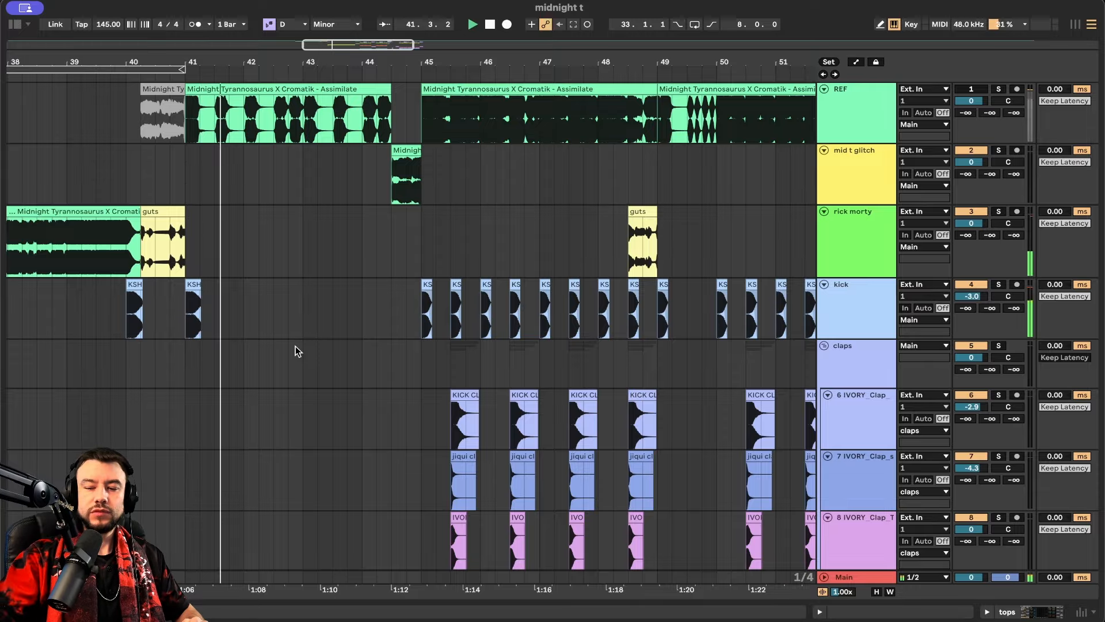
# Examine the drop's drum, growl, mid change and sub tracks from bar 41 onward during playback, and stop playback
pyautogui.scroll(-5, 296, 347)
pyautogui.scroll(-15, 295, 351)
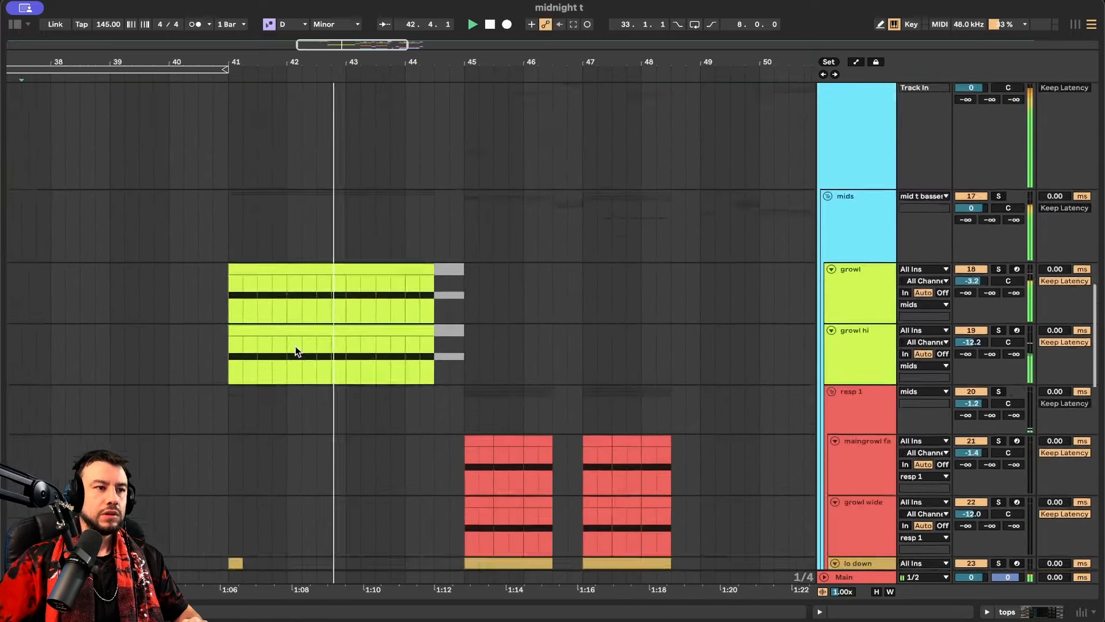
pyautogui.scroll(-8, 295, 347)
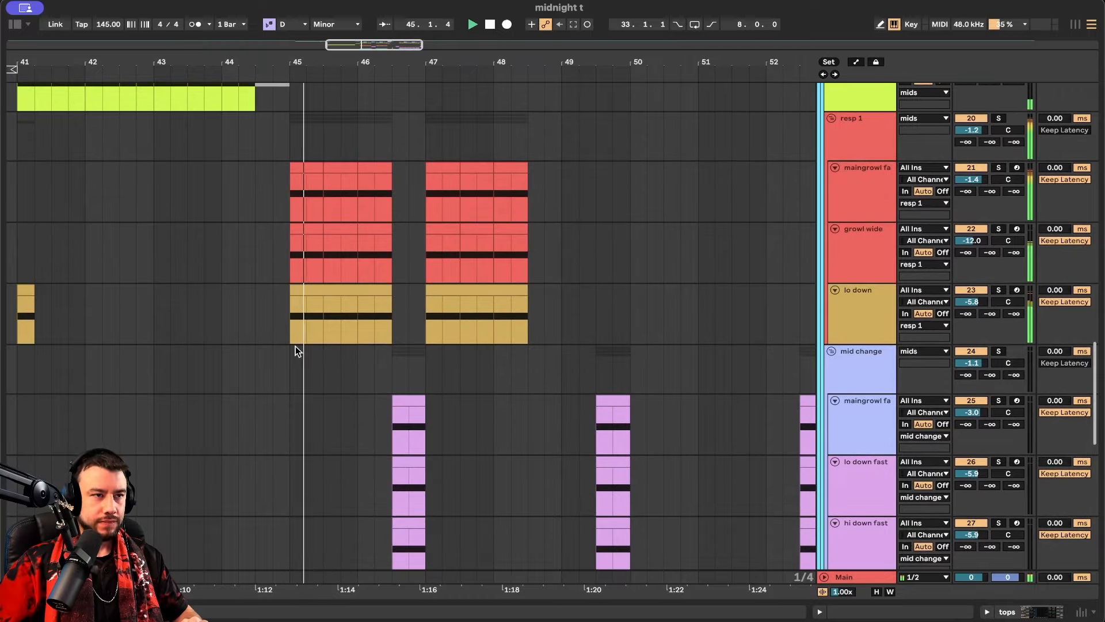
pyautogui.scroll(2, 295, 347)
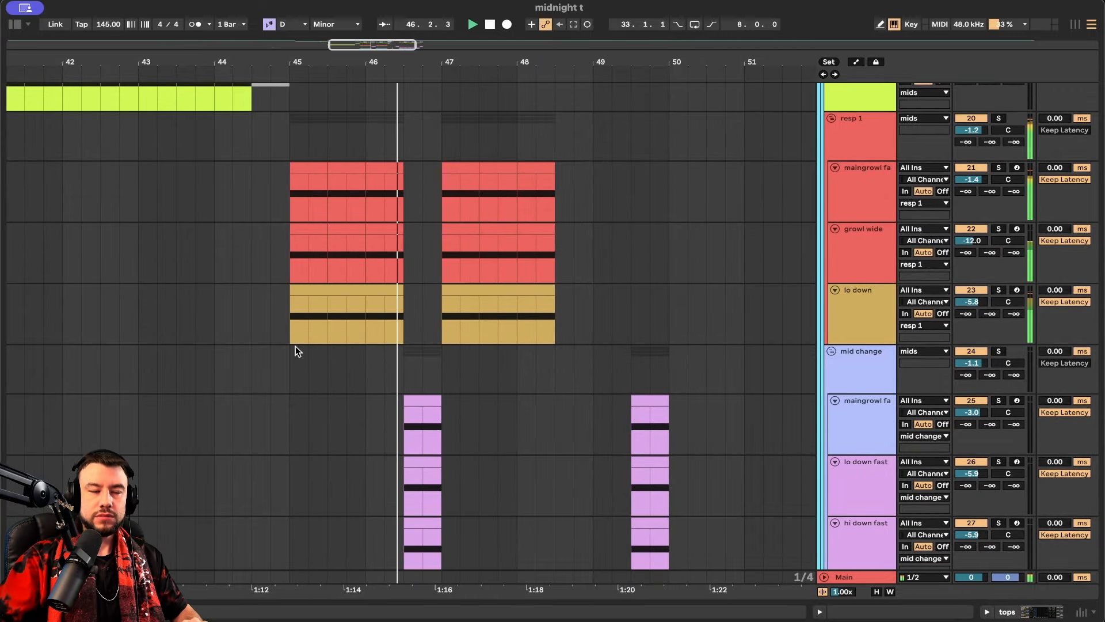
pyautogui.scroll(-5, 295, 347)
pyautogui.scroll(-4, 296, 347)
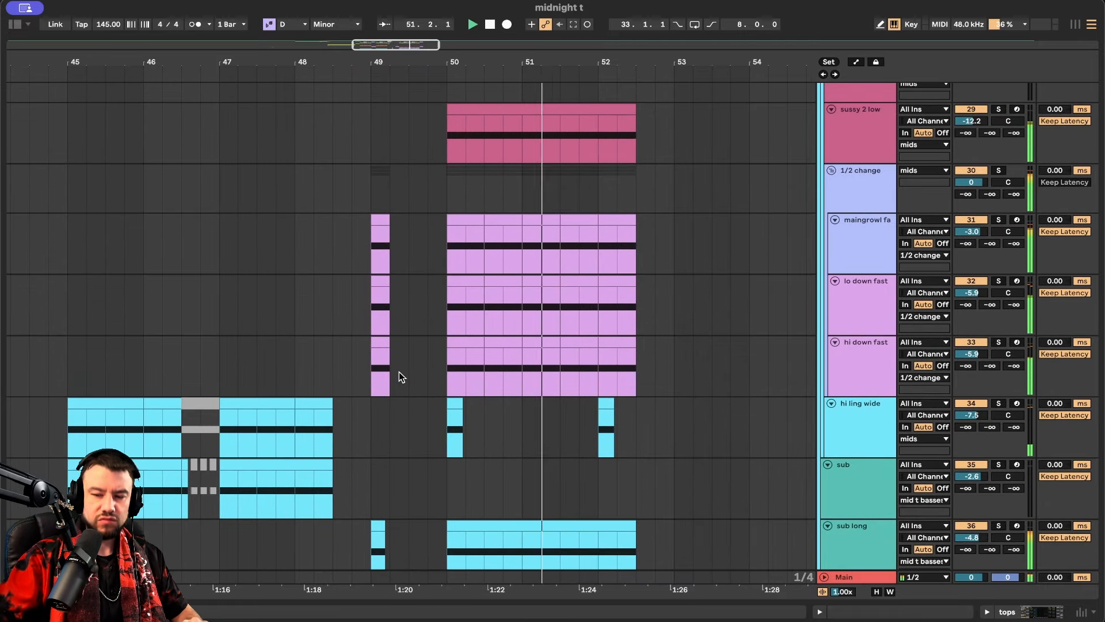
pyautogui.scroll(5, 399, 372)
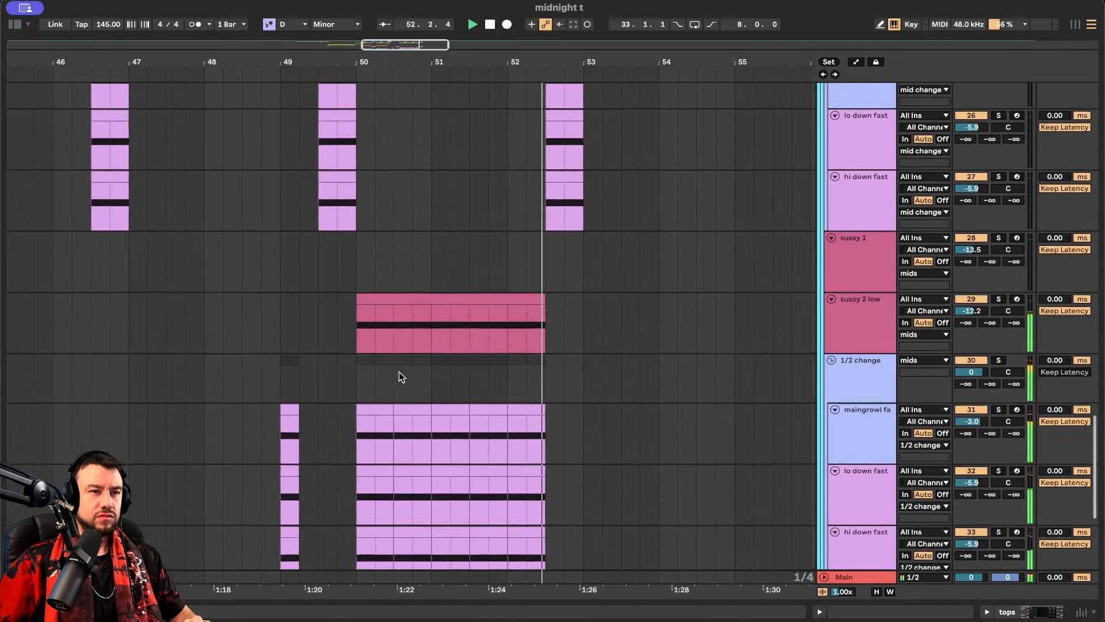
pyautogui.scroll(5, 401, 377)
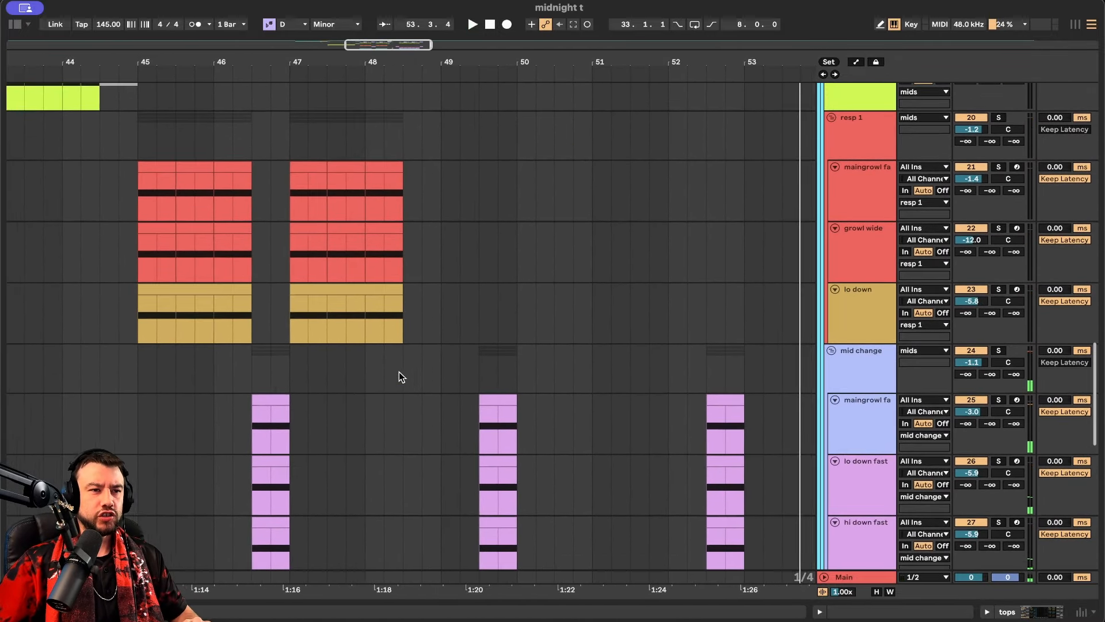
pyautogui.press('space')
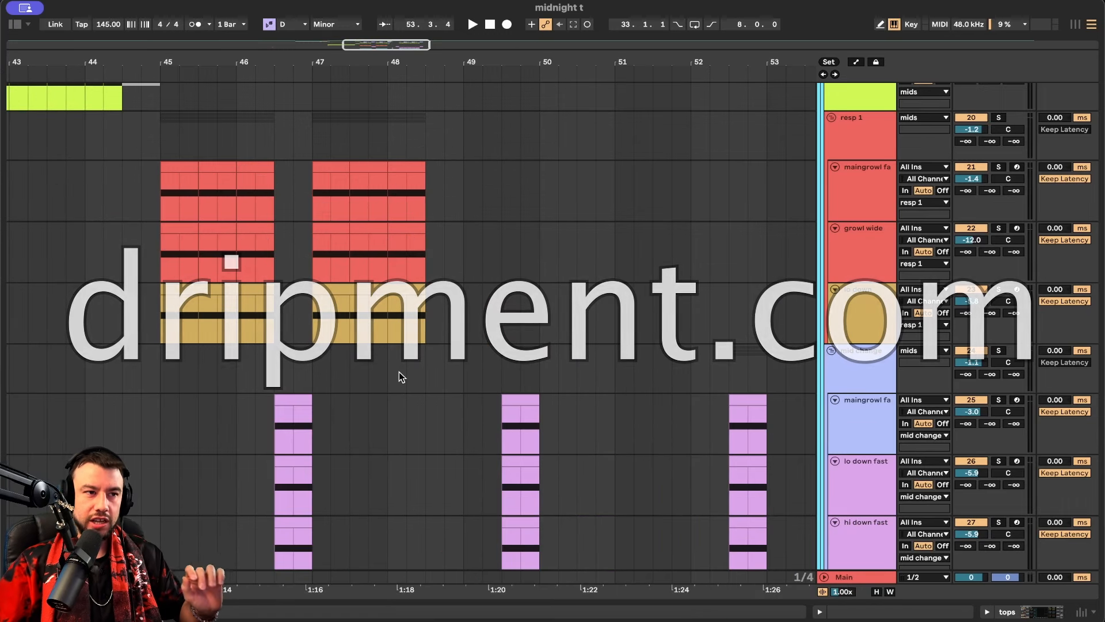
# Audition the growl track and the growl hi track one at a time in solo from bar 41
pyautogui.scroll(10, 399, 372)
pyautogui.scroll(-15, 392, 340)
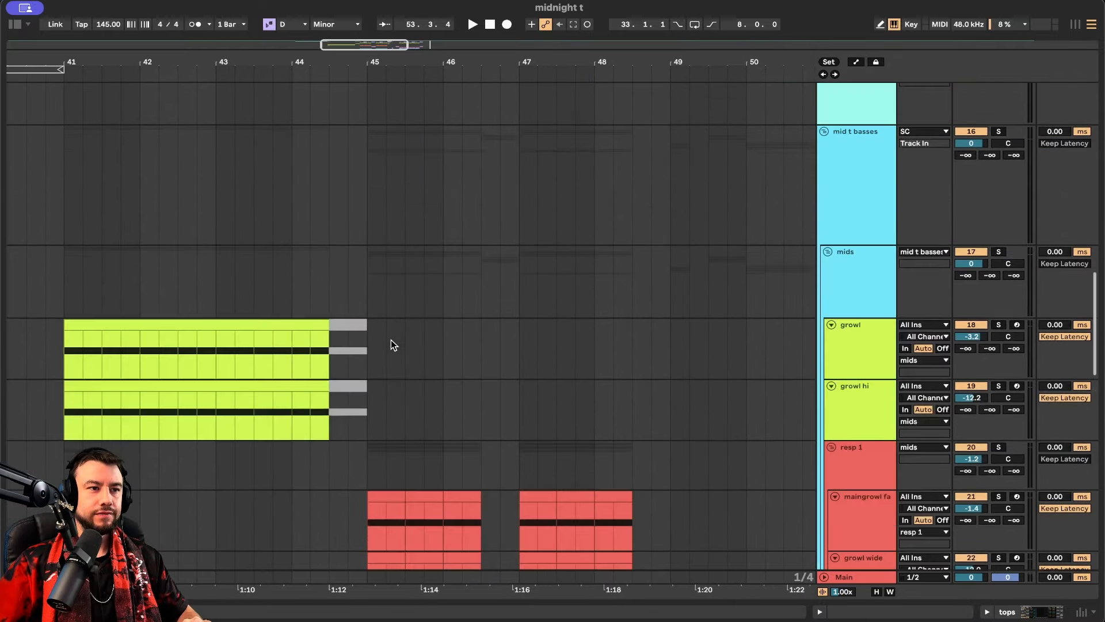
pyautogui.scroll(3, 391, 340)
pyautogui.scroll(-1, 391, 340)
pyautogui.hscroll(-3, 392, 339)
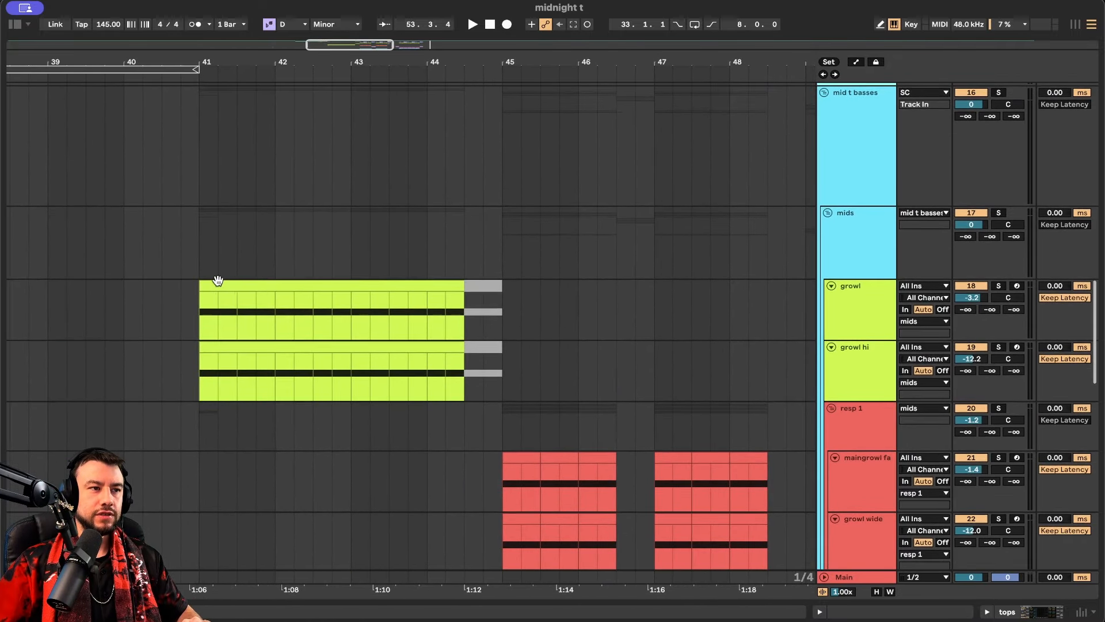
pyautogui.click(217, 283)
pyautogui.click(998, 285)
pyautogui.press('space')
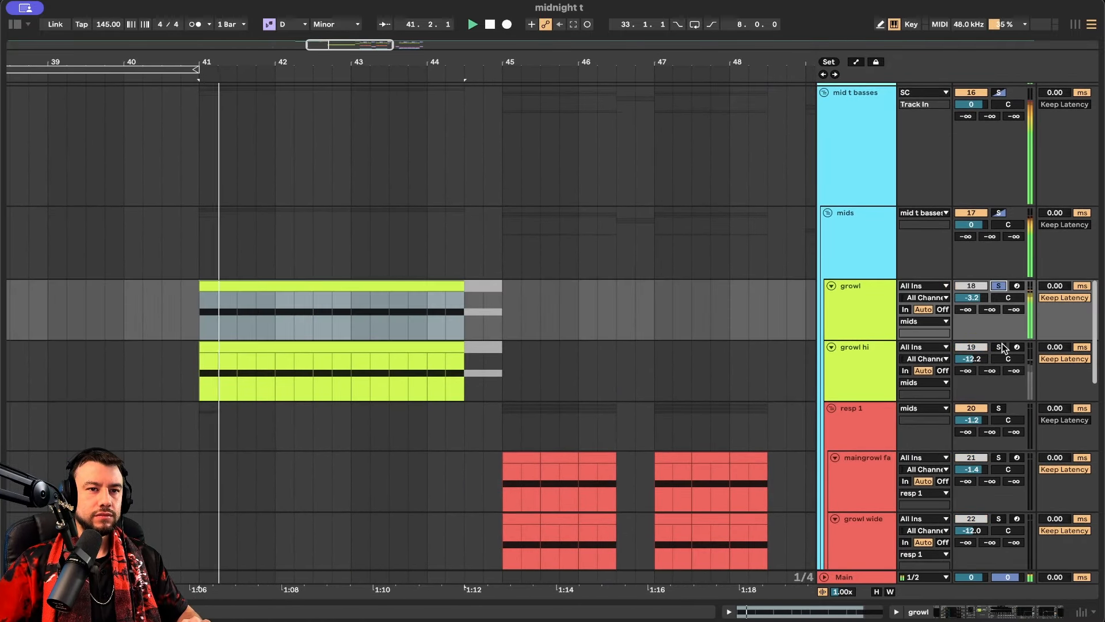
pyautogui.click(999, 348)
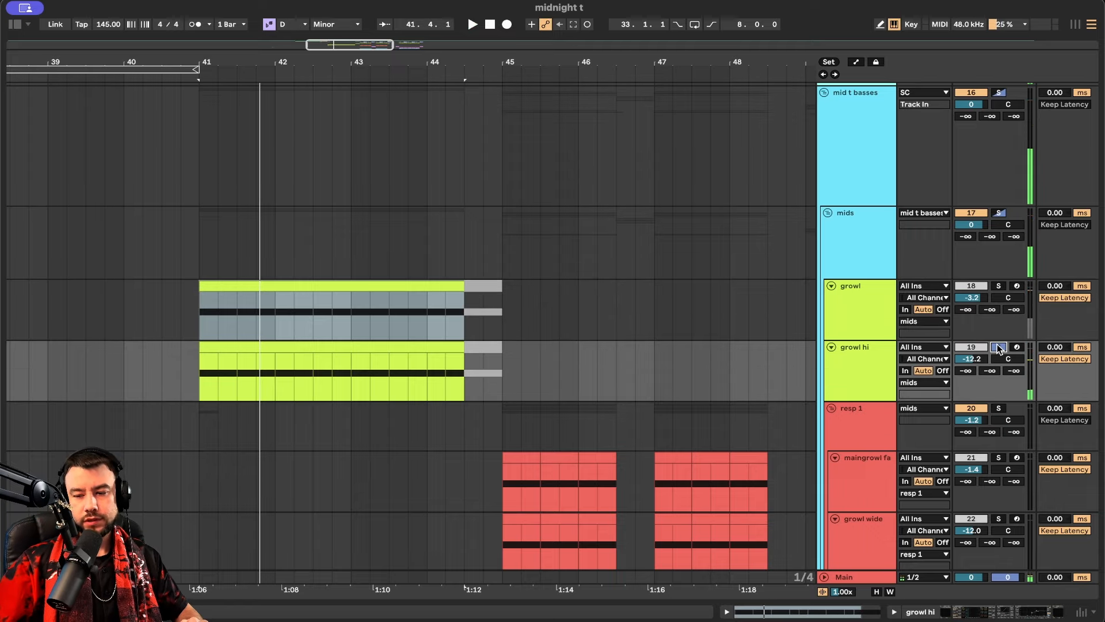
pyautogui.press('space')
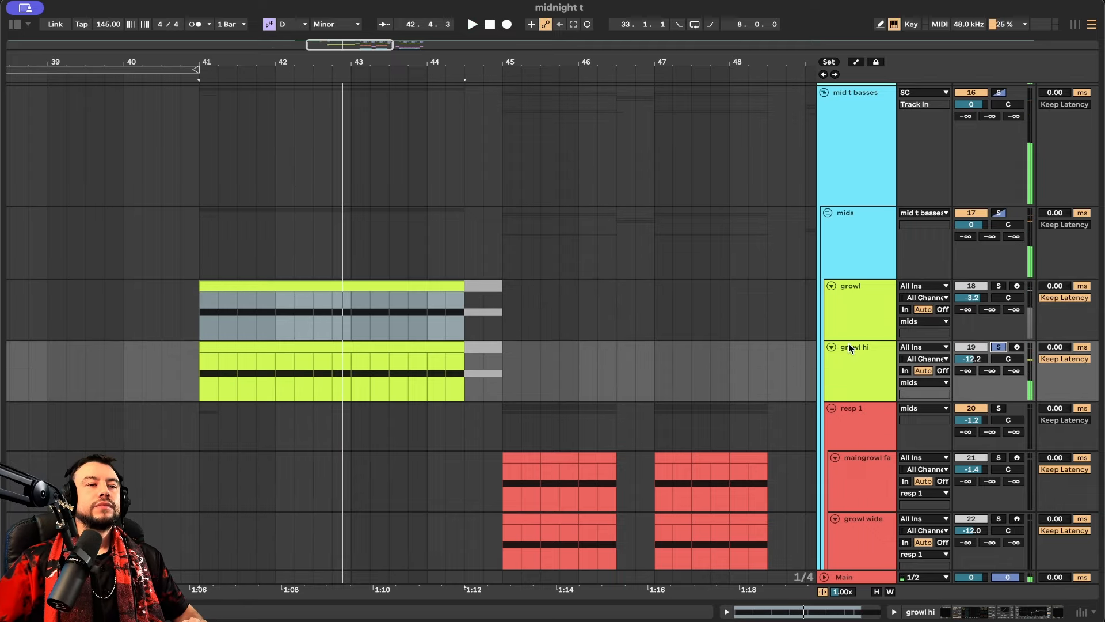
# Clear the growl hi solo and play the full mix from bar 45 at the resp 1 group
pyautogui.scroll(-5, 597, 315)
pyautogui.hscroll(2, 597, 316)
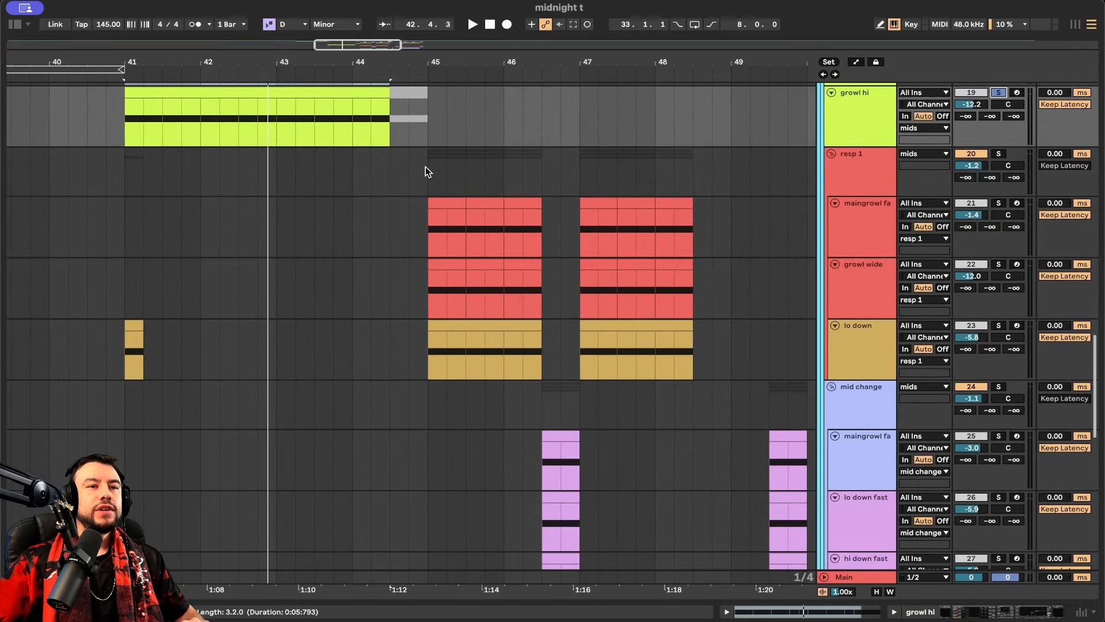
pyautogui.click(430, 147)
pyautogui.press('space')
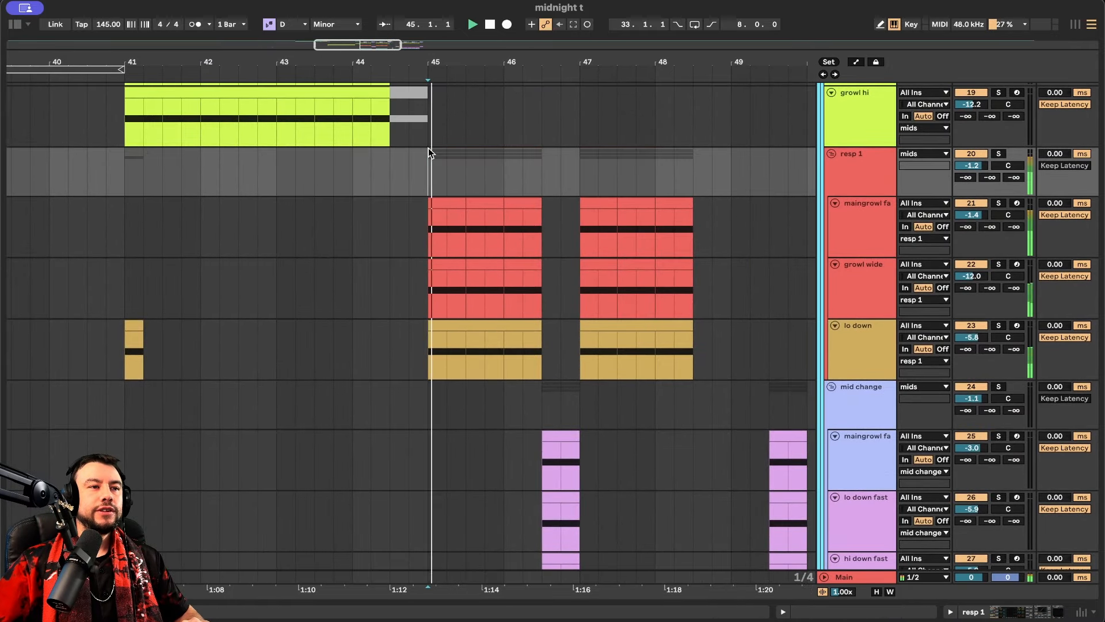
pyautogui.scroll(2, 496, 300)
pyautogui.hscroll(2, 497, 300)
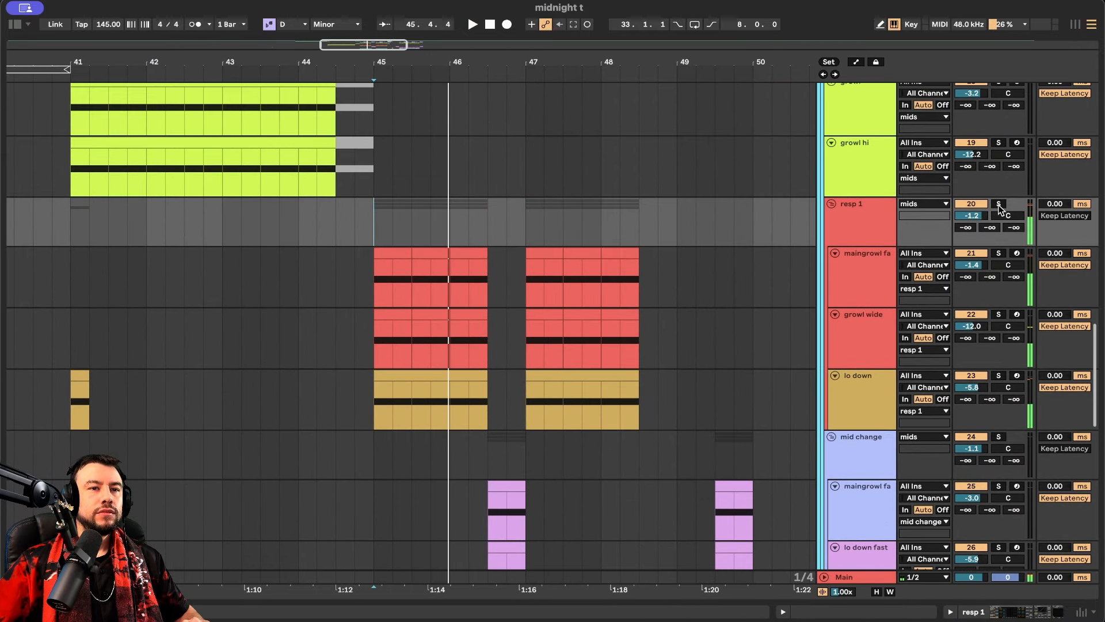
# Audition the hi ling wide track in solo from bar 45, followed by the sub track
pyautogui.scroll(-10, 857, 283)
pyautogui.hscroll(-2, 814, 320)
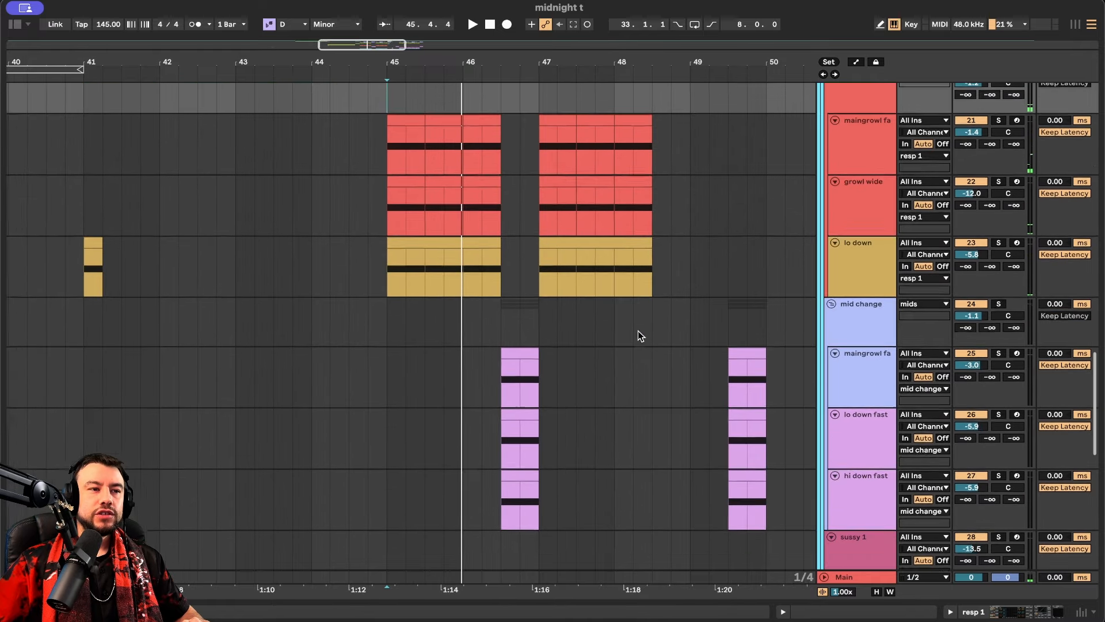
pyautogui.scroll(-2, 638, 330)
pyautogui.hscroll(2, 638, 331)
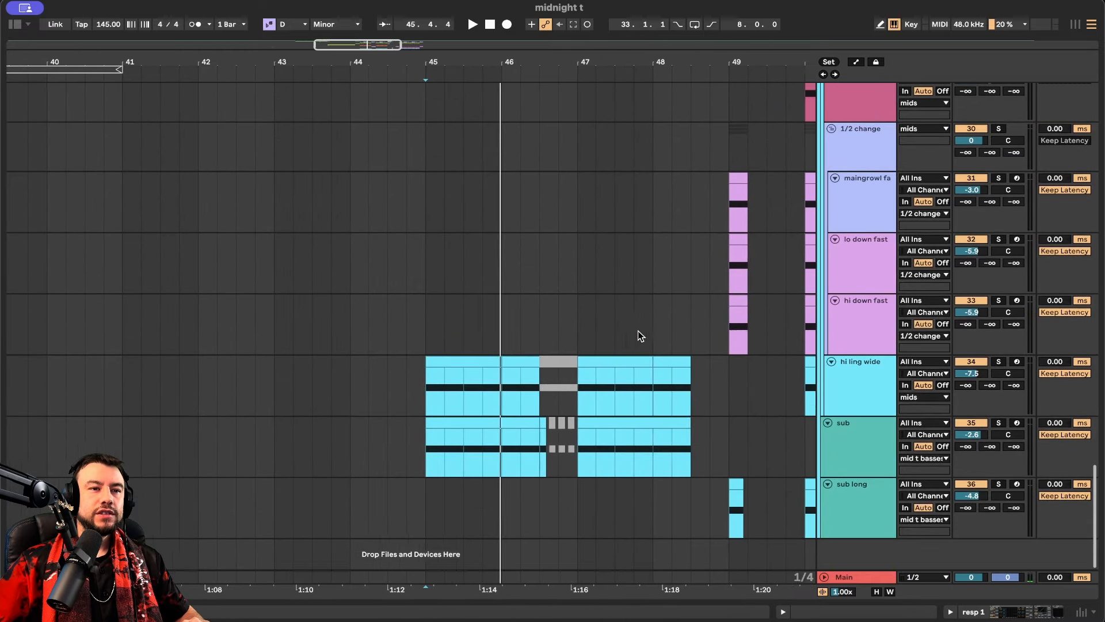
pyautogui.click(1000, 363)
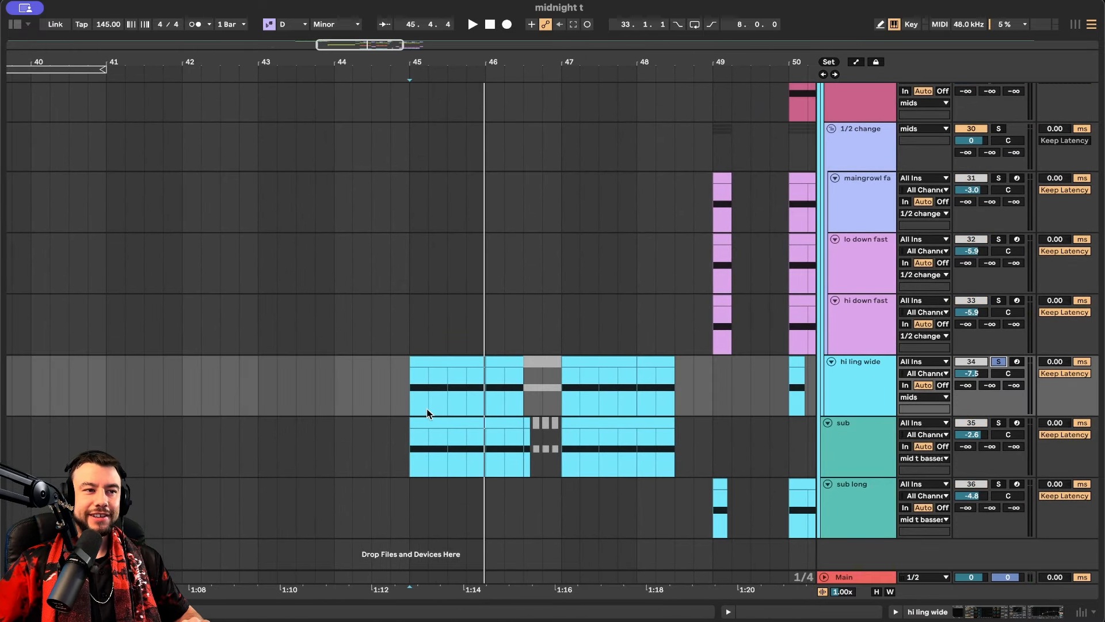
pyautogui.click(428, 362)
pyautogui.press('space')
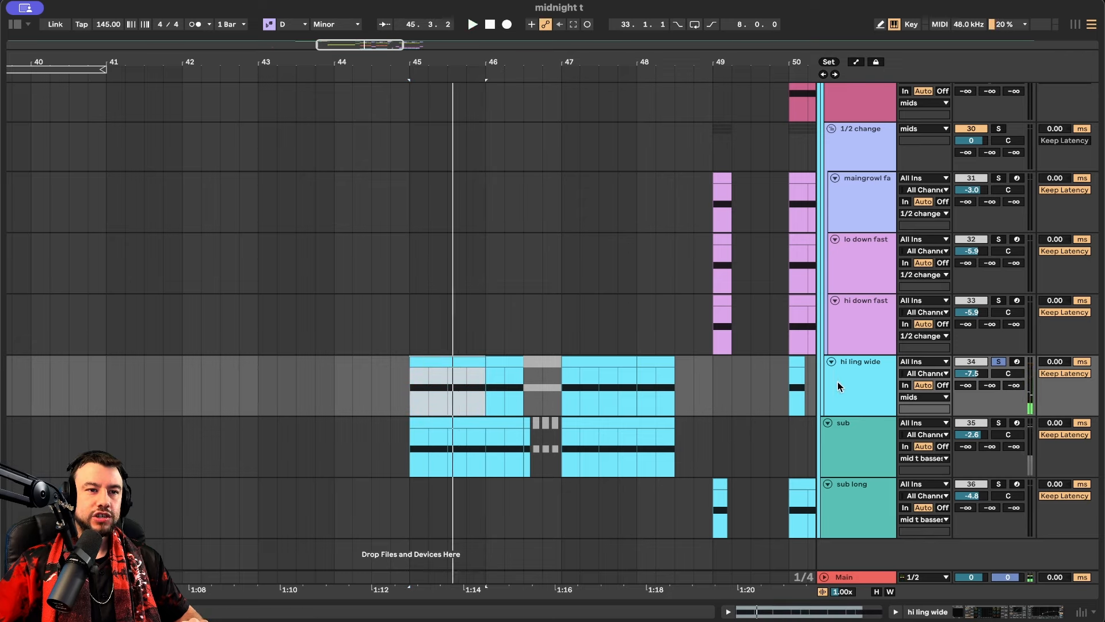
pyautogui.click(998, 423)
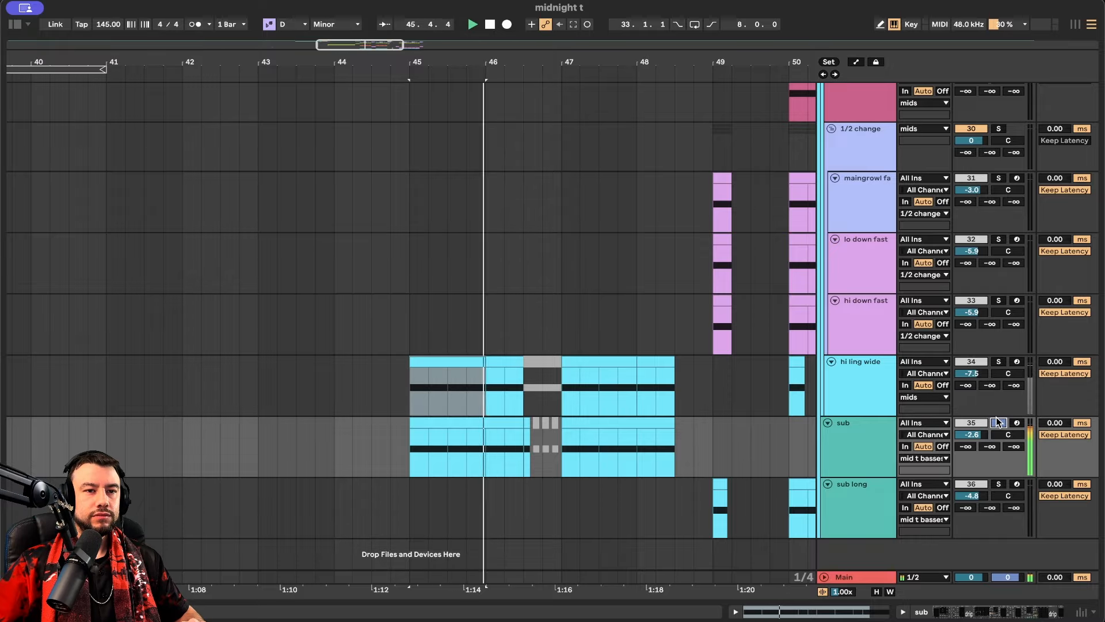
# Solo the lo down track in the resp 1 group and play its clip starting at bar 45
pyautogui.scroll(10, 668, 370)
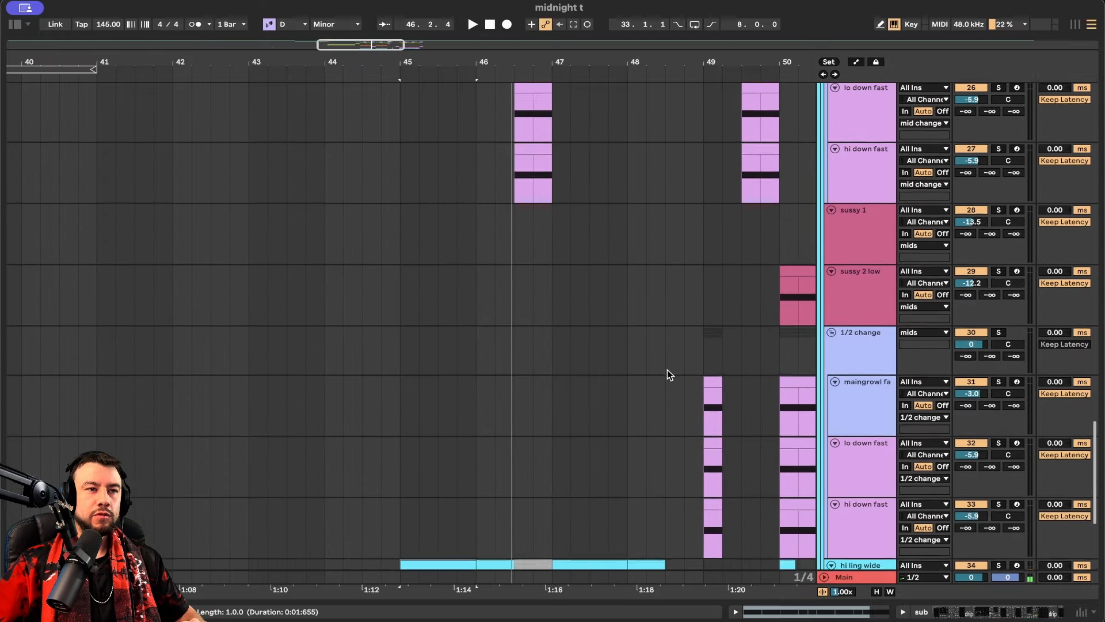
pyautogui.scroll(2, 694, 405)
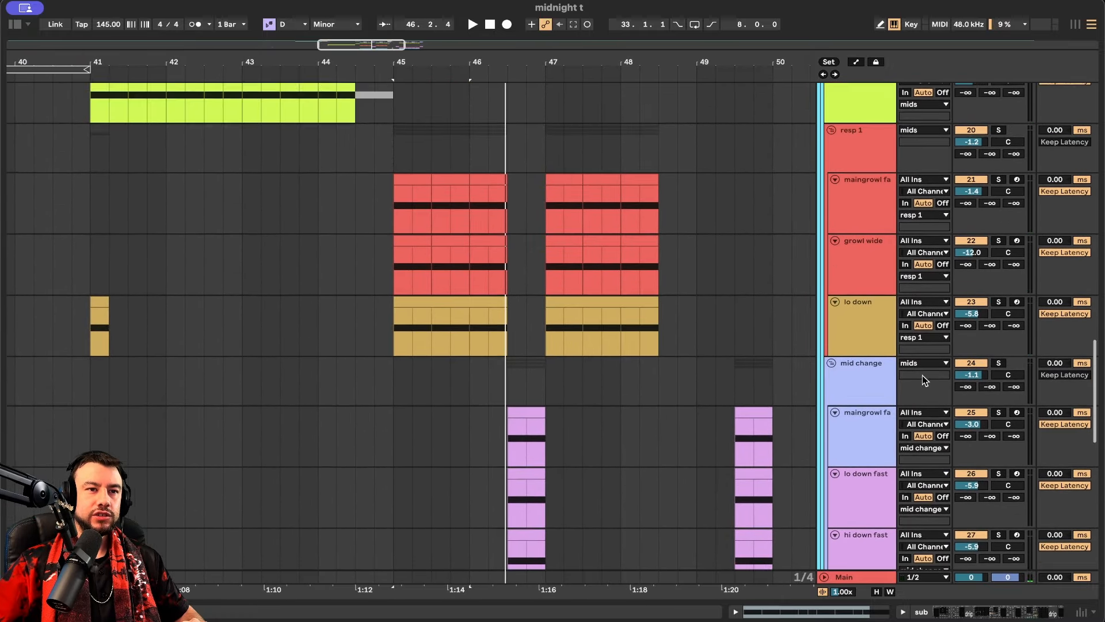
pyautogui.click(998, 303)
pyautogui.click(414, 306)
pyautogui.press('space')
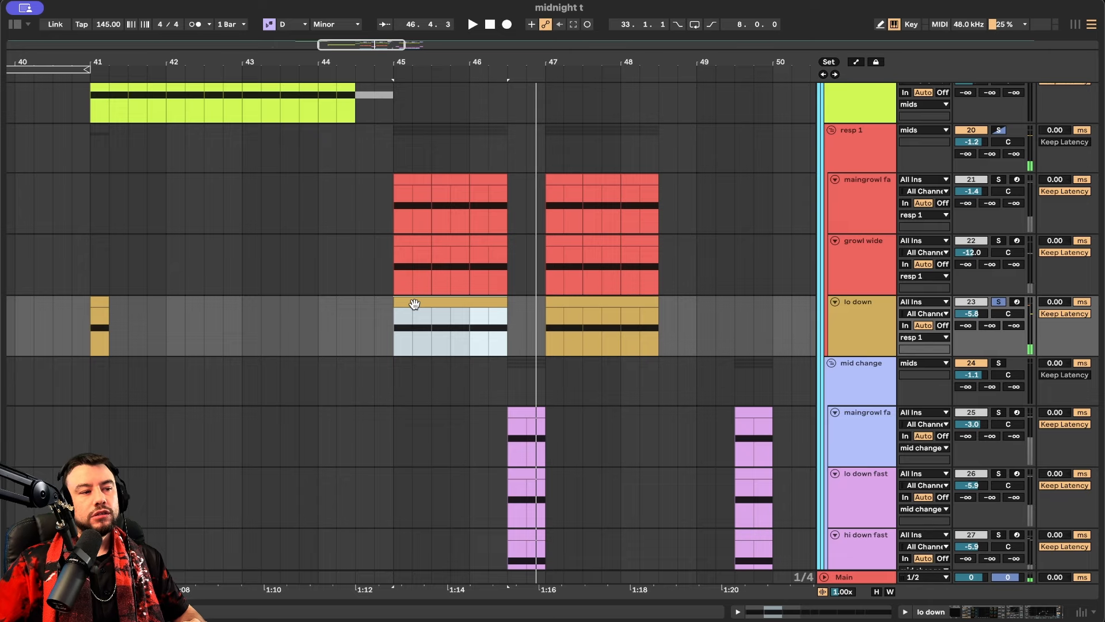
# Solo the growl wide track and play it from bar 45
pyautogui.click(999, 241)
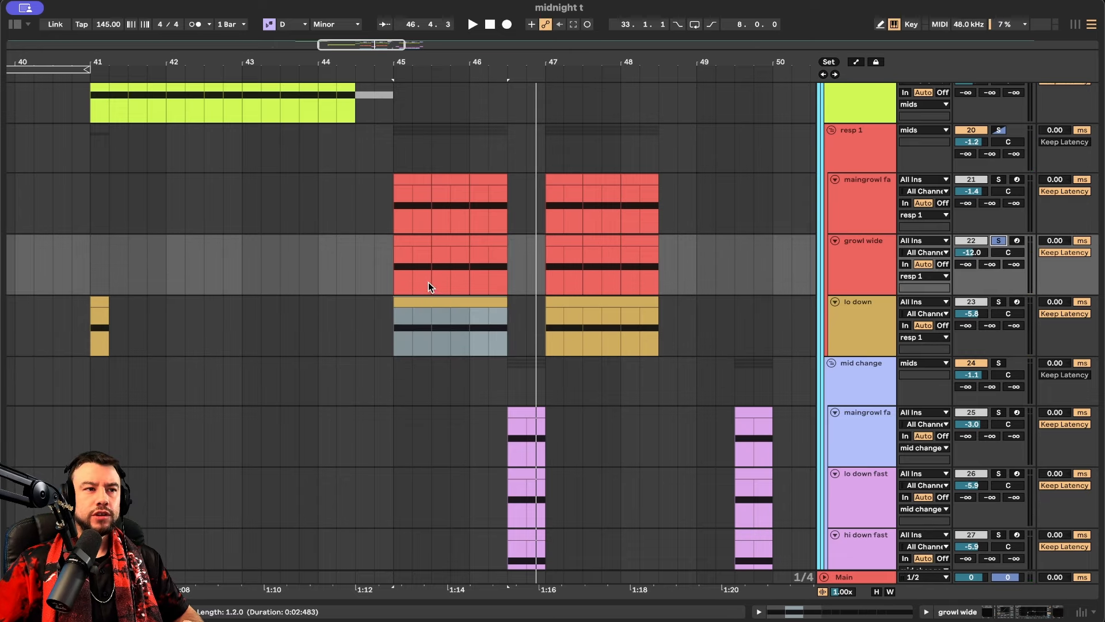
pyautogui.click(395, 263)
pyautogui.press('space')
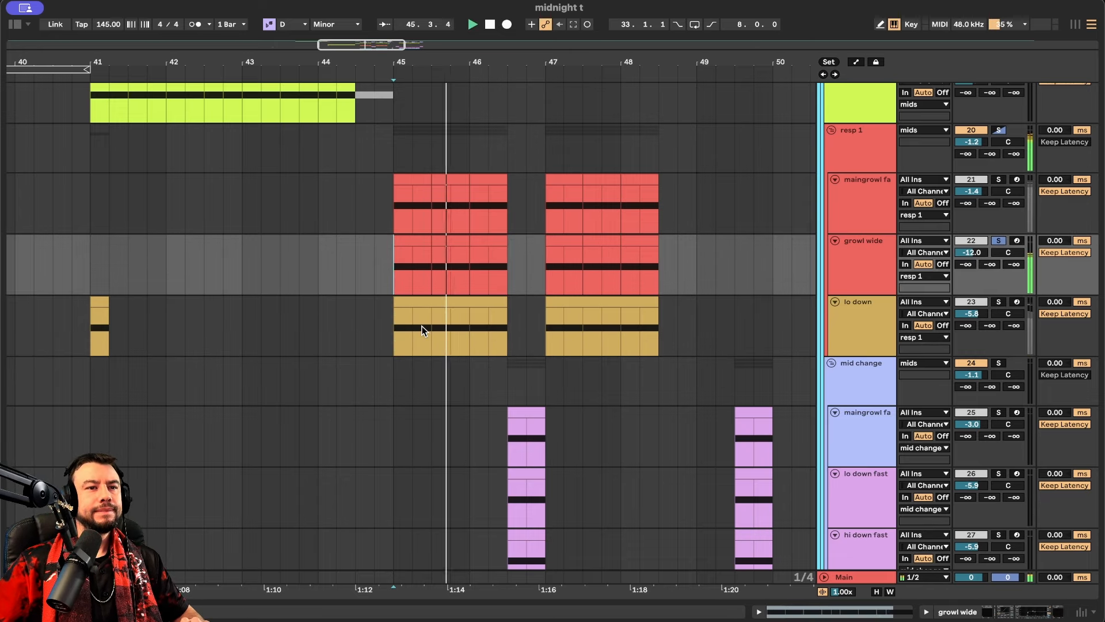
pyautogui.scroll(2, 422, 330)
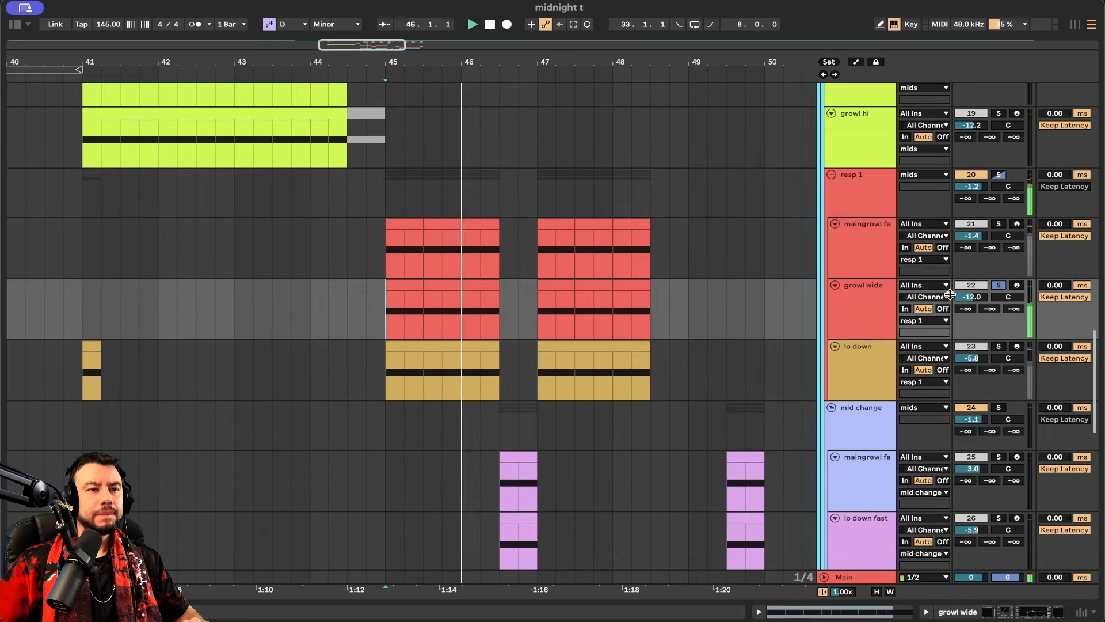
# Compare lo down with growl wide by soloing each in turn and playing from bar 45
pyautogui.click(998, 346)
pyautogui.press('space')
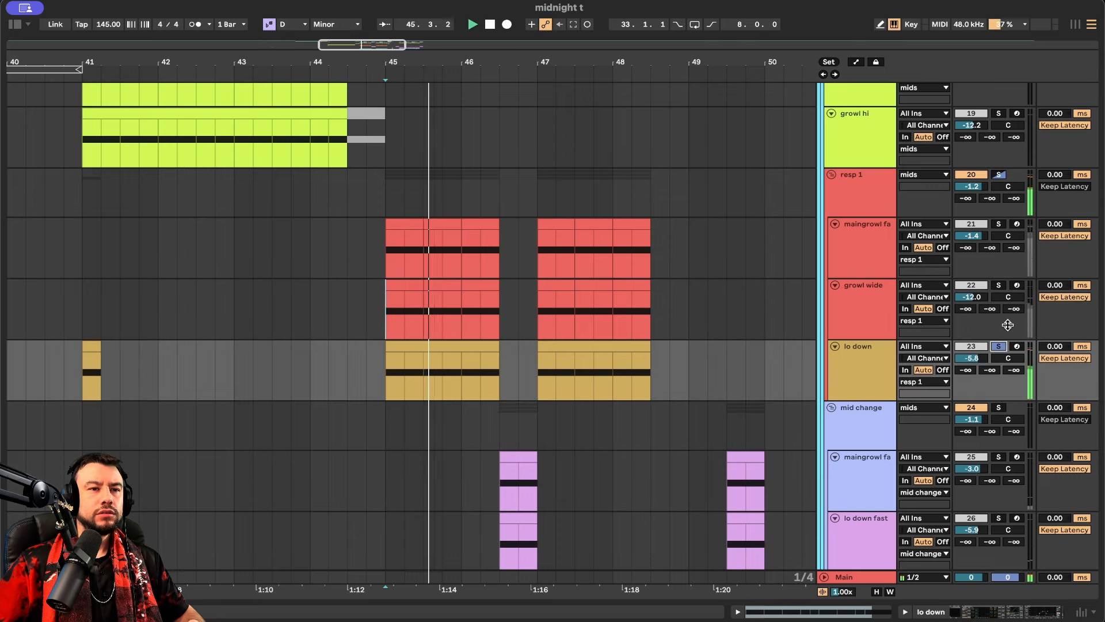
pyautogui.press('space')
pyautogui.click(1000, 286)
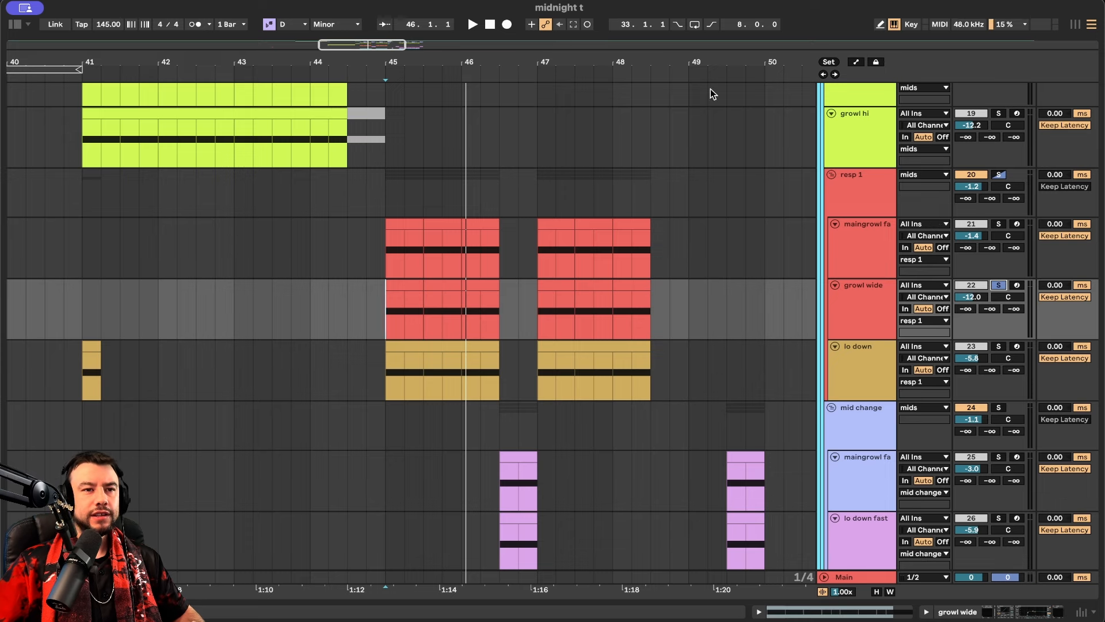
pyautogui.press('space')
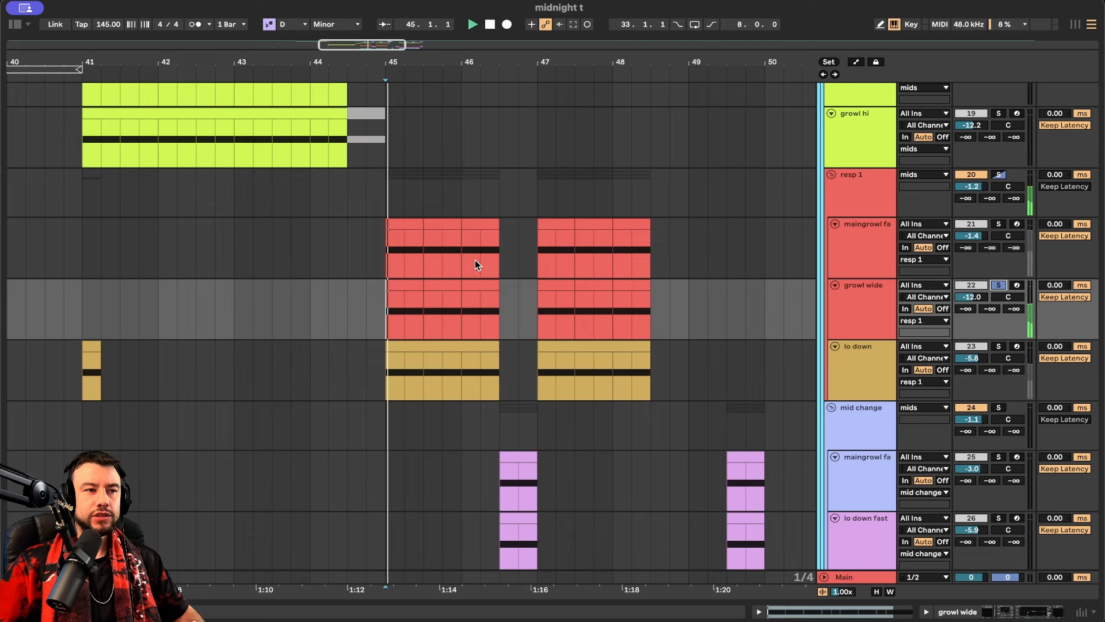
# Solo the maingrowl fast track in the resp 1 group and play its first clip from bar 45
pyautogui.click(999, 224)
pyautogui.moveTo(423, 222); pyautogui.dragTo(385, 223)
pyautogui.press('space')
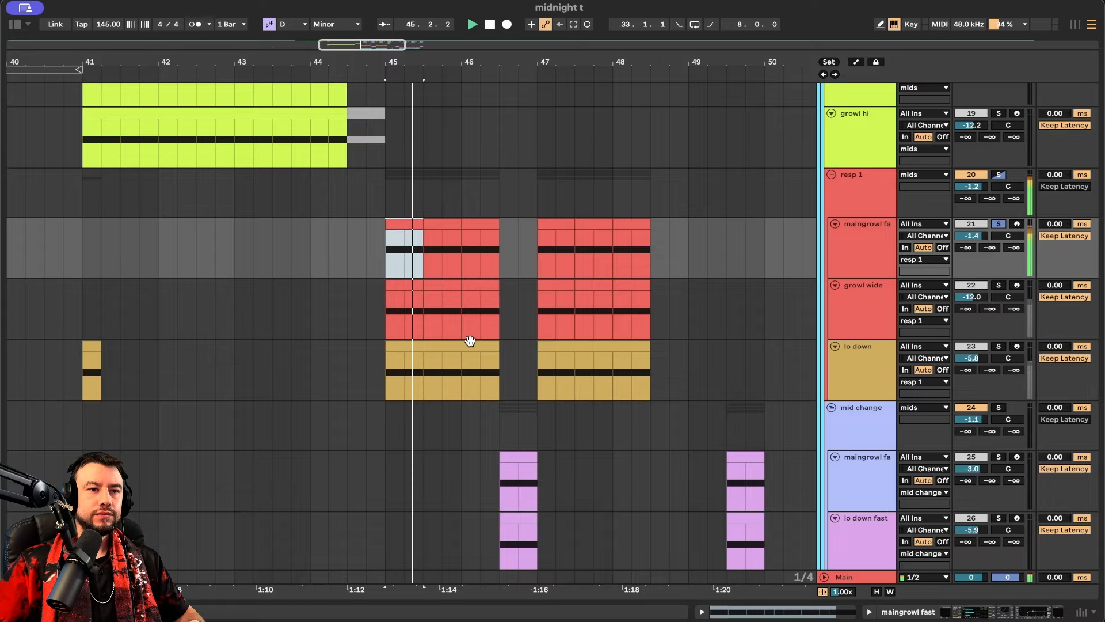
pyautogui.scroll(2, 470, 340)
pyautogui.hscroll(2, 470, 340)
pyautogui.scroll(1, 548, 378)
pyautogui.hscroll(-1, 548, 379)
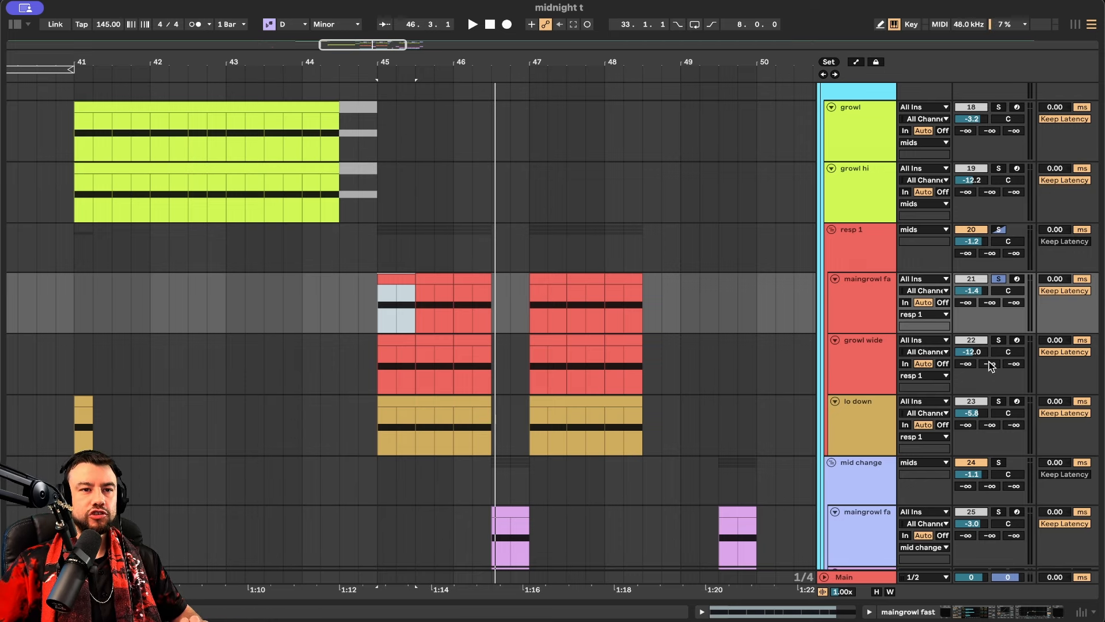
# Compare the growl wide, maingrowl fast and lo down layers by soloing each briefly from bar 45
pyautogui.click(999, 341)
pyautogui.press('space')
pyautogui.press('space')
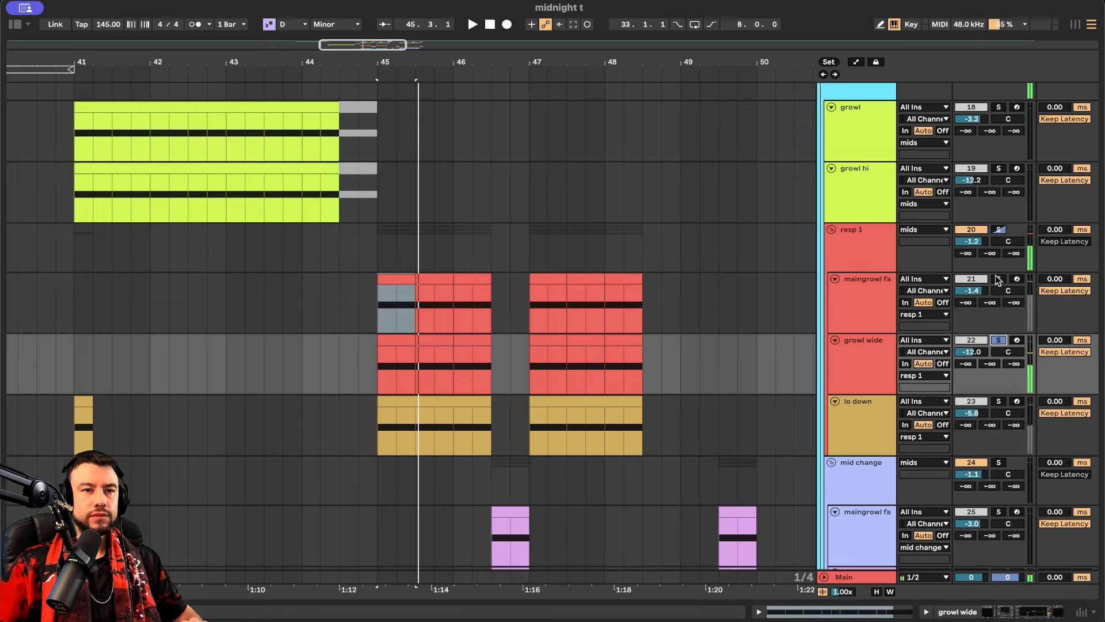
pyautogui.click(999, 280)
pyautogui.press('space')
pyautogui.click(999, 401)
pyautogui.press('space')
pyautogui.press('space')
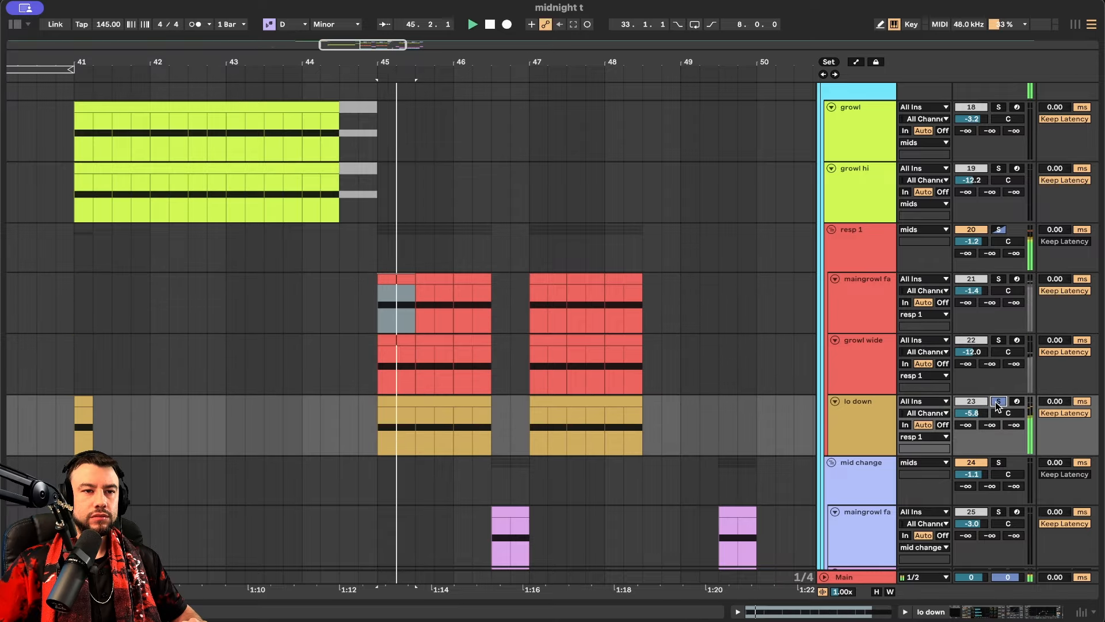
# Solo the whole resp 1 group and play its combined layers from bar 45
pyautogui.click(1000, 230)
pyautogui.press('space')
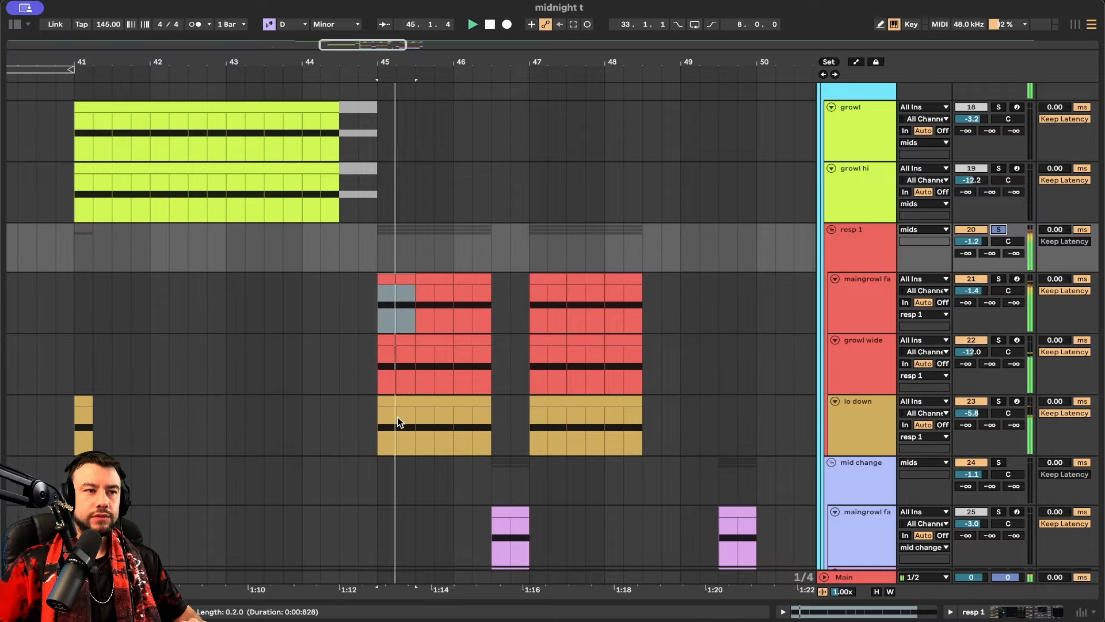
pyautogui.hscroll(2, 406, 387)
pyautogui.scroll(-1, 406, 386)
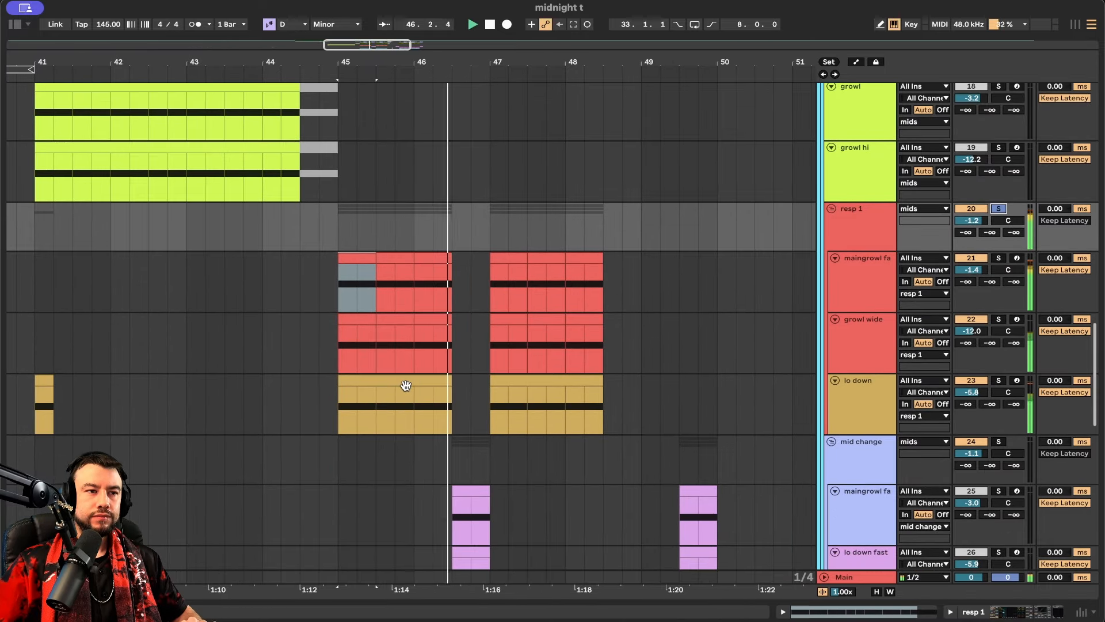
# Solo the whole mid change group and play its combined layers from bar 46.3
pyautogui.scroll(-8, 406, 385)
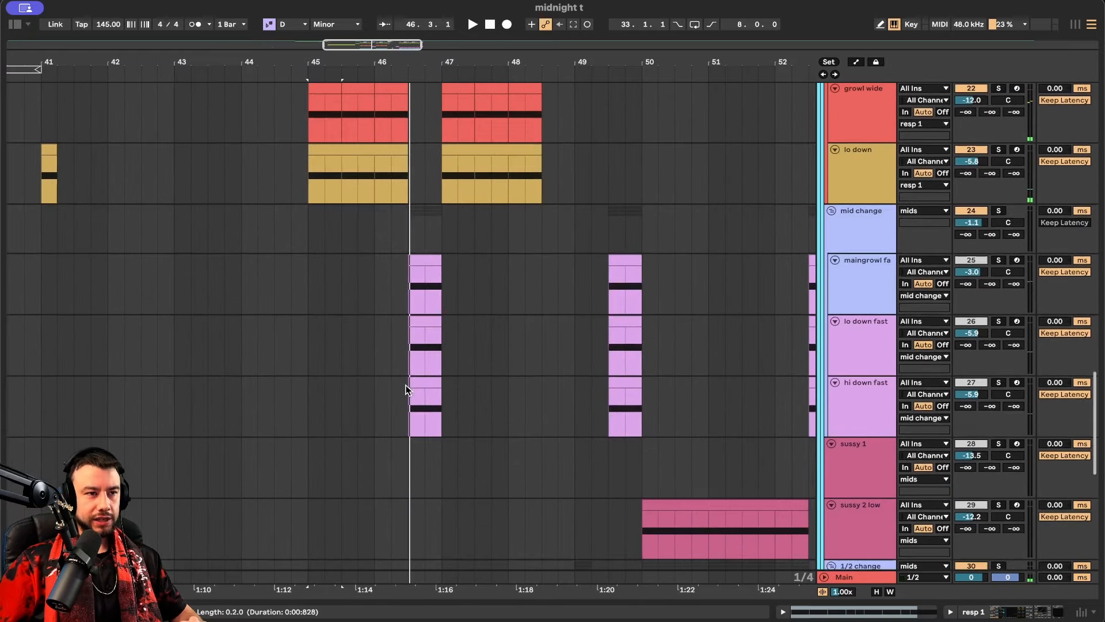
pyautogui.scroll(2, 406, 390)
pyautogui.scroll(-1, 406, 390)
pyautogui.scroll(2, 406, 390)
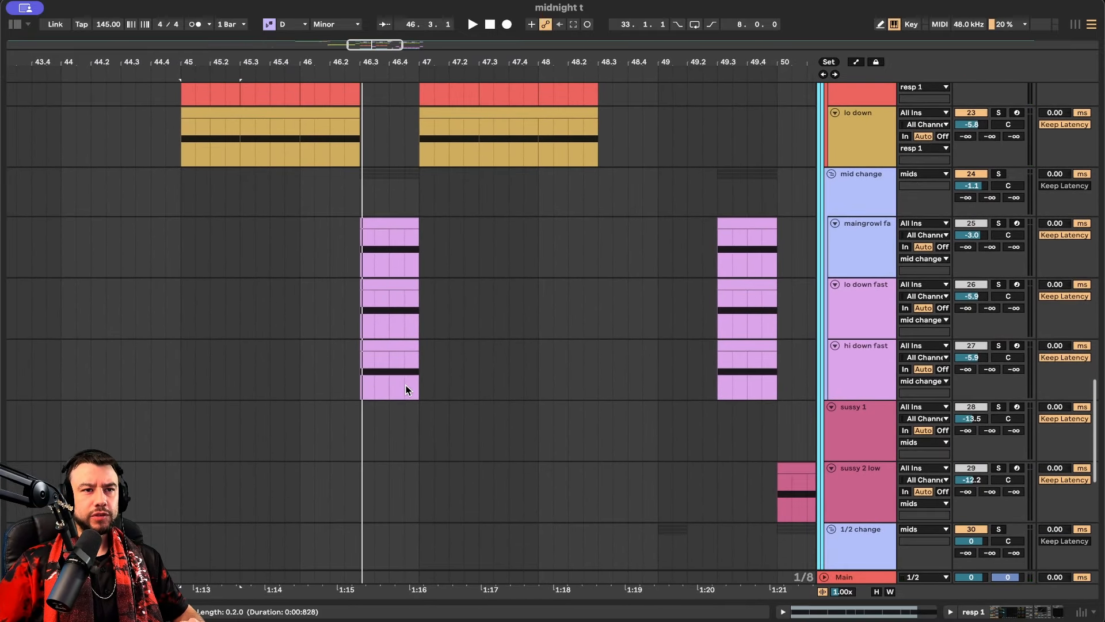
pyautogui.scroll(-1, 406, 385)
pyautogui.scroll(1, 406, 385)
pyautogui.scroll(1, 406, 389)
pyautogui.hscroll(1, 406, 390)
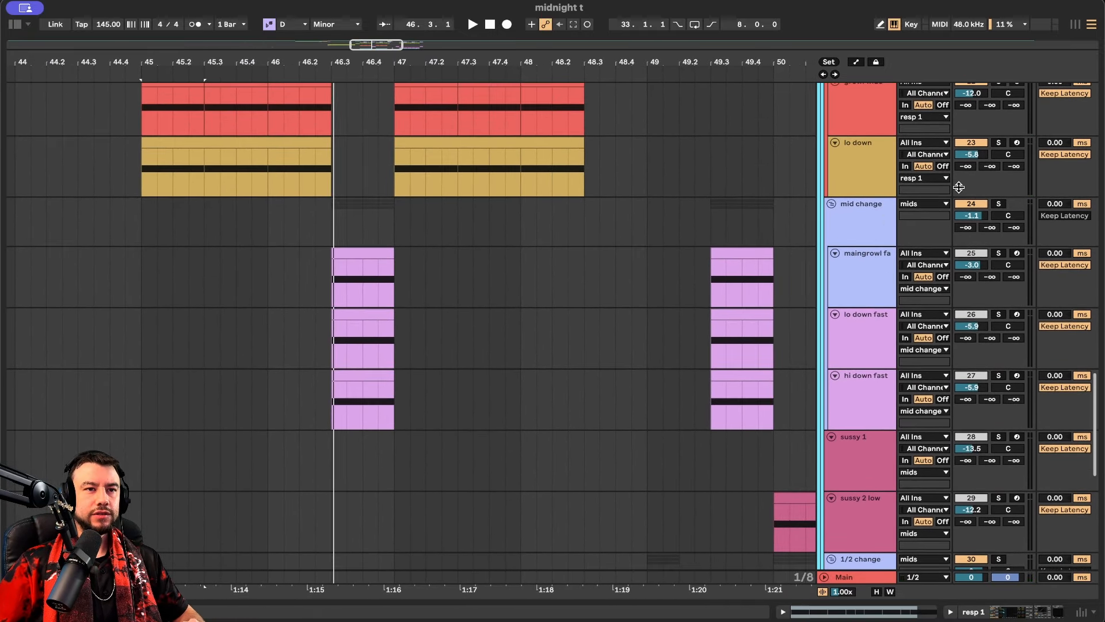
pyautogui.click(1008, 204)
pyautogui.click(334, 225)
pyautogui.press('space')
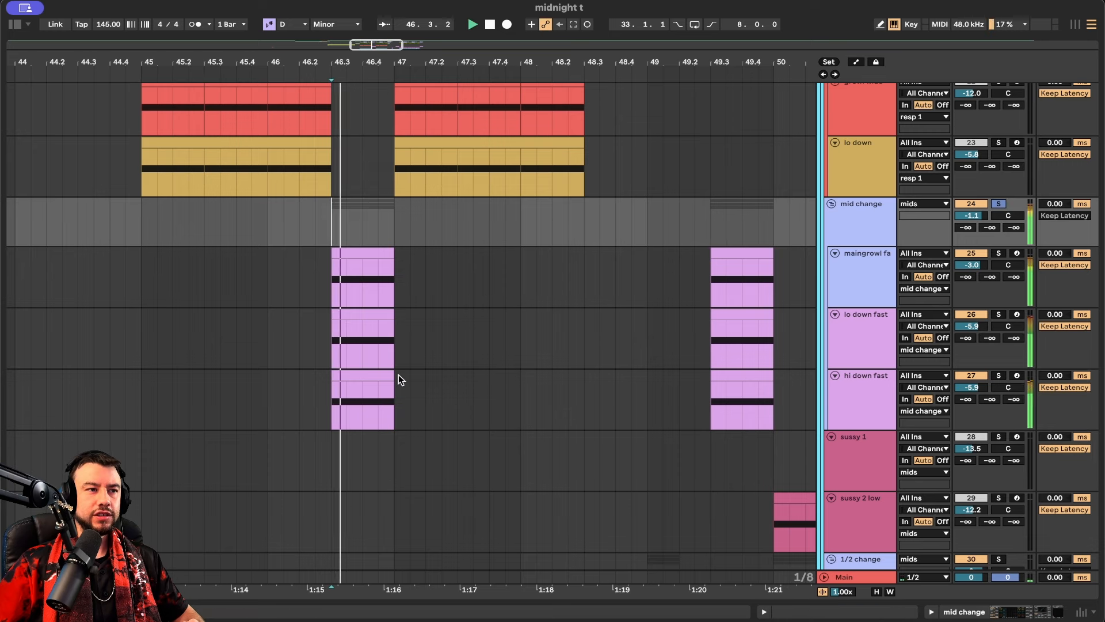
pyautogui.press('space')
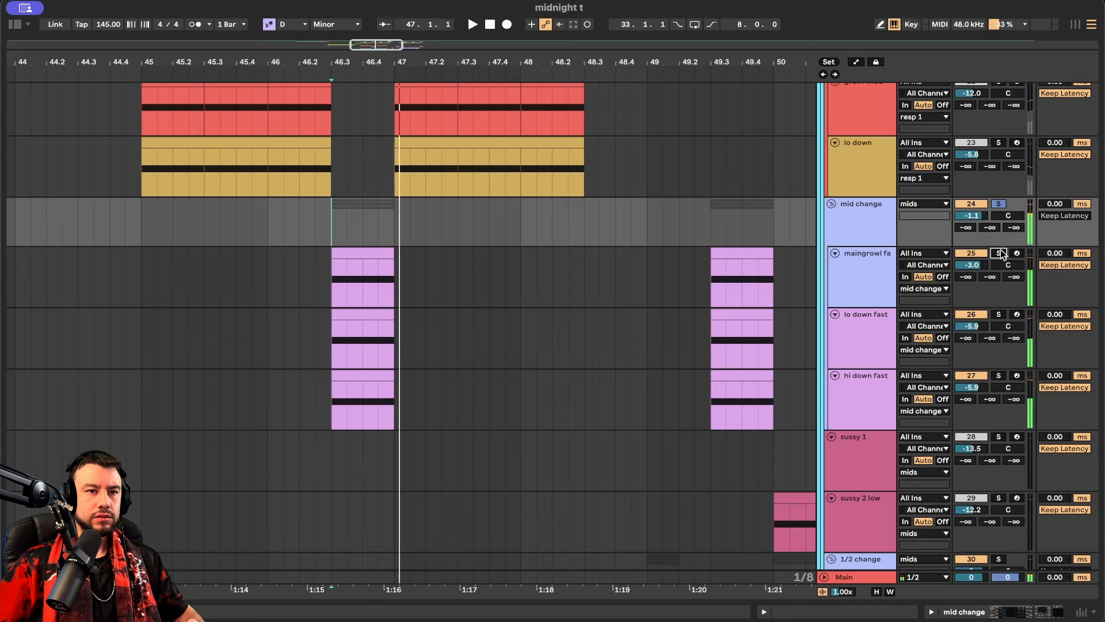
# Compare the maingrowl faster, lo down fast and hi down fast layers of mid change by soloing each in turn
pyautogui.click(879, 279)
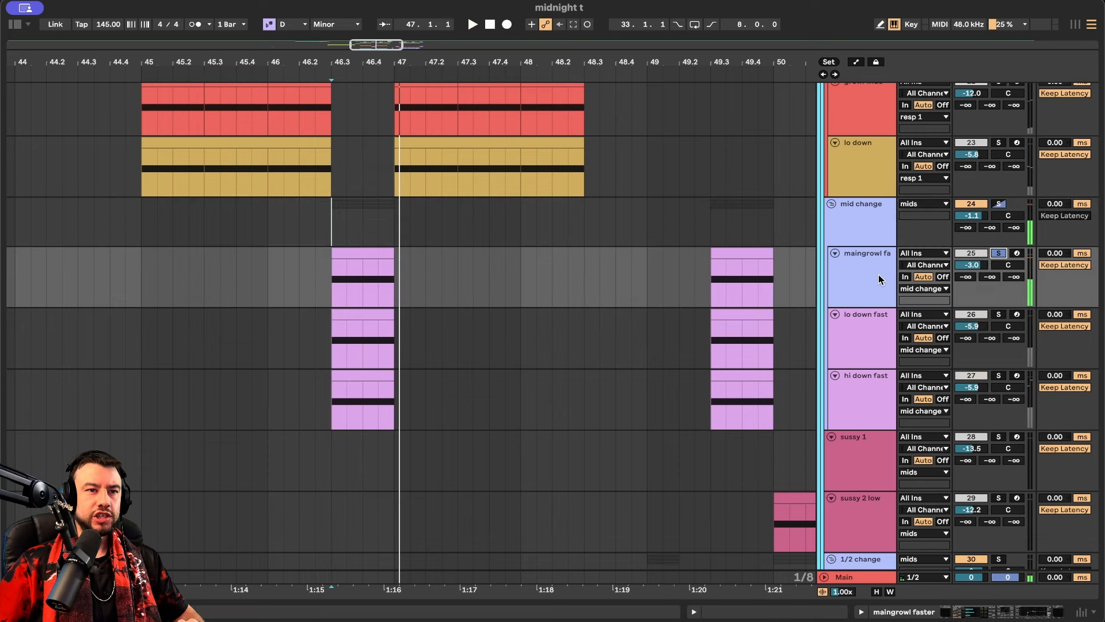
pyautogui.click(1007, 318)
pyautogui.press('space')
pyautogui.click(998, 387)
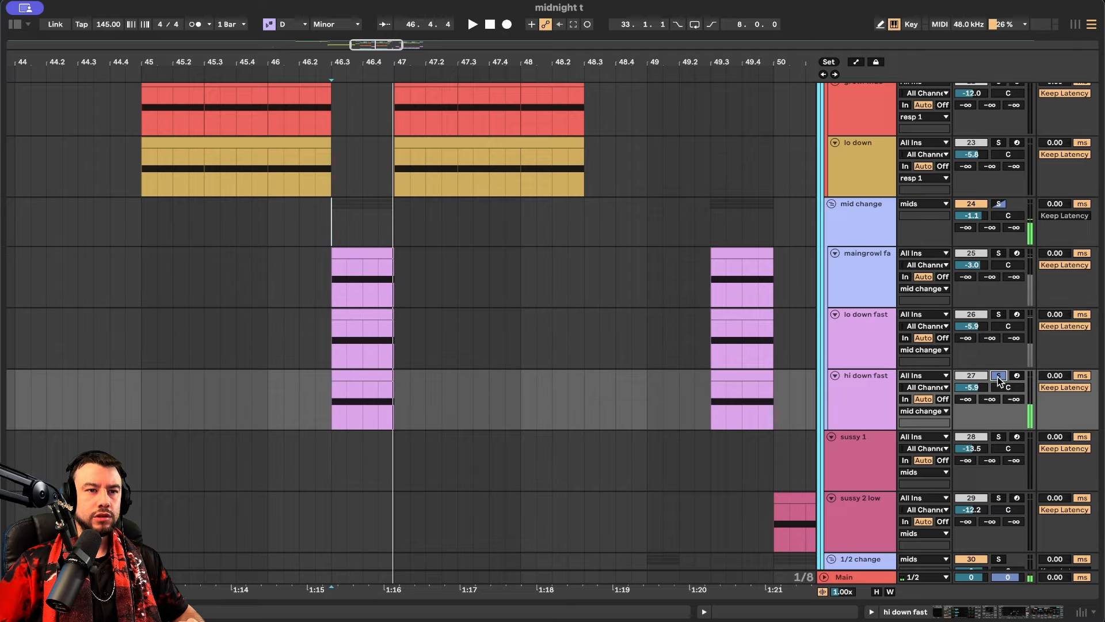
# Audition the maingrowl faster, lo down fast and hi down fast layers of the 1/2 change group individually from bar 49
pyautogui.scroll(-15, 574, 387)
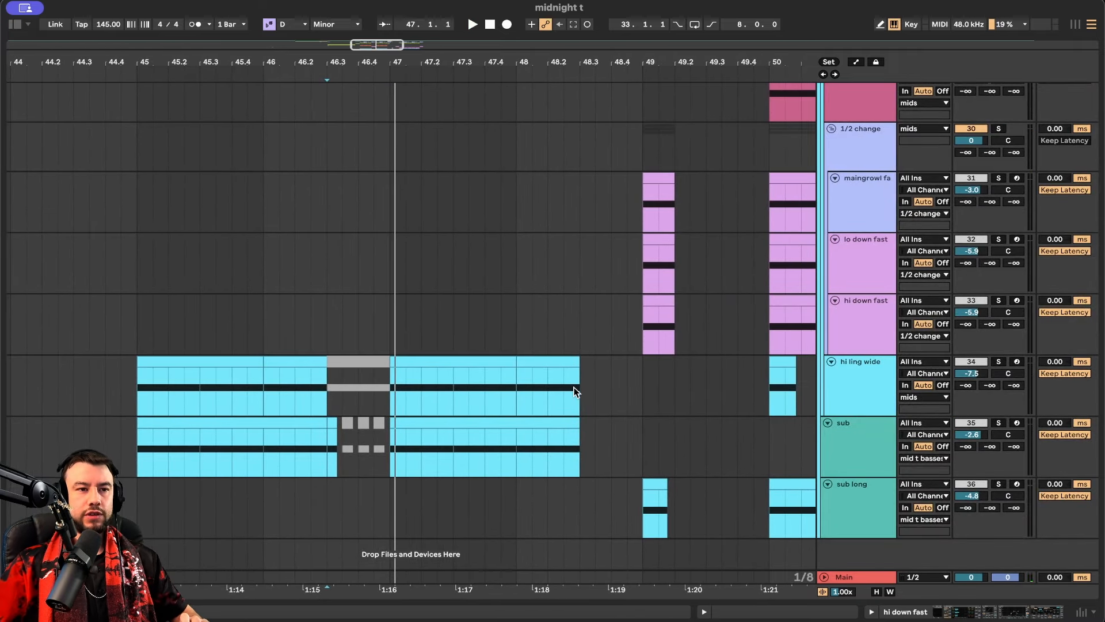
pyautogui.scroll(7, 522, 337)
pyautogui.click(420, 239)
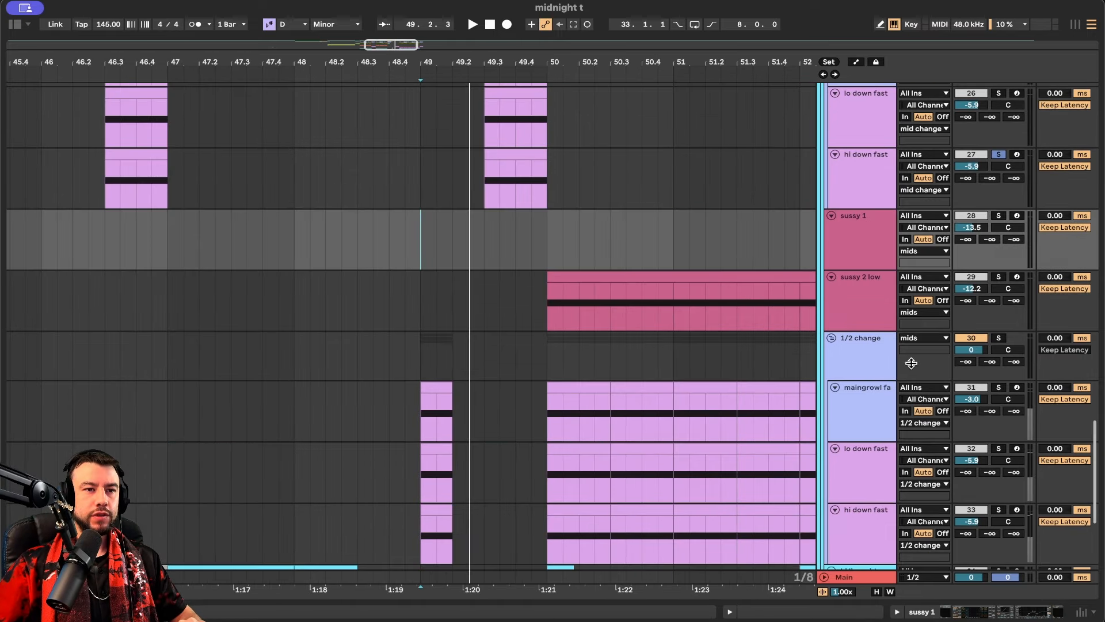
pyautogui.scroll(-1, 754, 377)
pyautogui.scroll(-2, 754, 380)
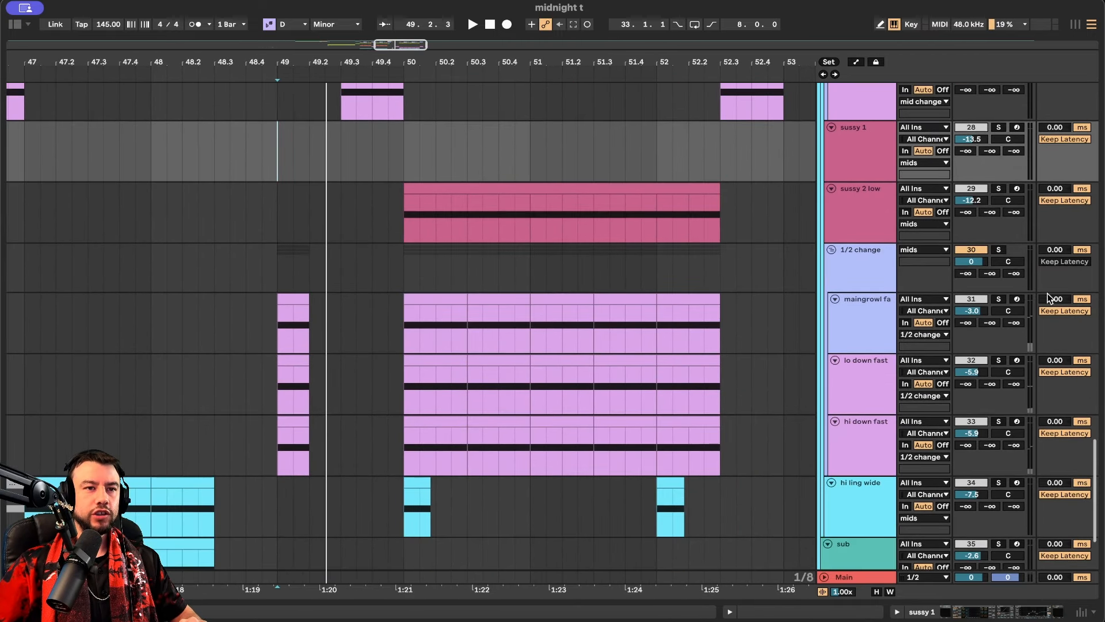
pyautogui.click(998, 300)
pyautogui.click(294, 299)
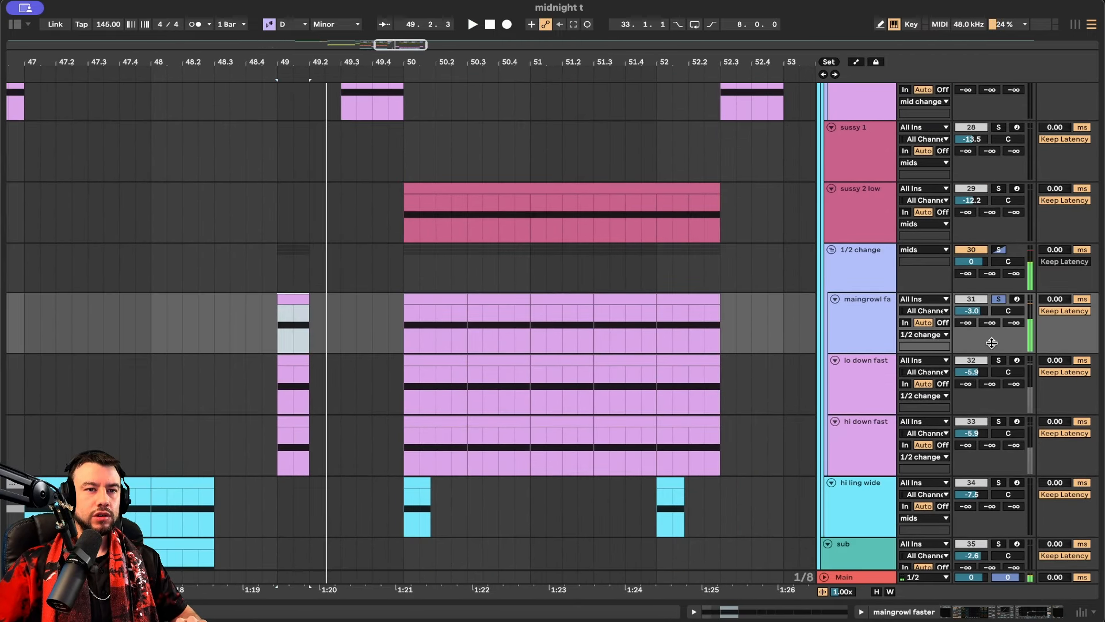
pyautogui.click(999, 361)
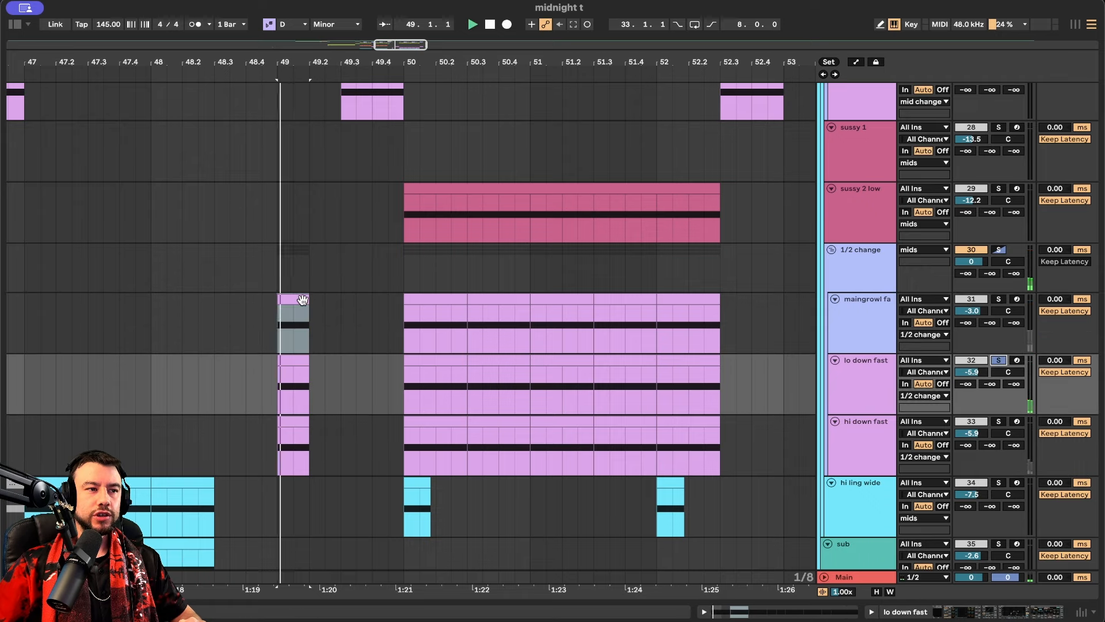
pyautogui.click(999, 422)
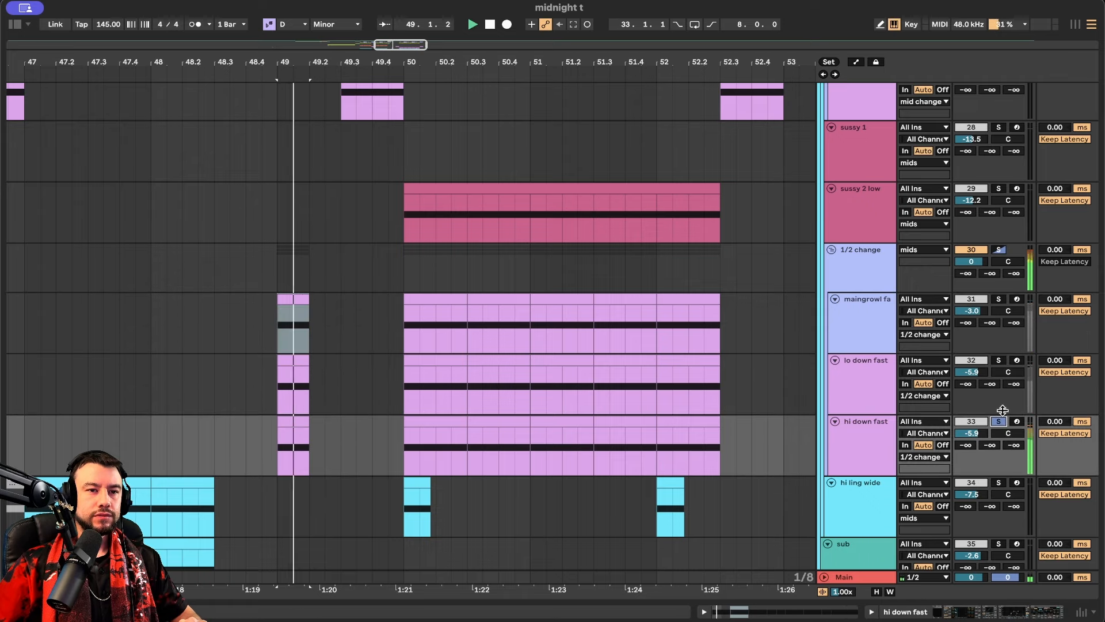
# Solo the three 1/2 change layers together and play them from bar 49 and from bar 50
pyautogui.click(998, 299)
pyautogui.click(1000, 362)
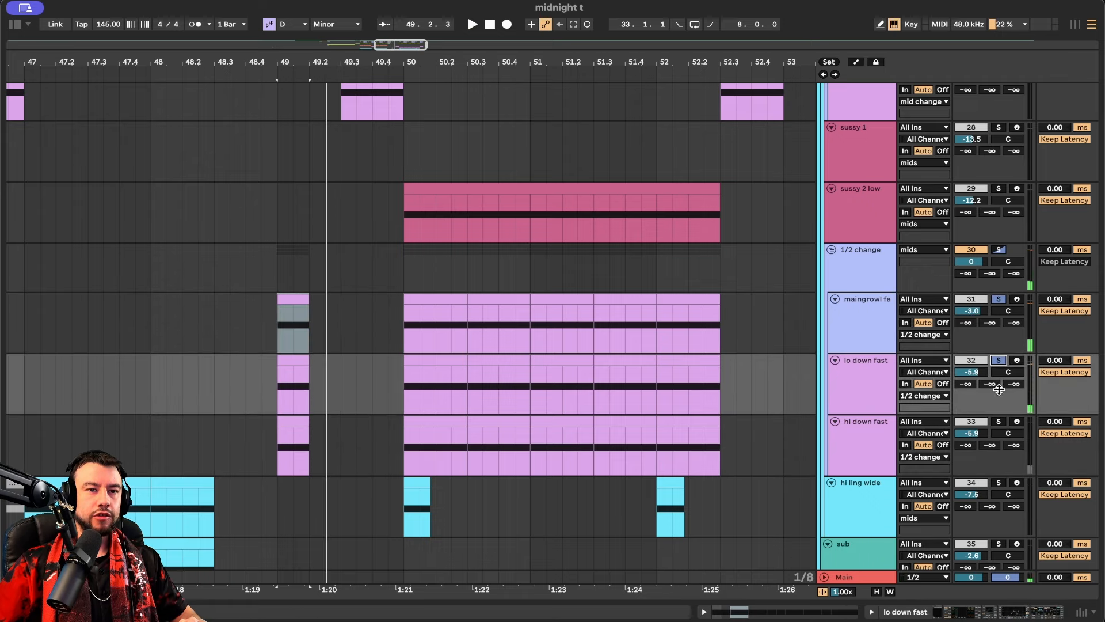
pyautogui.click(1000, 420)
pyautogui.hscroll(2, 348, 375)
pyautogui.scroll(1, 348, 375)
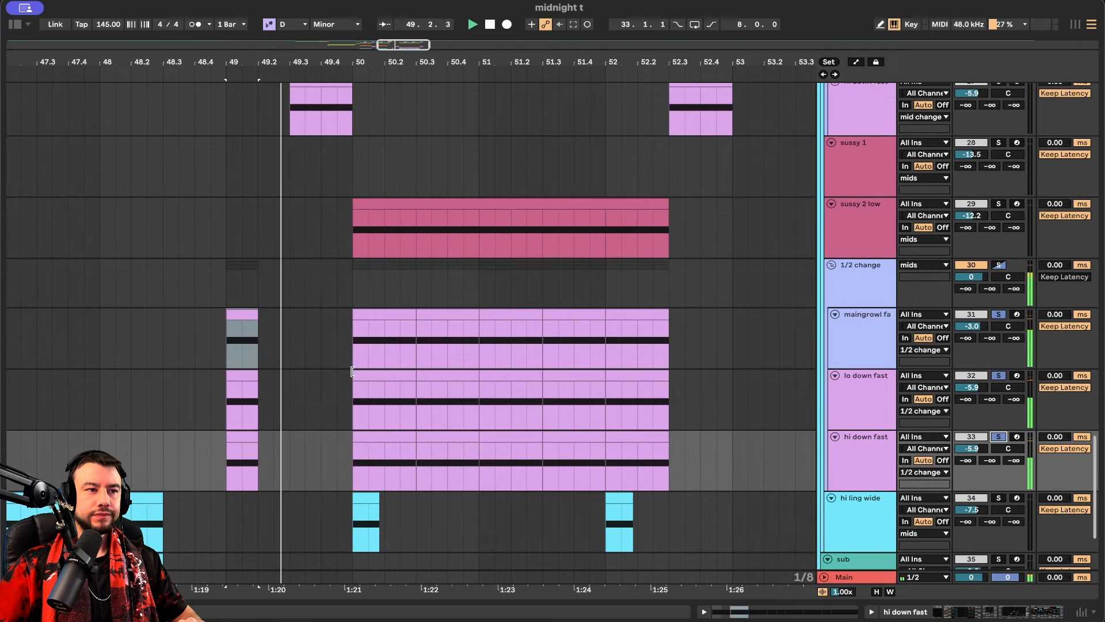
pyautogui.click(356, 345)
pyautogui.press('space')
pyautogui.press('space')
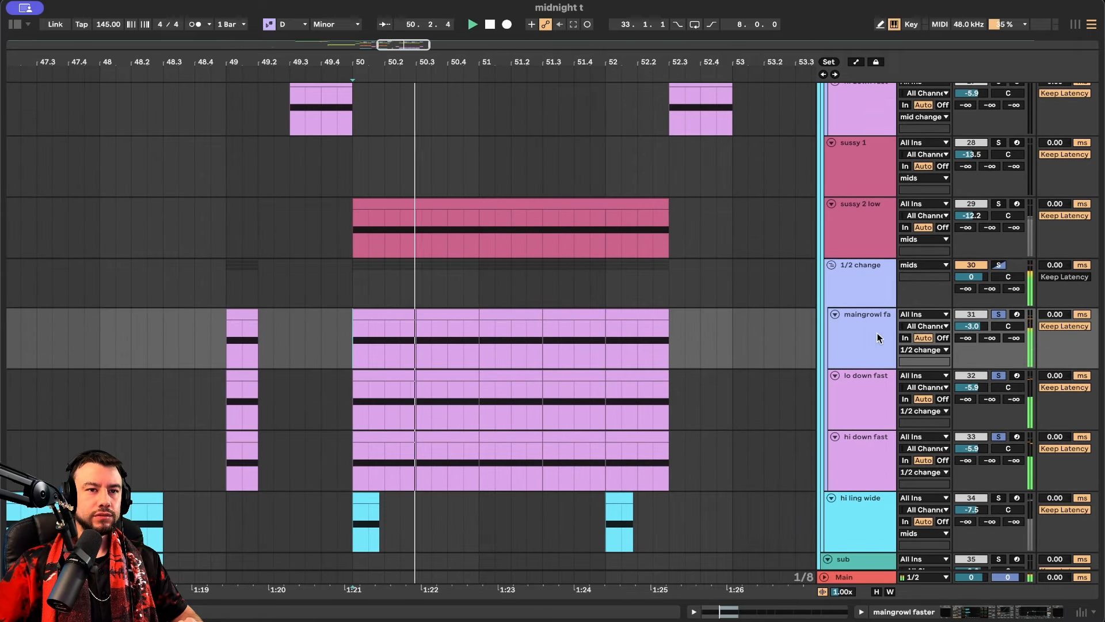
# Solo the 1/2 change group itself and play it from bar 50
pyautogui.click(998, 264)
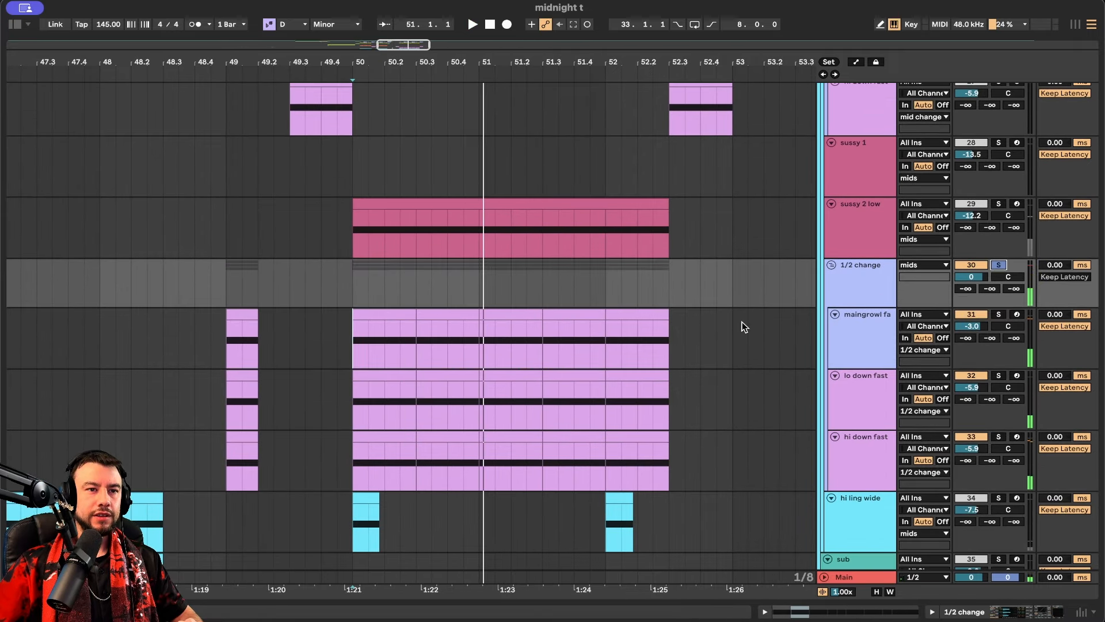
pyautogui.press('space')
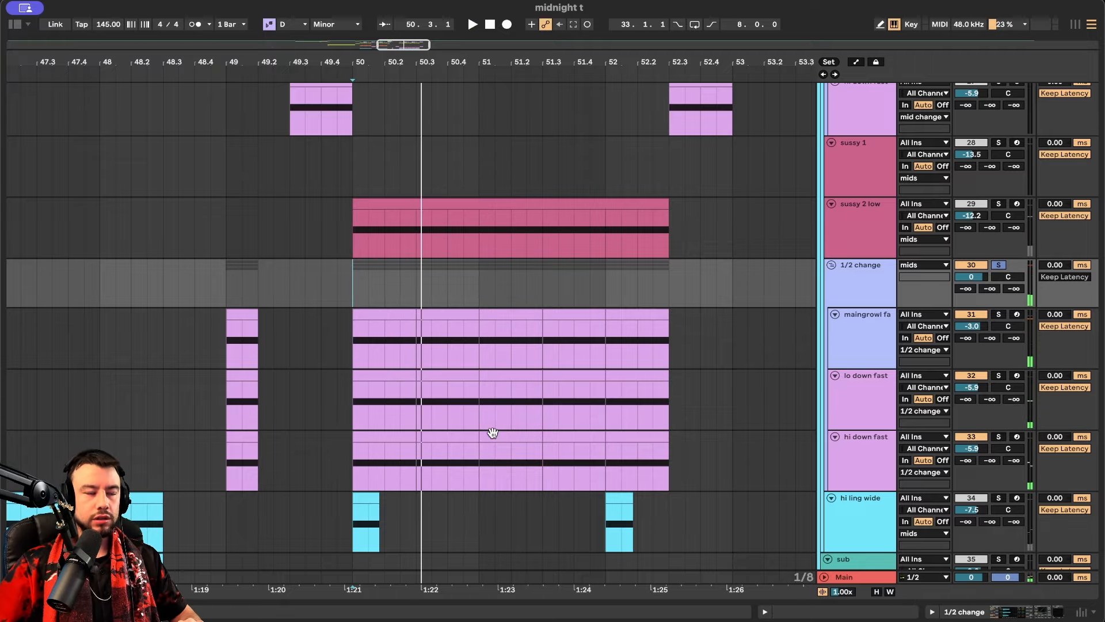
pyautogui.press('space')
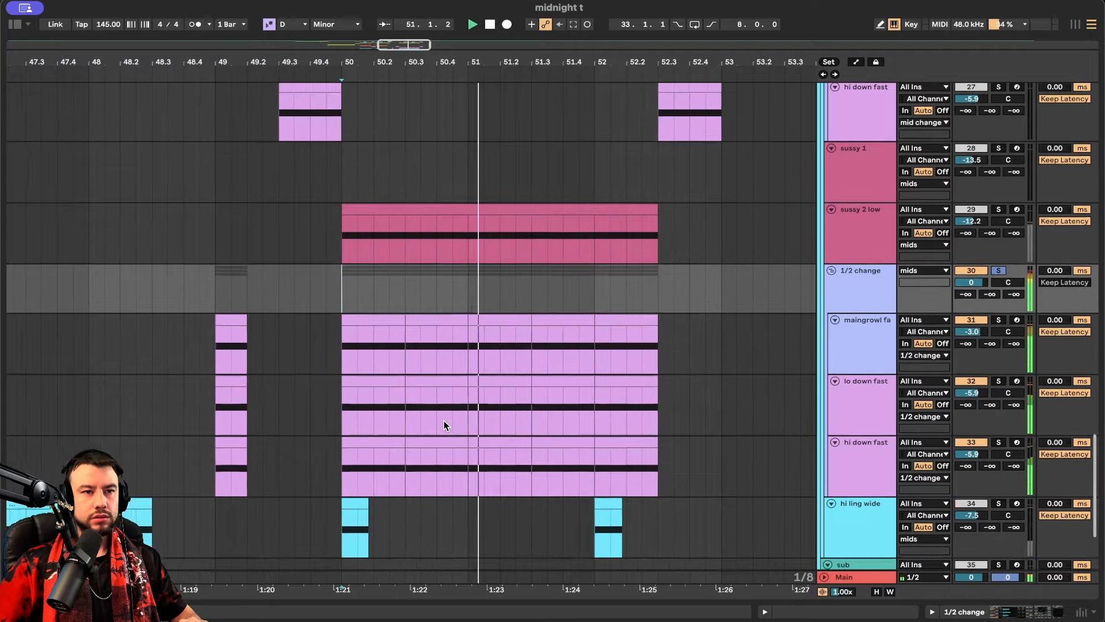
# Solo the hi ling wide track and play its clips at bars 50 and 52
pyautogui.scroll(-3, 447, 426)
pyautogui.click(1006, 362)
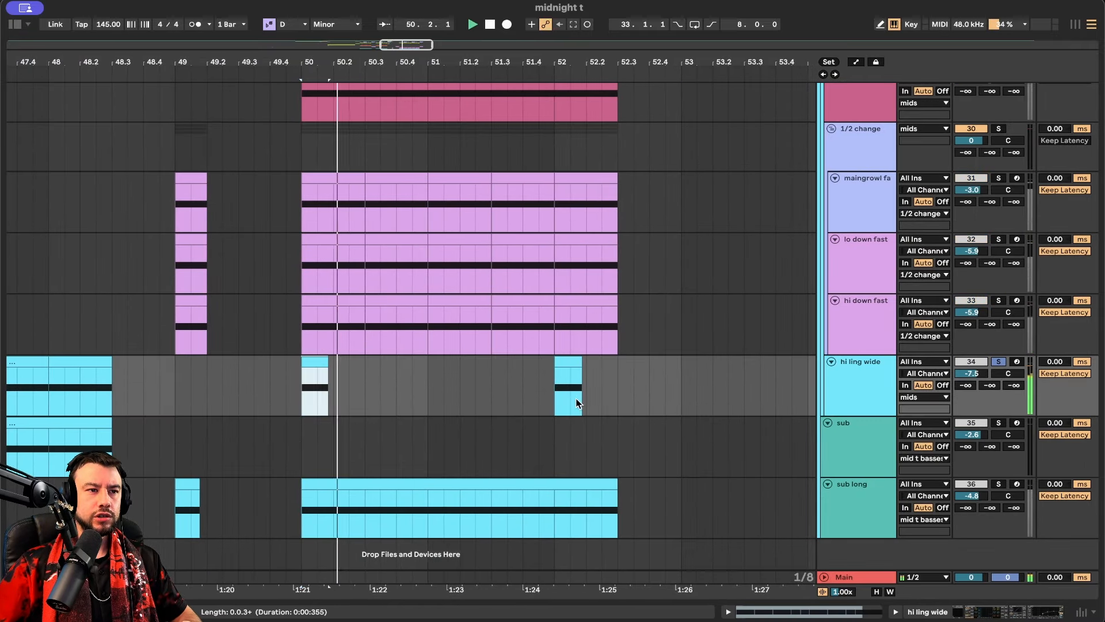
pyautogui.press('space')
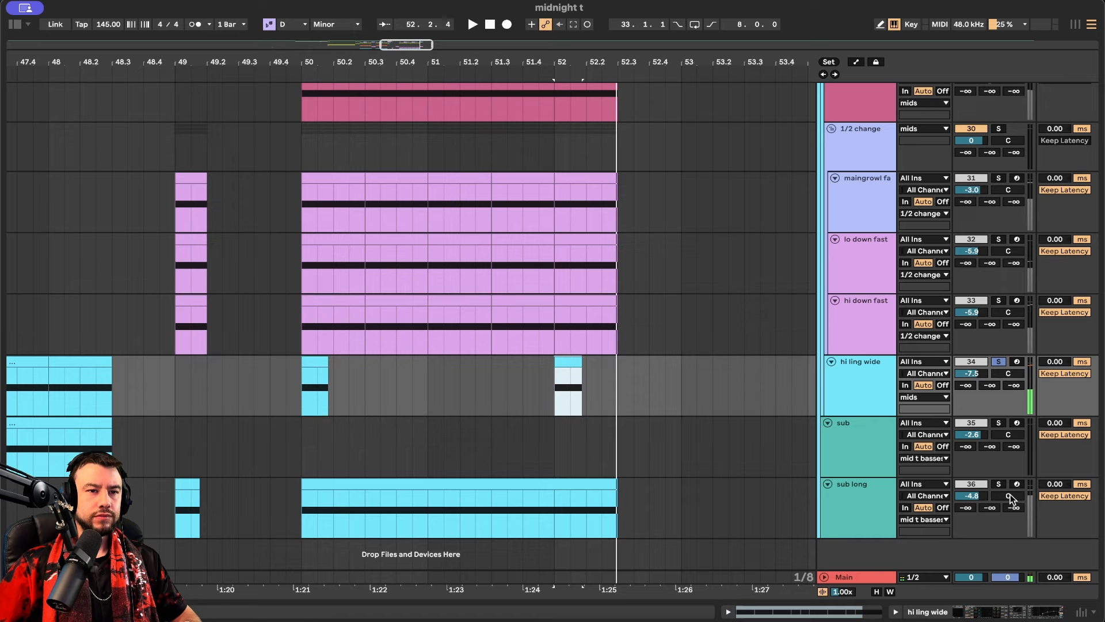
# Solo the sub long track and play its long clip from bar 50
pyautogui.click(1001, 485)
pyautogui.hscroll(-2, 537, 426)
pyautogui.click(422, 480)
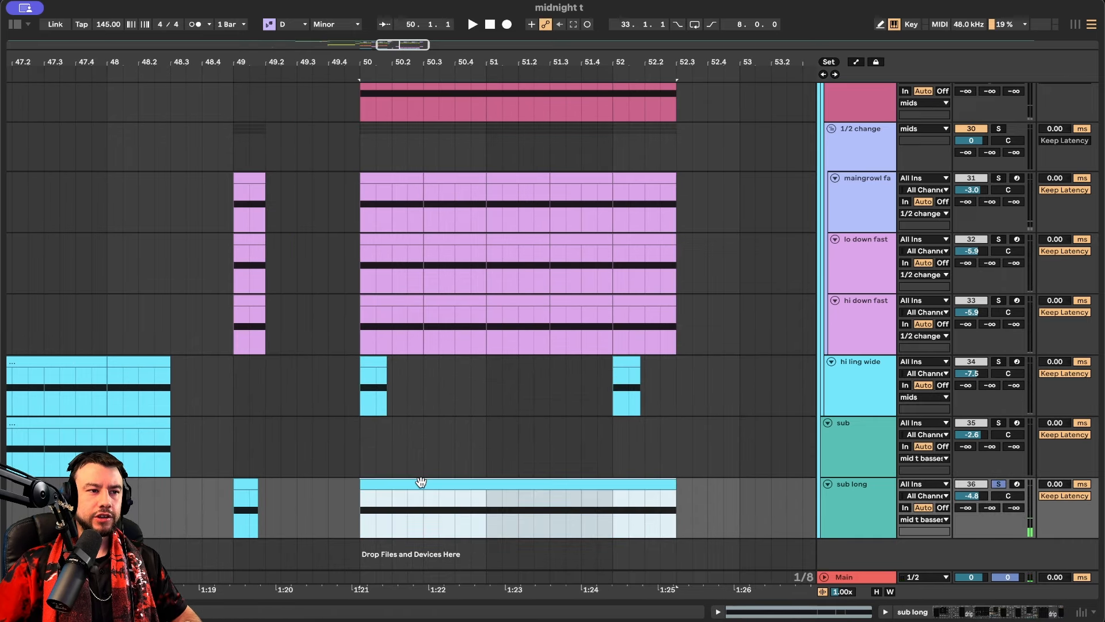
pyautogui.scroll(1, 389, 457)
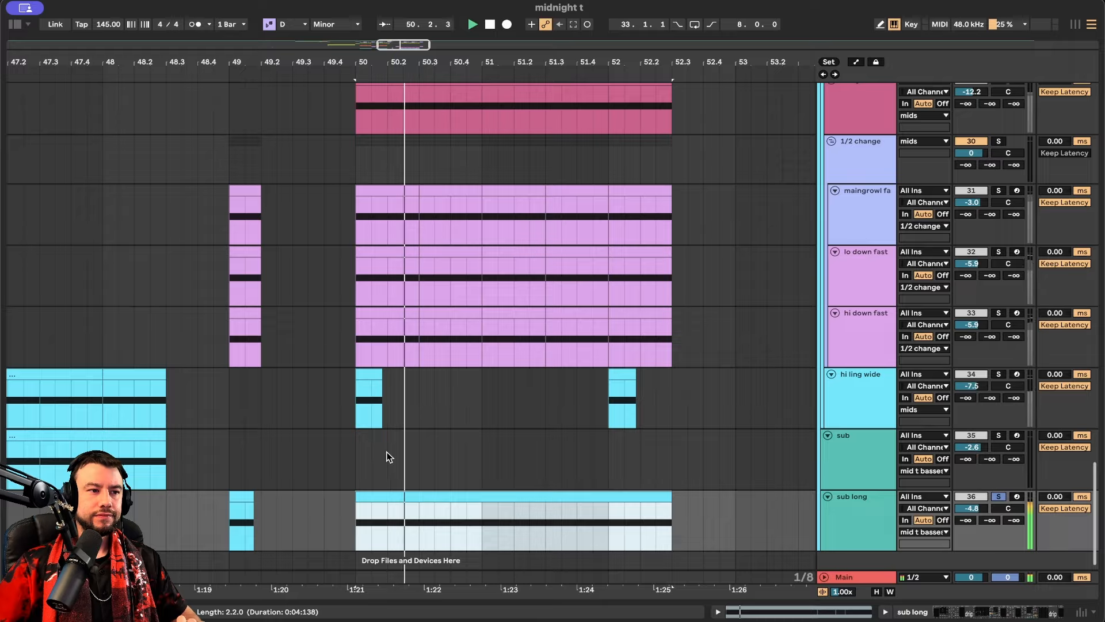
pyautogui.scroll(8, 389, 456)
pyautogui.press('space')
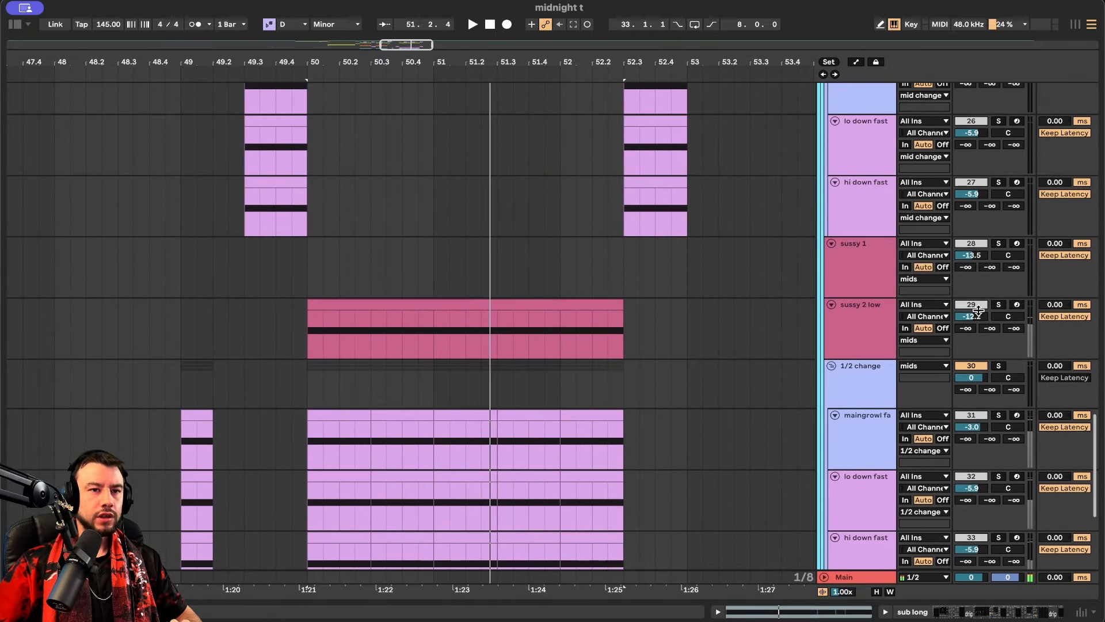
# Solo the sussy 2 low track and play its clip from bar 50
pyautogui.click(999, 307)
pyautogui.click(466, 308)
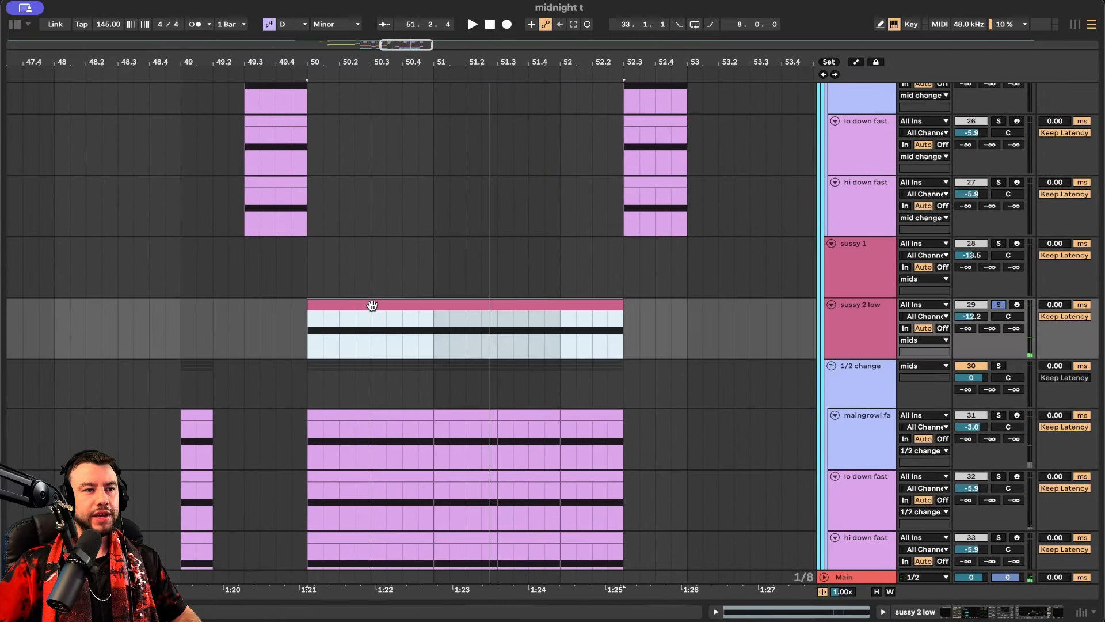
pyautogui.scroll(1, 330, 323)
pyautogui.press('space')
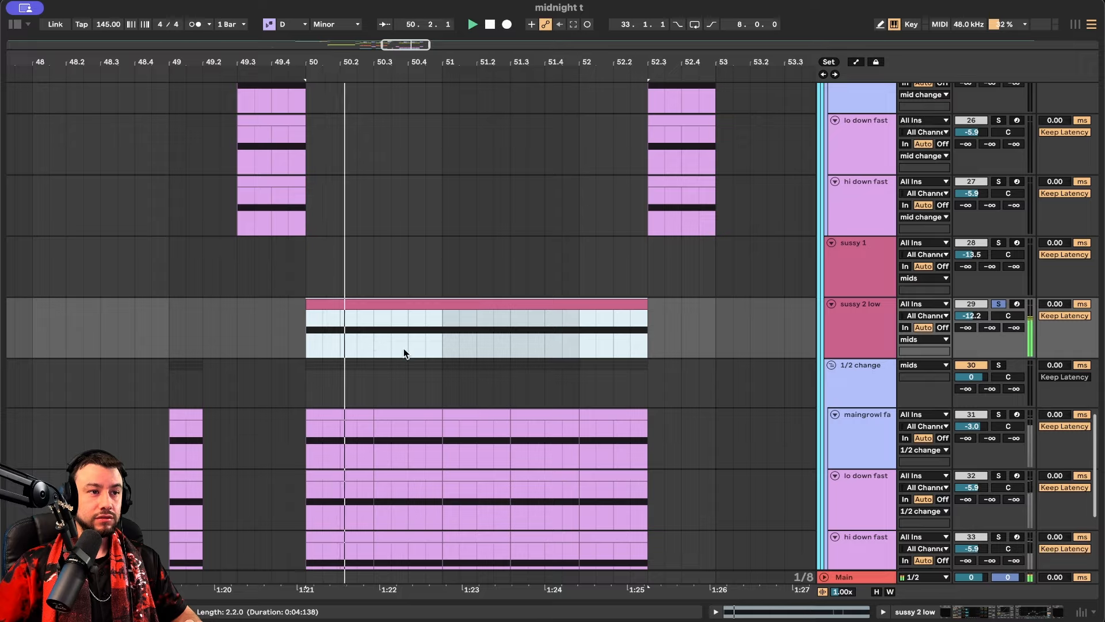
pyautogui.scroll(2, 482, 386)
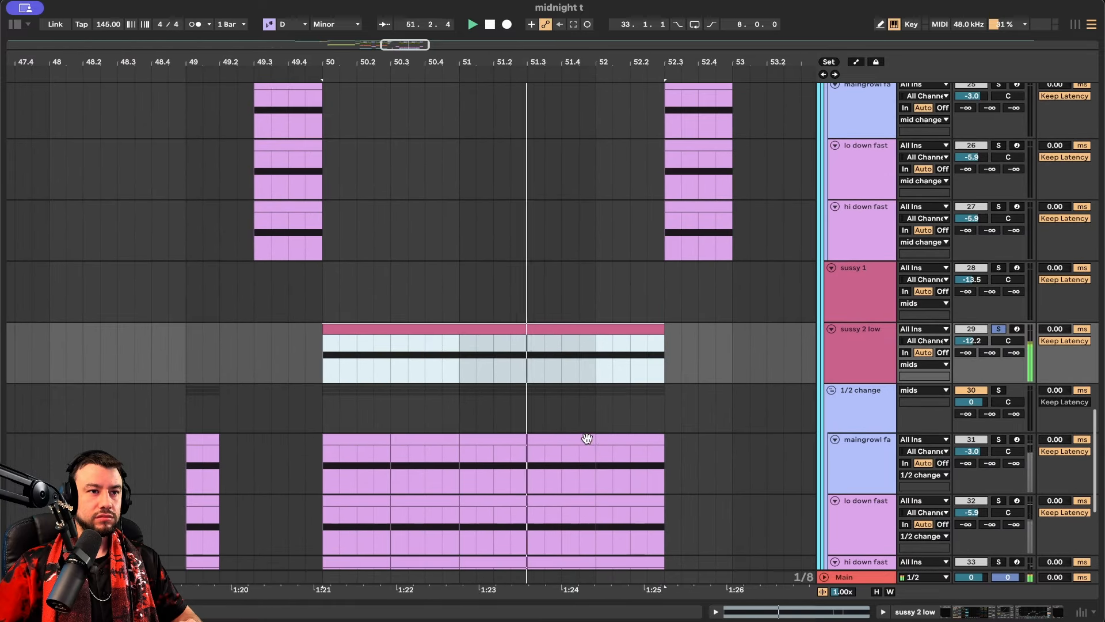
# Solo the mid change group again and play its second set of clips from bar 49.3
pyautogui.scroll(5, 396, 328)
pyautogui.hscroll(-3, 395, 328)
pyautogui.click(396, 328)
pyautogui.press('space')
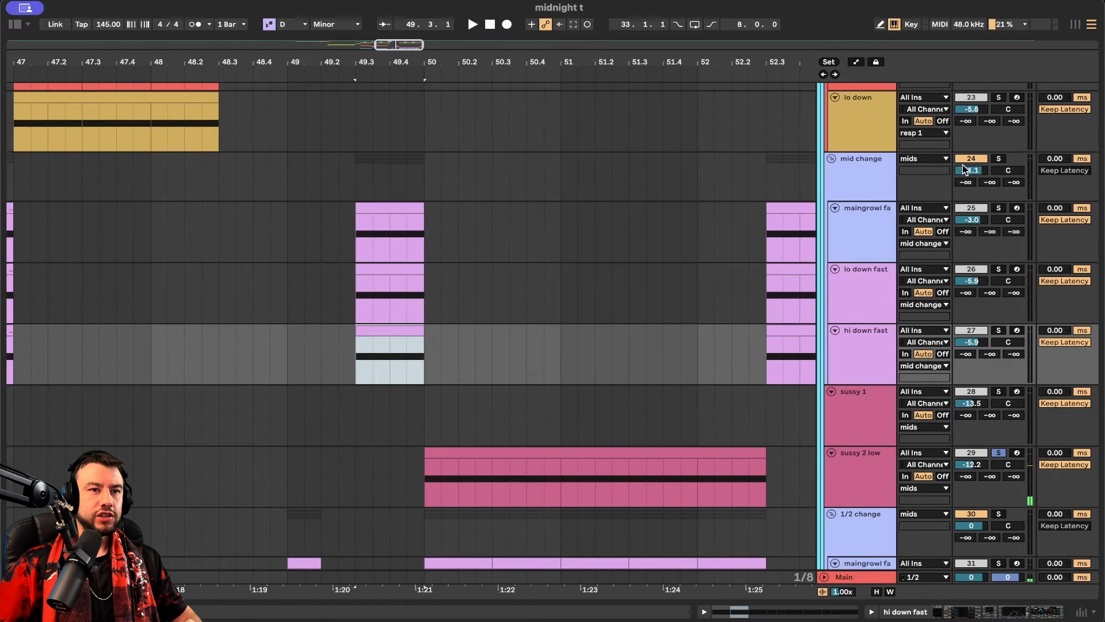
pyautogui.click(998, 161)
pyautogui.press('space')
# Look over the arrangement from the bass groups up through the glitch, tops and claps tracks
pyautogui.scroll(8, 579, 308)
pyautogui.hscroll(-8, 579, 308)
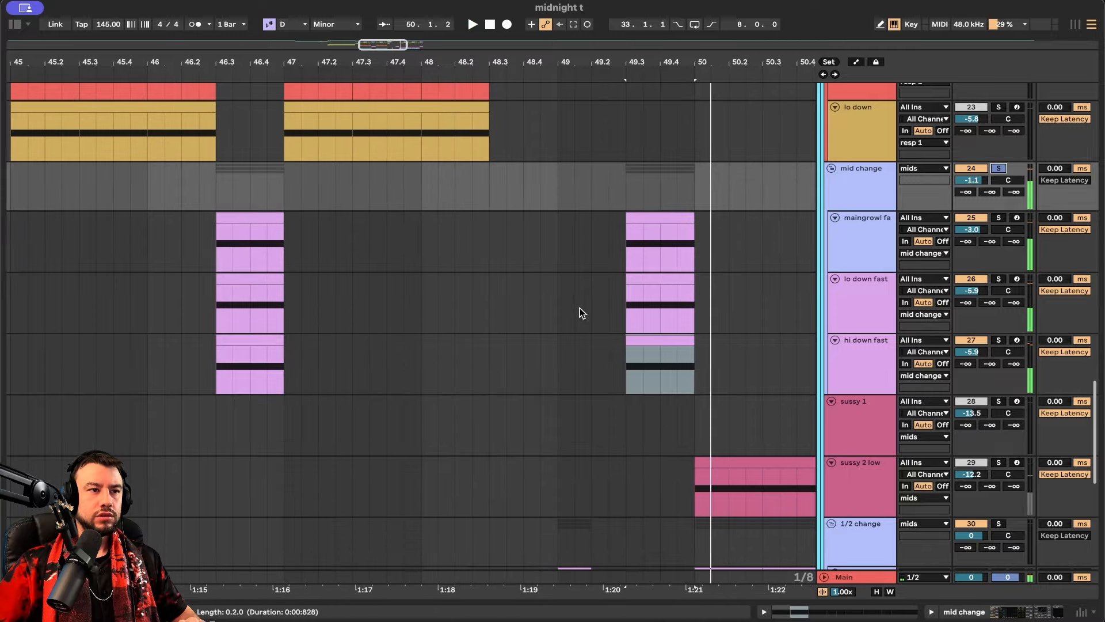
pyautogui.scroll(10, 579, 309)
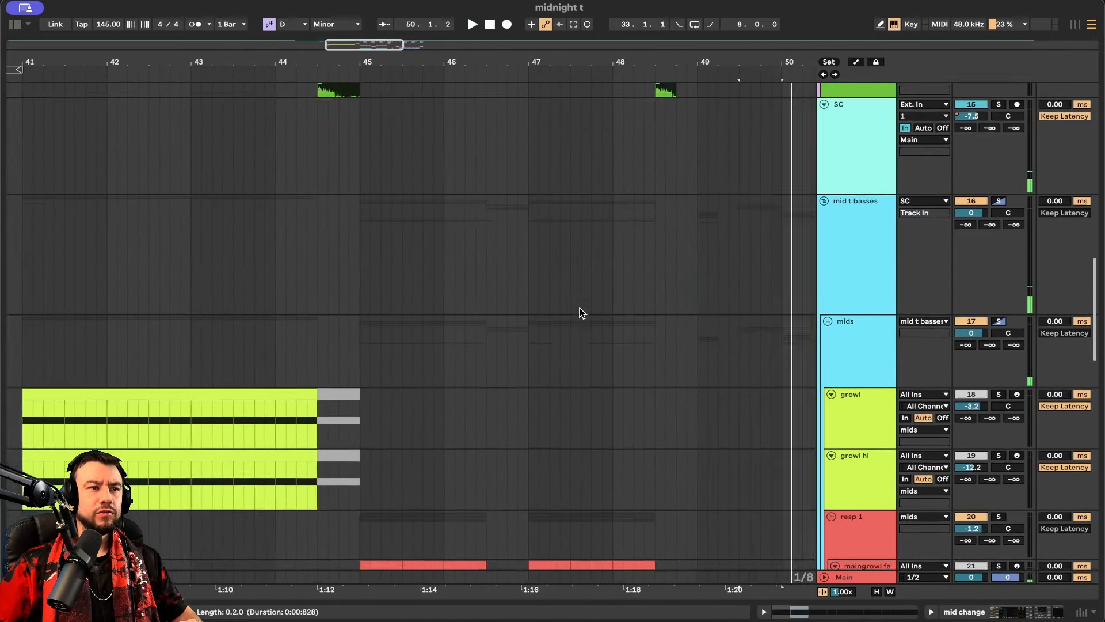
pyautogui.scroll(-5, 579, 308)
pyautogui.hscroll(-2, 579, 308)
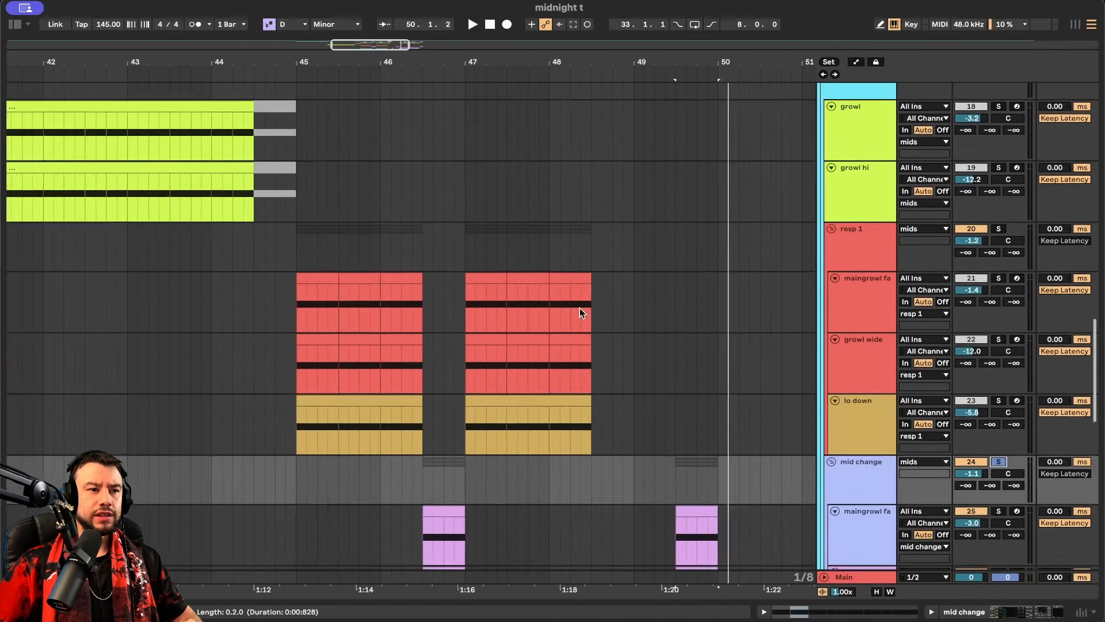
pyautogui.scroll(10, 579, 309)
pyautogui.scroll(15, 579, 313)
pyautogui.hscroll(-2, 579, 313)
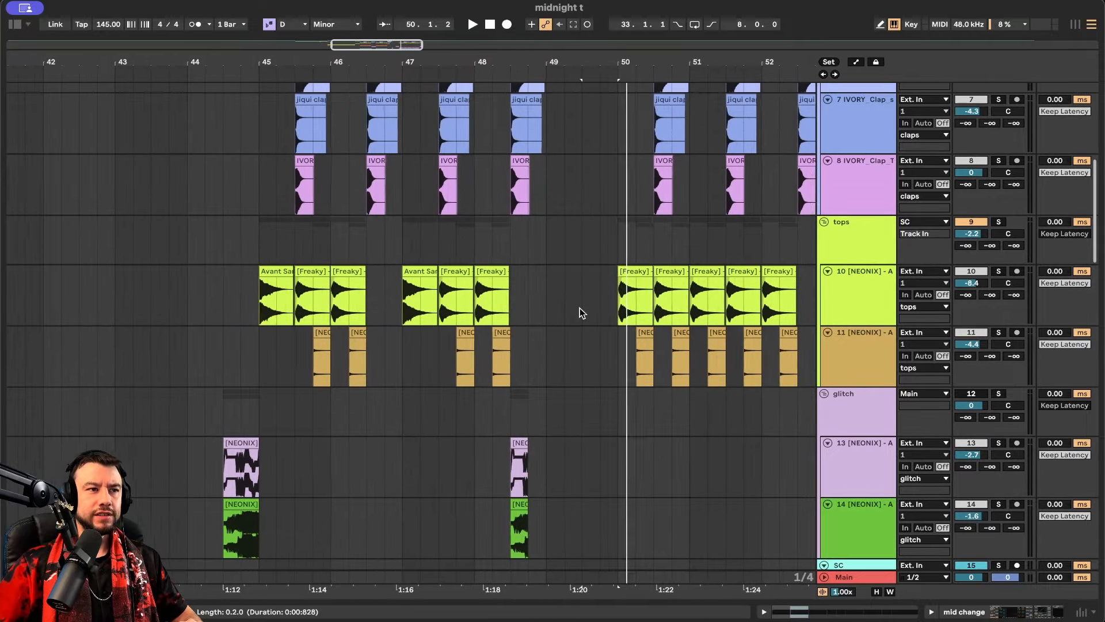
pyautogui.scroll(8, 579, 313)
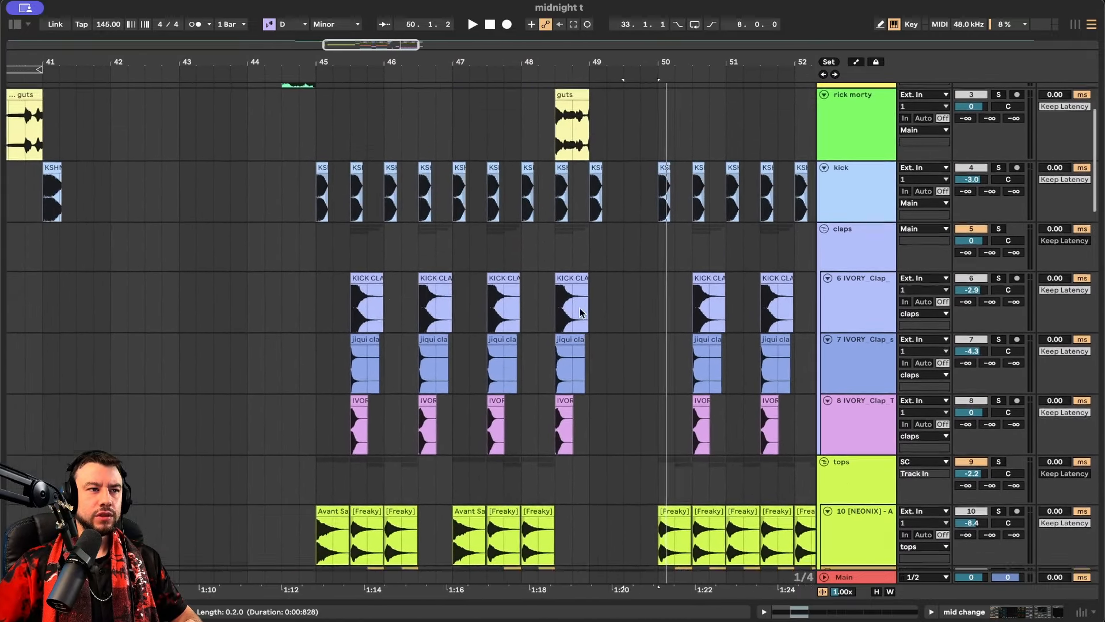
# Solo the kick track and play it from bar 45 to examine the KSHMR Big Kick 02 clips
pyautogui.scroll(3, 394, 308)
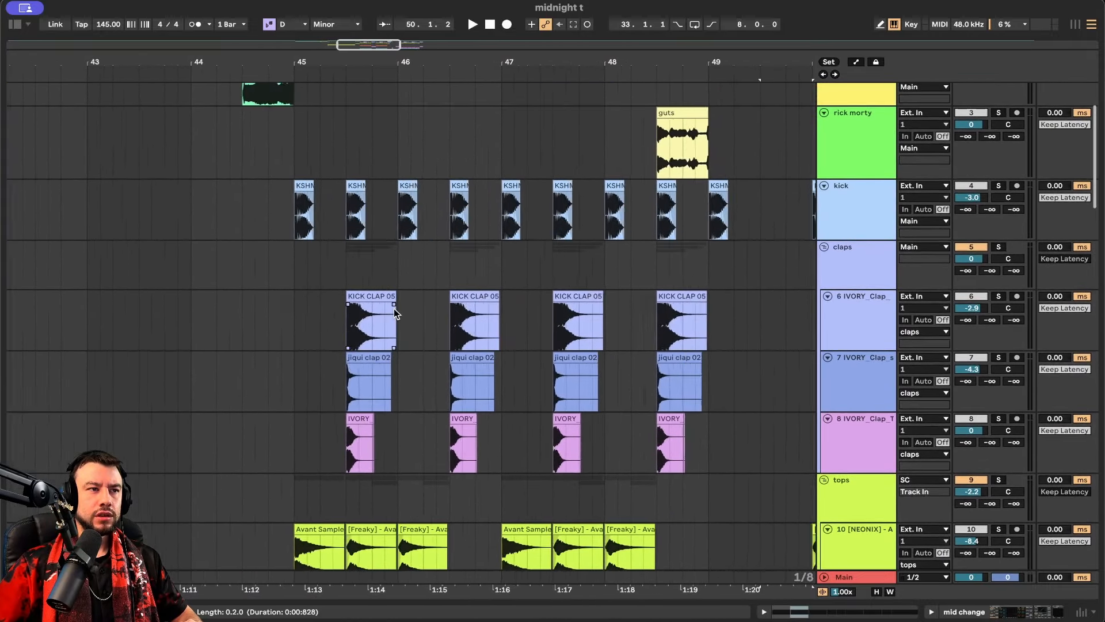
pyautogui.scroll(3, 394, 309)
pyautogui.click(265, 227)
pyautogui.scroll(-1, 264, 226)
pyautogui.hscroll(1, 264, 227)
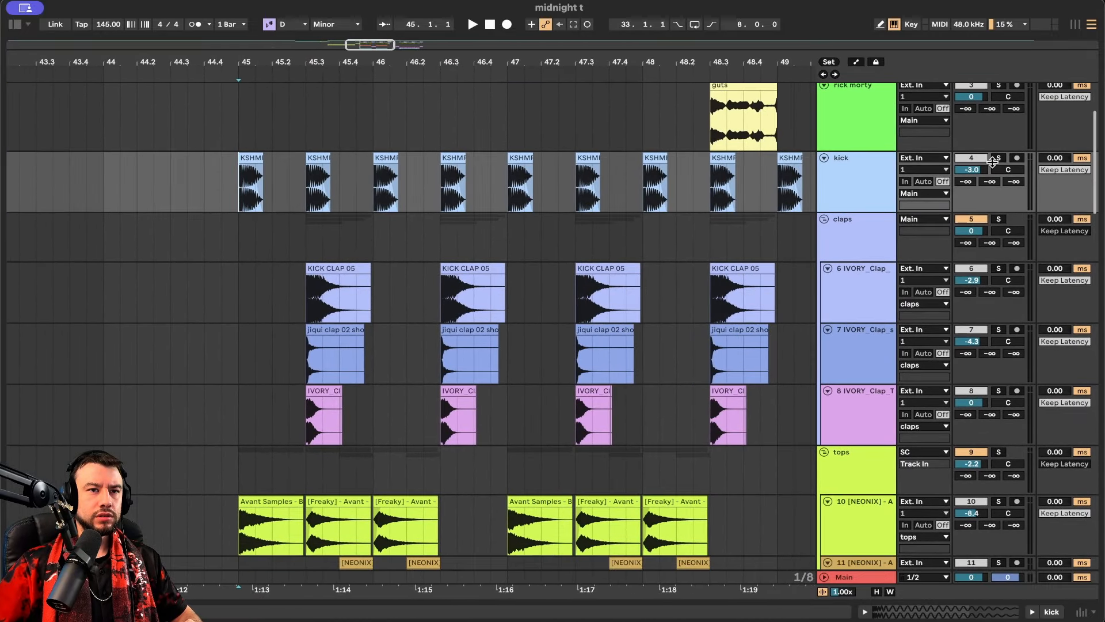
pyautogui.scroll(10, 231, 180)
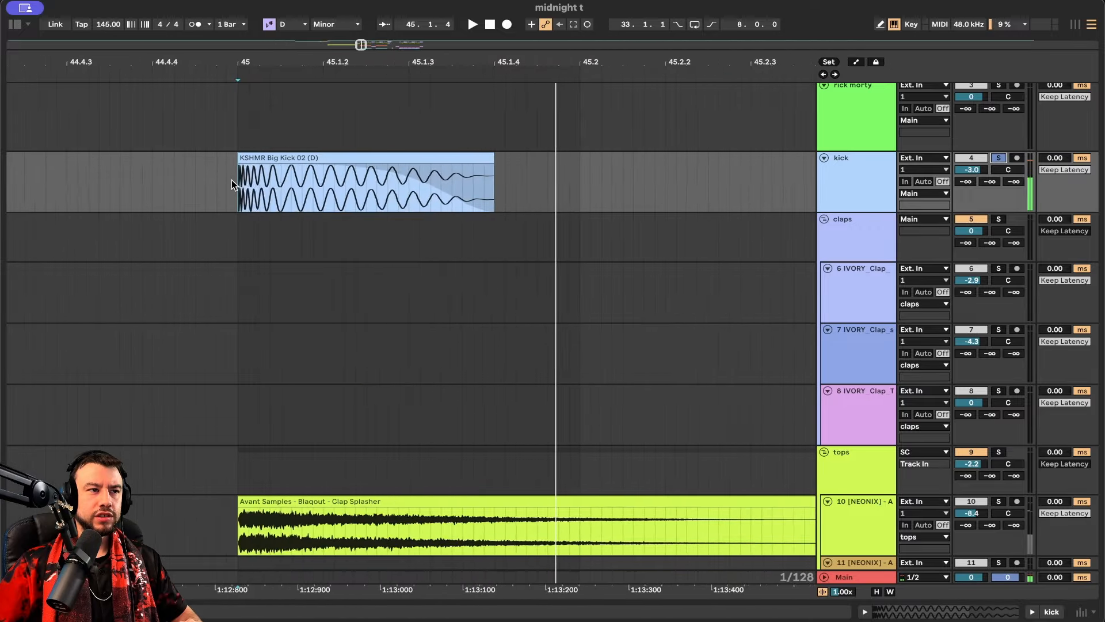
pyautogui.scroll(-6, 211, 377)
pyautogui.scroll(1, 212, 378)
pyautogui.hscroll(1, 212, 378)
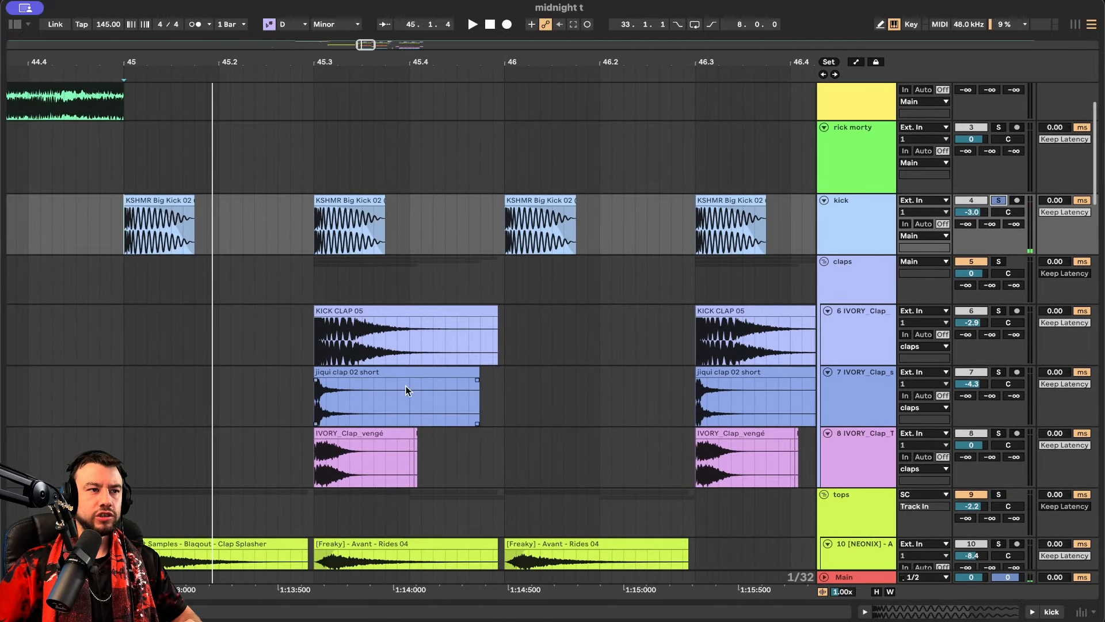
# Add the claps group to the soloed kick and play both from bar 45 to hear the three clap layers
pyautogui.press('space')
pyautogui.click(999, 262)
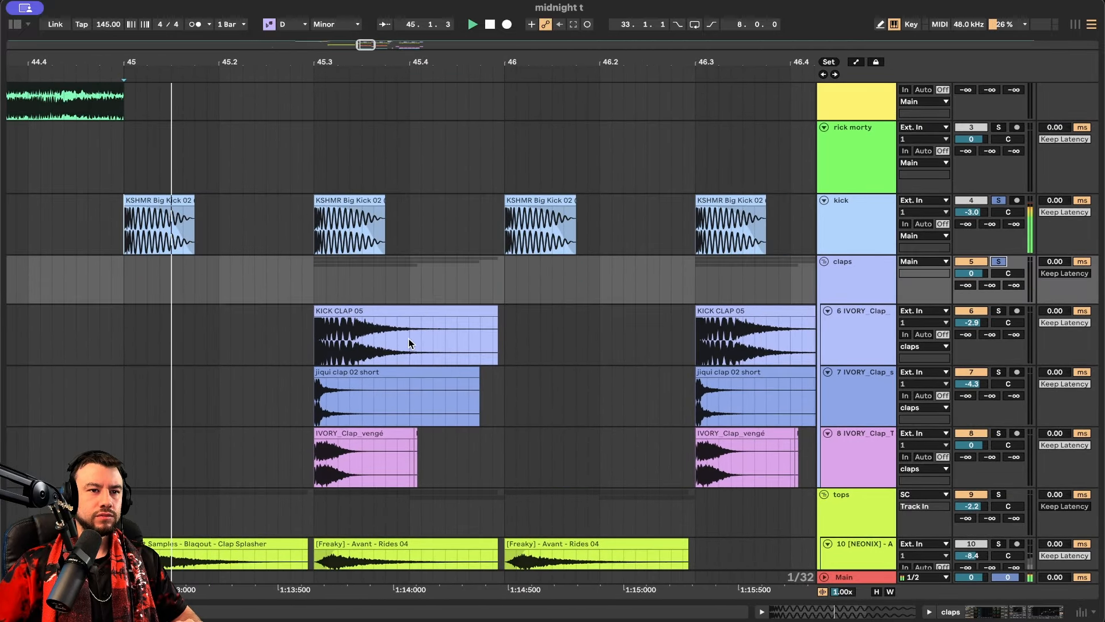
pyautogui.scroll(3, 406, 437)
pyautogui.hscroll(1, 406, 432)
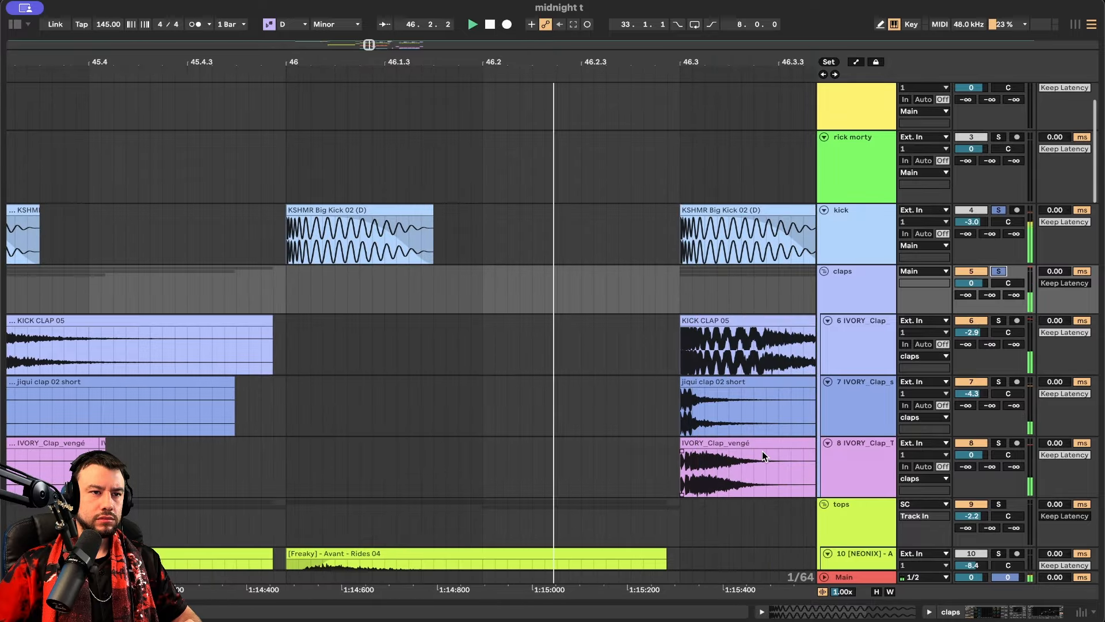
pyautogui.hscroll(10, 762, 451)
pyautogui.scroll(-5, 643, 406)
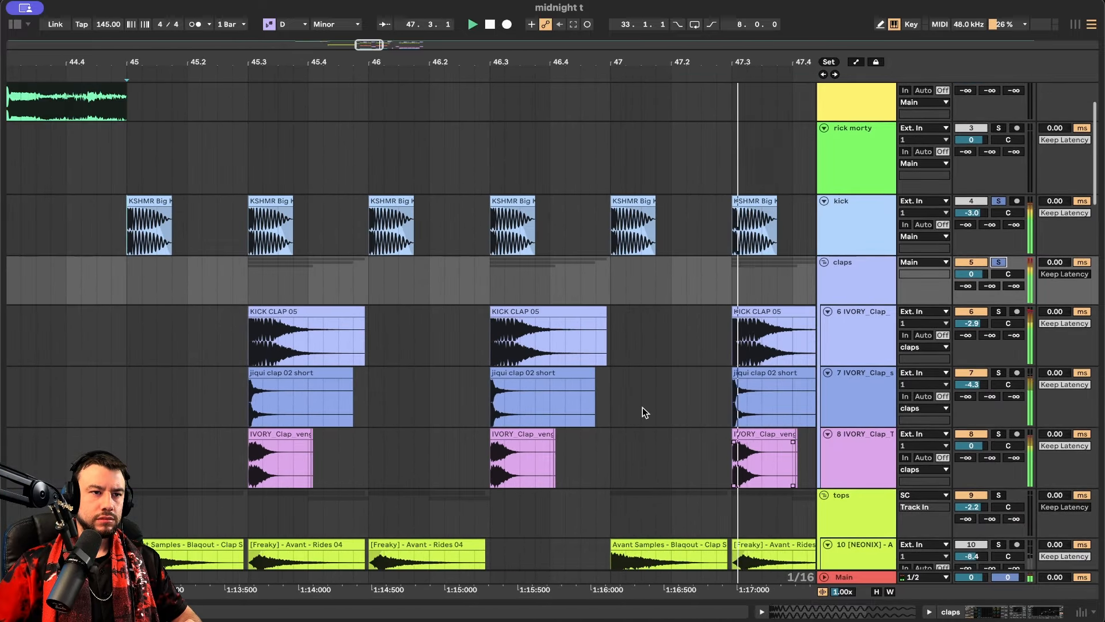
pyautogui.scroll(-10, 642, 406)
pyautogui.scroll(-2, 486, 365)
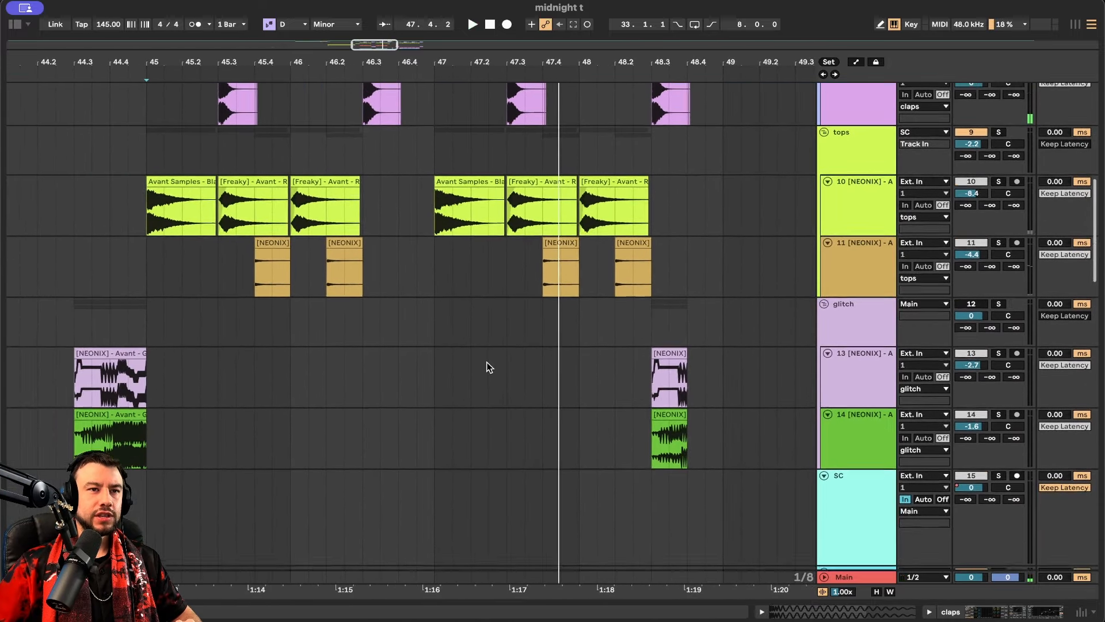
# Solo the tops group and play its clips from bar 45 to past bar 48
pyautogui.scroll(3, 486, 365)
pyautogui.click(998, 214)
pyautogui.press('space')
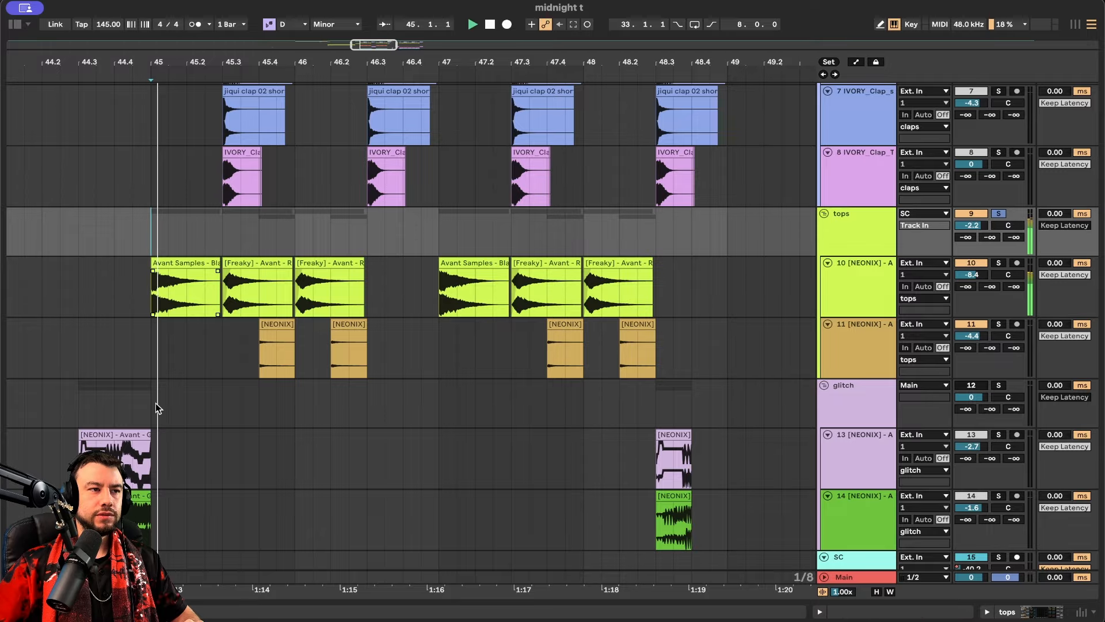
pyautogui.scroll(5, 155, 407)
pyautogui.scroll(-5, 282, 410)
pyautogui.scroll(3, 282, 410)
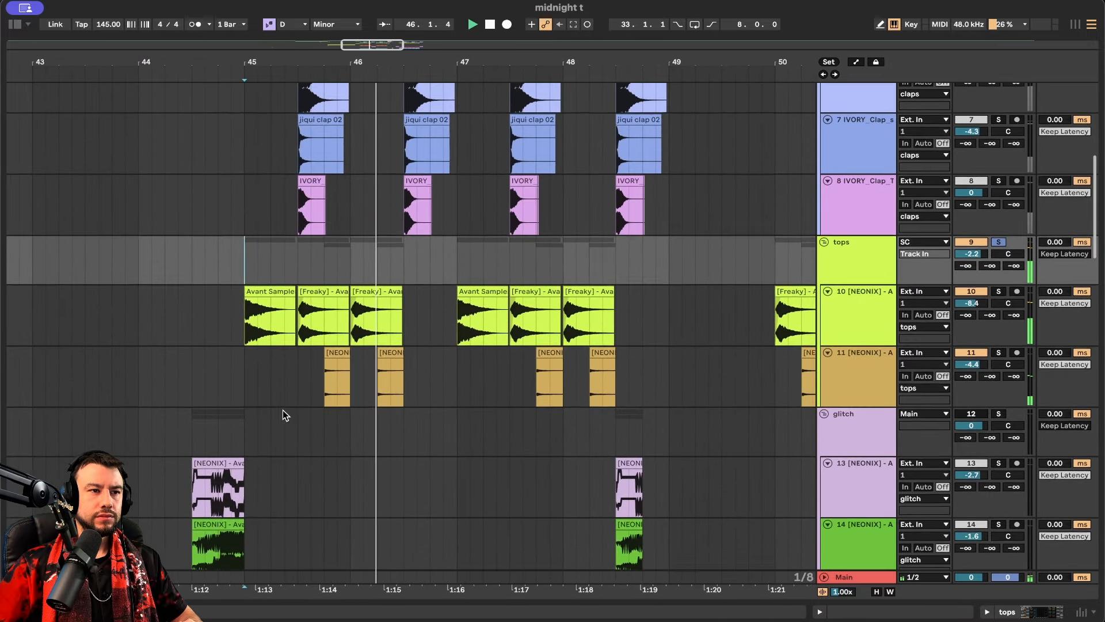
pyautogui.scroll(4, 505, 424)
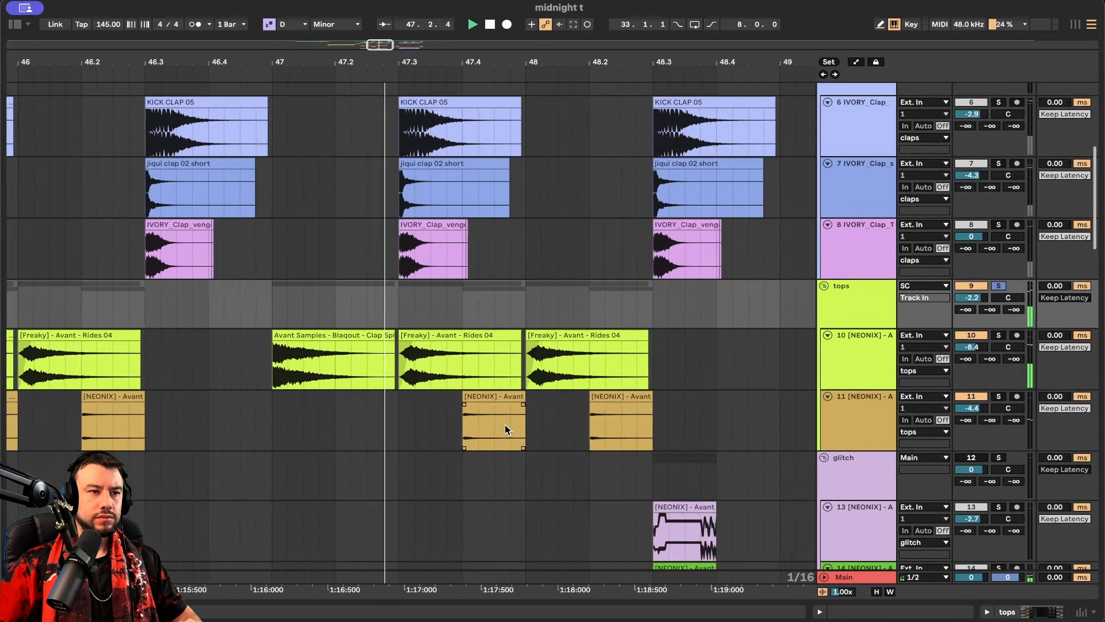
pyautogui.scroll(2, 505, 424)
pyautogui.scroll(-5, 506, 425)
pyautogui.press('space')
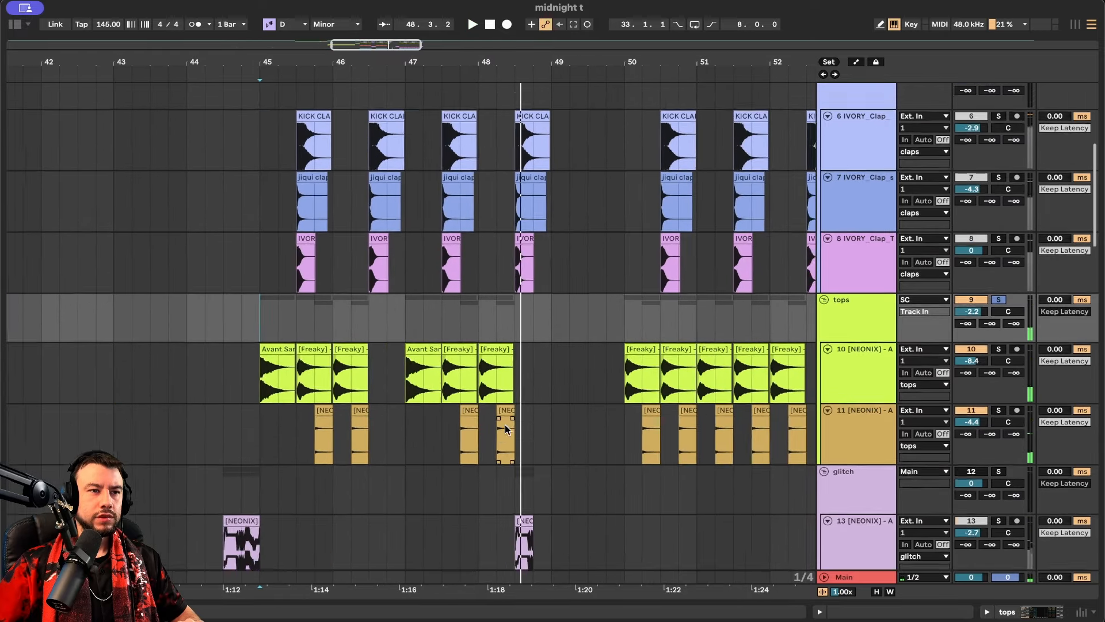
# Solo the claps group, play from bar 45, and add the kick track to the solo during playback
pyautogui.scroll(6, 506, 425)
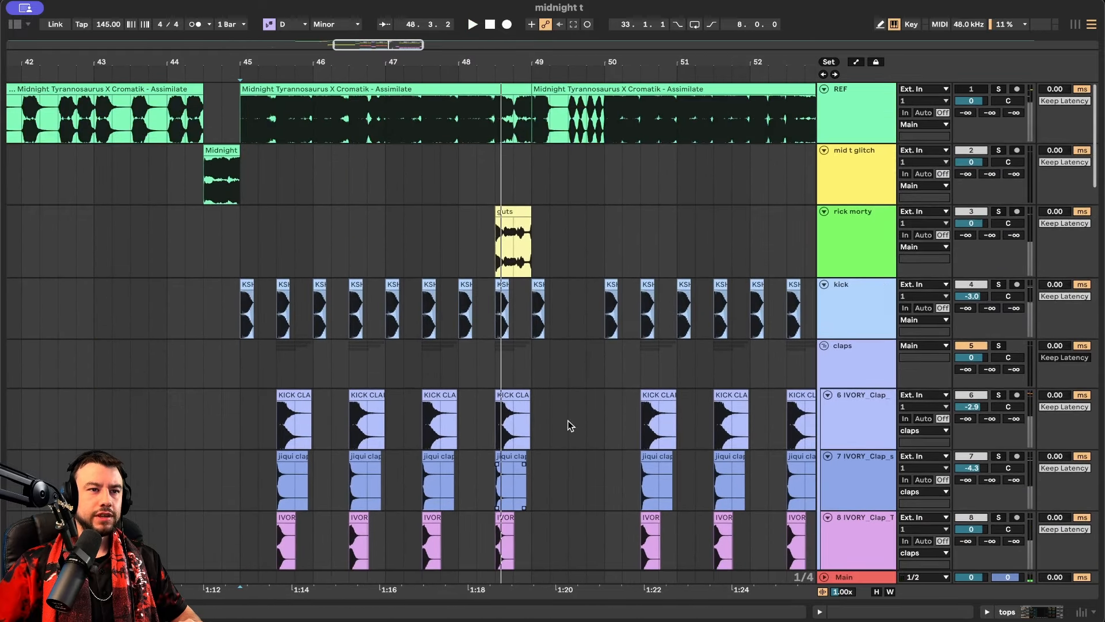
pyautogui.click(999, 345)
pyautogui.press('space')
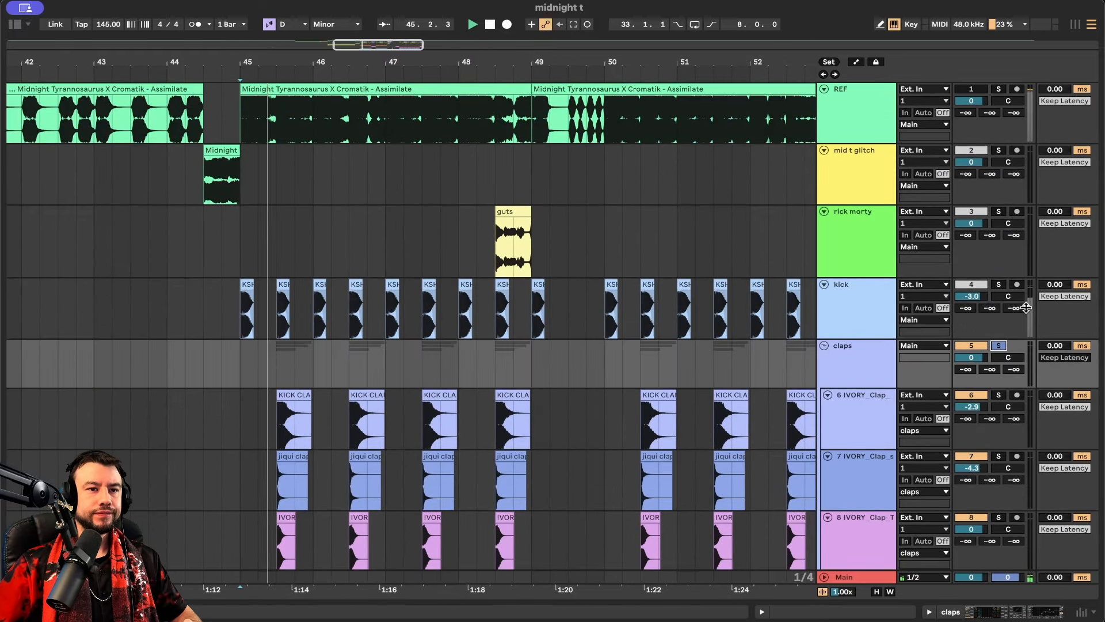
pyautogui.click(1000, 285)
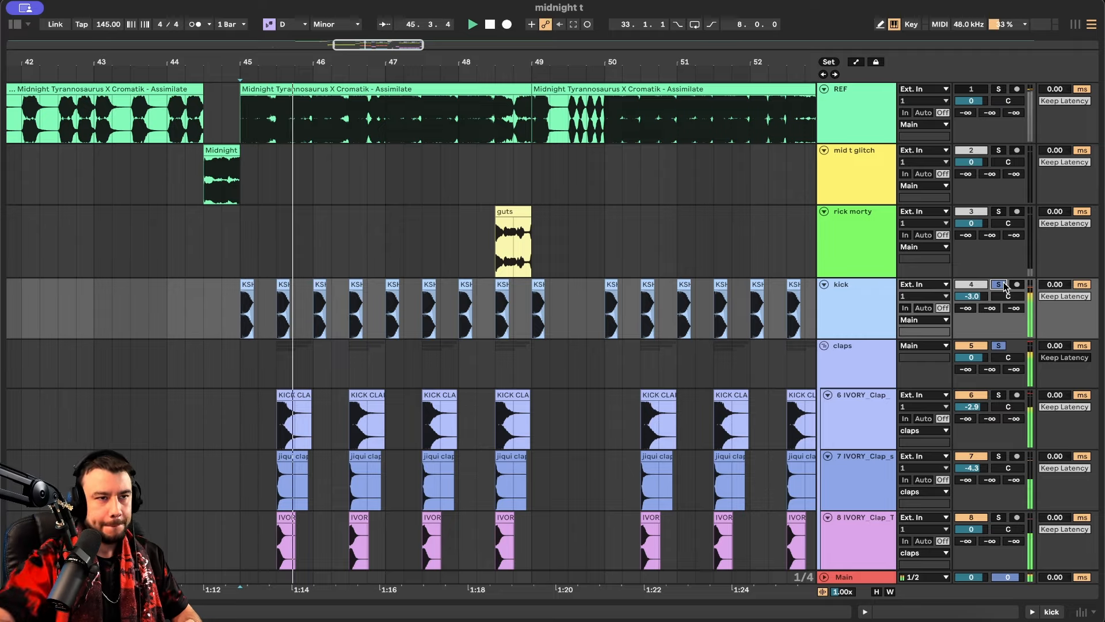
# Solo the sub and sub long tracks during playback, then clear the solos and stop past bar 51
pyautogui.scroll(-15, 526, 405)
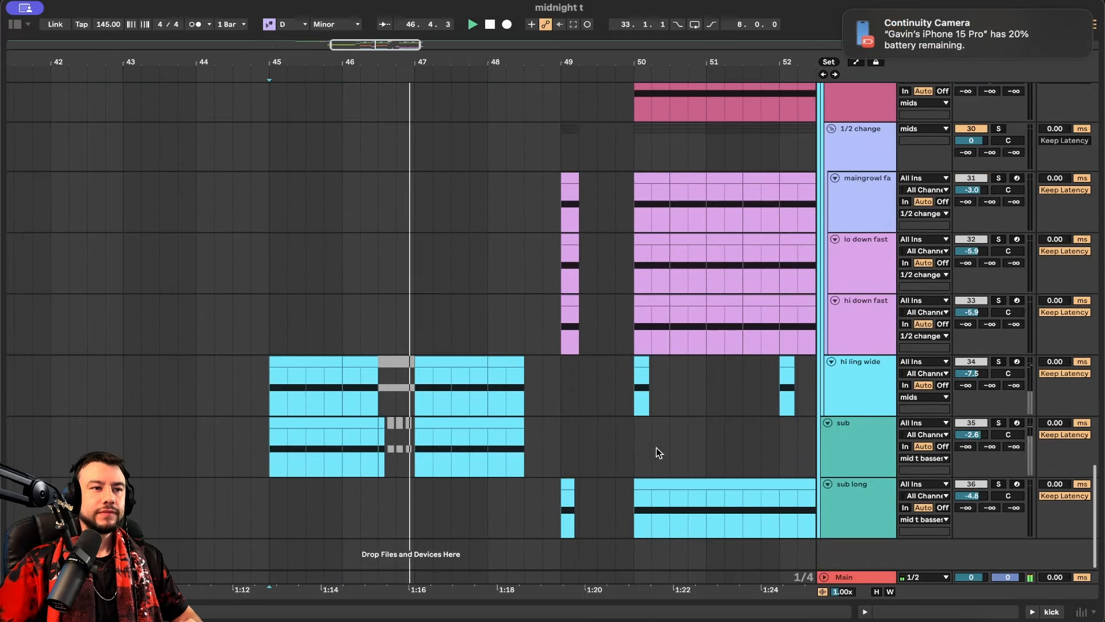
pyautogui.click(999, 422)
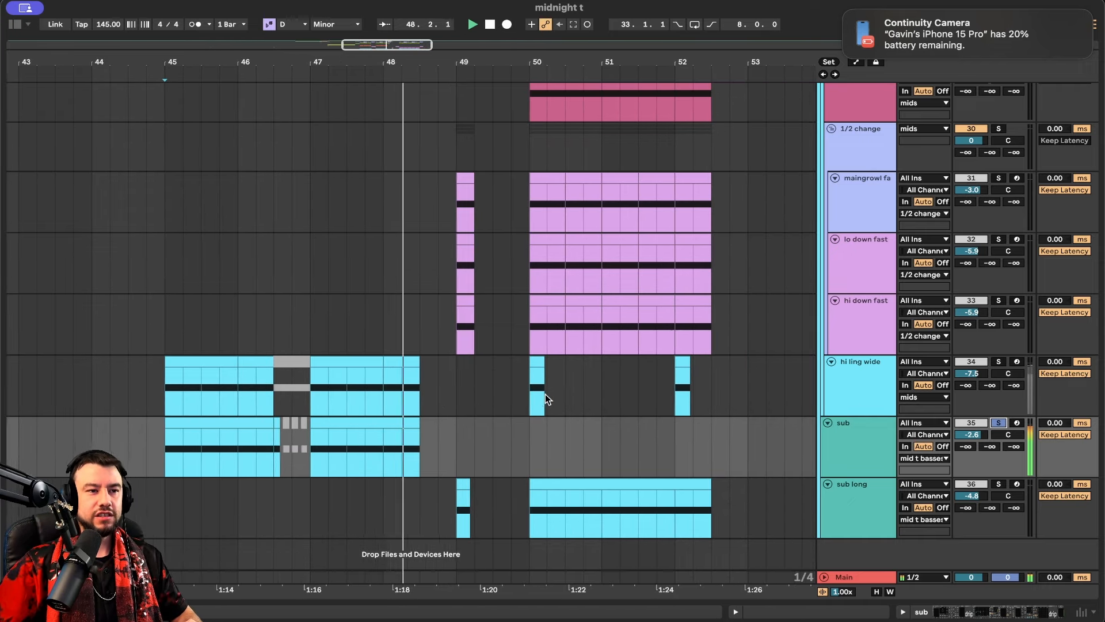
pyautogui.click(1004, 484)
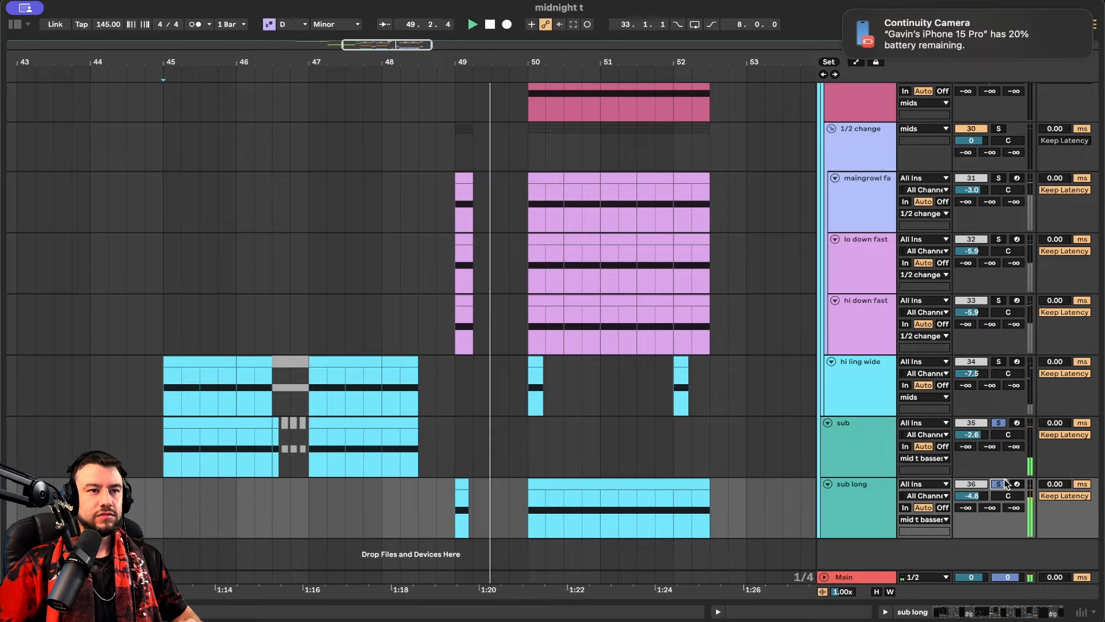
pyautogui.scroll(-2, 494, 443)
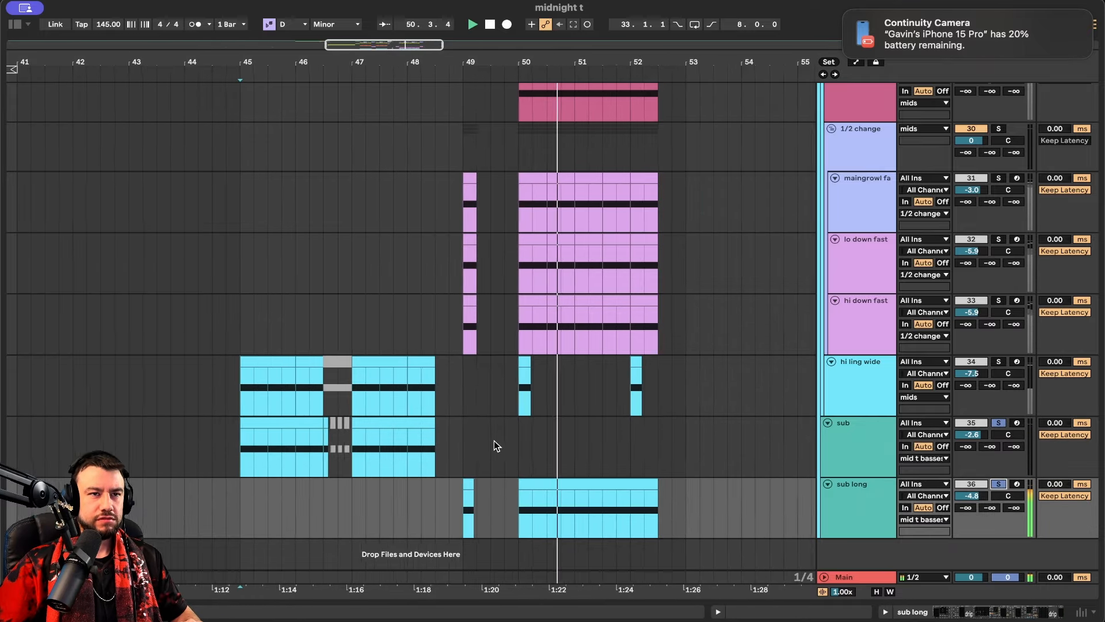
pyautogui.scroll(2, 504, 448)
pyautogui.scroll(1, 504, 448)
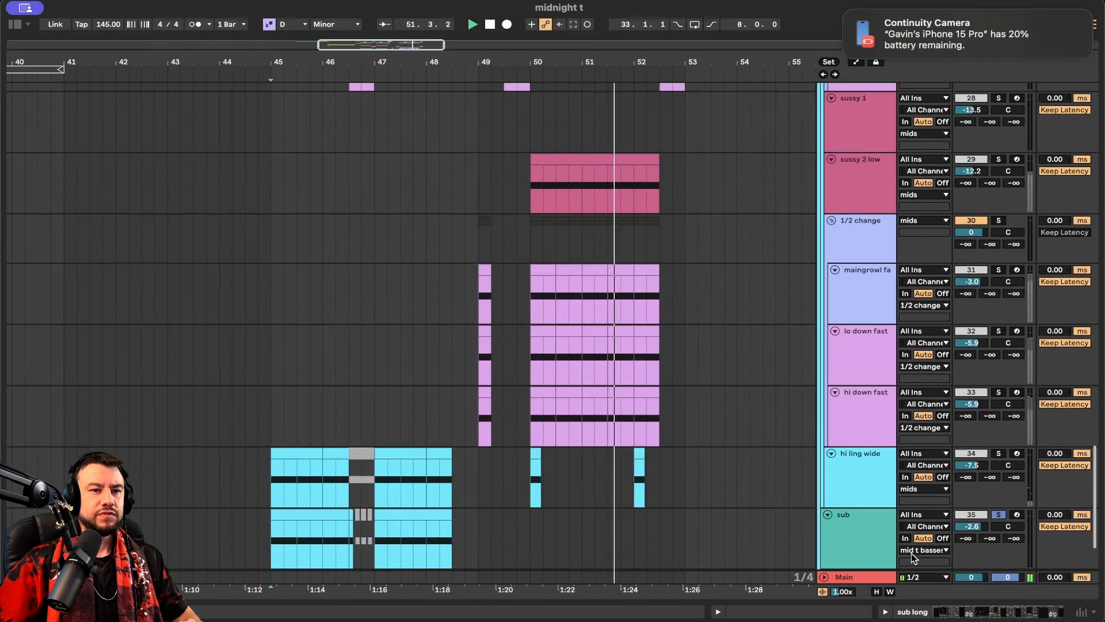
pyautogui.click(999, 514)
pyautogui.press('space')
# Set the playback start to bar 41 on the mids group and play the growl section with all tracks
pyautogui.scroll(4, 564, 465)
pyautogui.scroll(8, 565, 465)
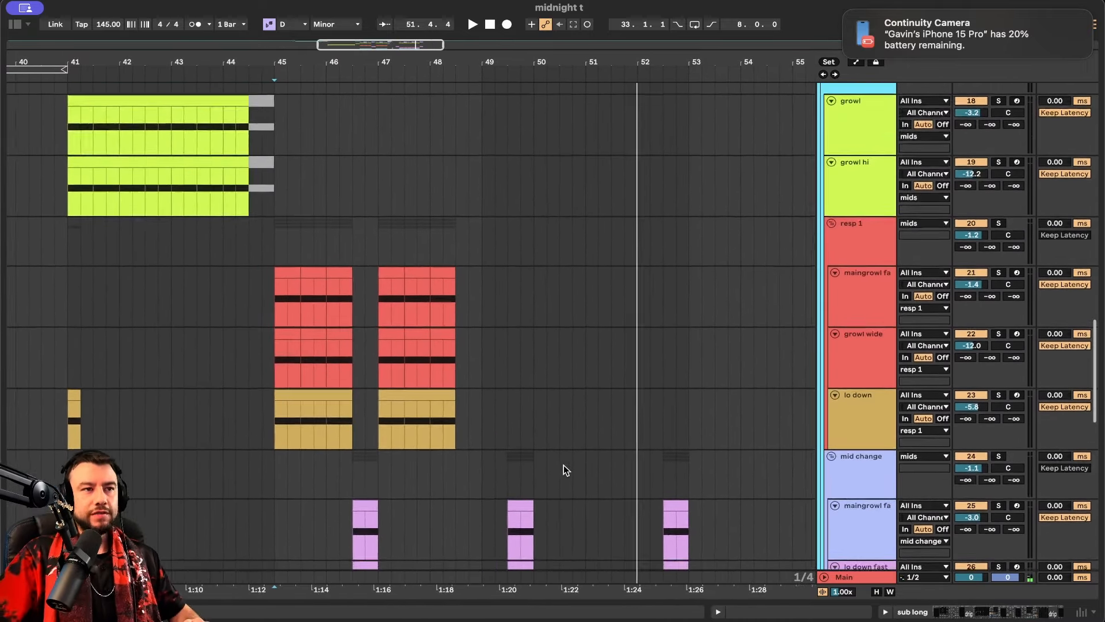
pyautogui.hscroll(-1, 565, 464)
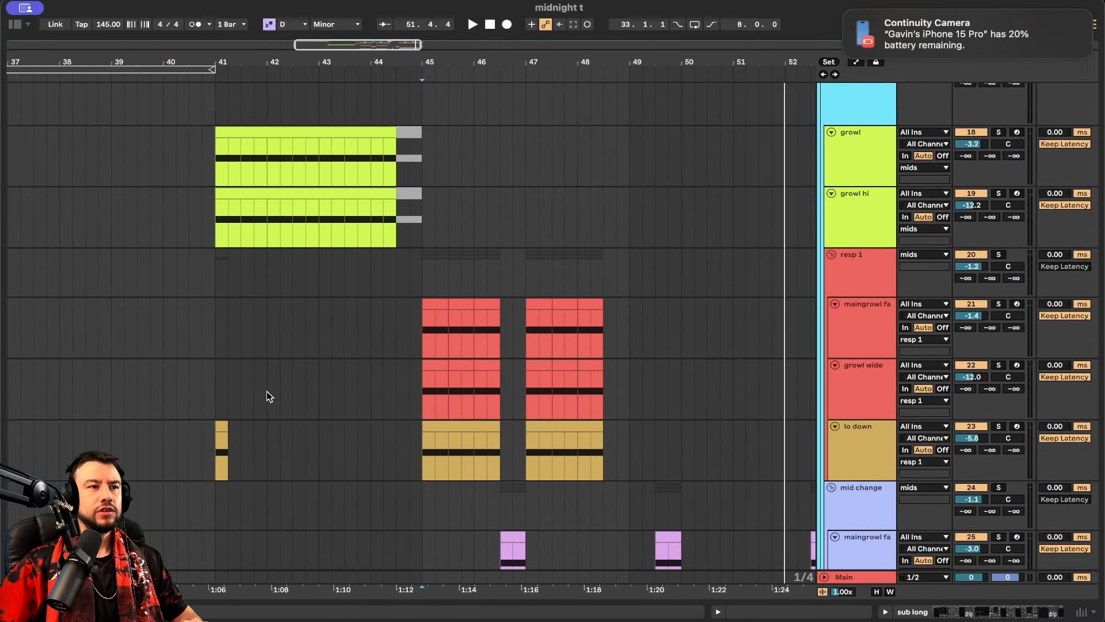
pyautogui.scroll(5, 267, 391)
pyautogui.hscroll(-5, 267, 391)
pyautogui.click(331, 378)
pyautogui.scroll(-3, 520, 377)
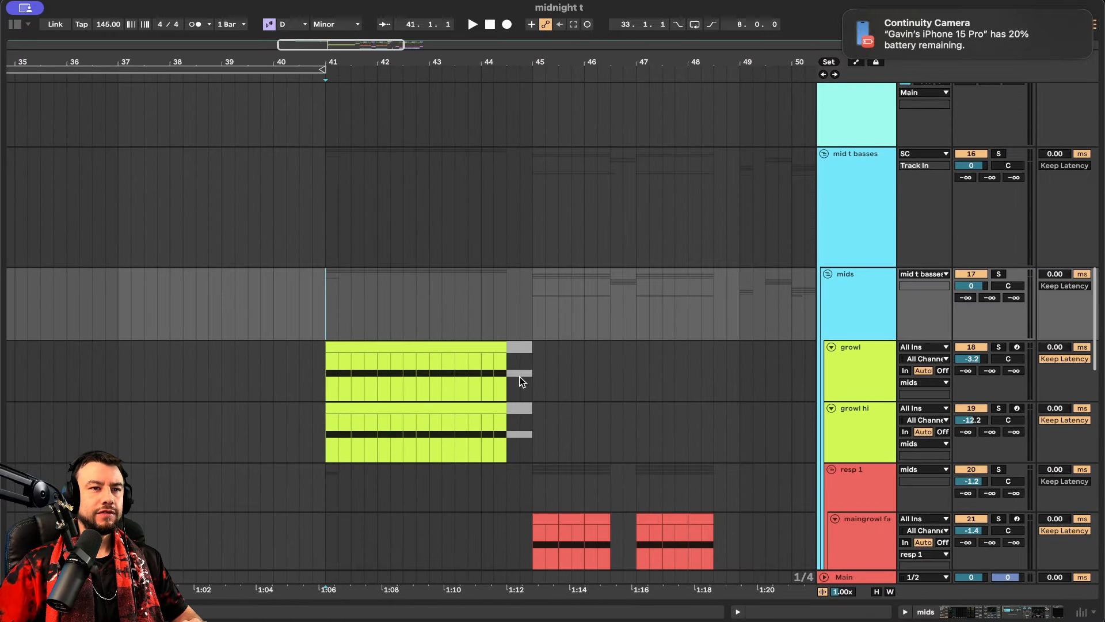
pyautogui.scroll(-1, 790, 303)
pyautogui.press('space')
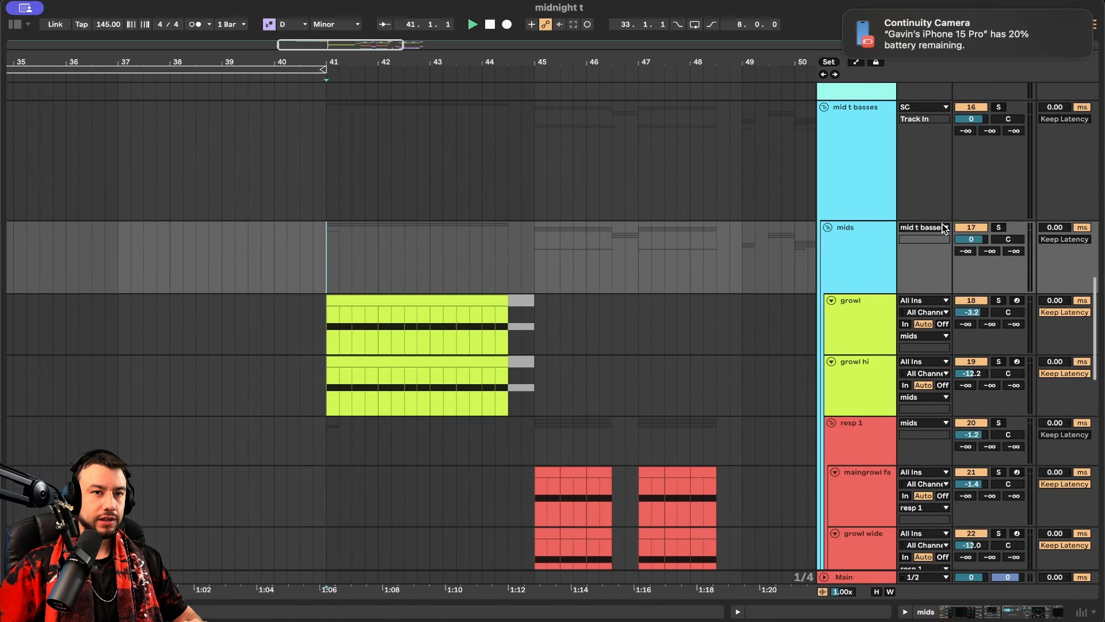
# Look over the growl, resp 1 and mid change tracks during playback and stop it at bar 45
pyautogui.scroll(2, 393, 296)
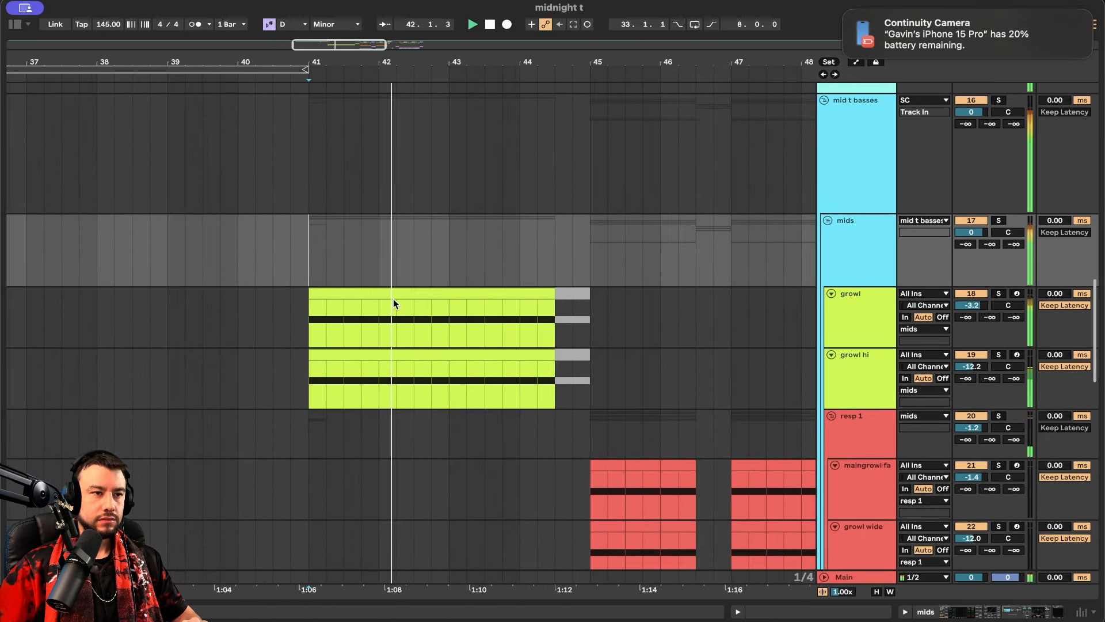
pyautogui.scroll(1, 408, 367)
pyautogui.scroll(-3, 407, 367)
pyautogui.scroll(-4, 458, 364)
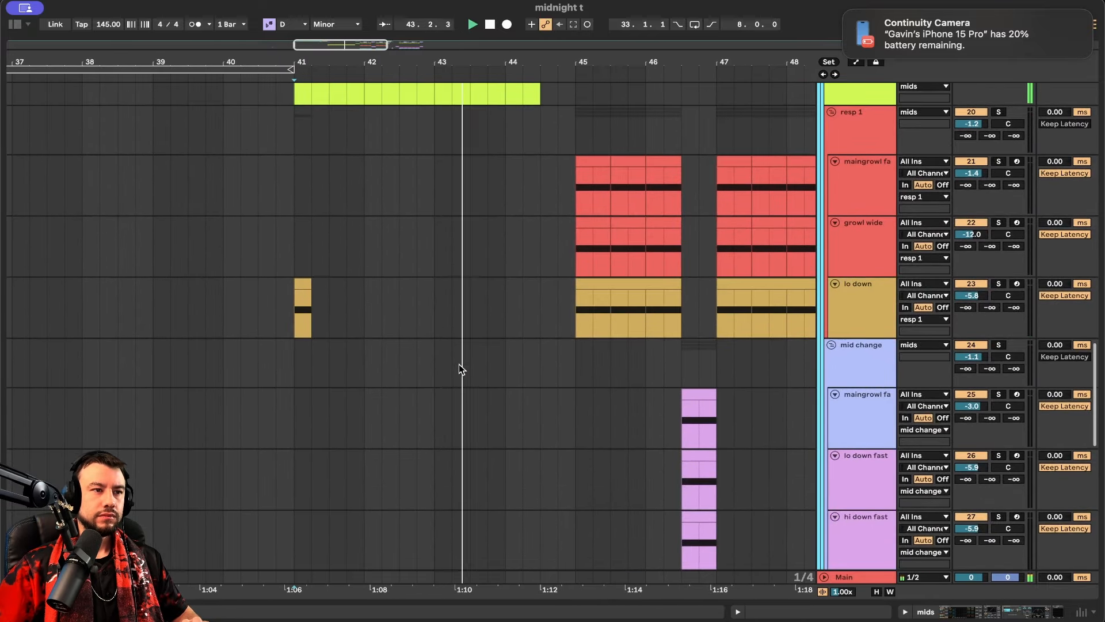
pyautogui.scroll(5, 458, 364)
pyautogui.click(737, 305)
pyautogui.scroll(3, 717, 282)
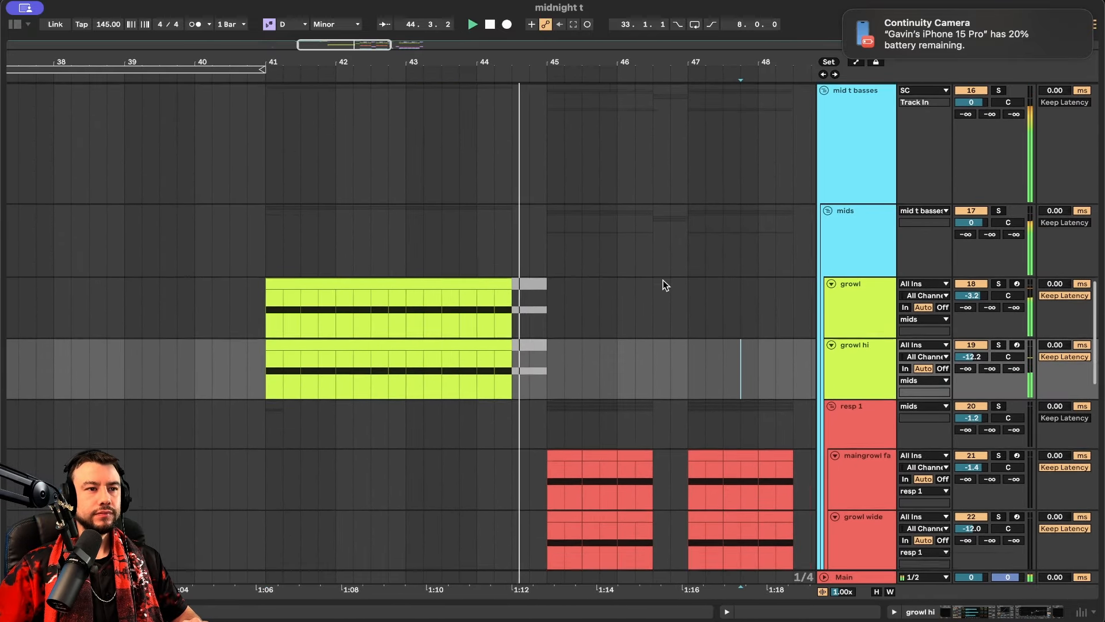
pyautogui.hscroll(-1, 692, 326)
pyautogui.press('space')
pyautogui.hscroll(-1, 692, 326)
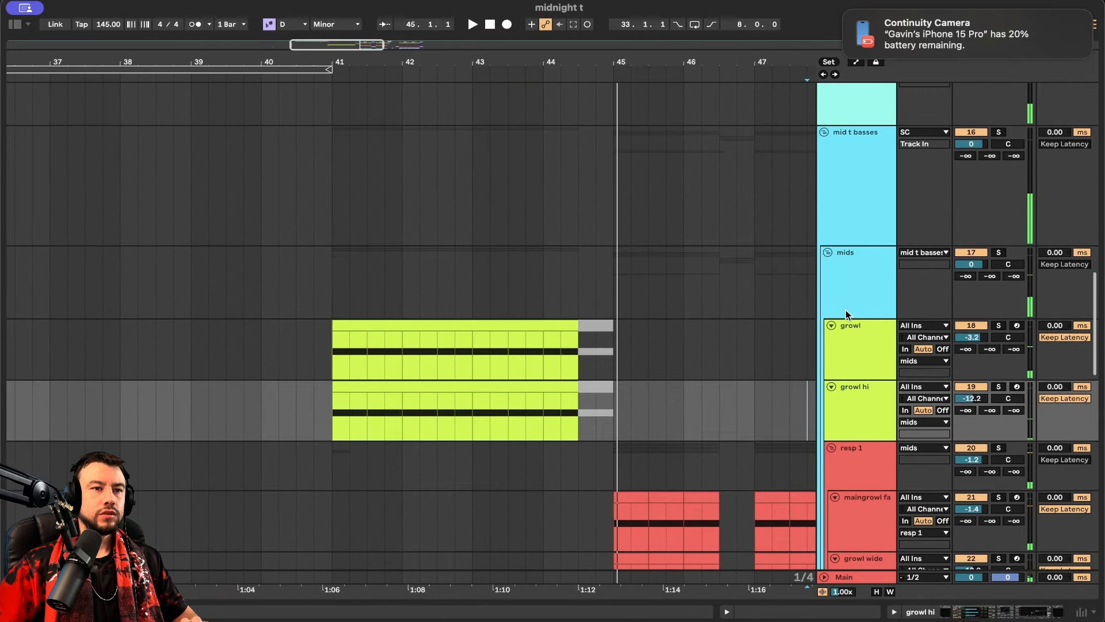
# Play the opening of the growl phrase from bar 41, then its ending from 43.4
pyautogui.click(330, 286)
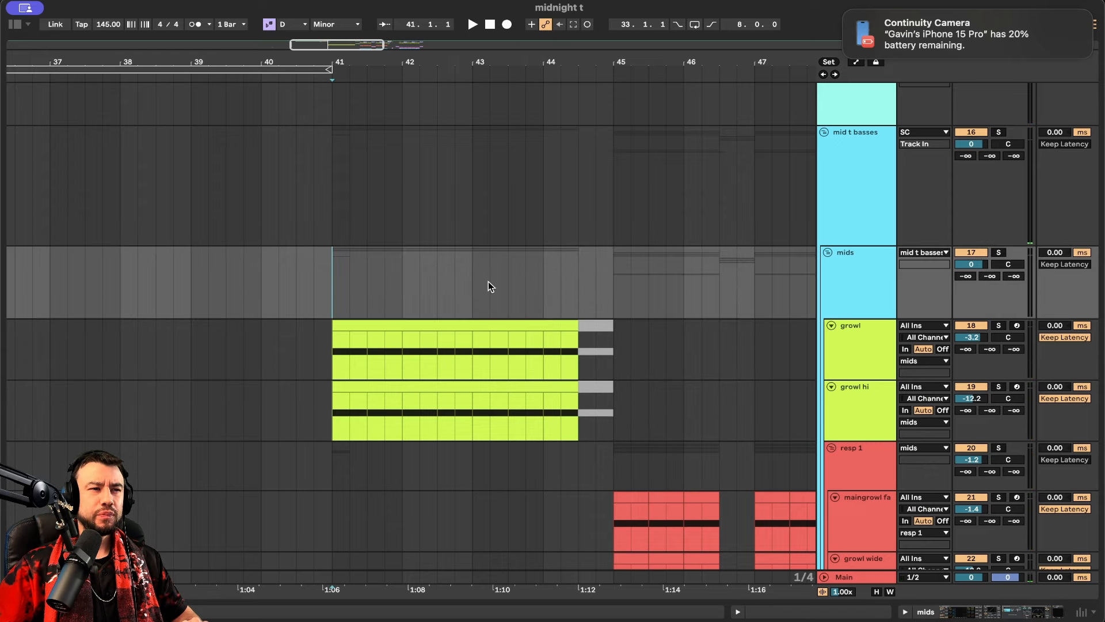
pyautogui.press('space')
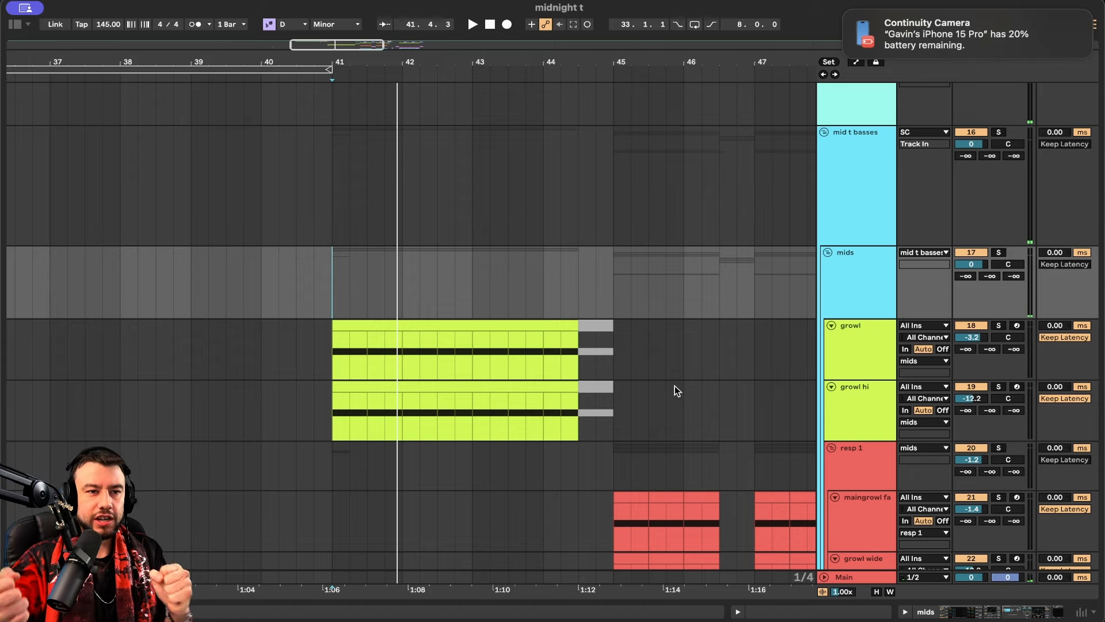
pyautogui.moveTo(528, 274); pyautogui.dragTo(615, 280)
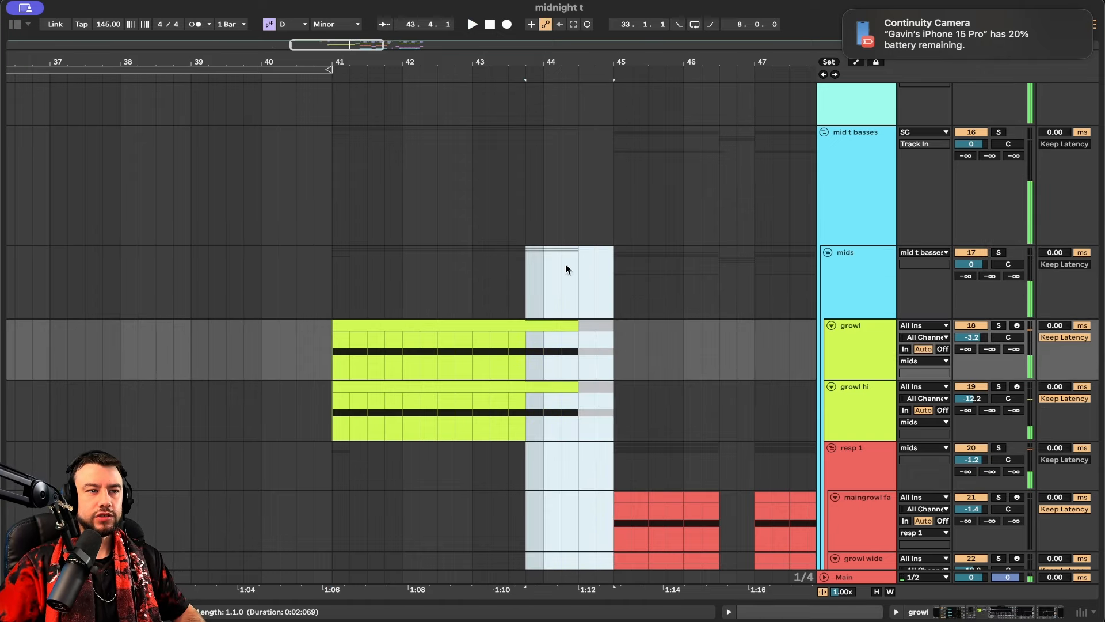
pyautogui.click(524, 264)
pyautogui.press('space')
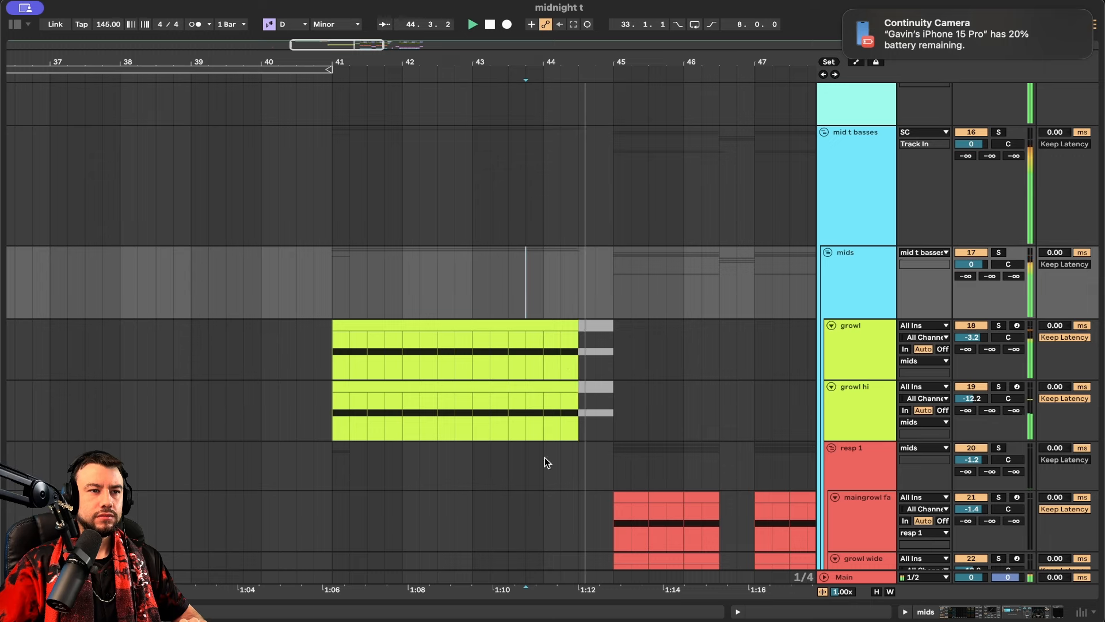
# Compare the growl phrase from bar 41 and from 43.4 again, then open the mids group's effect chain
pyautogui.scroll(1, 544, 457)
pyautogui.press('space')
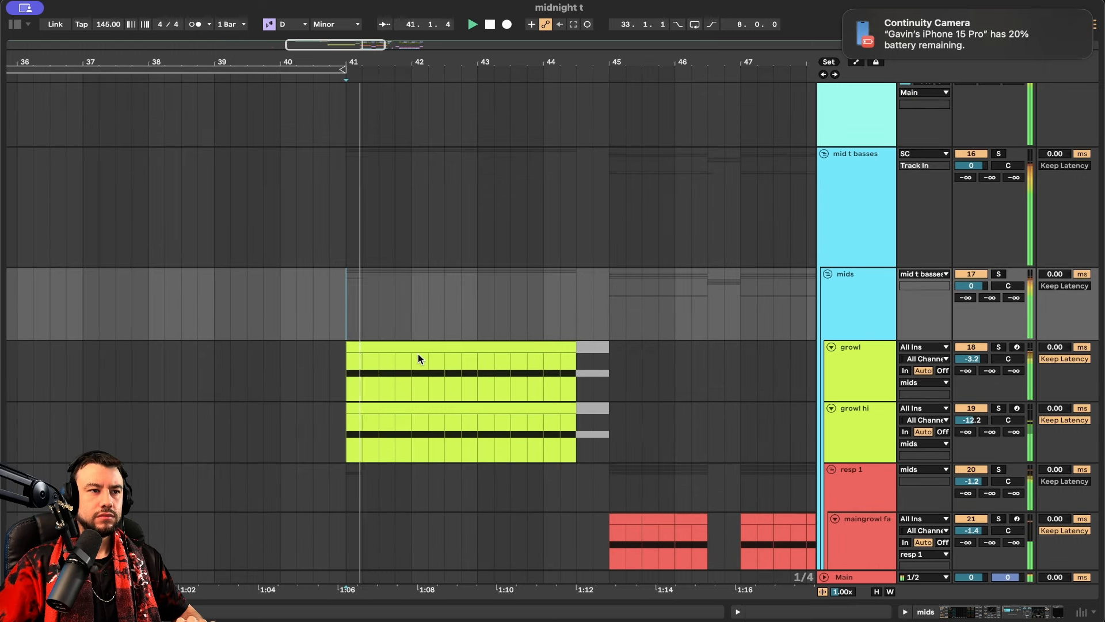
pyautogui.press('space')
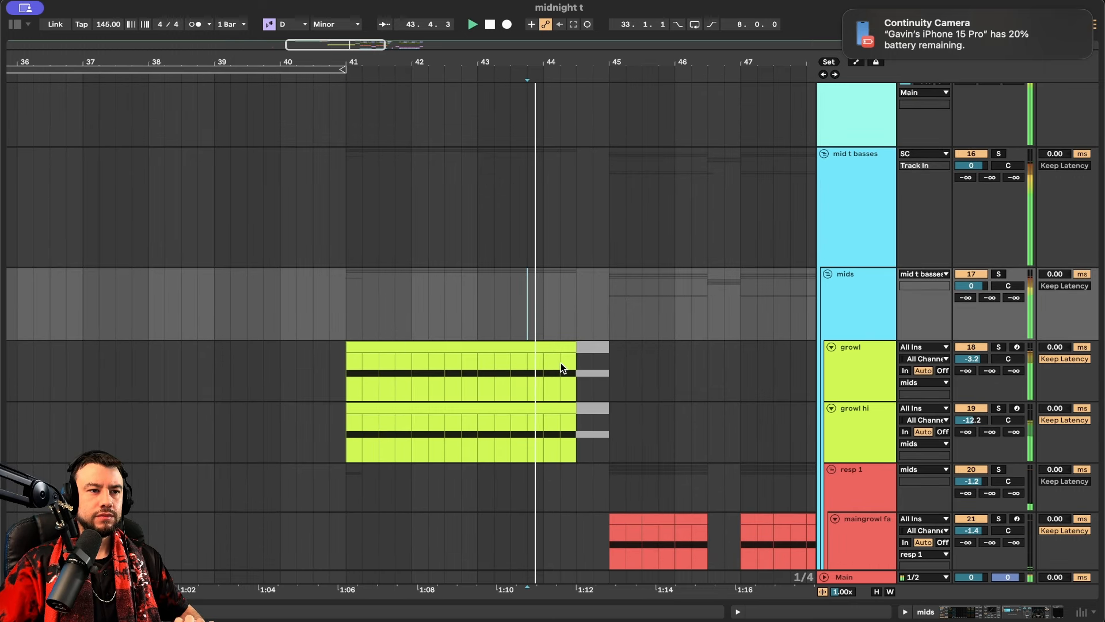
pyautogui.doubleClick(913, 327)
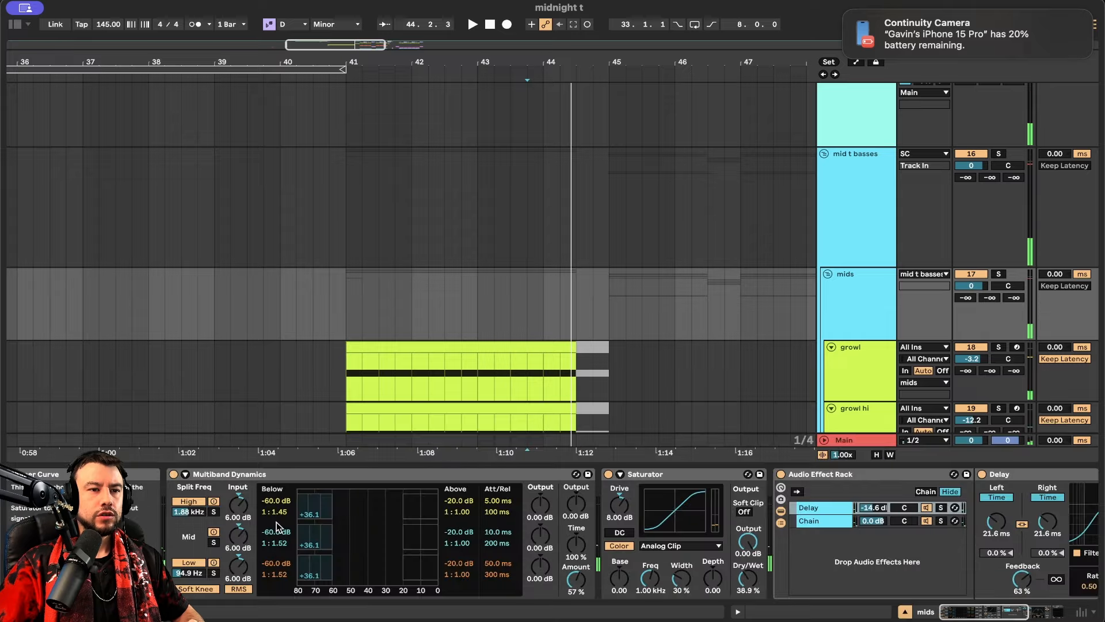
# Collapse the mid t basses group in the arrangement and show its effect chain
pyautogui.hscroll(-6, 557, 544)
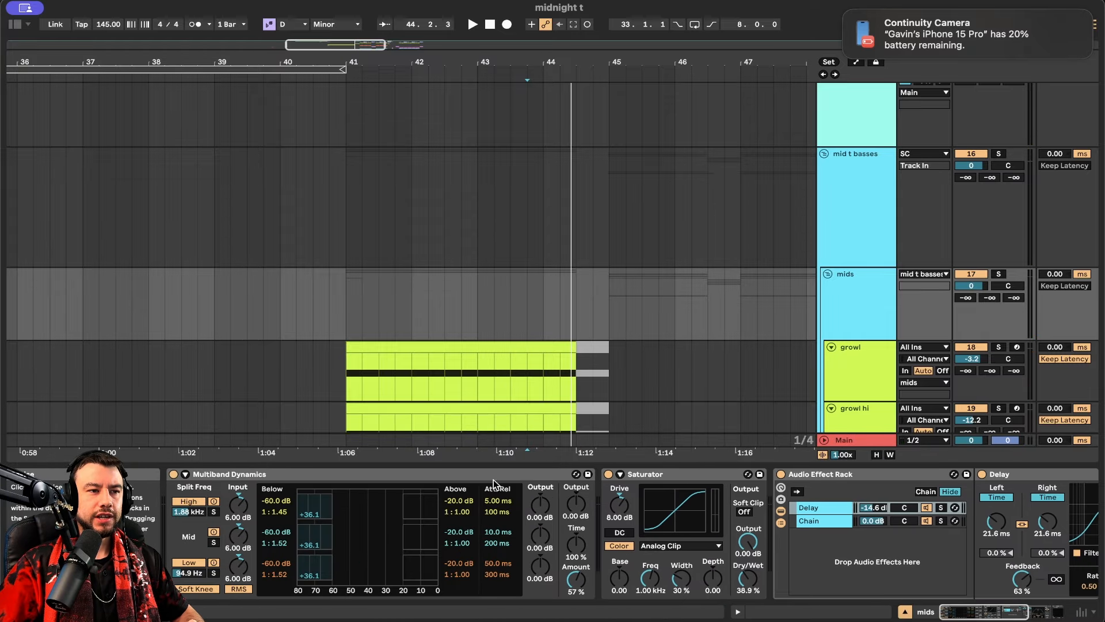
pyautogui.press('super+alt+l')
pyautogui.click(912, 230)
pyautogui.scroll(4, 759, 278)
pyautogui.hscroll(2, 759, 278)
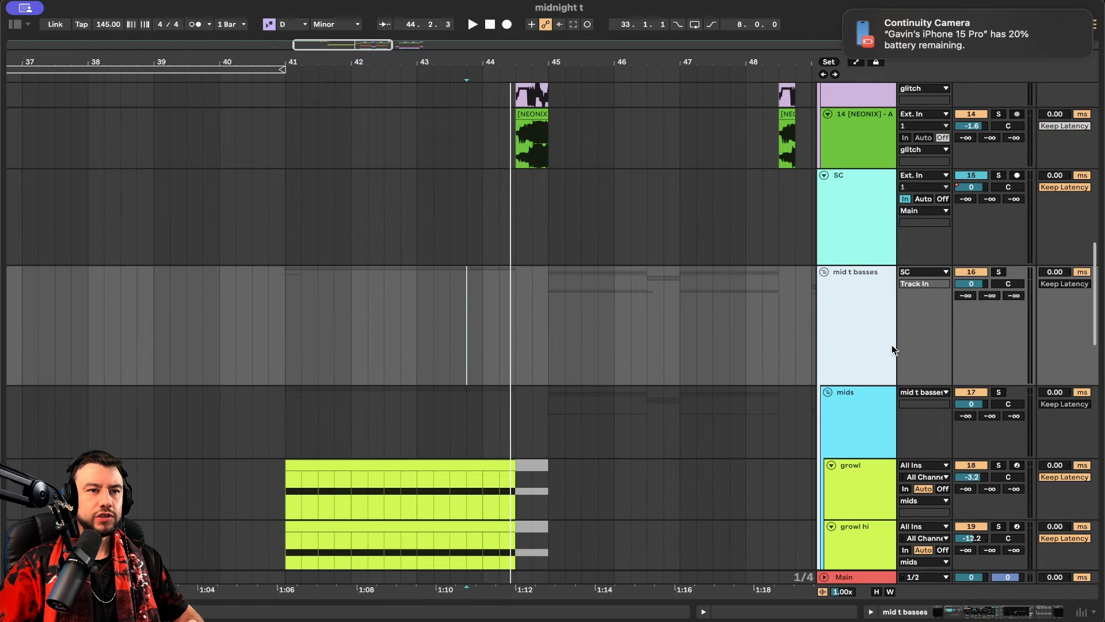
pyautogui.press('super+alt+l')
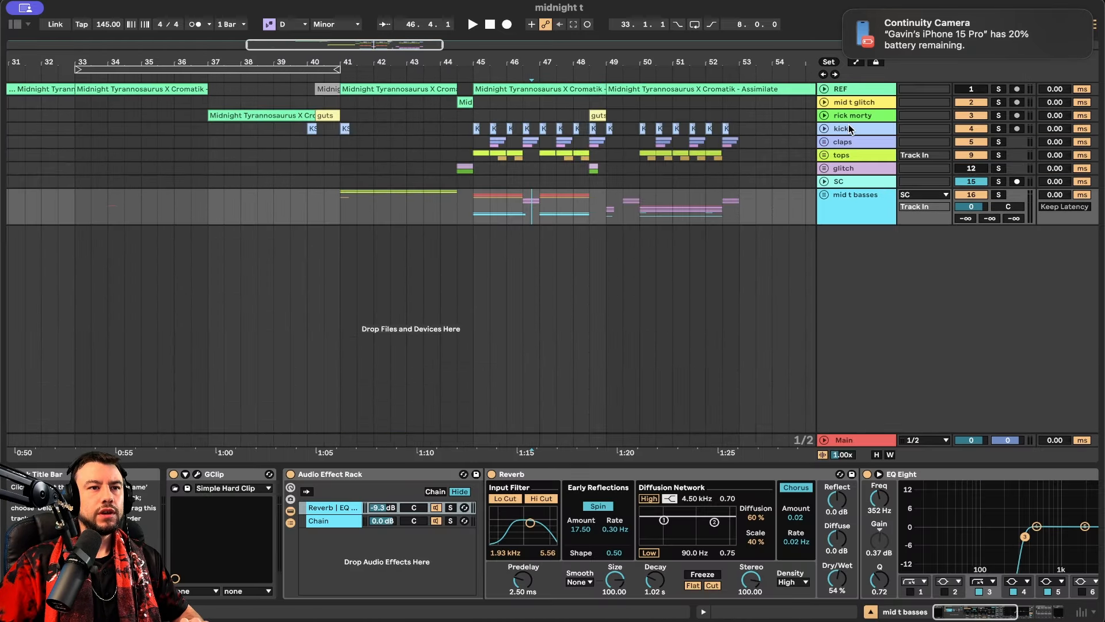
# Look over the effect chains of the kick, claps and tops tracks
pyautogui.click(849, 126)
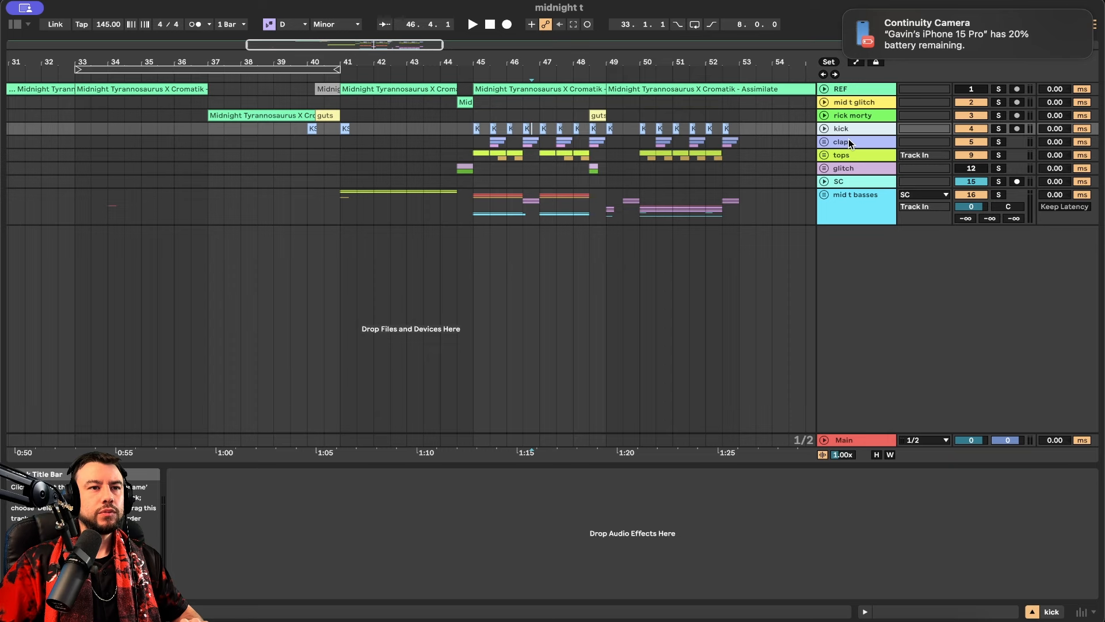
pyautogui.click(849, 141)
pyautogui.click(824, 129)
pyautogui.click(825, 129)
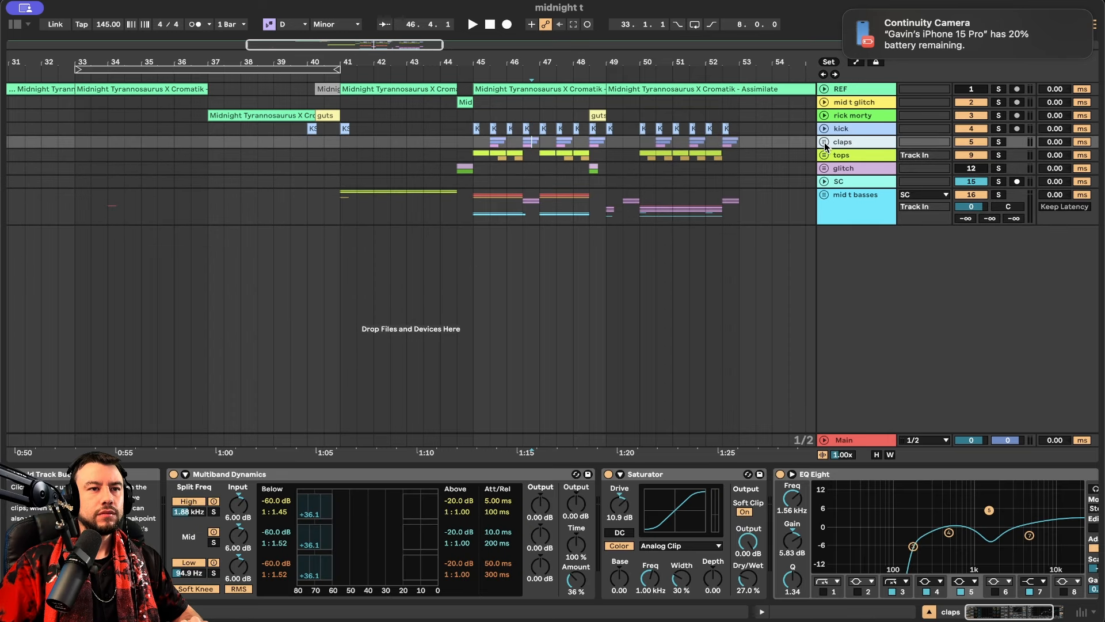
pyautogui.click(824, 142)
pyautogui.click(824, 143)
pyautogui.click(825, 156)
pyautogui.click(825, 156)
pyautogui.click(847, 155)
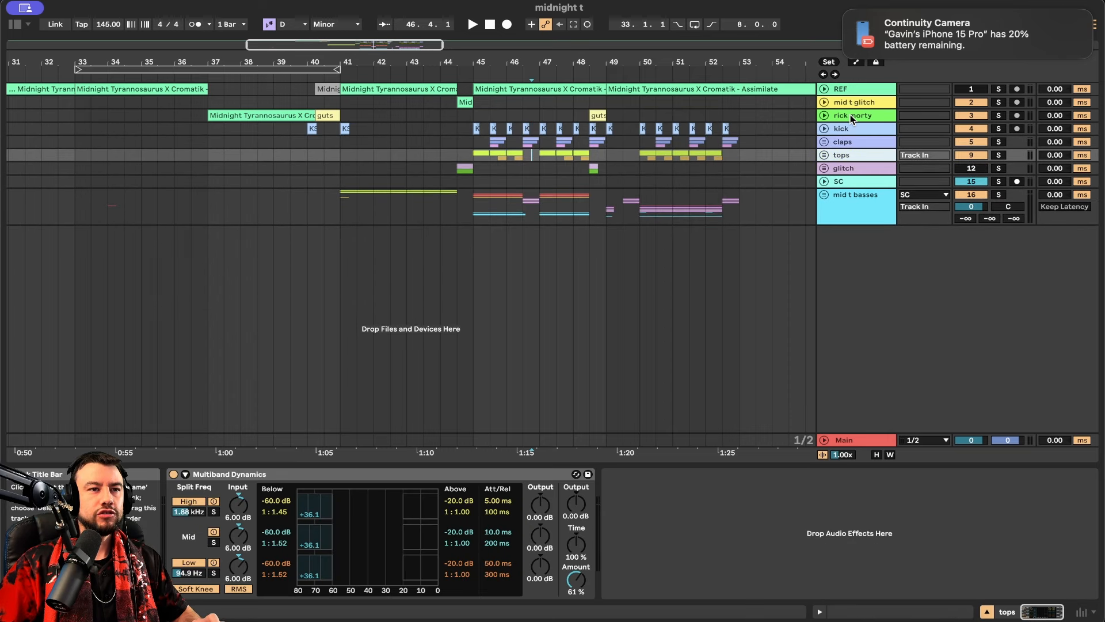
pyautogui.click(848, 128)
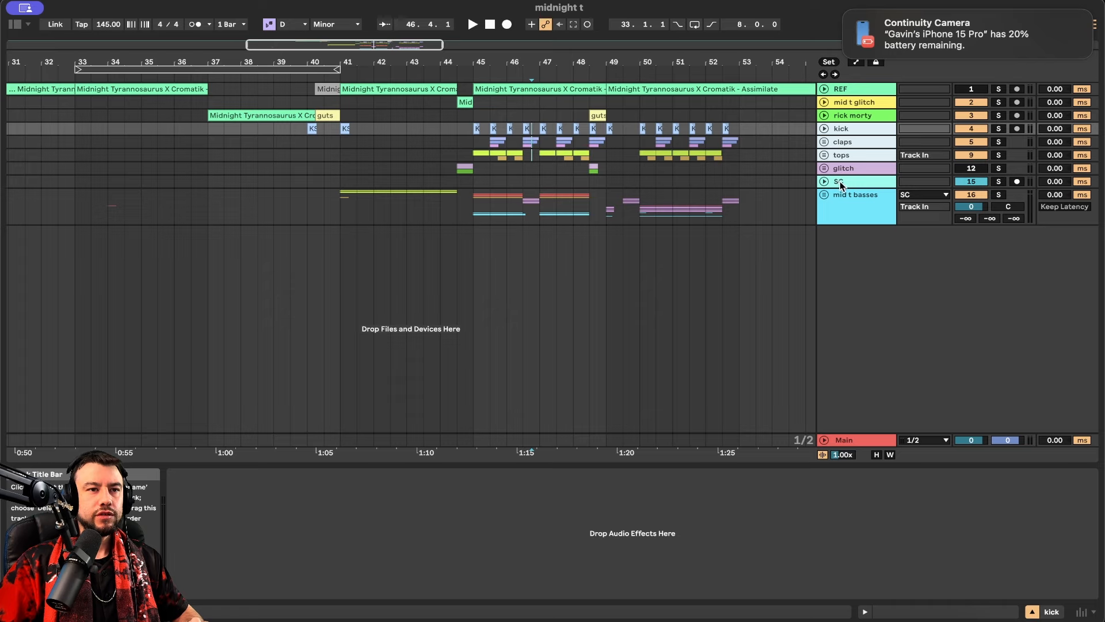
# Move the SC track above REF so it is first in the track list, and unfold it
pyautogui.click(841, 183)
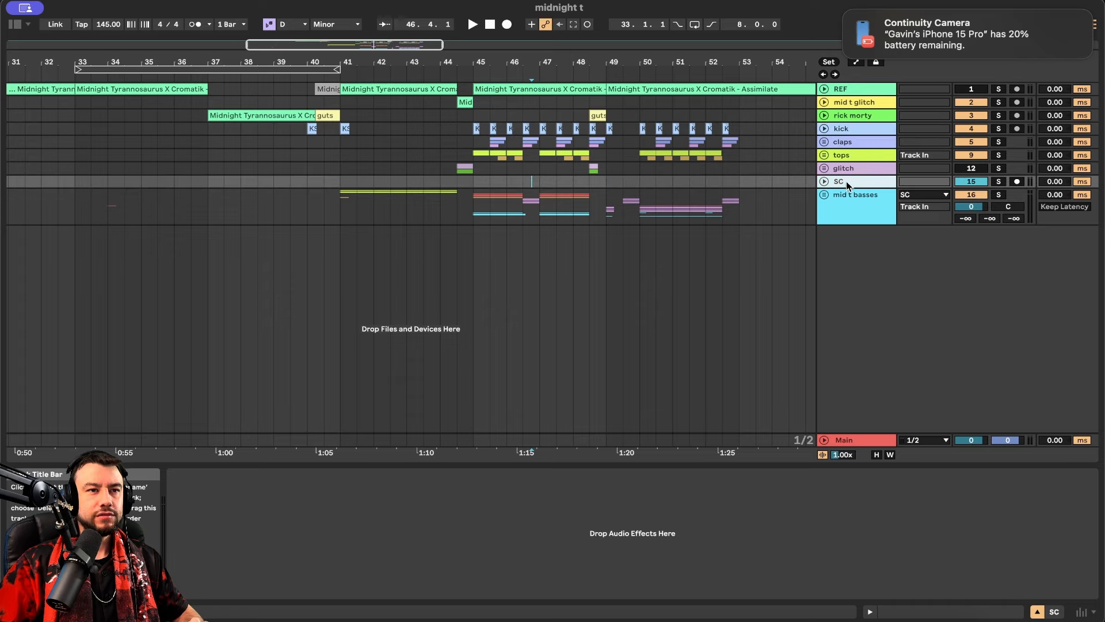
pyautogui.moveTo(846, 181); pyautogui.dragTo(842, 88)
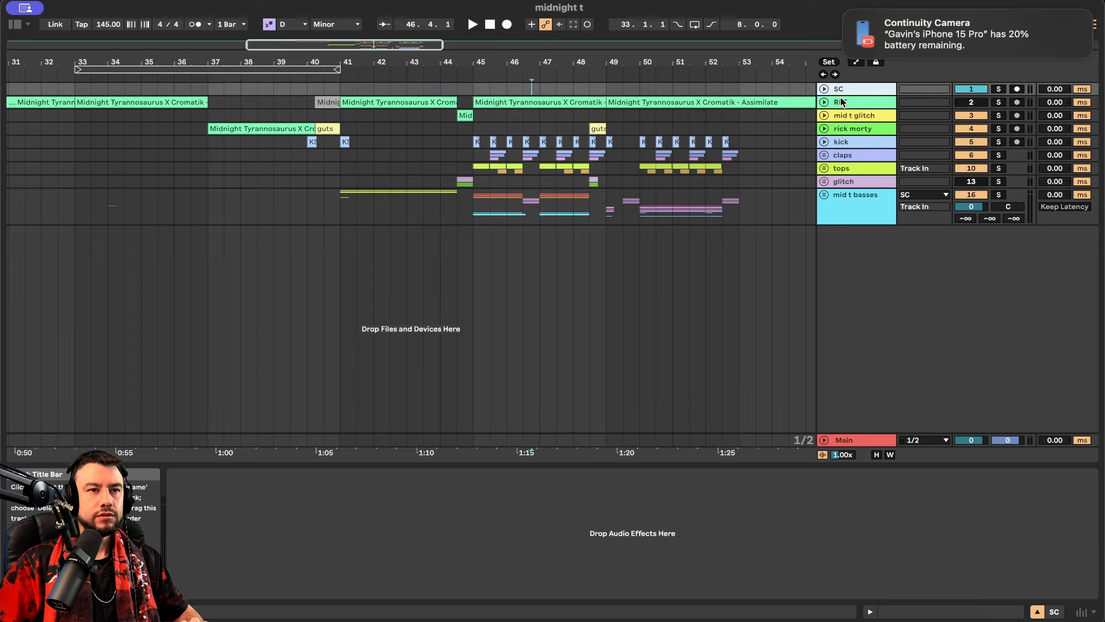
pyautogui.click(840, 202)
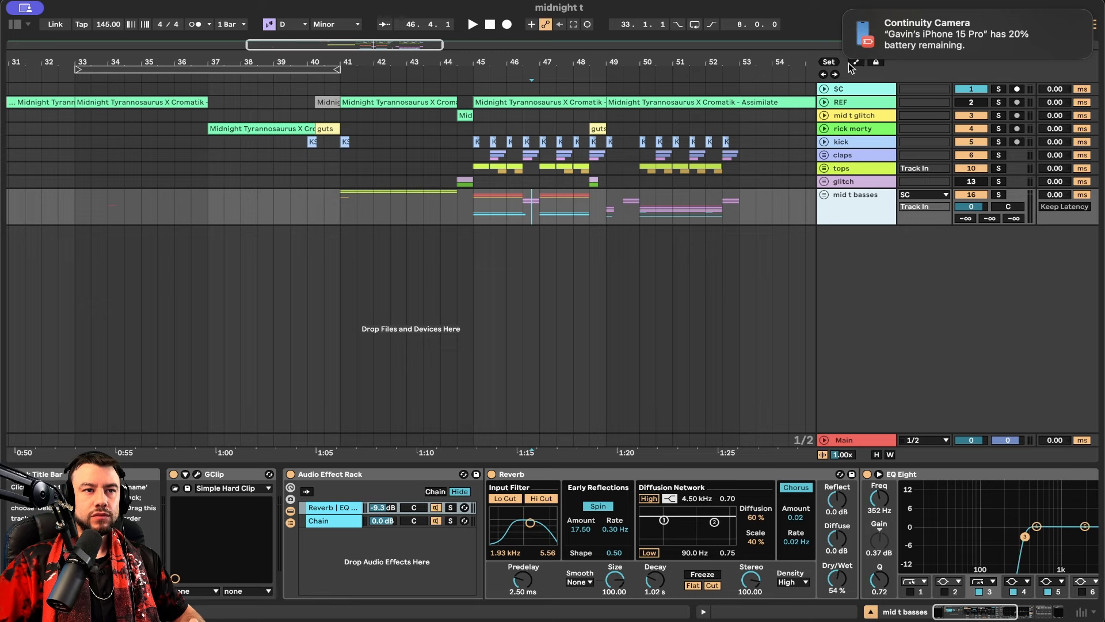
pyautogui.click(824, 89)
pyautogui.click(854, 93)
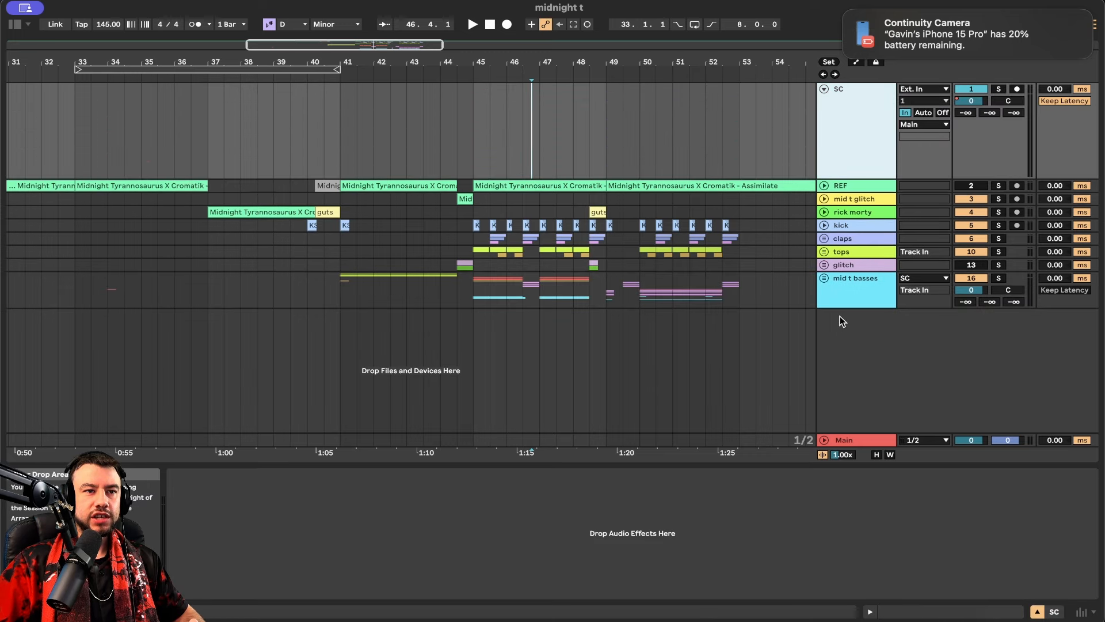
# Examine the output routing of the mid t basses group and the monitoring and output of the SC track
pyautogui.click(845, 300)
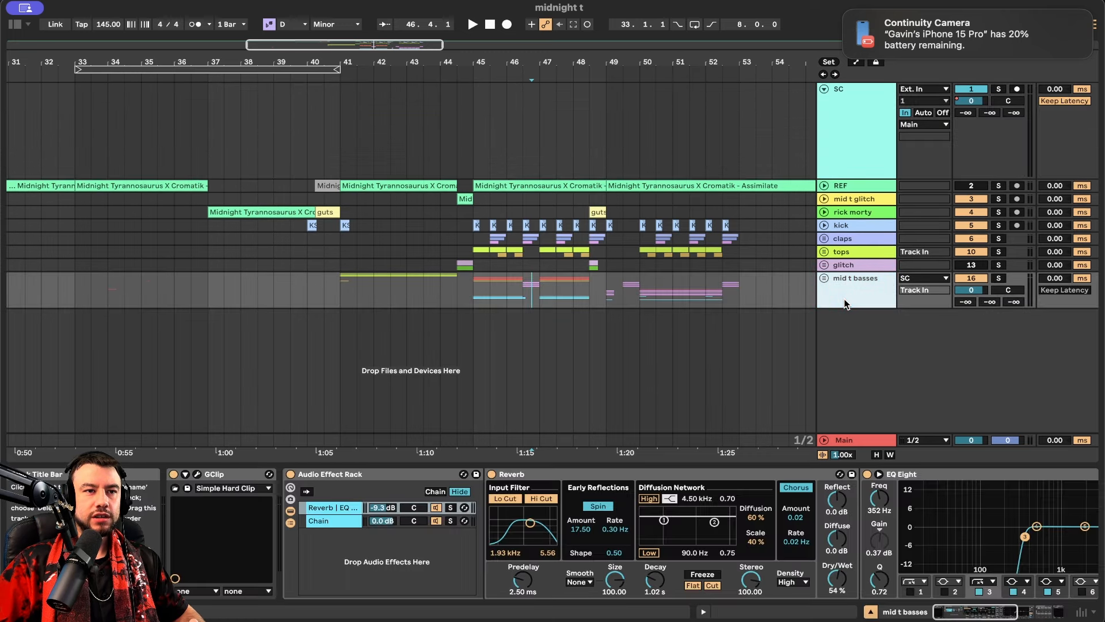
pyautogui.click(918, 280)
pyautogui.click(923, 324)
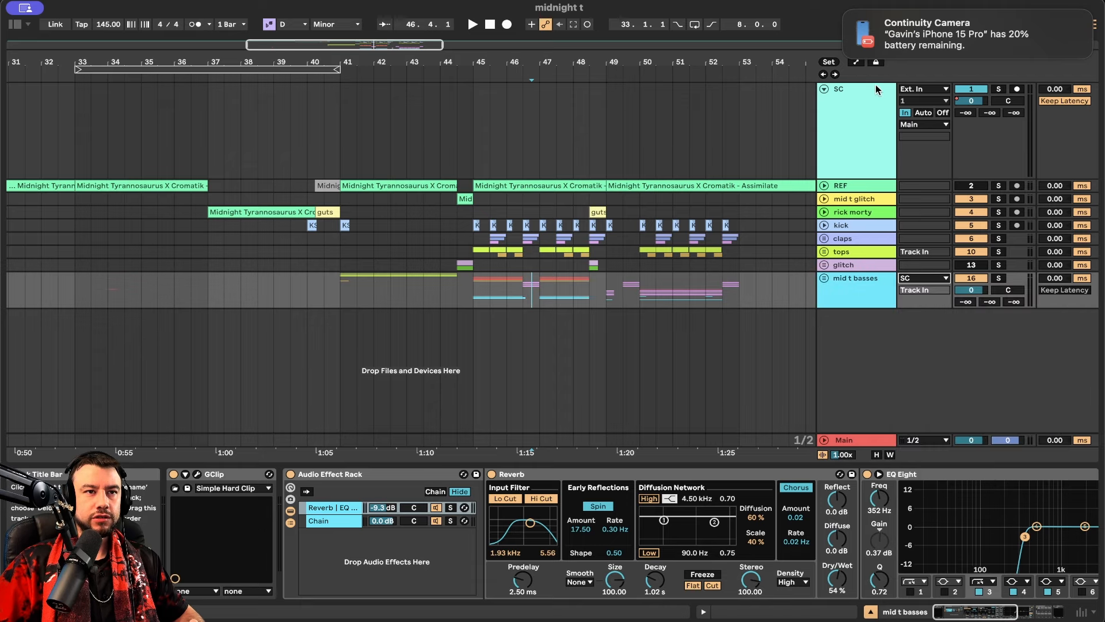
pyautogui.click(858, 102)
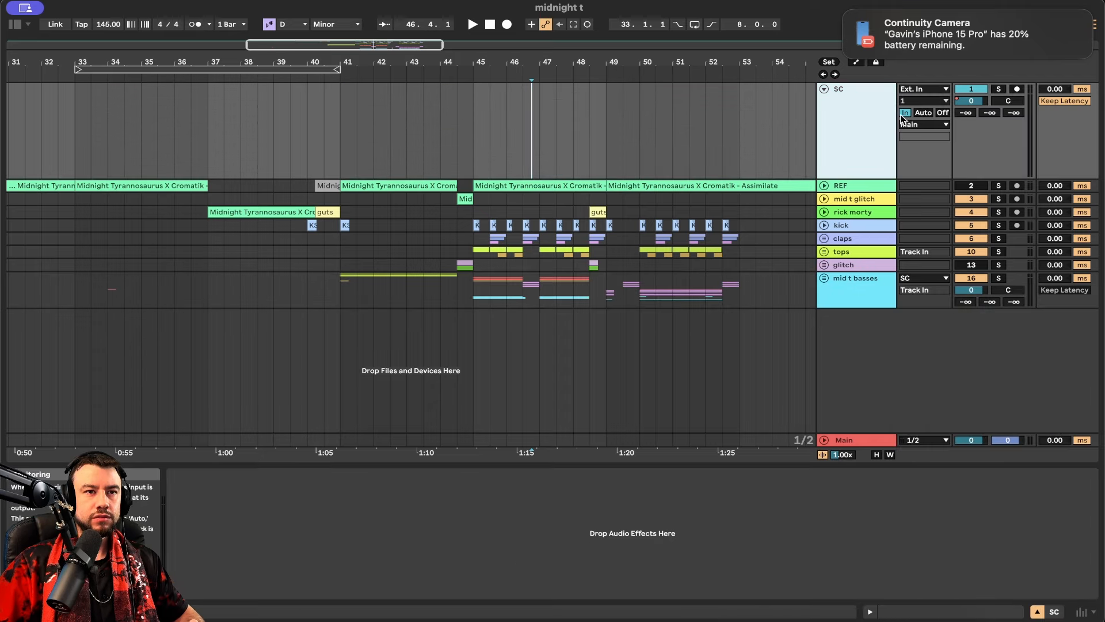
pyautogui.click(842, 297)
# Show the SC track's volume automation and unfold the kick track around bar 45
pyautogui.rightClick(957, 103)
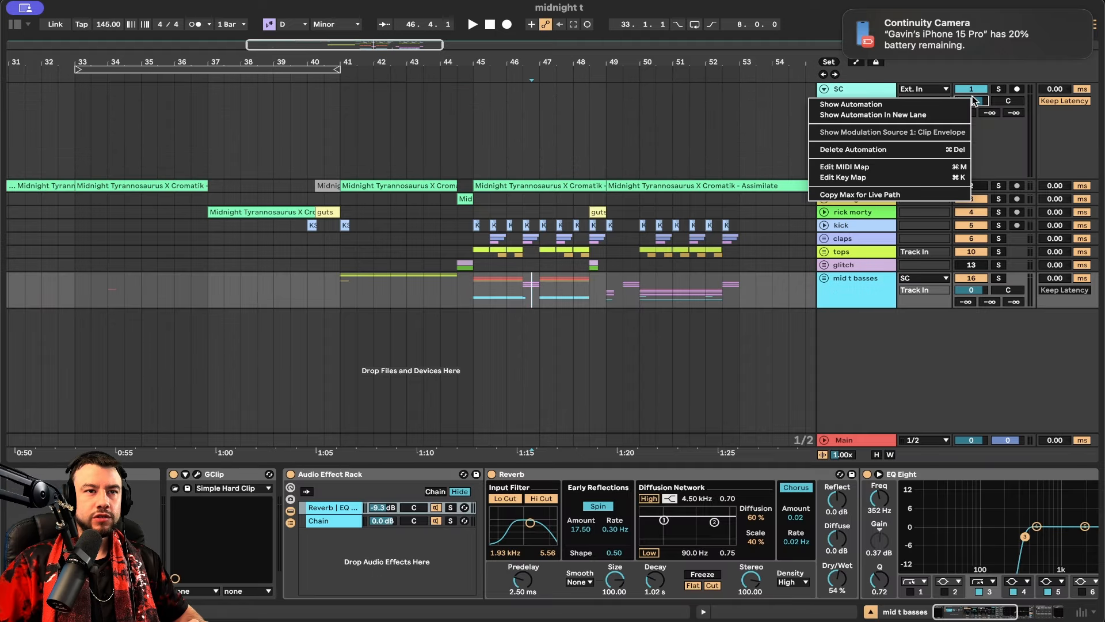
pyautogui.click(852, 104)
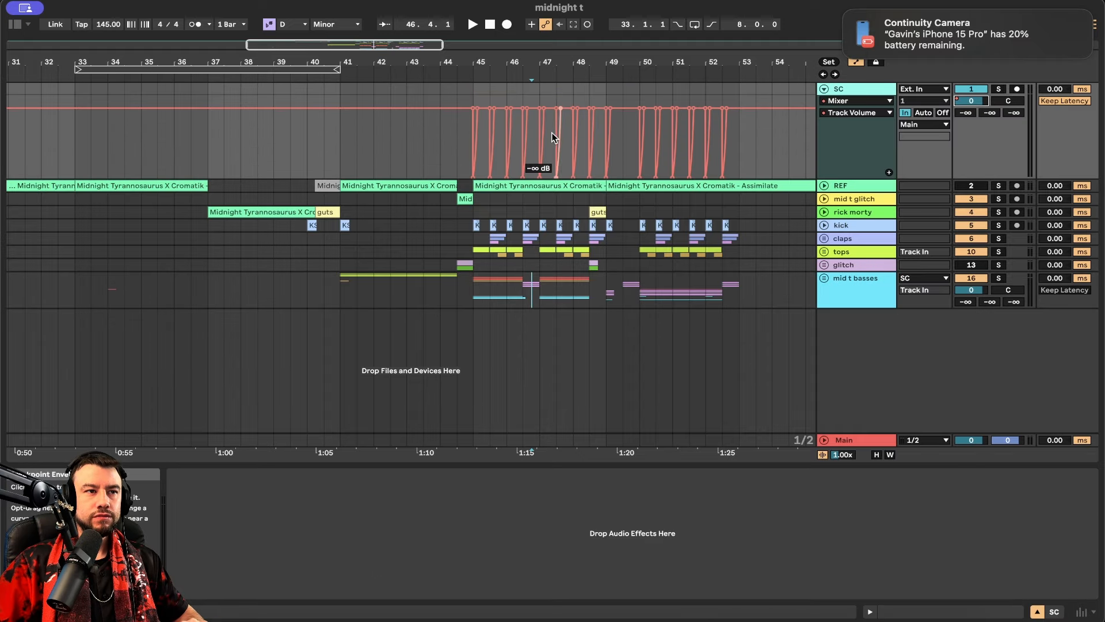
pyautogui.scroll(10, 482, 141)
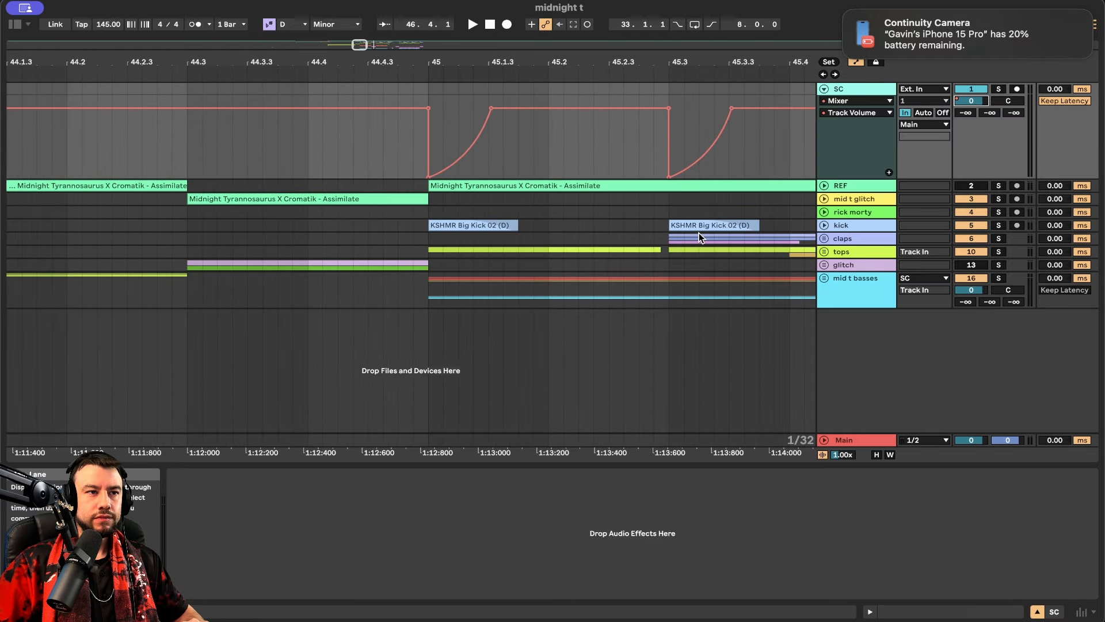
pyautogui.click(825, 227)
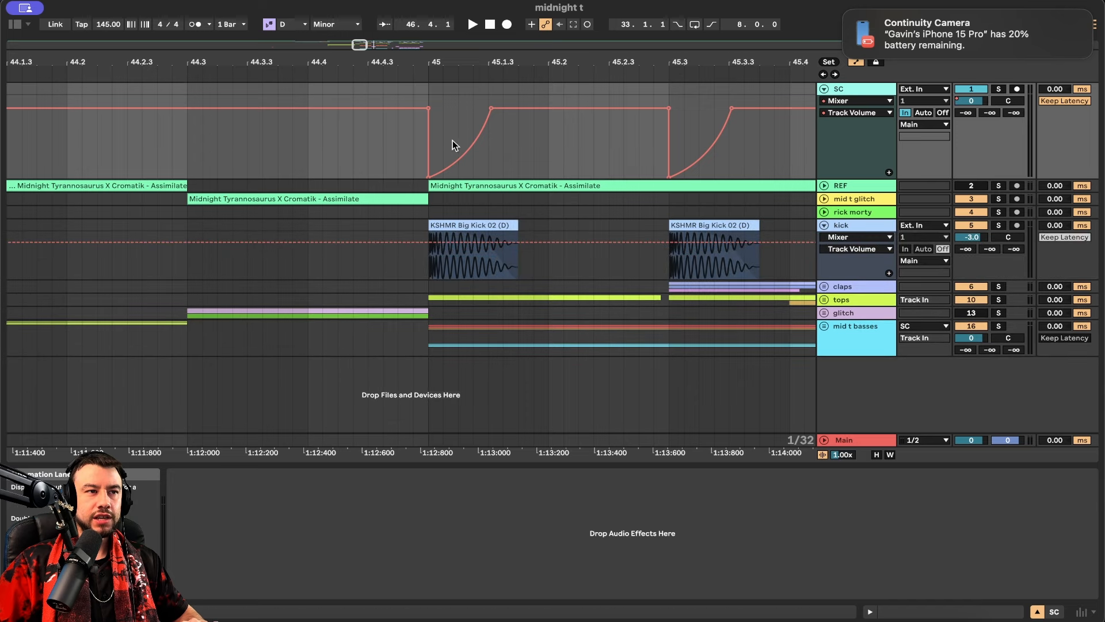
# Compare the SC volume curve at bar 45 with the kick clip below it, then check the following kicks
pyautogui.scroll(4, 444, 137)
pyautogui.moveTo(400, 89); pyautogui.dragTo(580, 107)
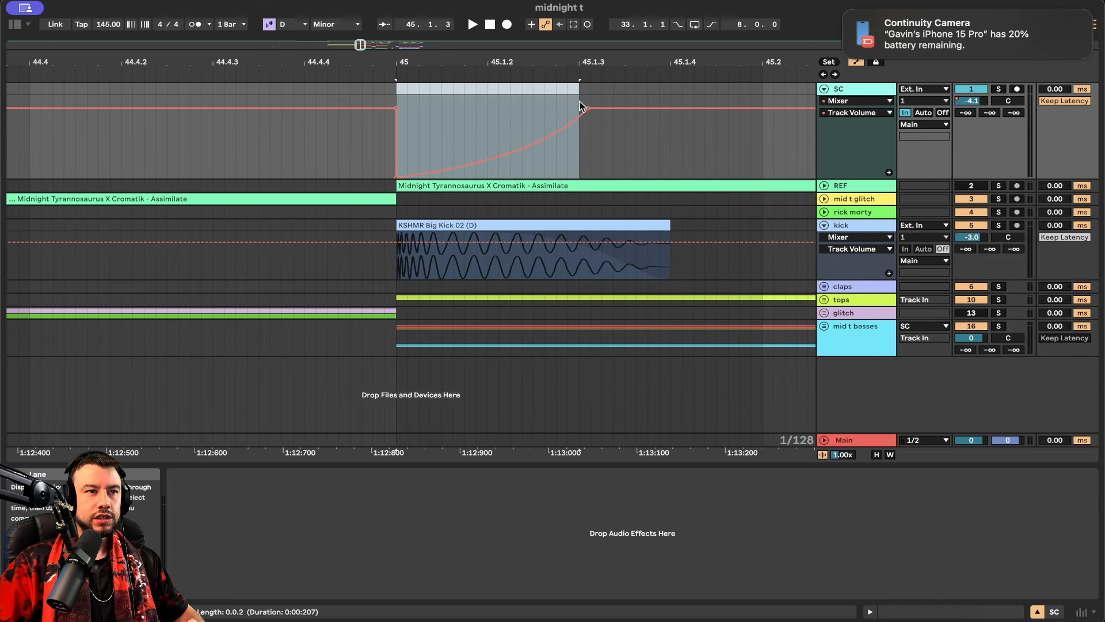
pyautogui.click(433, 224)
pyautogui.scroll(-8, 530, 219)
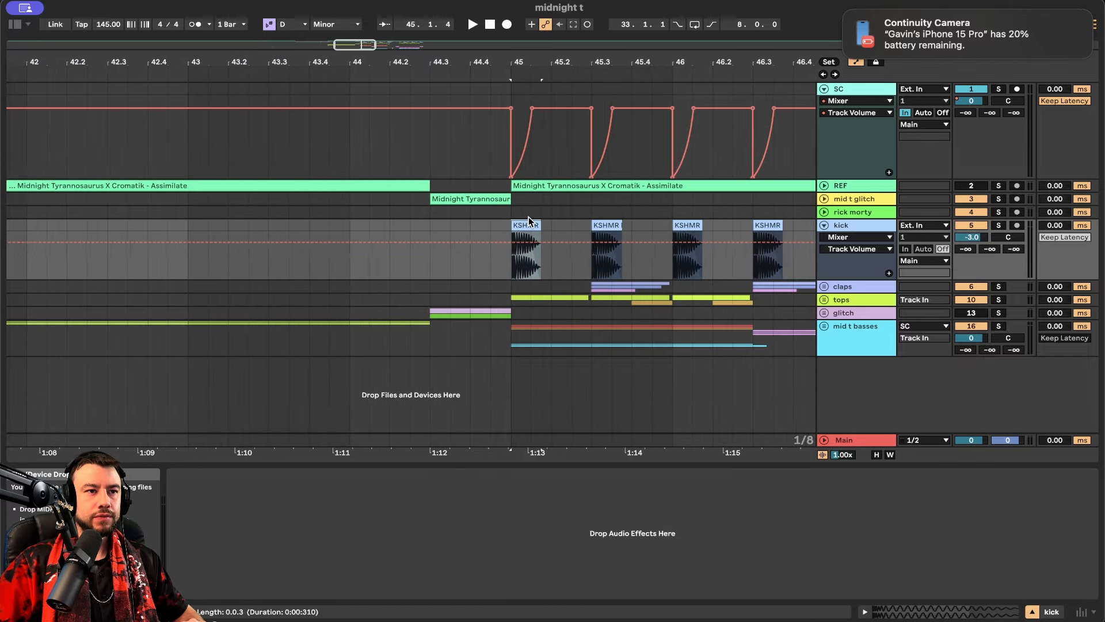
pyautogui.hscroll(2, 529, 222)
pyautogui.scroll(3, 590, 189)
pyautogui.scroll(2, 590, 189)
pyautogui.hscroll(3, 669, 136)
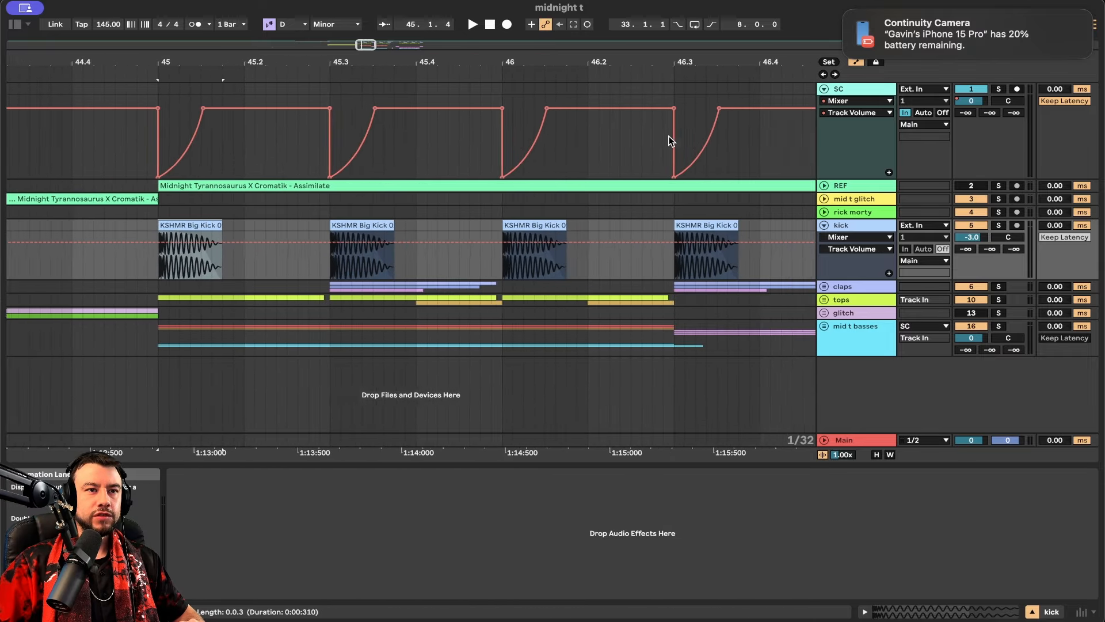
pyautogui.scroll(-4, 669, 136)
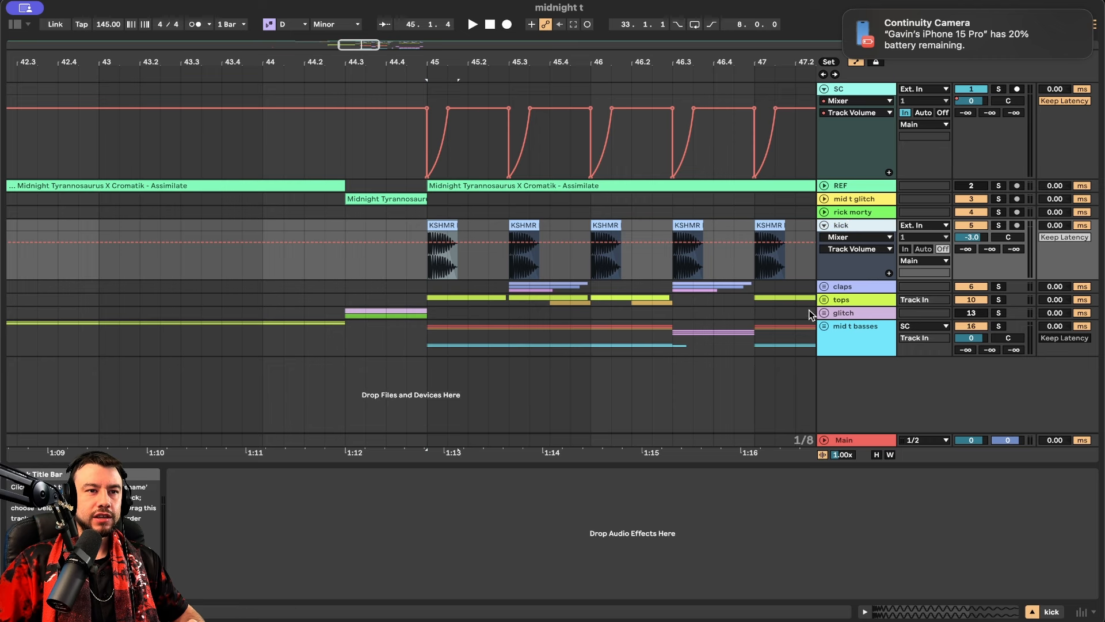
# Solo the mid t basses group and play it from bar 45, then release the solo and stop playback
pyautogui.click(852, 327)
pyautogui.click(999, 326)
pyautogui.press('space')
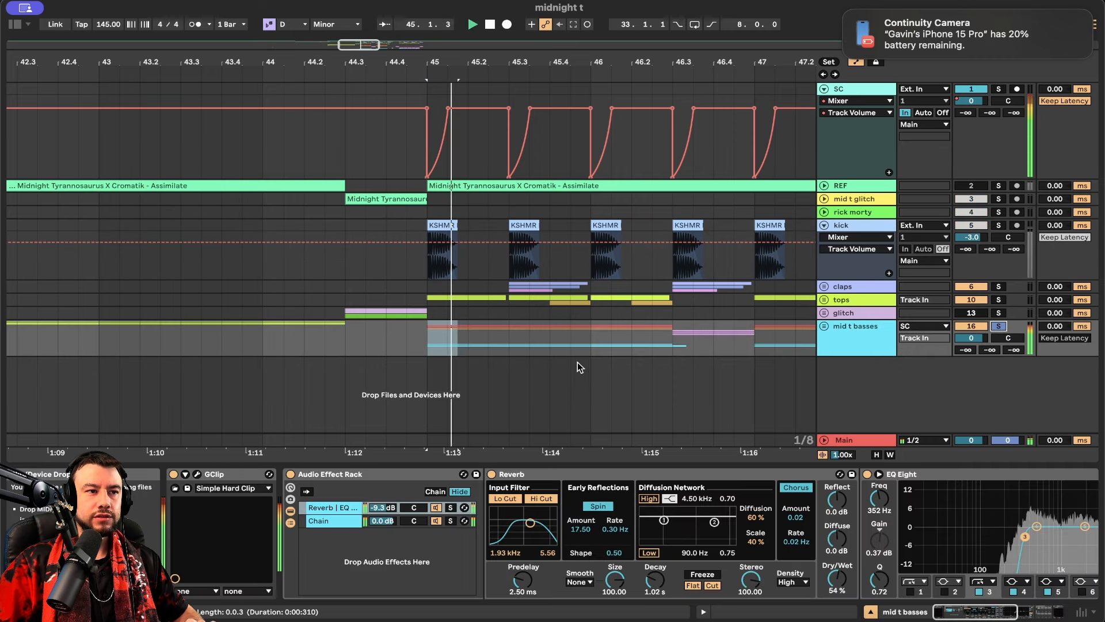
pyautogui.click(998, 89)
pyautogui.press('space')
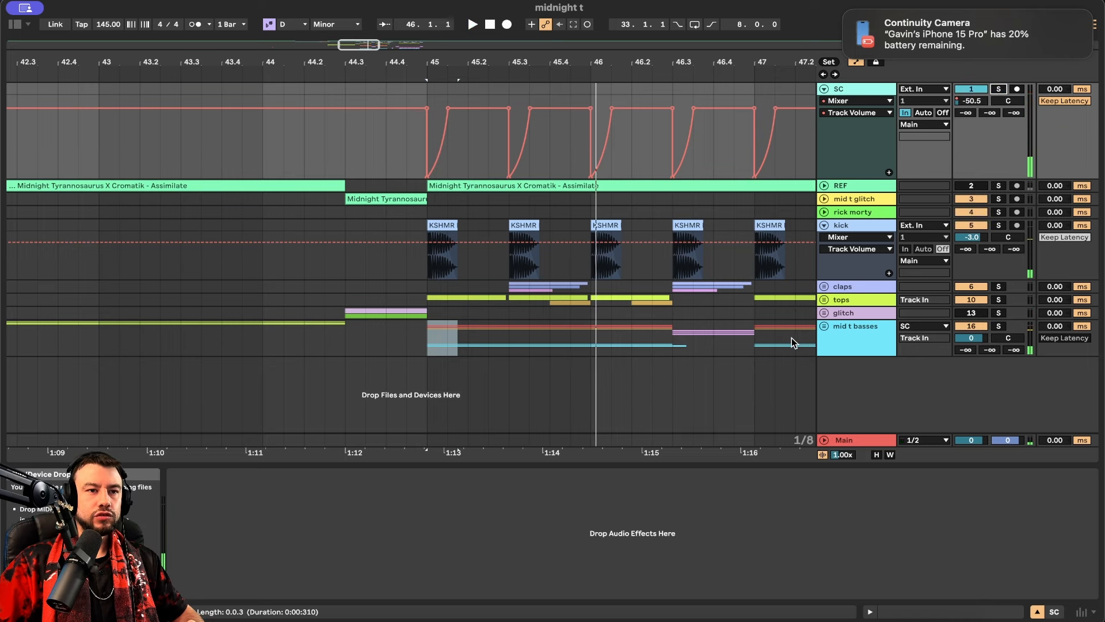
# Play the drop from bar 45 with all tracks and stop it in bar 48
pyautogui.press('space')
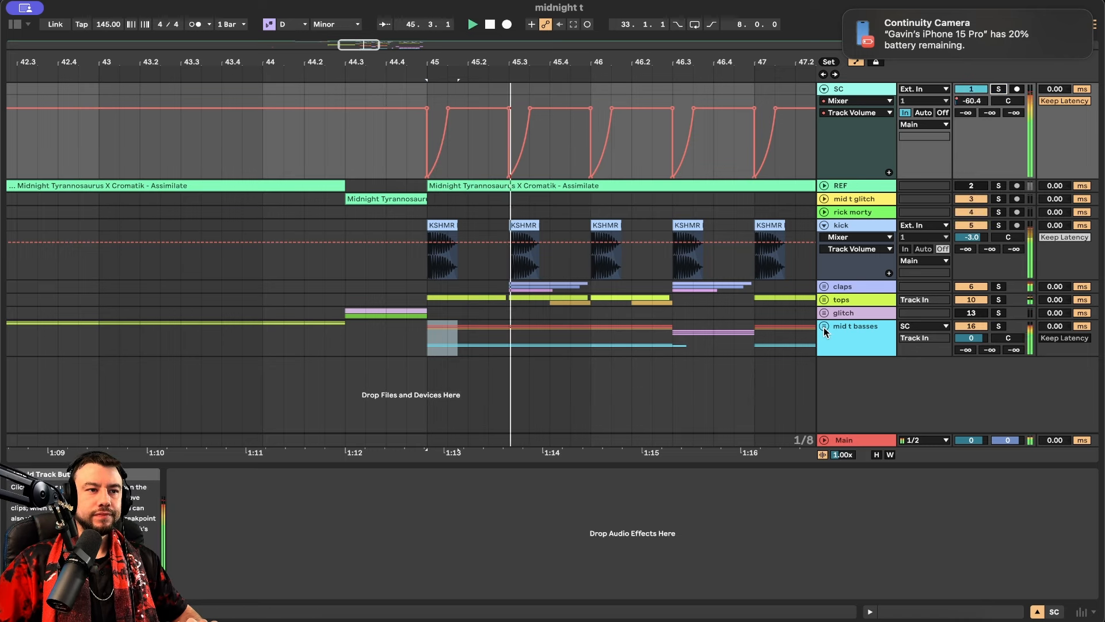
pyautogui.press('-')
pyautogui.press('-')
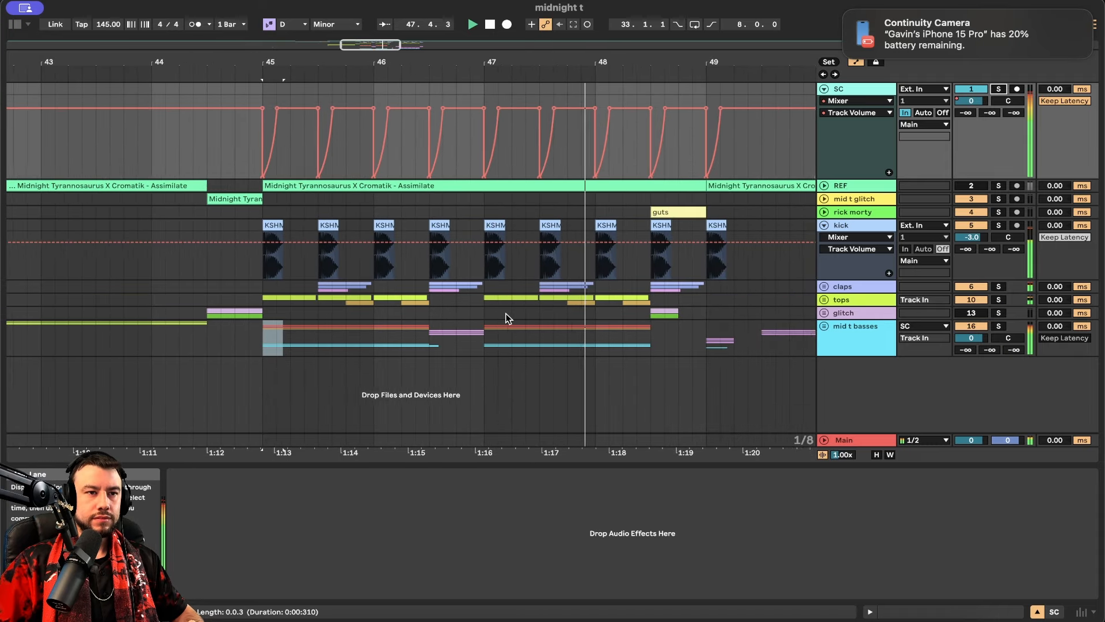
pyautogui.press('space')
# Open the GClip plug-in window on the mid t basses group to view its settings, then close it
pyautogui.click(823, 326)
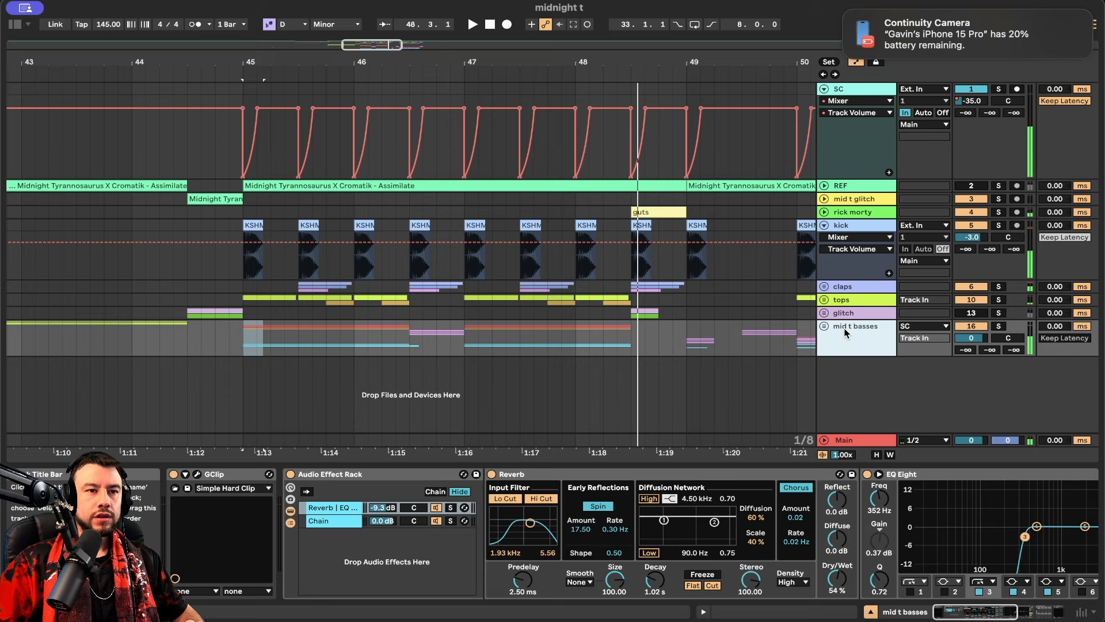
pyautogui.click(197, 474)
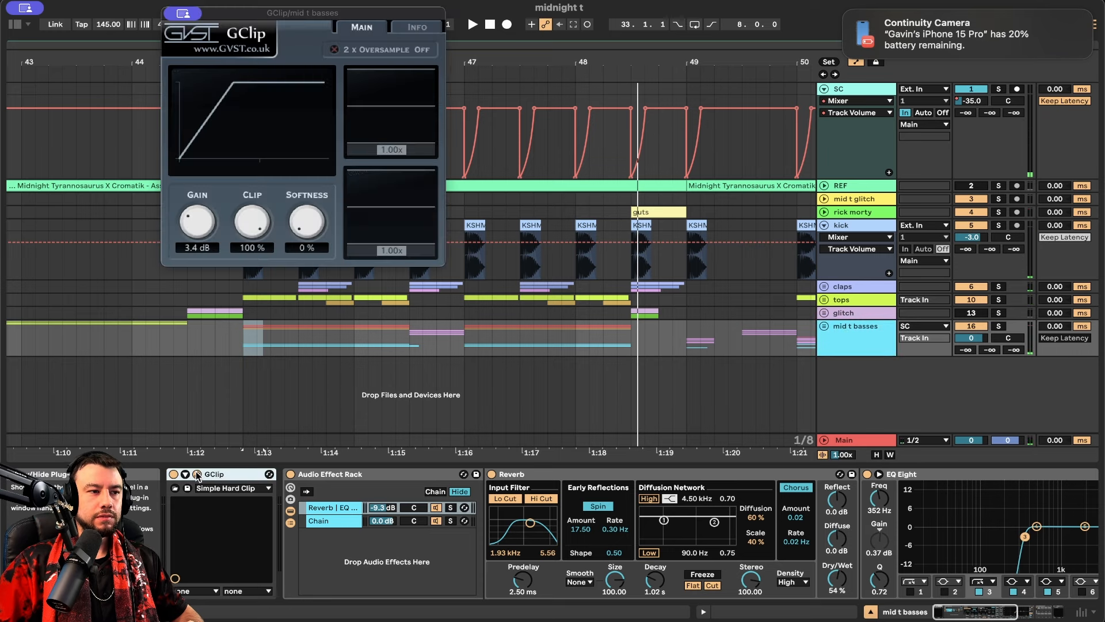
pyautogui.click(179, 14)
pyautogui.click(193, 40)
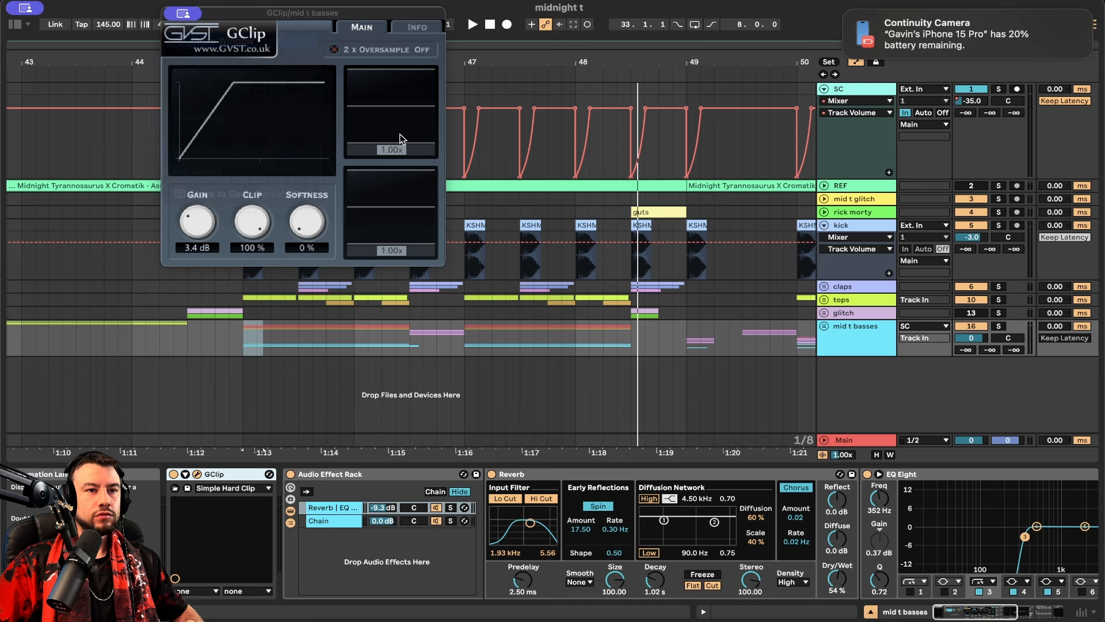
# Unfold the mid t basses group and view the effect chains of its sub and sub long tracks and the group itself
pyautogui.click(824, 326)
pyautogui.scroll(-3, 737, 326)
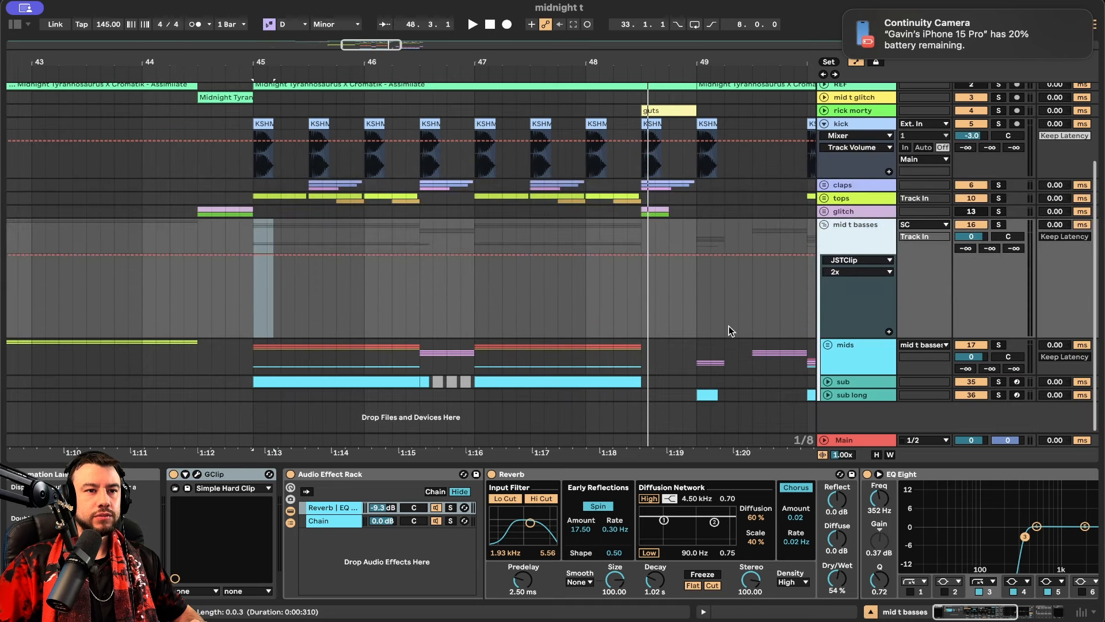
pyautogui.click(848, 383)
pyautogui.click(862, 395)
pyautogui.click(851, 382)
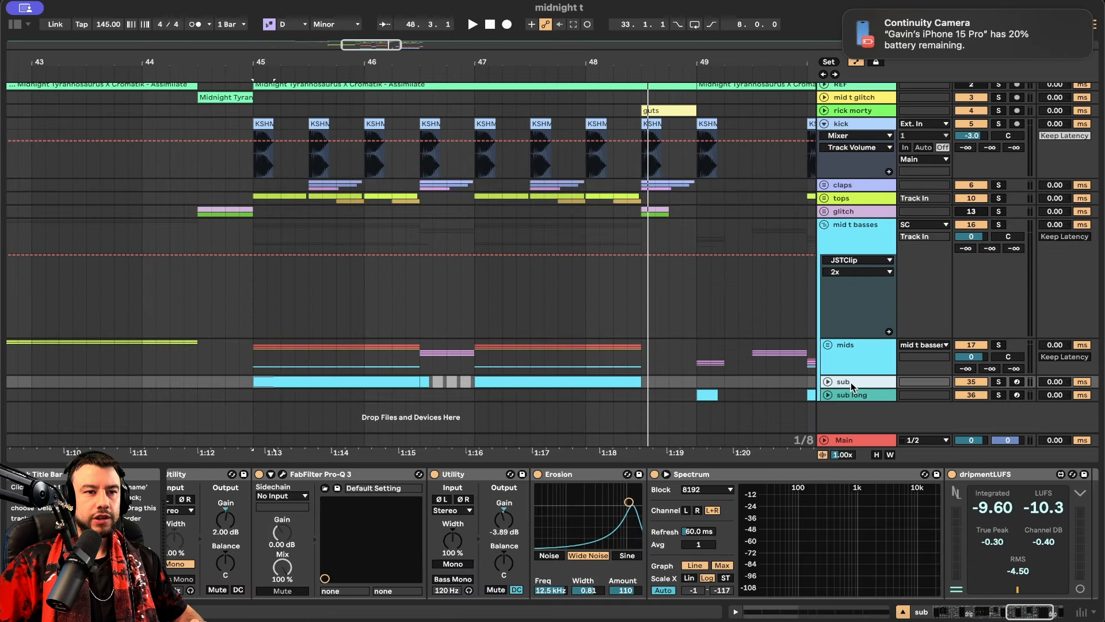
pyautogui.click(851, 395)
pyautogui.click(846, 382)
pyautogui.click(875, 229)
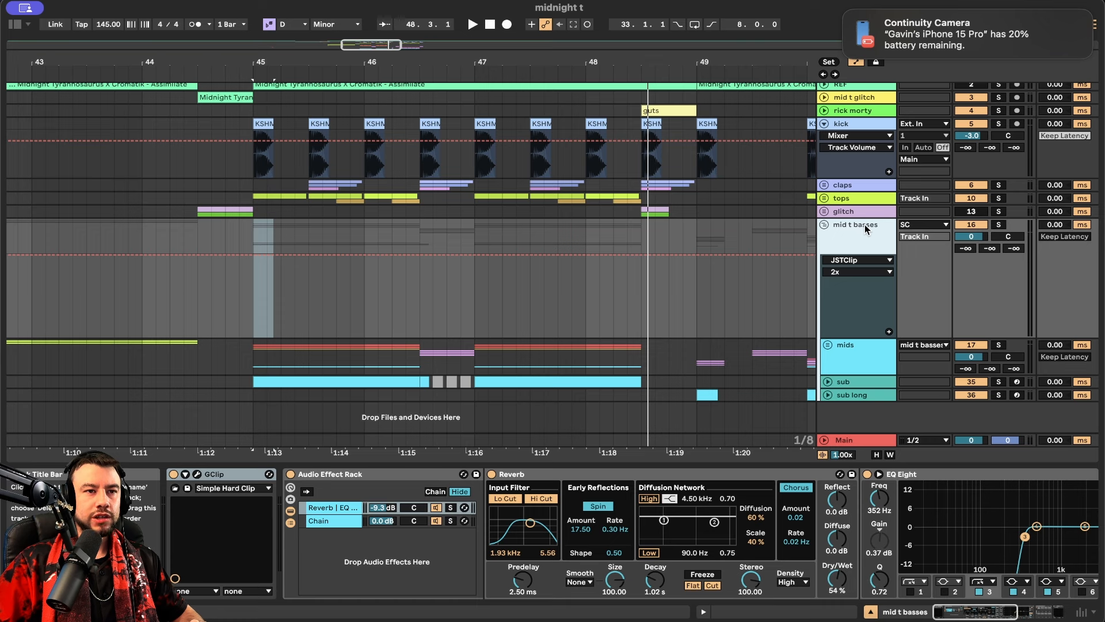
# Go through the mids, sub and sub long tracks, then compare the mid t basses group's effects with those on mids
pyautogui.click(855, 352)
pyautogui.click(853, 383)
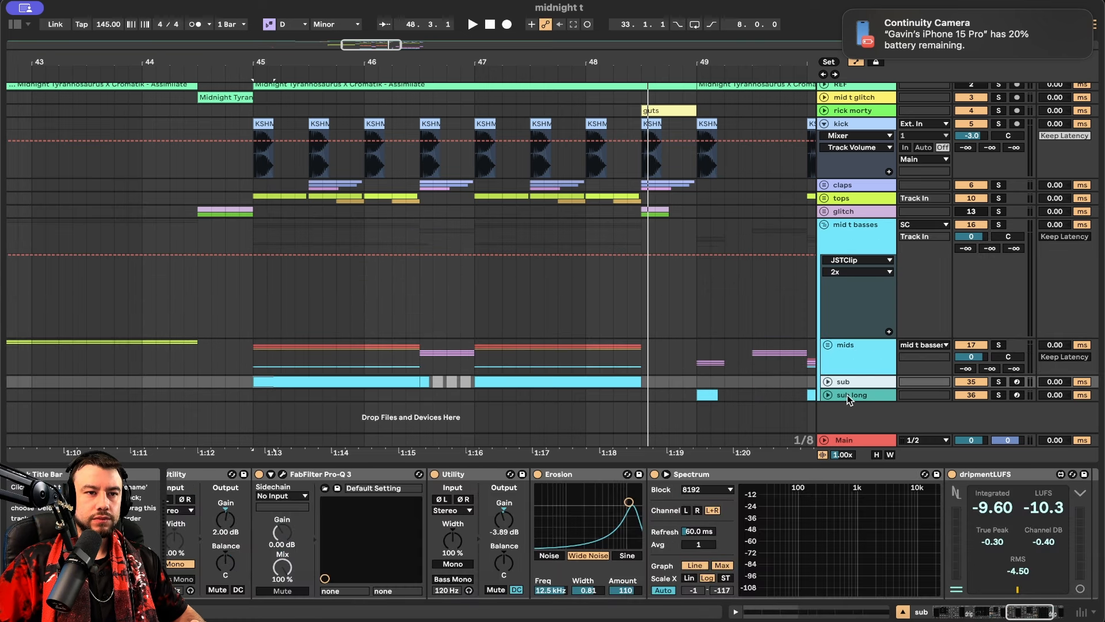
pyautogui.click(848, 398)
pyautogui.click(847, 352)
pyautogui.click(864, 272)
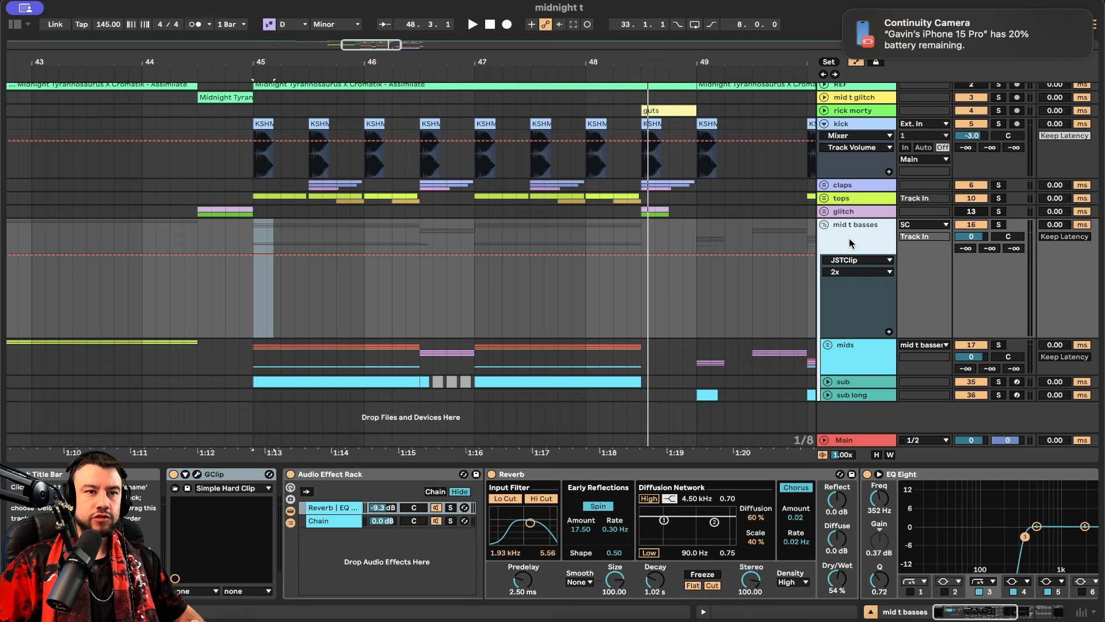
pyautogui.click(843, 358)
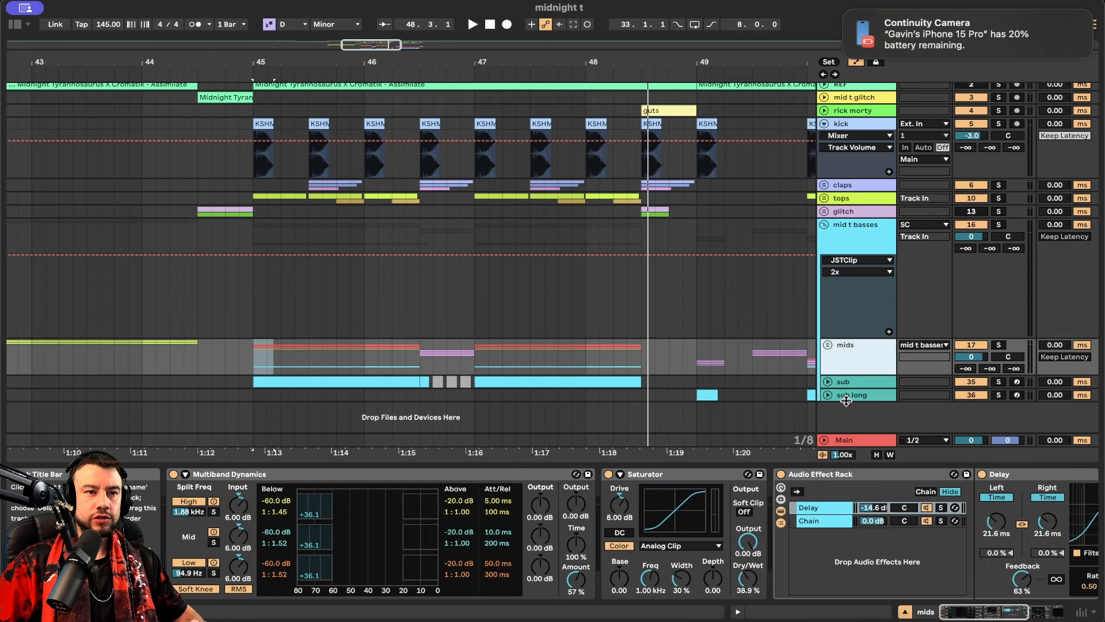
# Check the GClip plug-in's settings on the mid t basses group, then close its window
pyautogui.click(856, 253)
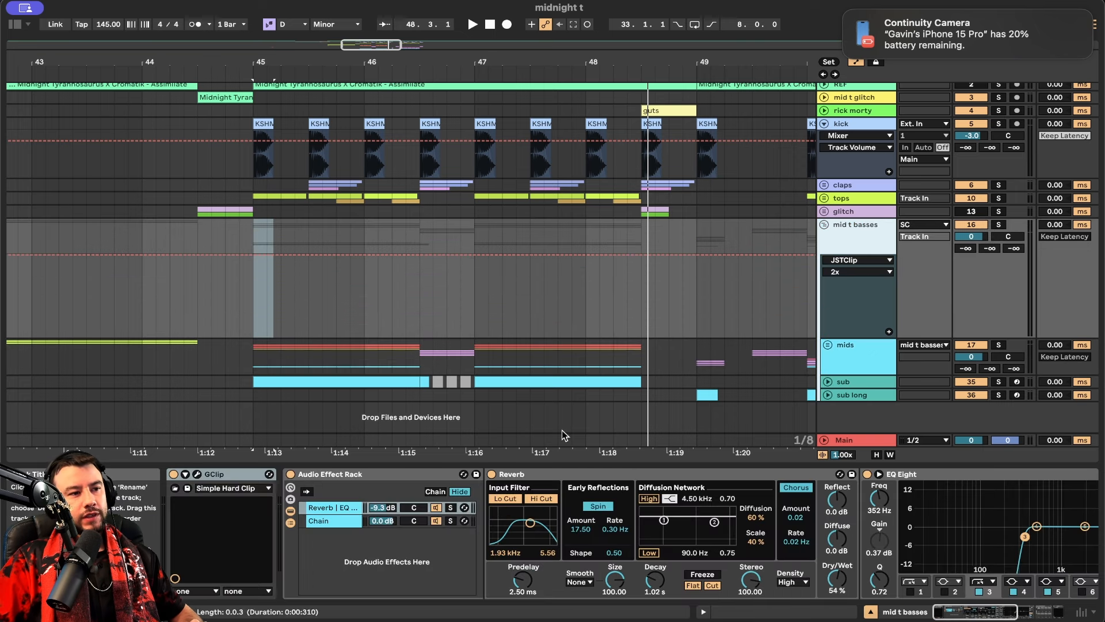
pyautogui.click(197, 474)
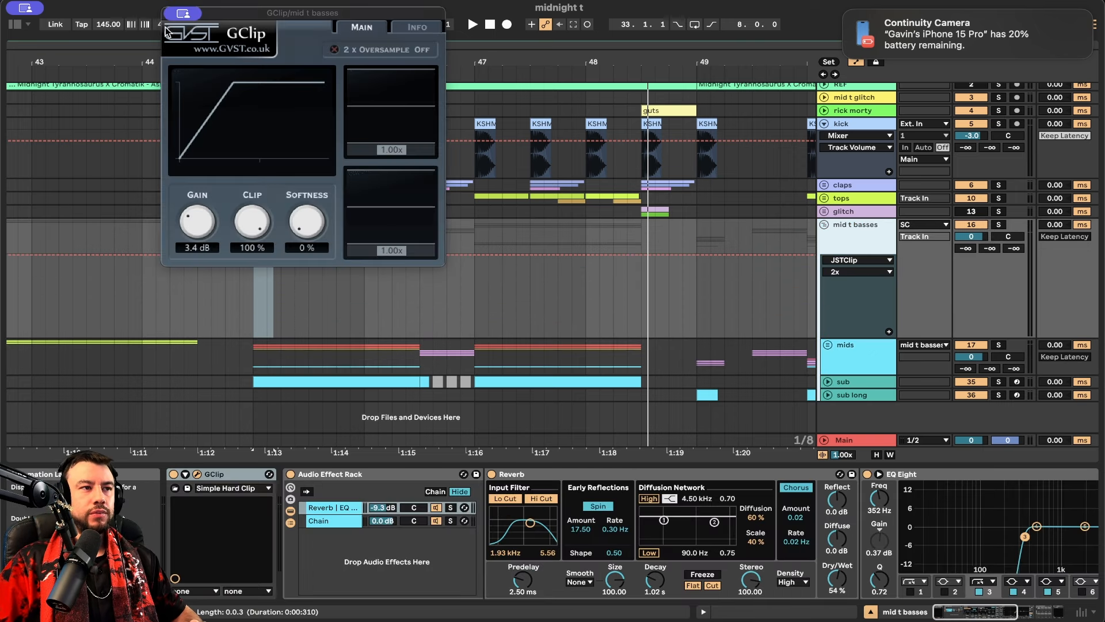
pyautogui.click(213, 40)
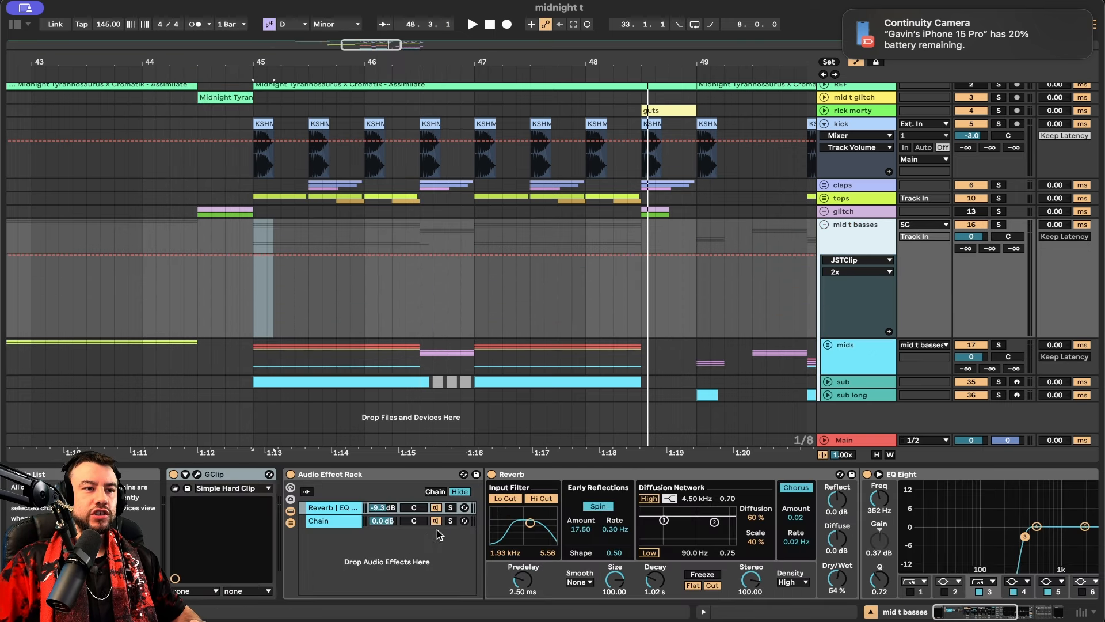
# Rename the Audio Effect Rack on the mid t basses group to "reverb"
pyautogui.click(335, 479)
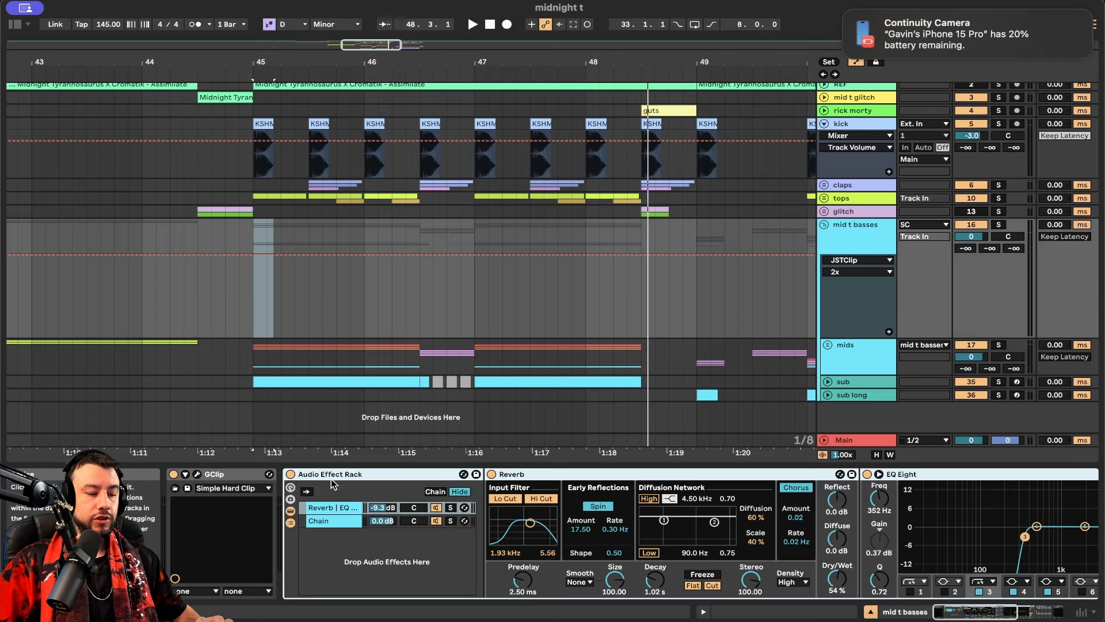
pyautogui.hotkey('ctrl', 'r')
pyautogui.write('rever')
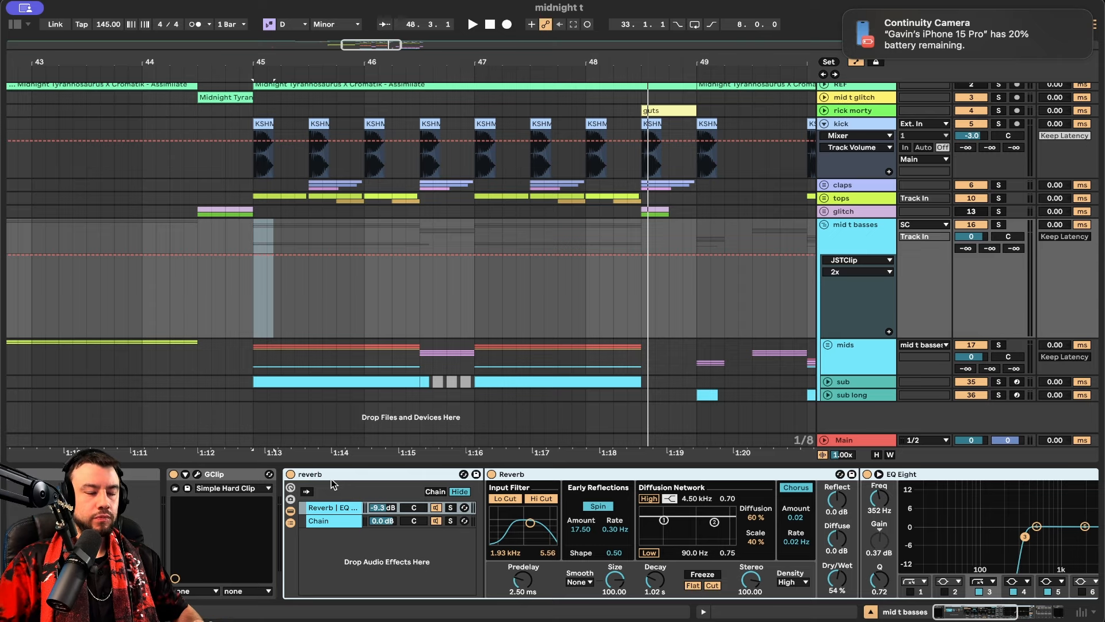
# Examine the reverb rack's two chains, including the Reverb and EQ Eight settings on the wet chain and the dry chain
pyautogui.click(329, 506)
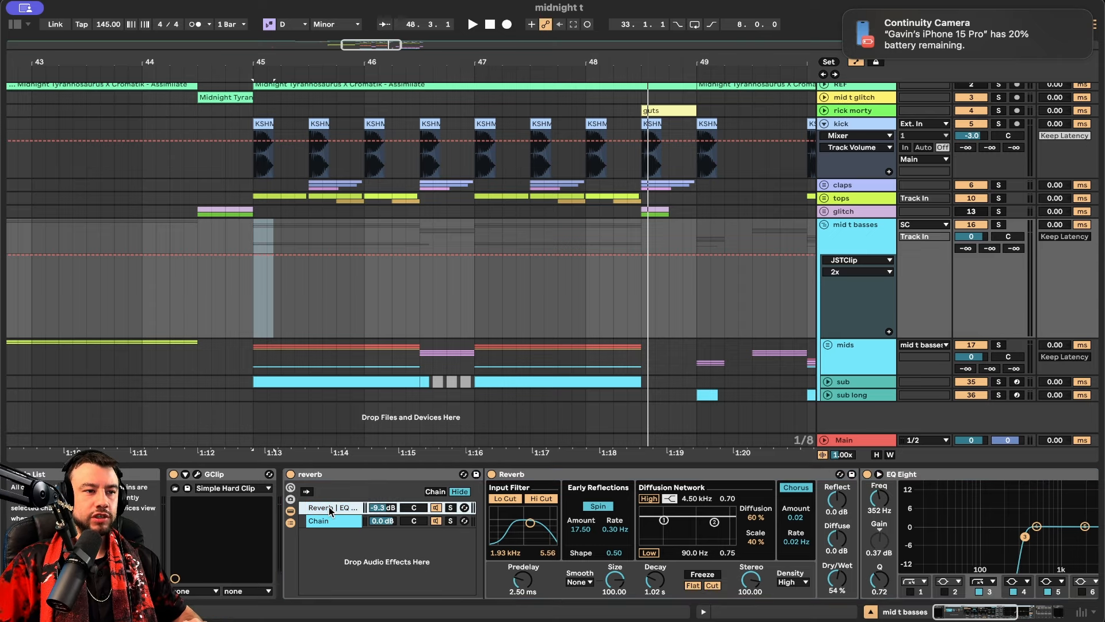
pyautogui.hscroll(5, 627, 514)
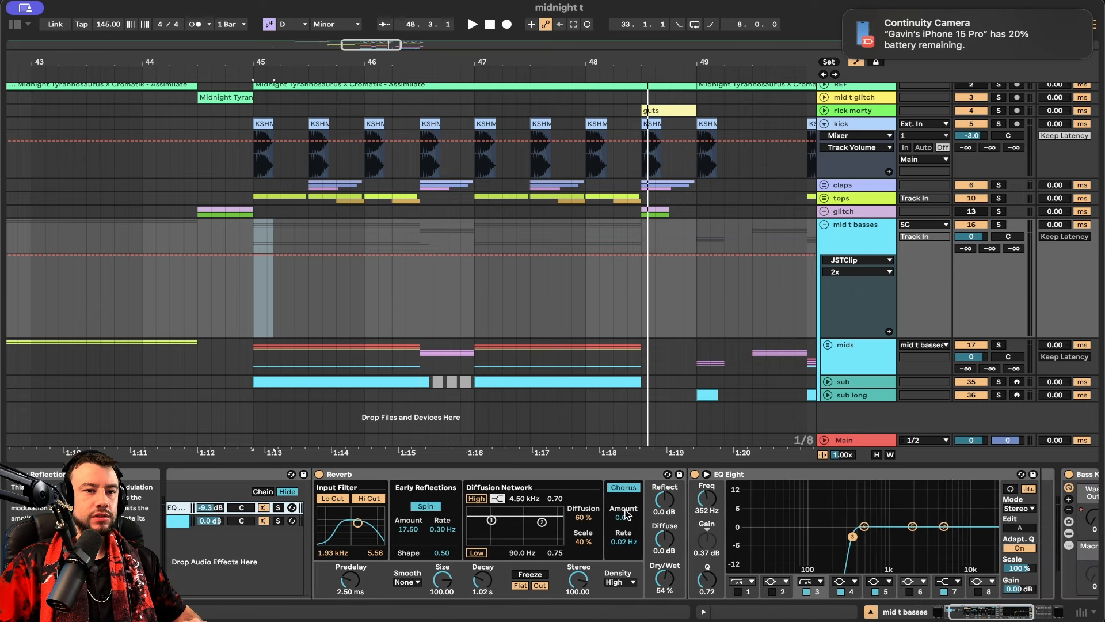
pyautogui.hscroll(-3, 626, 514)
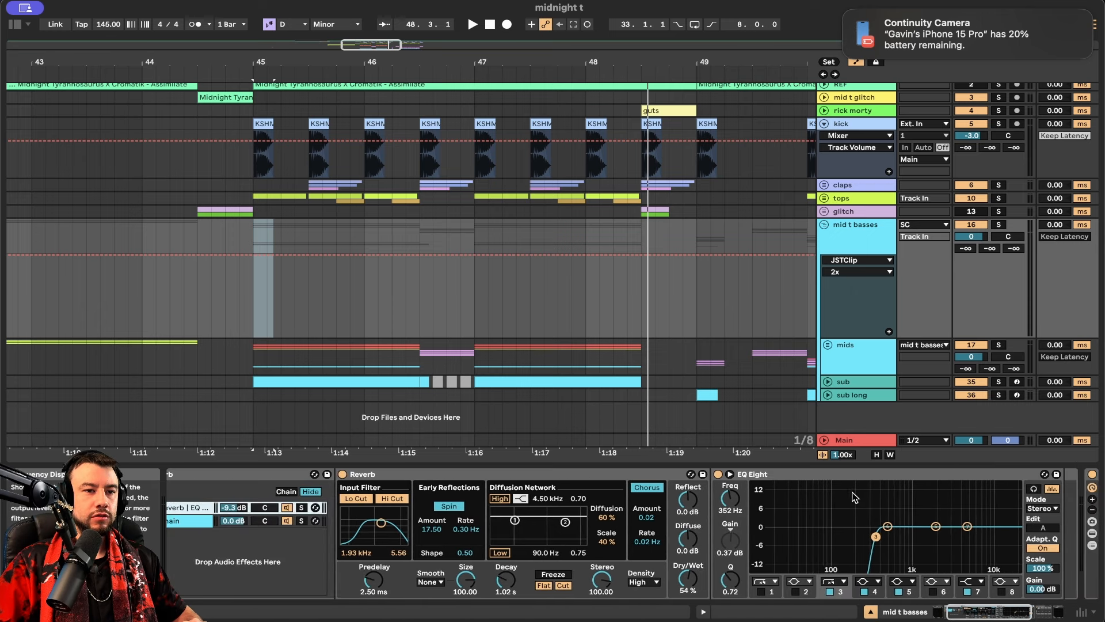
pyautogui.click(846, 508)
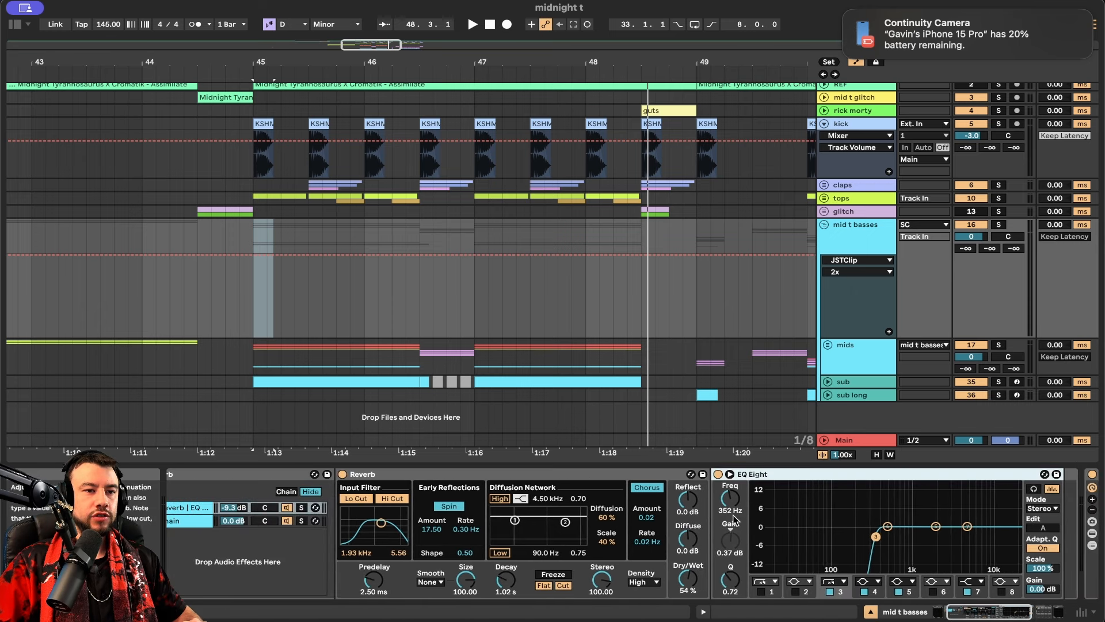
pyautogui.hscroll(-5, 734, 520)
pyautogui.click(328, 521)
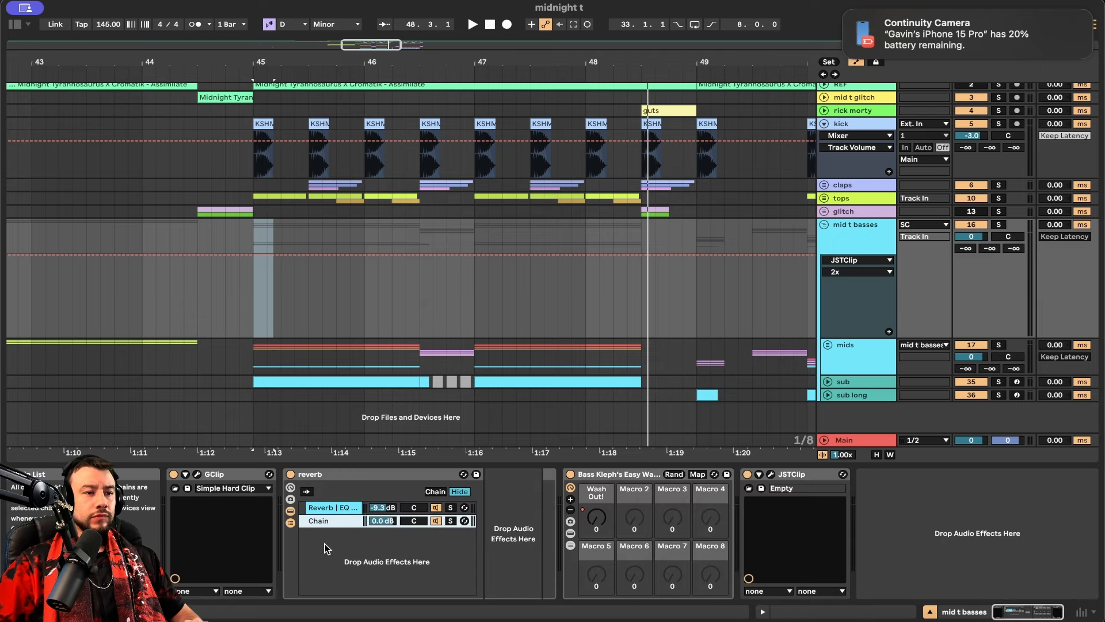
pyautogui.click(326, 509)
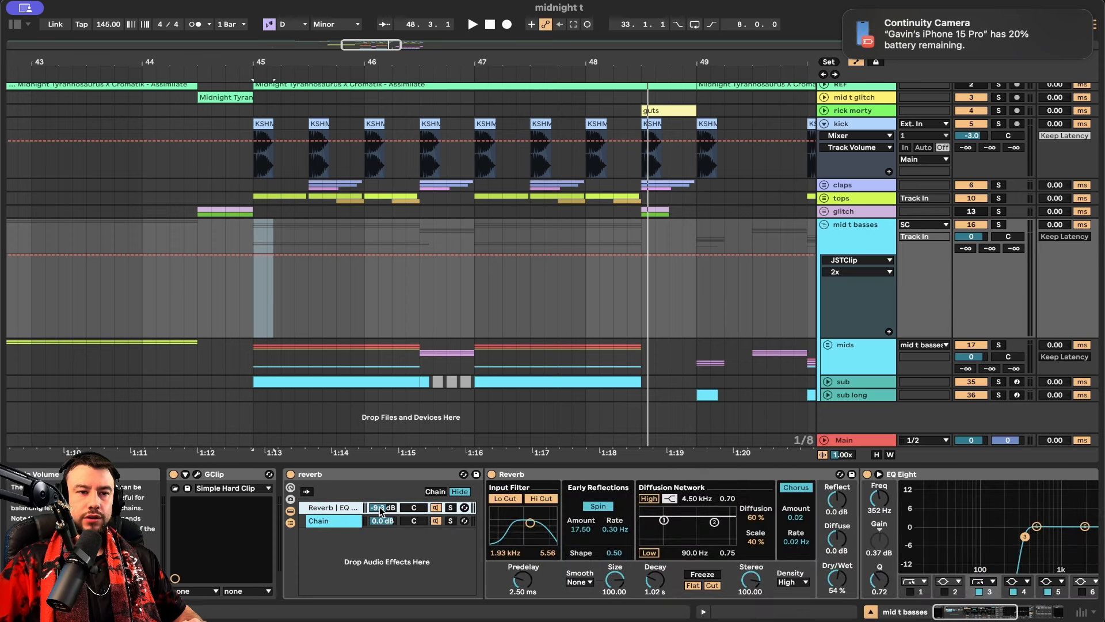
# Show the automation of the Wash Out! macro on the mid t basses group and view its curve between bars 41 and 45
pyautogui.hscroll(8, 378, 507)
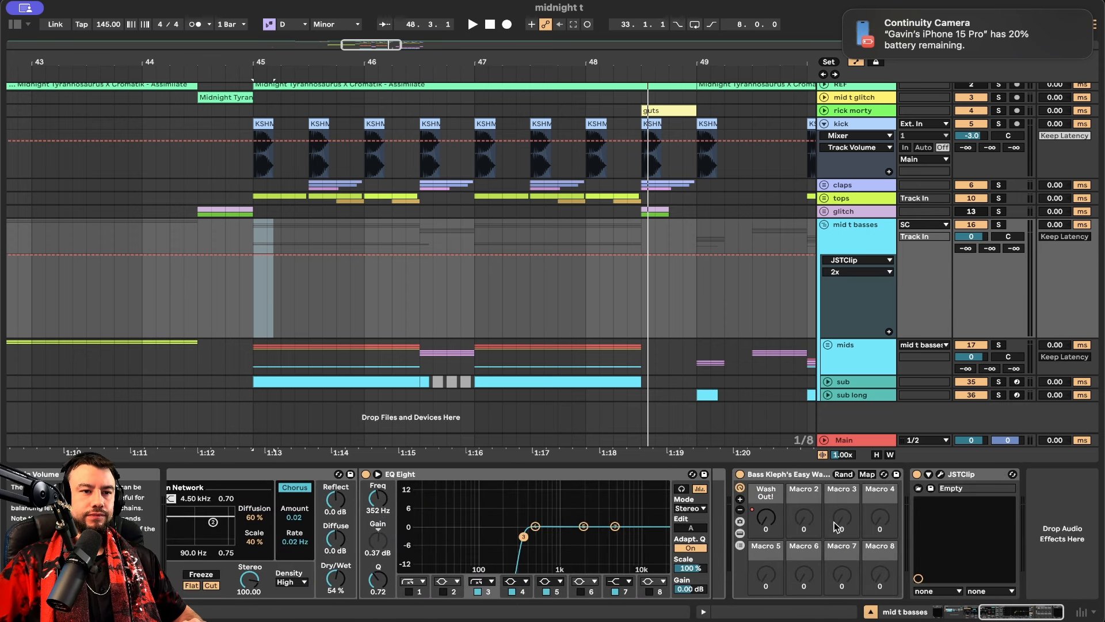
pyautogui.rightClick(767, 517)
pyautogui.click(345, 98)
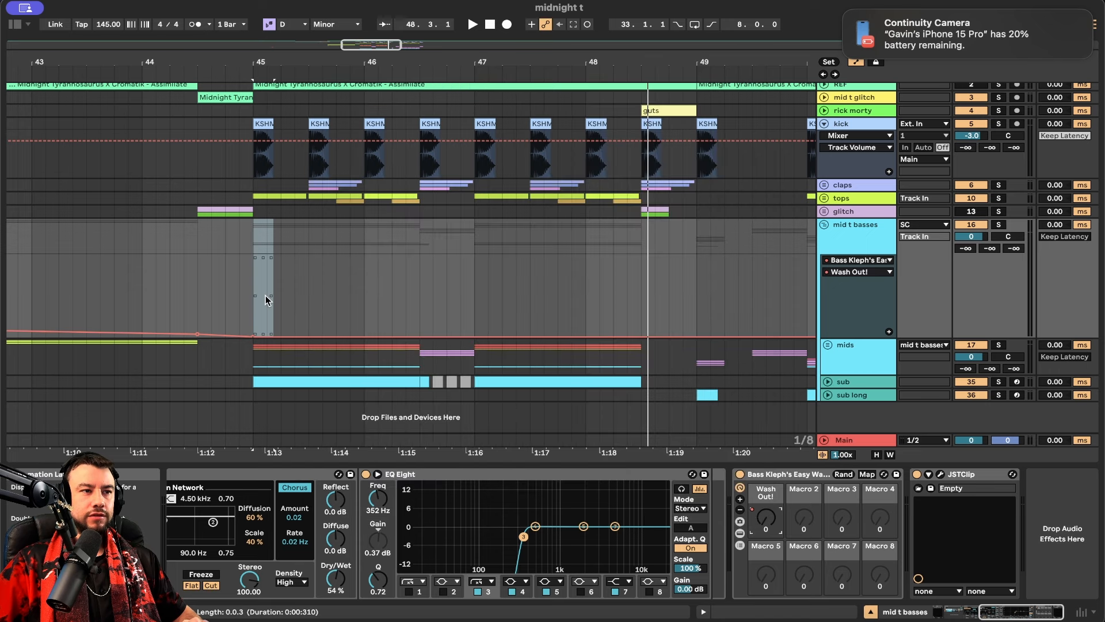
pyautogui.scroll(-4, 264, 295)
pyautogui.hscroll(-5, 265, 295)
pyautogui.click(282, 292)
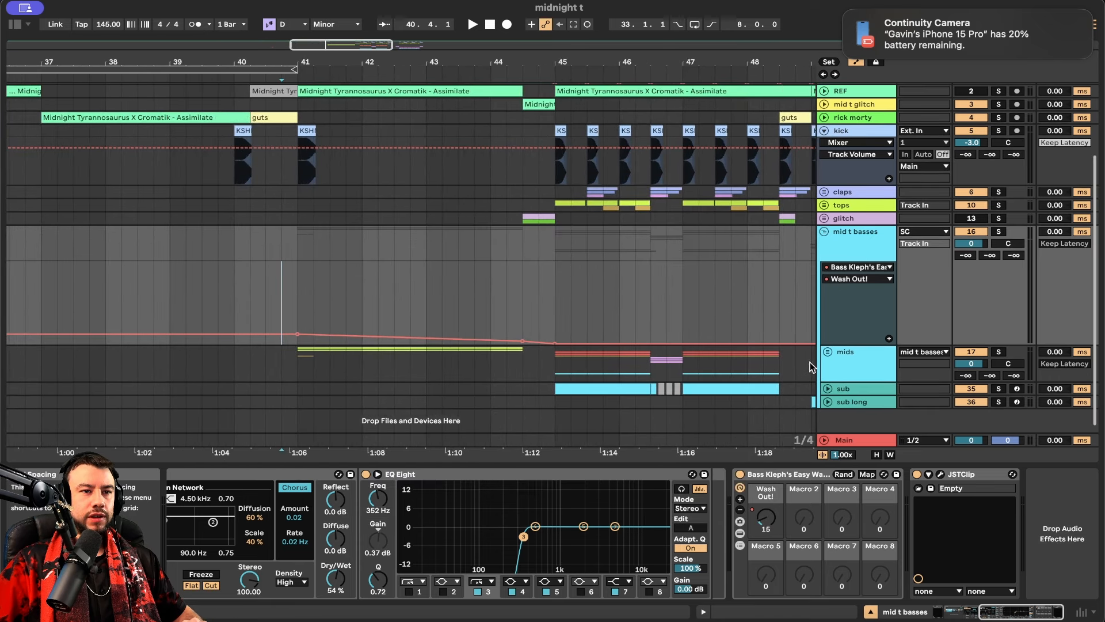
# Unfold the mids group and its growl and growl hi tracks, and play them from bar 41
pyautogui.click(828, 351)
pyautogui.scroll(-3, 834, 302)
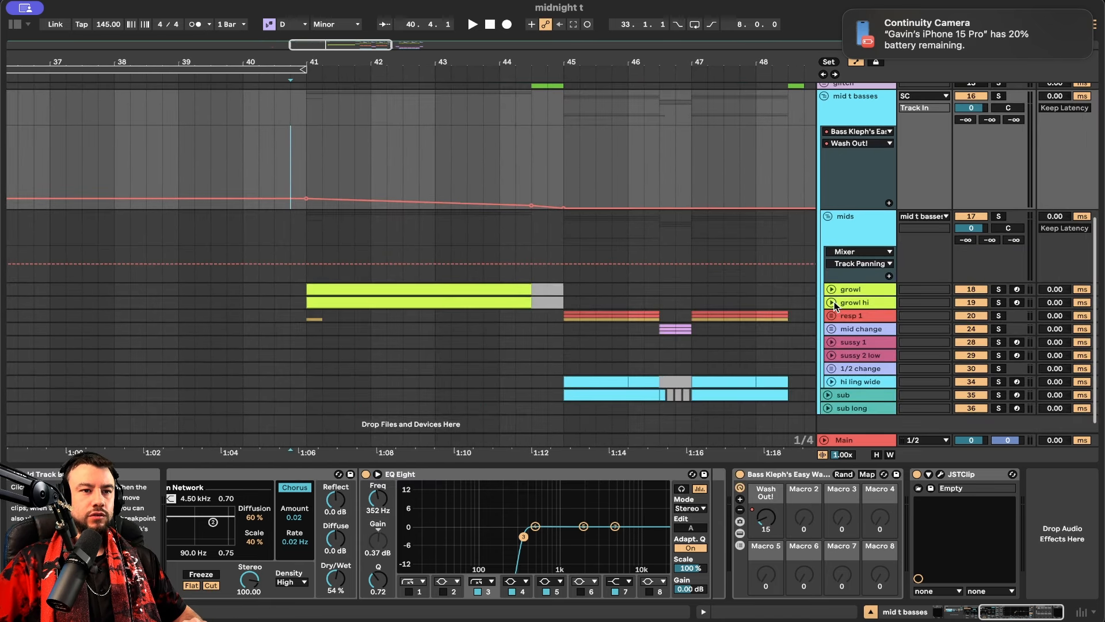
pyautogui.click(833, 302)
pyautogui.click(832, 289)
pyautogui.press('+')
pyautogui.press('+')
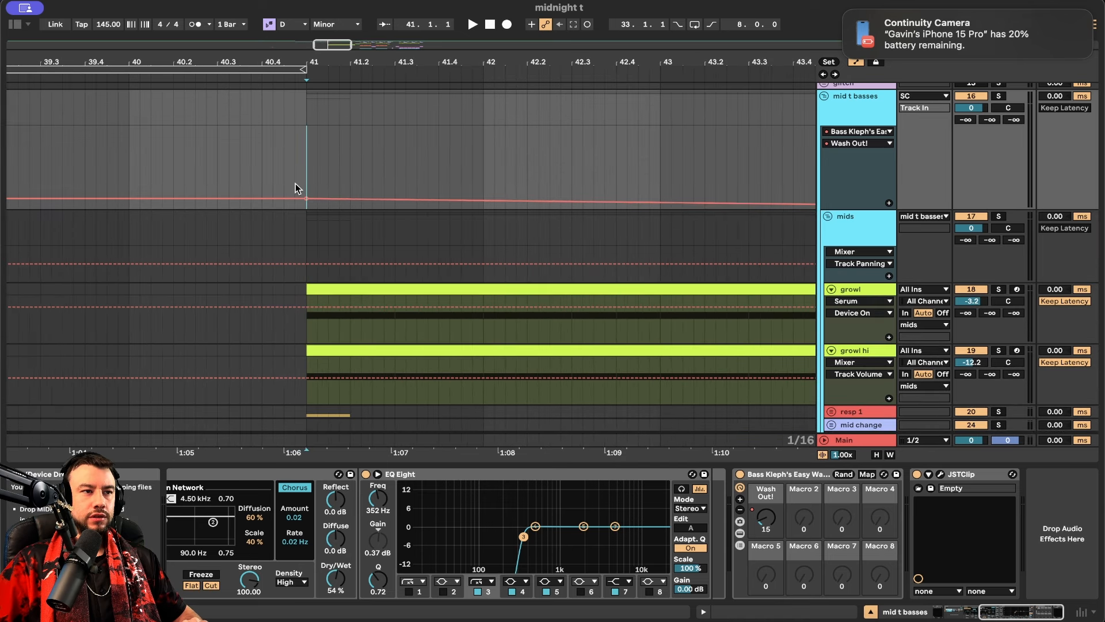
pyautogui.press('space')
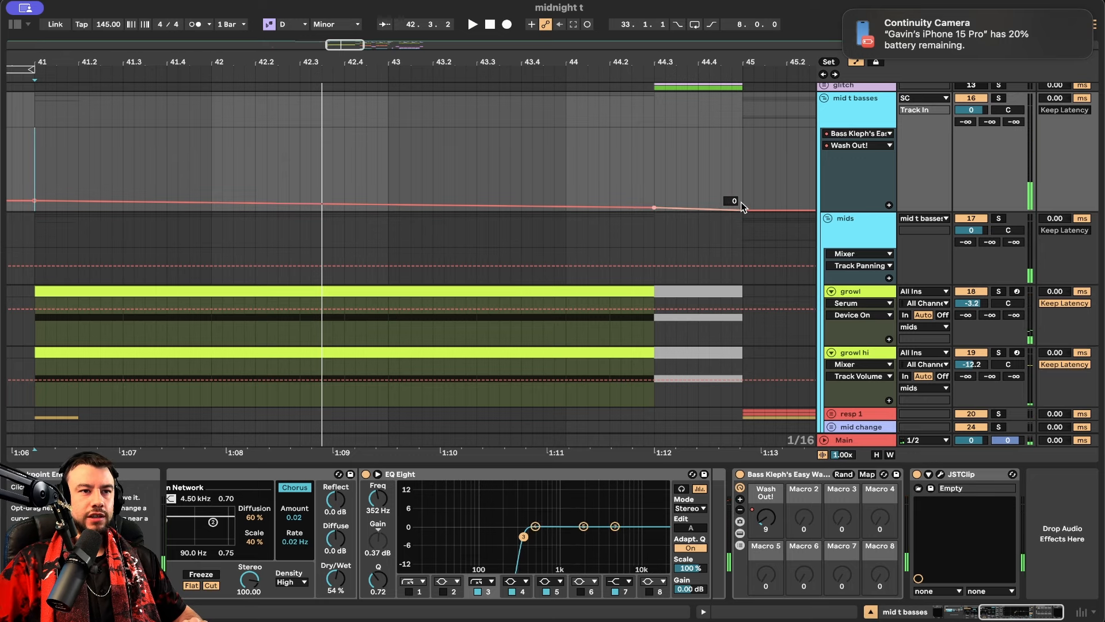
# Bypass the Wash Out! rack on mid t basses and play the growls from bar 41 to hear them without it
pyautogui.click(741, 474)
pyautogui.hscroll(-3, 563, 320)
pyautogui.click(129, 136)
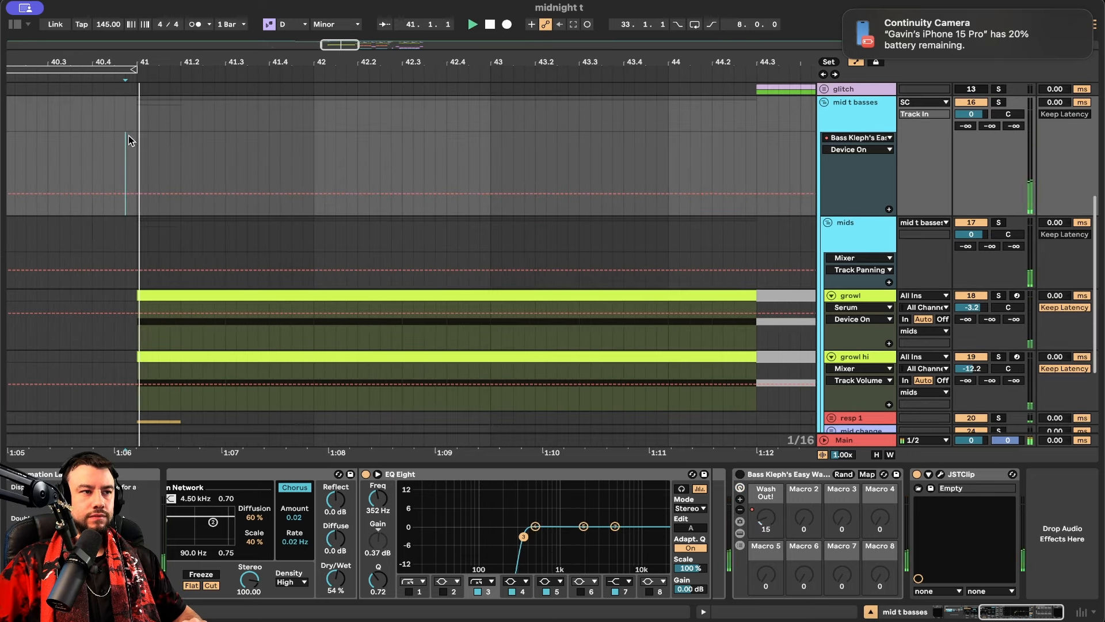
pyautogui.press('space')
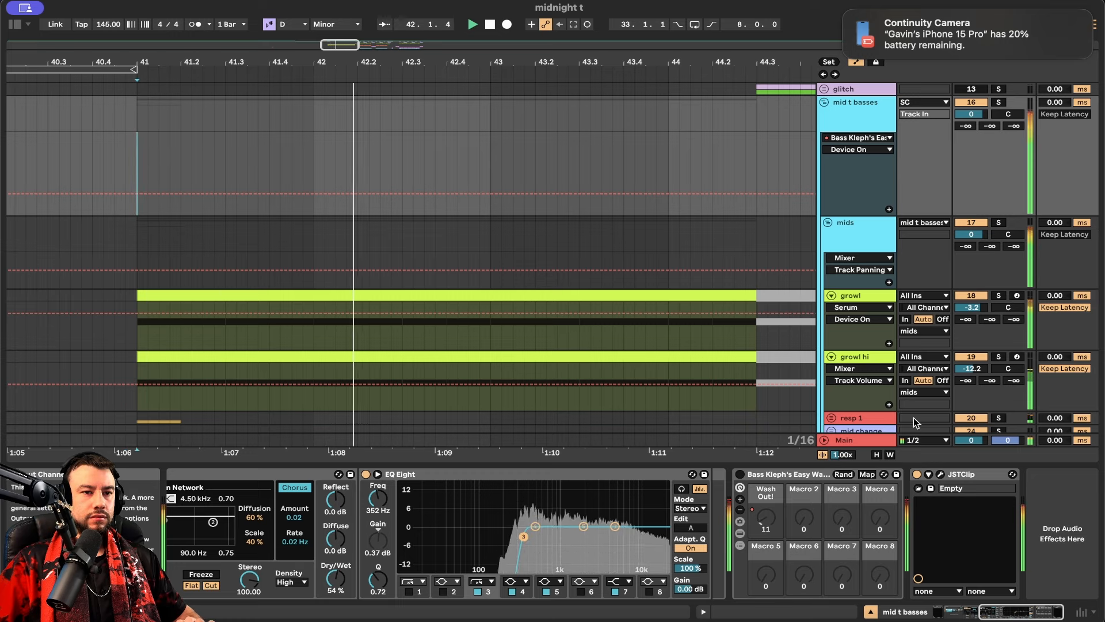
pyautogui.press('space')
# Turn the Wash Out! rack back on and replay the growls from bar 41 for comparison
pyautogui.press('space')
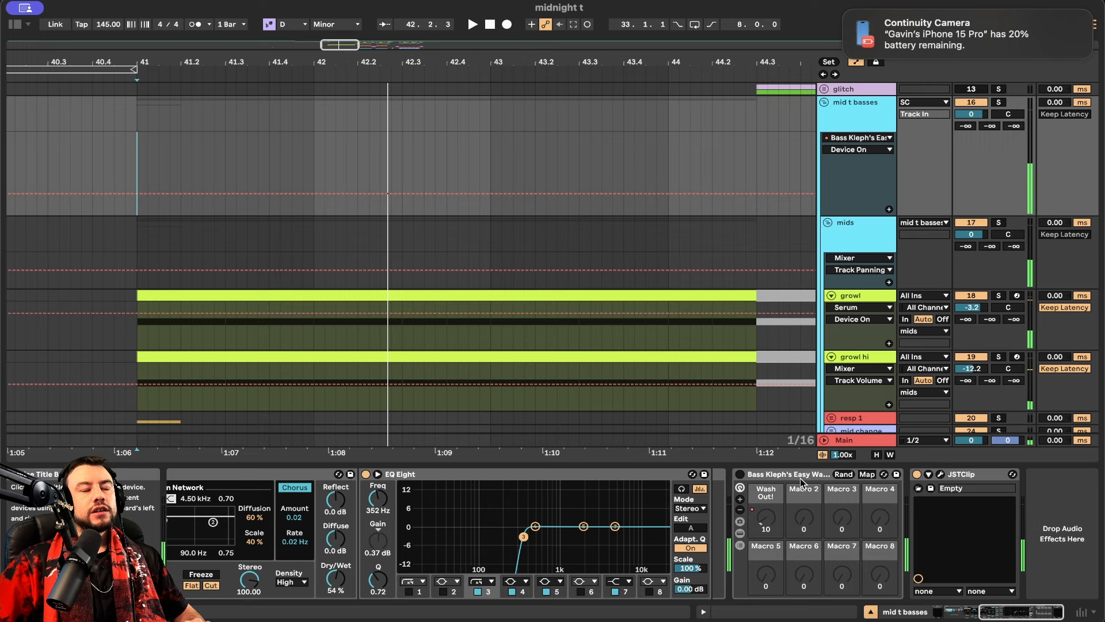
pyautogui.click(740, 473)
pyautogui.press('space')
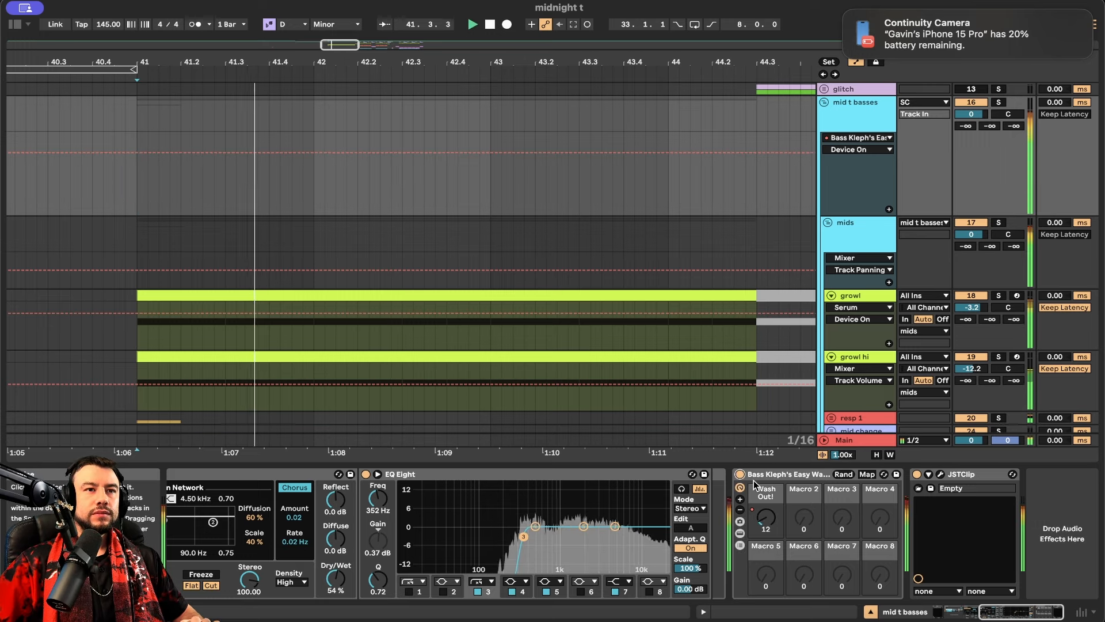
pyautogui.press('space')
# Bypass the Wash Out! rack again and replay the section from bar 41, stopping in bar 42
pyautogui.click(740, 473)
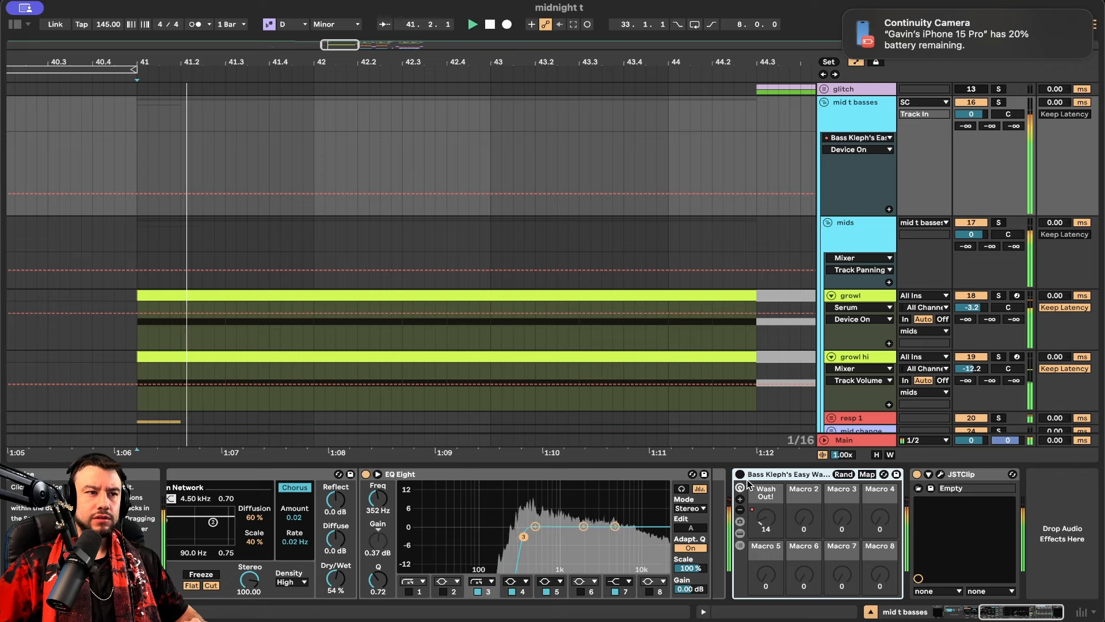
pyautogui.scroll(-3, 688, 286)
pyautogui.press('space')
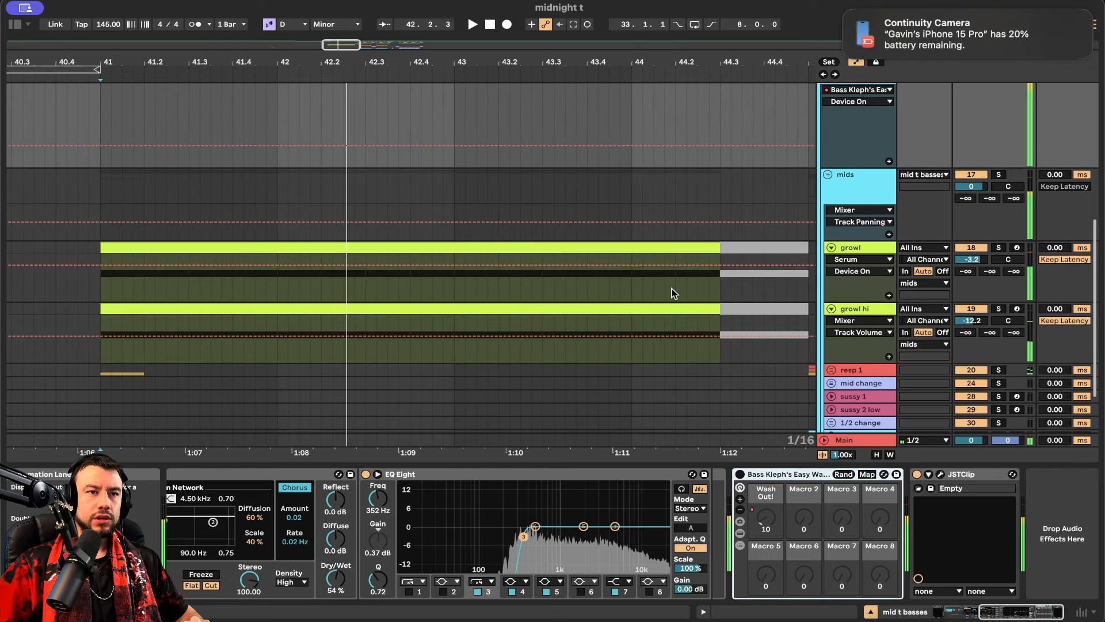
# Bypass the reverb rack on mid t basses and play the growls from bar 41 without it
pyautogui.hscroll(-5, 477, 547)
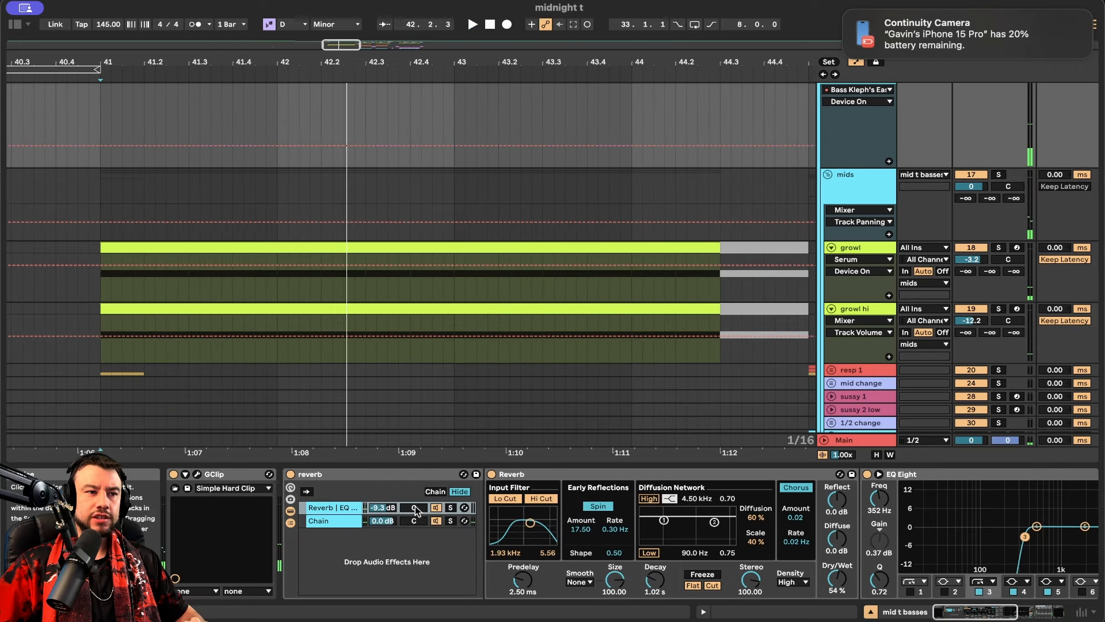
pyautogui.click(305, 475)
pyautogui.click(291, 474)
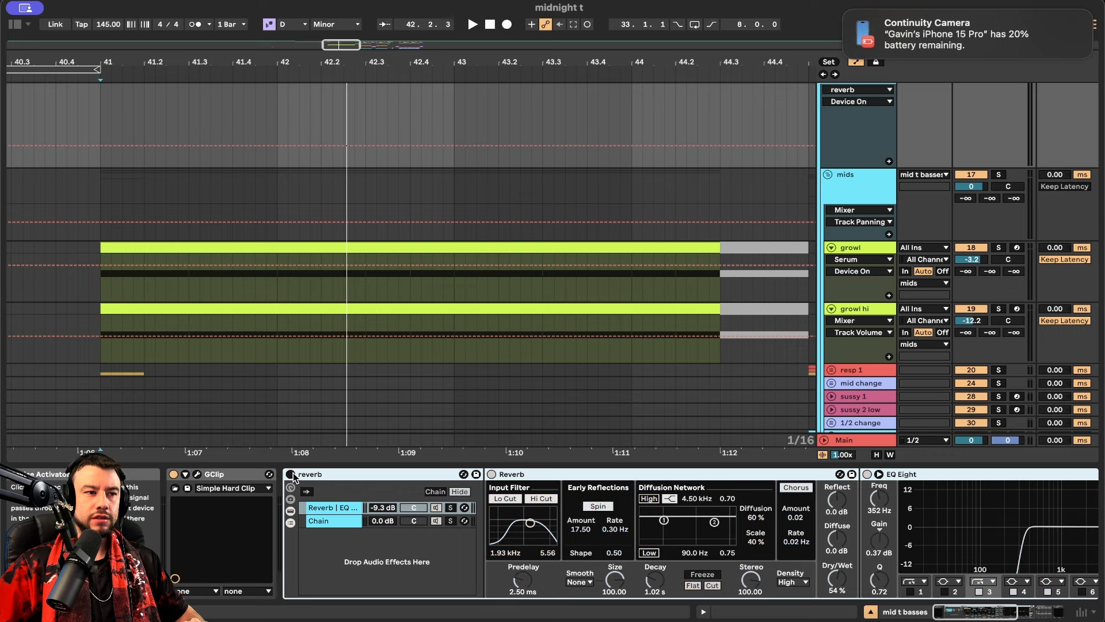
pyautogui.press('space')
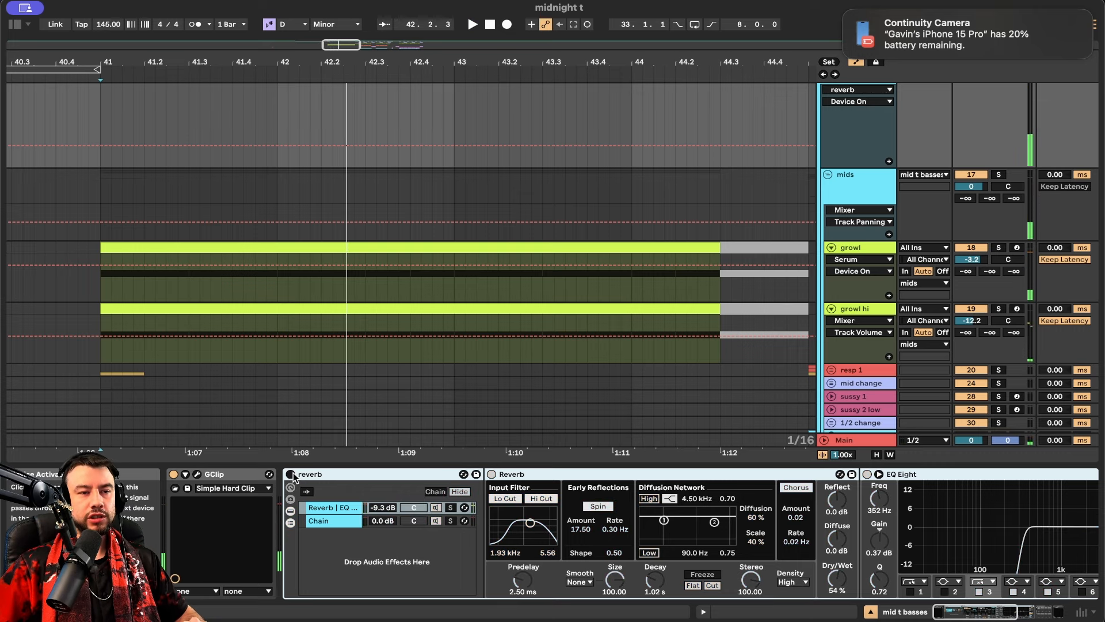
# Reactivate the reverb rack, play the growls from bar 41 to compare, and bypass the rack during the comparison
pyautogui.click(291, 474)
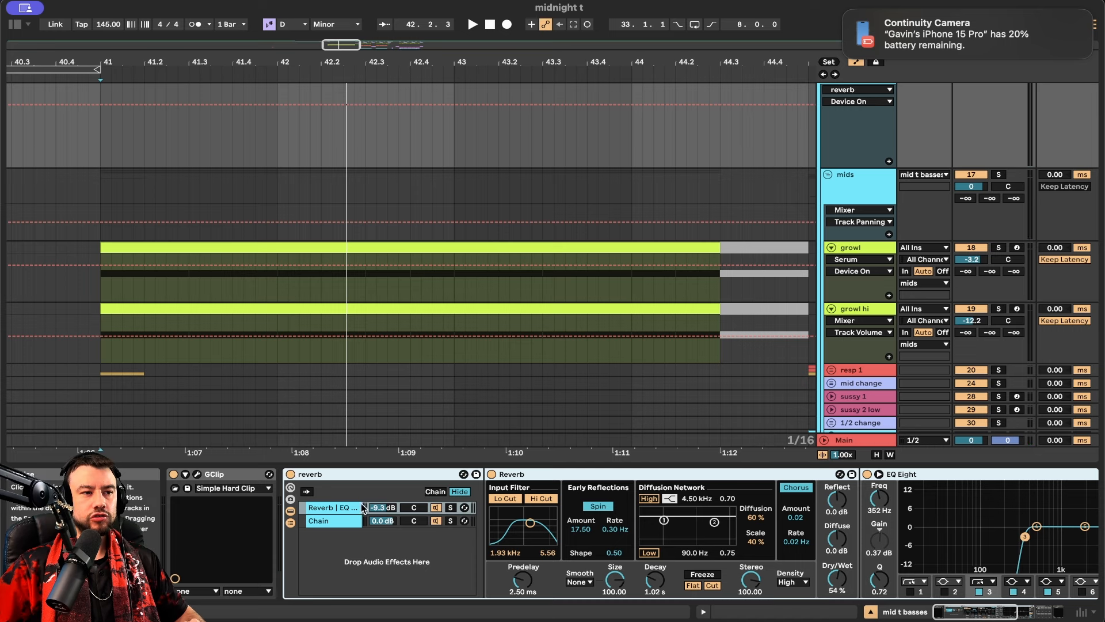
pyautogui.hscroll(3, 458, 518)
pyautogui.hscroll(6, 458, 518)
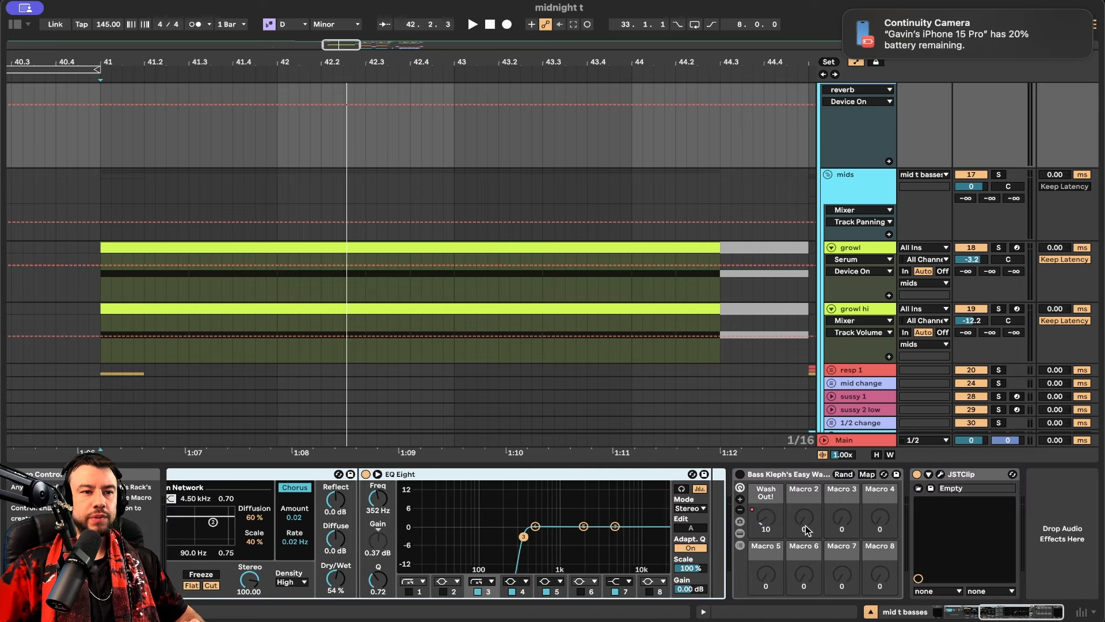
pyautogui.hscroll(-9, 416, 501)
pyautogui.press('space')
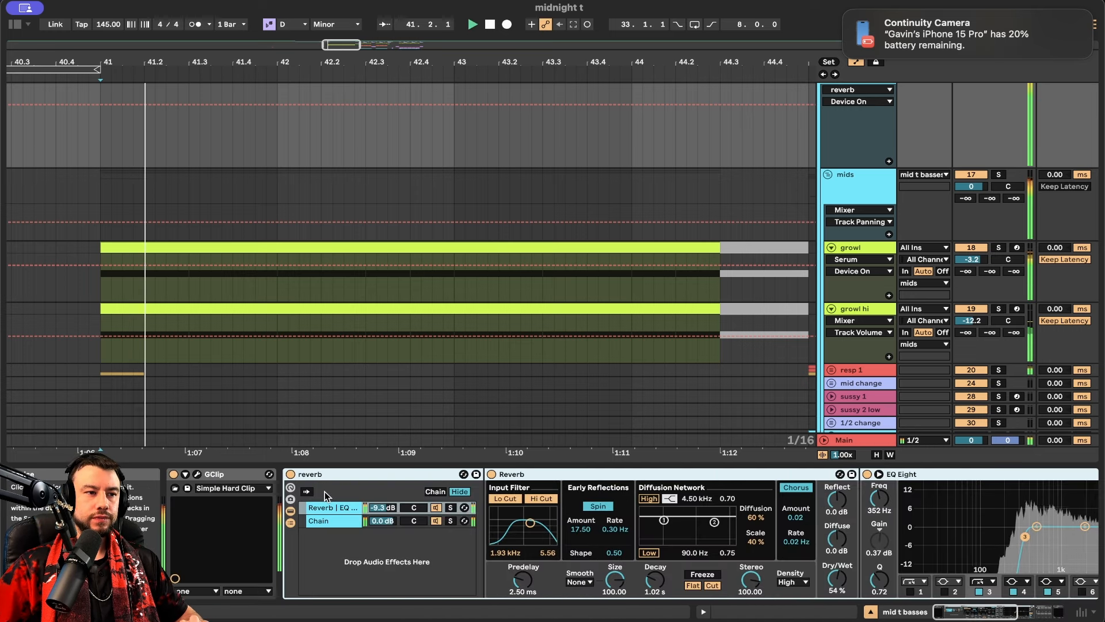
pyautogui.click(291, 474)
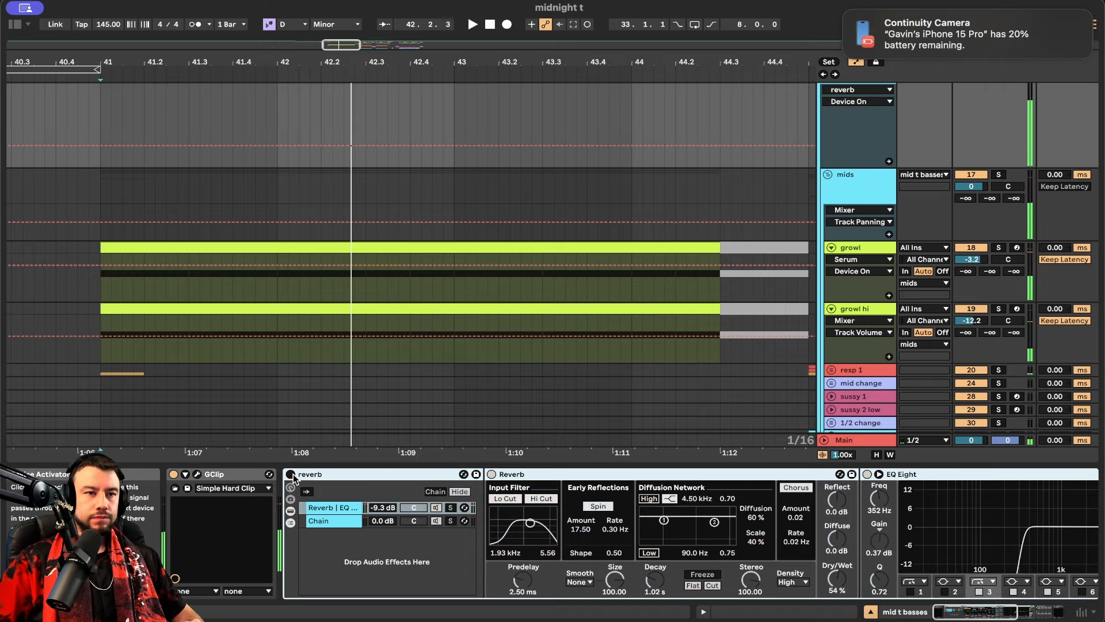
# Look over the tracks in the mids group around bars 41 to 46 and the effect chain on mid t basses
pyautogui.scroll(-3, 374, 337)
pyautogui.hscroll(4, 374, 337)
pyautogui.scroll(-2, 350, 324)
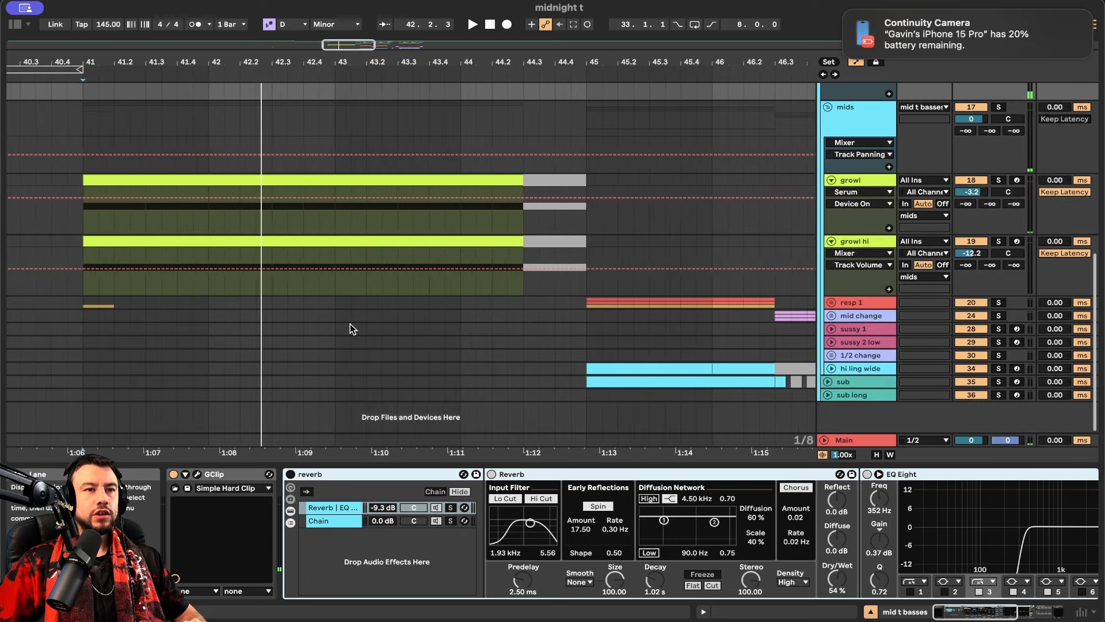
pyautogui.hscroll(5, 440, 505)
pyautogui.hscroll(-5, 441, 505)
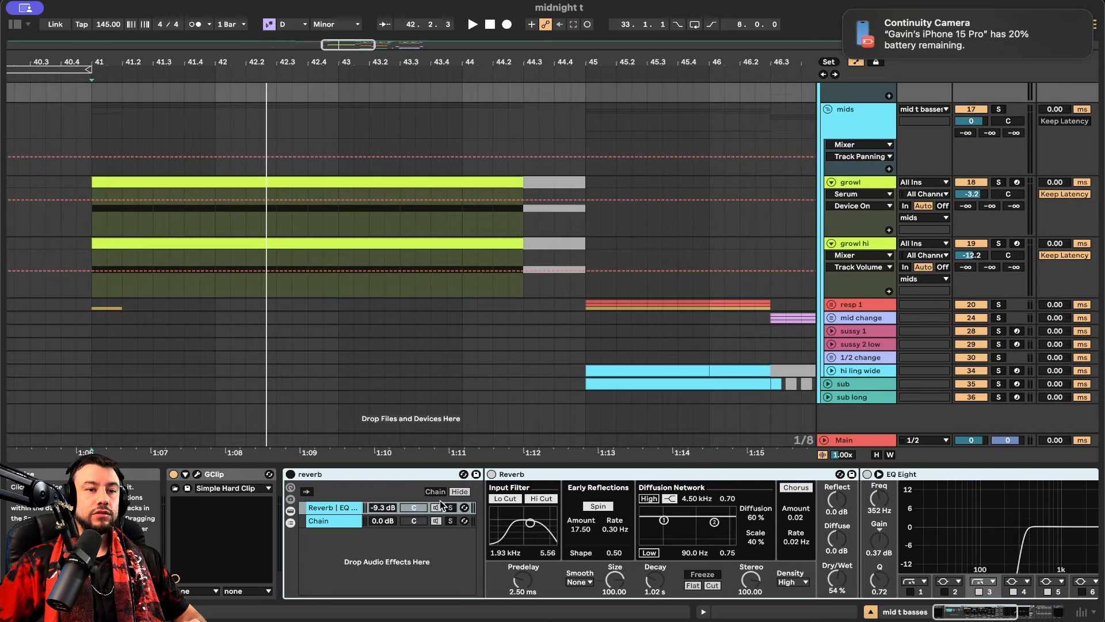
pyautogui.hscroll(5, 441, 505)
pyautogui.hscroll(-5, 442, 505)
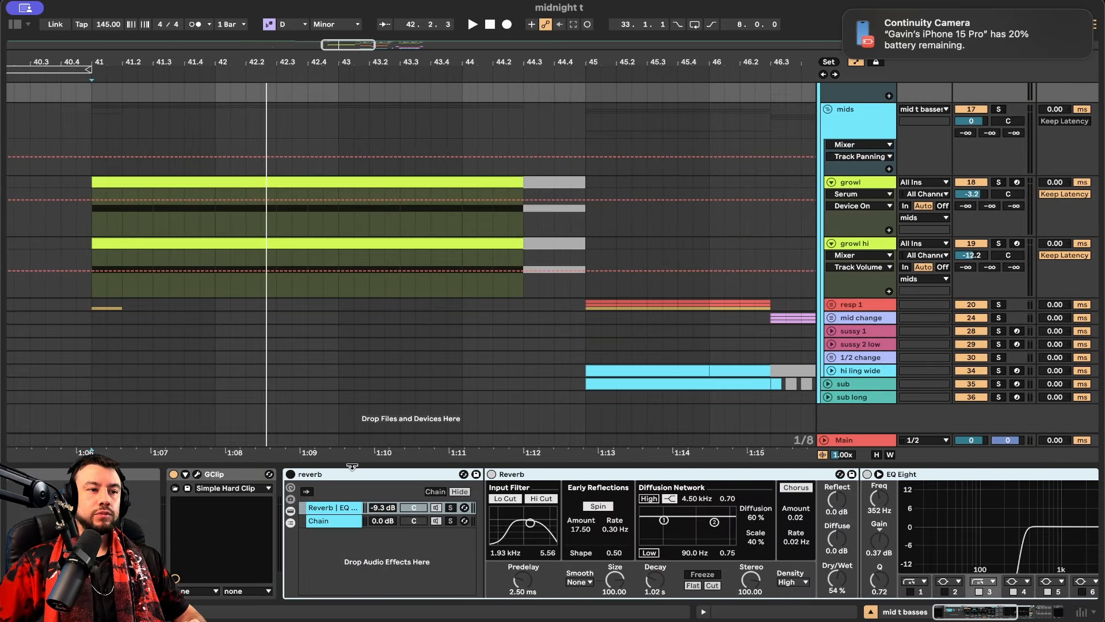
# Collapse the device view to enlarge the arrangement, and select the mids group followed by the sub long track
pyautogui.moveTo(354, 466); pyautogui.dragTo(353, 599)
pyautogui.click(840, 255)
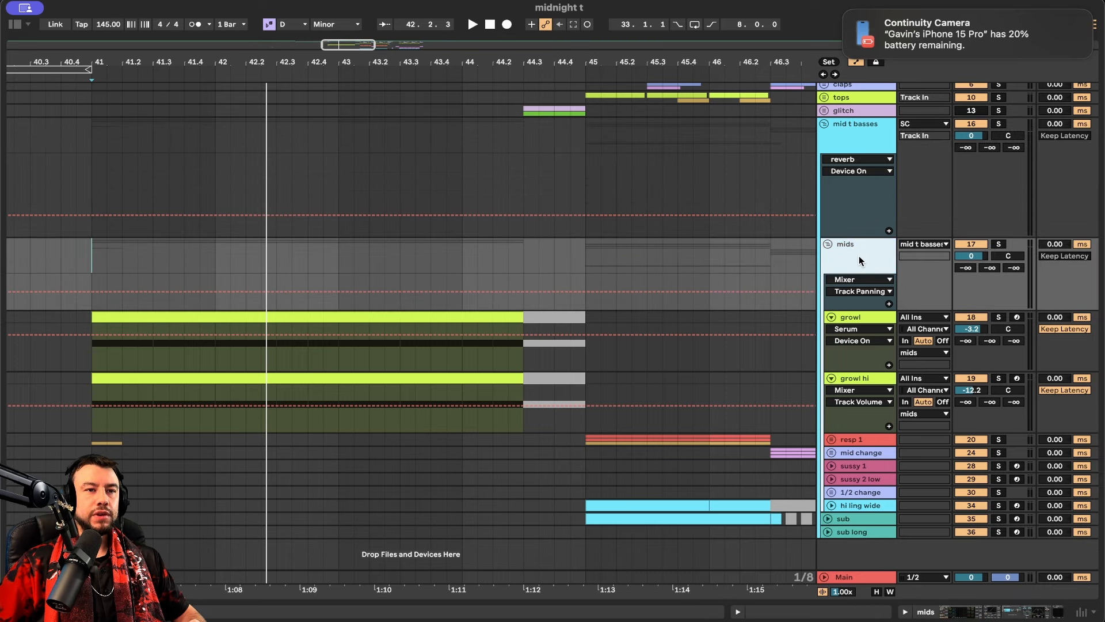
pyautogui.click(847, 534)
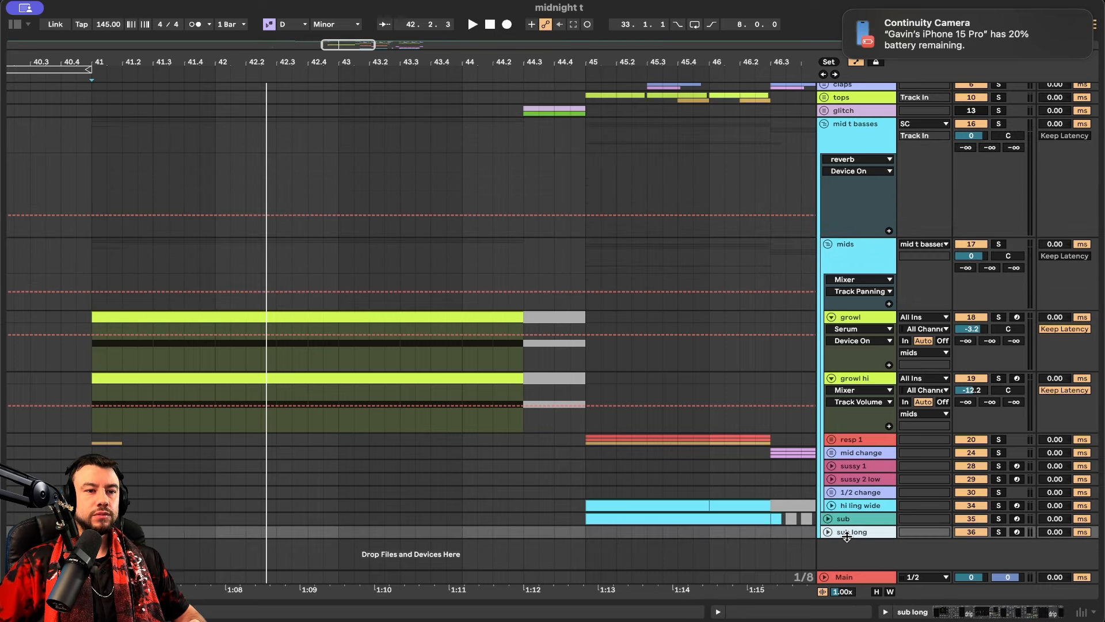
# Recolour the mid t basses group red and select its sub, mids, growl and hi ling wide tracks one after another
pyautogui.rightClick(857, 144)
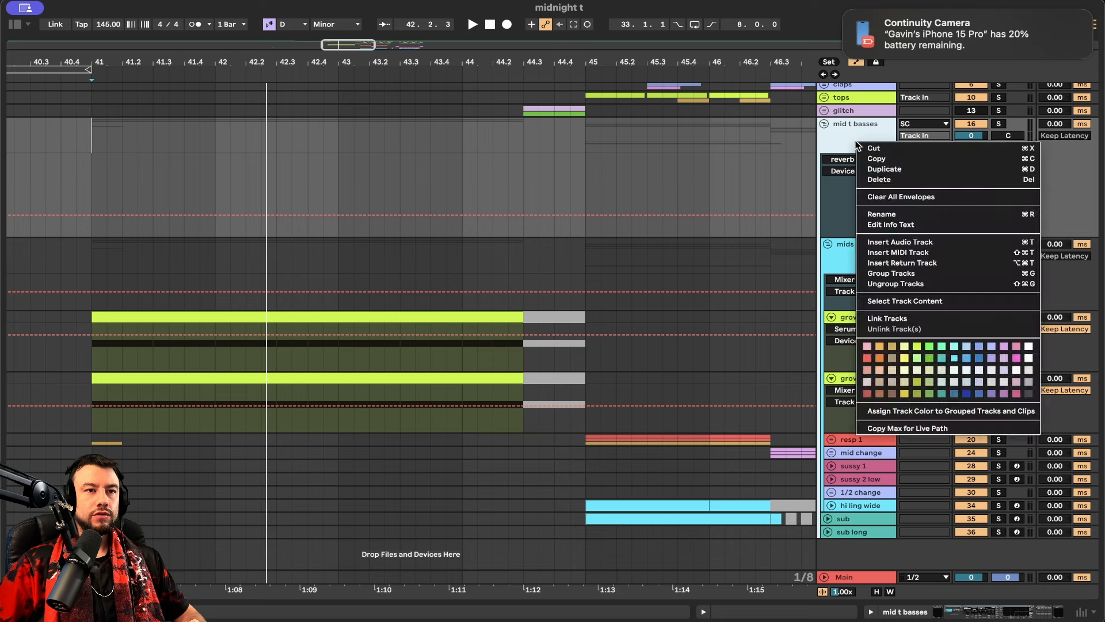
pyautogui.click(865, 358)
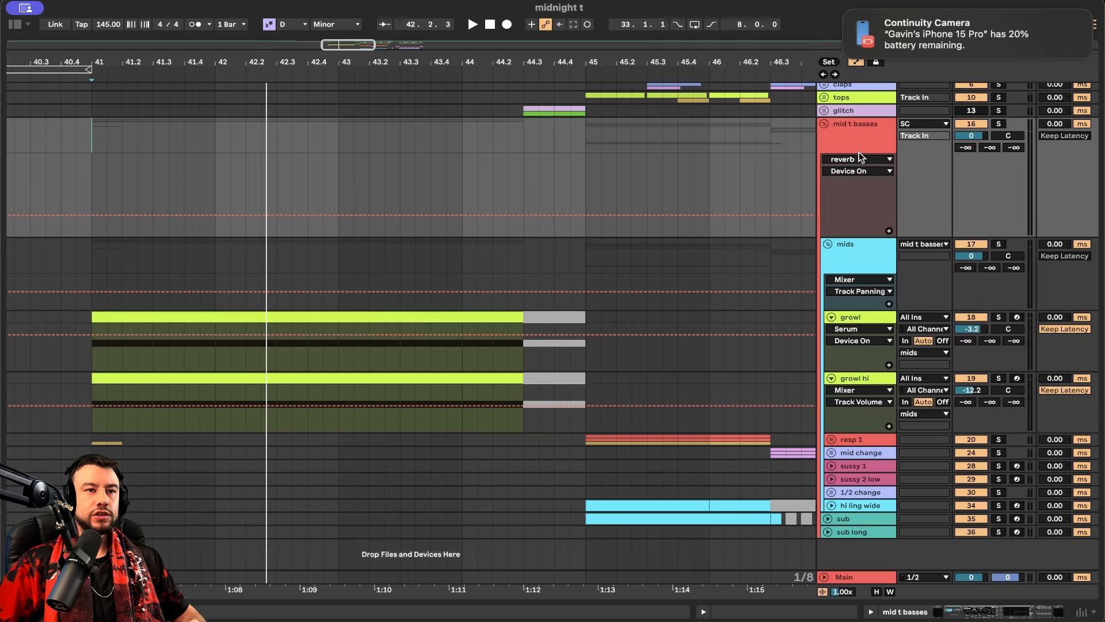
pyautogui.click(851, 520)
pyautogui.click(857, 270)
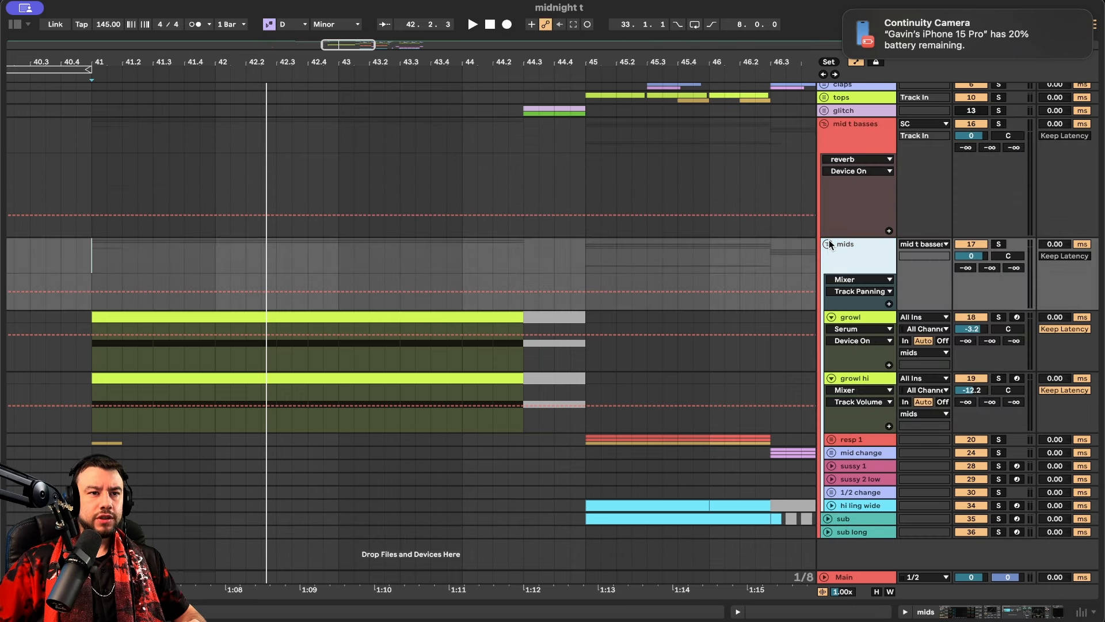
pyautogui.click(858, 322)
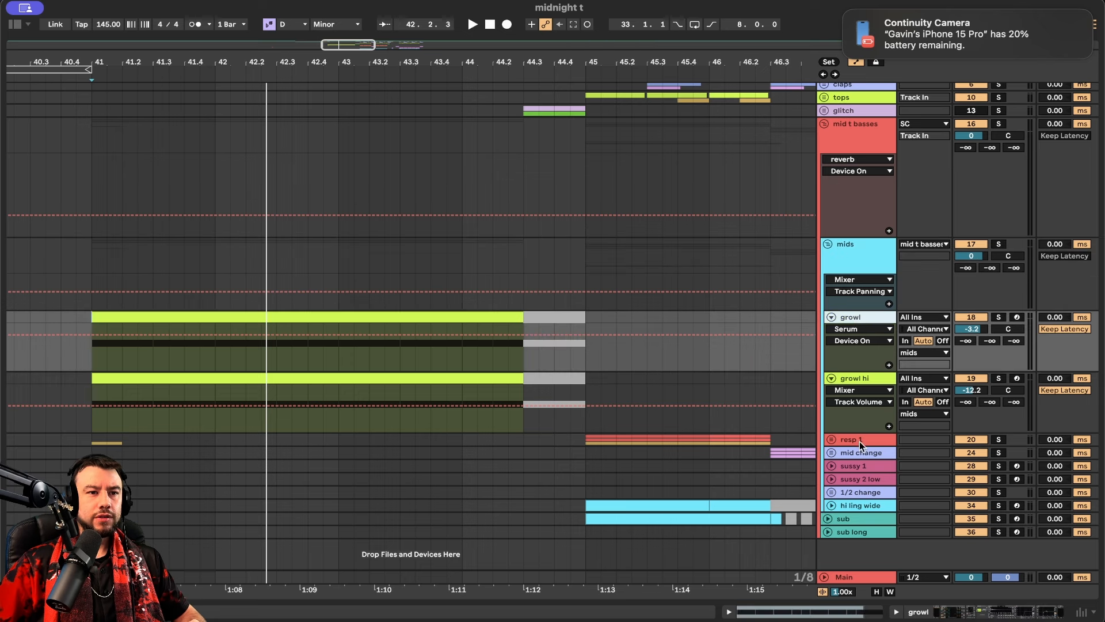
pyautogui.click(851, 507)
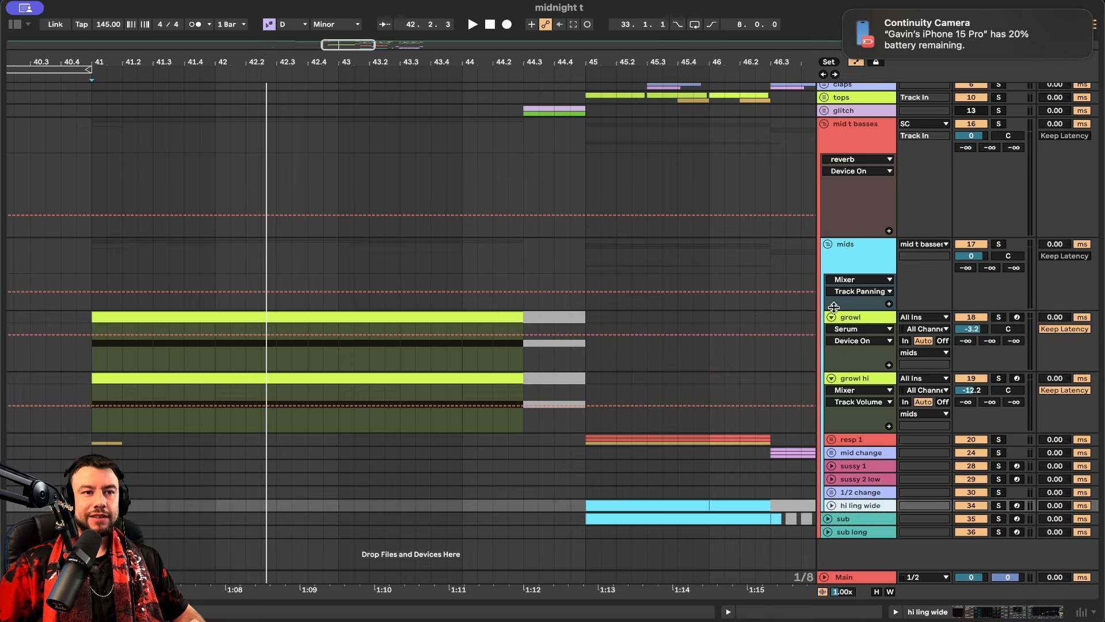
# Solo the growl track and play its clip, and solo growl hi to play that layer for comparison
pyautogui.click(851, 321)
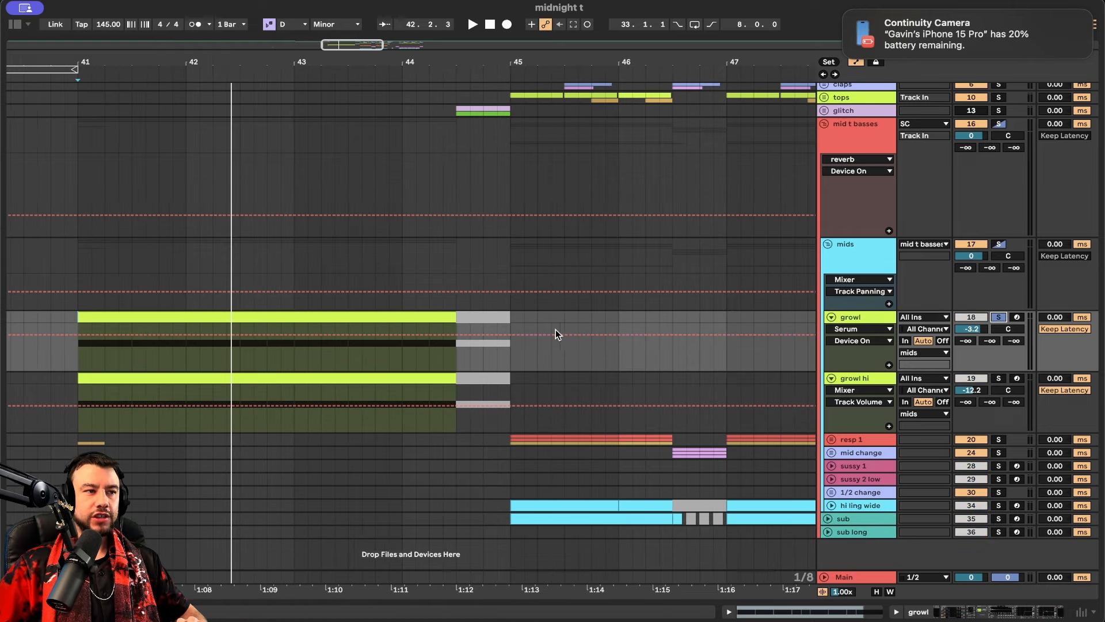
pyautogui.click(188, 314)
pyautogui.press('space')
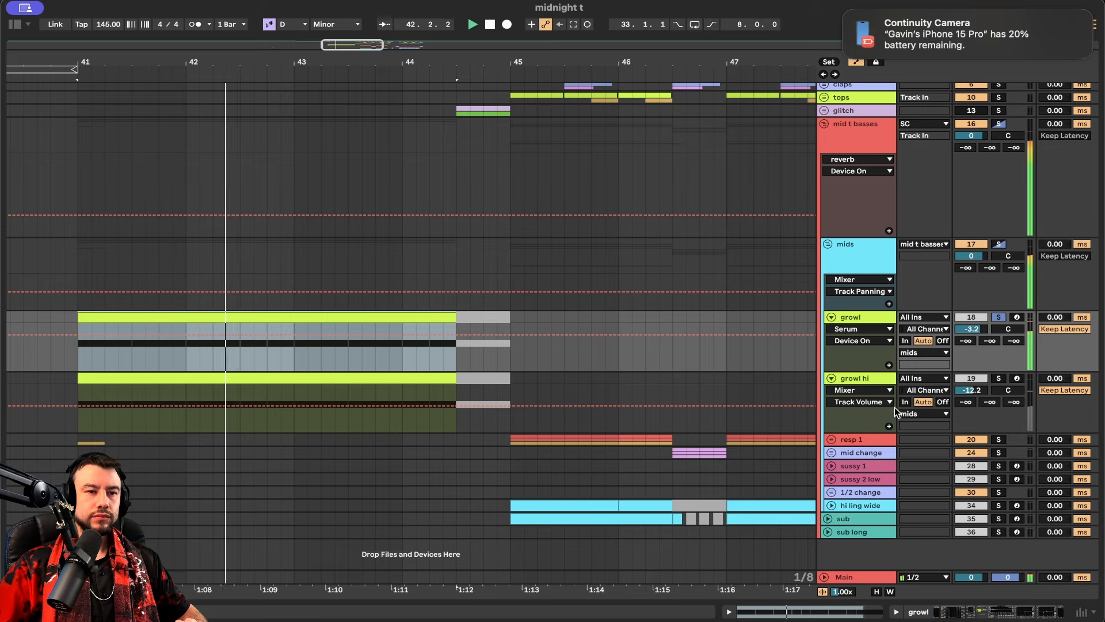
pyautogui.press('space')
pyautogui.click(1000, 379)
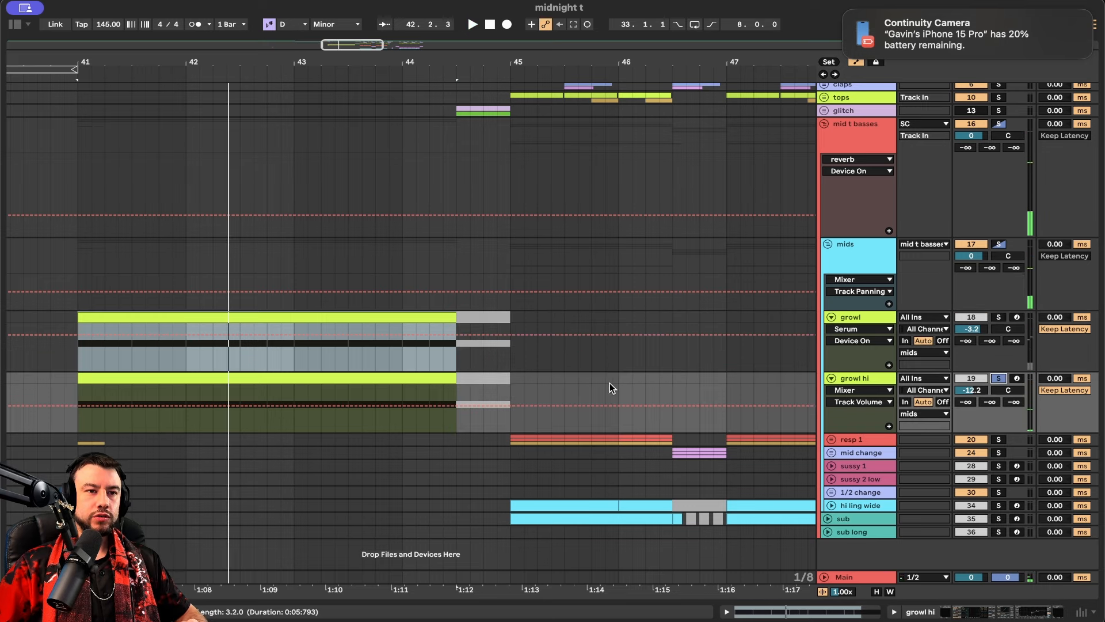
pyautogui.press('space')
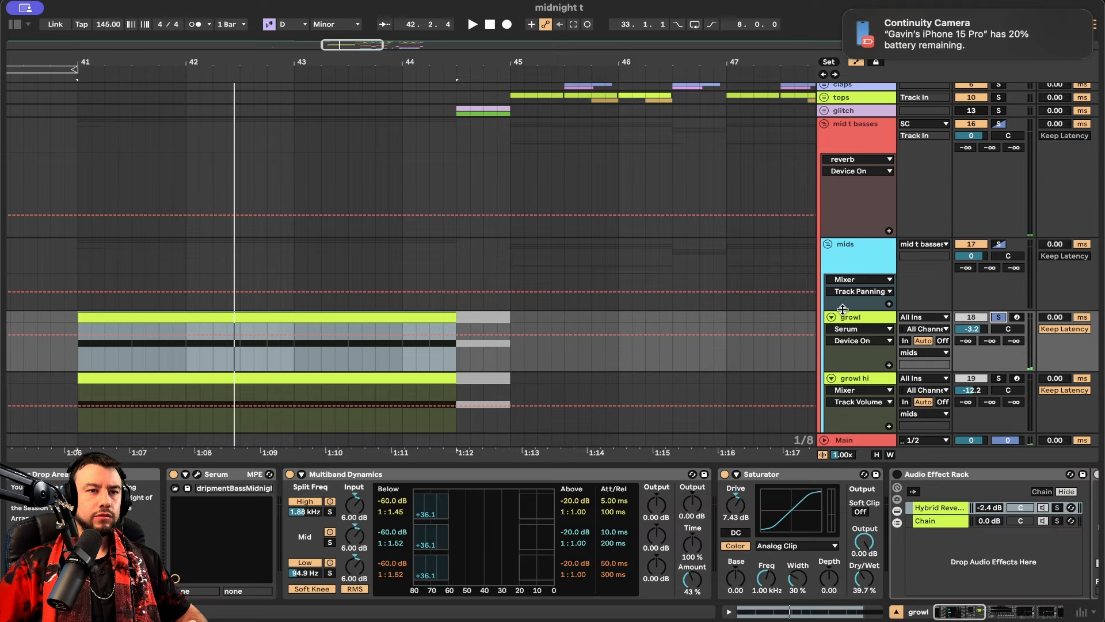
# Delete the audio effect rack containing the Hybrid Reverb from the growl track's device chain
pyautogui.click(846, 316)
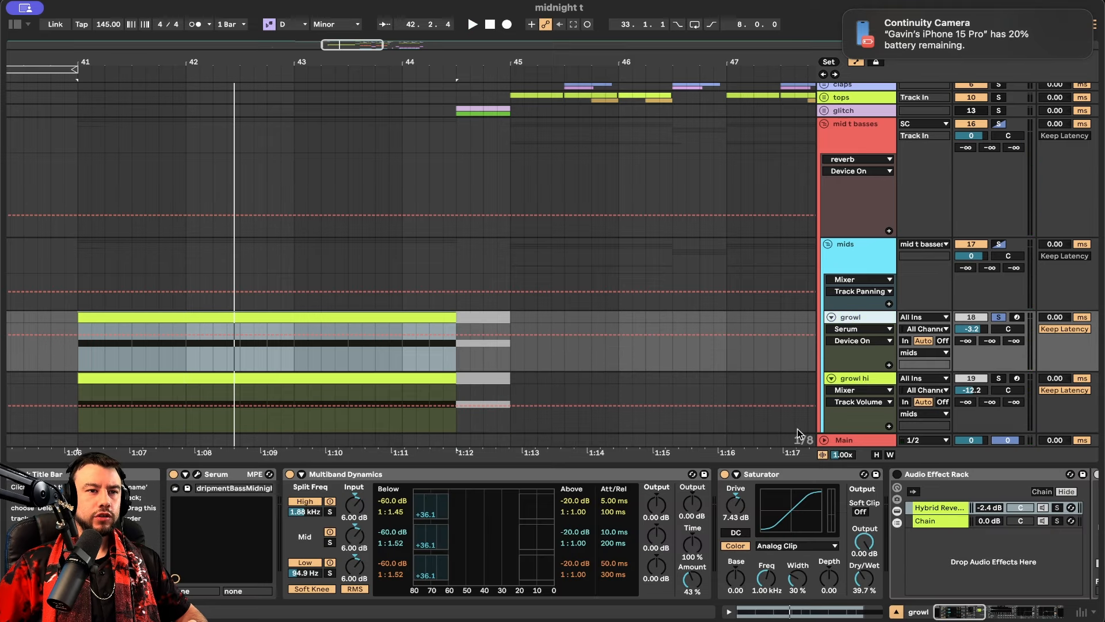
pyautogui.hscroll(5, 730, 536)
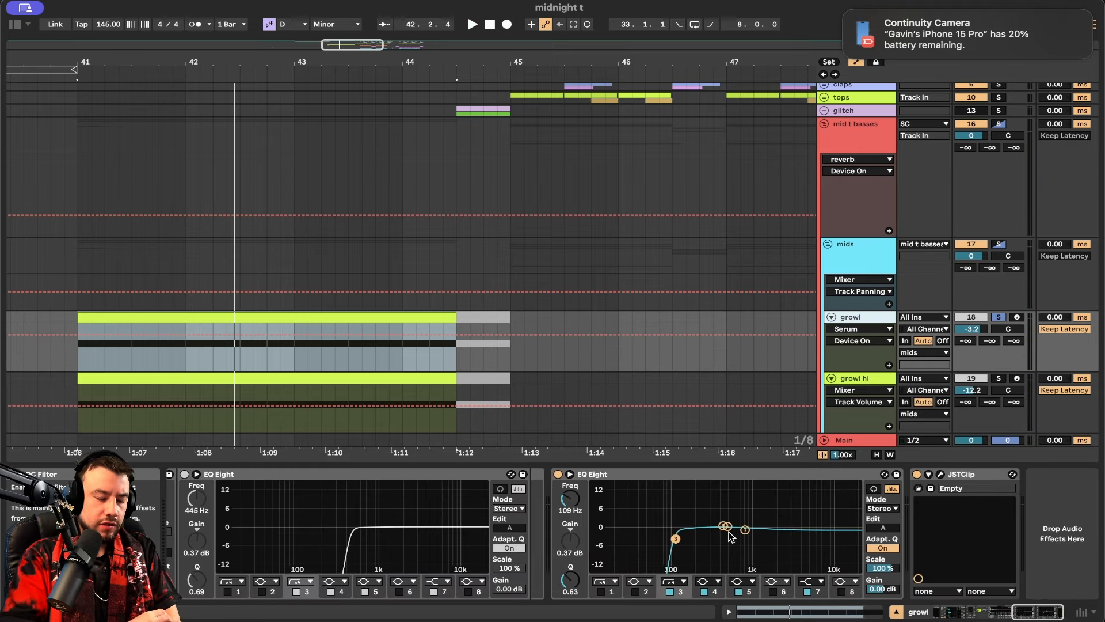
pyautogui.hscroll(-5, 730, 535)
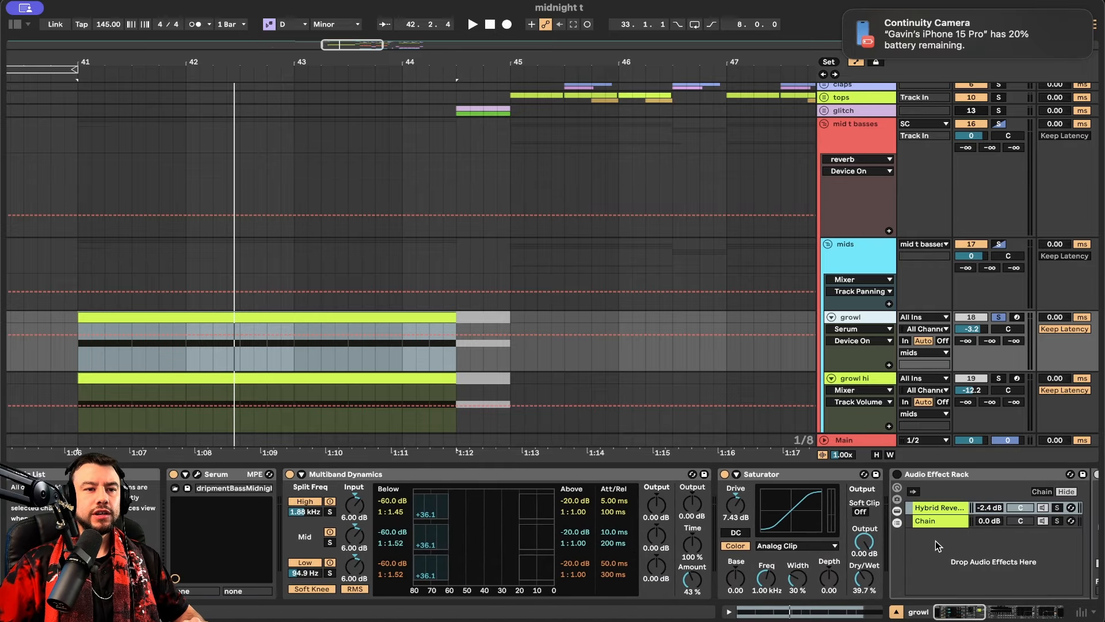
pyautogui.hscroll(5, 938, 544)
pyautogui.click(499, 483)
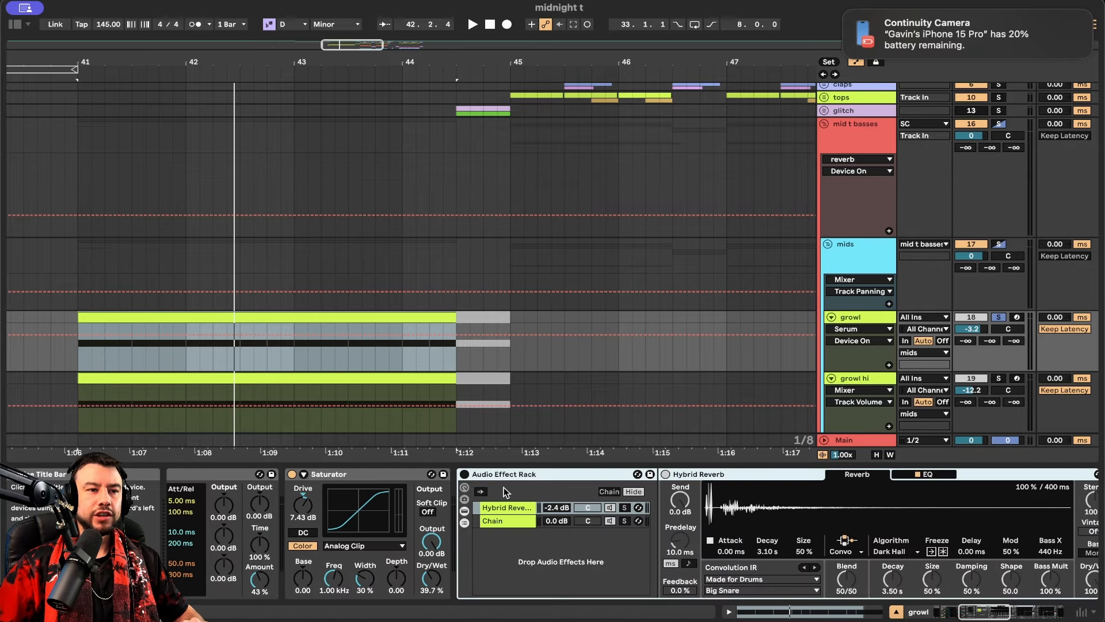
pyautogui.press('Delete')
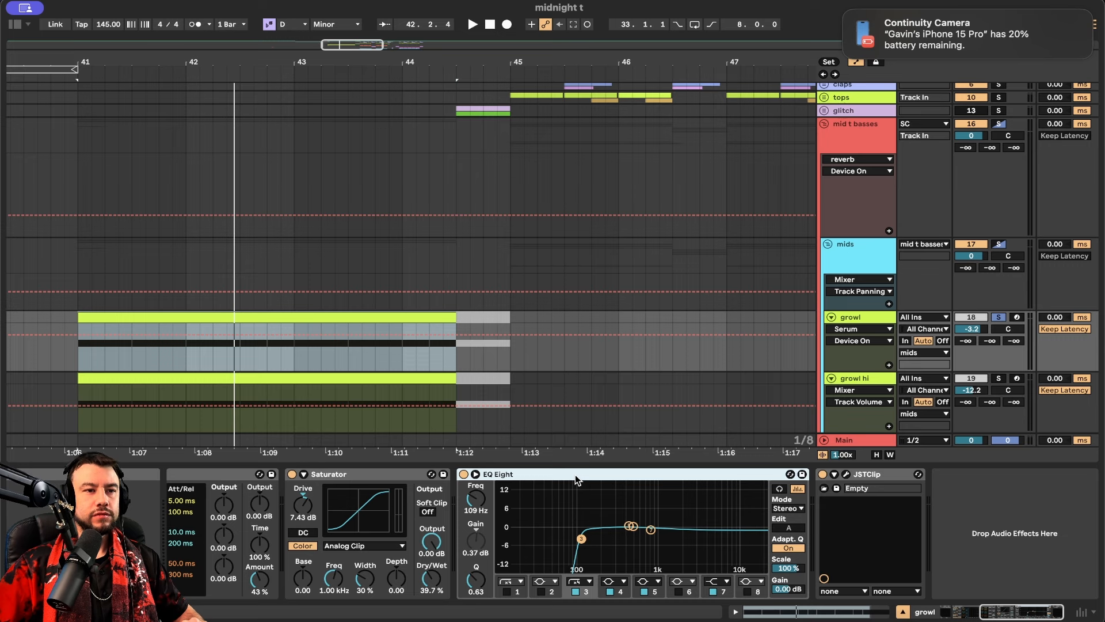
# Examine the growl track's Multiband Dynamics settings, from the high band's input gain to the overall Amount
pyautogui.hscroll(-3, 575, 475)
pyautogui.hscroll(-3, 575, 474)
pyautogui.click(506, 474)
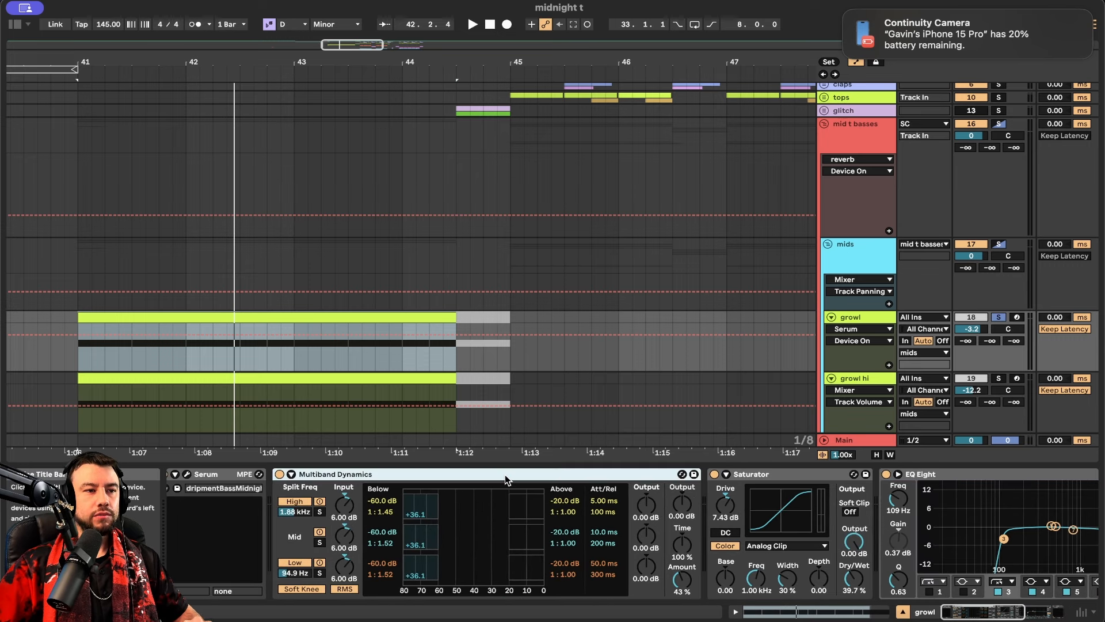
pyautogui.click(344, 505)
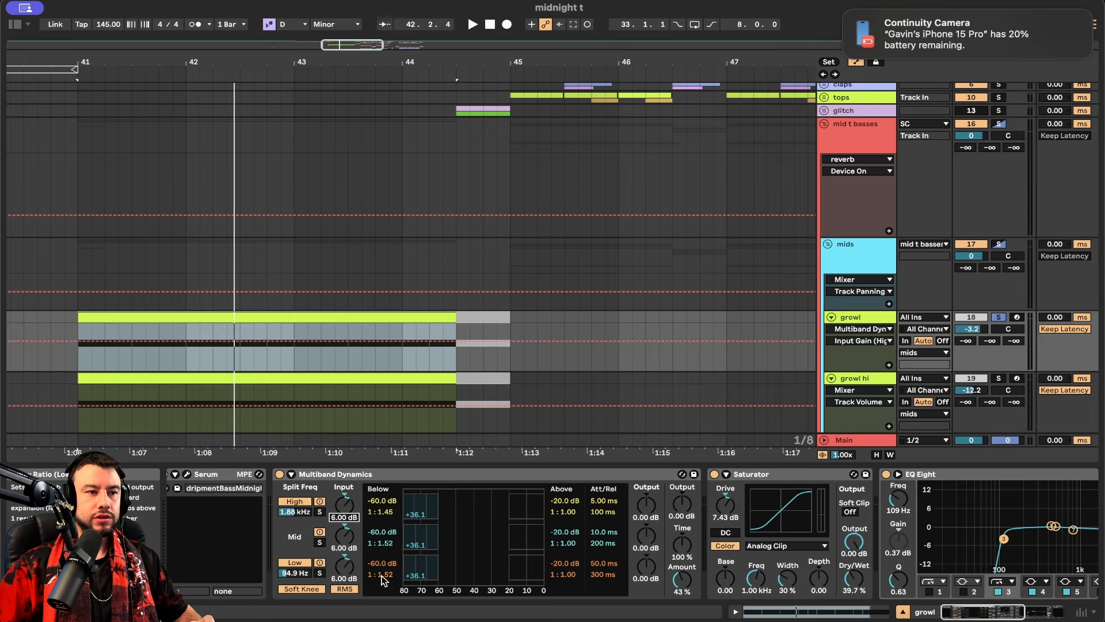
pyautogui.hscroll(3, 346, 549)
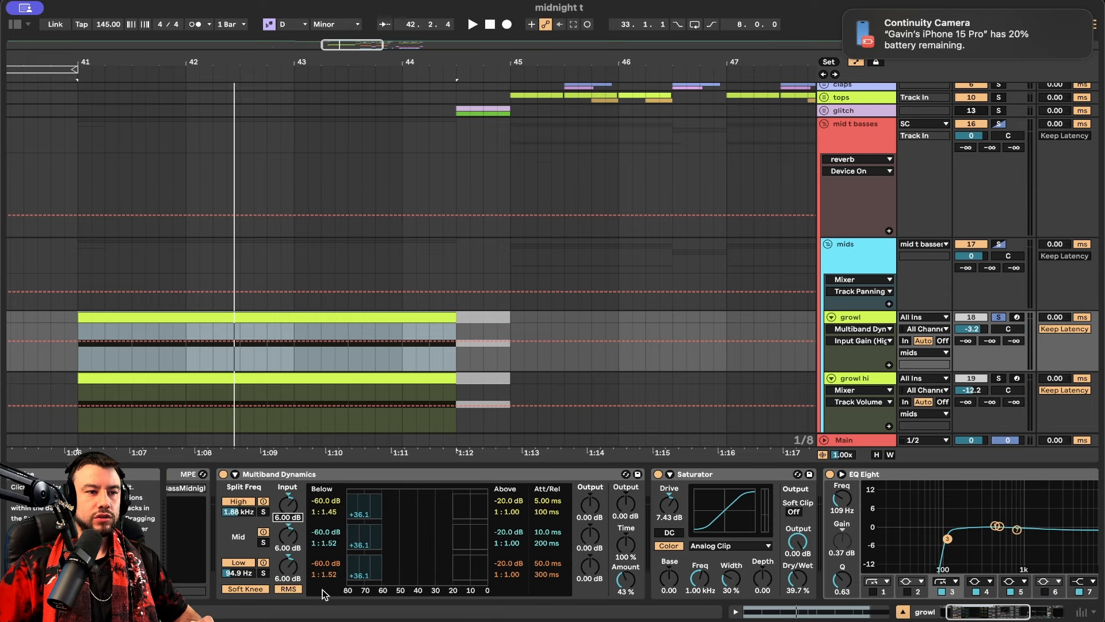
pyautogui.hscroll(4, 323, 593)
pyautogui.click(545, 591)
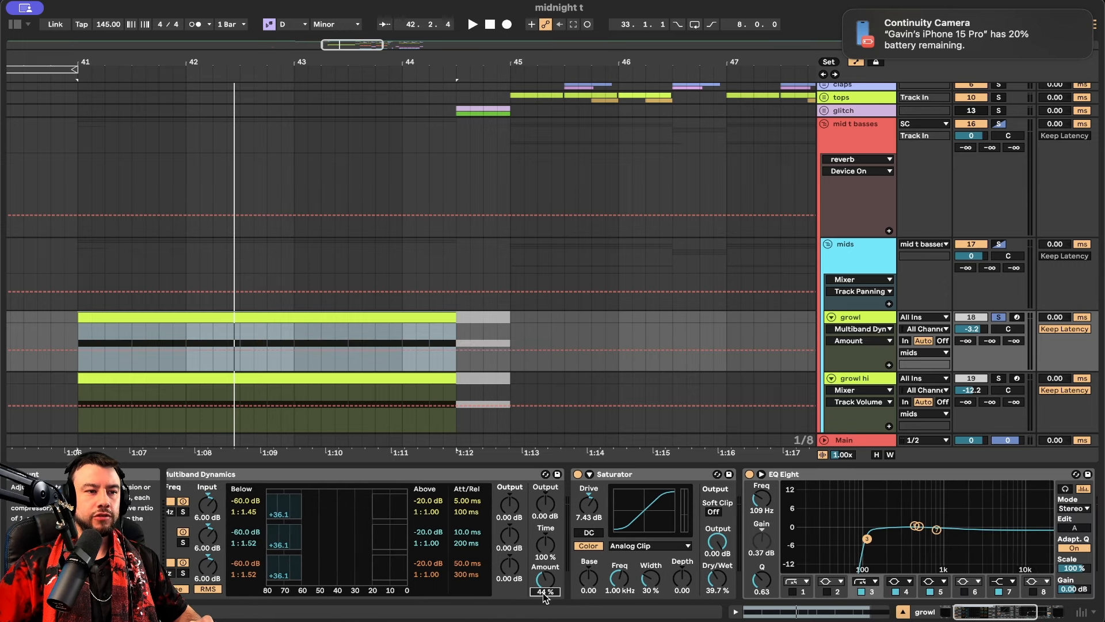
pyautogui.click(546, 581)
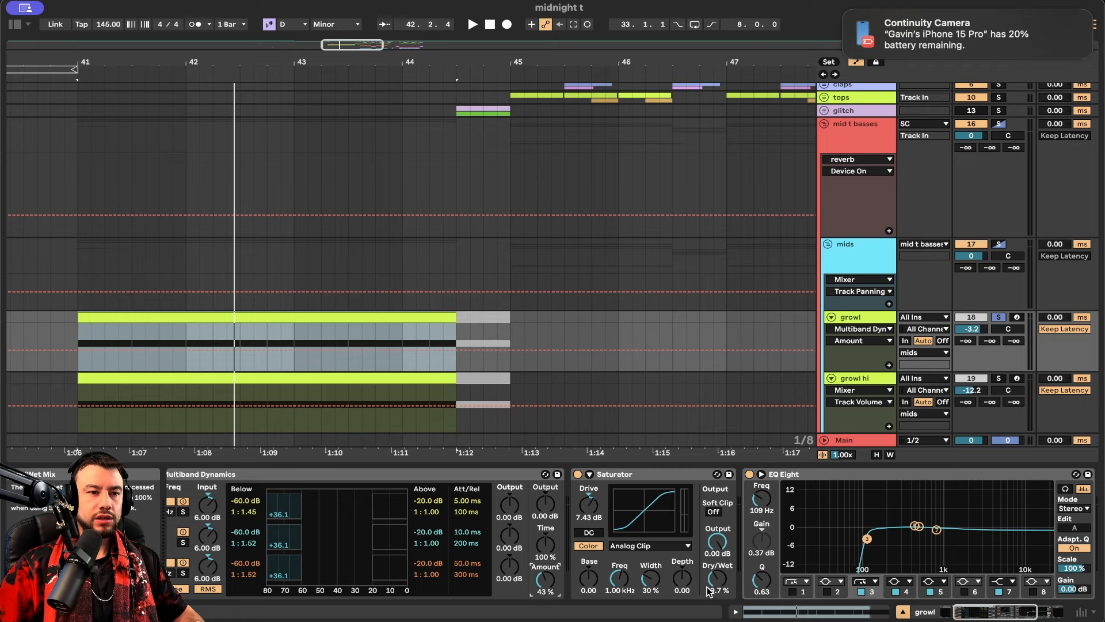
# Set the low-cut band's Q to 0.66 in growl's EQ Eight, and view the JSTClip window before closing it
pyautogui.hscroll(10, 715, 587)
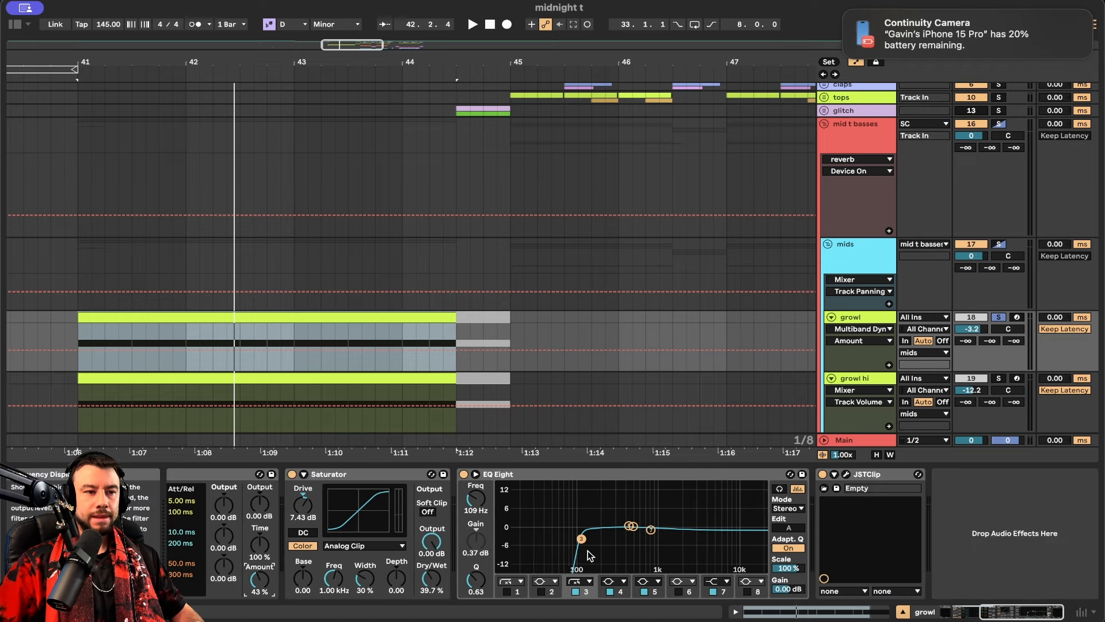
pyautogui.click(475, 503)
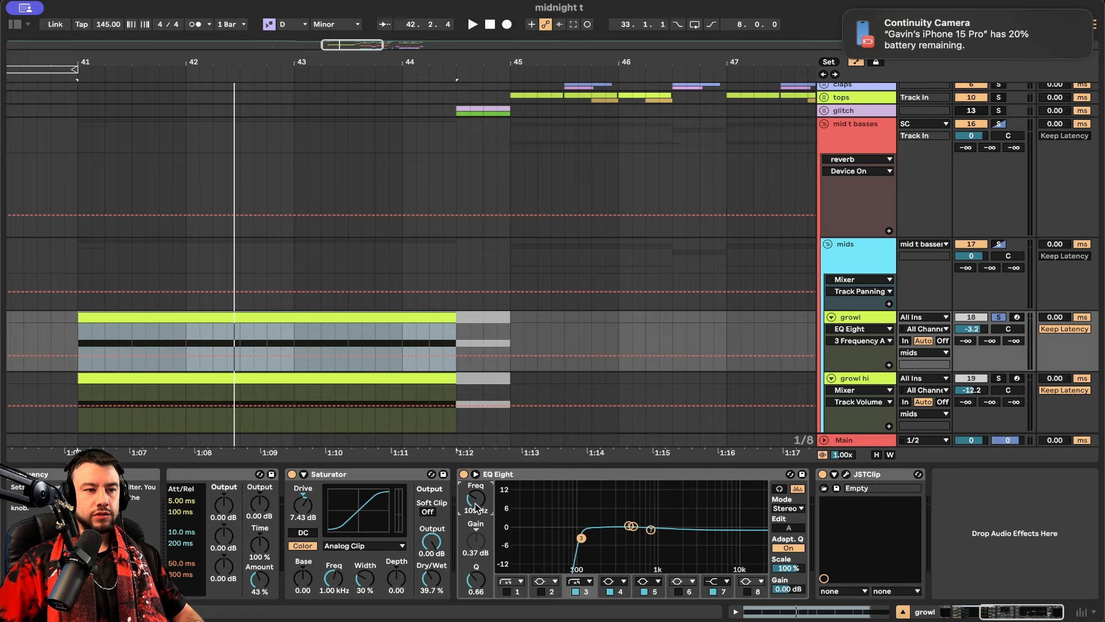
pyautogui.hscroll(-2, 613, 556)
pyautogui.click(907, 474)
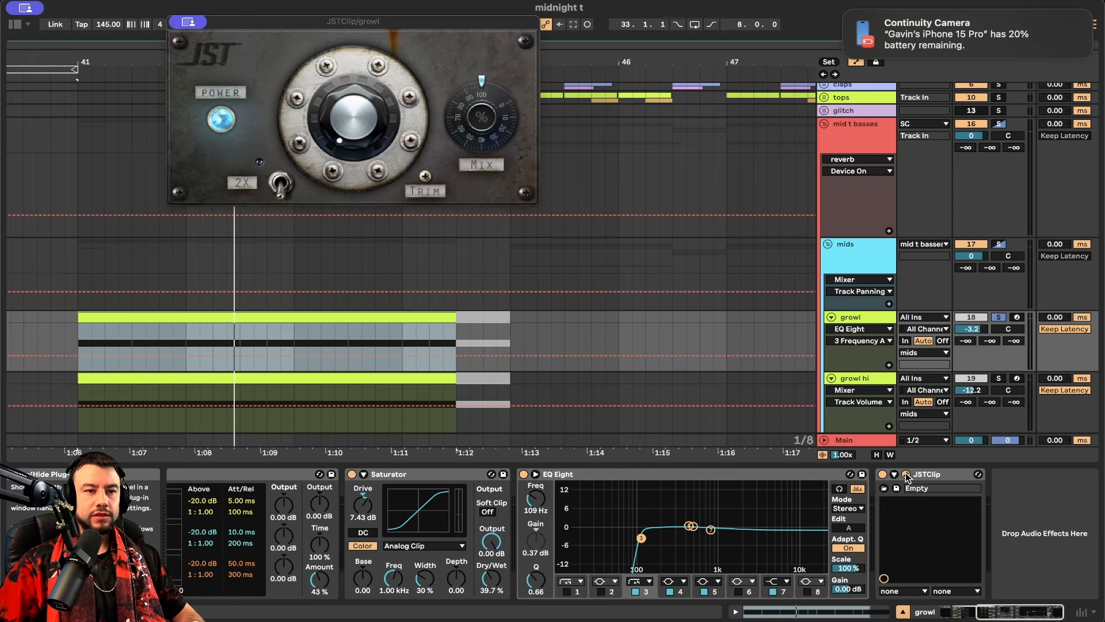
pyautogui.moveTo(184, 22)
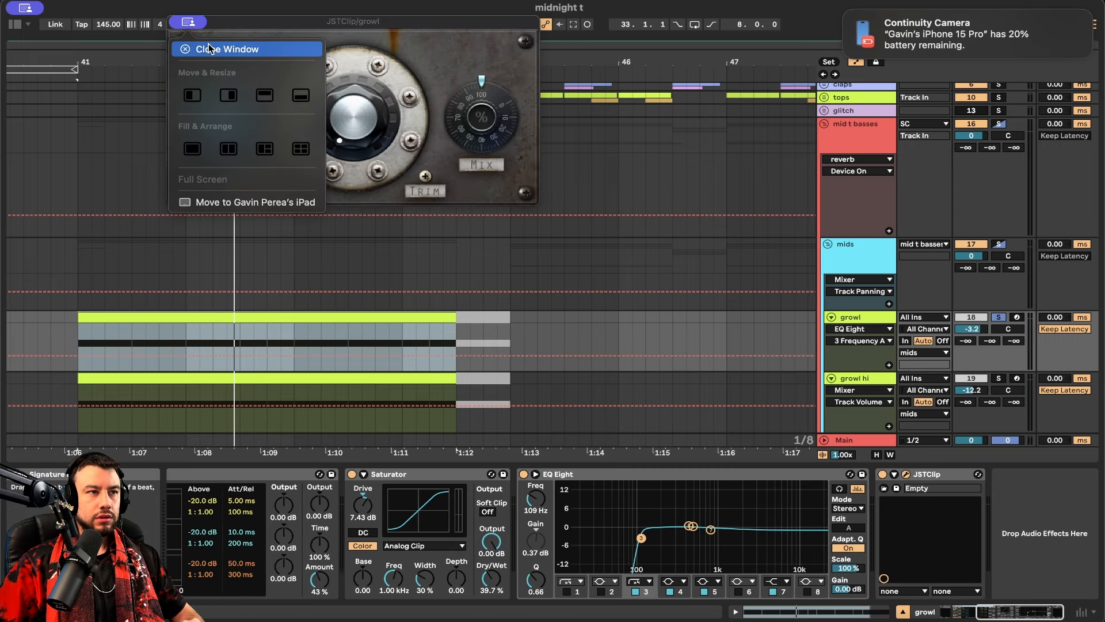
pyautogui.click(230, 46)
# Review the growl track's device chain and view its Serum patch, and open the Serum patch on growl hi
pyautogui.hscroll(-13, 471, 532)
pyautogui.hscroll(13, 759, 505)
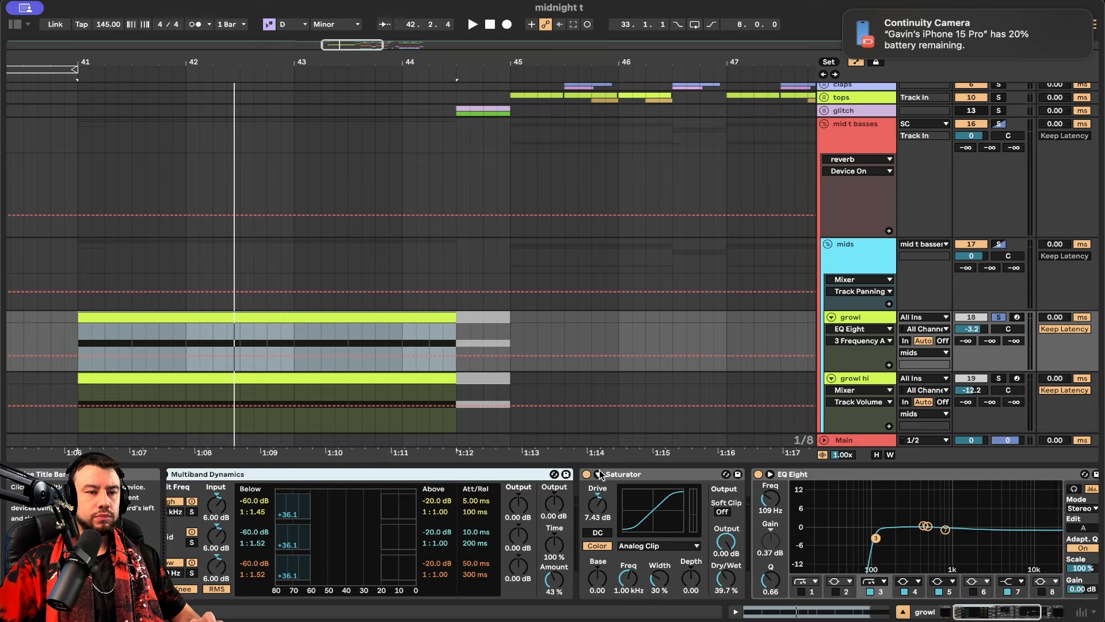
pyautogui.hscroll(-13, 398, 482)
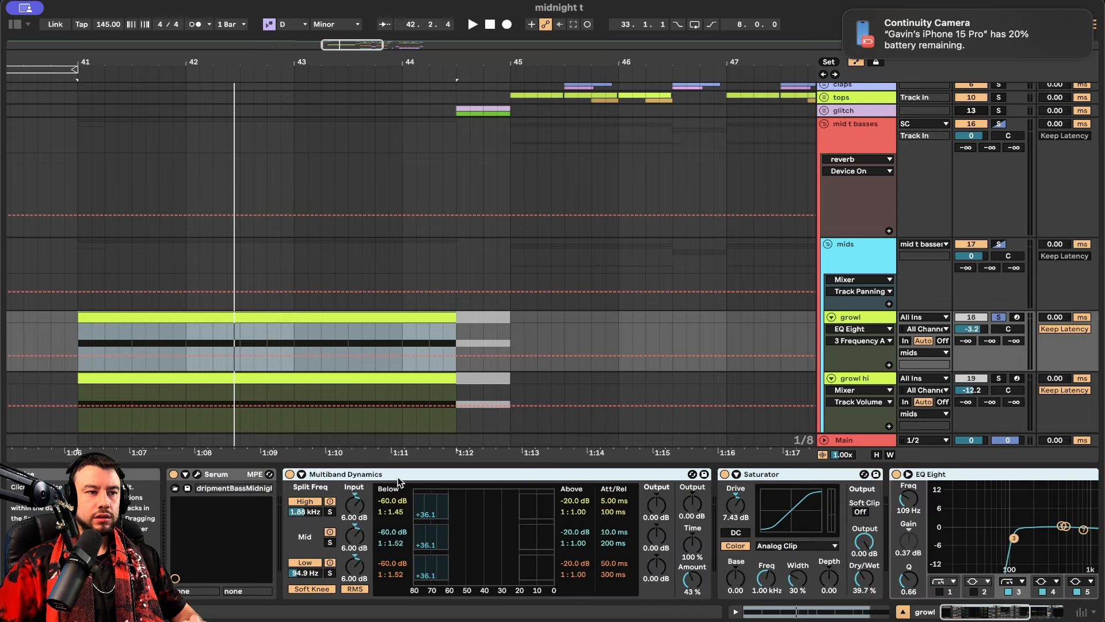
pyautogui.click(207, 474)
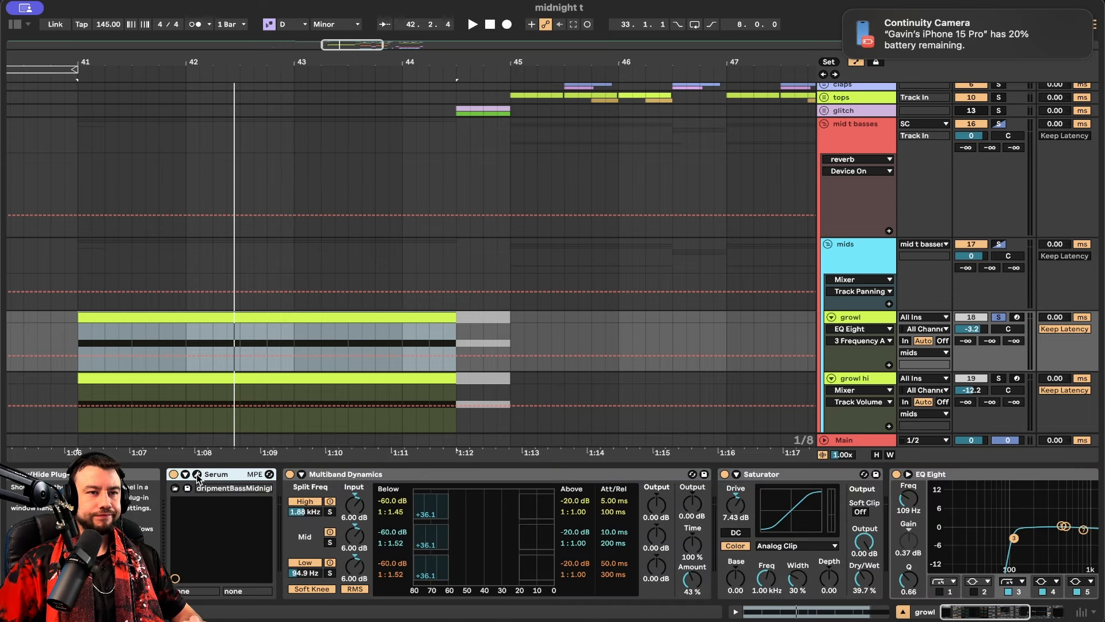
pyautogui.click(197, 474)
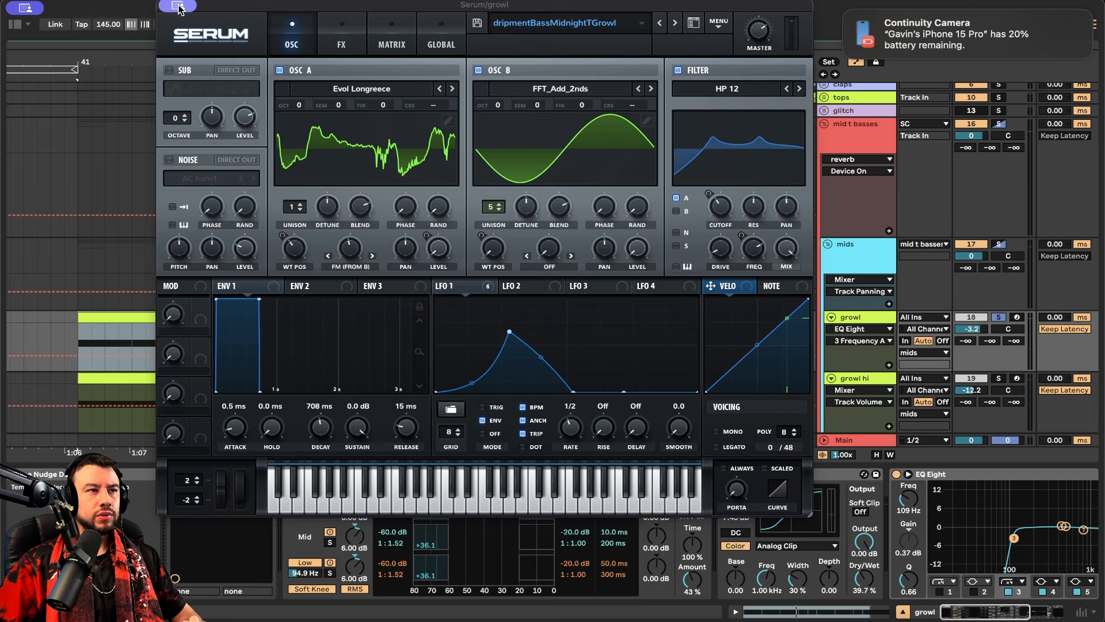
pyautogui.click(197, 475)
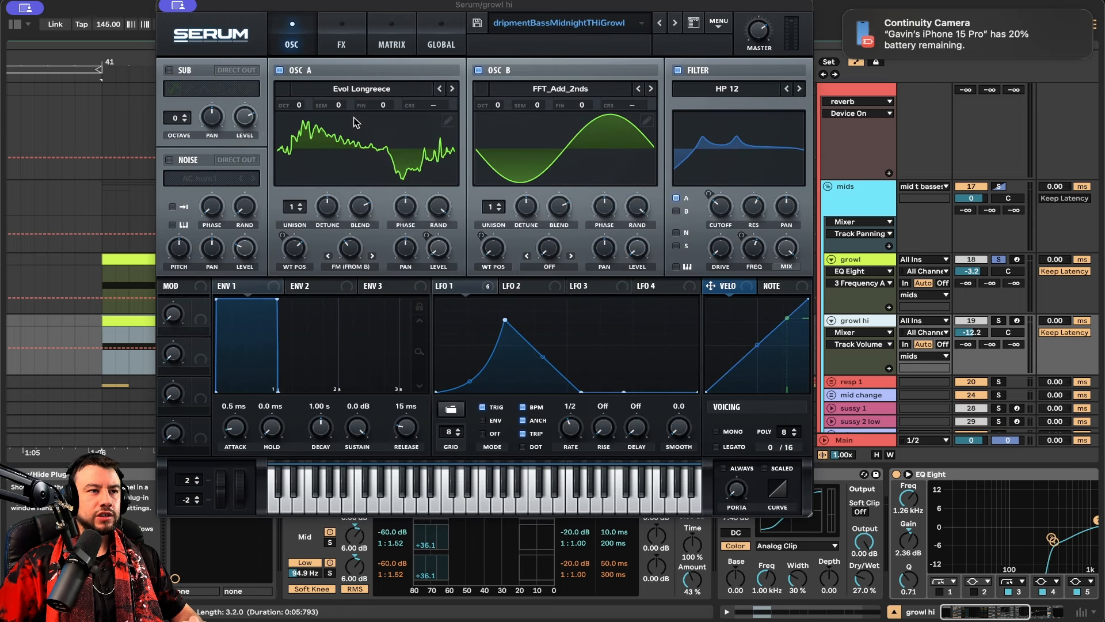
# Show where oscillator A's Evol Longreece wavetable sits among Serum's Digital wavetables, and leave the selection as it is
pyautogui.click(354, 92)
pyautogui.moveTo(346, 140)
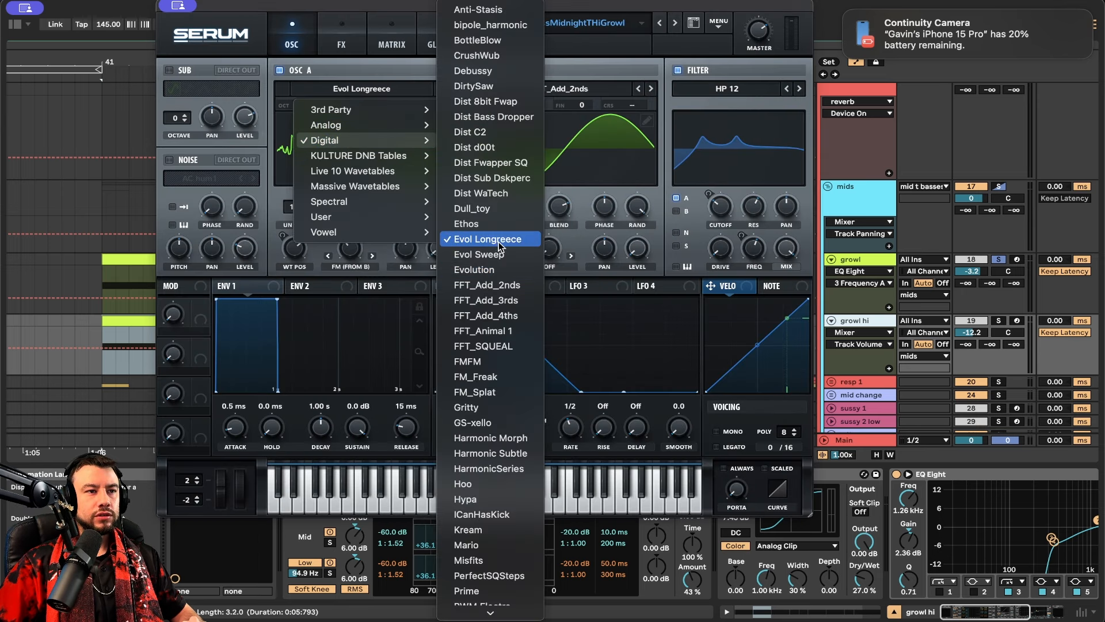
pyautogui.click(259, 5)
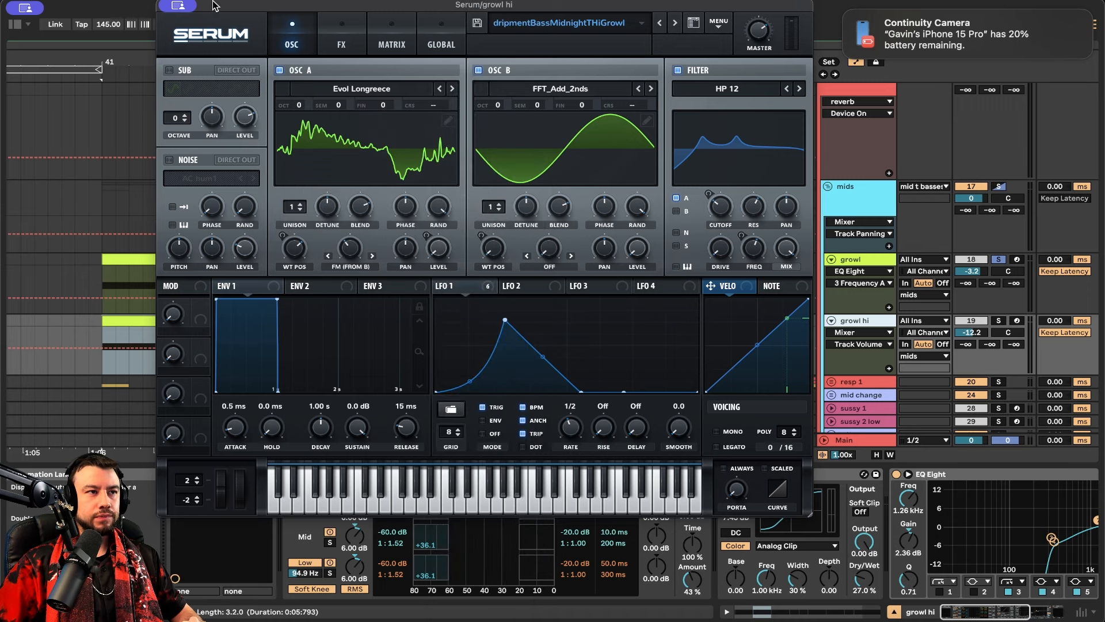
pyautogui.click(179, 5)
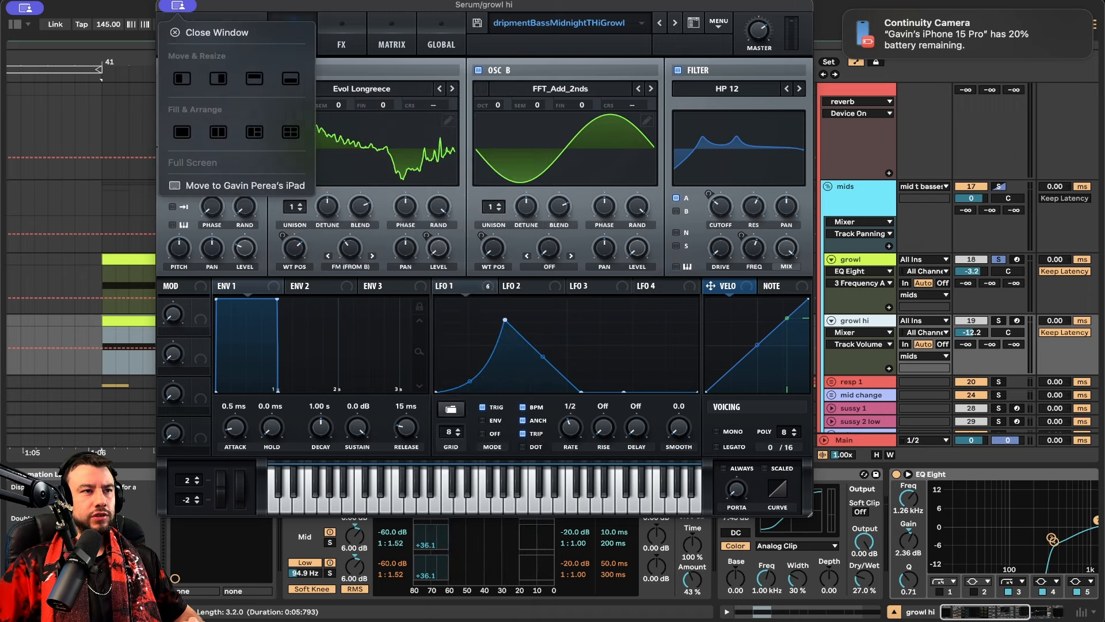
pyautogui.click(293, 4)
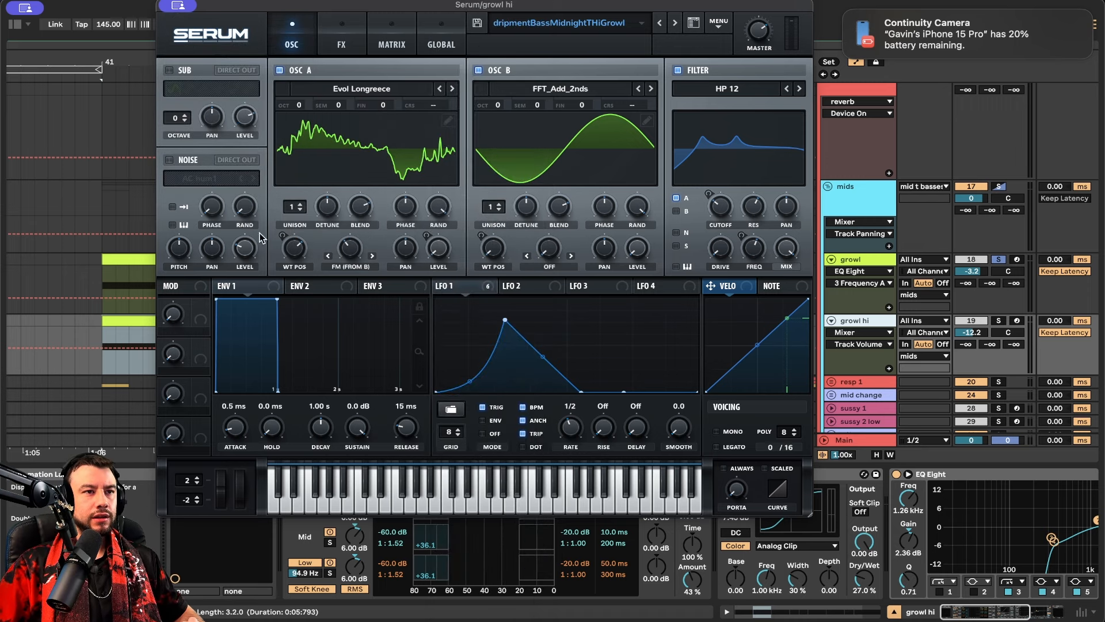
# Show where oscillator B's FFT_Add_2nds wavetable sits among Serum's Digital wavetables, and examine the LFO 1 modulation targets
pyautogui.click(561, 89)
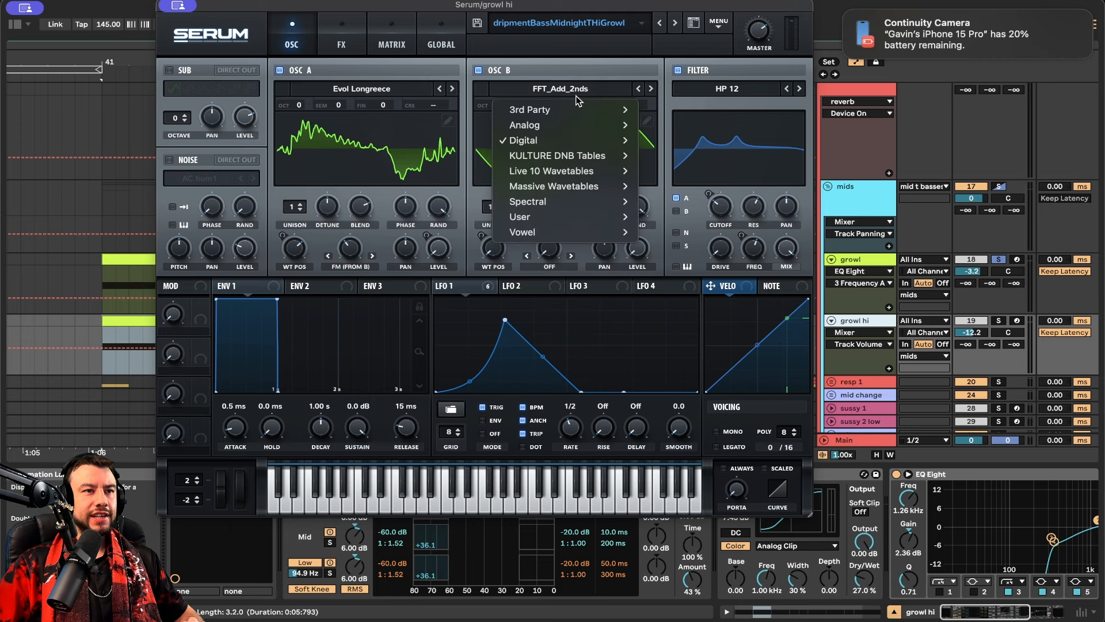
pyautogui.moveTo(621, 141)
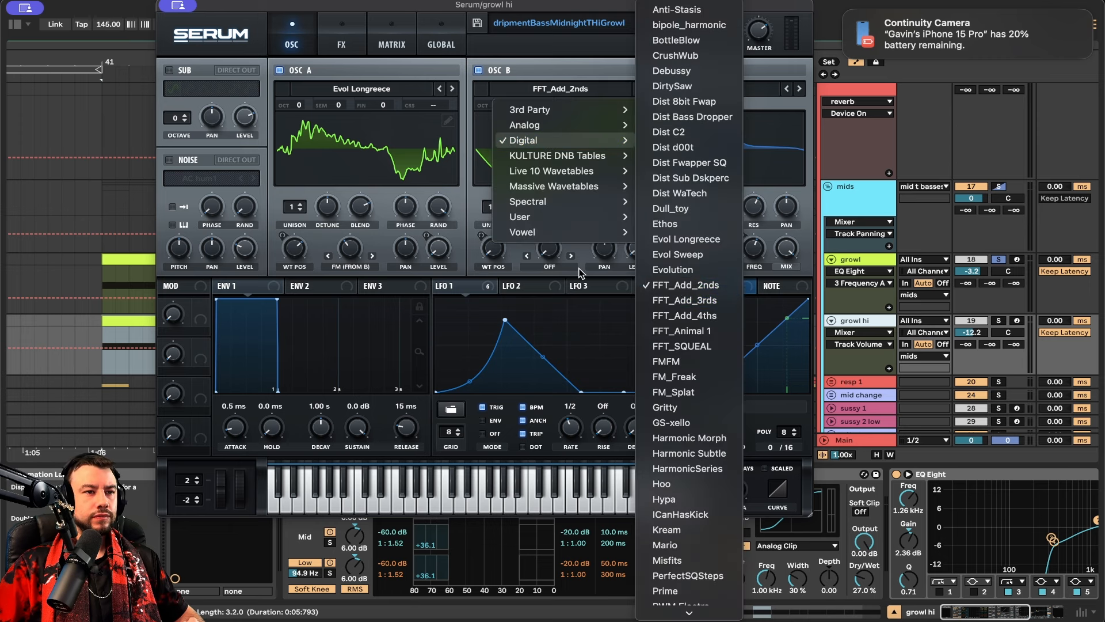
pyautogui.click(529, 139)
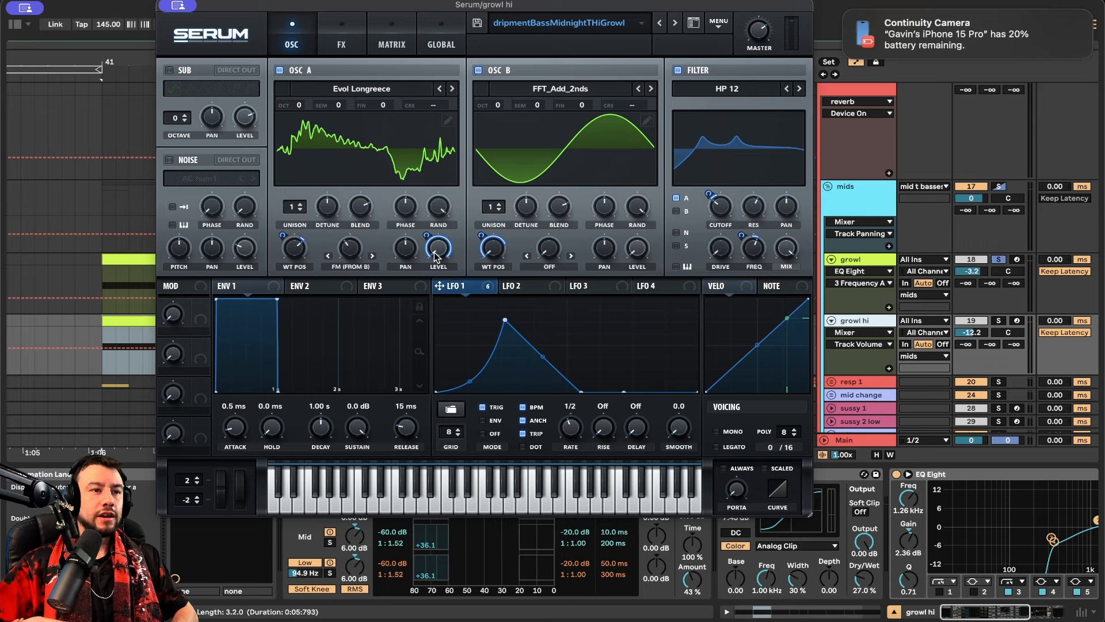
# Examine the HP 12 filter and LFO 1 modulation in growl hi's Serum patch while playing the section
pyautogui.moveTo(436, 257)
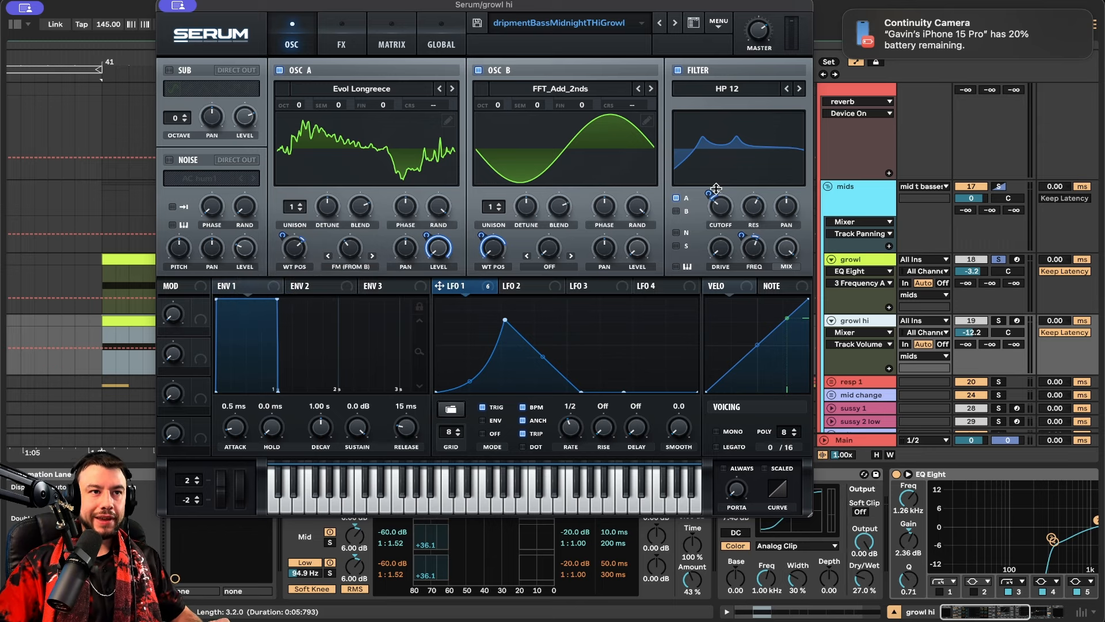
pyautogui.moveTo(723, 206)
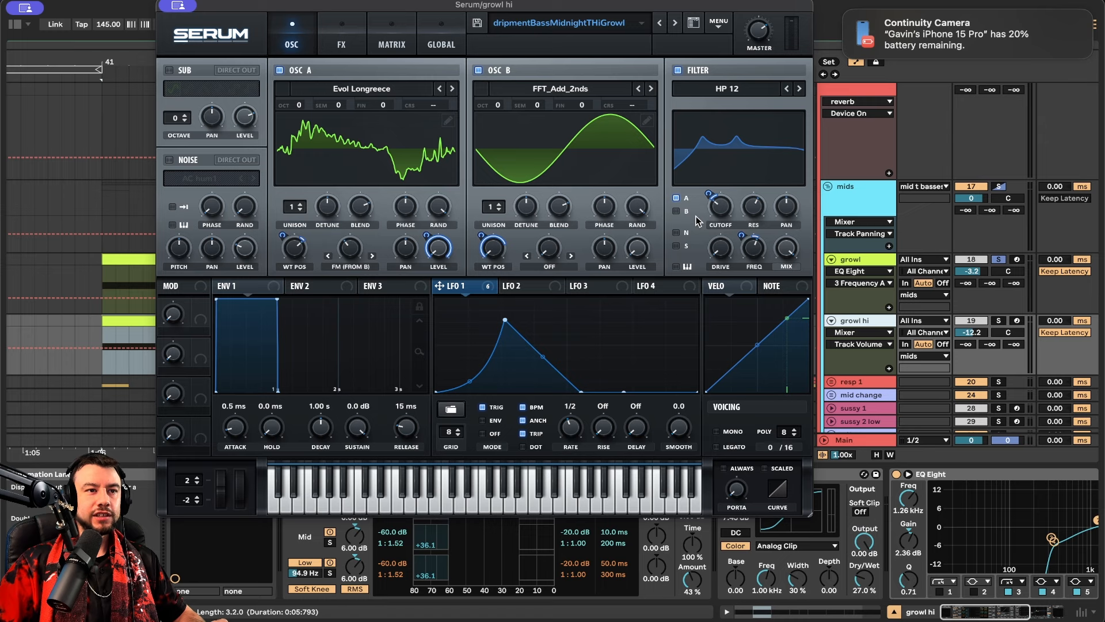
pyautogui.click(721, 71)
pyautogui.click(721, 77)
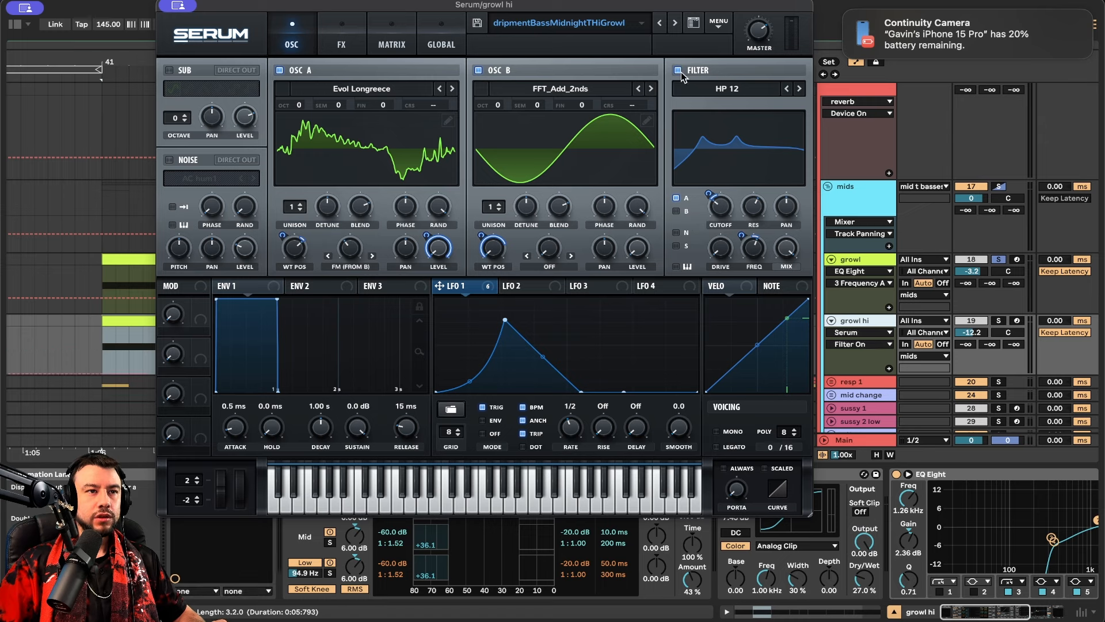
pyautogui.click(719, 212)
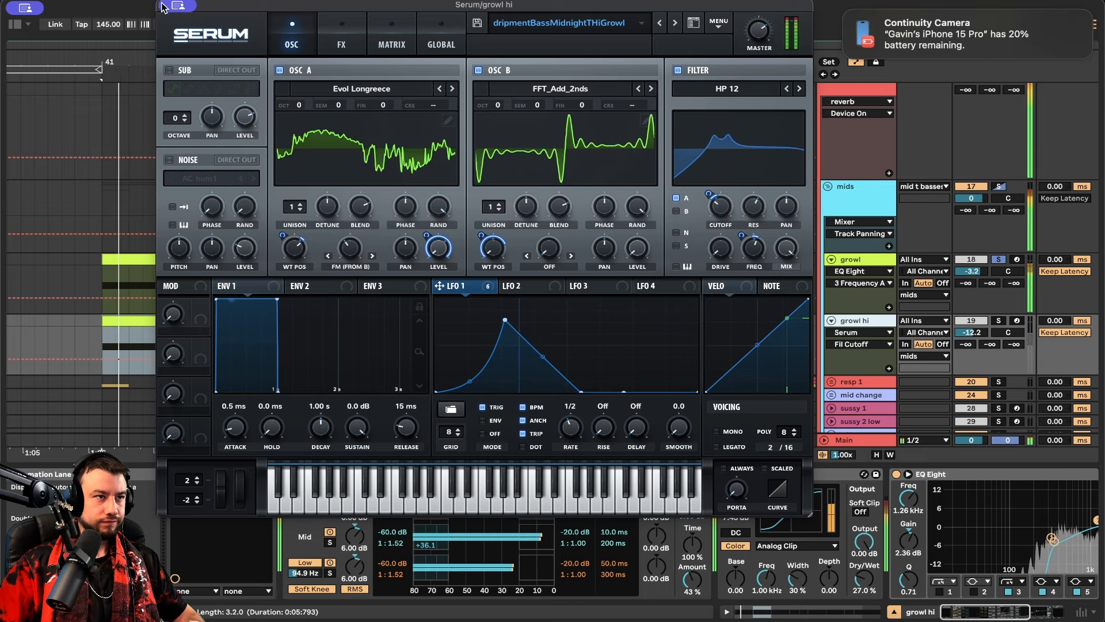
pyautogui.moveTo(171, 9)
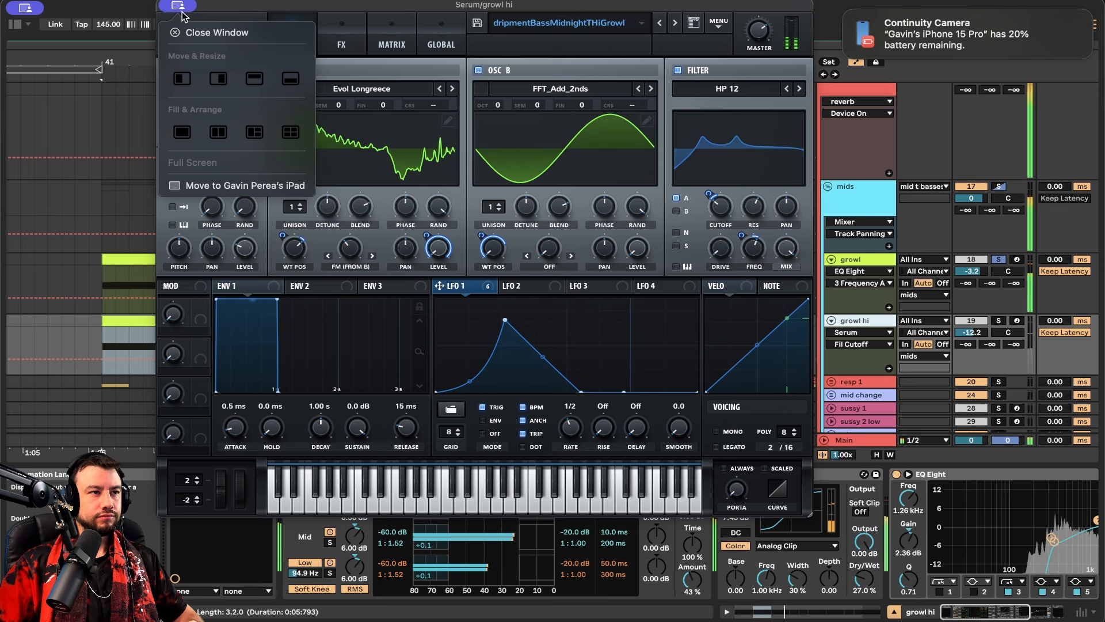
# Review the effects chain of growl hi's Serum patch during playback, and close the plugin window
pyautogui.click(341, 44)
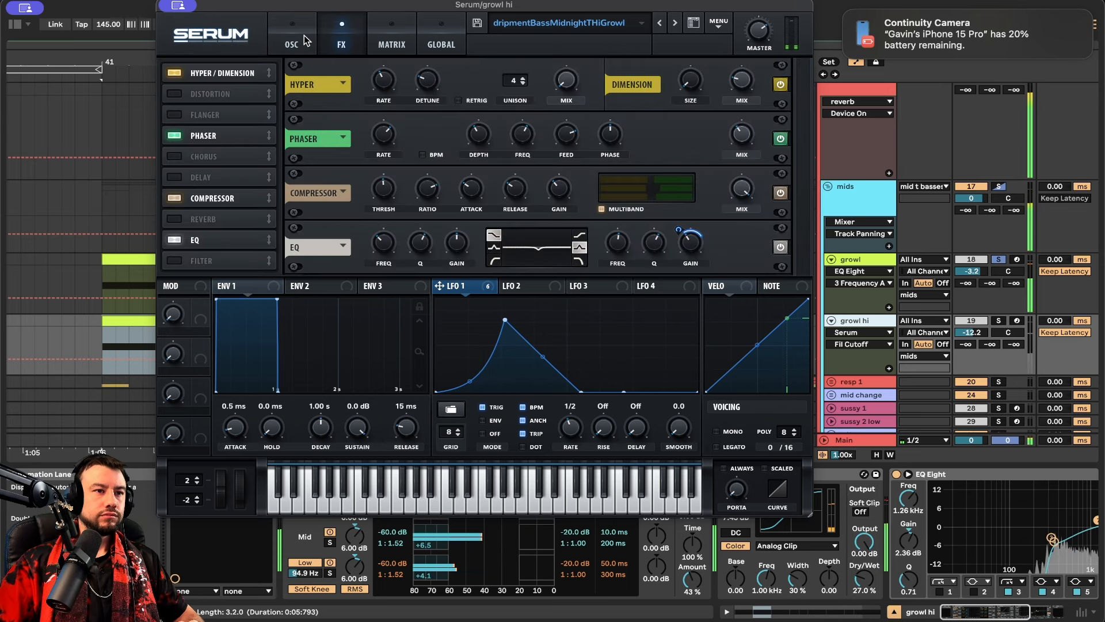
pyautogui.click(300, 35)
pyautogui.click(328, 34)
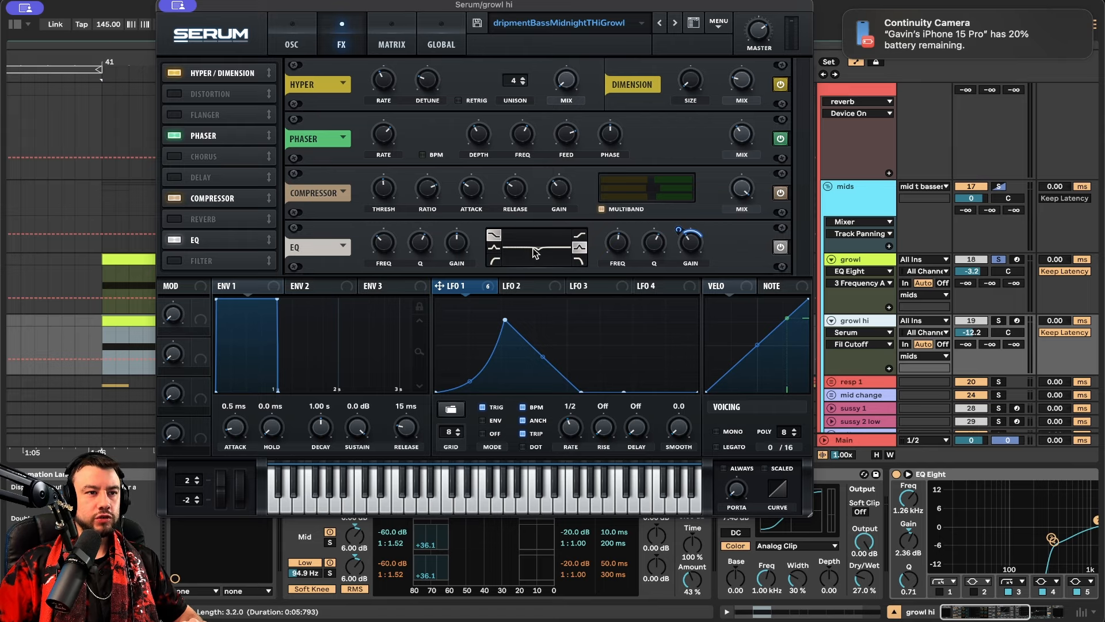
pyautogui.press('space')
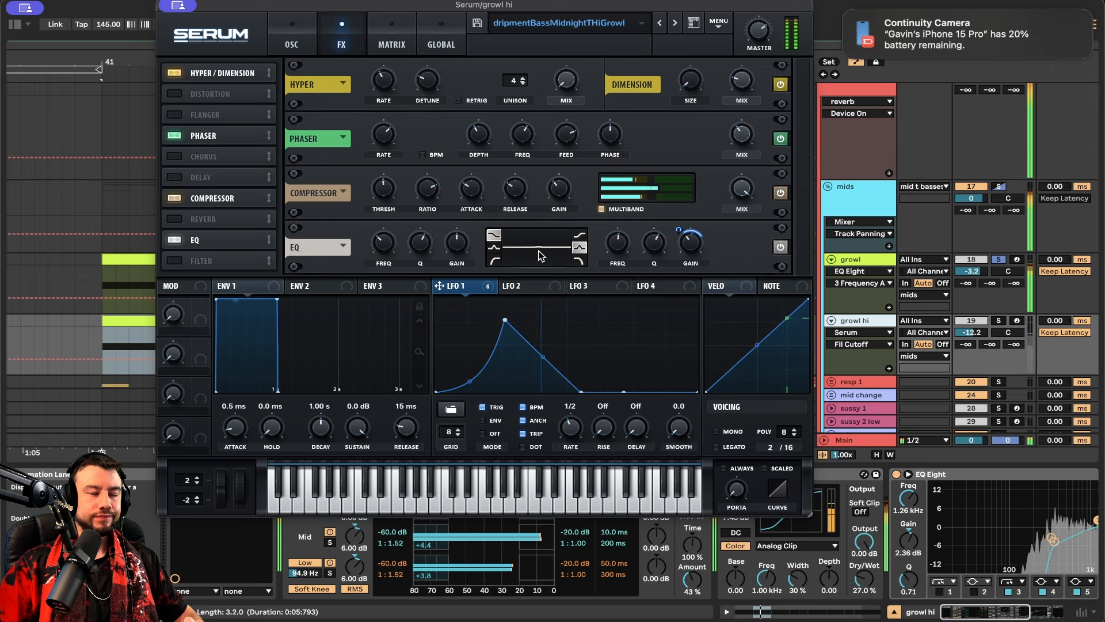
pyautogui.click(292, 45)
# Insert a new MIDI track below growl, find Serum in the browser and load it on that track
pyautogui.click(864, 266)
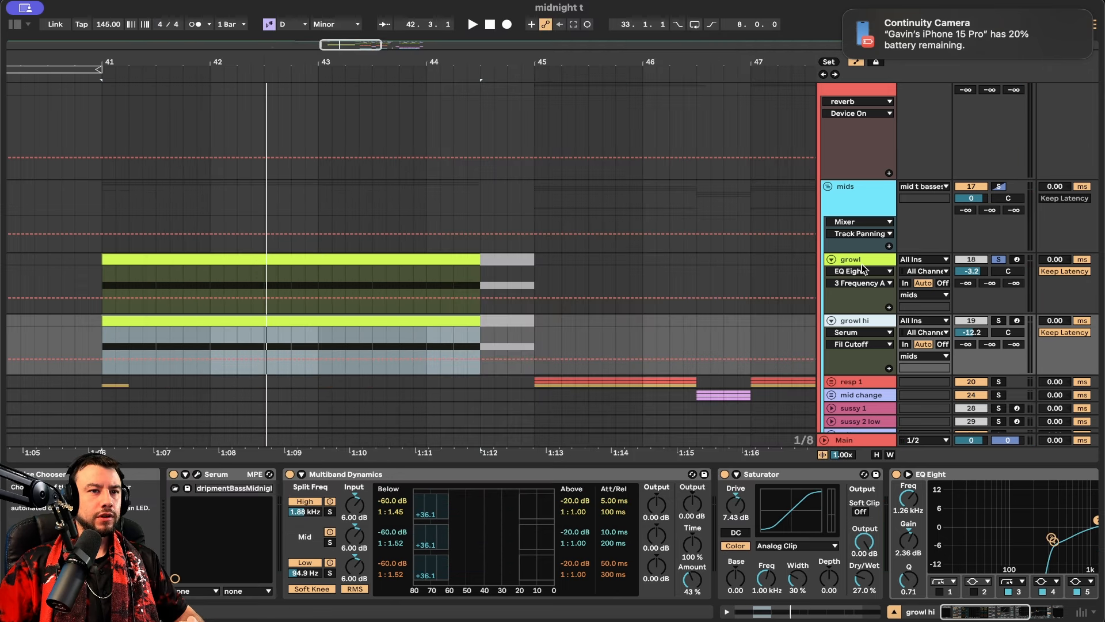
pyautogui.press('super+shift+t')
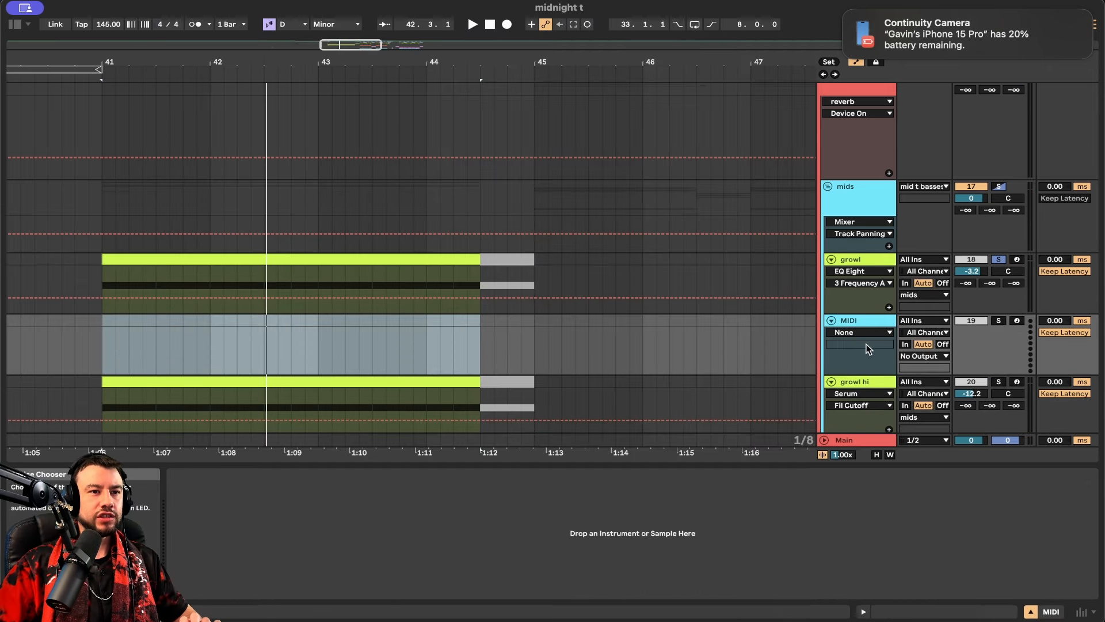
pyautogui.press('super+alt+b')
pyautogui.press('super+f')
pyautogui.write('serum')
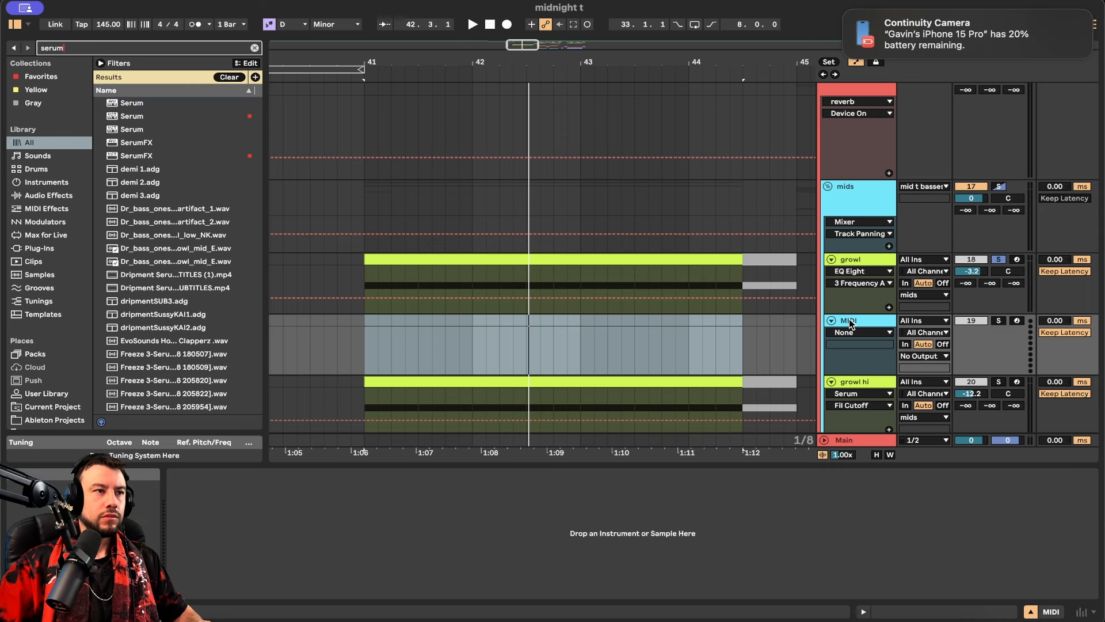
pyautogui.click(185, 117)
pyautogui.moveTo(703, 380); pyautogui.dragTo(414, 500)
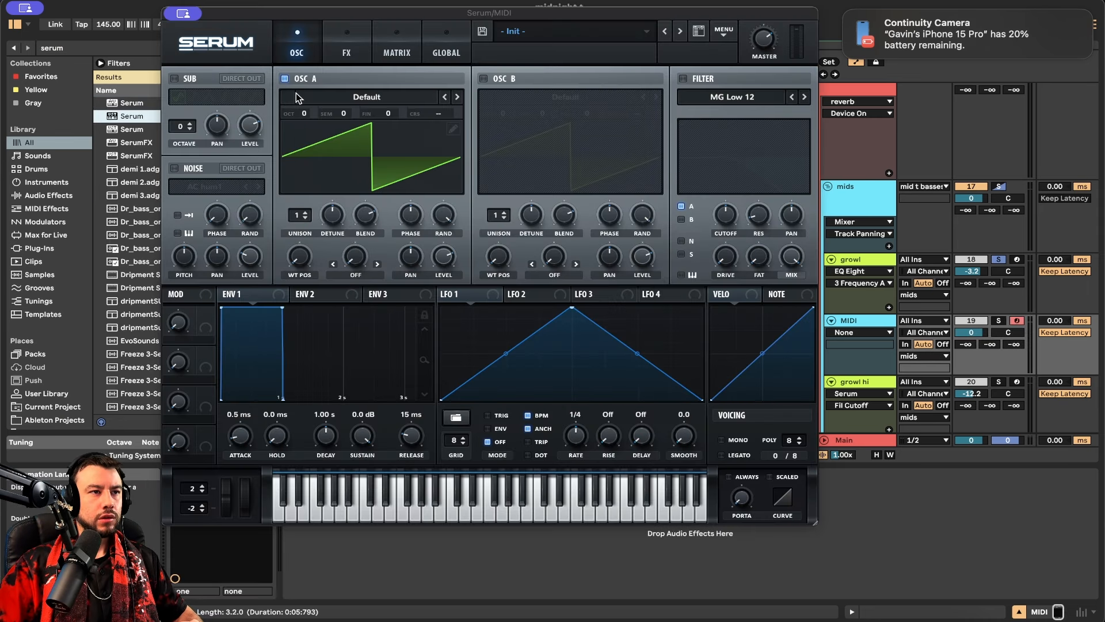
# Set up oscillator A with the Digital wavetable Evol Longreece, a higher wavetable position and FM (from B) warp
pyautogui.click(299, 97)
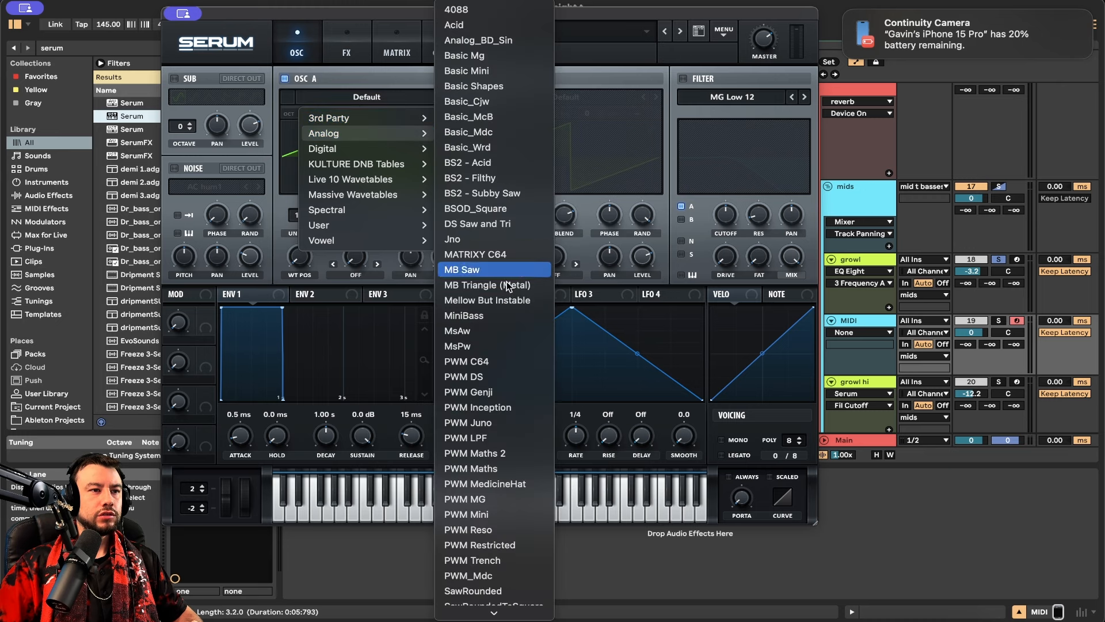
pyautogui.moveTo(340, 148)
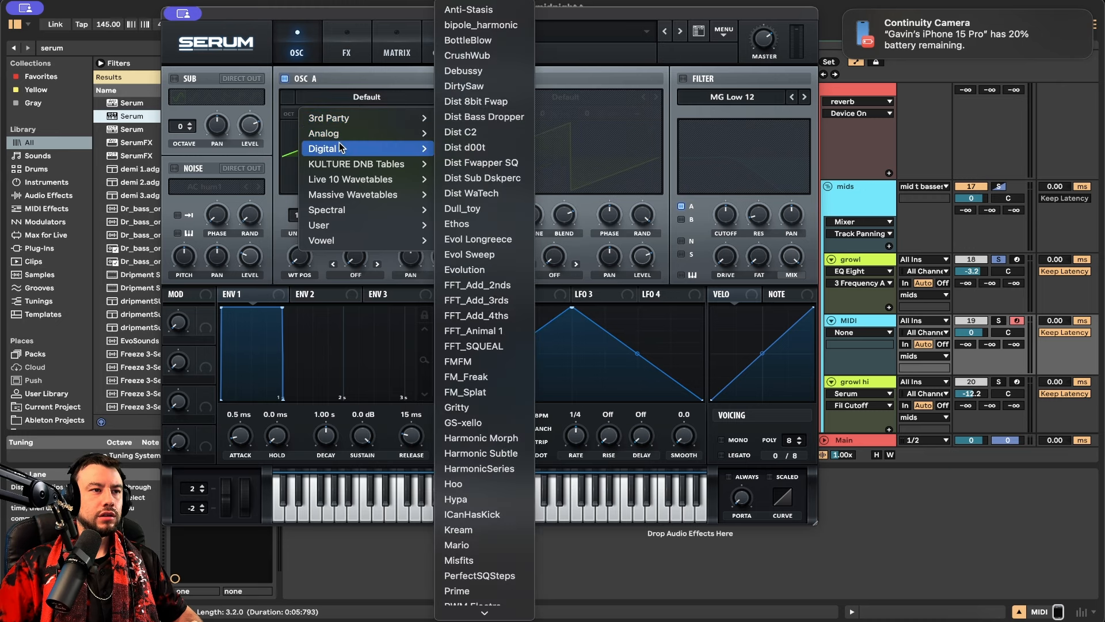
pyautogui.click(478, 239)
pyautogui.moveTo(308, 256); pyautogui.dragTo(313, 224)
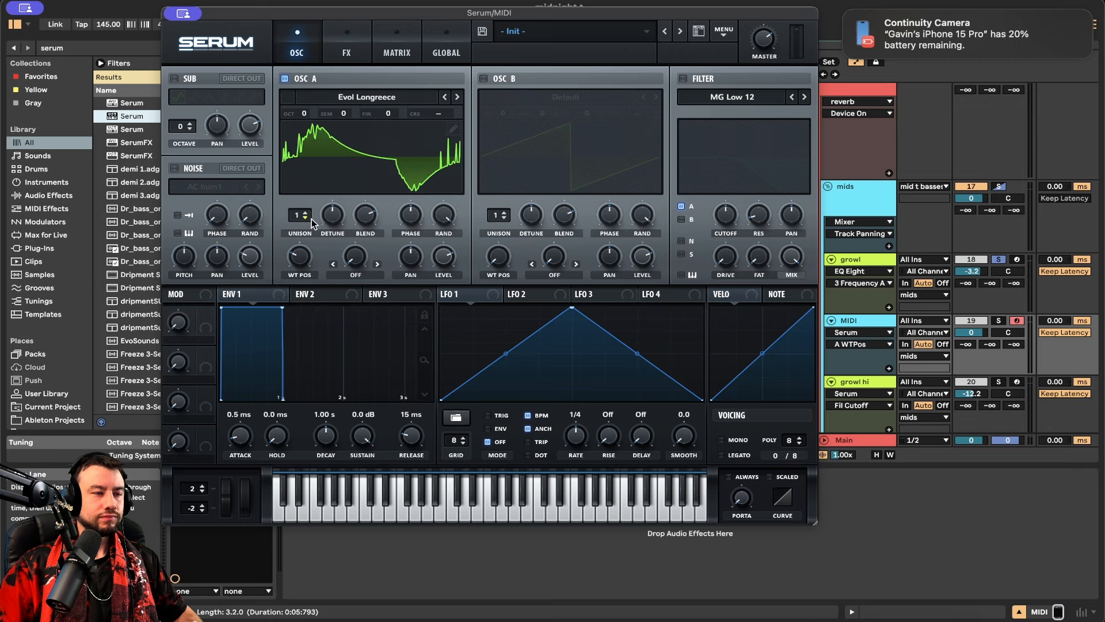
pyautogui.click(364, 276)
pyautogui.click(570, 331)
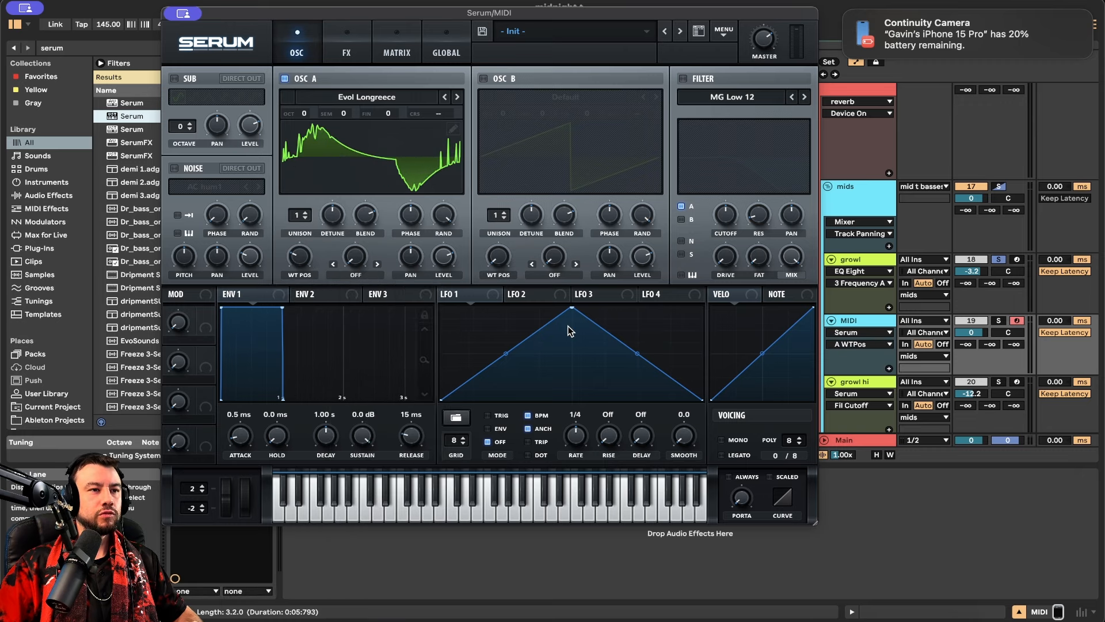
# Enable oscillator B with the Digital wavetable FFT_Add_2nds and turn its level down
pyautogui.click(490, 79)
pyautogui.click(521, 96)
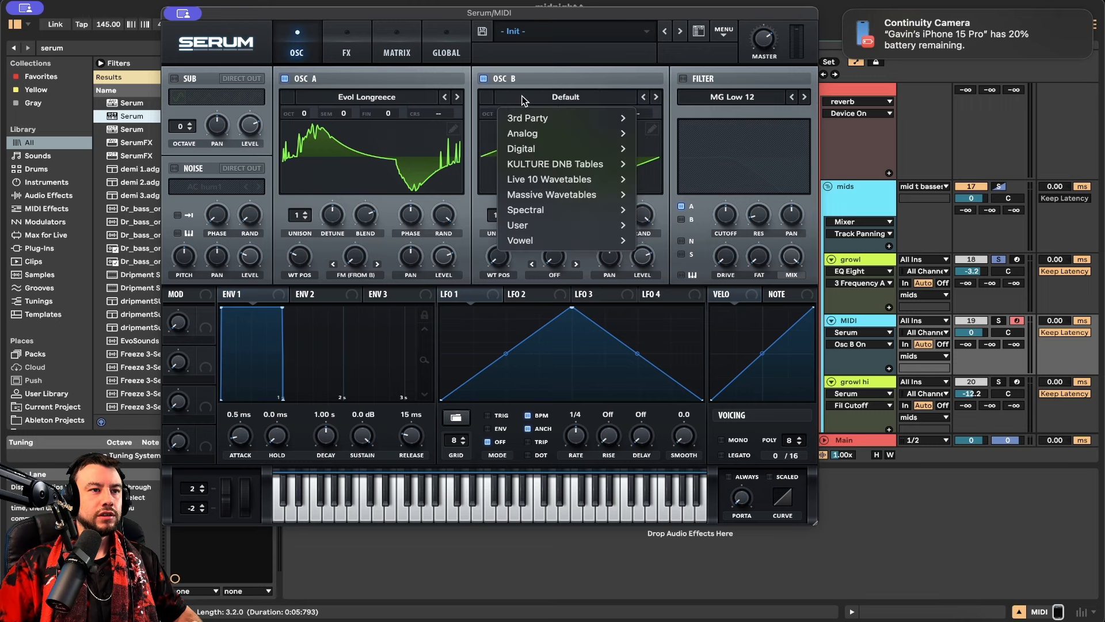
pyautogui.moveTo(558, 138)
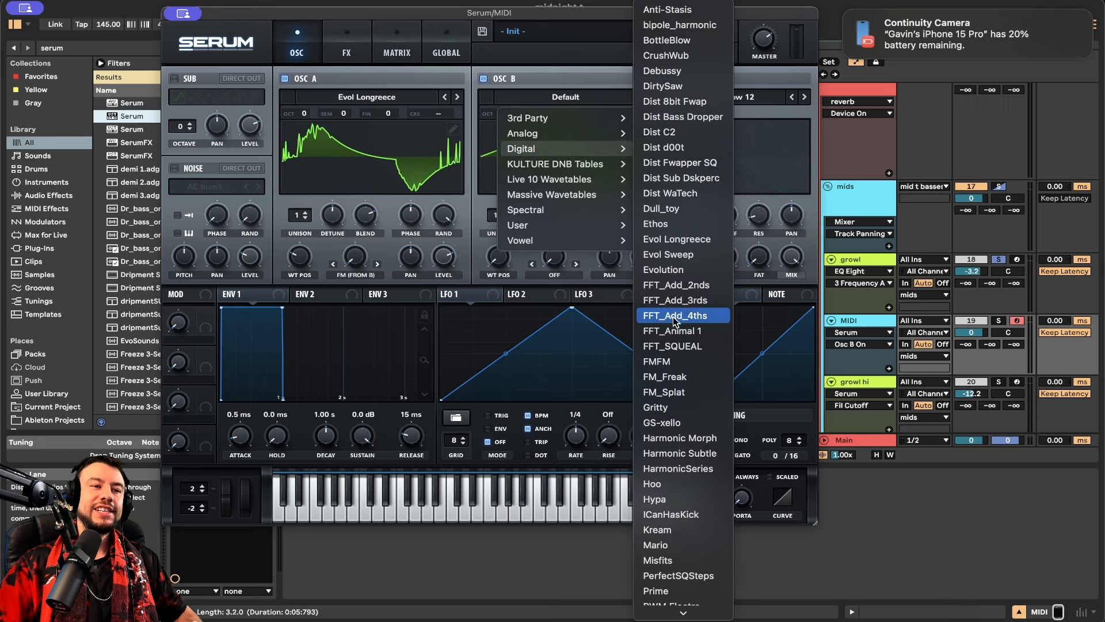
pyautogui.click(673, 285)
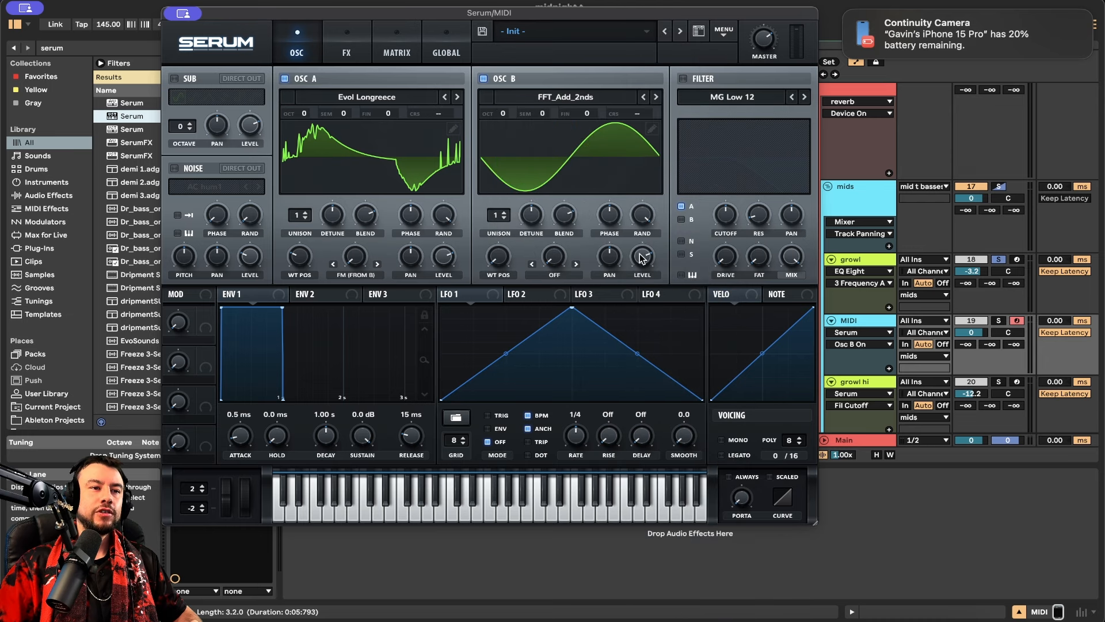
pyautogui.moveTo(641, 259); pyautogui.dragTo(641, 299)
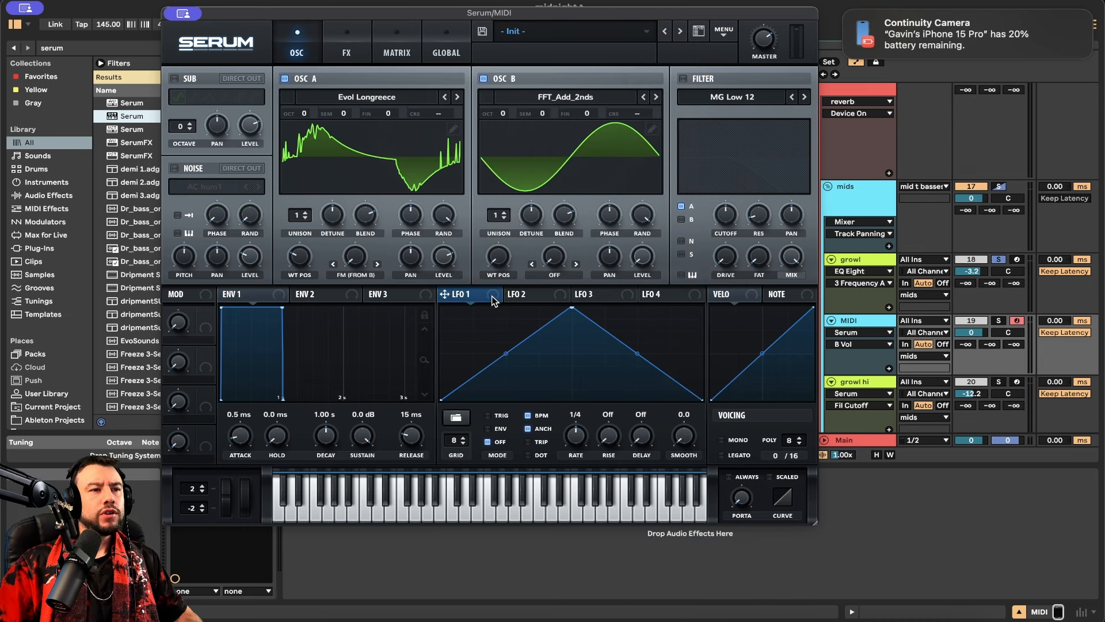
# Solo the new MIDI track and modulate oscillator B's wavetable position and oscillator A's level with LFO 1
pyautogui.moveTo(482, 296); pyautogui.dragTo(496, 268)
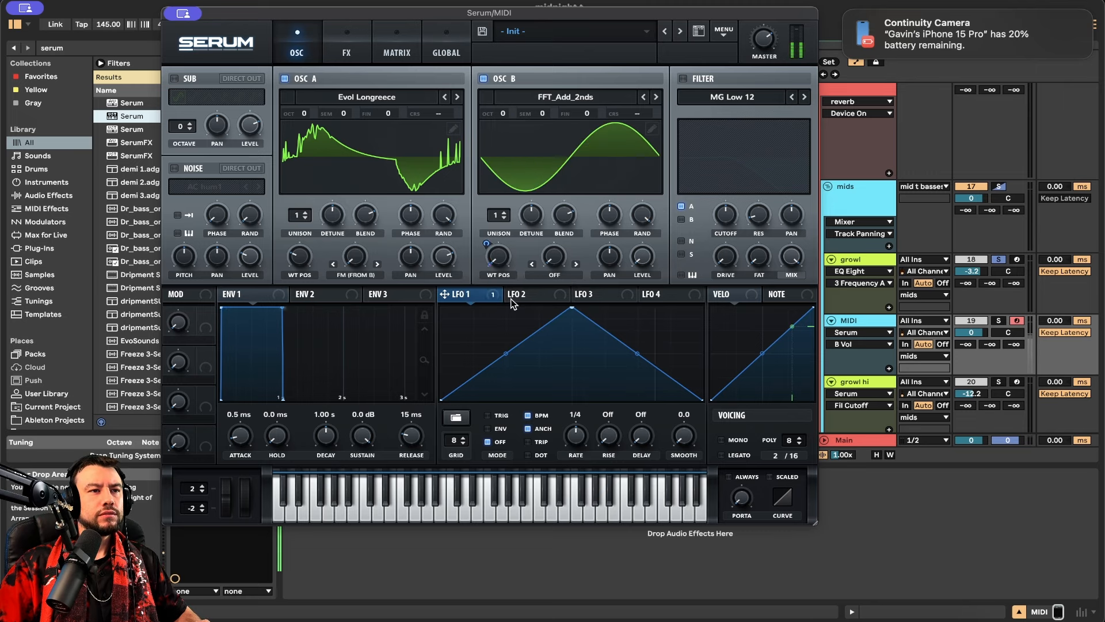
pyautogui.click(999, 320)
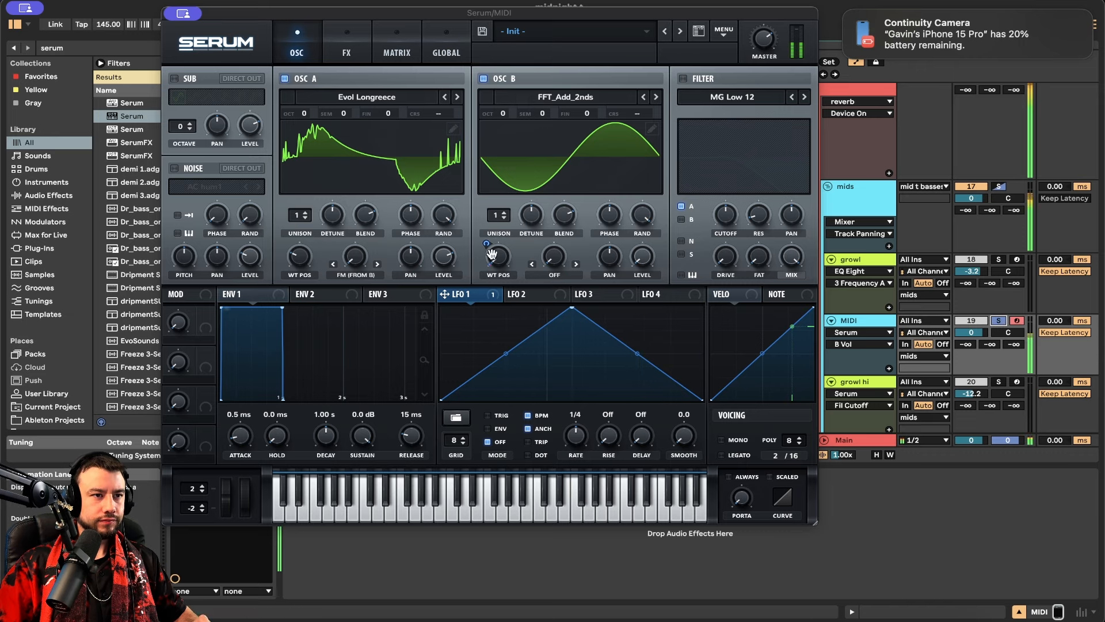
pyautogui.moveTo(487, 244); pyautogui.dragTo(496, 158)
pyautogui.moveTo(450, 259); pyautogui.dragTo(411, 412)
pyautogui.moveTo(440, 263); pyautogui.dragTo(444, 266)
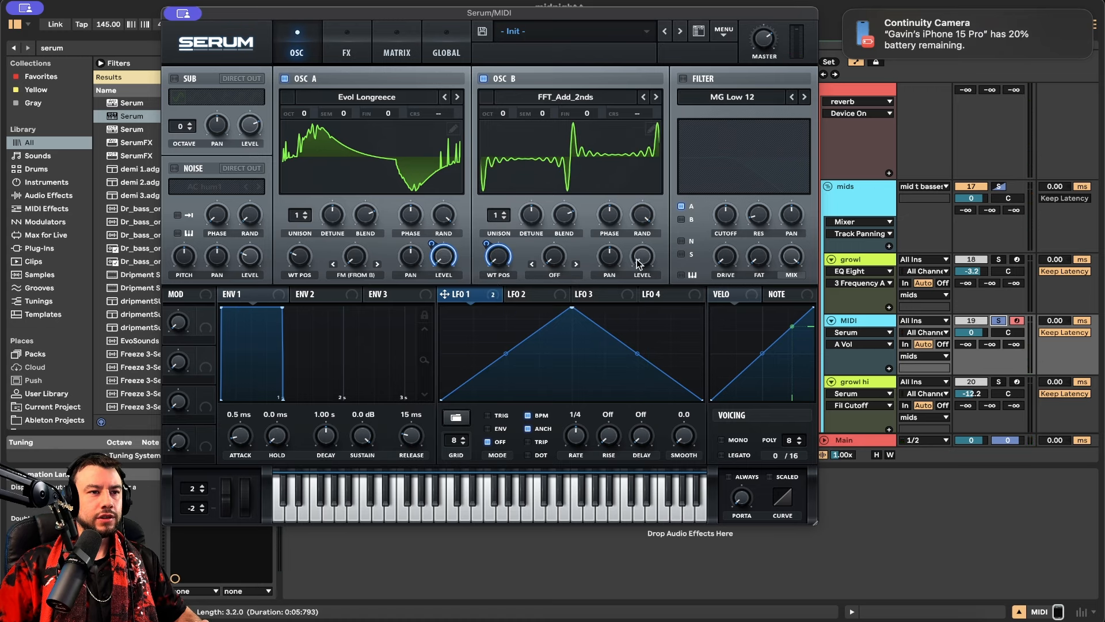
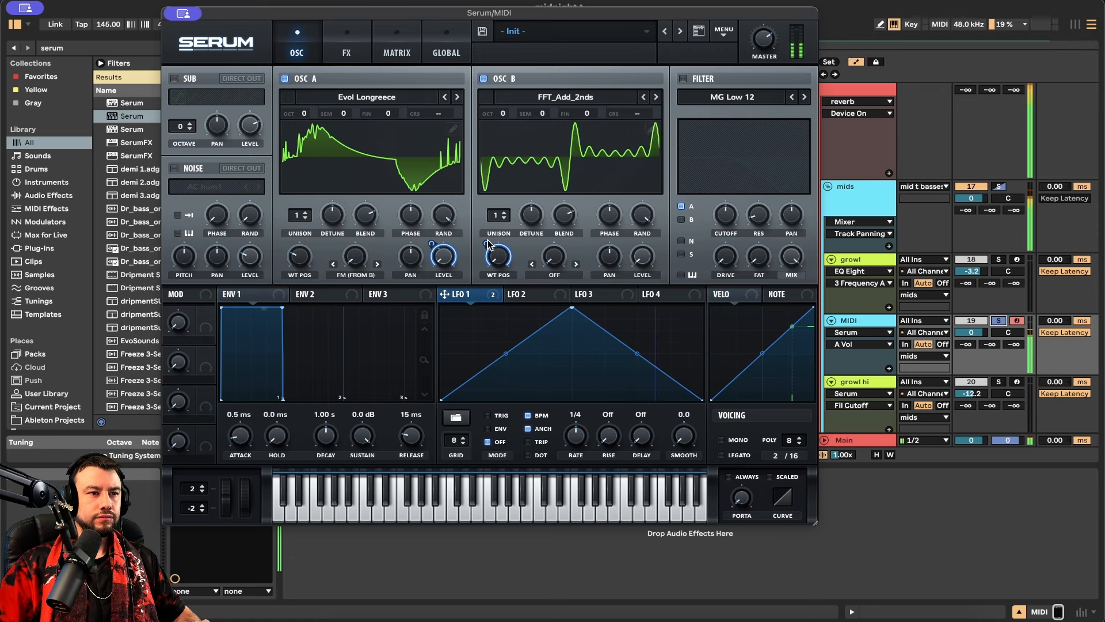
# Fine-tune oscillator A's FM (from B) amount and LFO 1's modulation depth on oscillator B's wavetable position by ear
pyautogui.click(347, 270)
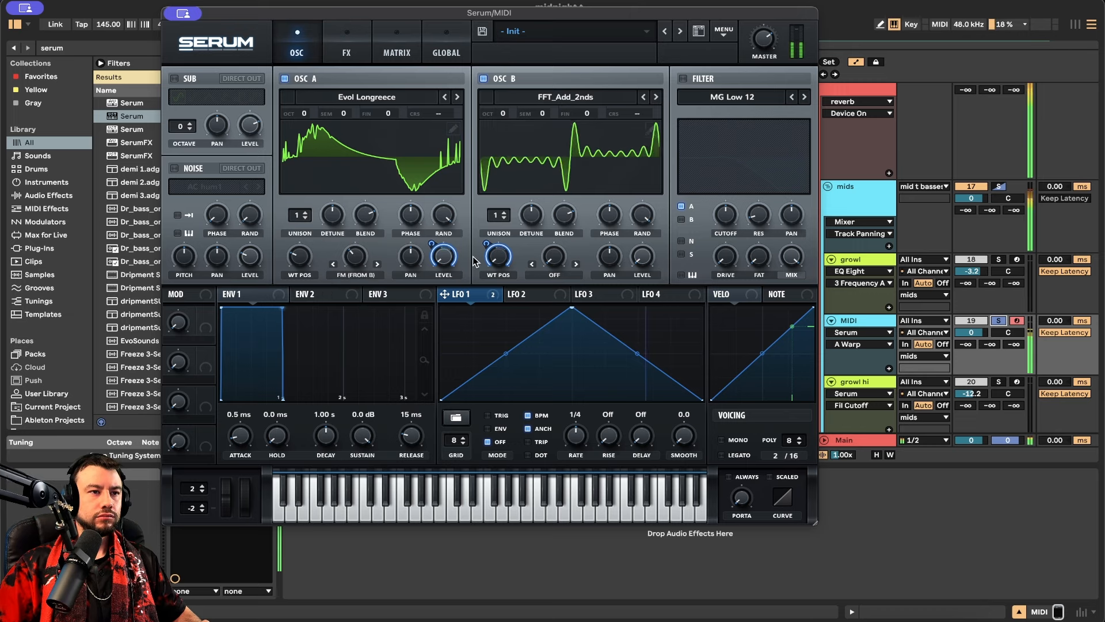
pyautogui.moveTo(485, 256)
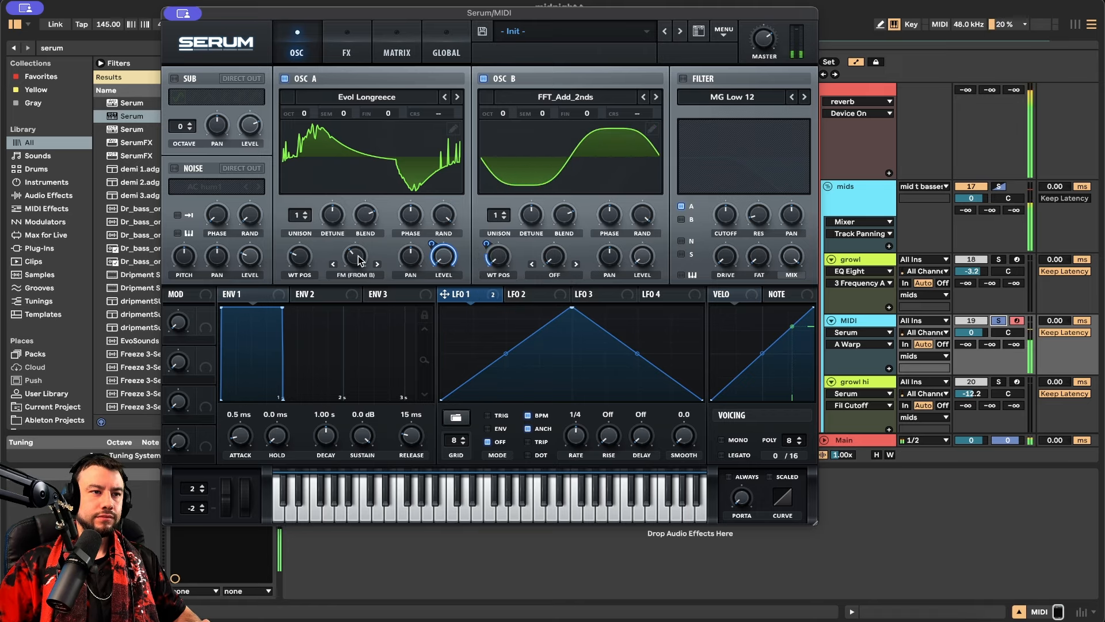
pyautogui.moveTo(492, 236)
pyautogui.moveTo(492, 235); pyautogui.dragTo(499, 199)
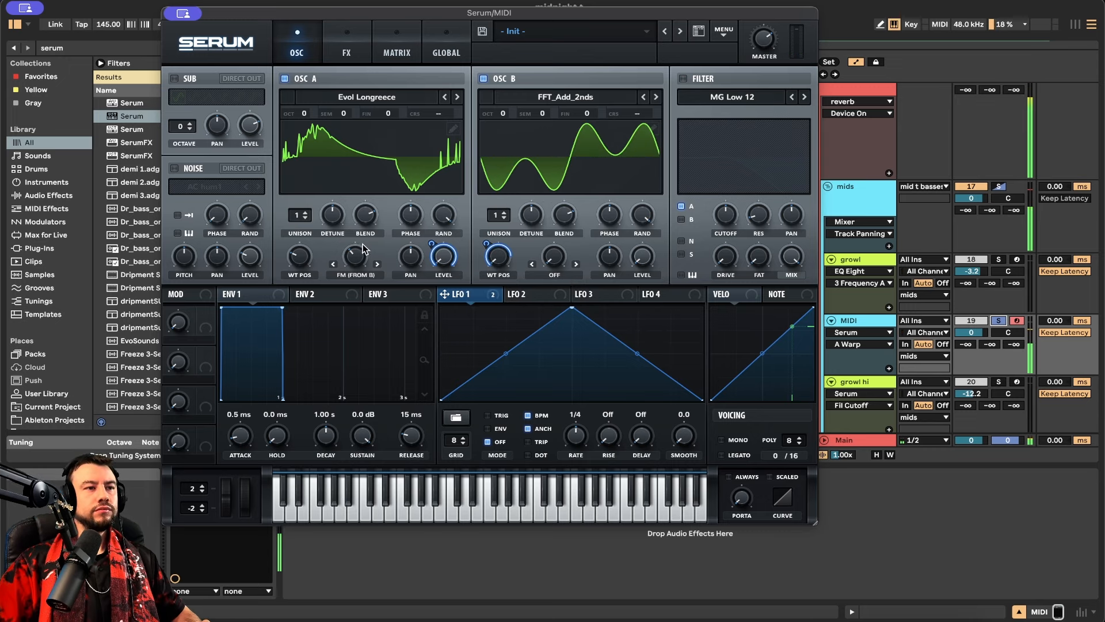
pyautogui.moveTo(351, 250)
pyautogui.moveTo(352, 250); pyautogui.dragTo(351, 261)
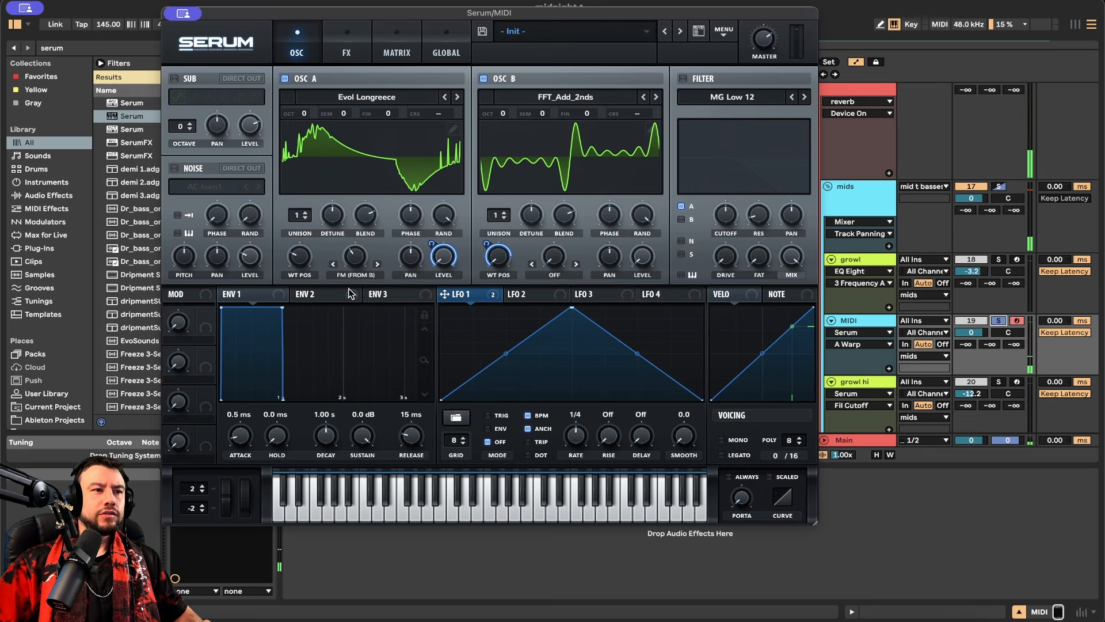
# Modulate oscillator A's wavetable position with LFO 1 and fine-tune the modulation depth, keeping the filter off
pyautogui.click(684, 78)
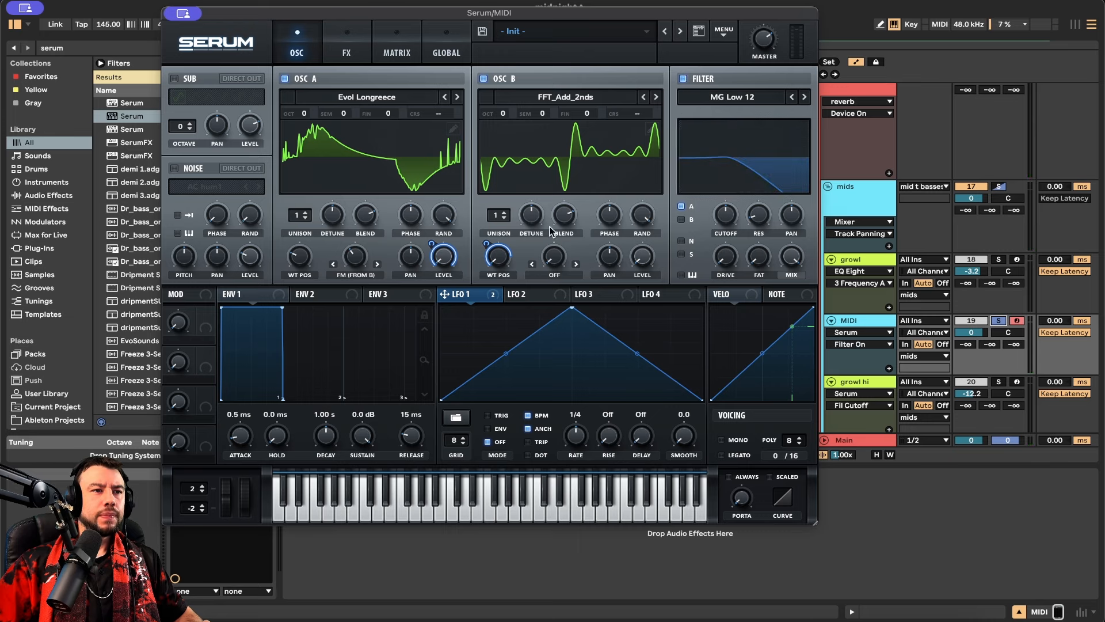
pyautogui.moveTo(444, 295); pyautogui.dragTo(283, 282)
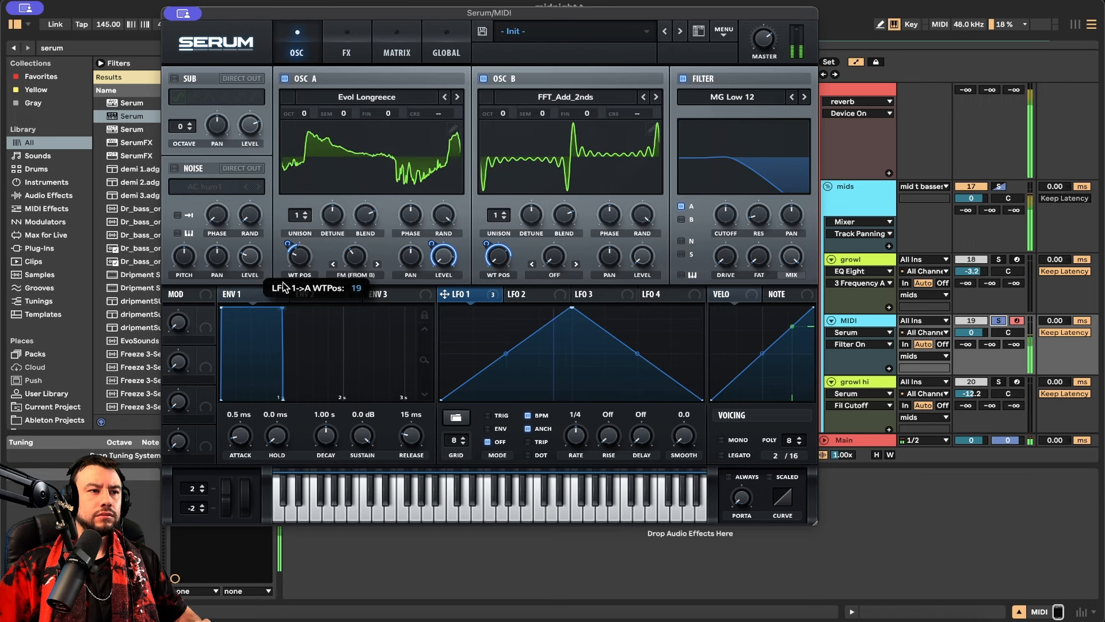
pyautogui.click(683, 79)
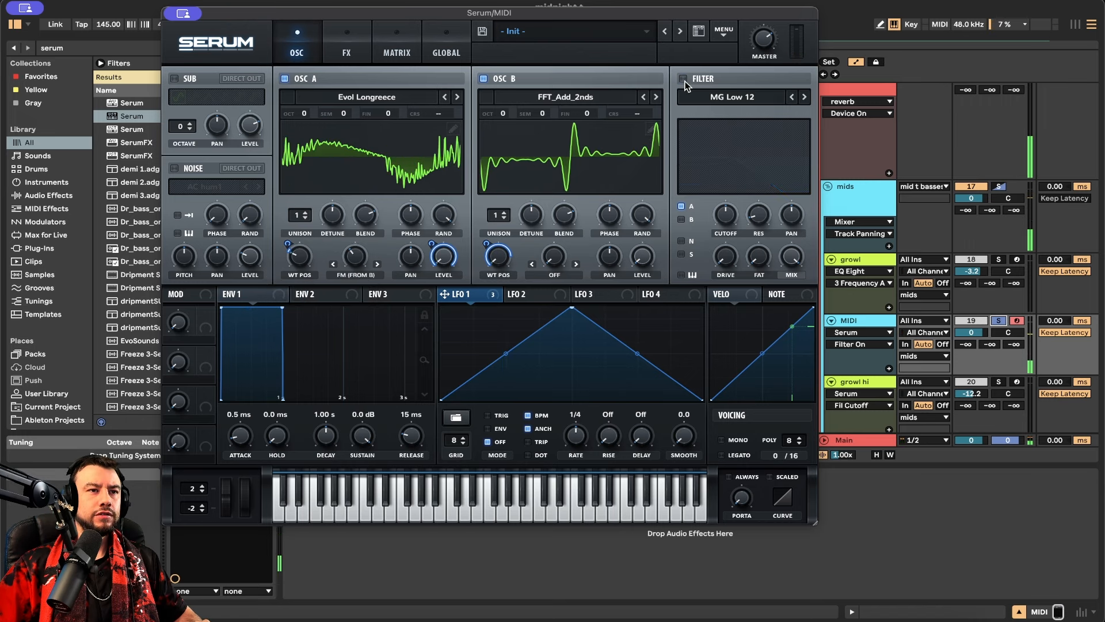
pyautogui.moveTo(288, 244)
pyautogui.mouseDown()
pyautogui.moveTo(289, 224)
pyautogui.moveTo(285, 249)
pyautogui.moveTo(291, 239)
pyautogui.mouseUp()
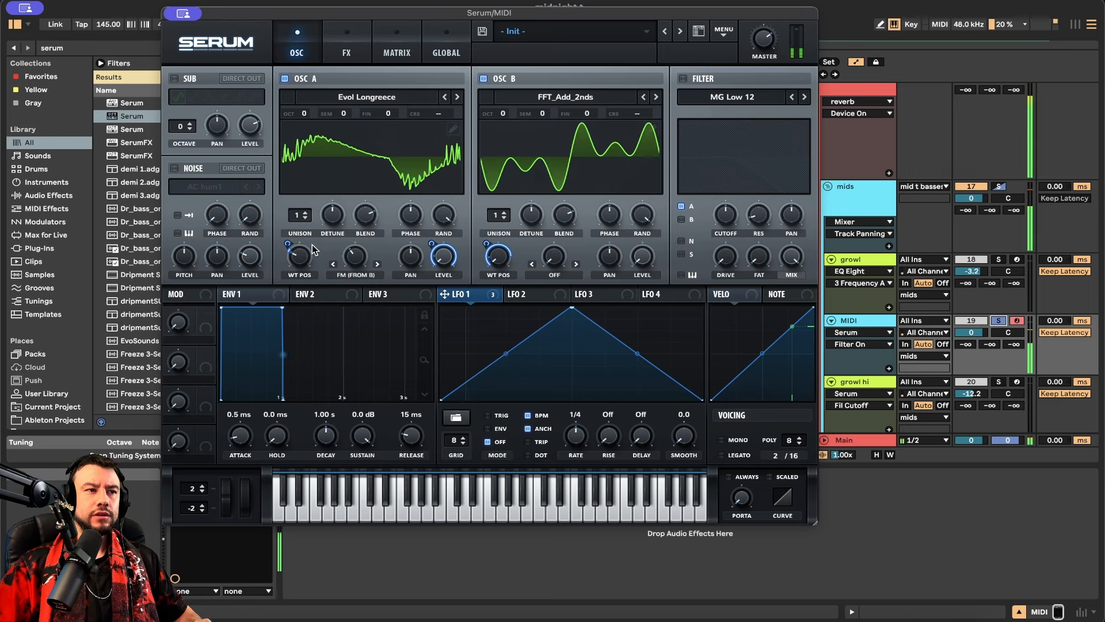
pyautogui.moveTo(292, 244)
pyautogui.mouseDown()
pyautogui.moveTo(292, 258)
pyautogui.moveTo(290, 240)
pyautogui.mouseUp()
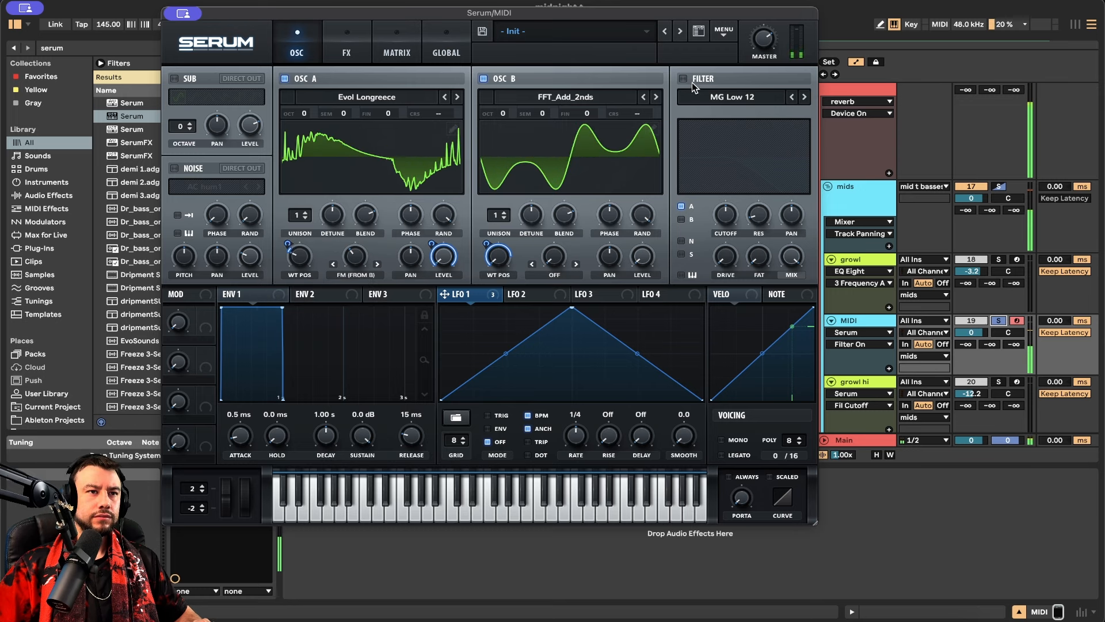
# Enable the filter and choose the HP 12 type with adjustable Freq from the Multi category
pyautogui.click(684, 79)
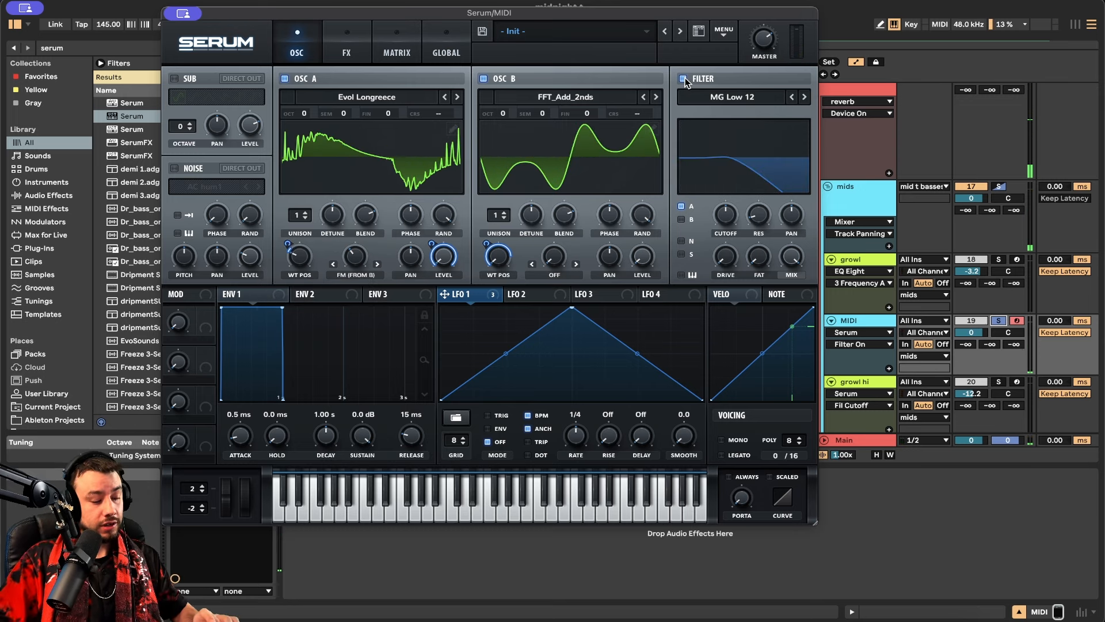
pyautogui.click(724, 99)
pyautogui.moveTo(724, 112)
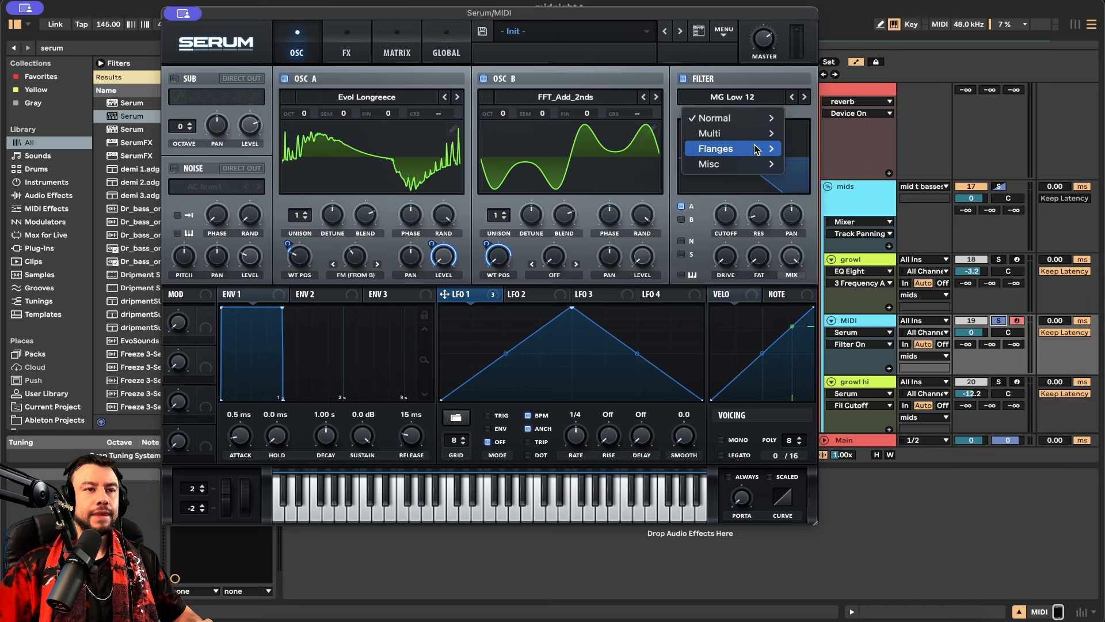
pyautogui.moveTo(738, 134)
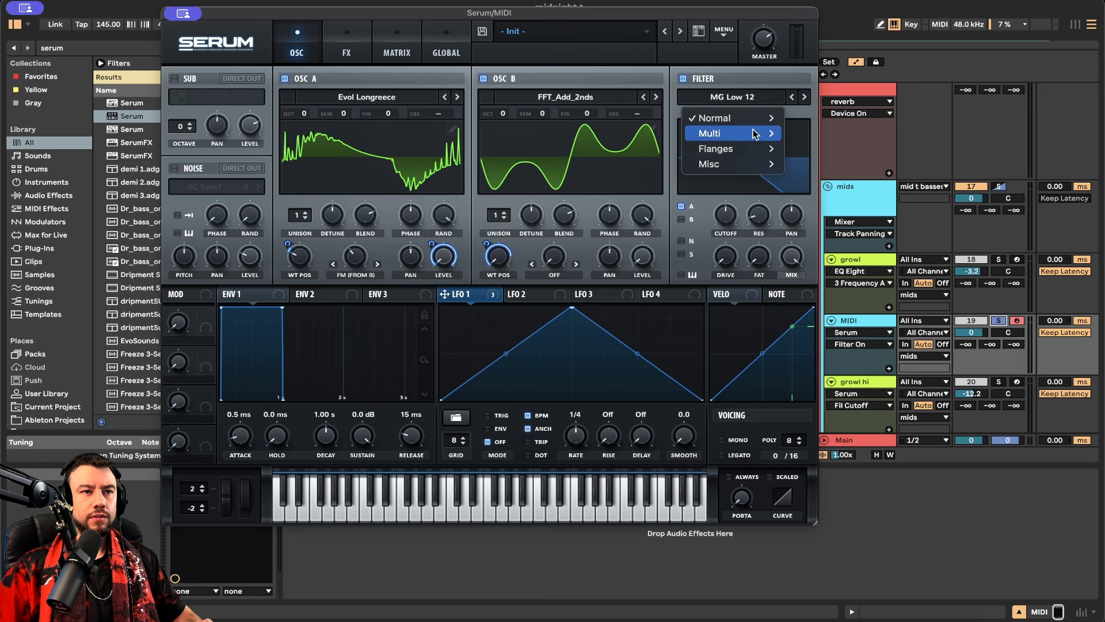
pyautogui.click(804, 225)
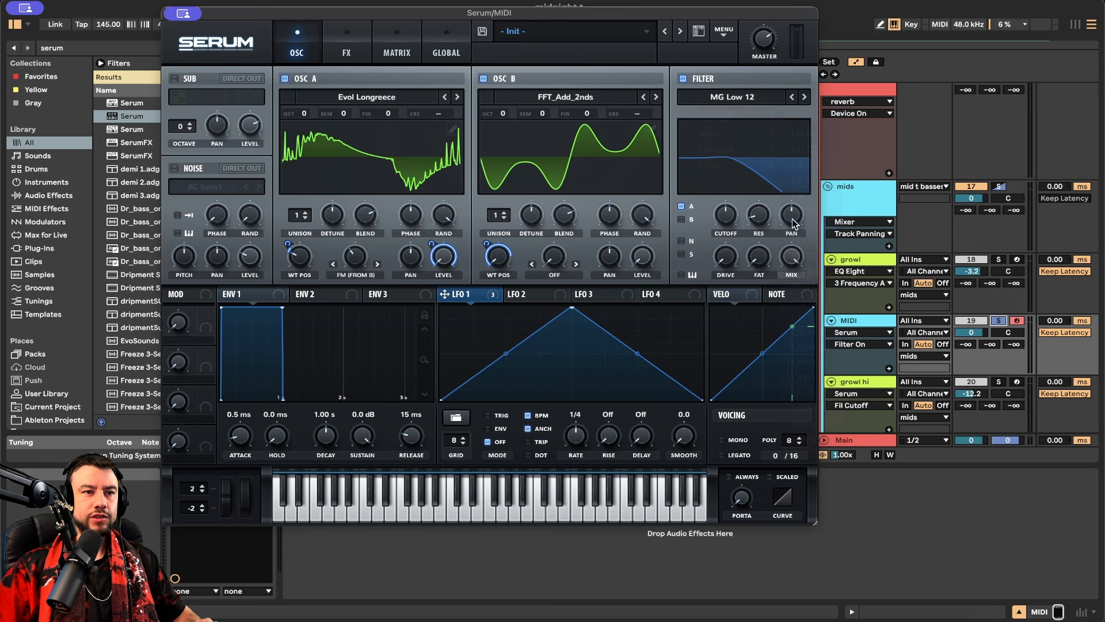
# Raise the filter resonance to about 60% and position the two peaks by ear with the Cutoff and Freq controls
pyautogui.click(730, 217)
pyautogui.moveTo(730, 217); pyautogui.dragTo(758, 190)
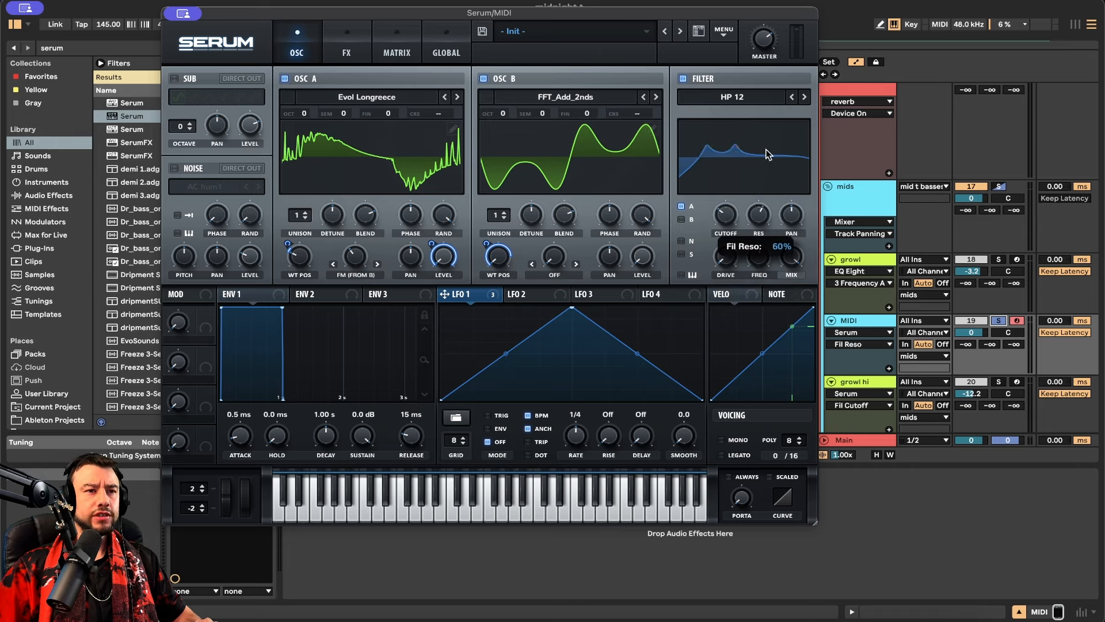
pyautogui.moveTo(761, 161); pyautogui.dragTo(761, 176)
pyautogui.moveTo(767, 266); pyautogui.dragTo(764, 245)
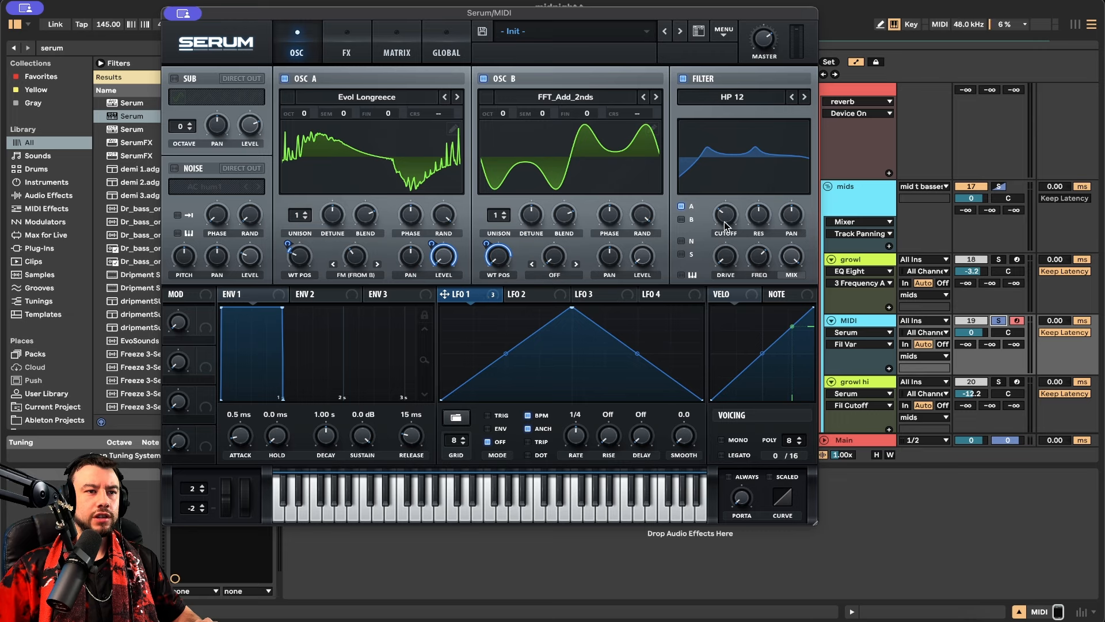
pyautogui.moveTo(724, 222); pyautogui.dragTo(724, 225)
pyautogui.moveTo(762, 262); pyautogui.dragTo(751, 255)
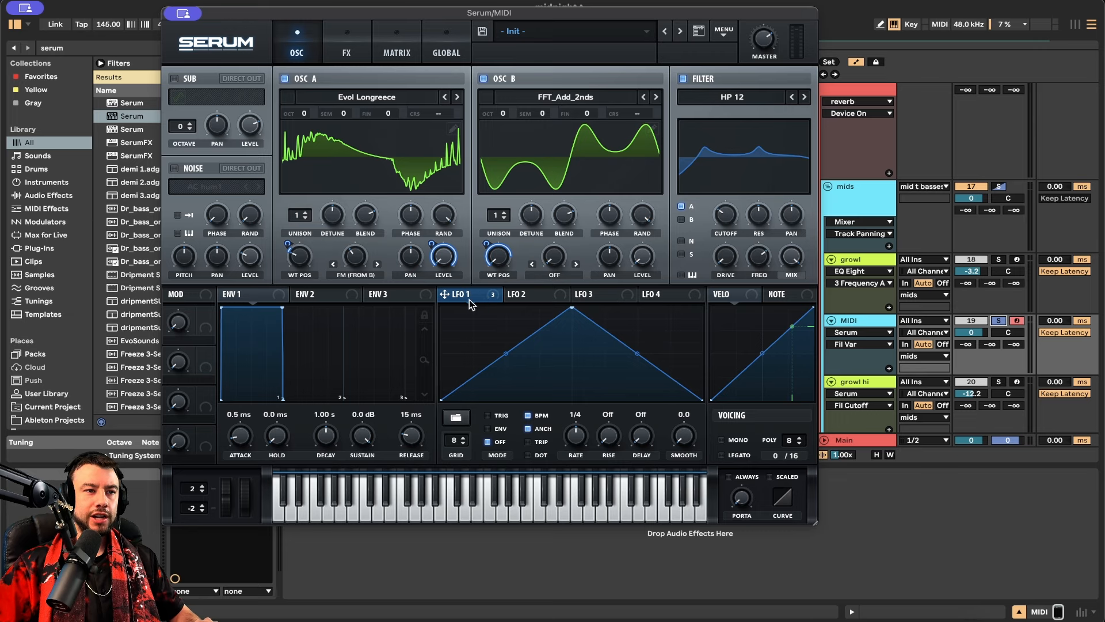
# Modulate the filter cutoff with LFO 1 and fine-tune the modulation depth by ear
pyautogui.moveTo(688, 240); pyautogui.dragTo(487, 299)
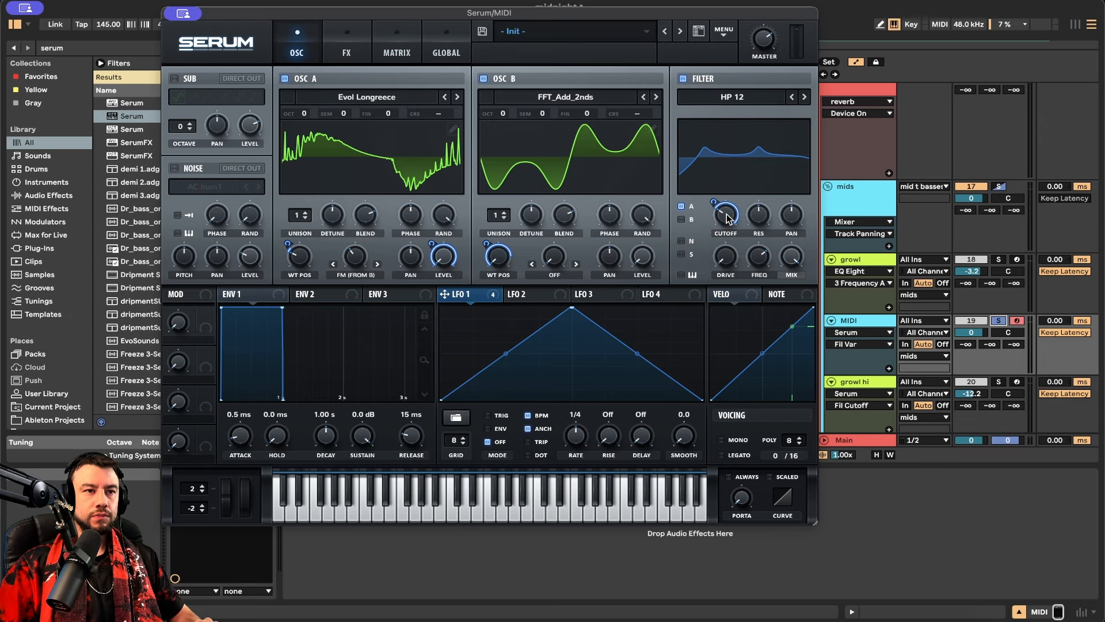
pyautogui.moveTo(719, 208); pyautogui.dragTo(720, 209)
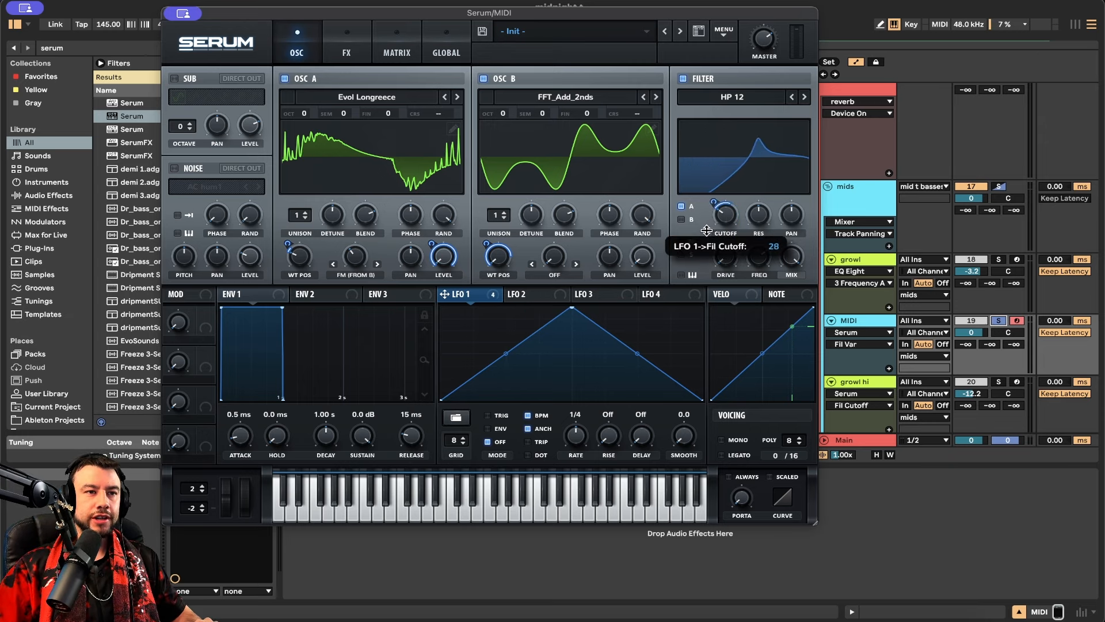
pyautogui.moveTo(715, 199)
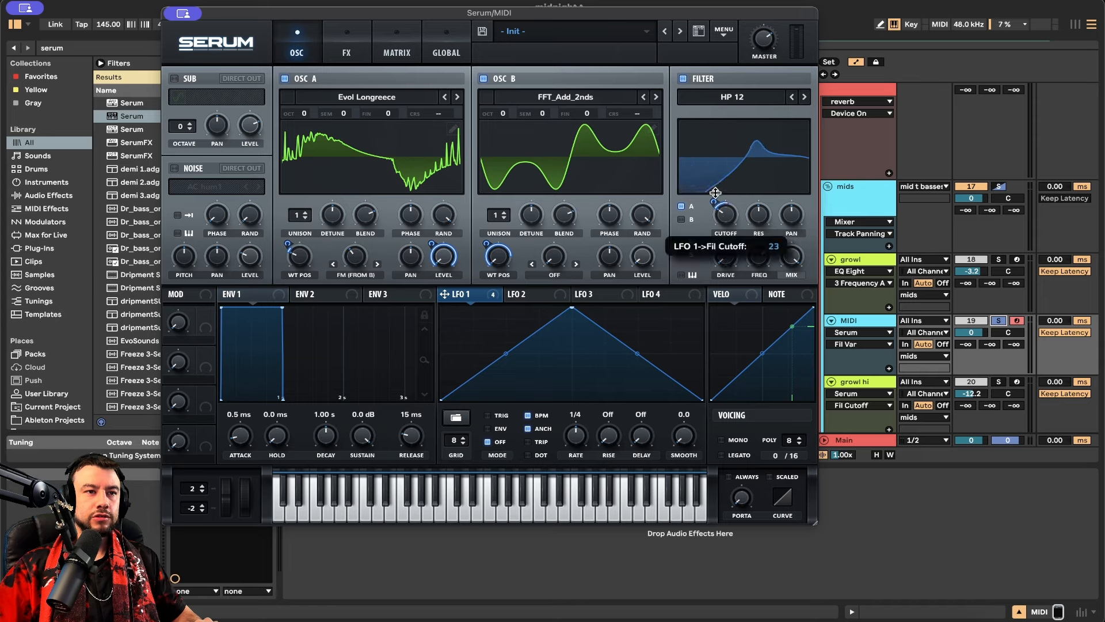
pyautogui.moveTo(715, 192); pyautogui.dragTo(711, 206)
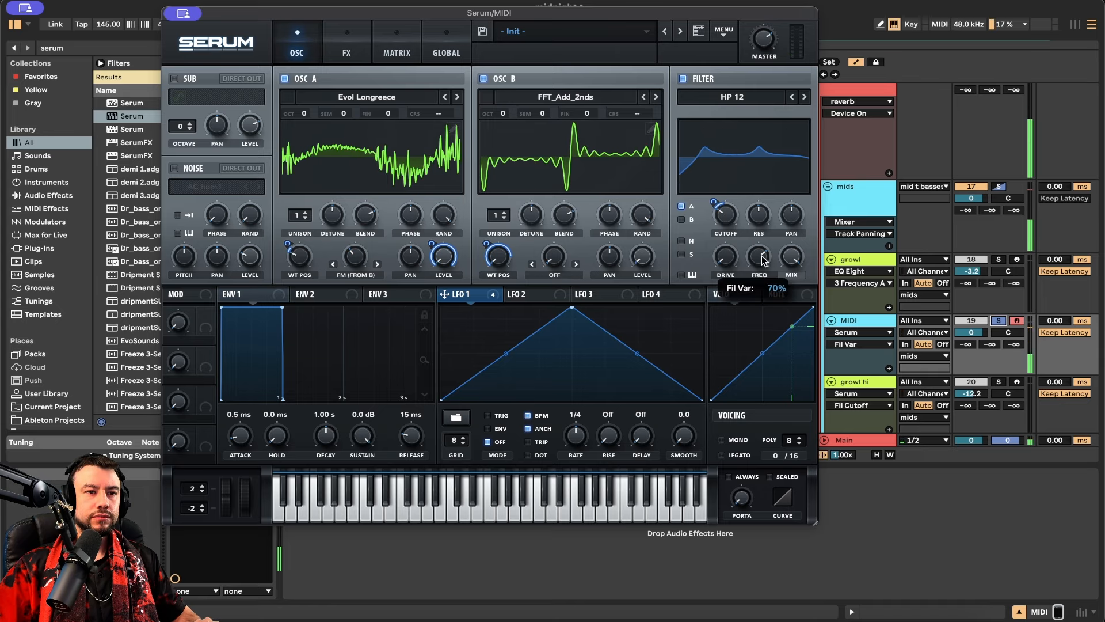
# Modulate the filter's Freq with LFO 1 at a depth of about -13 and readjust the base cutoff by ear
pyautogui.moveTo(491, 296); pyautogui.dragTo(738, 274)
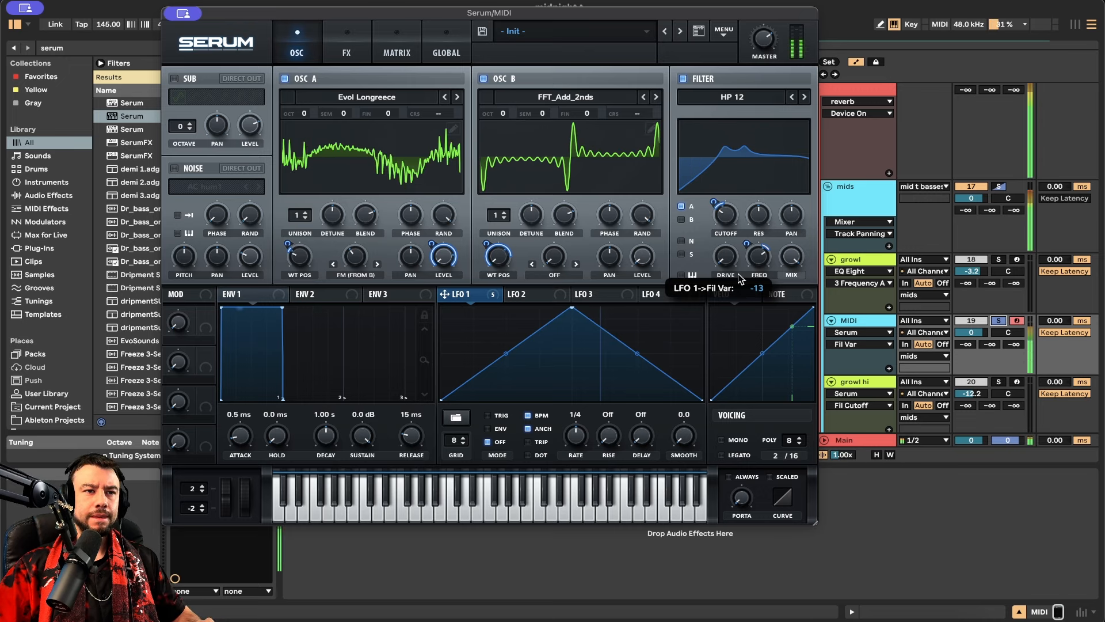
pyautogui.moveTo(738, 274); pyautogui.dragTo(739, 279)
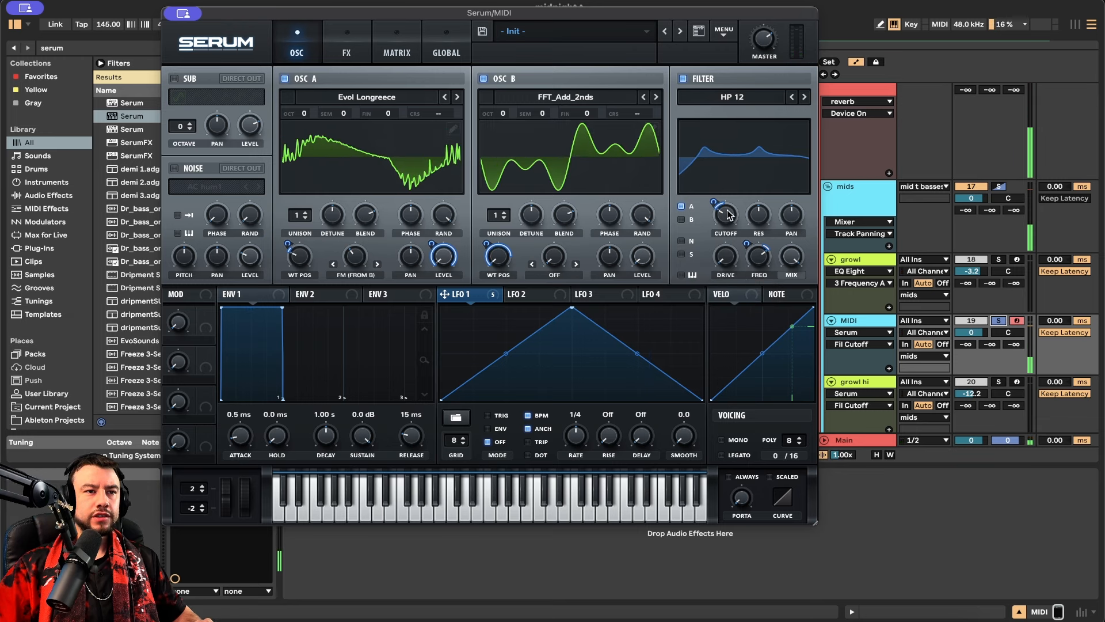
pyautogui.moveTo(730, 219)
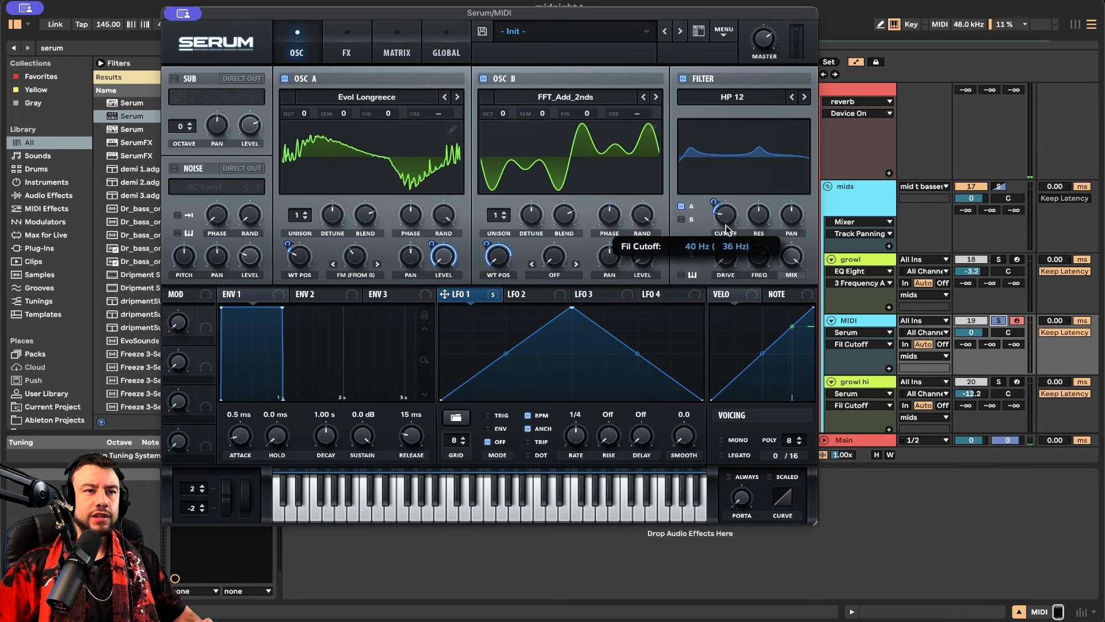
pyautogui.moveTo(727, 225)
pyautogui.mouseDown()
pyautogui.moveTo(732, 204)
pyautogui.moveTo(727, 237)
pyautogui.moveTo(728, 226)
pyautogui.mouseUp()
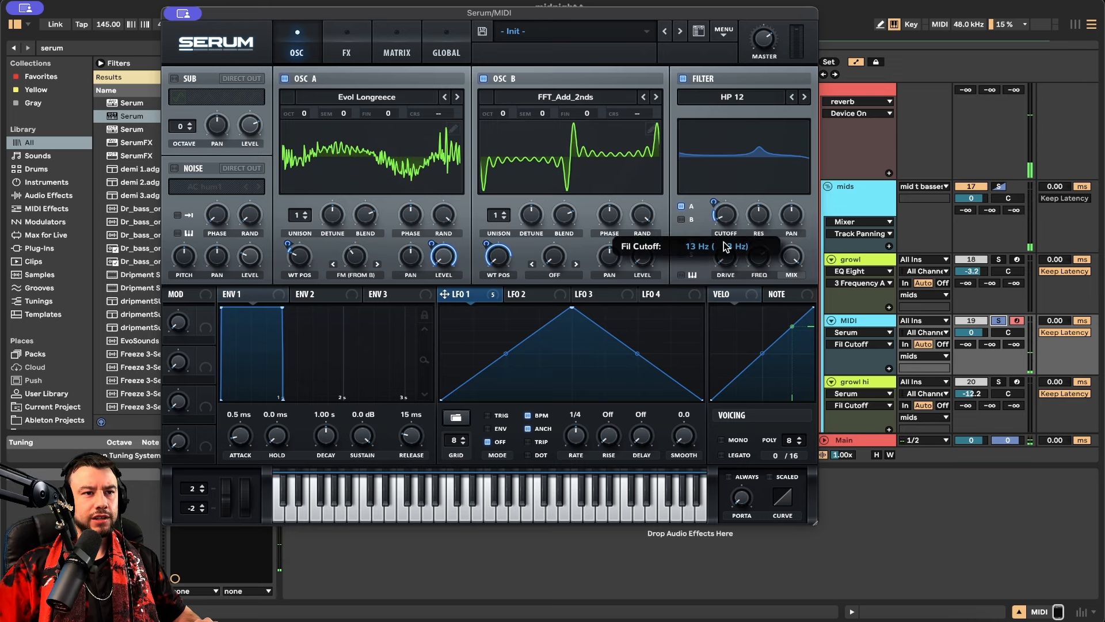
pyautogui.moveTo(724, 246)
pyautogui.mouseDown()
pyautogui.moveTo(733, 213)
pyautogui.moveTo(730, 227)
pyautogui.mouseUp()
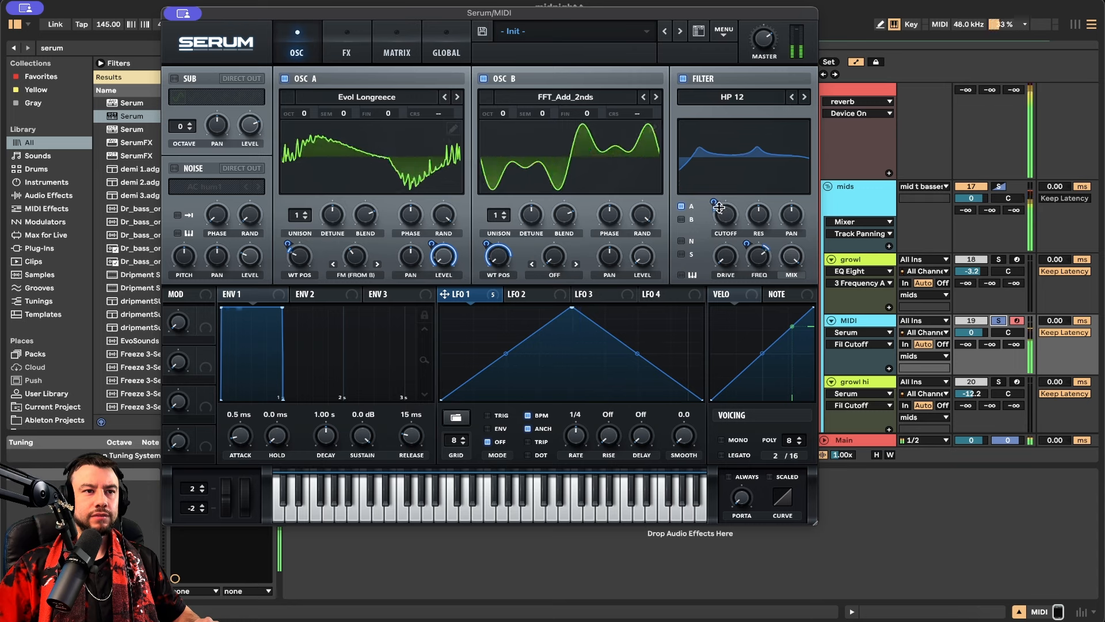
# Fine-tune the filter: LFO 1 cutoff depth about 18, cutoff about 45 Hz, Freq about 68% and resonance about 61%
pyautogui.moveTo(719, 190); pyautogui.dragTo(717, 198)
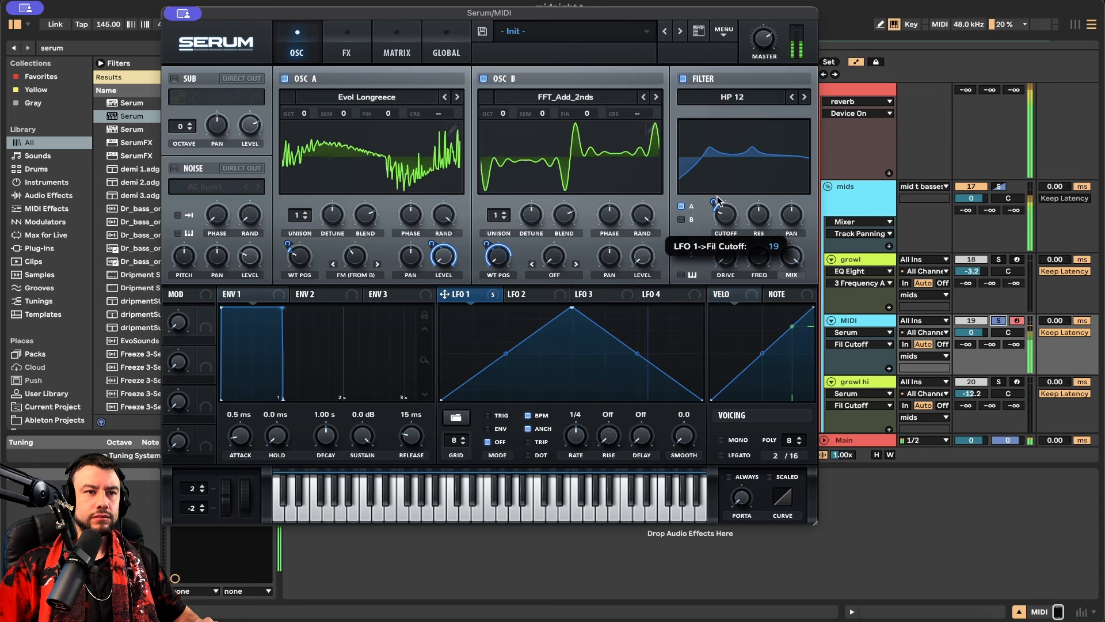
pyautogui.moveTo(760, 257); pyautogui.dragTo(750, 243)
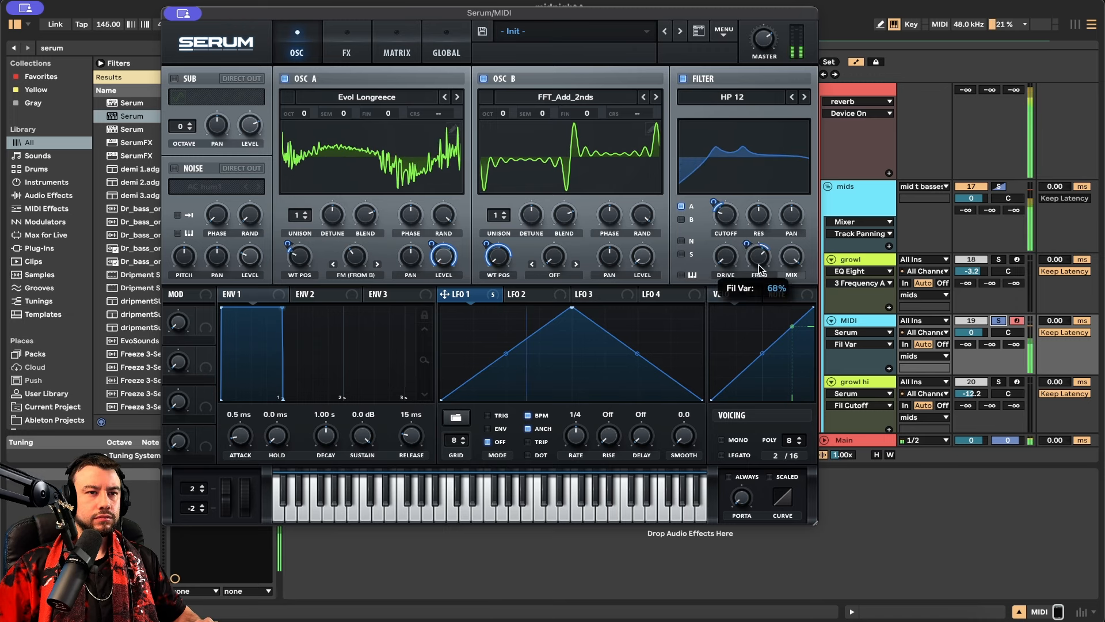
pyautogui.click(734, 223)
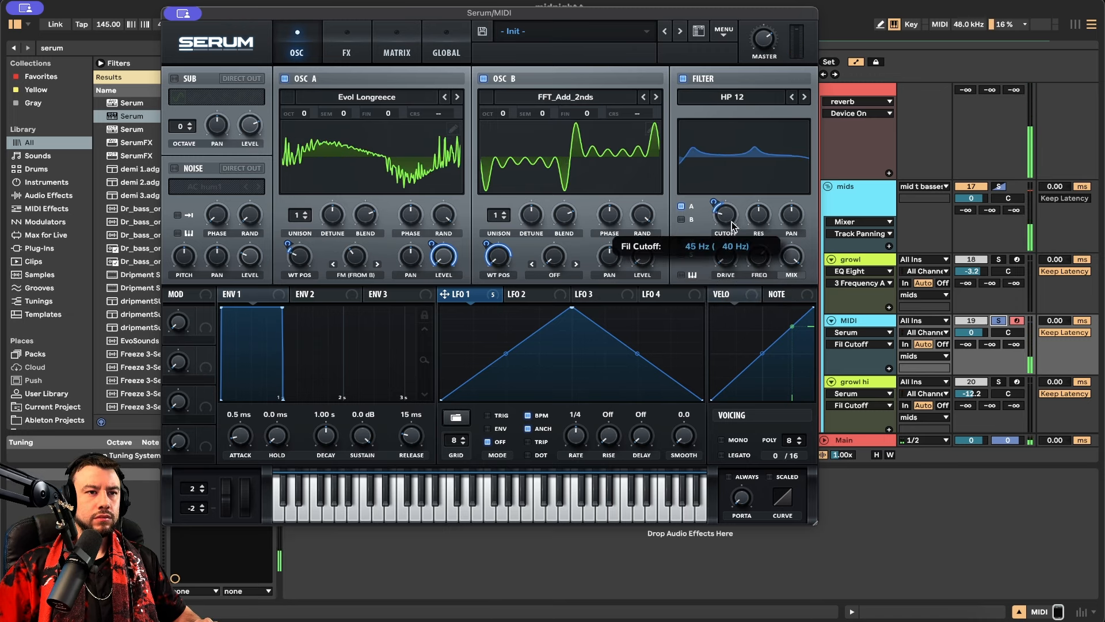
pyautogui.moveTo(717, 211); pyautogui.dragTo(720, 198)
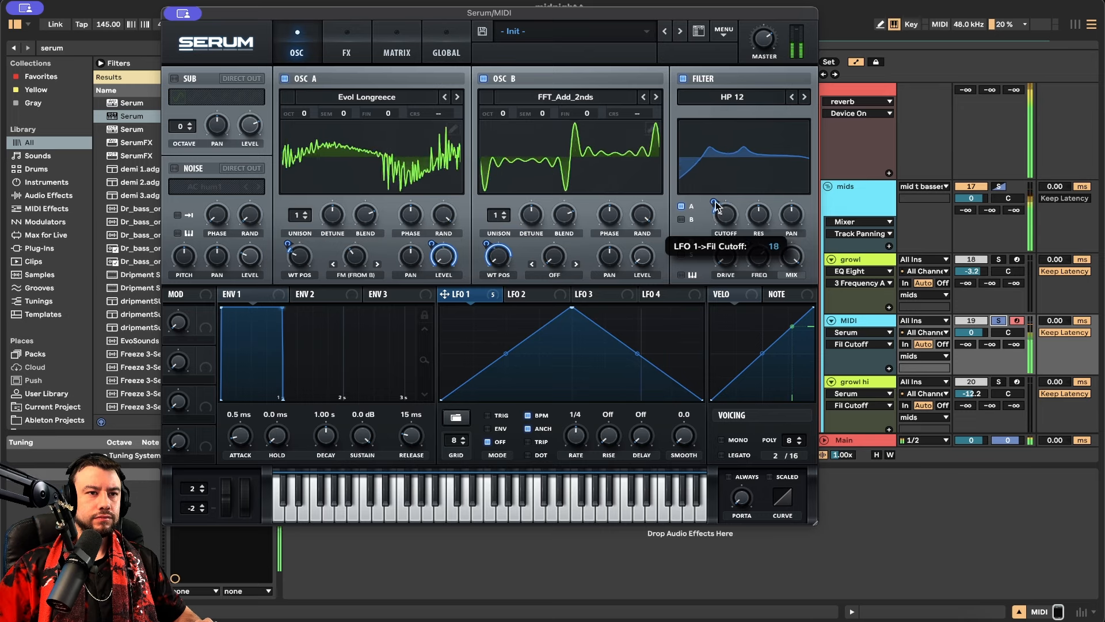
pyautogui.click(759, 198)
pyautogui.moveTo(759, 198); pyautogui.dragTo(761, 194)
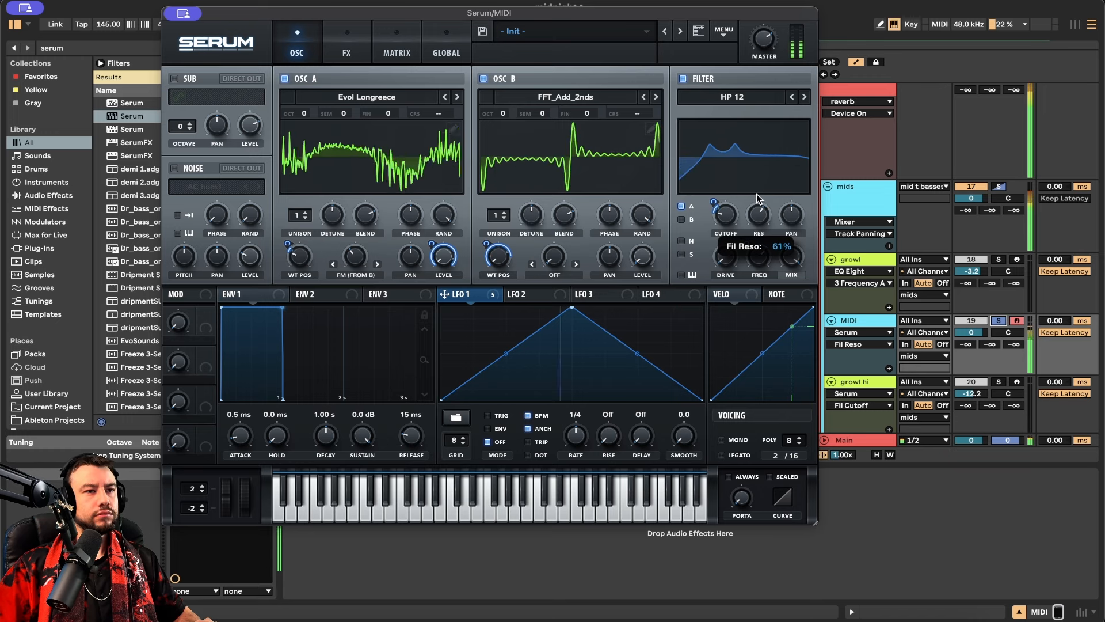
# Switch oscillator A to the Evolution wavetable and lower its wavetable position to about 32
pyautogui.click(457, 97)
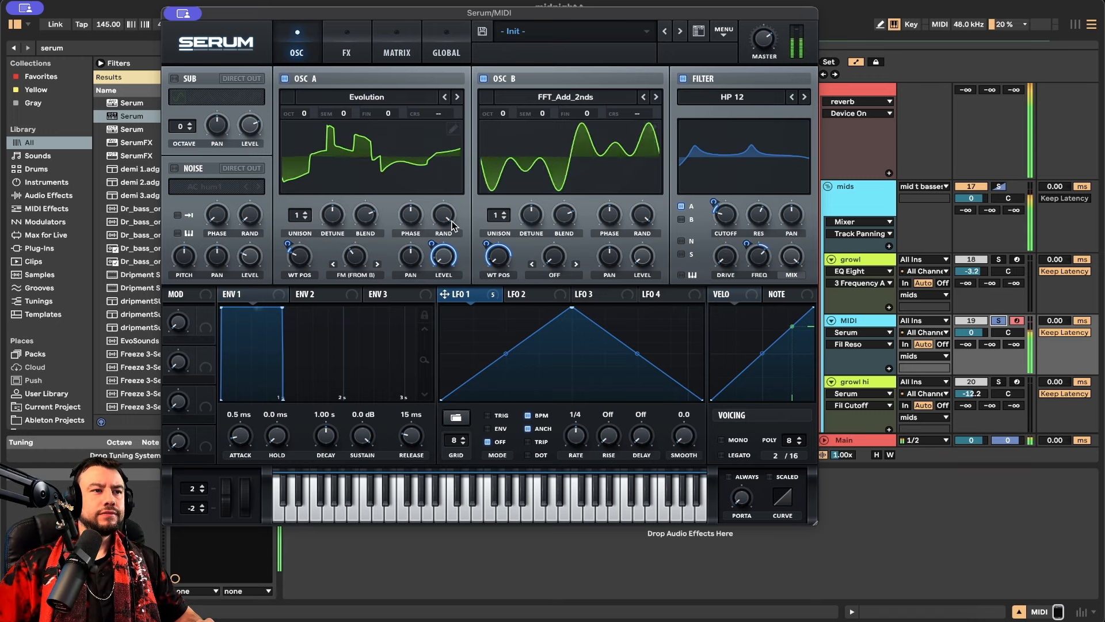
pyautogui.click(299, 259)
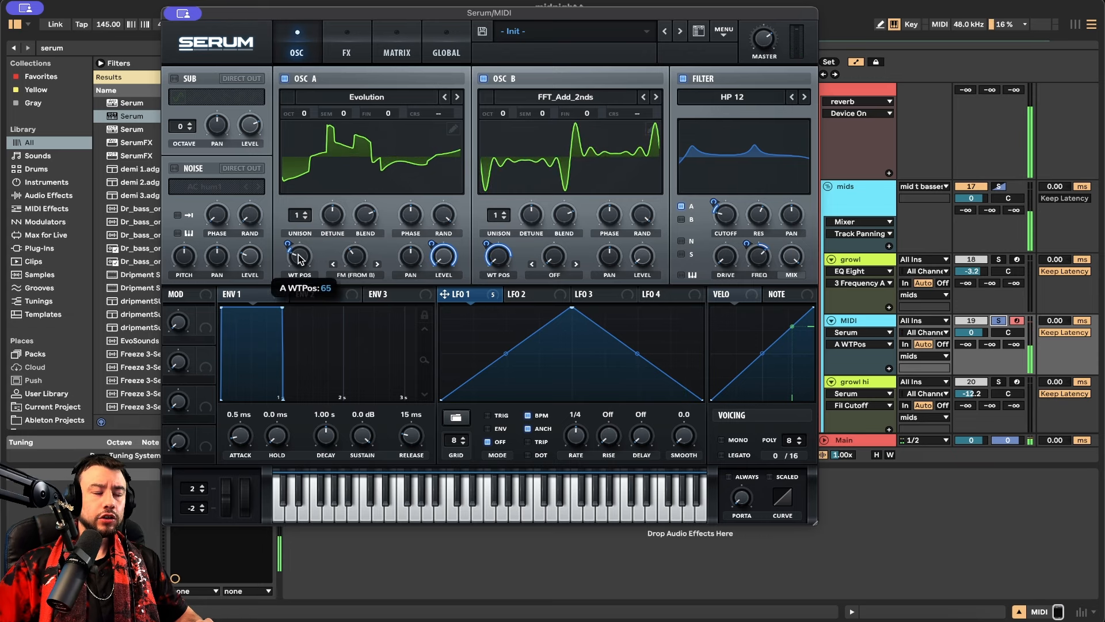
pyautogui.moveTo(299, 259)
pyautogui.mouseDown()
pyautogui.moveTo(307, 253)
pyautogui.moveTo(301, 280)
pyautogui.mouseUp()
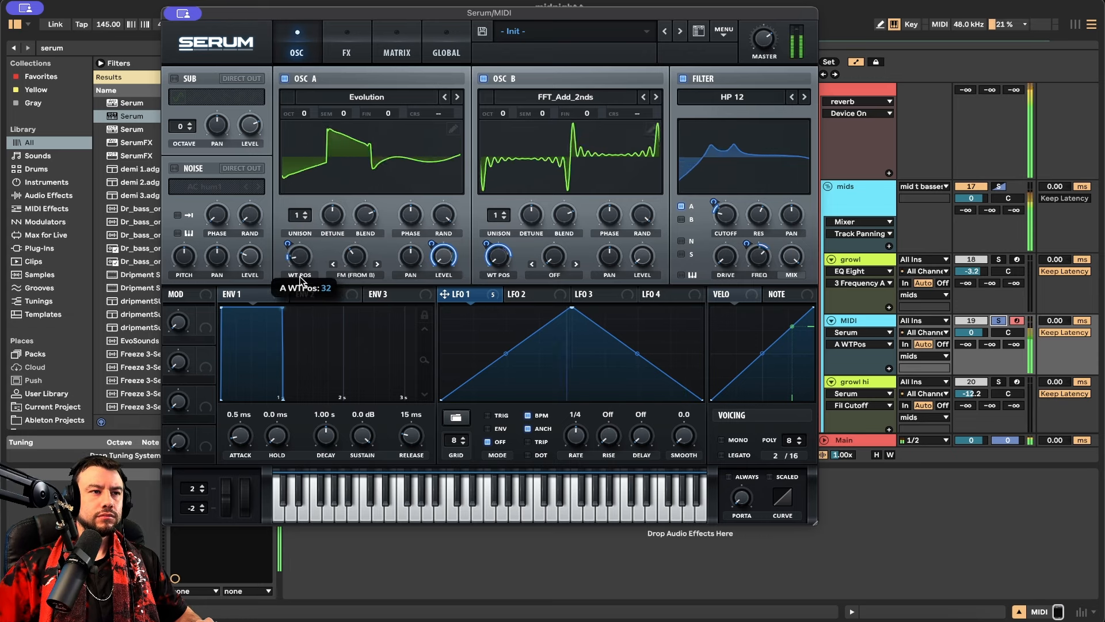
# Set oscillator A's octave back to 0 and its FM (From B) warp amount to about 50%
pyautogui.click(725, 214)
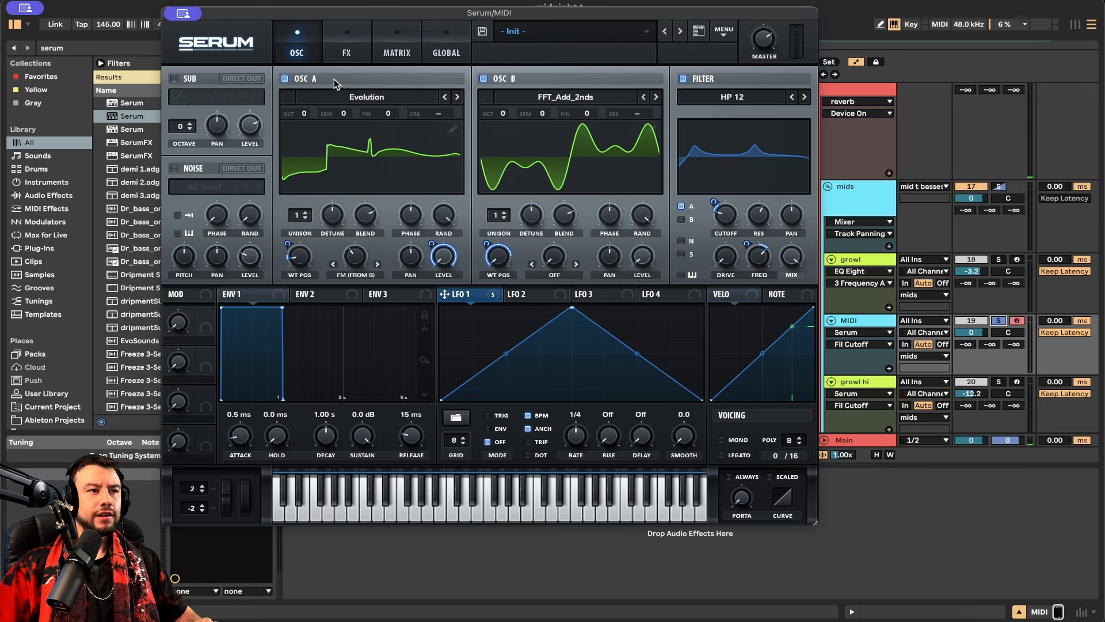
pyautogui.moveTo(308, 115)
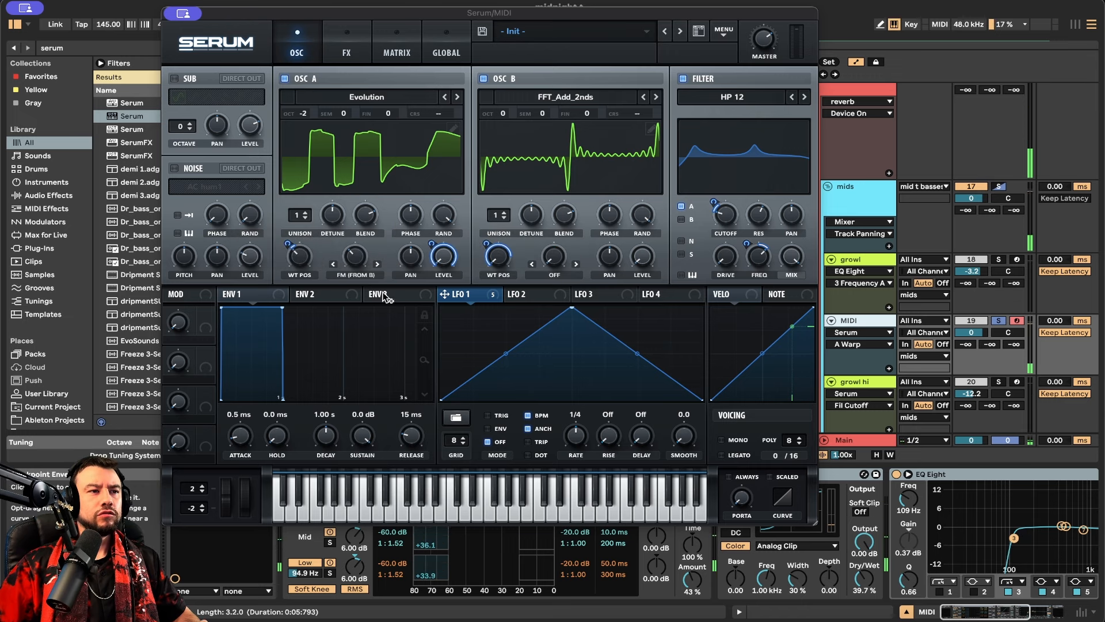
pyautogui.moveTo(302, 114); pyautogui.dragTo(302, 73)
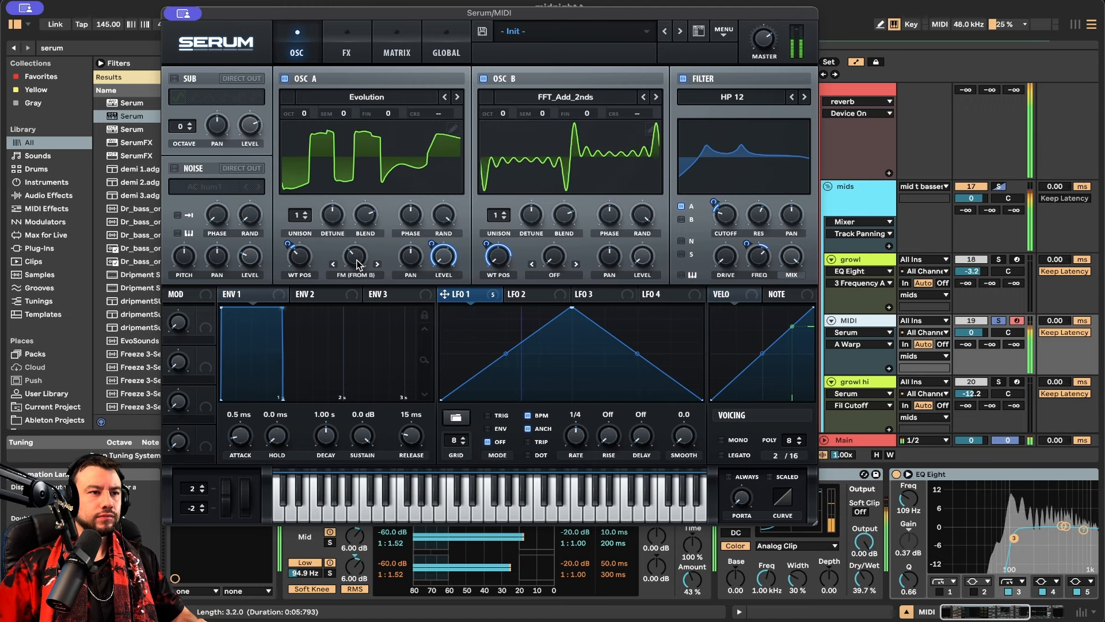
pyautogui.moveTo(358, 236)
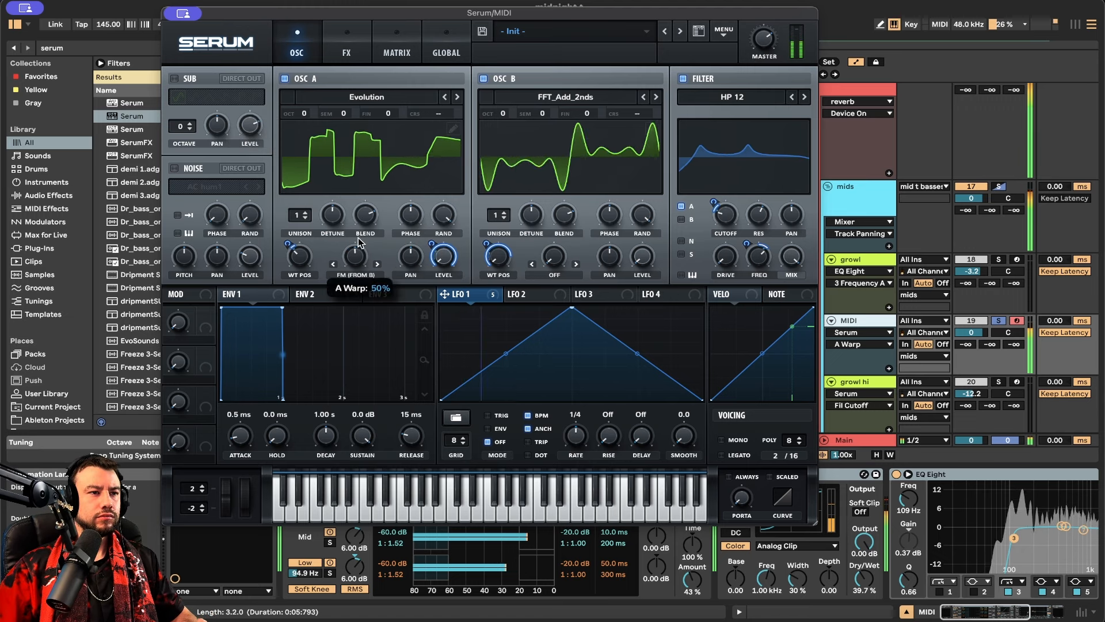
# Load the Evol Longreece wavetable into oscillator A and set its wavetable position to about 168
pyautogui.click(298, 257)
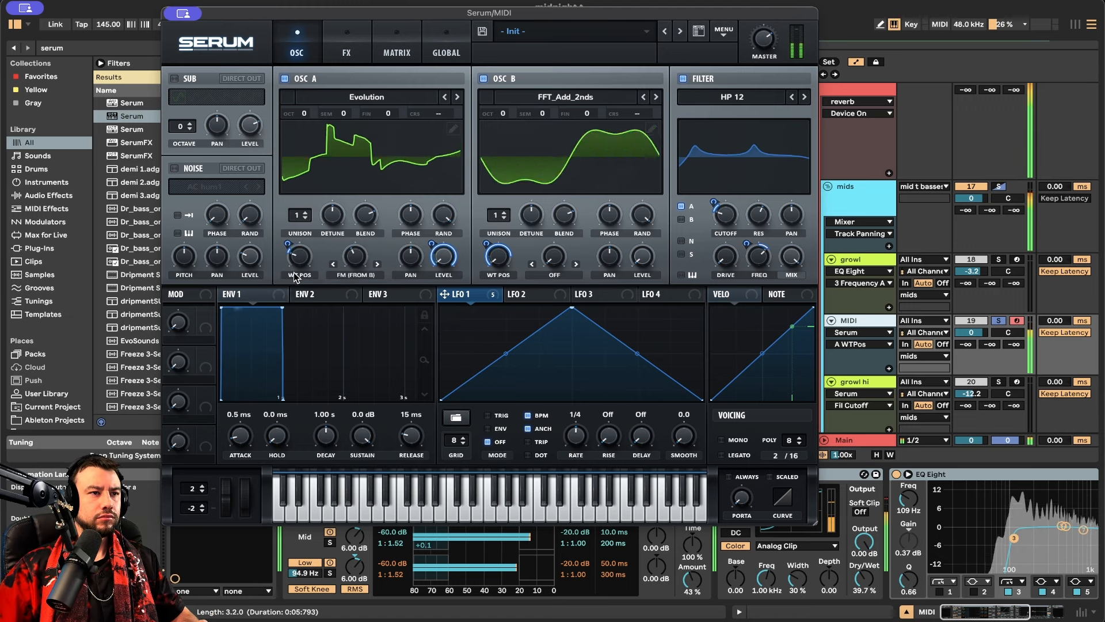
pyautogui.click(444, 96)
pyautogui.click(444, 97)
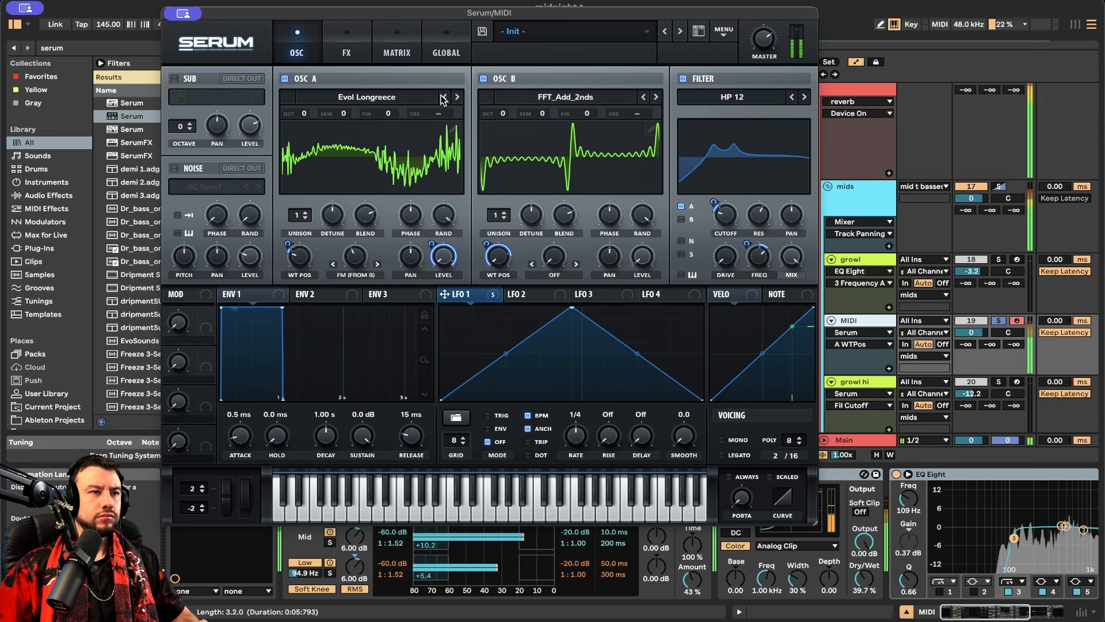
pyautogui.moveTo(296, 240)
pyautogui.moveTo(296, 239); pyautogui.dragTo(313, 210)
pyautogui.moveTo(296, 268)
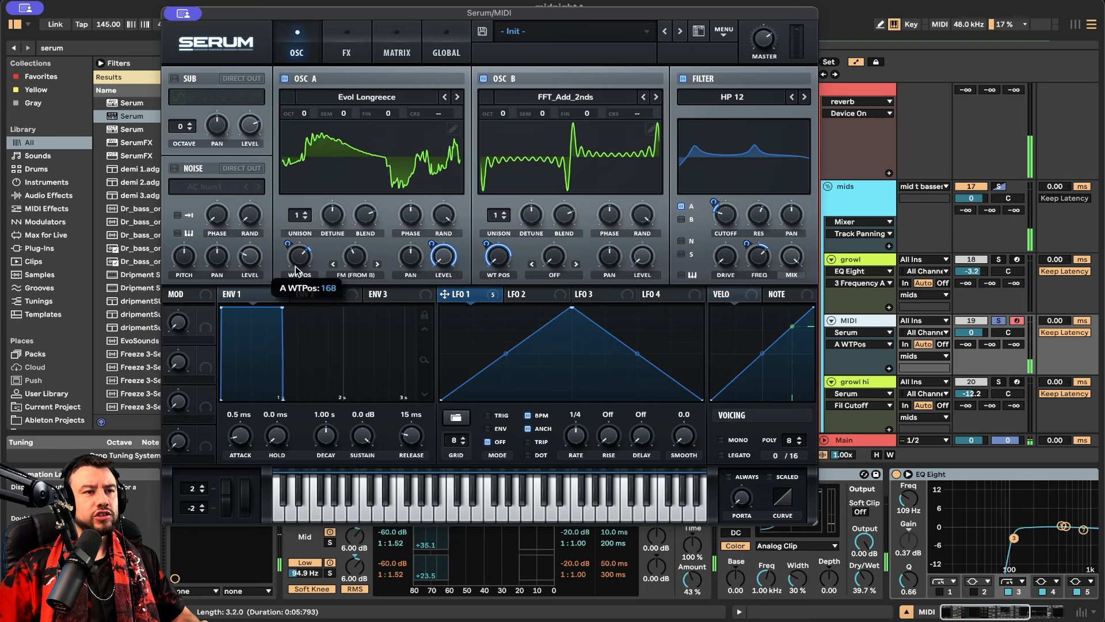
pyautogui.moveTo(296, 268)
pyautogui.mouseDown()
pyautogui.moveTo(293, 328)
pyautogui.moveTo(307, 225)
pyautogui.moveTo(298, 265)
pyautogui.mouseUp()
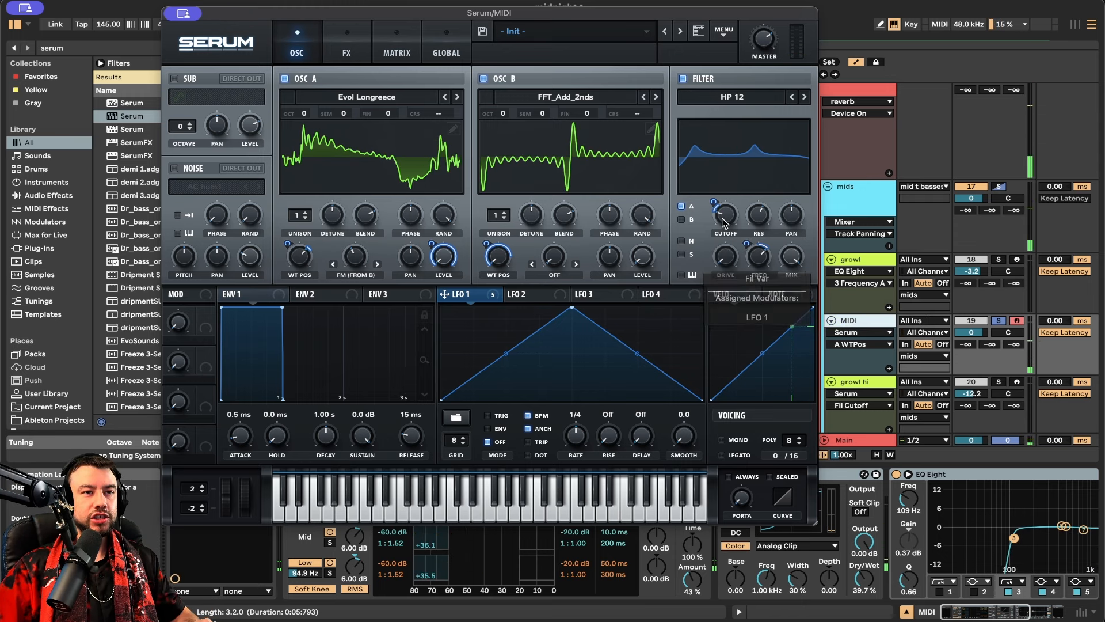
# Fine-tune LFO 1's modulation of the HP 12 filter's cutoff and frequency, and set the filter resonance to about 61%
pyautogui.moveTo(717, 199)
pyautogui.moveTo(717, 194); pyautogui.dragTo(718, 195)
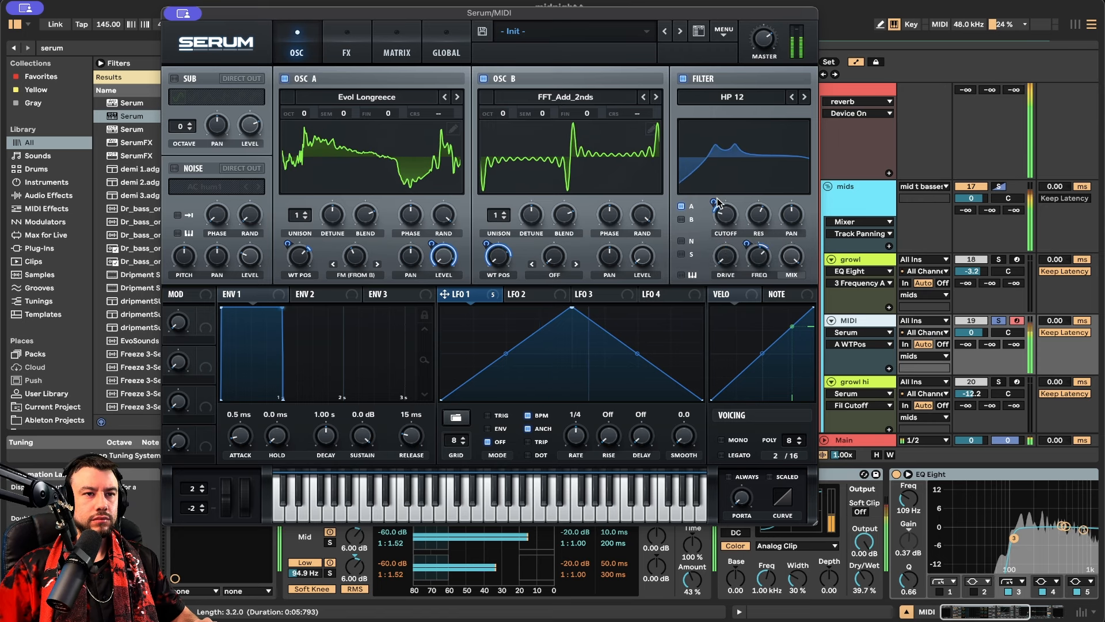
pyautogui.click(760, 223)
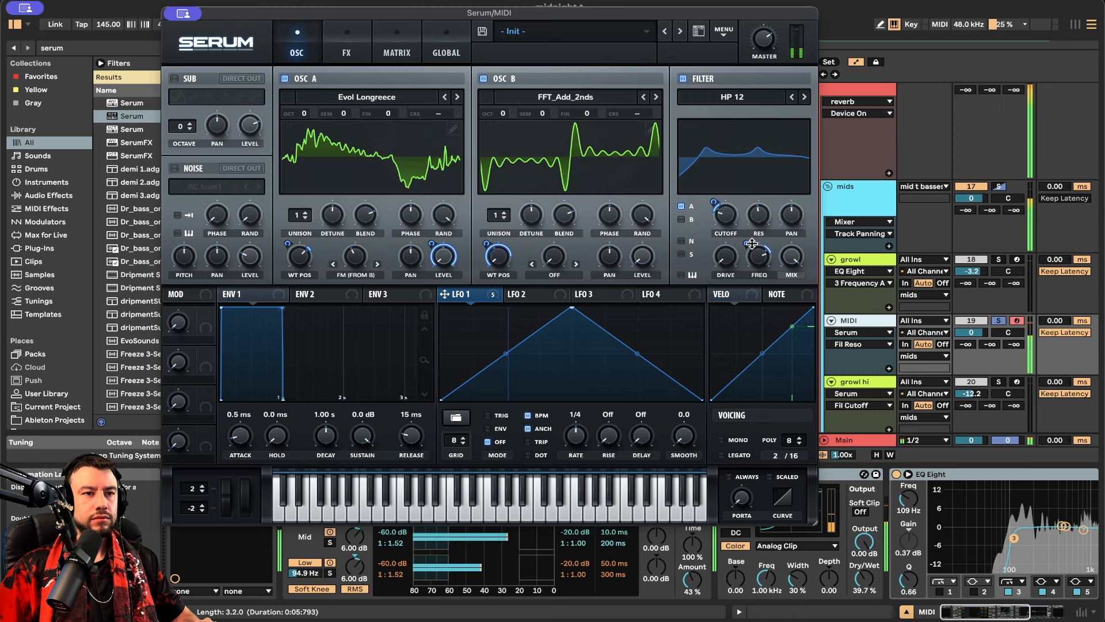
pyautogui.moveTo(749, 251)
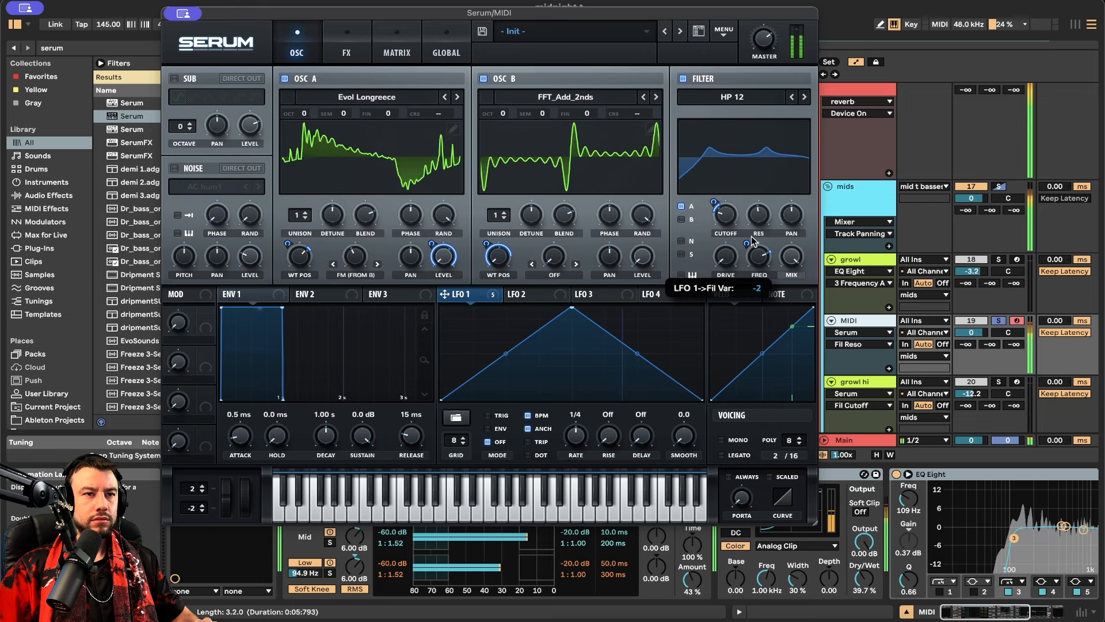
pyautogui.moveTo(751, 244); pyautogui.dragTo(759, 198)
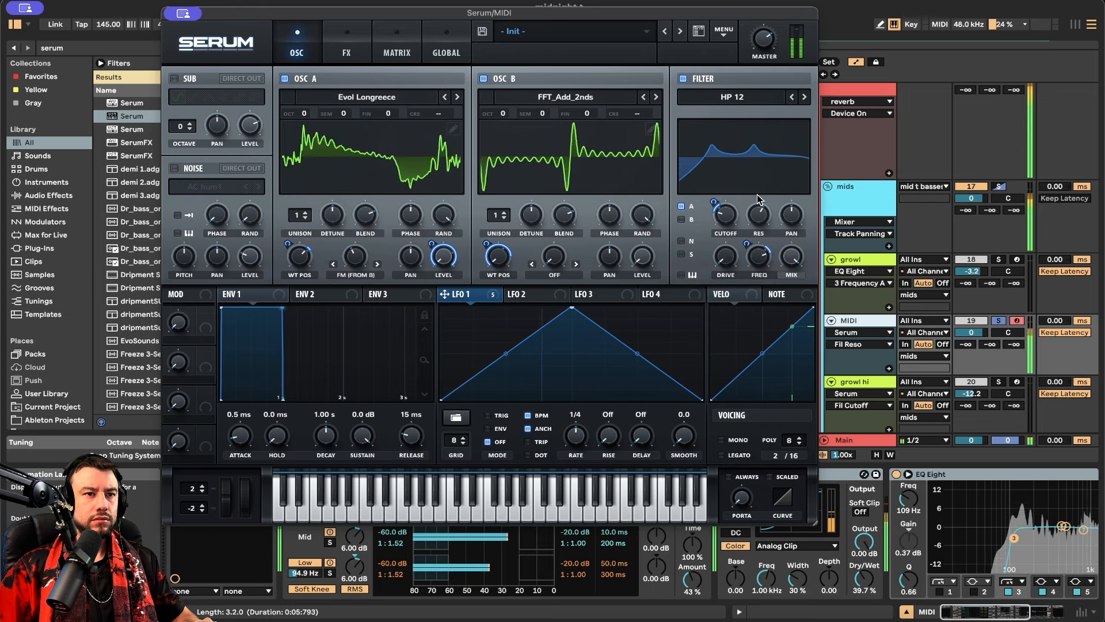
pyautogui.click(761, 214)
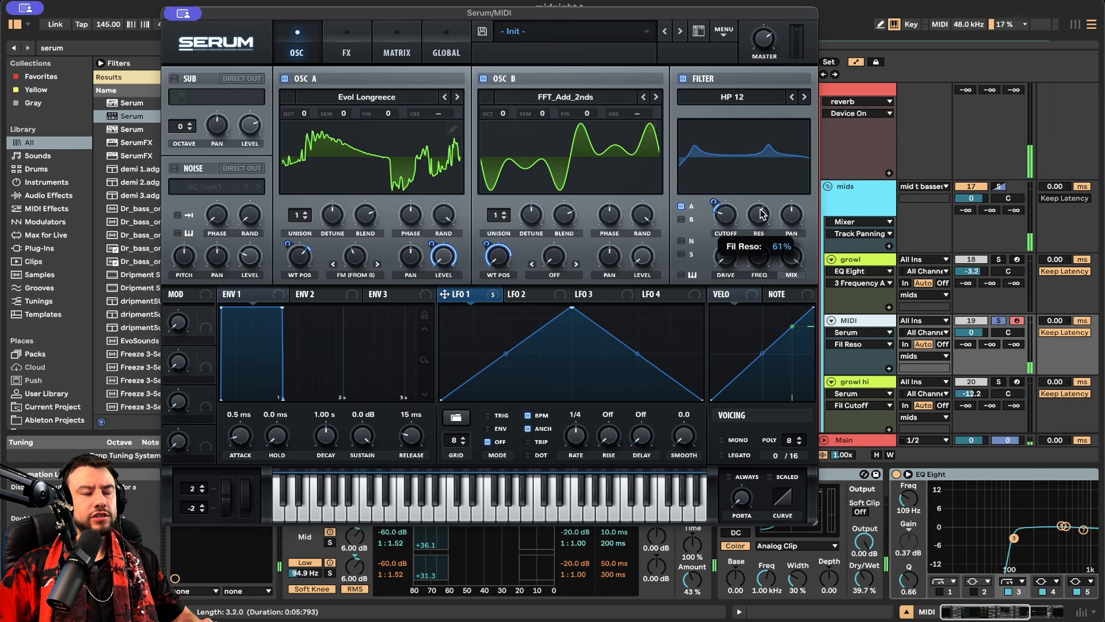
pyautogui.moveTo(762, 208); pyautogui.dragTo(764, 203)
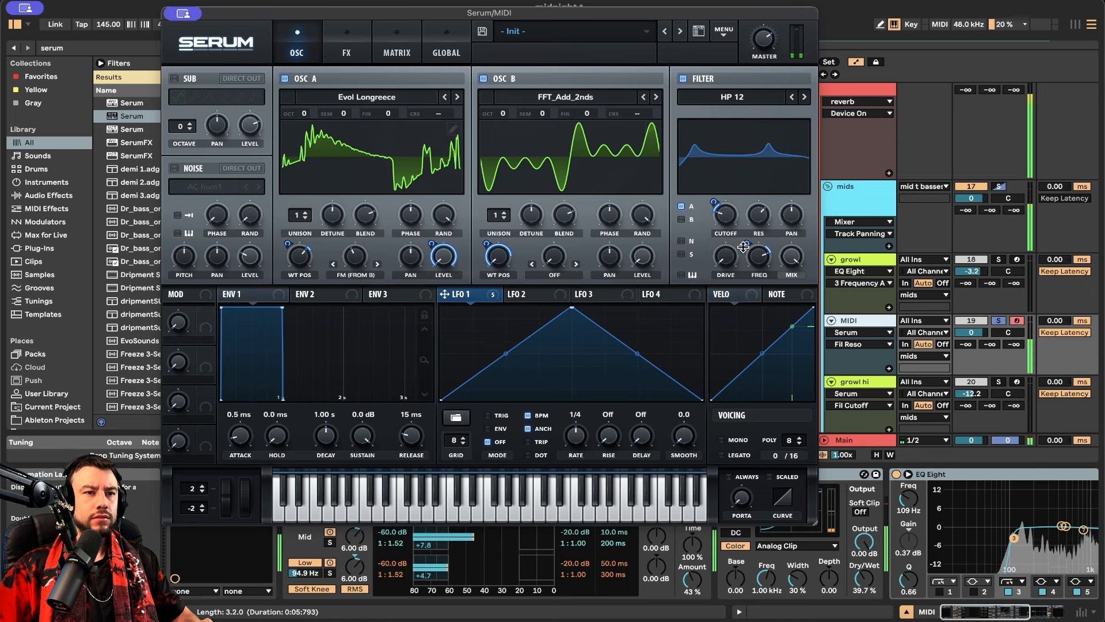
# Set the LFO 1 modulation amount on the filter's FREQ control to about -10
pyautogui.click(743, 247)
pyautogui.moveTo(747, 248)
pyautogui.mouseDown()
pyautogui.moveTo(748, 257)
pyautogui.moveTo(746, 245)
pyautogui.mouseUp()
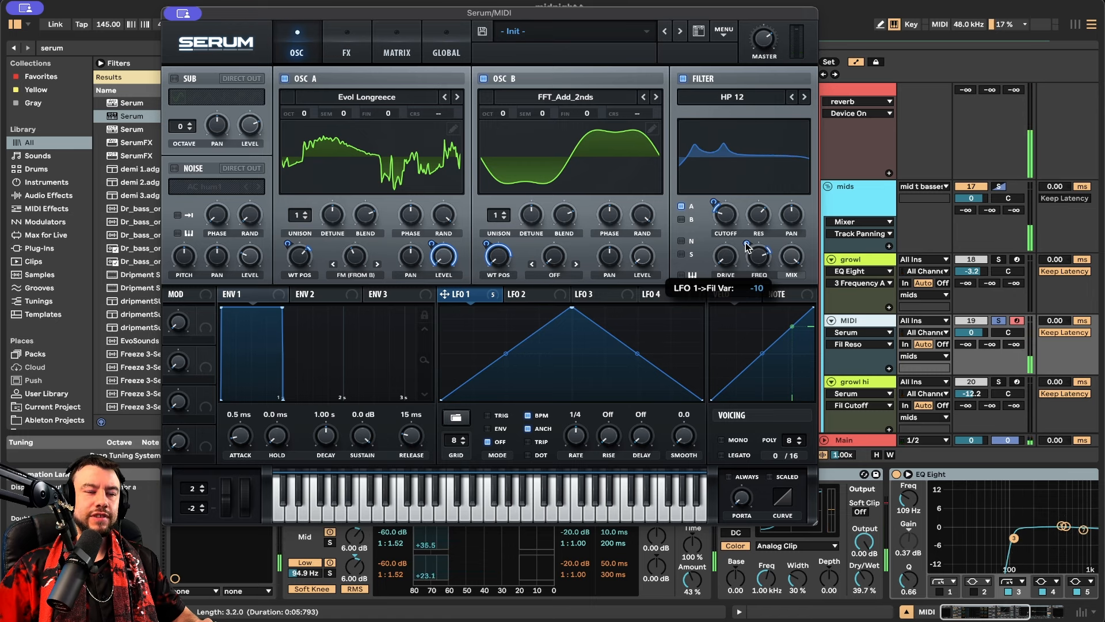
pyautogui.moveTo(746, 243); pyautogui.dragTo(743, 242)
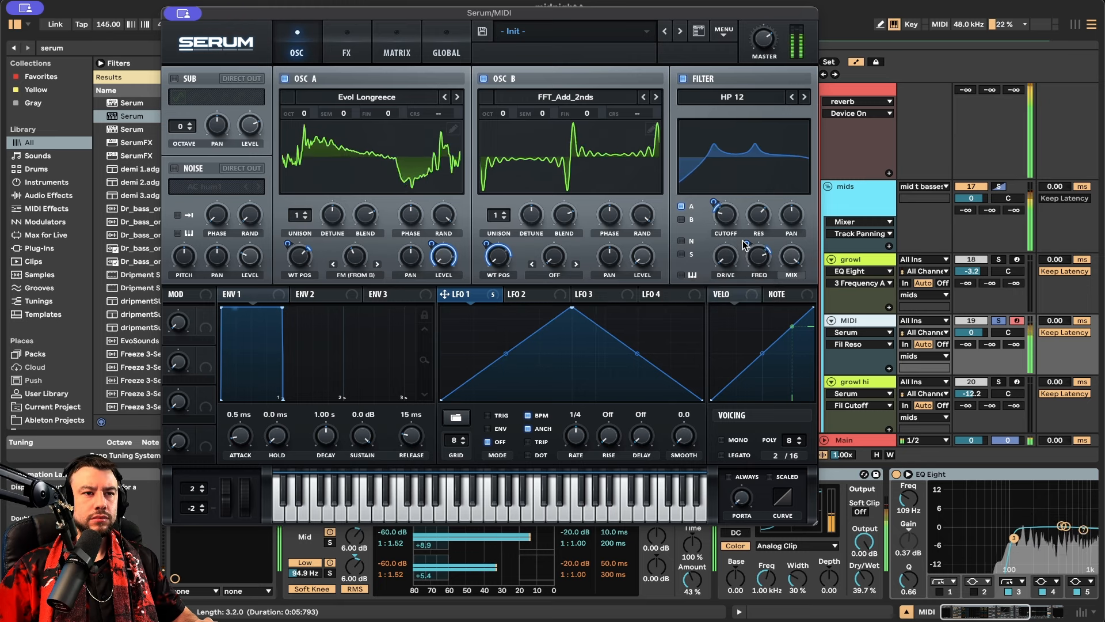
# Enable the Hyper/Dimension effect, turning the Hyper mix down and using a Dimension size of 0% with a moderate Dimension mix
pyautogui.click(348, 53)
pyautogui.click(178, 81)
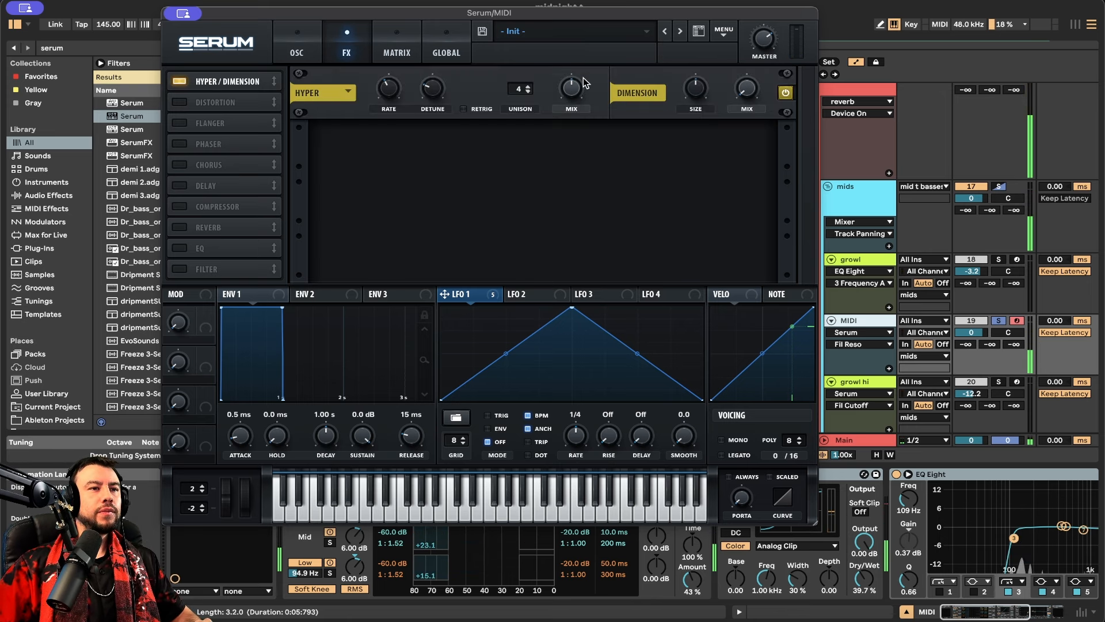
pyautogui.moveTo(569, 86); pyautogui.dragTo(568, 141)
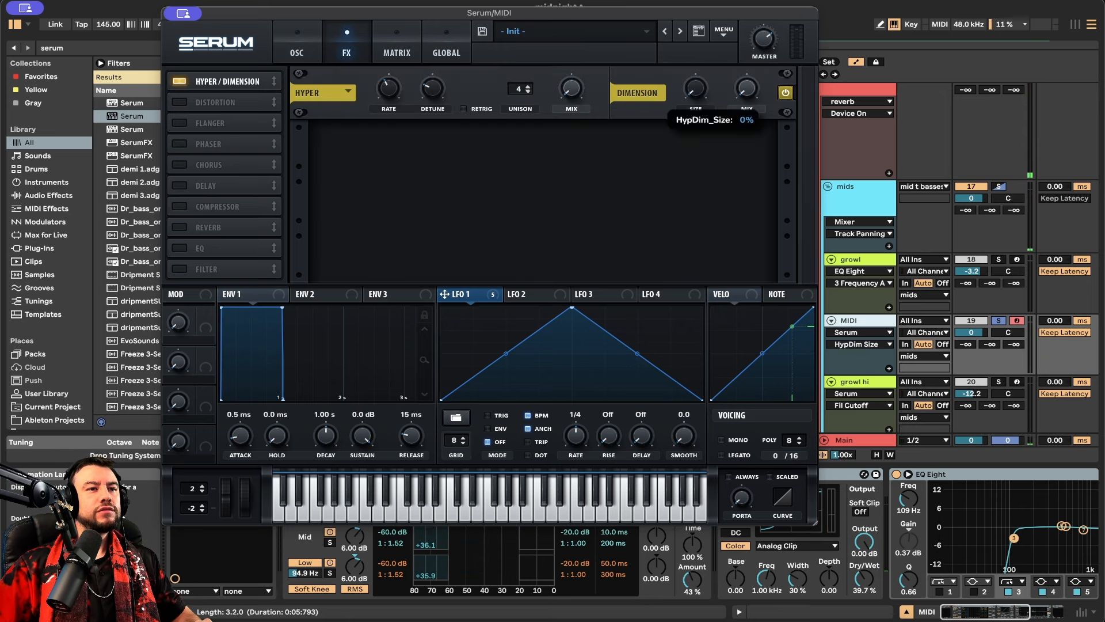
pyautogui.moveTo(748, 95); pyautogui.dragTo(748, 71)
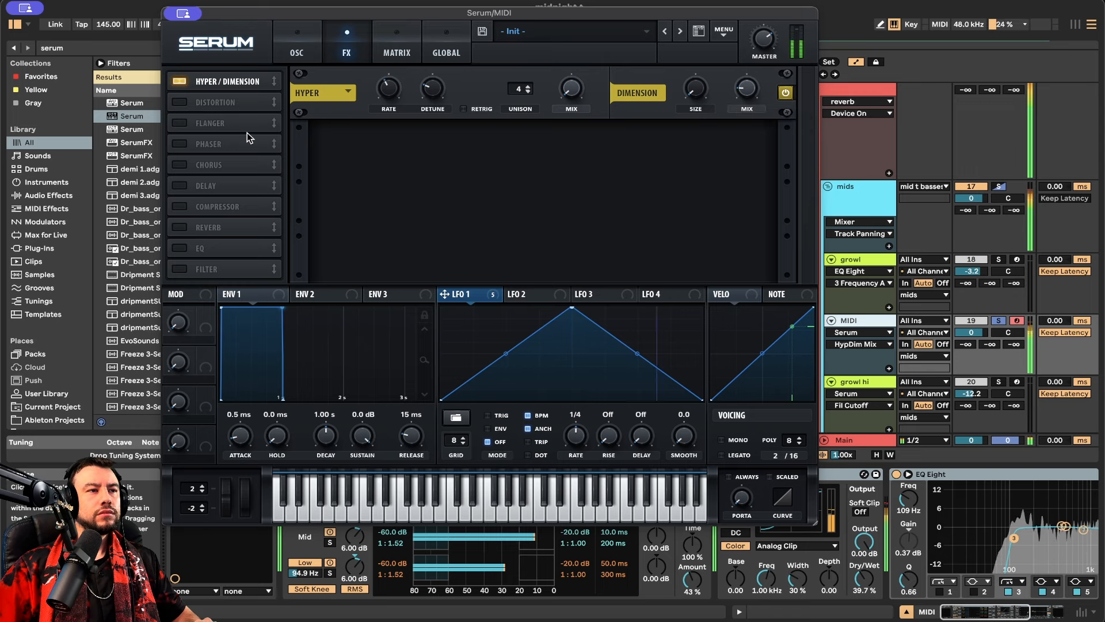
# Enable the compressor effect and switch it to multiband mode
pyautogui.click(179, 207)
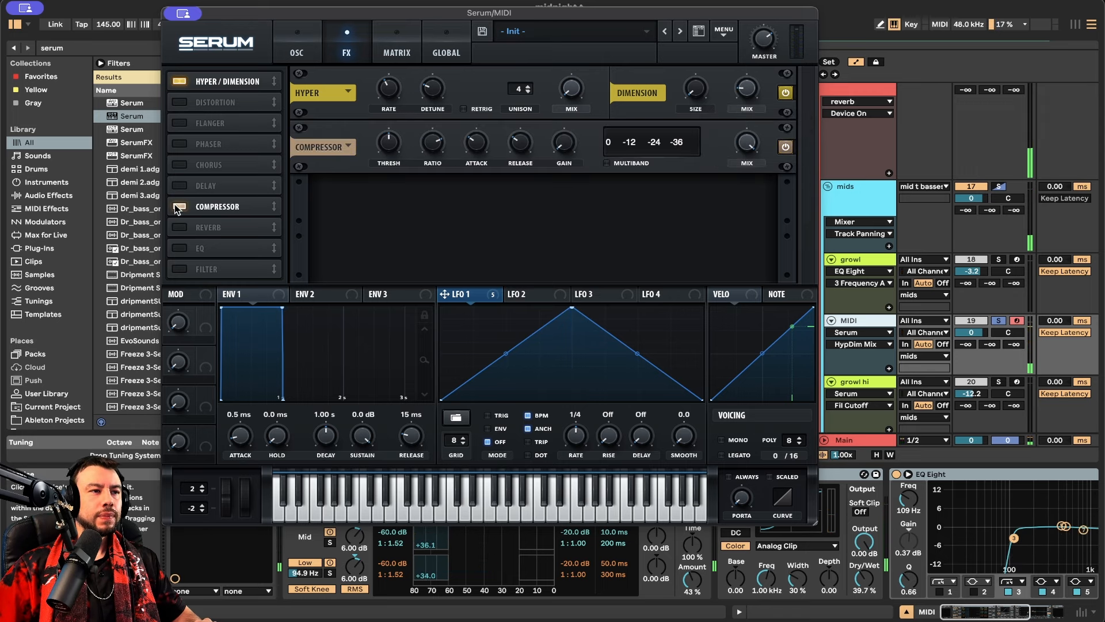
pyautogui.click(564, 142)
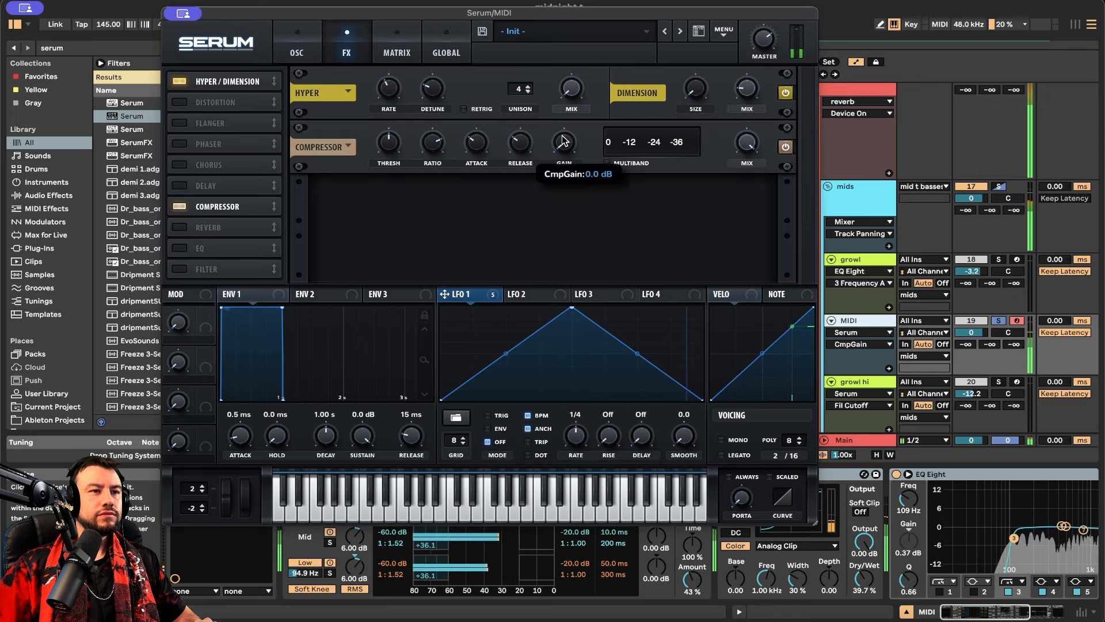
pyautogui.click(606, 164)
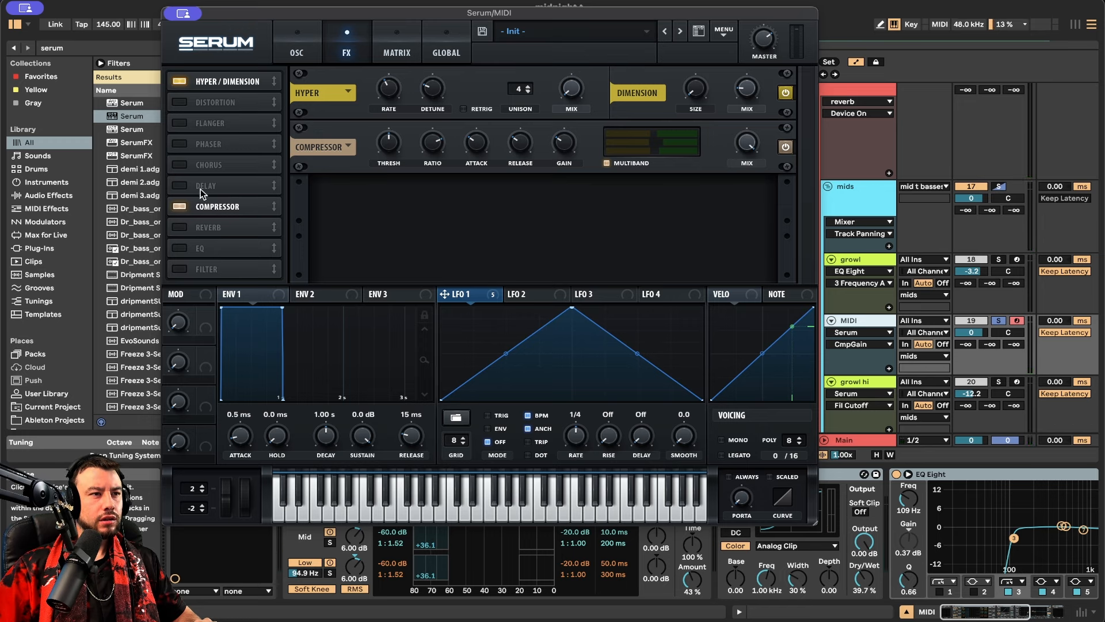
# Enable the phaser with a phase of about 28 degrees and a mix of about 21%, and lower its depth and frequency
pyautogui.click(181, 144)
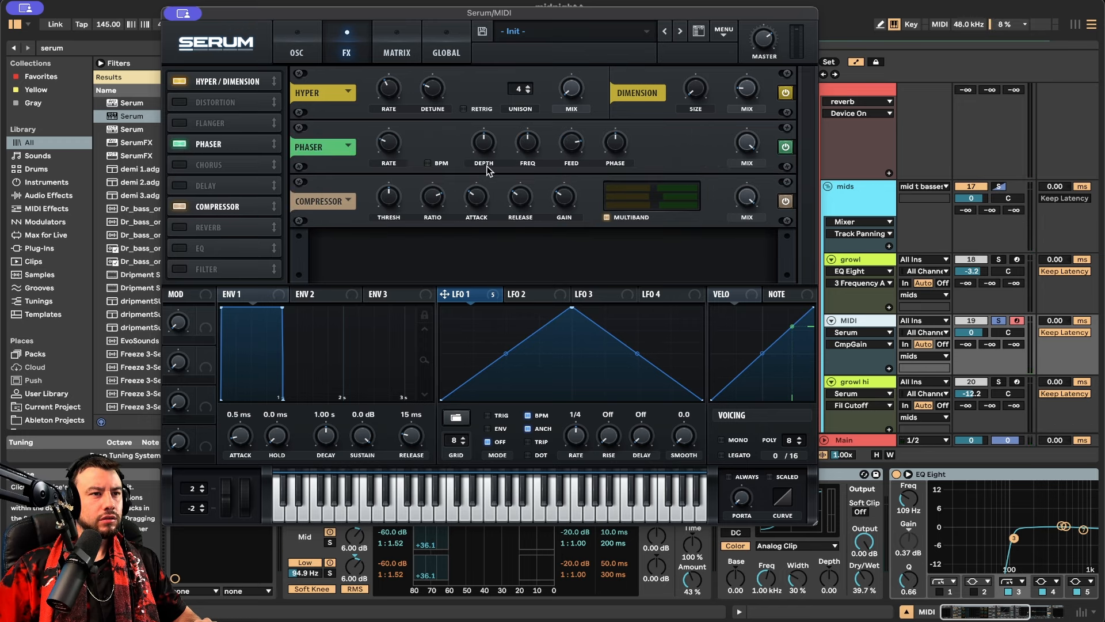
pyautogui.moveTo(628, 152)
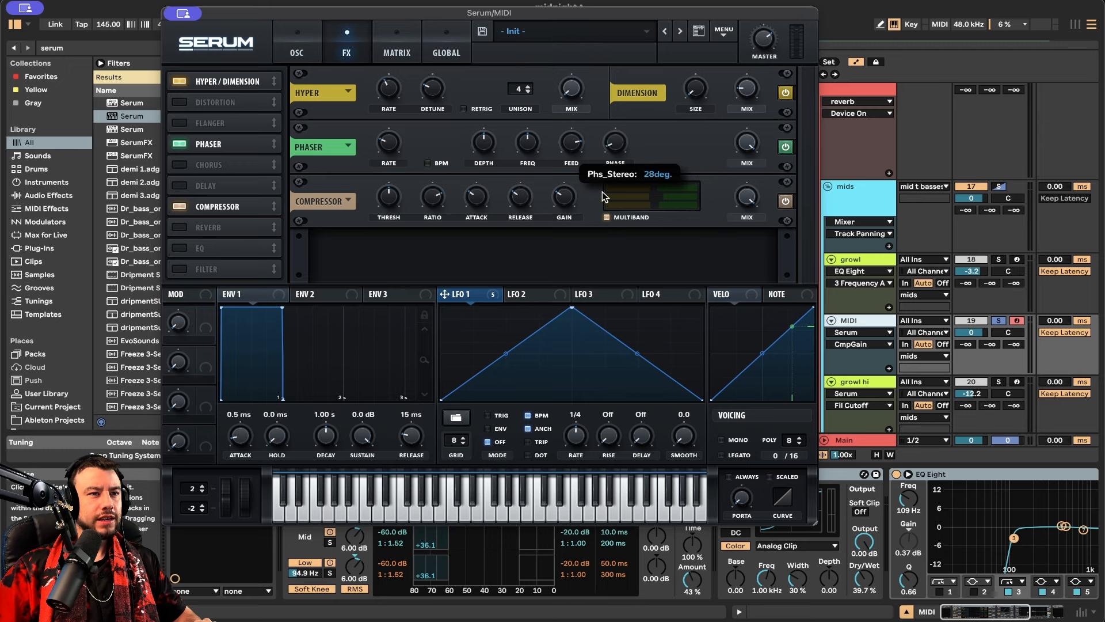
pyautogui.moveTo(602, 192); pyautogui.dragTo(598, 202)
pyautogui.moveTo(747, 148); pyautogui.dragTo(710, 238)
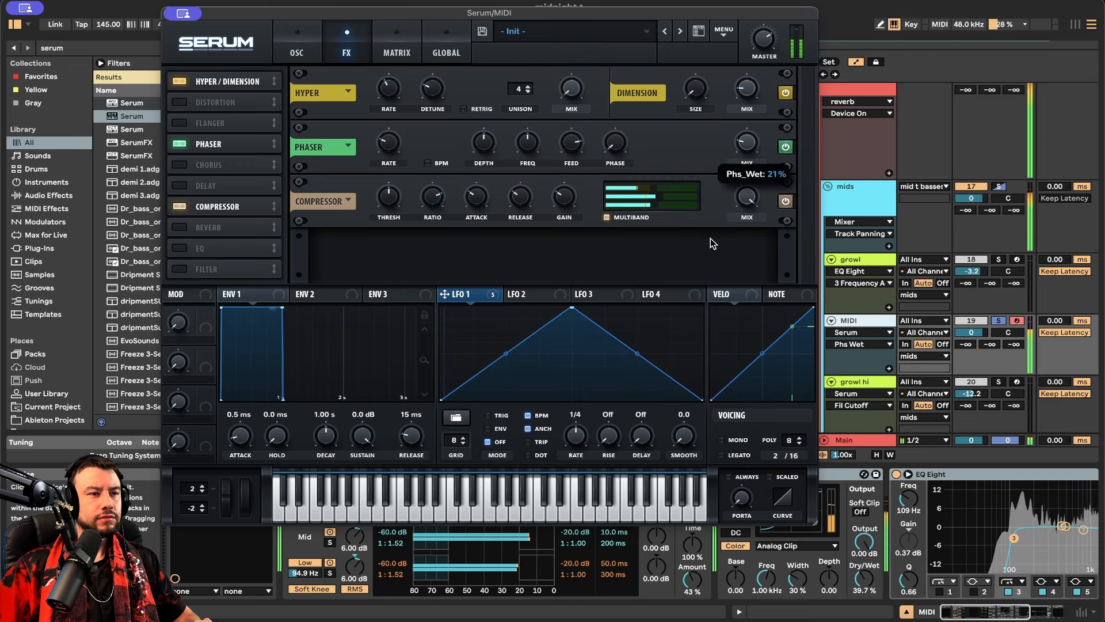
pyautogui.moveTo(483, 142); pyautogui.dragTo(481, 174)
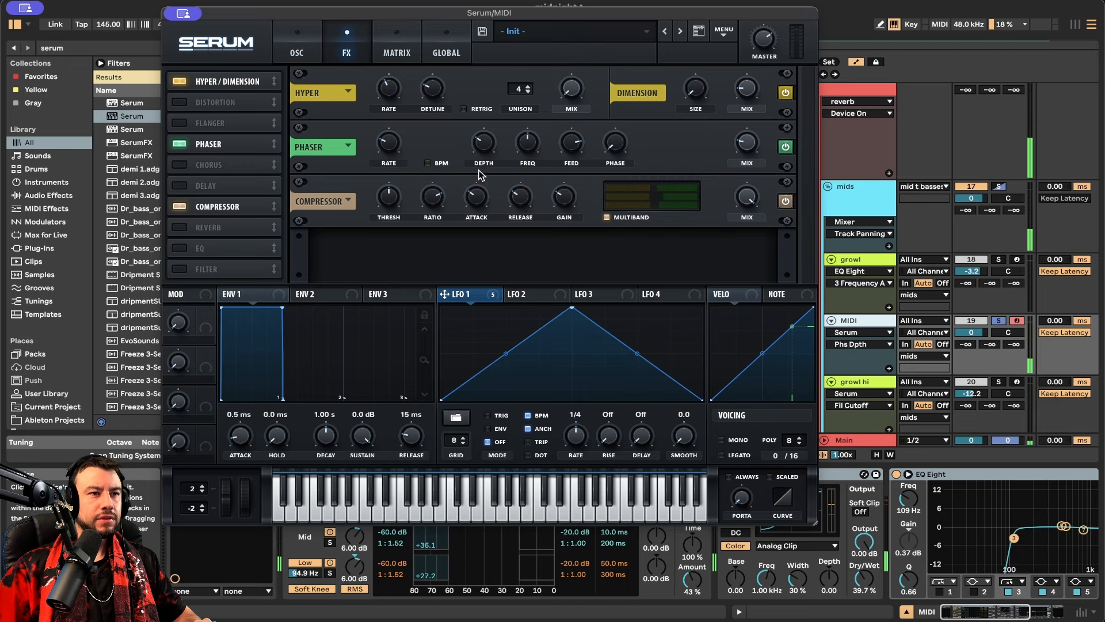
pyautogui.moveTo(533, 149)
pyautogui.mouseDown()
pyautogui.moveTo(524, 188)
pyautogui.moveTo(526, 163)
pyautogui.mouseUp()
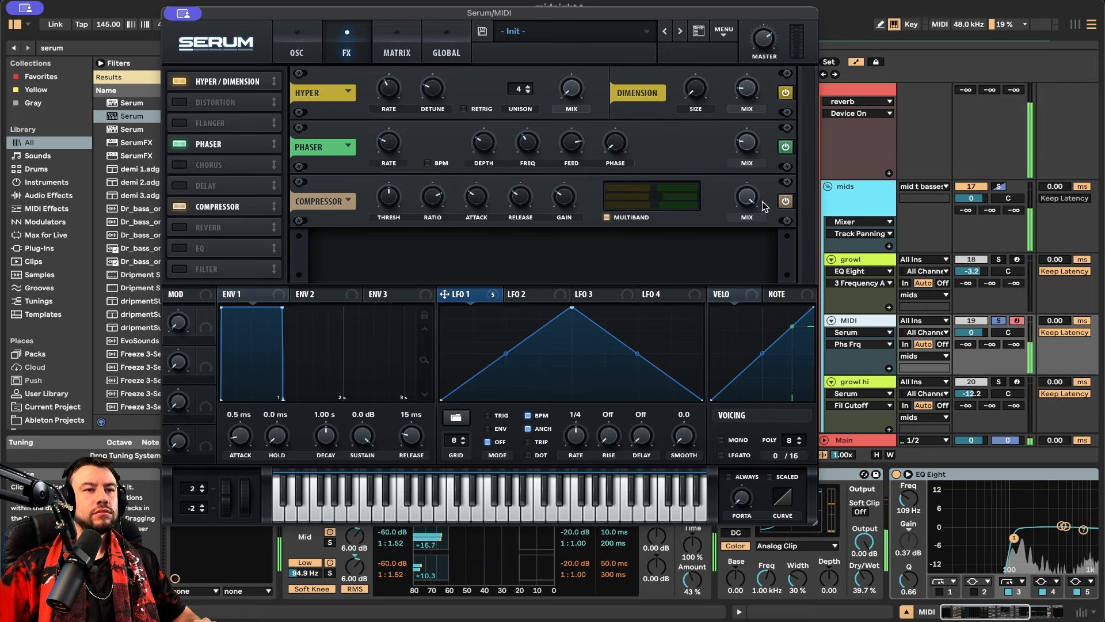
# Fine-tune the multiband compressor's mix and gain
pyautogui.moveTo(744, 199); pyautogui.dragTo(735, 208)
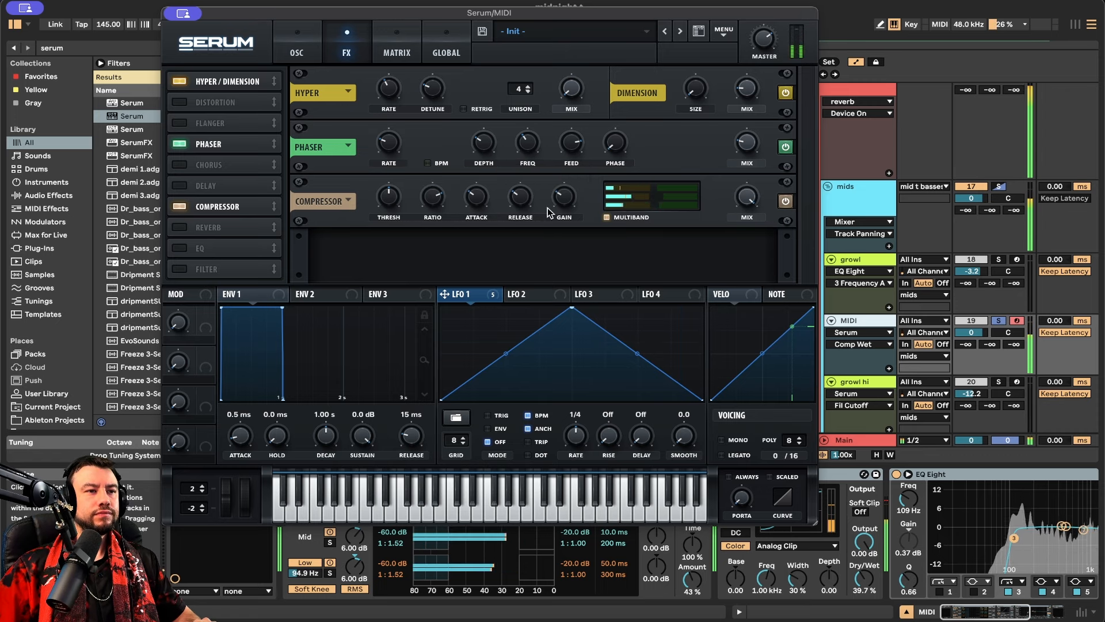
pyautogui.moveTo(564, 198)
pyautogui.mouseDown()
pyautogui.moveTo(561, 229)
pyautogui.moveTo(564, 203)
pyautogui.mouseUp()
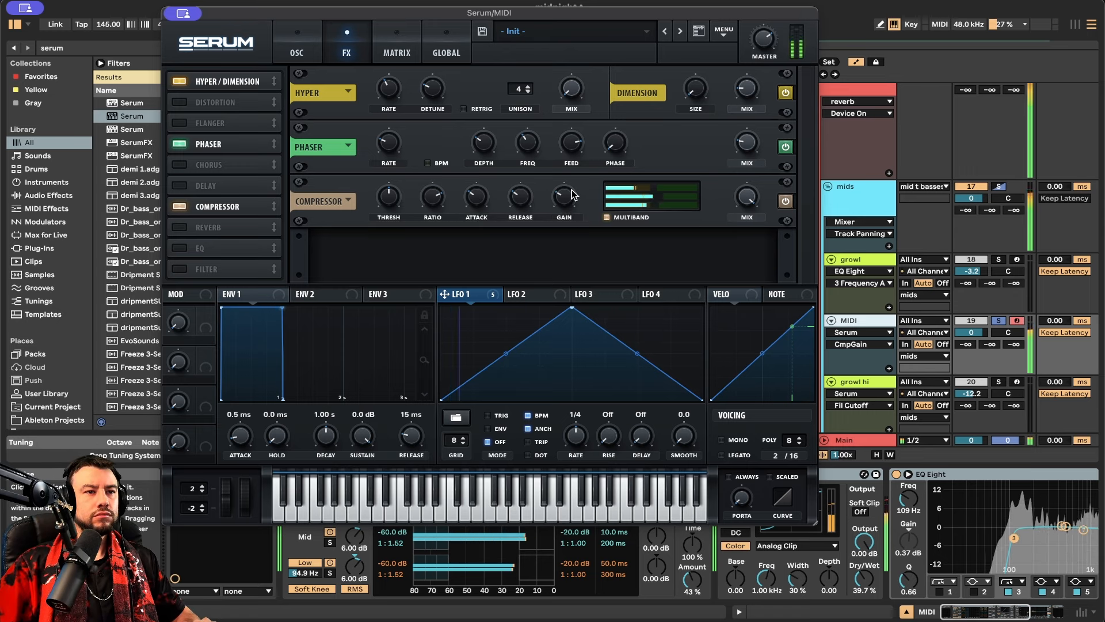
# Close the synth window and solo and arm the growl track to compare its sound
pyautogui.click(181, 15)
pyautogui.click(191, 41)
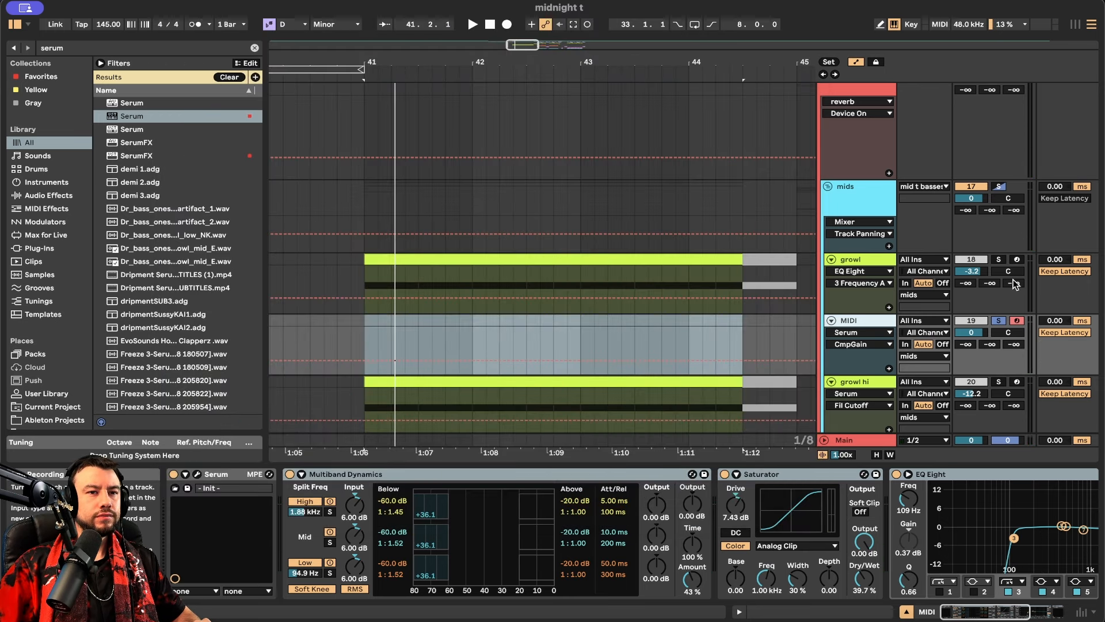
pyautogui.click(999, 260)
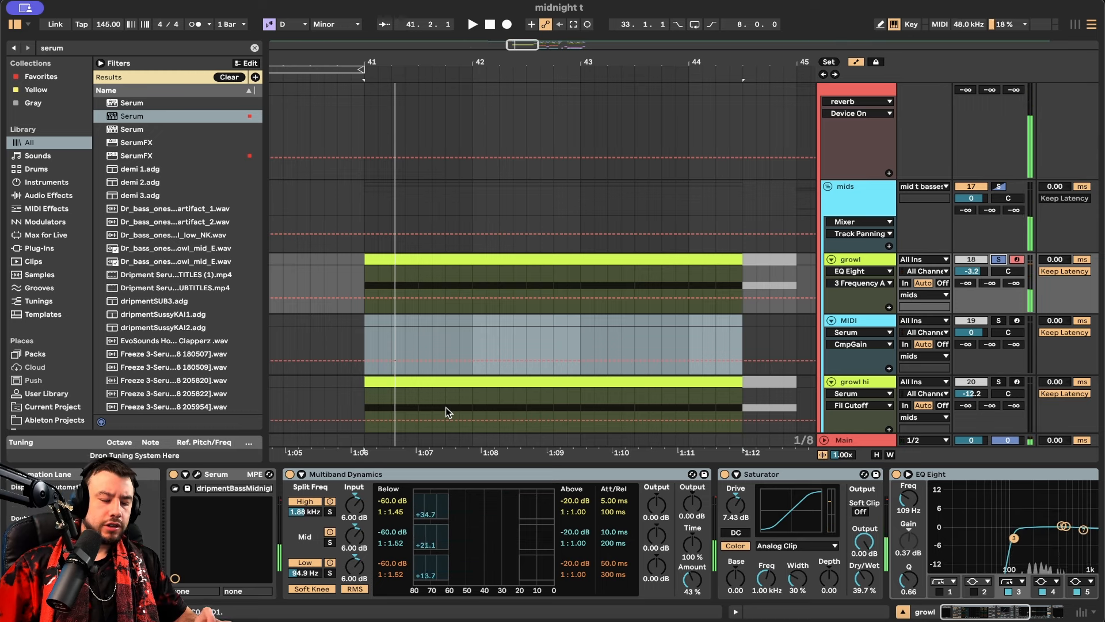
# Reopen Serum on the MIDI track, set LFO 1's mode to ENV, and arm and solo that track again
pyautogui.click(850, 320)
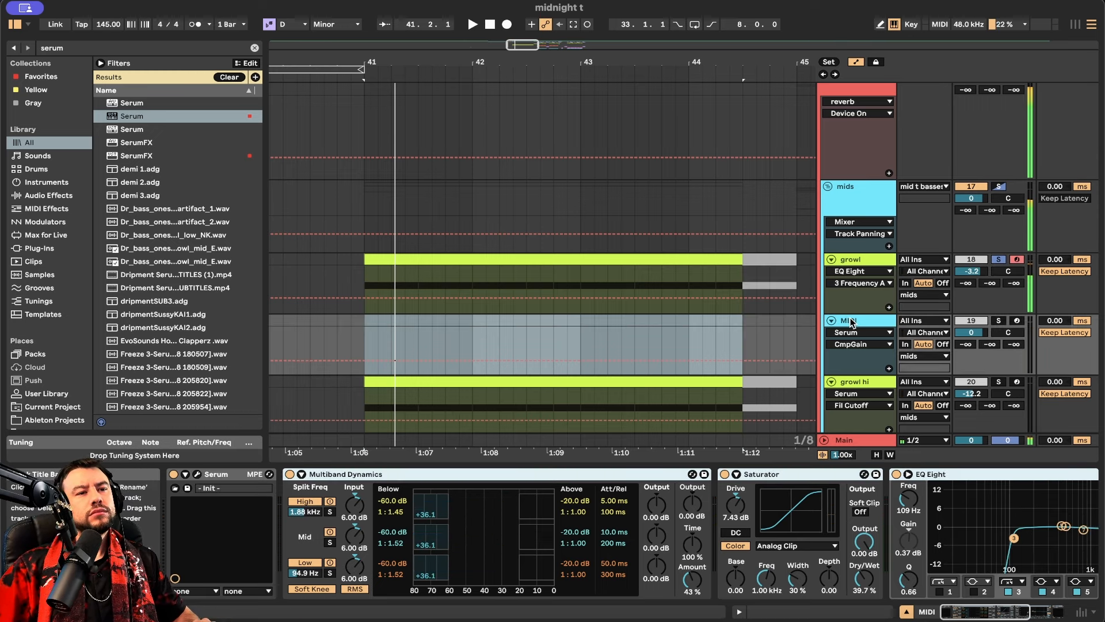
pyautogui.click(197, 475)
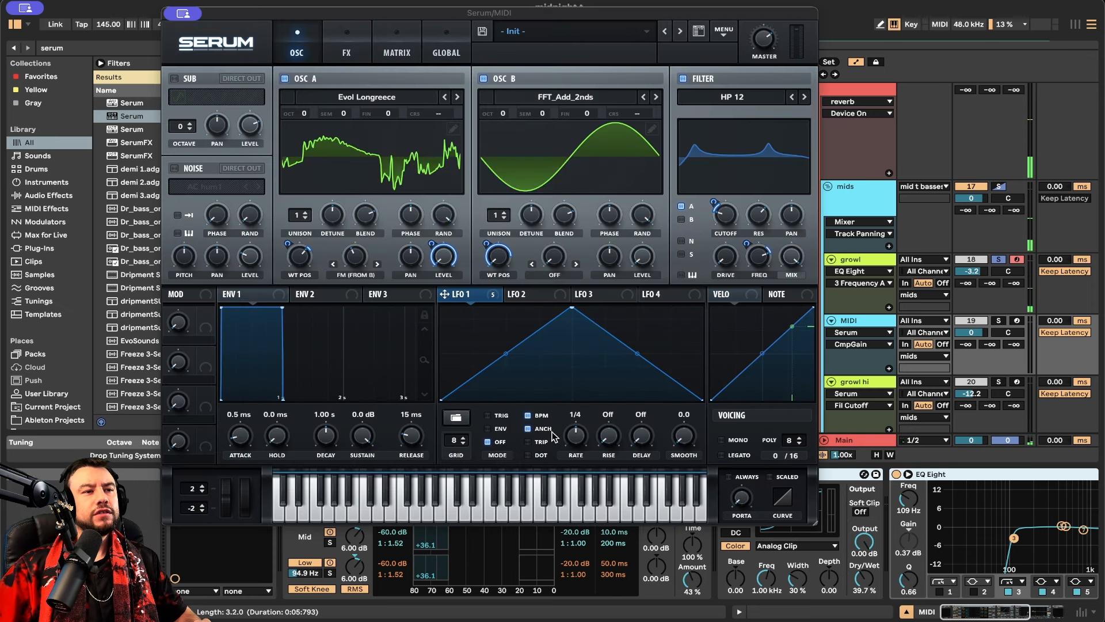
pyautogui.click(488, 429)
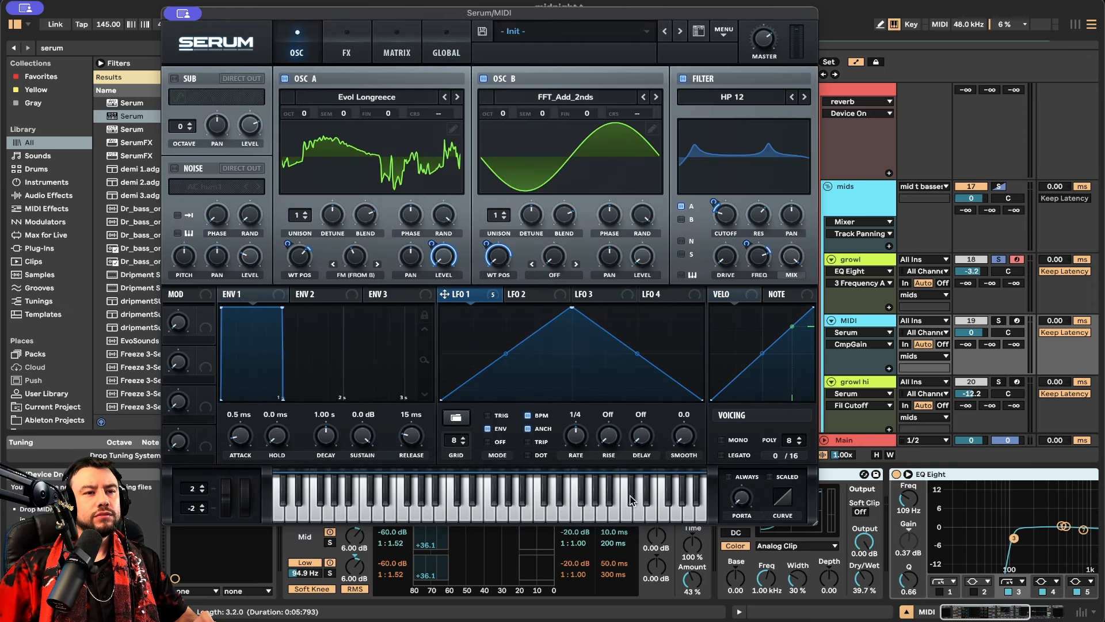
pyautogui.click(1017, 321)
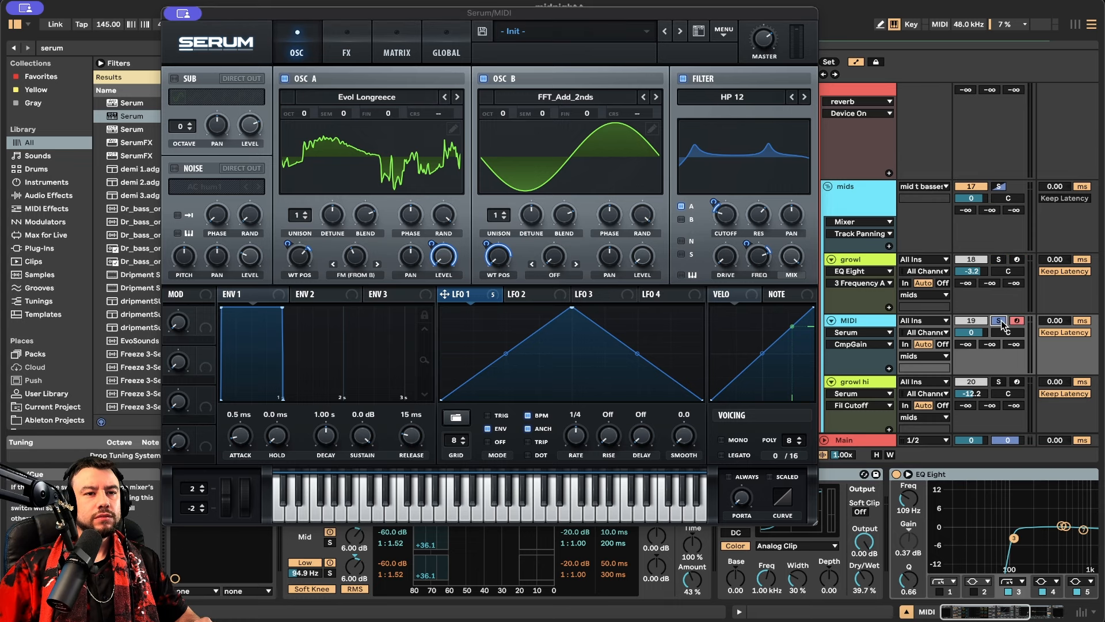
# Reshape LFO 1 with an early peak, an added point and a steeply curved decay, and slightly lower oscillator A's FM amount
pyautogui.press('a')
pyautogui.press('a')
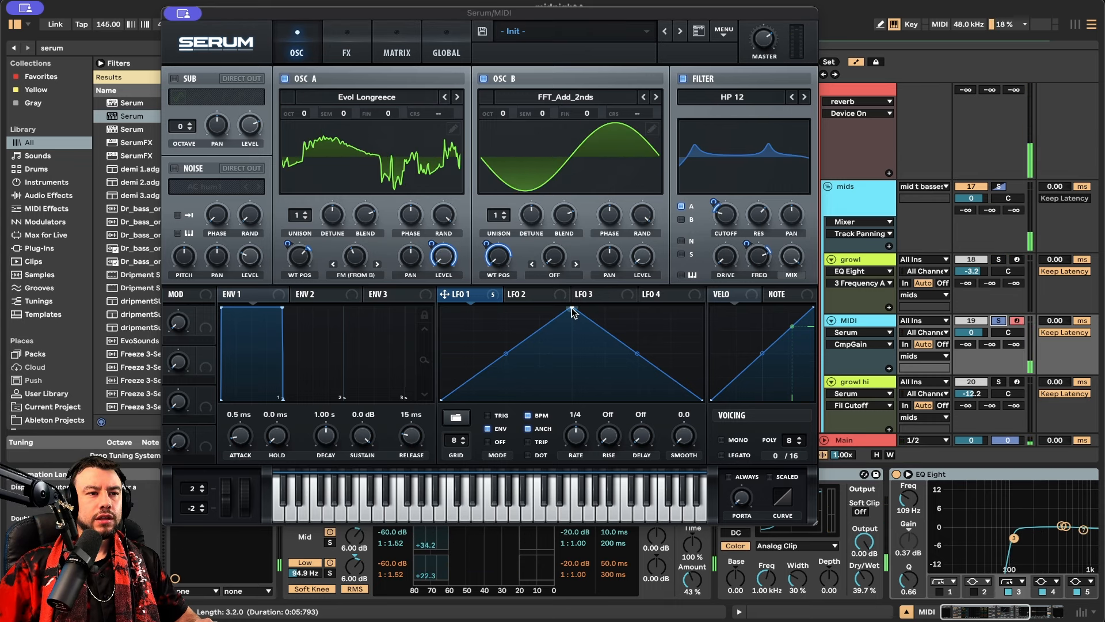
pyautogui.moveTo(573, 312); pyautogui.dragTo(485, 294)
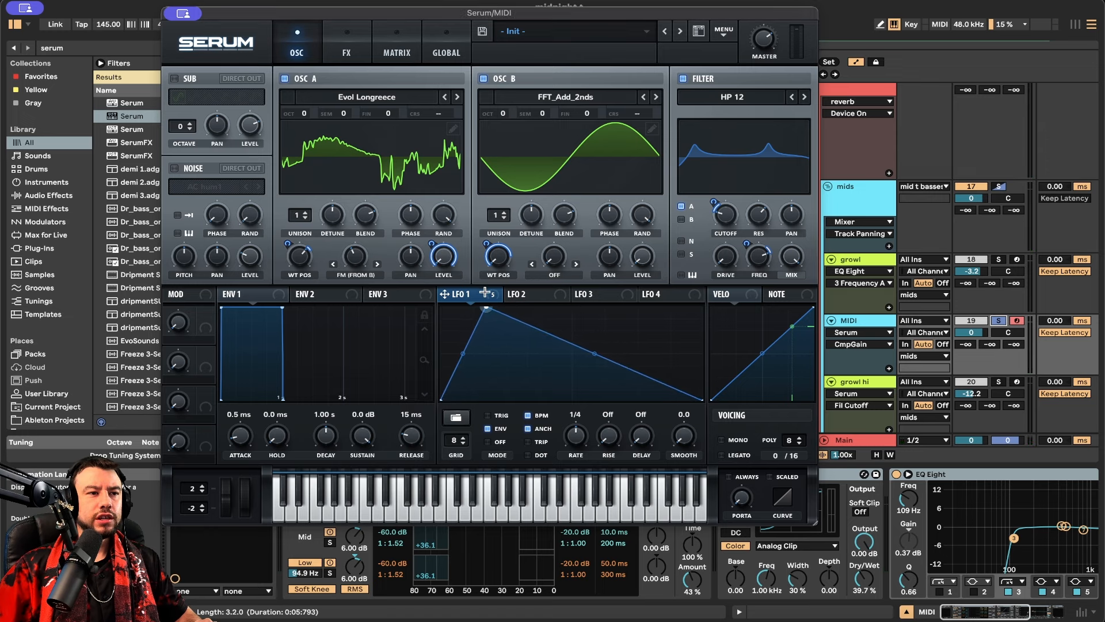
pyautogui.doubleClick(516, 330)
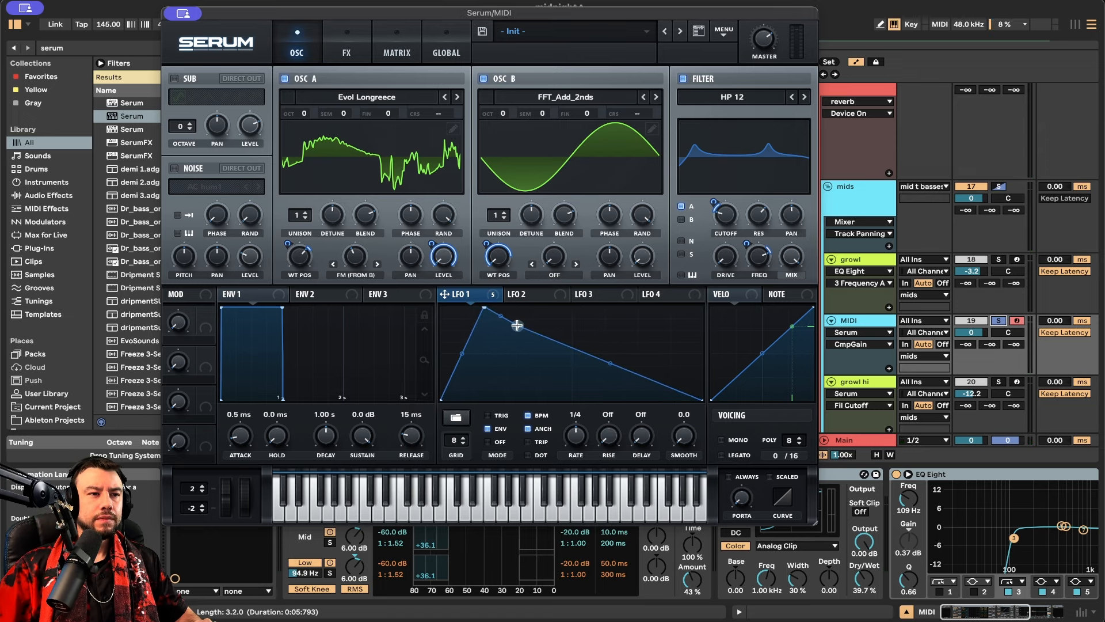
pyautogui.moveTo(516, 329); pyautogui.dragTo(472, 295)
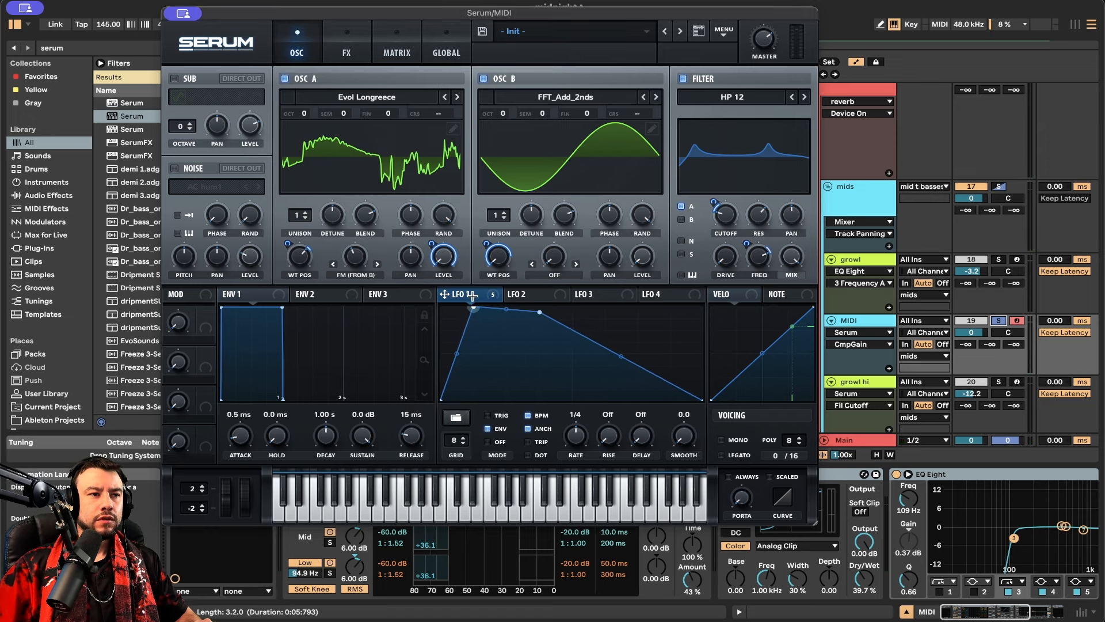
pyautogui.moveTo(538, 316); pyautogui.dragTo(533, 315)
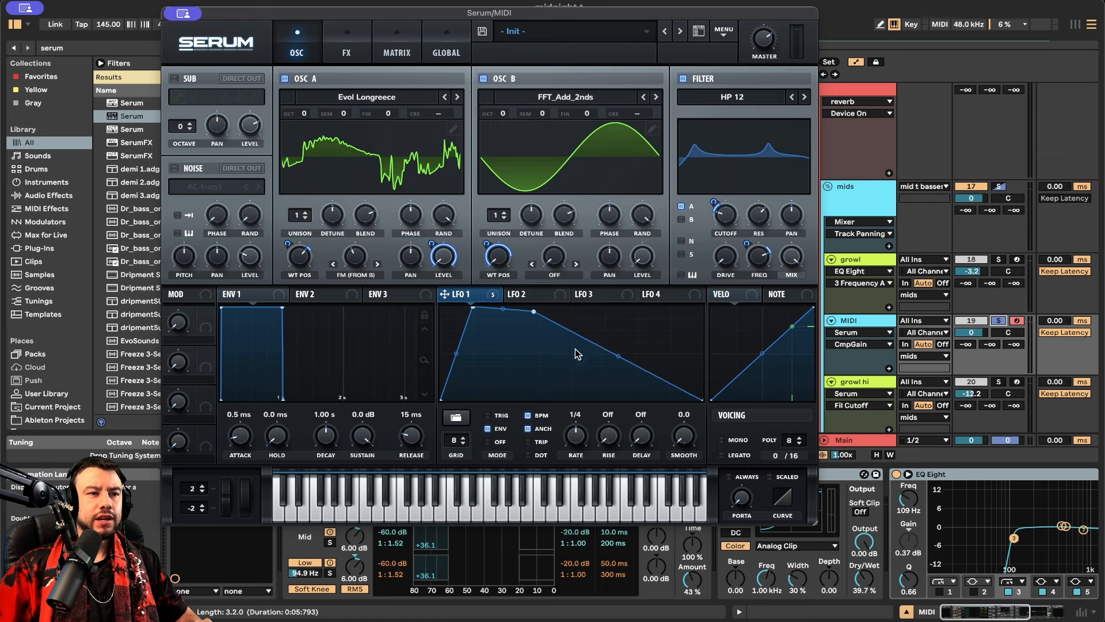
pyautogui.moveTo(619, 360); pyautogui.dragTo(618, 386)
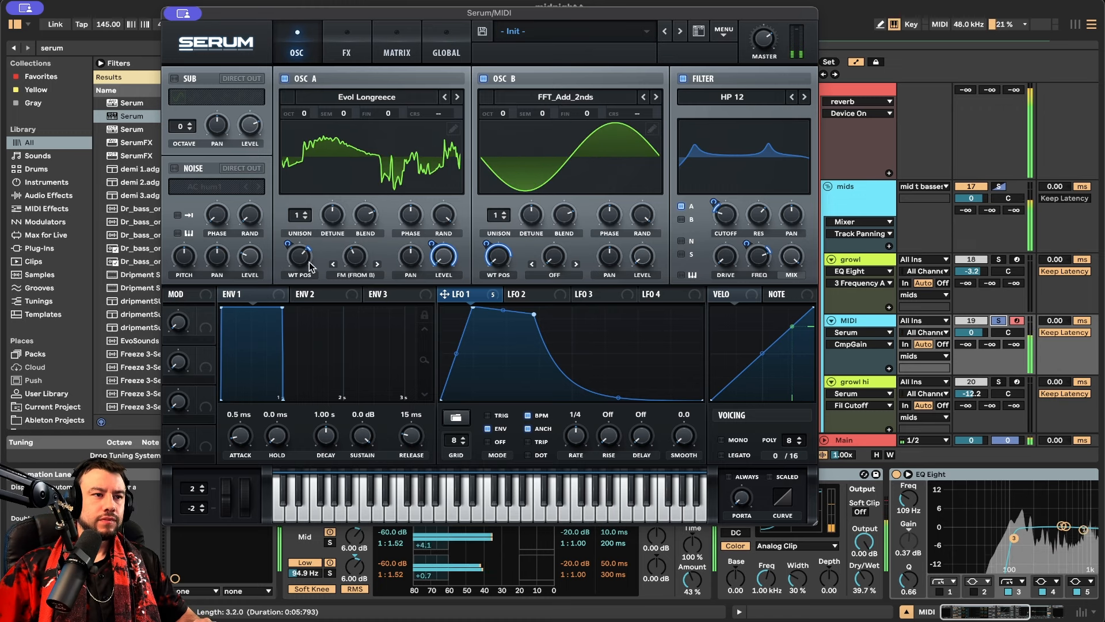
pyautogui.moveTo(355, 256)
pyautogui.mouseDown()
pyautogui.moveTo(359, 223)
pyautogui.moveTo(351, 263)
pyautogui.mouseUp()
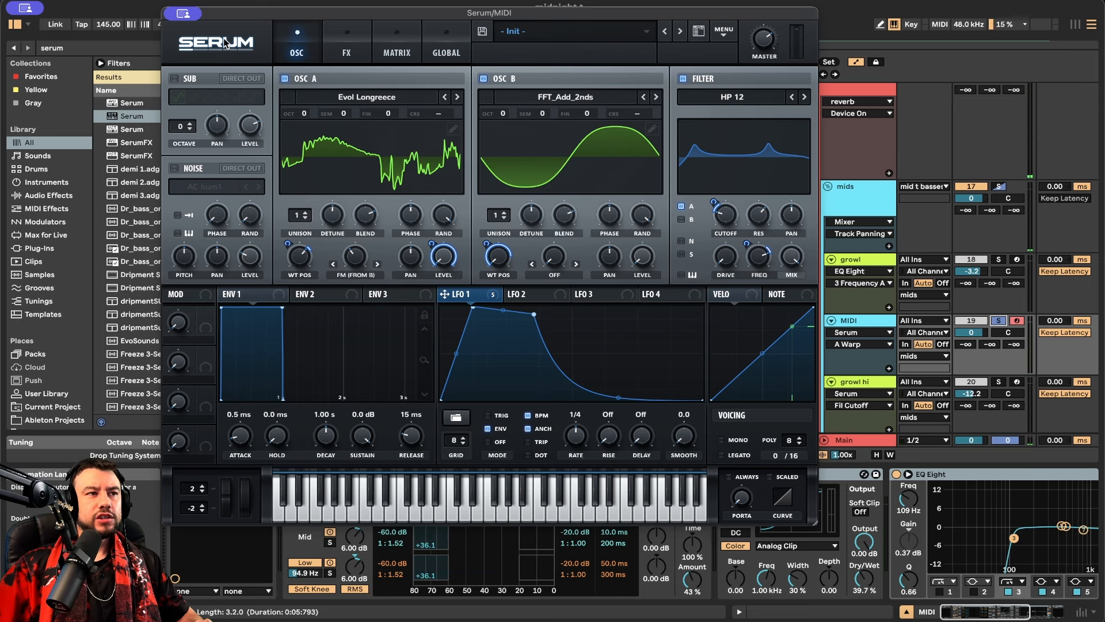
# Close the synth window and unfold the resp 1 group to reach its tracks around bar 45
pyautogui.click(171, 14)
pyautogui.scroll(-3, 619, 301)
pyautogui.hscroll(3, 619, 301)
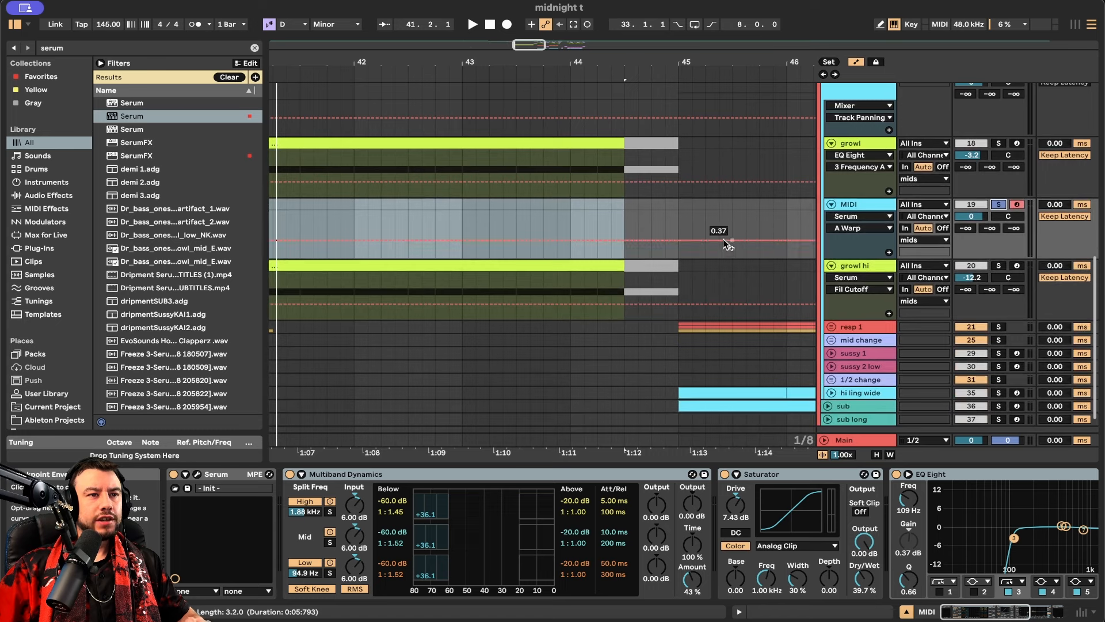
pyautogui.click(681, 215)
pyautogui.hscroll(4, 682, 217)
pyautogui.scroll(-2, 683, 217)
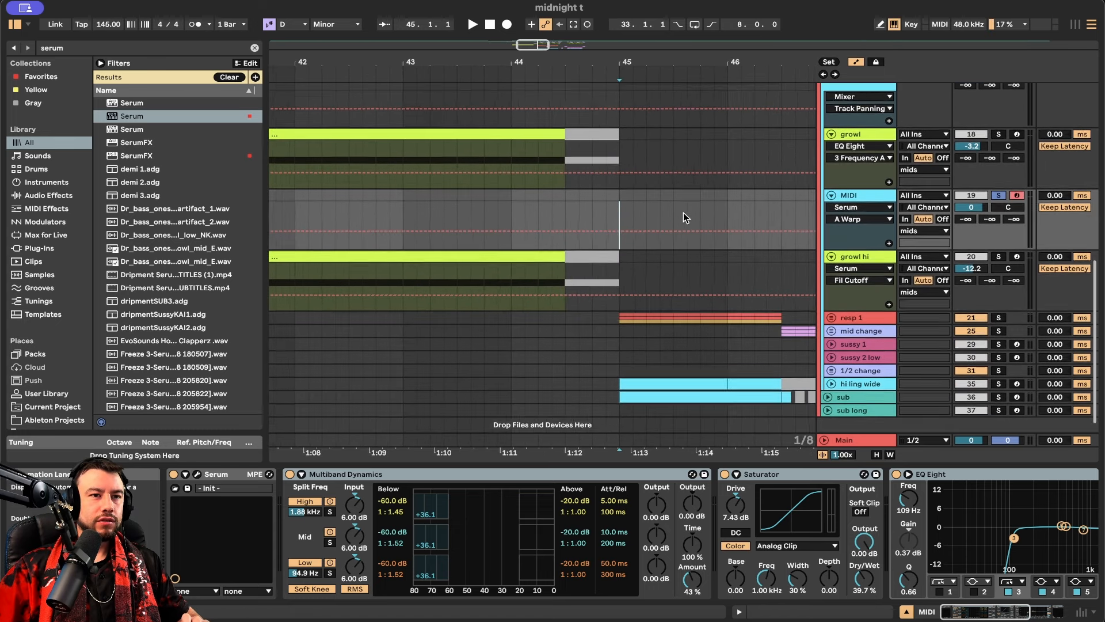
pyautogui.press('Down')
pyautogui.click(832, 303)
pyautogui.scroll(-3, 843, 303)
pyautogui.hscroll(2, 842, 303)
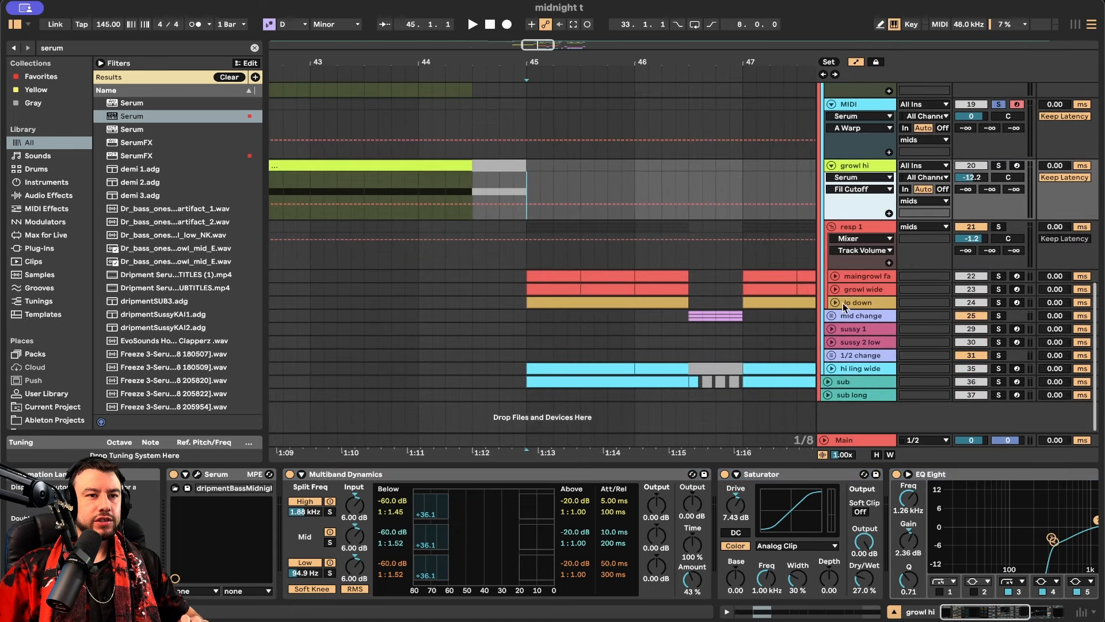
# Solo the maingrowl fast track and play its first clip from bar 45
pyautogui.click(999, 257)
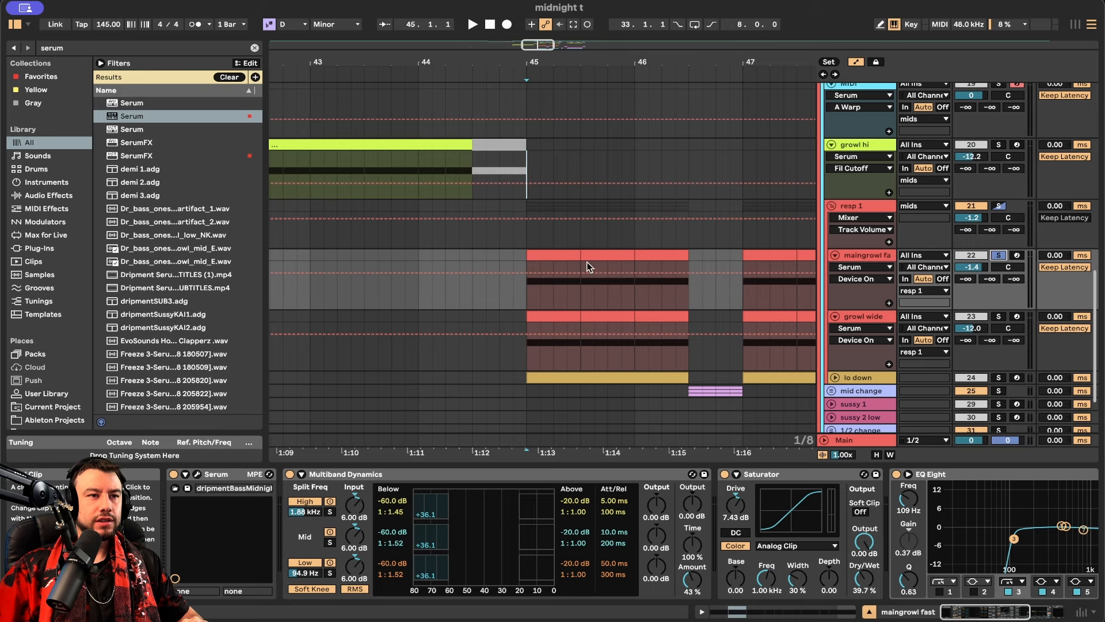
pyautogui.click(570, 254)
pyautogui.press('space')
pyautogui.scroll(3, 656, 267)
pyautogui.scroll(-3, 656, 268)
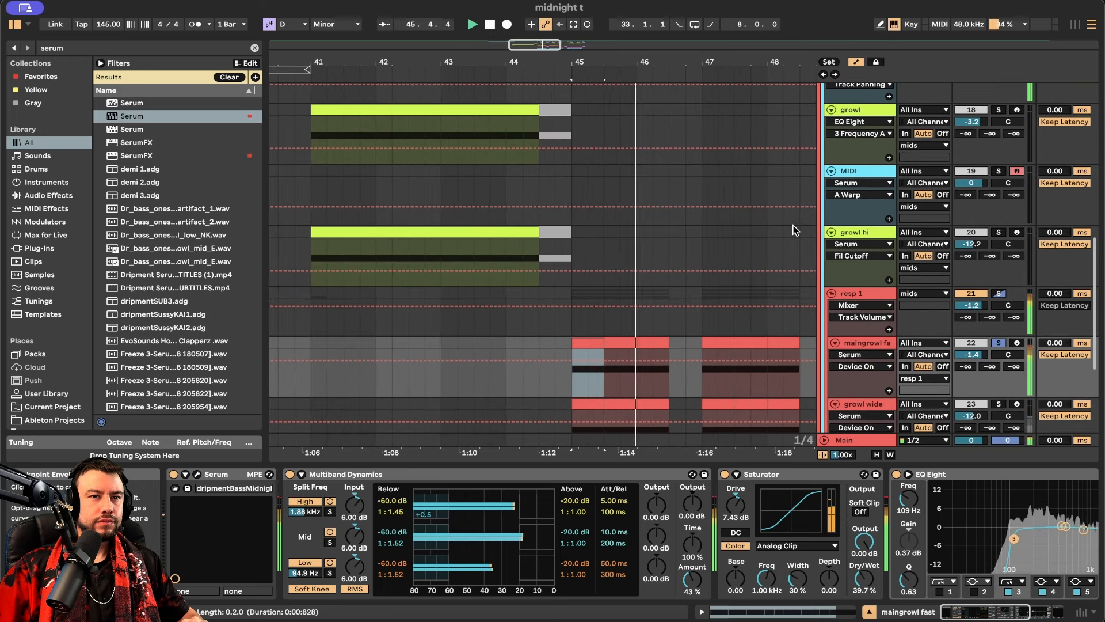
pyautogui.press('space')
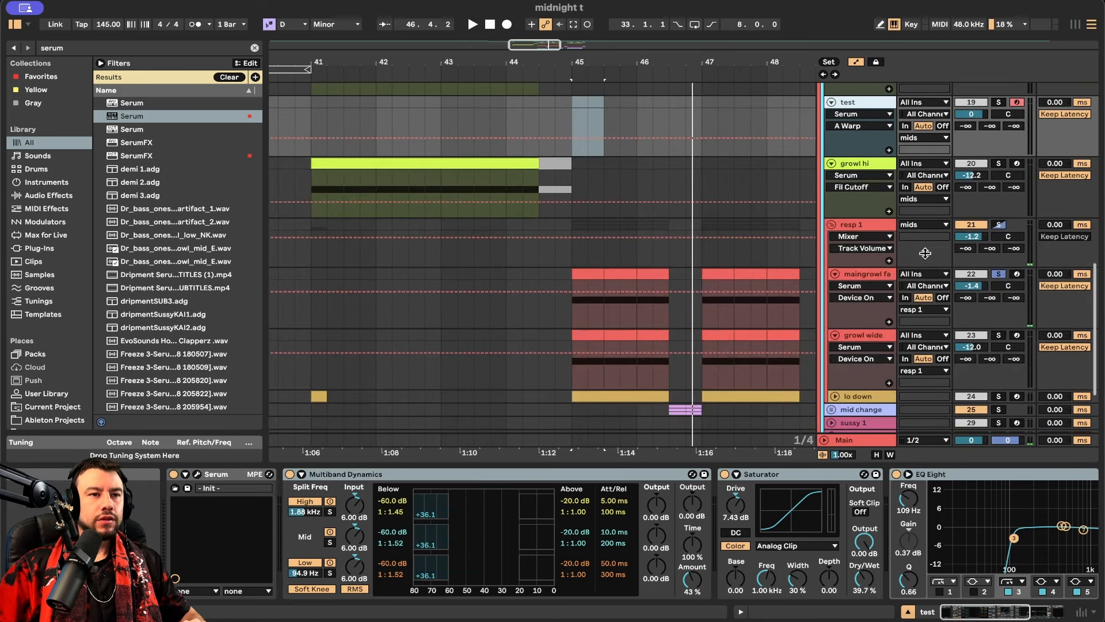
# Replay the maingrowl fast clip, examine its Serum oscillator and LFO 1 settings, and close the synth window
pyautogui.click(592, 273)
pyautogui.press('space')
pyautogui.press('space')
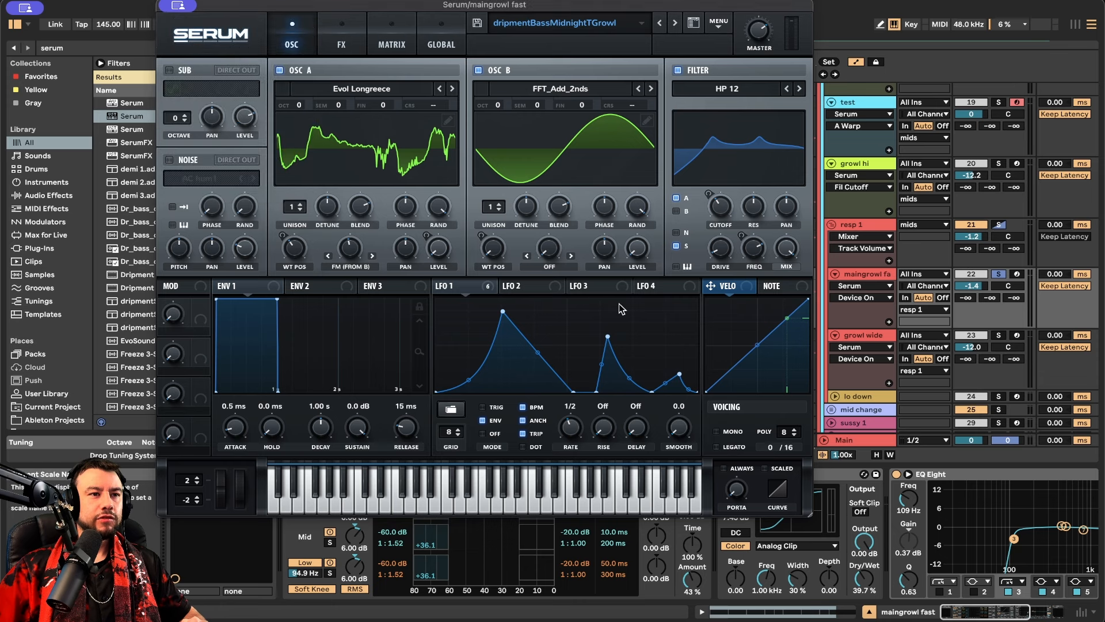
pyautogui.press('space')
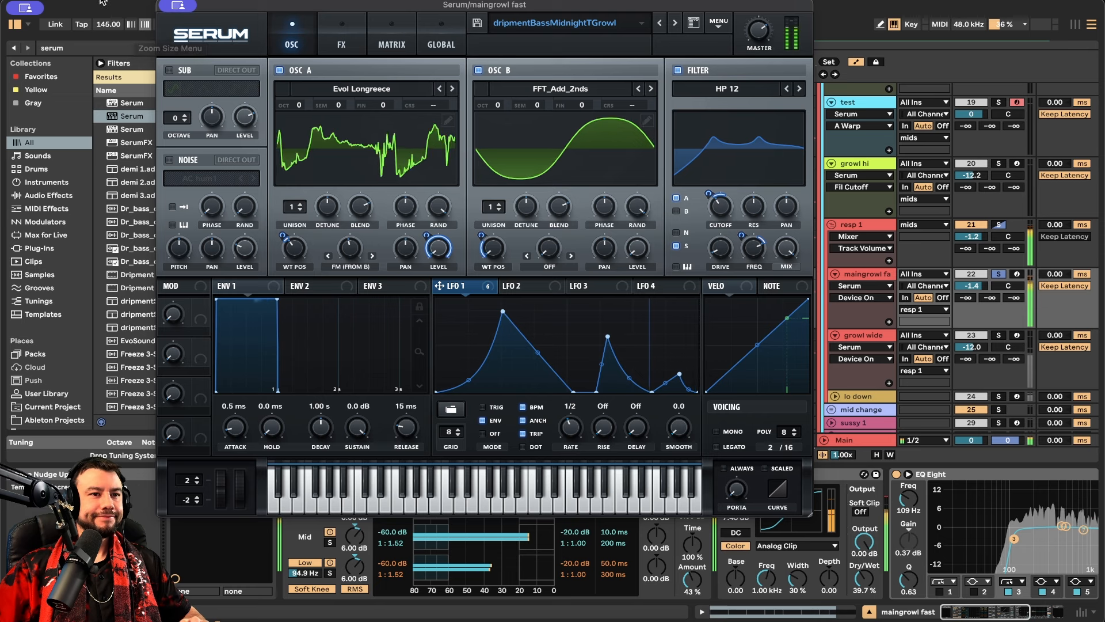
pyautogui.click(169, 10)
pyautogui.click(216, 30)
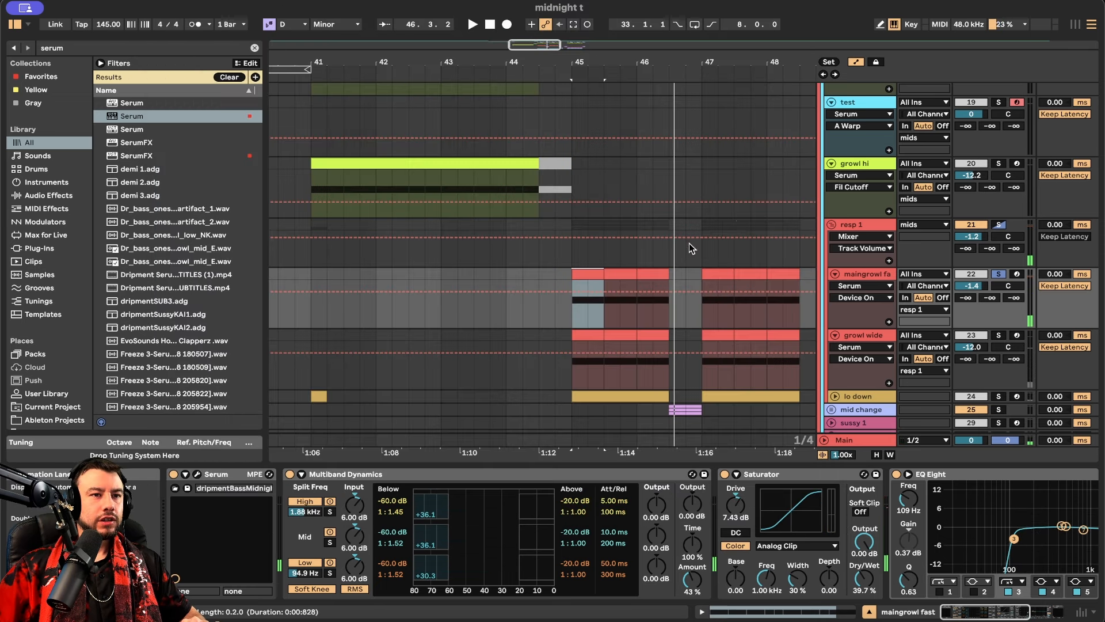
# Open Serum on the growl wide track and solo that track
pyautogui.click(870, 335)
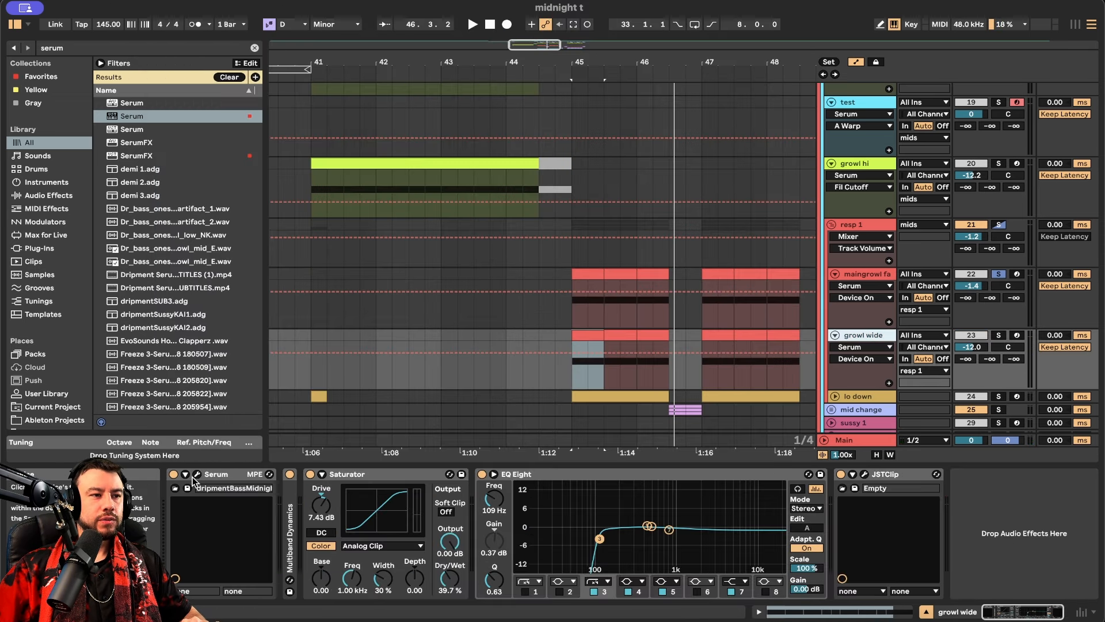
pyautogui.press('super+alt+p')
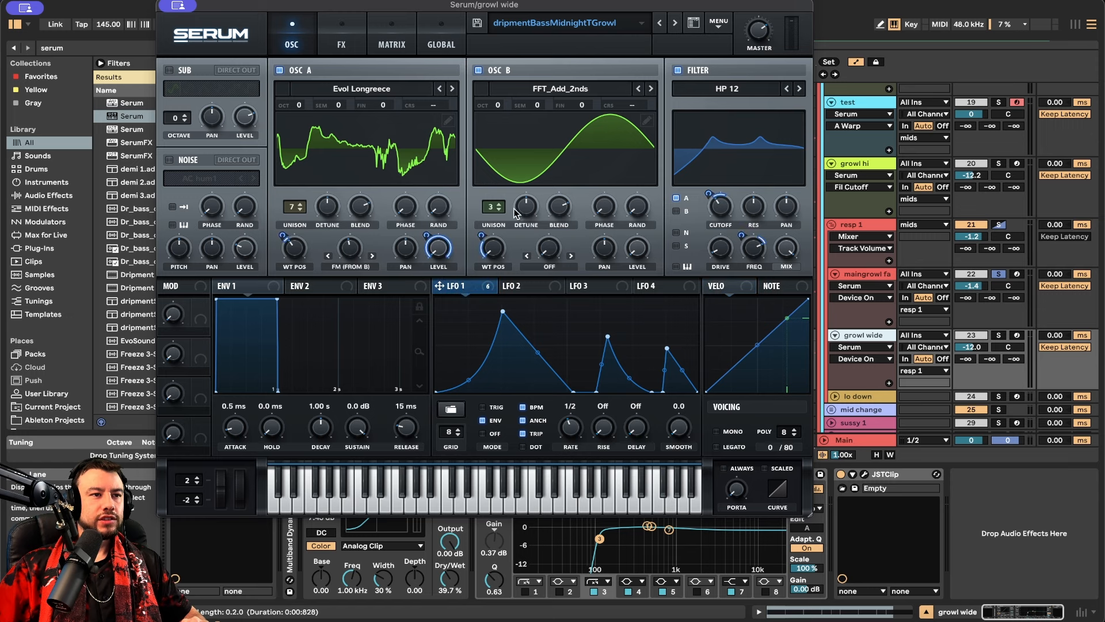
pyautogui.click(1003, 336)
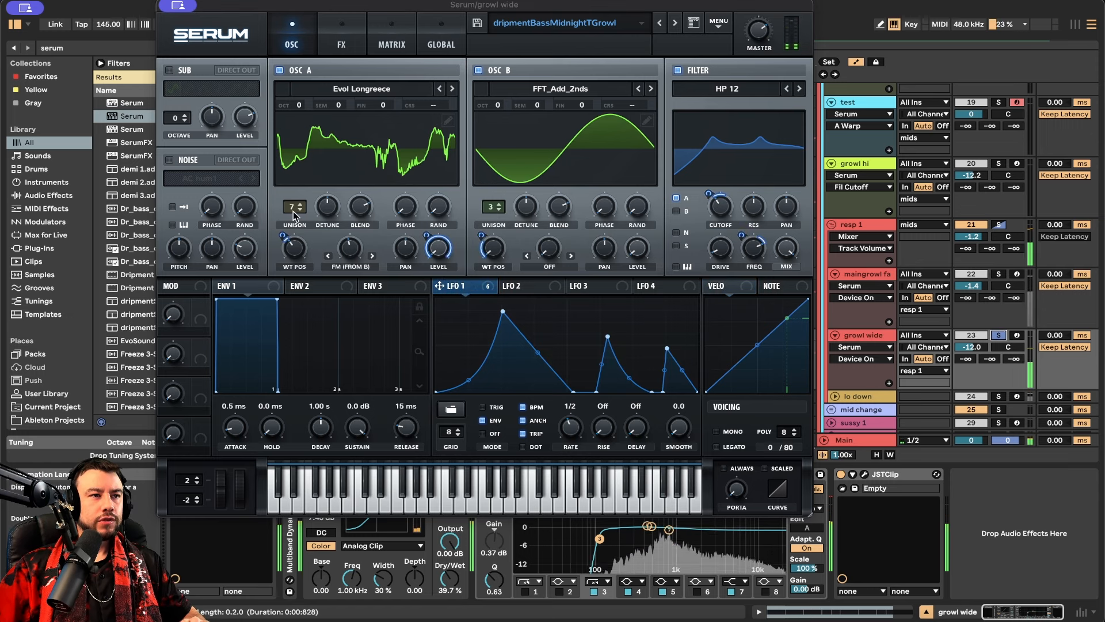
# Try fewer unison voices on both growl wide oscillators, then restore 7 voices on oscillator A and 3 on oscillator B
pyautogui.moveTo(293, 208); pyautogui.dragTo(279, 431)
pyautogui.moveTo(492, 206); pyautogui.dragTo(452, 377)
pyautogui.moveTo(293, 209); pyautogui.dragTo(290, 144)
pyautogui.moveTo(493, 206); pyautogui.dragTo(494, 196)
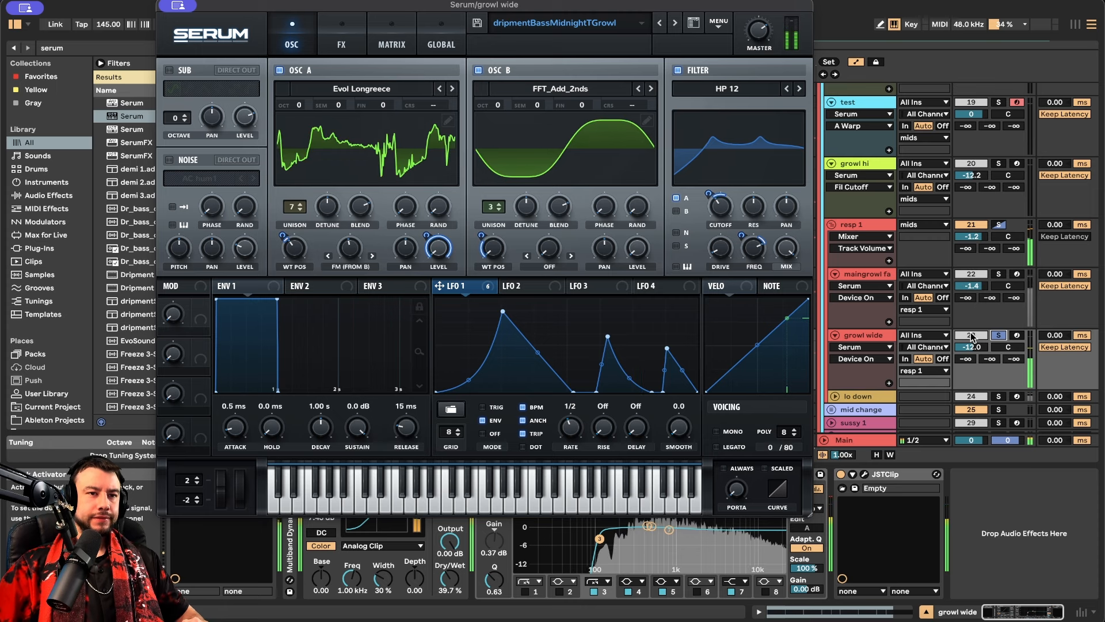
# Switch the solo back to the maingrowl fast track to compare it with growl wide
pyautogui.click(997, 276)
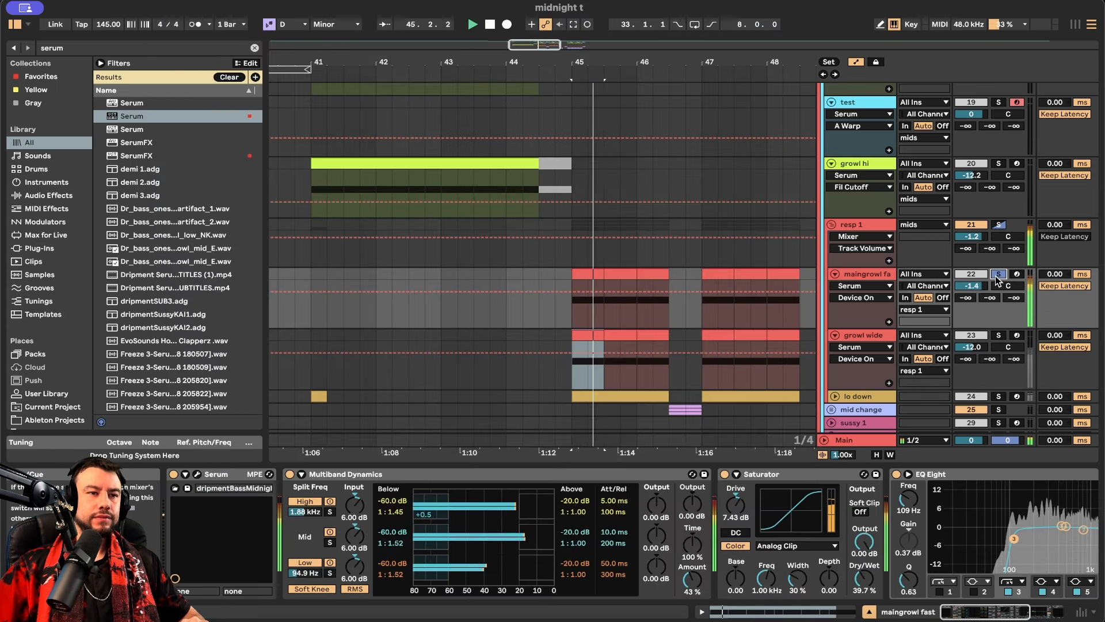
pyautogui.scroll(-2, 754, 286)
pyautogui.scroll(-5, 755, 282)
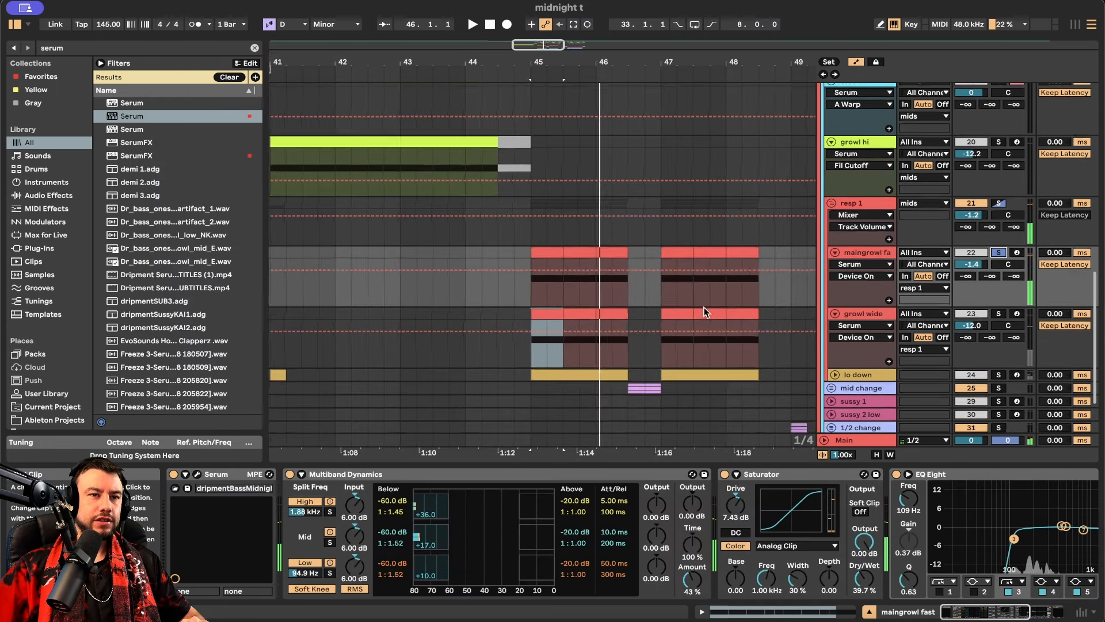
# Open the lo down track's Serum patch to examine its oscillator and LFO 1 settings, then close it
pyautogui.click(858, 305)
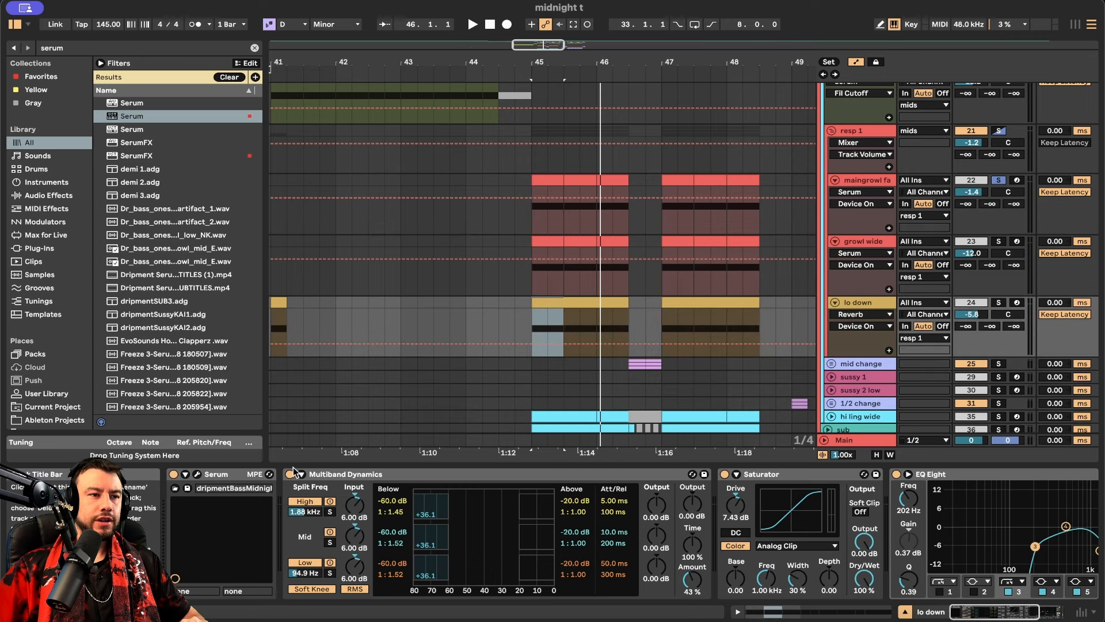
pyautogui.click(200, 474)
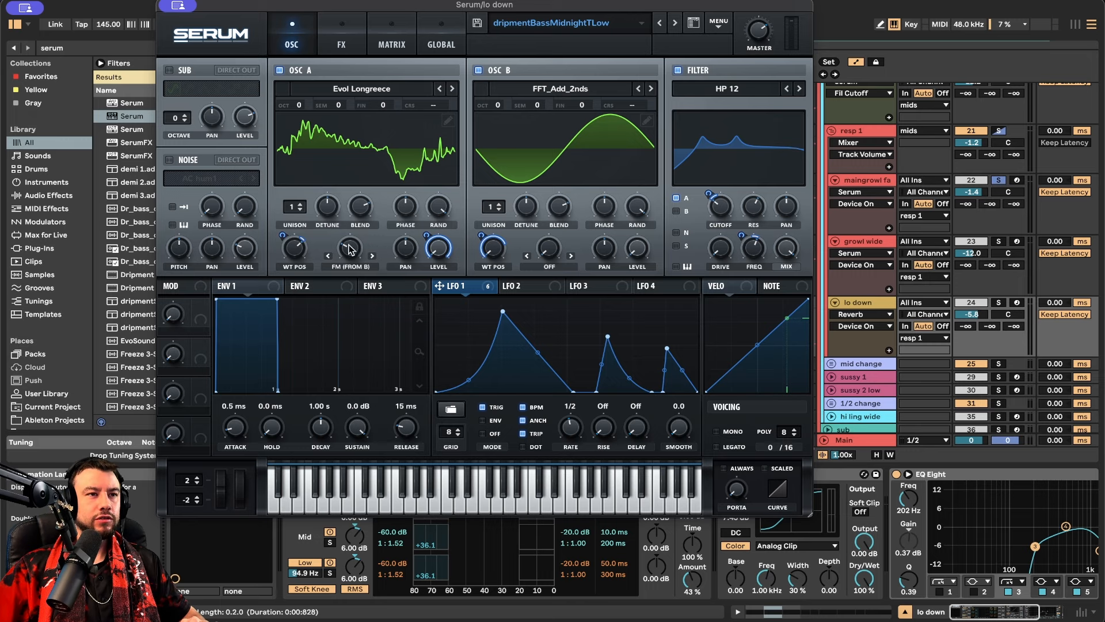
pyautogui.click(179, 7)
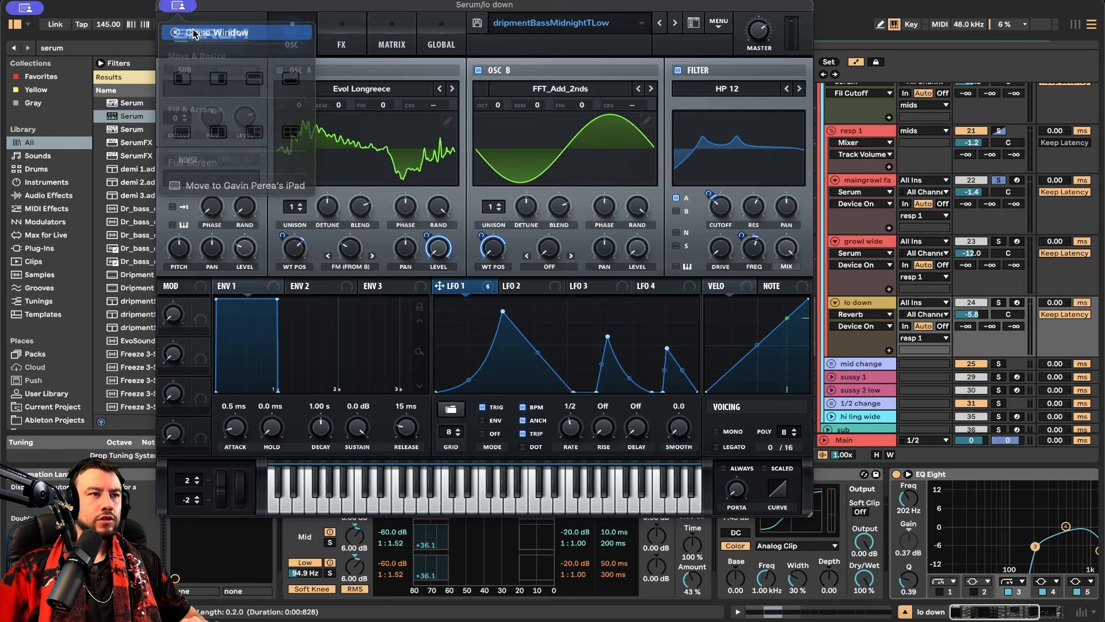
pyautogui.click(196, 33)
# Play the response growls from bar 45, soloing growl wide and maingrowl fast in turn, and clear the solo
pyautogui.scroll(5, 671, 254)
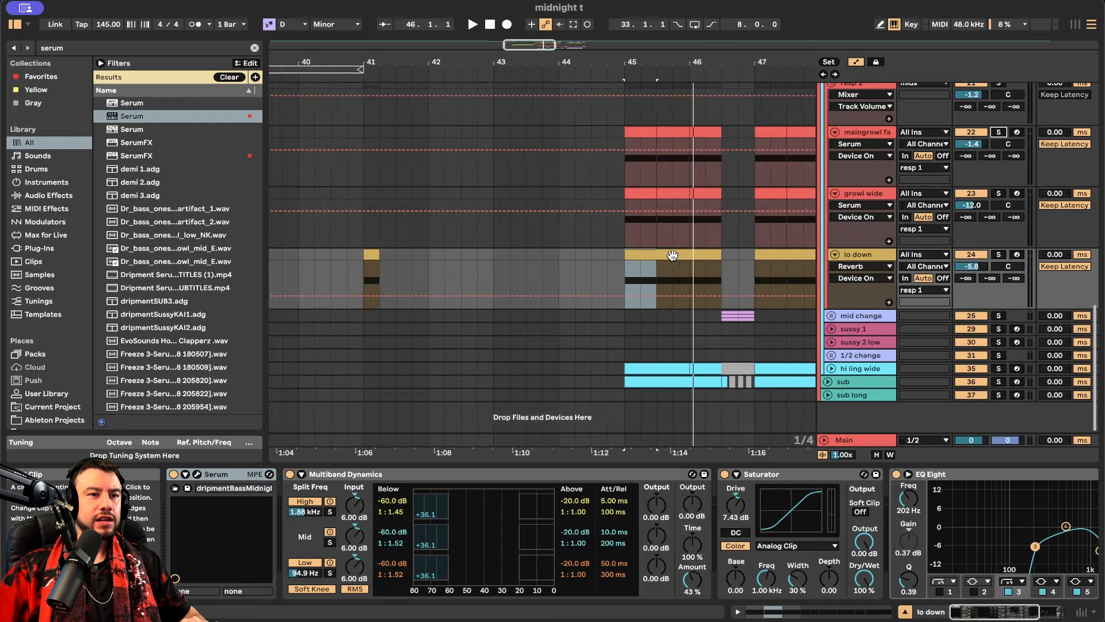
pyautogui.scroll(-4, 665, 302)
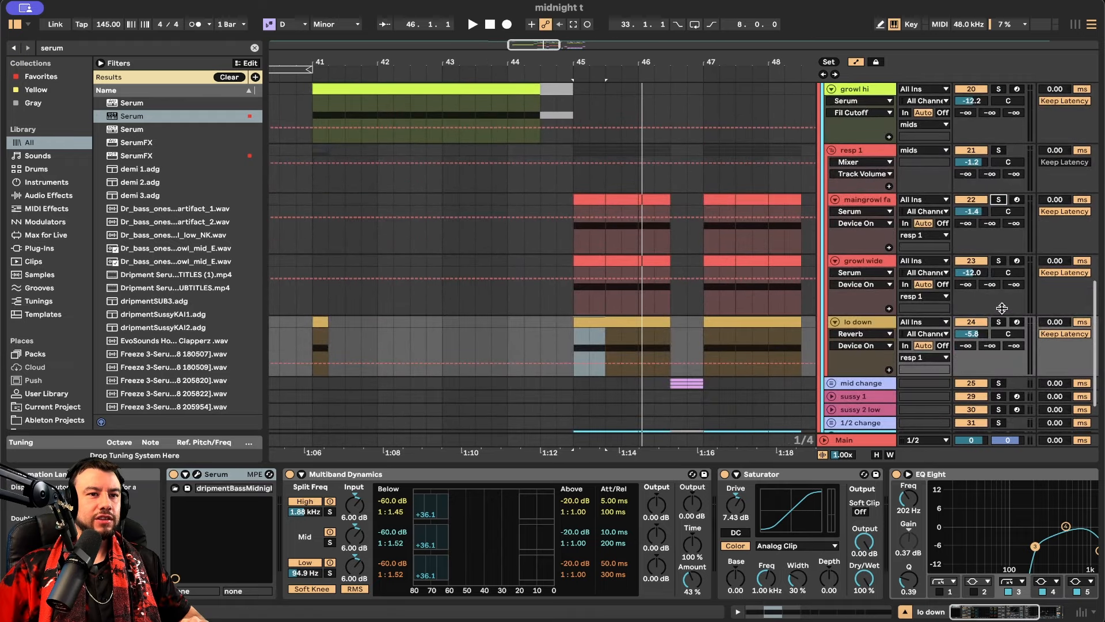
pyautogui.click(999, 262)
pyautogui.press('space')
pyautogui.click(1000, 200)
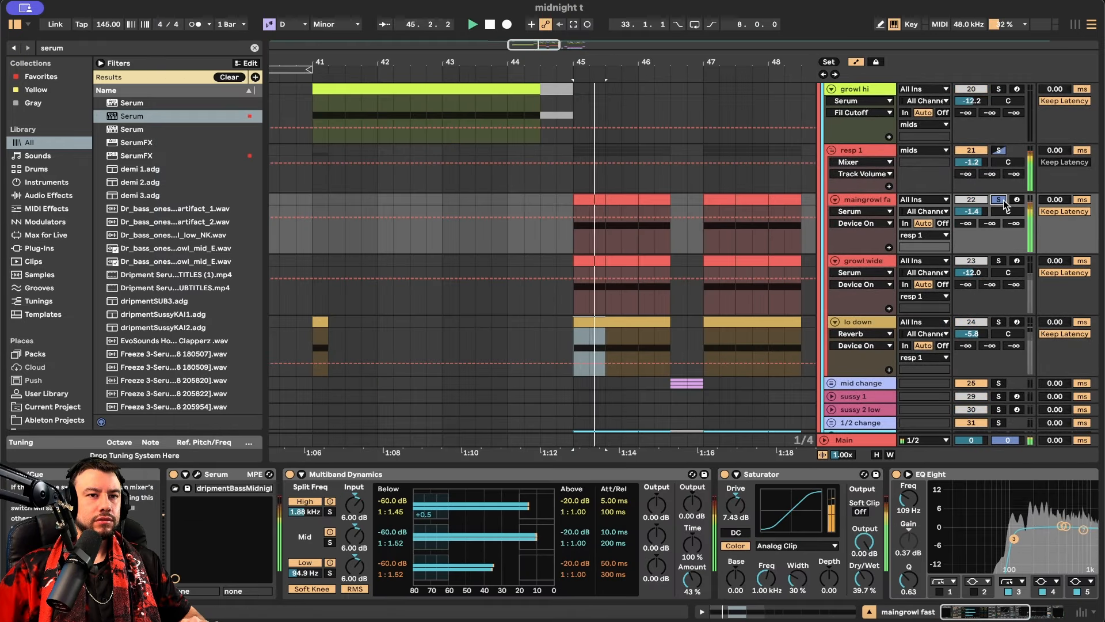
pyautogui.click(1003, 202)
pyautogui.press('space')
# Solo the growl track, play its clip from bar 41, and examine its Serum patch before closing it
pyautogui.scroll(5, 423, 169)
pyautogui.click(424, 185)
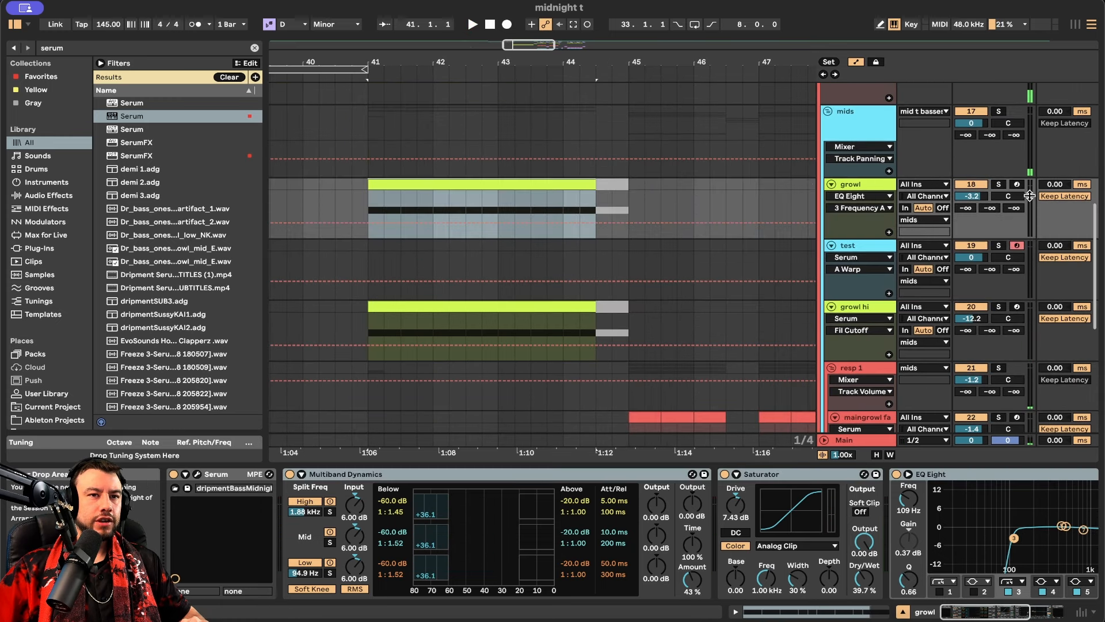
pyautogui.click(998, 184)
pyautogui.press('space')
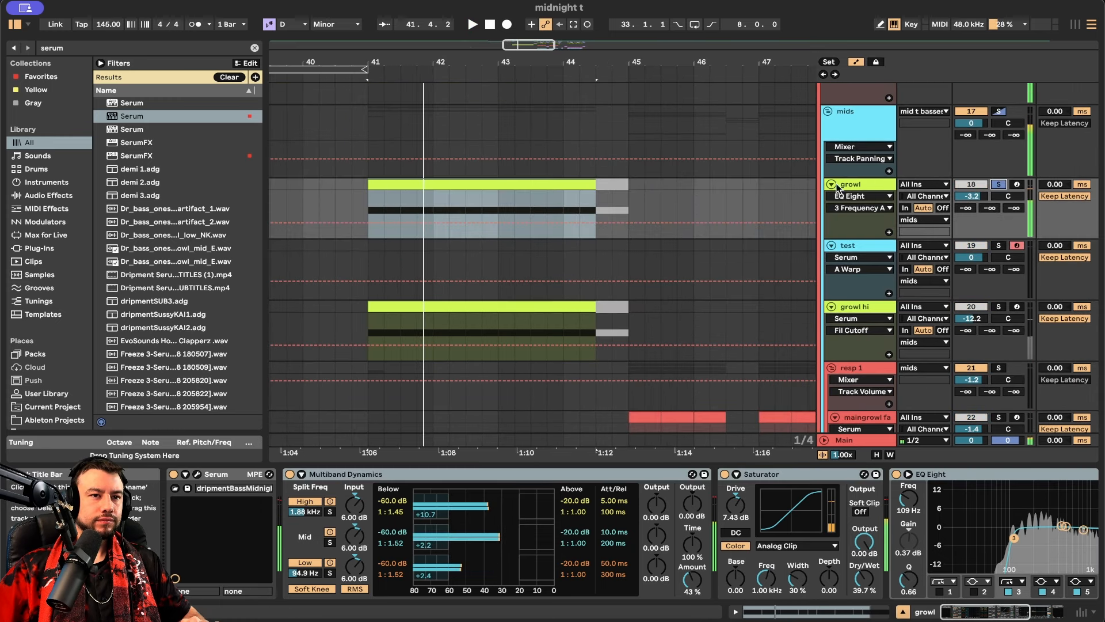
pyautogui.click(198, 473)
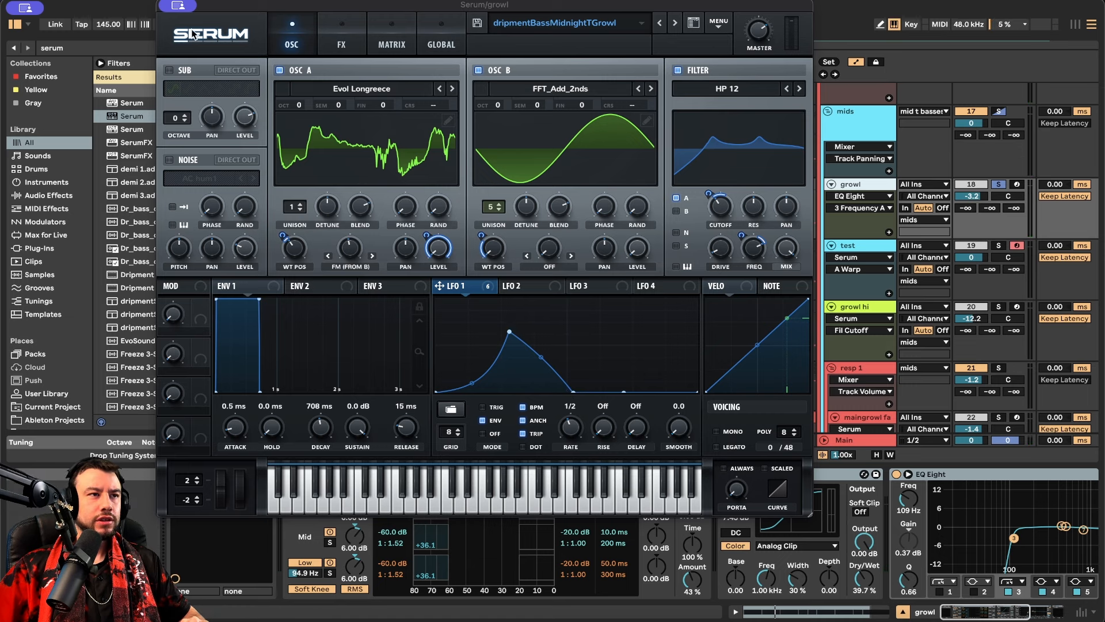
pyautogui.click(173, 8)
pyautogui.click(196, 30)
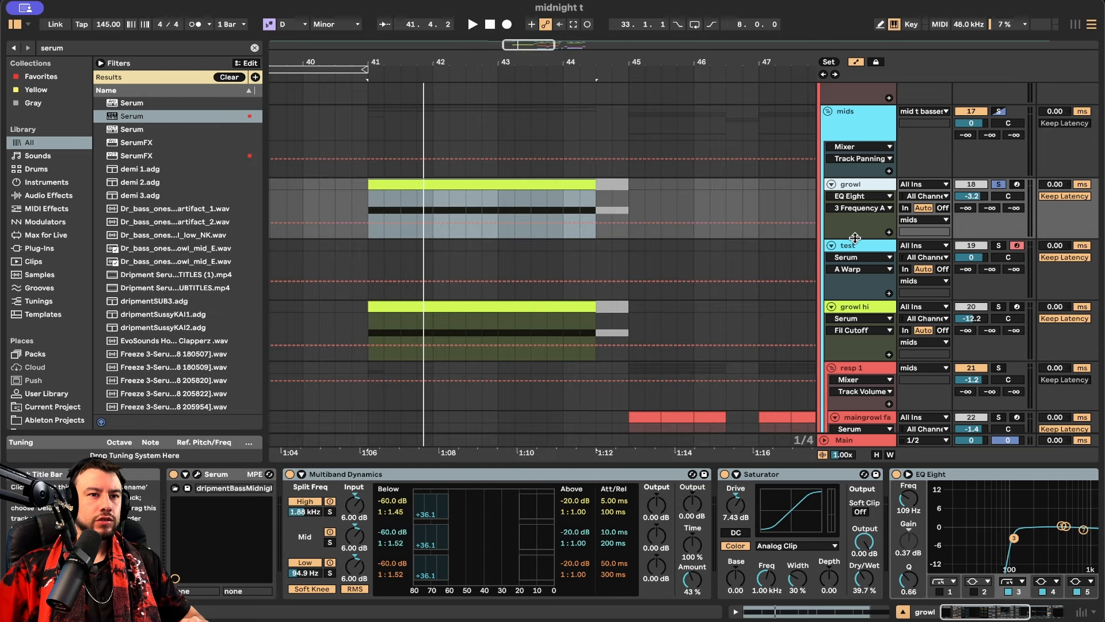
# Solo the test track, reopen its Serum, and move LFO 1's peak point slightly earlier and lower
pyautogui.click(1000, 245)
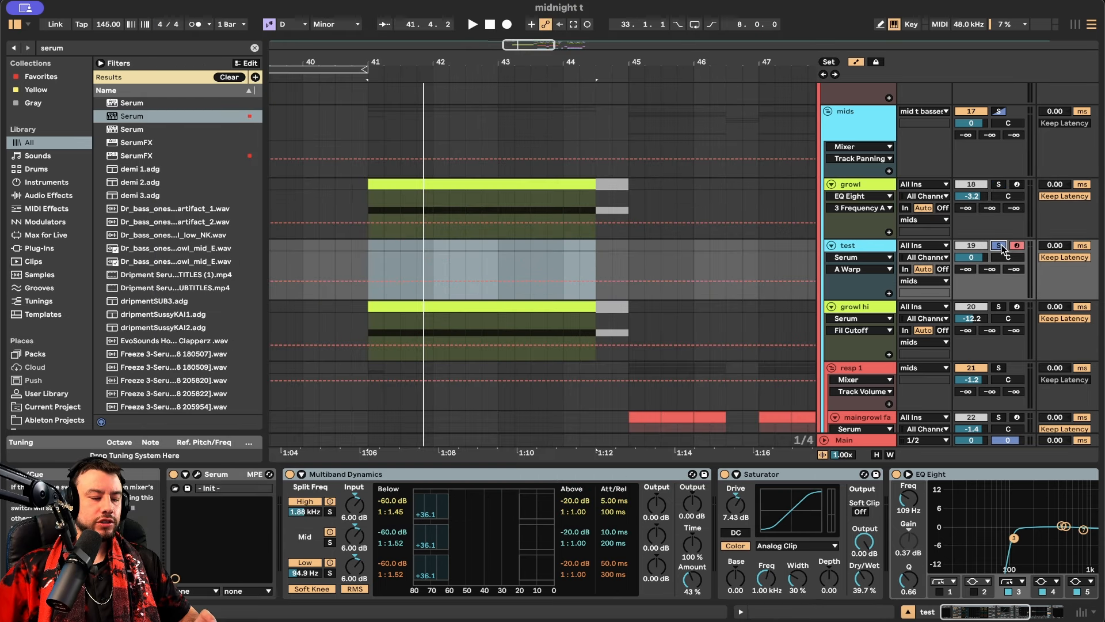
pyautogui.click(197, 474)
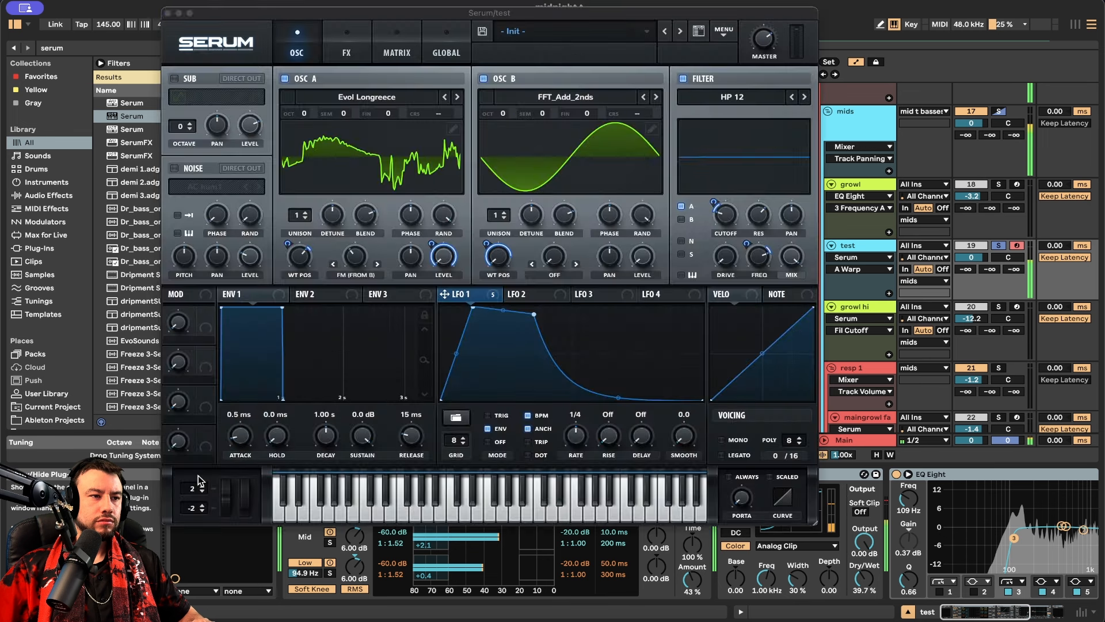
pyautogui.click(468, 312)
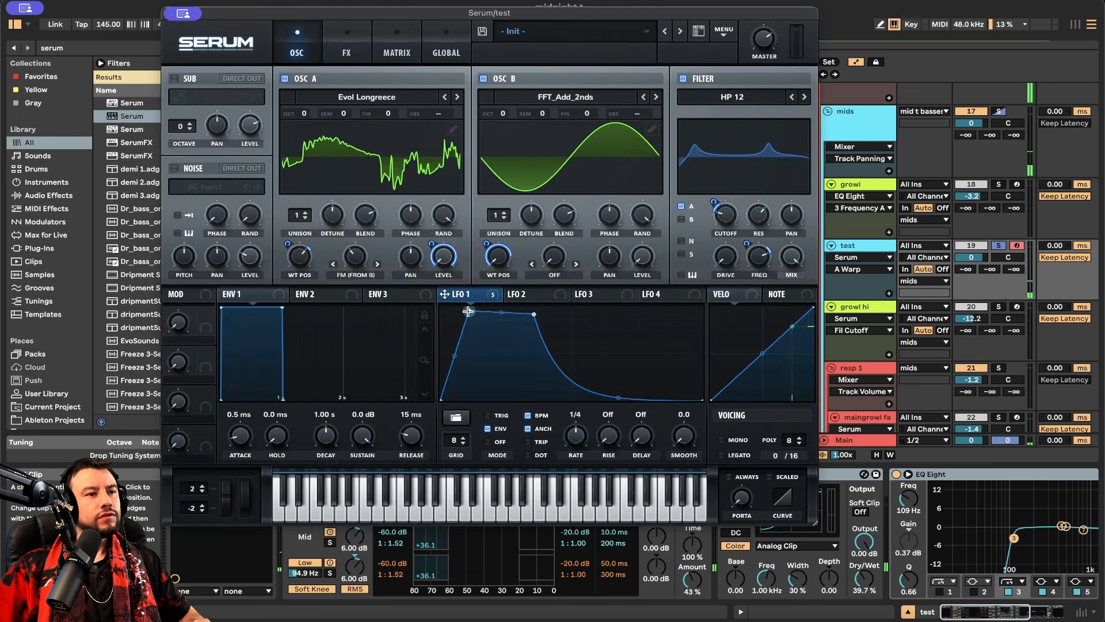
# Reshape LFO 1 into a lower peak with a low, gently falling second point, and set its rate to 1/2
pyautogui.moveTo(468, 311); pyautogui.dragTo(475, 342)
pyautogui.moveTo(535, 317); pyautogui.dragTo(529, 378)
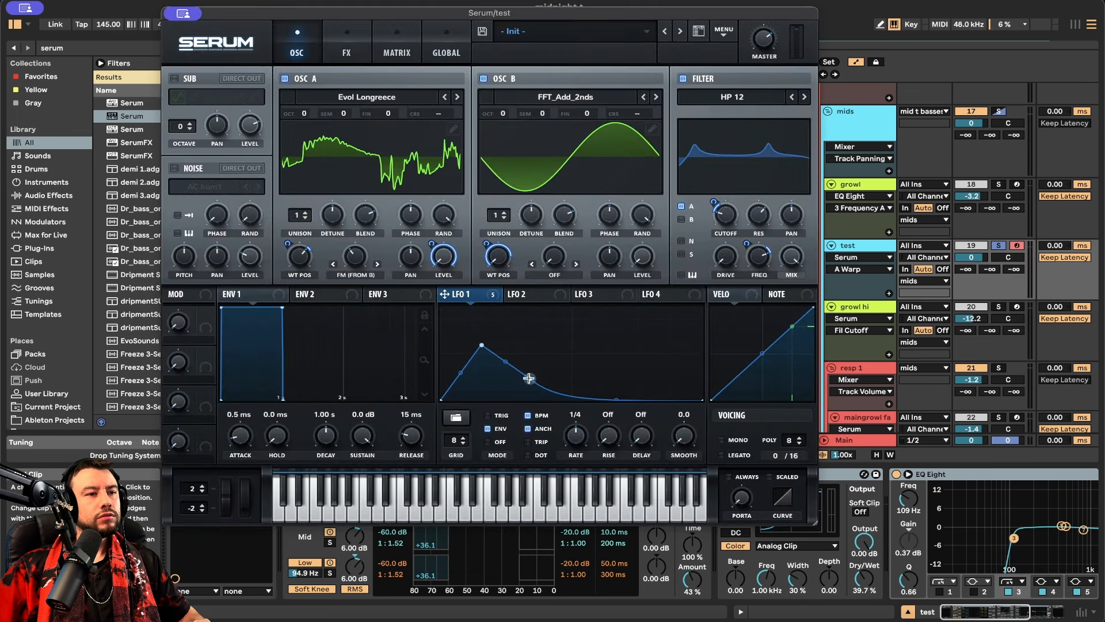
pyautogui.click(581, 437)
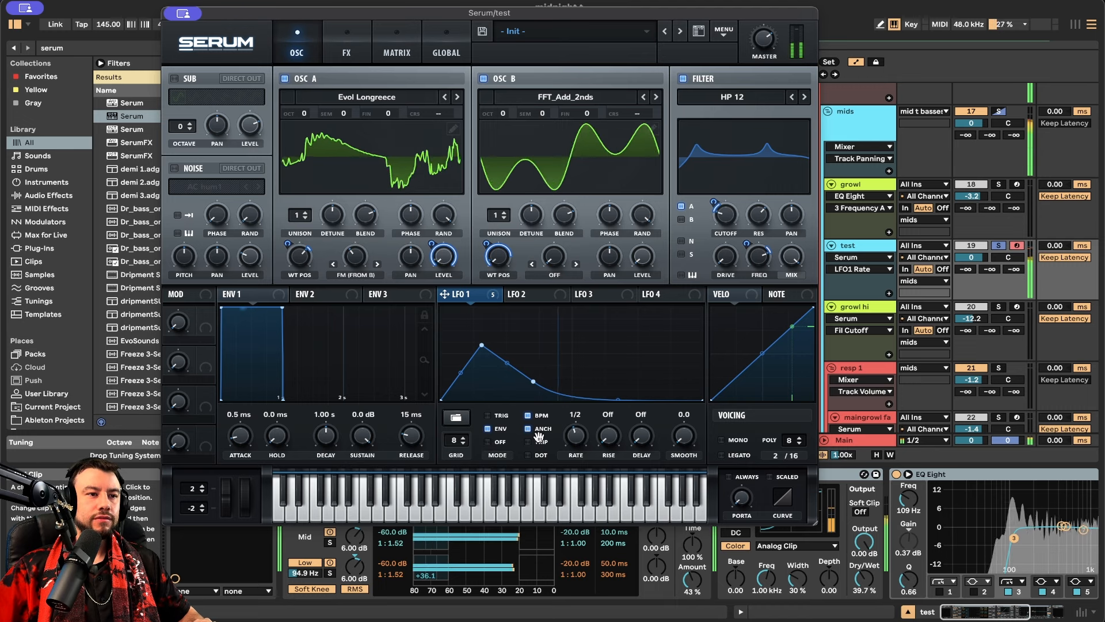
pyautogui.moveTo(482, 344); pyautogui.dragTo(486, 341)
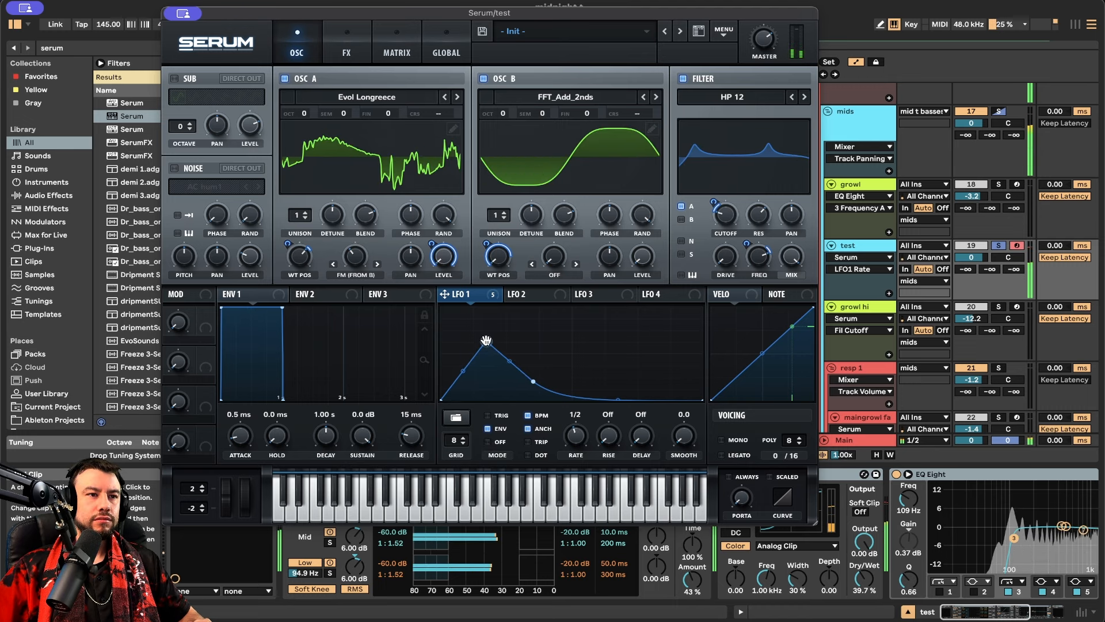
# Compare the growl with the phaser and compressor effects switched off and on
pyautogui.click(346, 48)
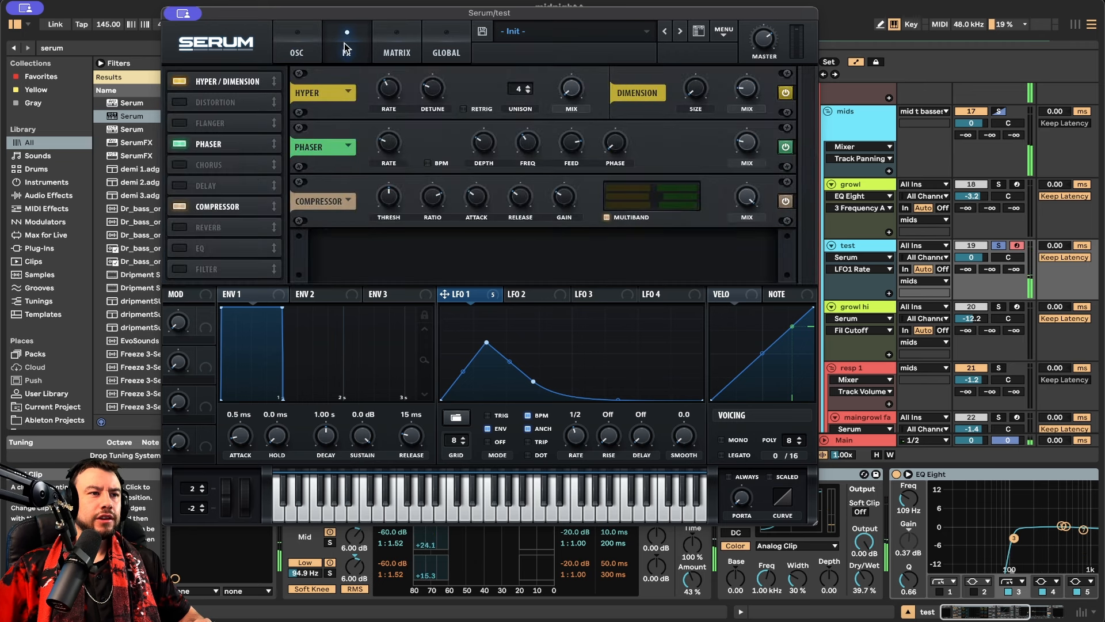
pyautogui.click(786, 147)
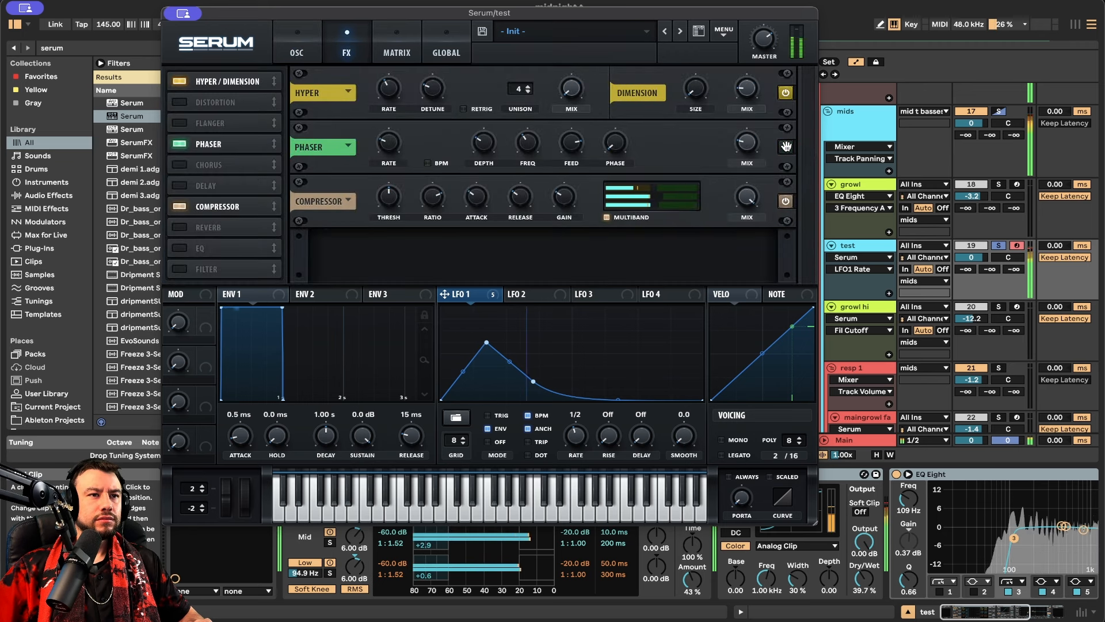
pyautogui.click(786, 147)
pyautogui.click(787, 201)
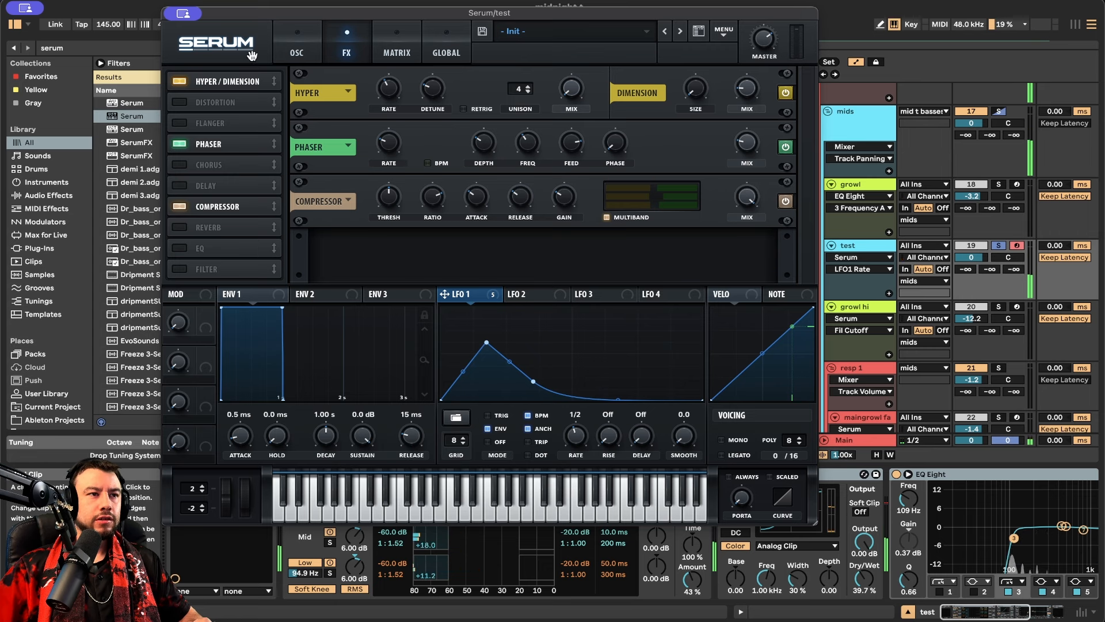
# Lower OSC A's wavetable position and readjust its FM (from B) amount and LFO 1's depth on OSC B's wavetable position
pyautogui.click(296, 53)
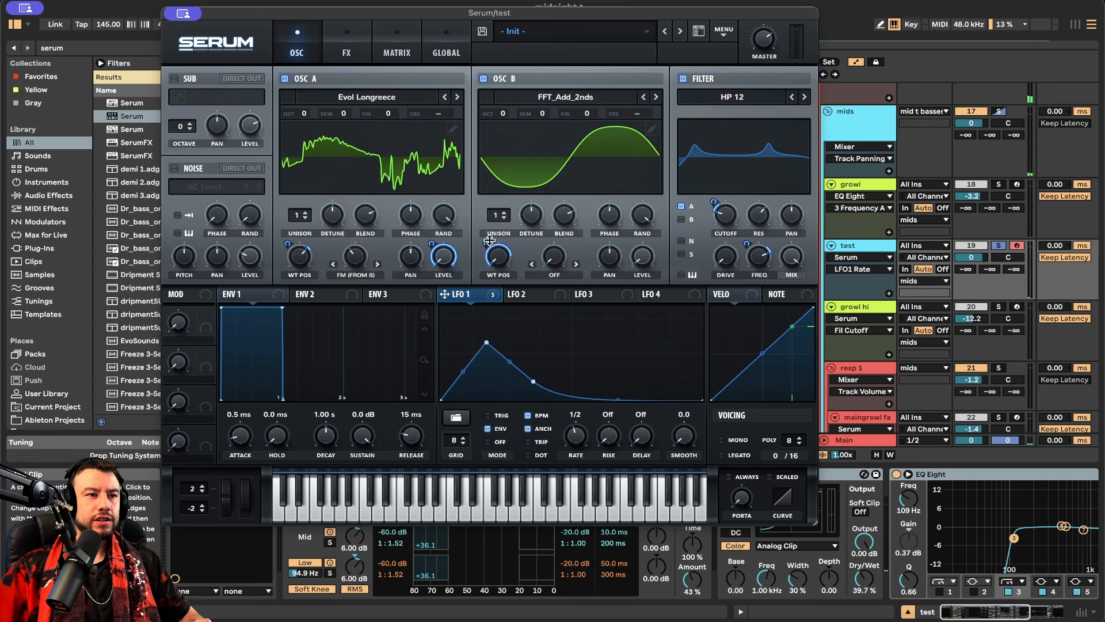
pyautogui.moveTo(490, 240); pyautogui.dragTo(488, 244)
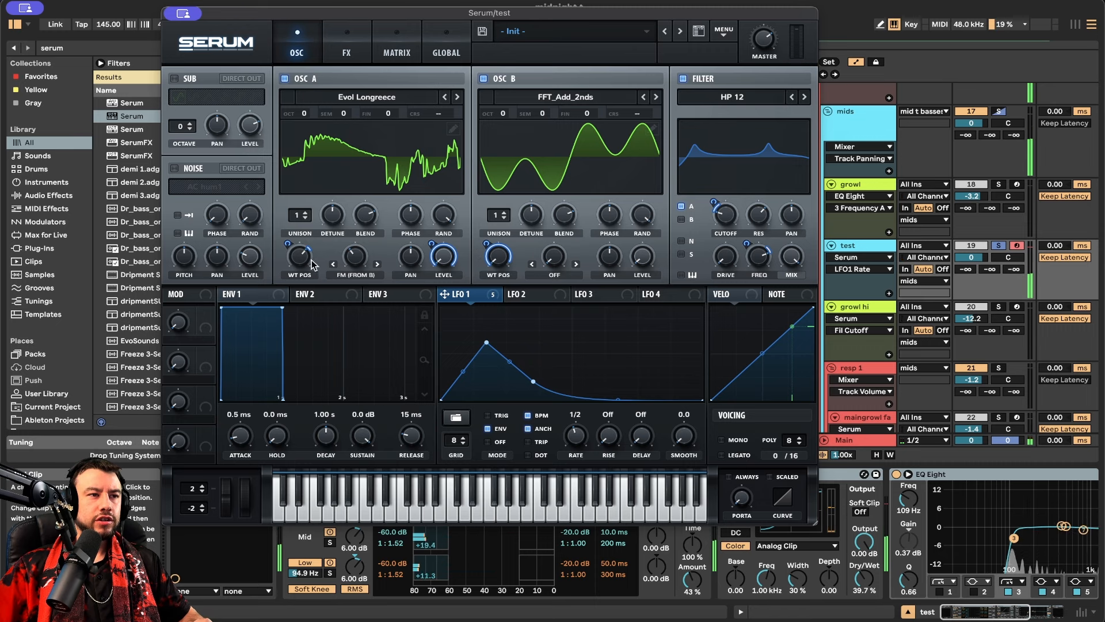
pyautogui.moveTo(311, 263); pyautogui.dragTo(298, 314)
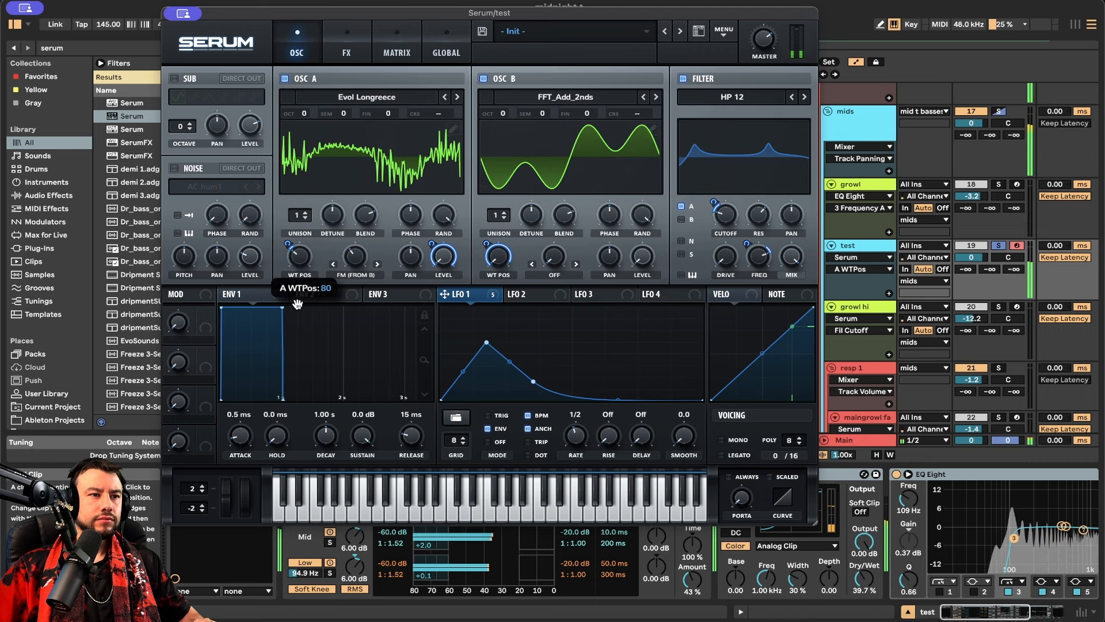
pyautogui.moveTo(355, 260); pyautogui.dragTo(358, 249)
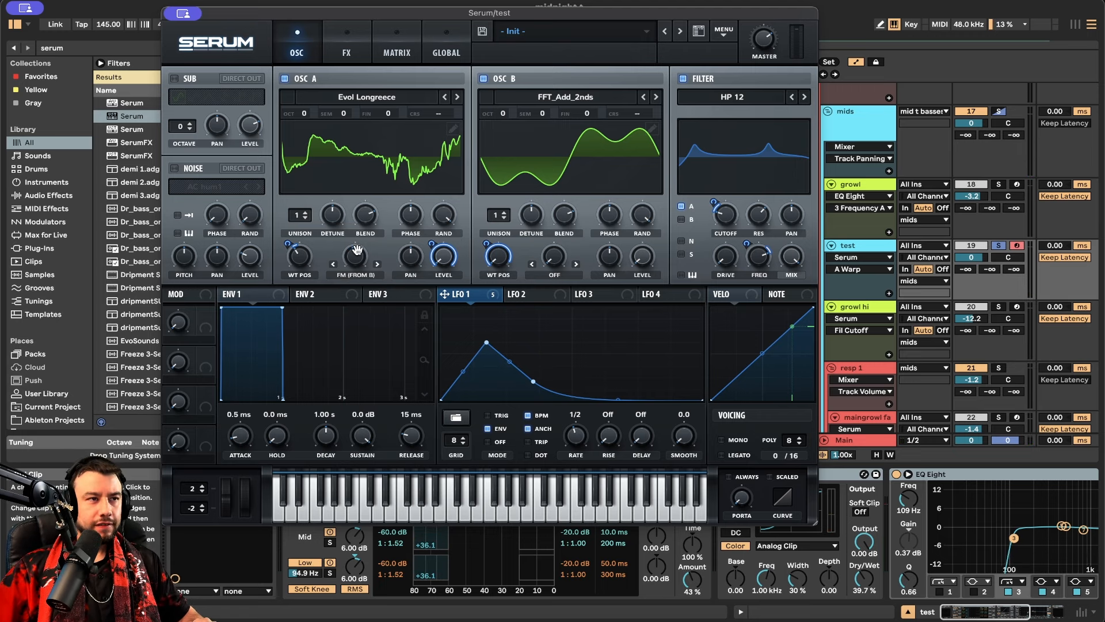
pyautogui.moveTo(357, 250)
pyautogui.mouseDown()
pyautogui.moveTo(359, 236)
pyautogui.moveTo(354, 263)
pyautogui.mouseUp()
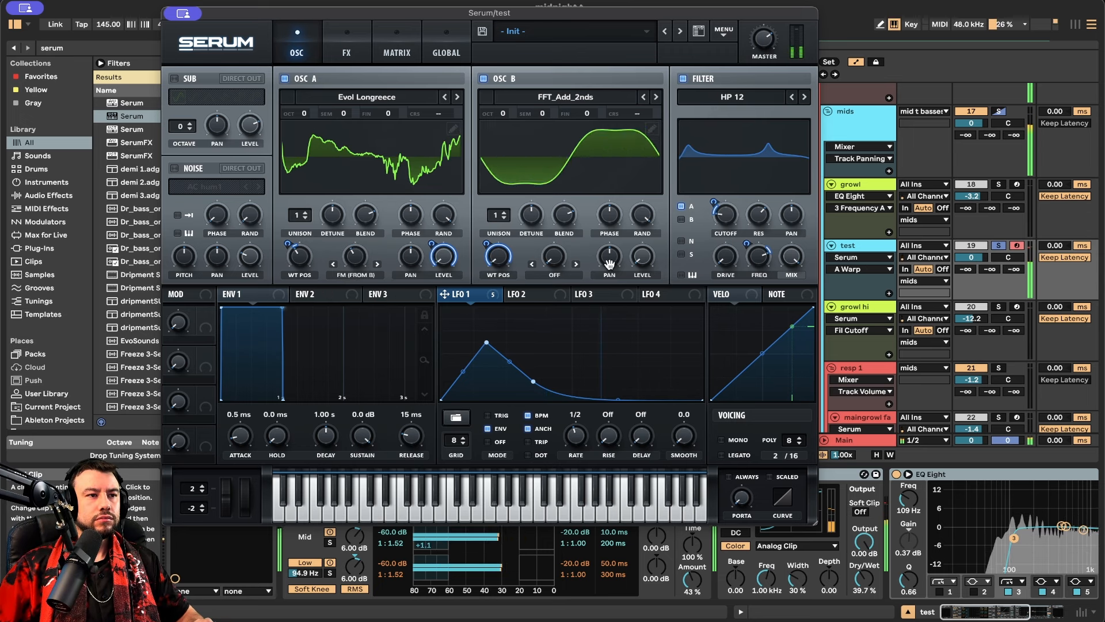
# Fine-tune OSC A's wavetable position and set LFO 1's modulation of OSC B's wavetable position to about 76
pyautogui.moveTo(297, 252); pyautogui.dragTo(307, 199)
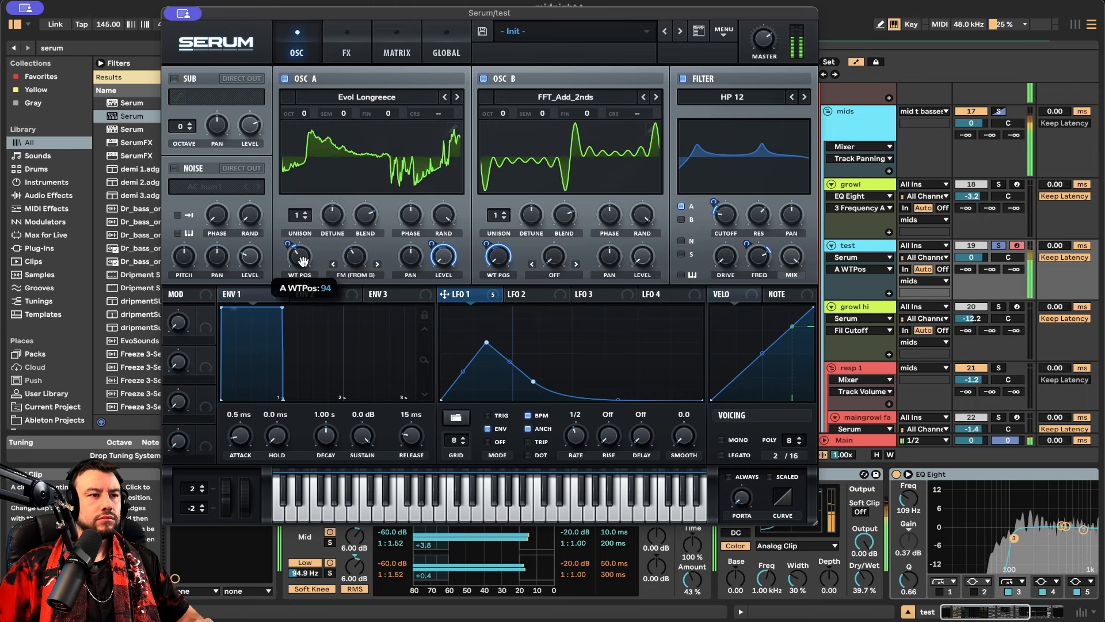
pyautogui.moveTo(305, 258); pyautogui.dragTo(305, 263)
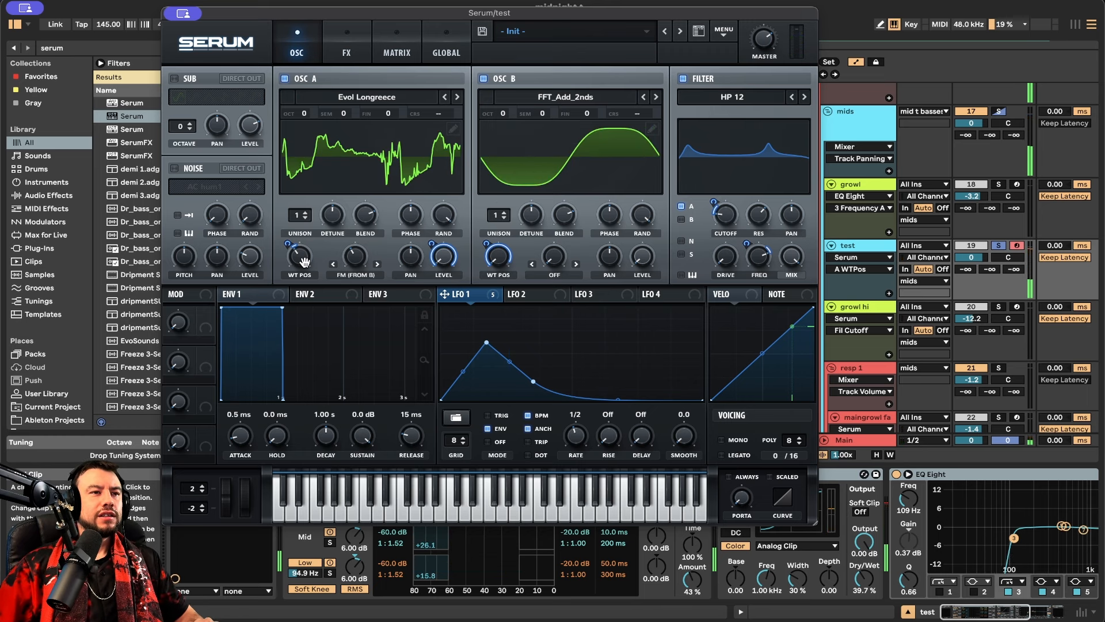
pyautogui.moveTo(488, 242); pyautogui.dragTo(490, 246)
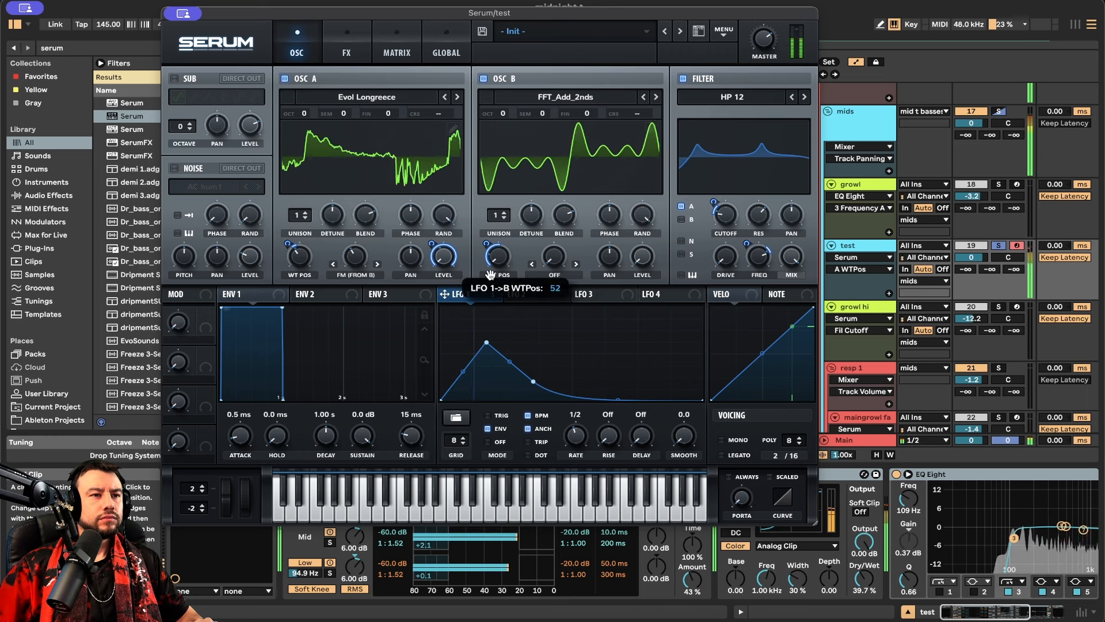
pyautogui.moveTo(489, 252); pyautogui.dragTo(487, 224)
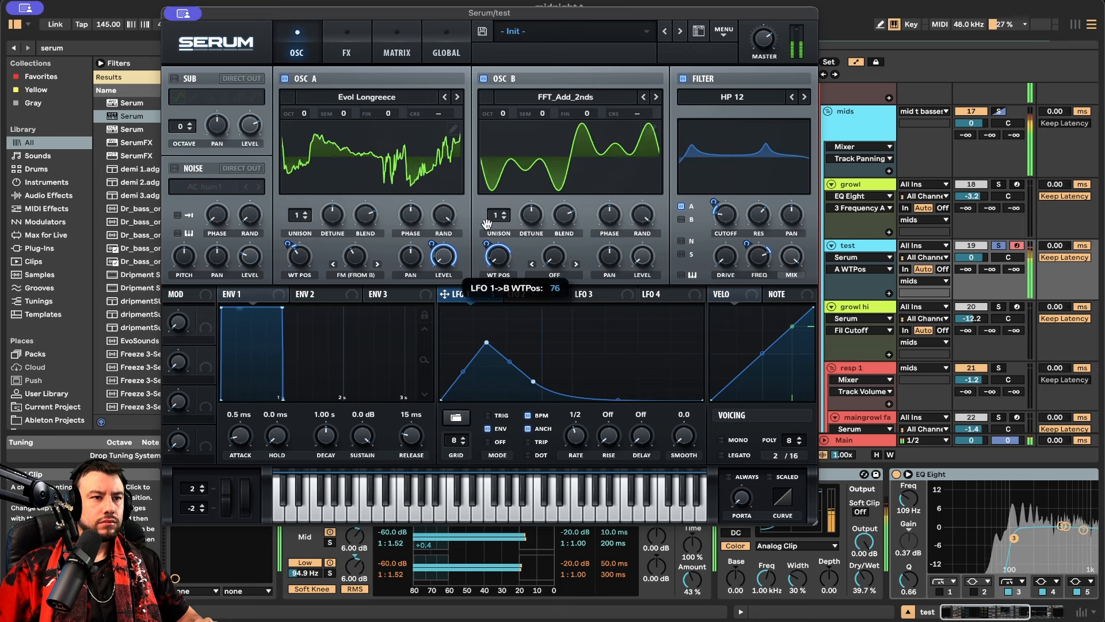
# Audition higher cutoff settings on the HP 12 filter, bring the cutoff back down, and lower the resonance
pyautogui.moveTo(728, 228)
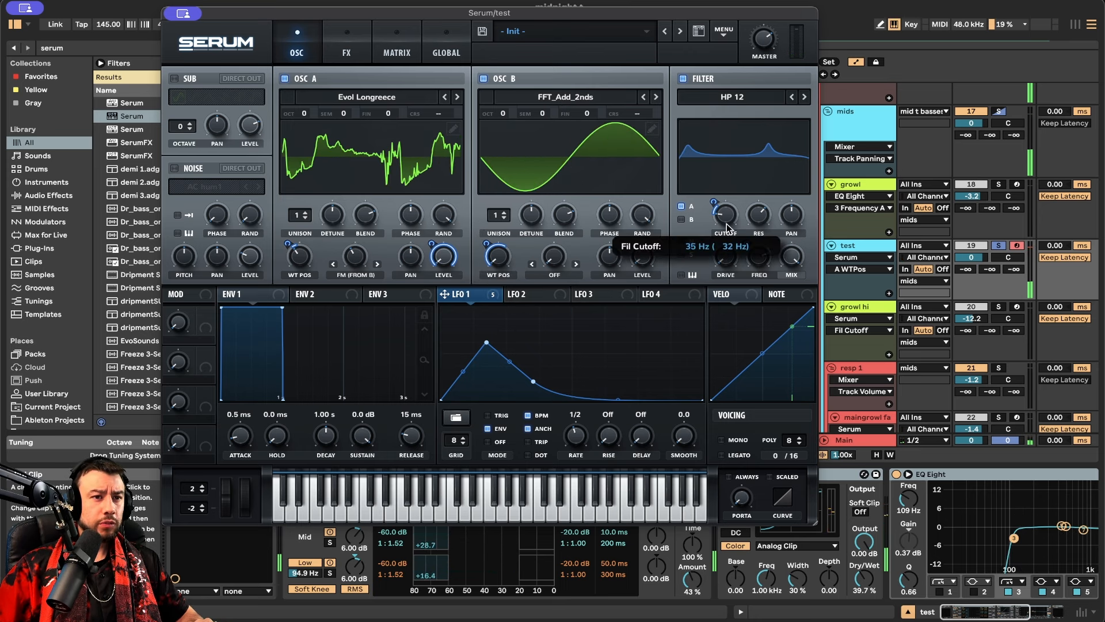
pyautogui.moveTo(729, 219); pyautogui.dragTo(727, 203)
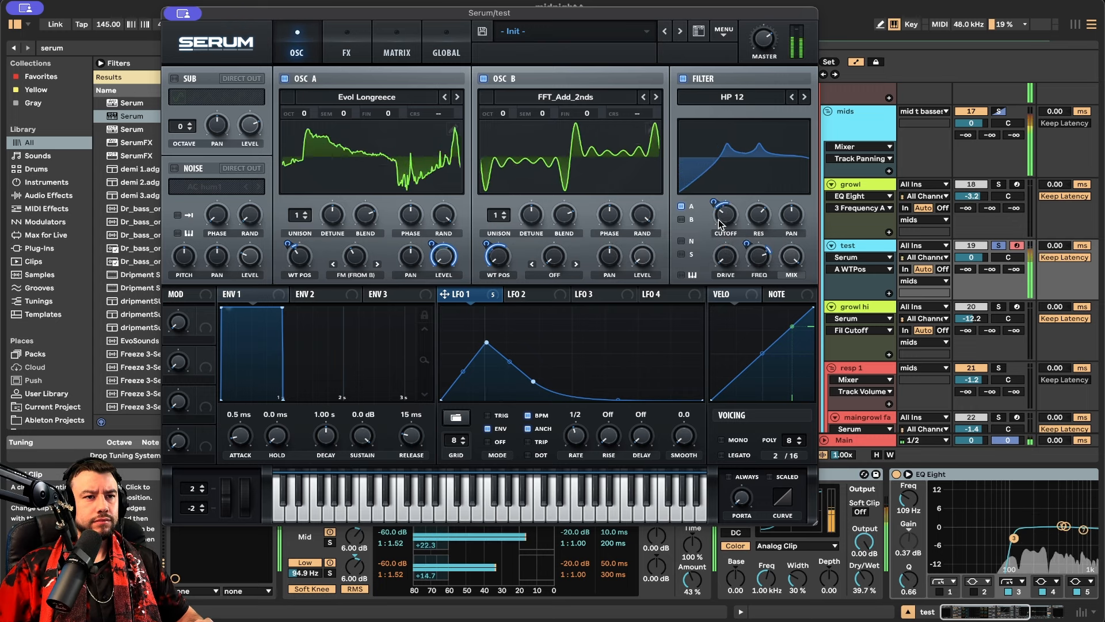
pyautogui.click(718, 227)
pyautogui.click(759, 214)
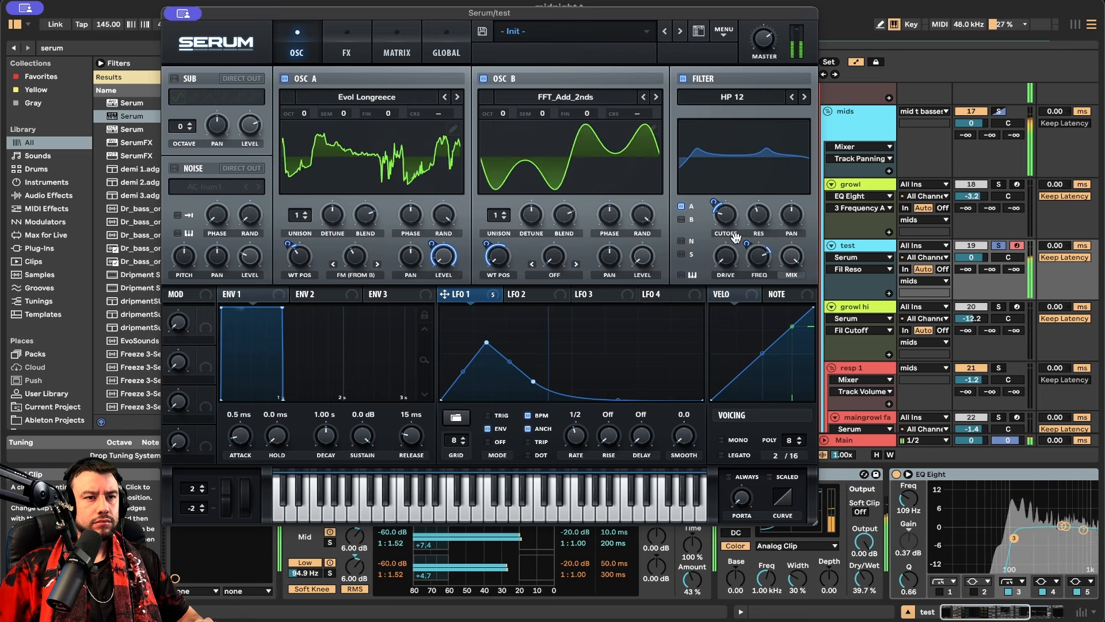
pyautogui.click(726, 209)
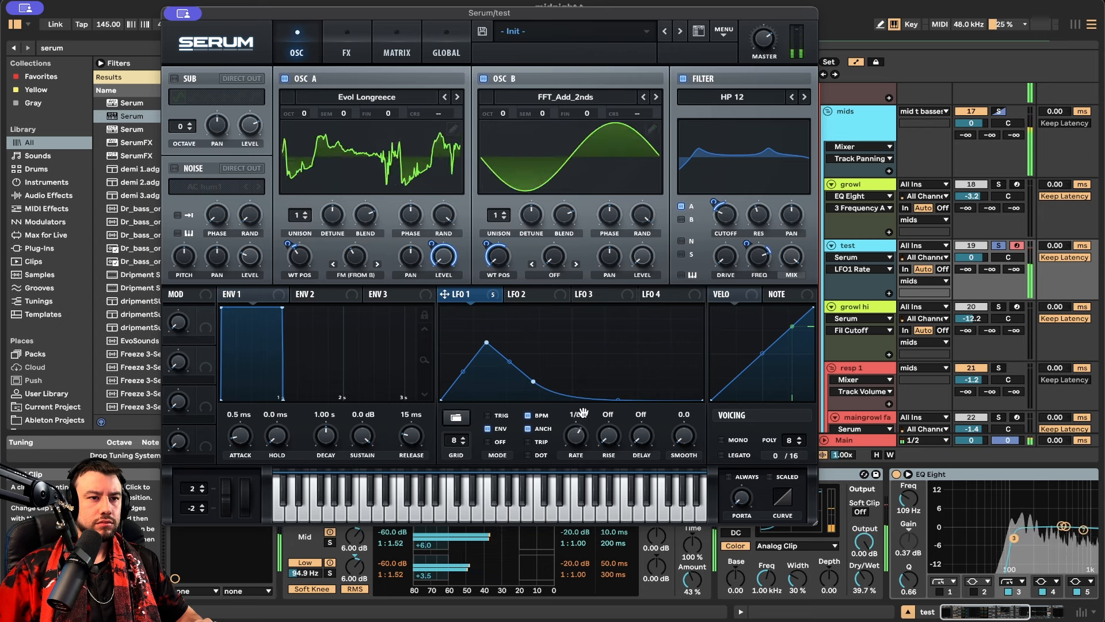
# Set LFO 1's rate to 1/4 and audition OSC A's neighbouring wavetables, selecting Evol Sweep
pyautogui.moveTo(584, 410); pyautogui.dragTo(576, 439)
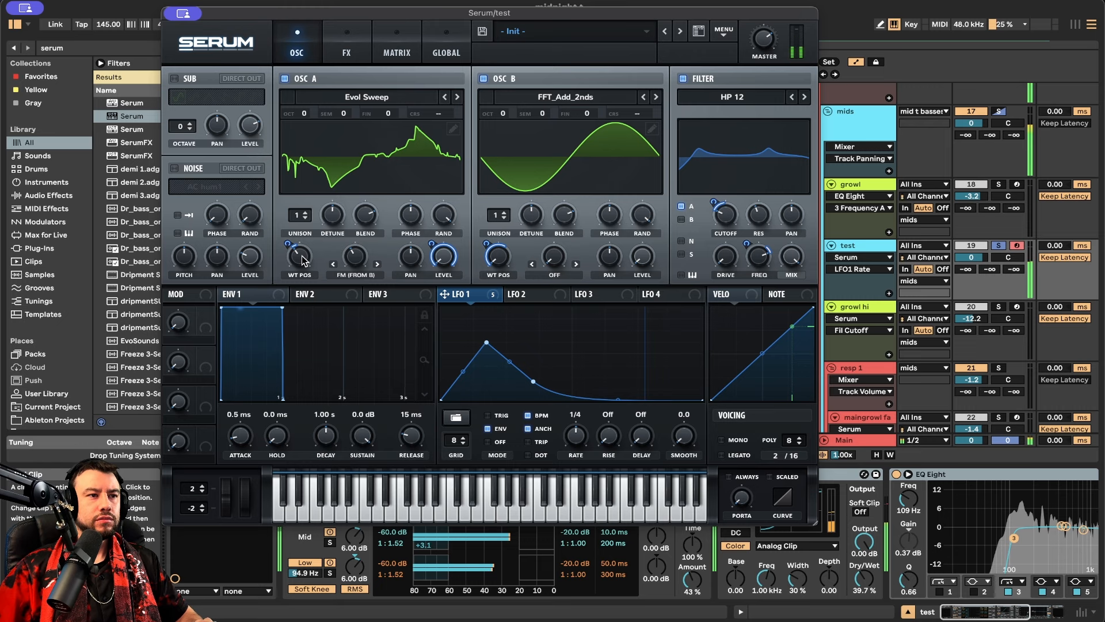
pyautogui.click(458, 97)
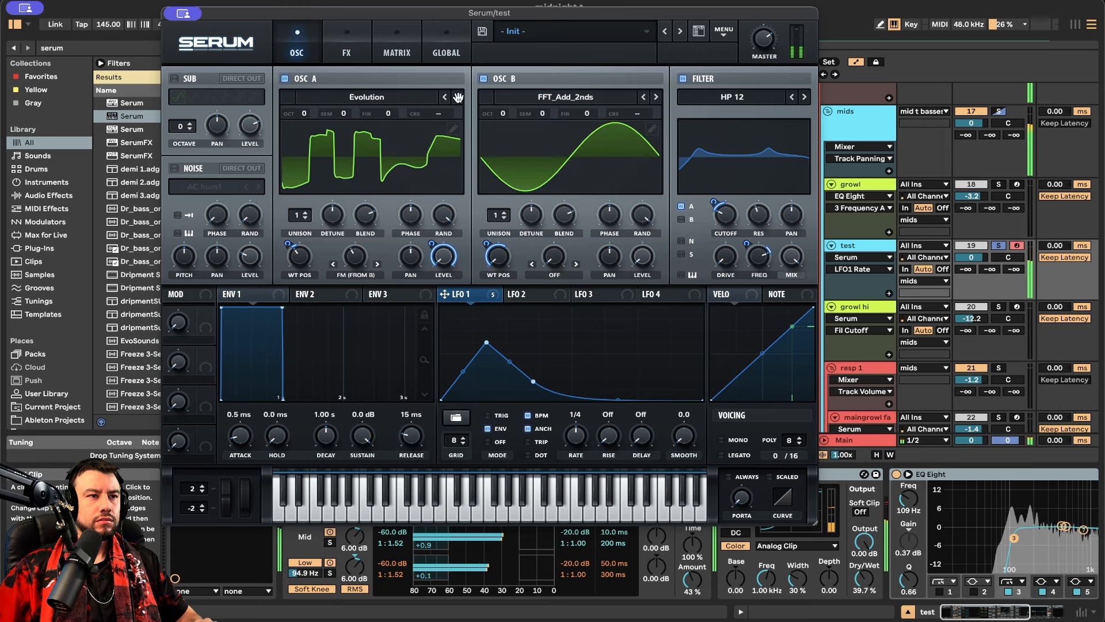
pyautogui.click(458, 97)
pyautogui.click(442, 97)
pyautogui.click(442, 96)
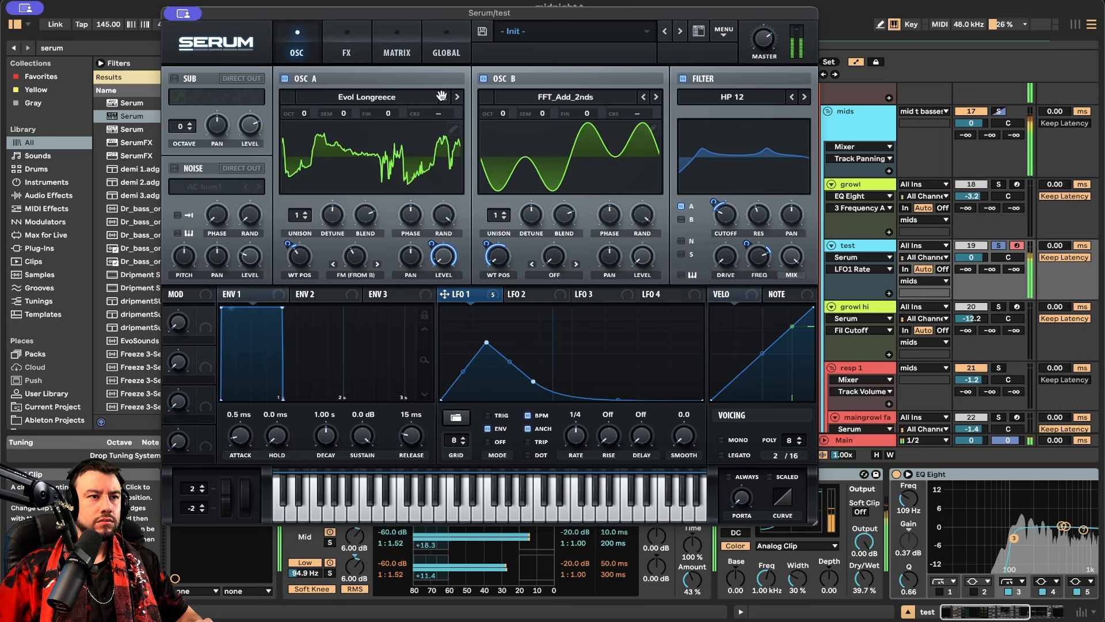
pyautogui.click(458, 97)
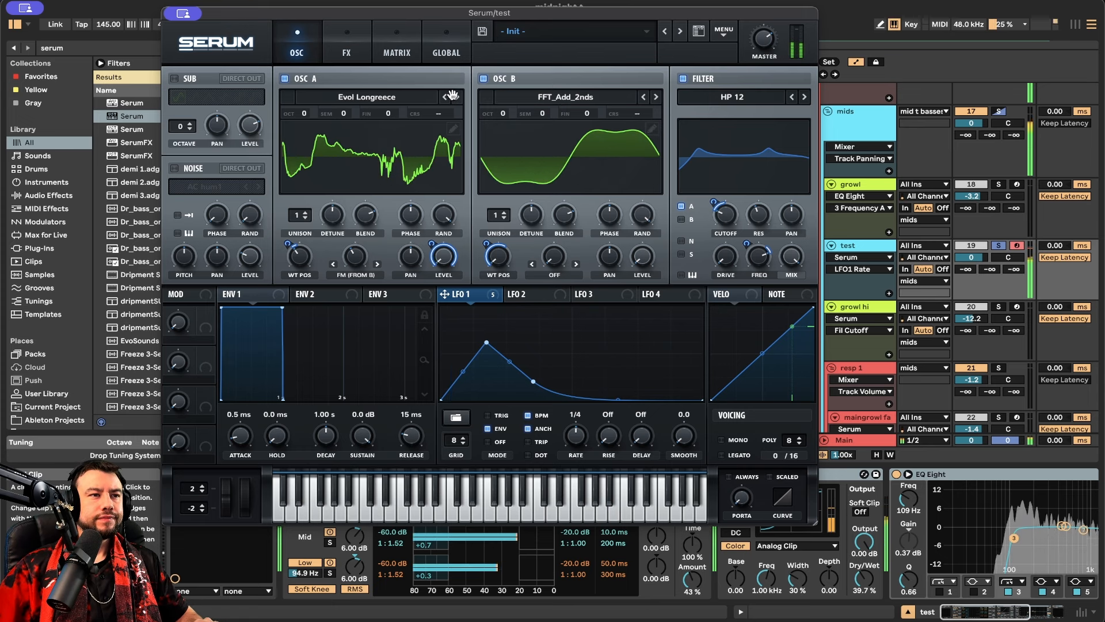
pyautogui.click(455, 96)
# Rebalance OSC A's FM (from B) amount against LFO 1's modulation depth on OSC B's wavetable position
pyautogui.moveTo(354, 259)
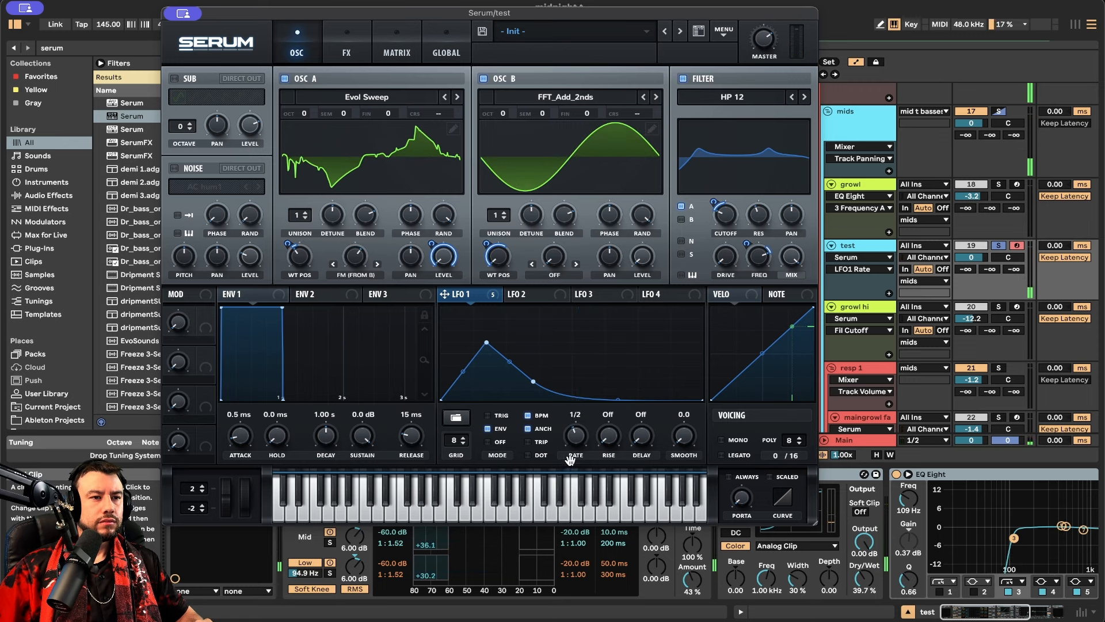
pyautogui.moveTo(362, 258); pyautogui.dragTo(354, 316)
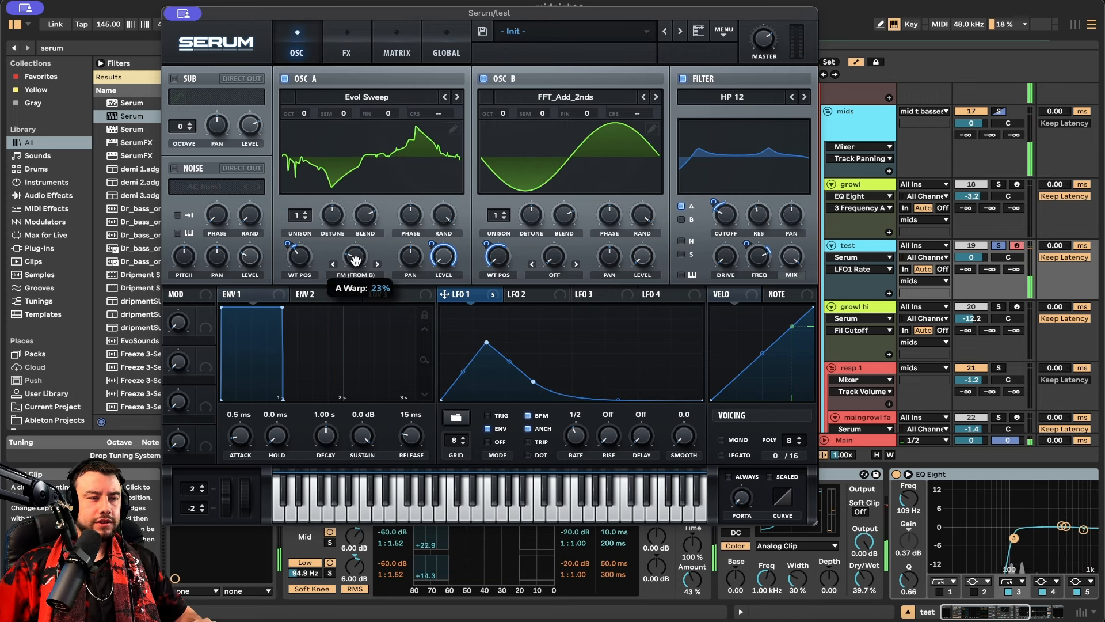
pyautogui.moveTo(353, 254); pyautogui.dragTo(355, 267)
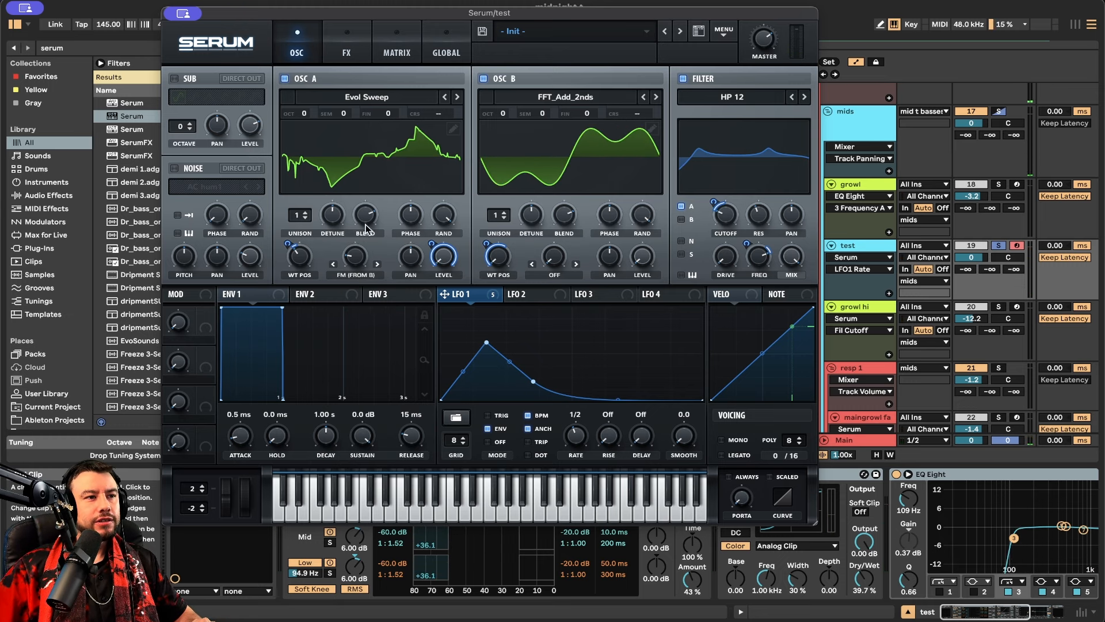
pyautogui.moveTo(353, 257); pyautogui.dragTo(362, 197)
pyautogui.moveTo(485, 240); pyautogui.dragTo(485, 254)
pyautogui.moveTo(356, 256); pyautogui.dragTo(358, 279)
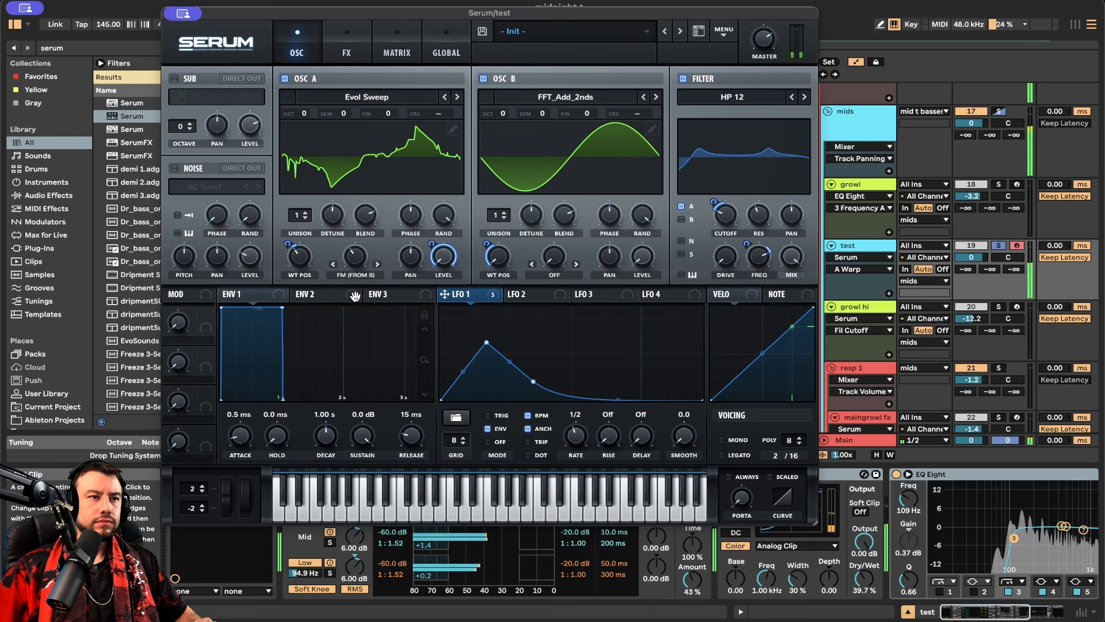
# Raise the HP 12 filter's cutoff slightly and adjust its Freq control and the LFO 1 modulation on it
pyautogui.click(733, 220)
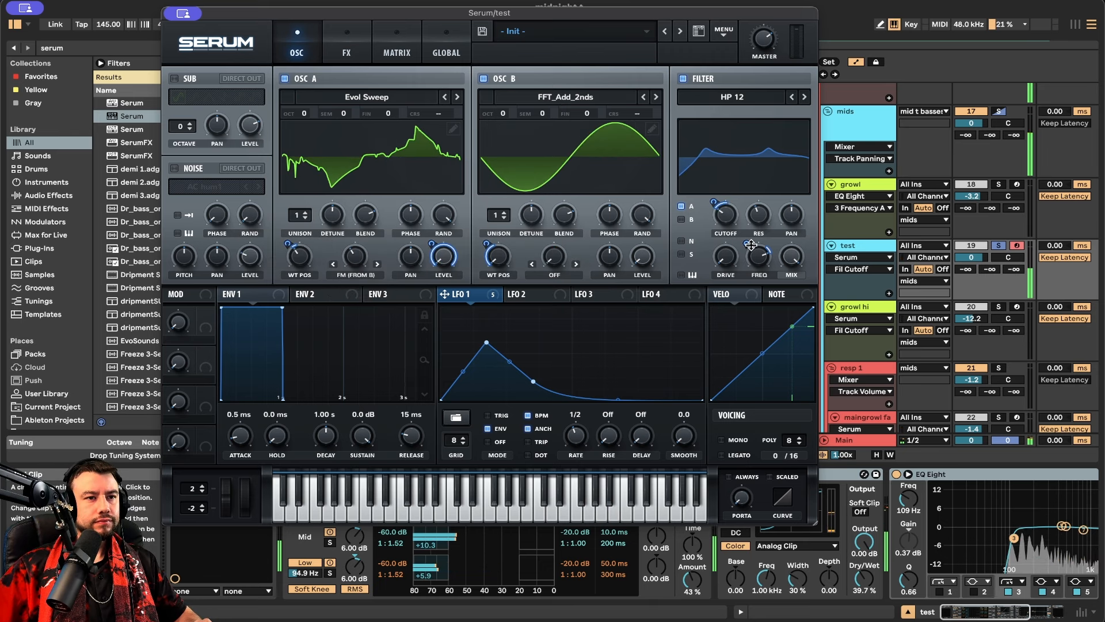
pyautogui.moveTo(748, 246); pyautogui.dragTo(752, 256)
pyautogui.click(759, 260)
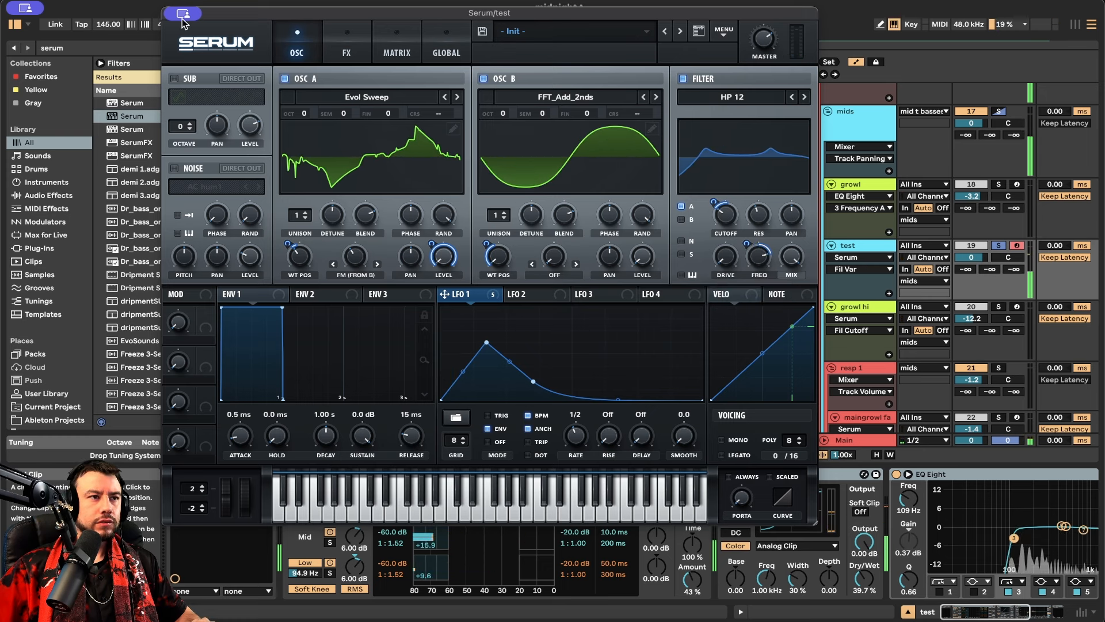
# Enable the EQ effect and boost its high band as a mid-frequency peak, adjusting the band's frequency and gain
pyautogui.click(342, 46)
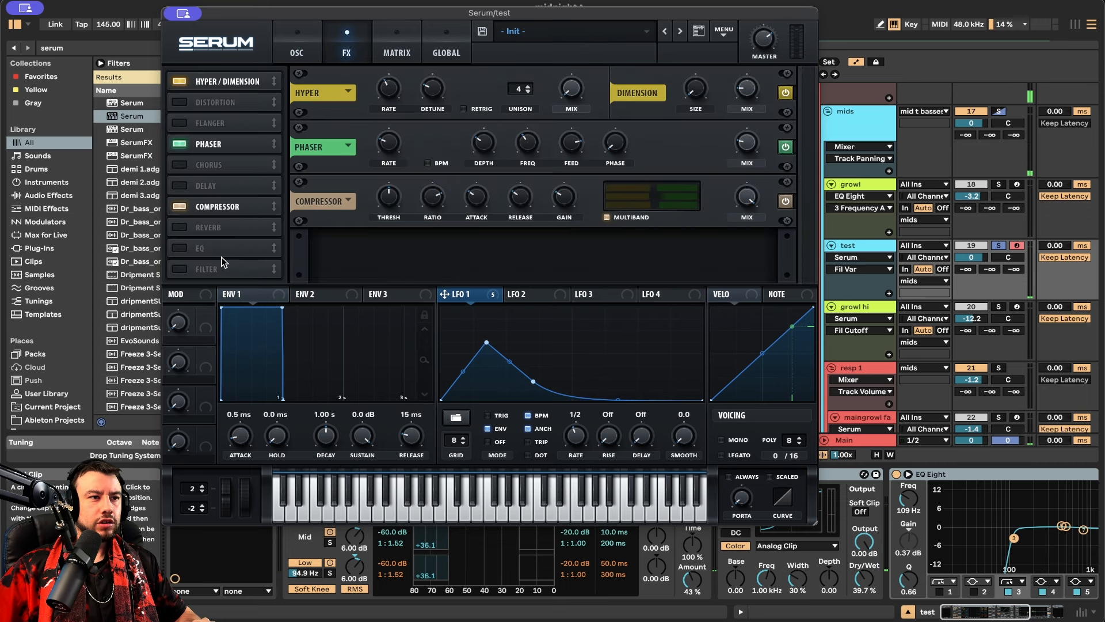
pyautogui.click(193, 252)
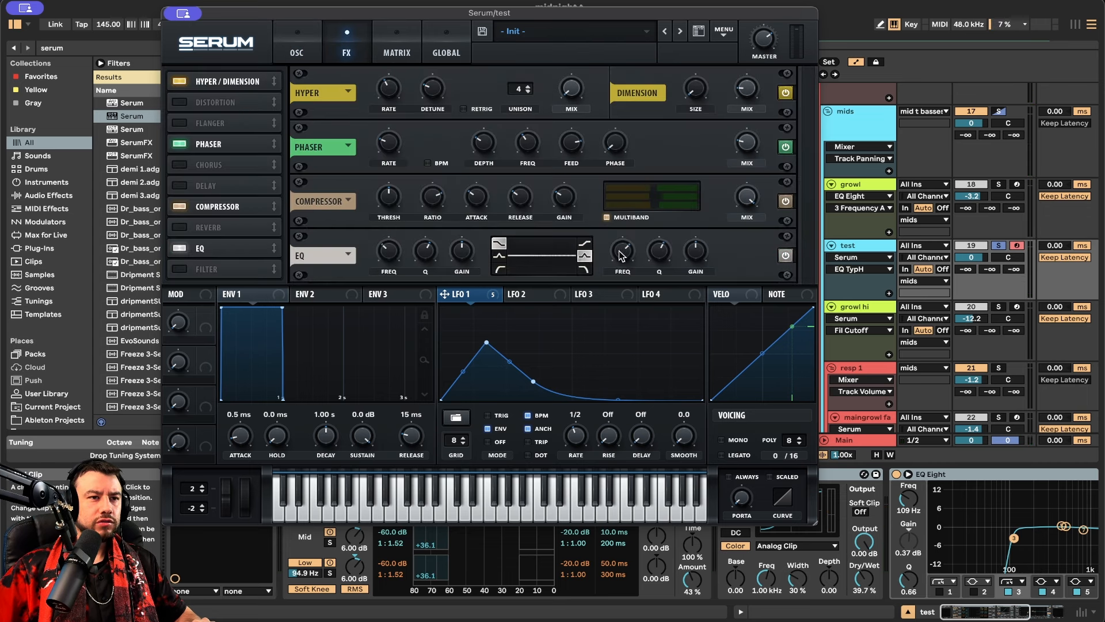
pyautogui.moveTo(621, 256); pyautogui.dragTo(620, 274)
pyautogui.moveTo(694, 262); pyautogui.dragTo(694, 220)
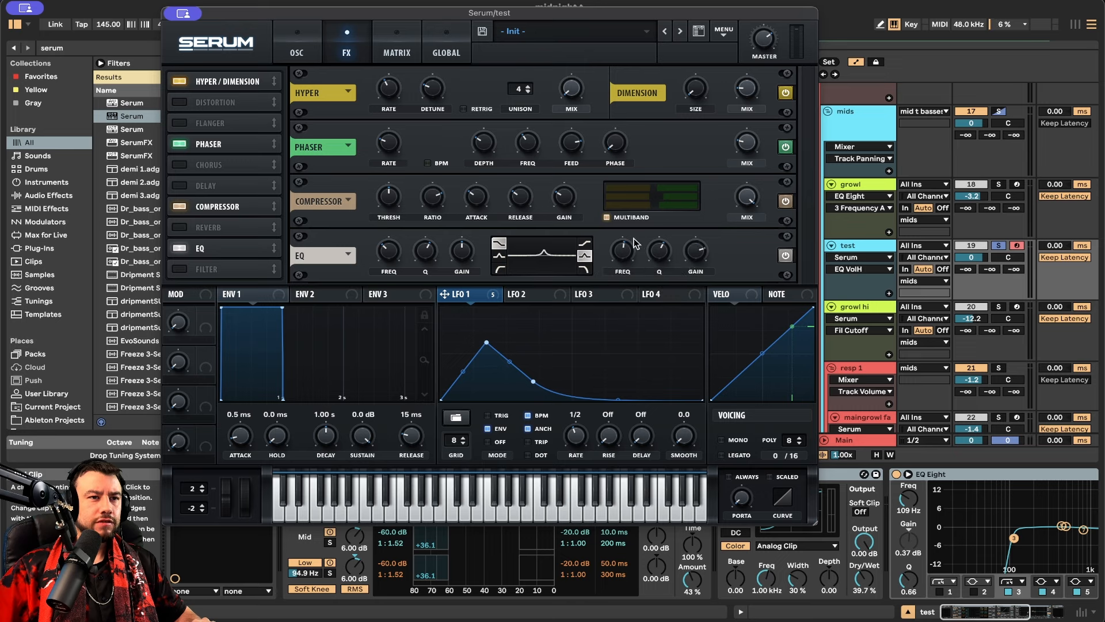
pyautogui.moveTo(635, 242); pyautogui.dragTo(622, 233)
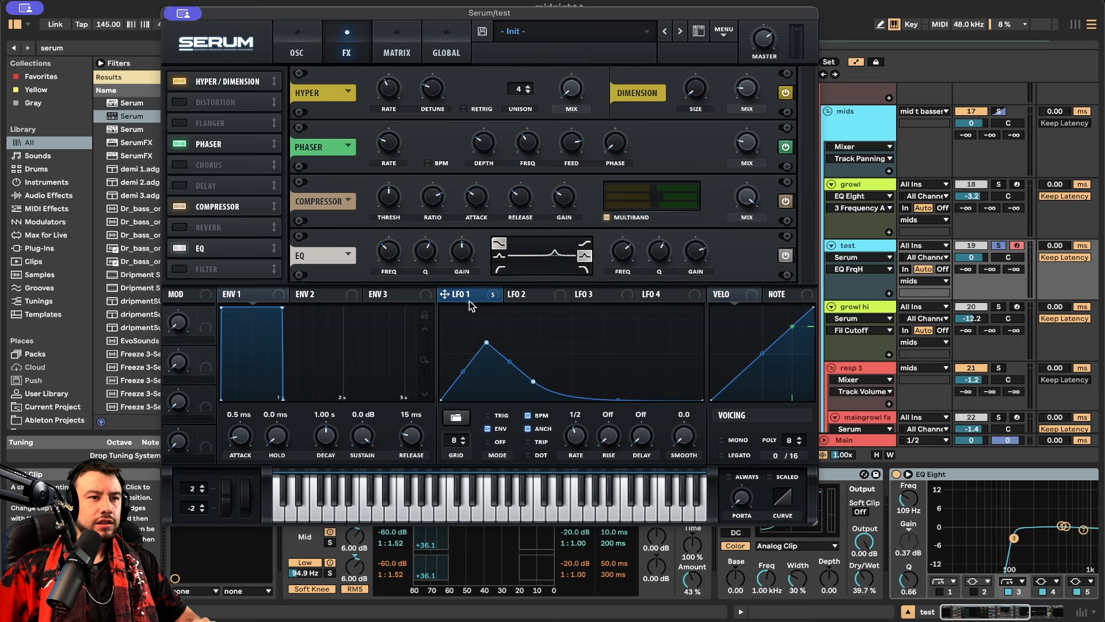
# Try modulating the EQ's high-band frequency with LFO 1, and remove that modulation
pyautogui.moveTo(471, 305); pyautogui.dragTo(626, 245)
pyautogui.rightClick(626, 245)
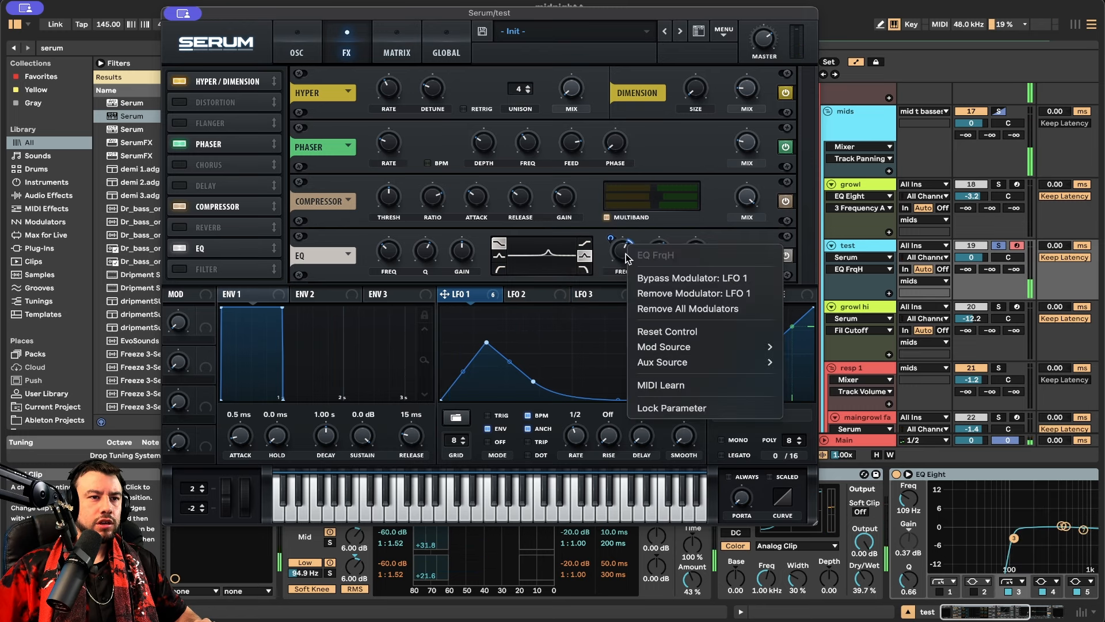
pyautogui.click(717, 271)
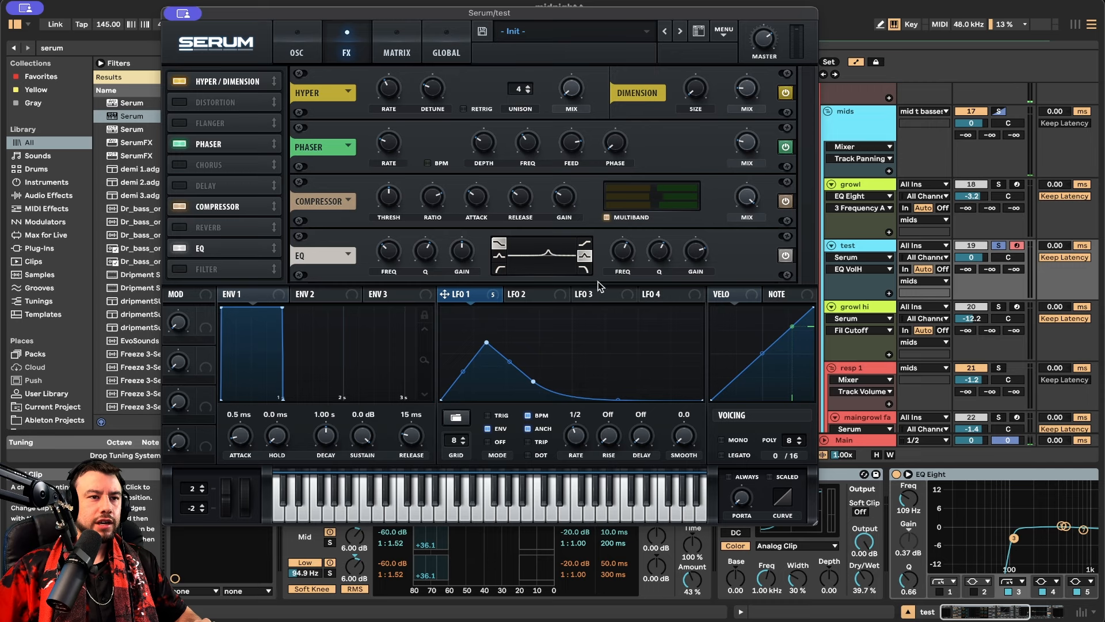
# Modulate the EQ's high-band gain with LFO 1, adjusting the modulation amount, the base gain and the band's frequency
pyautogui.moveTo(494, 299); pyautogui.dragTo(682, 322)
pyautogui.moveTo(685, 237); pyautogui.dragTo(687, 212)
pyautogui.moveTo(693, 260); pyautogui.dragTo(691, 217)
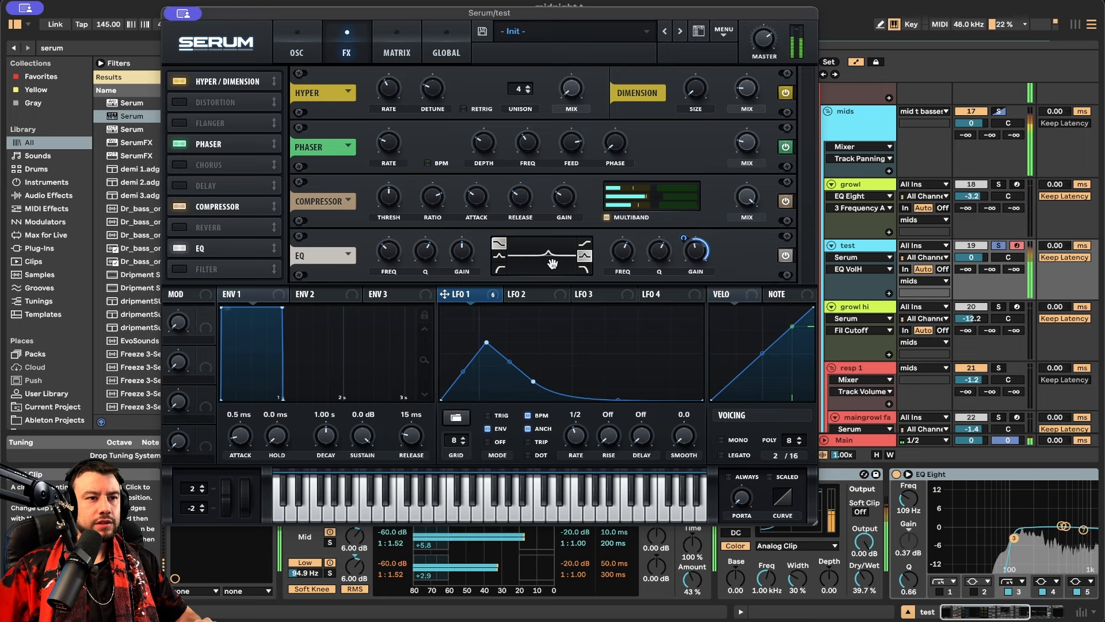
pyautogui.moveTo(626, 250)
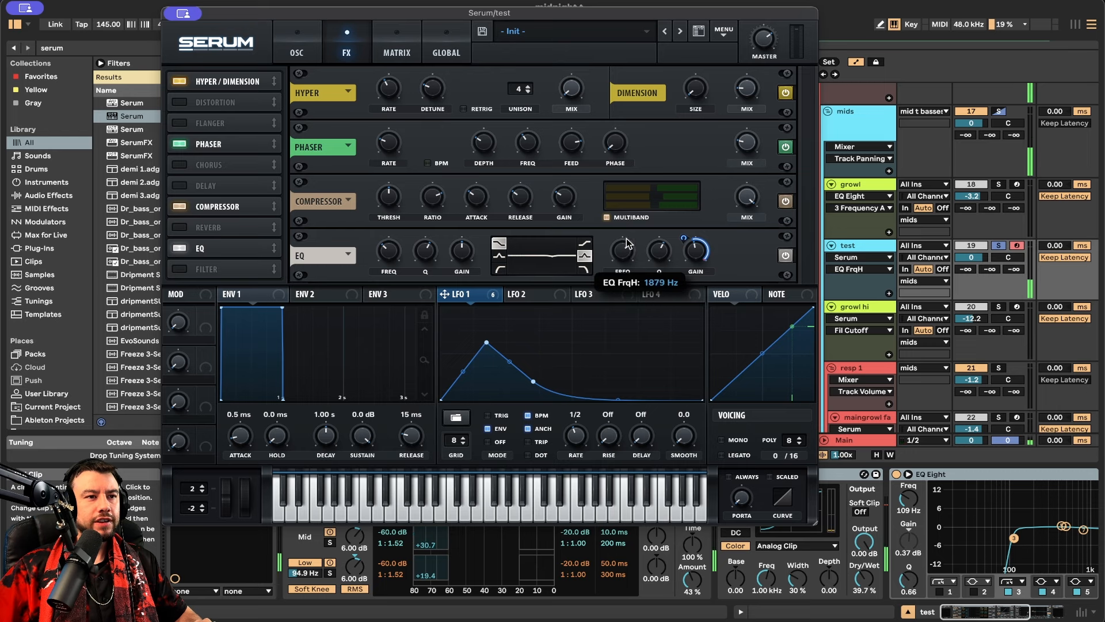
pyautogui.moveTo(629, 222); pyautogui.dragTo(625, 241)
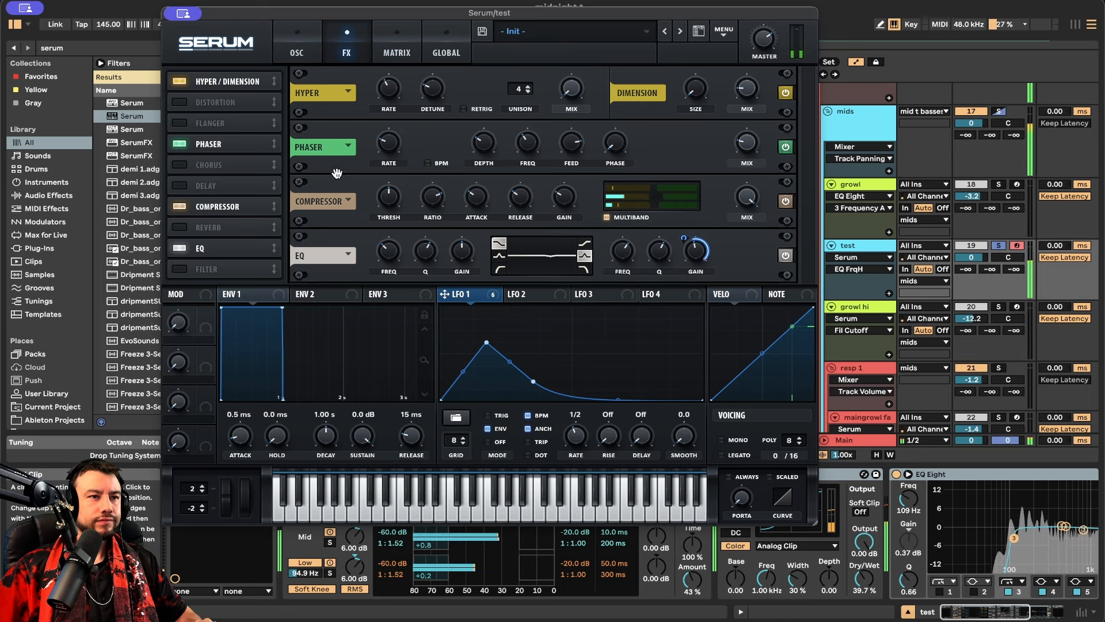
# Open the growl track's Serum and examine its effects and oscillator settings for comparison with the test patch
pyautogui.click(866, 189)
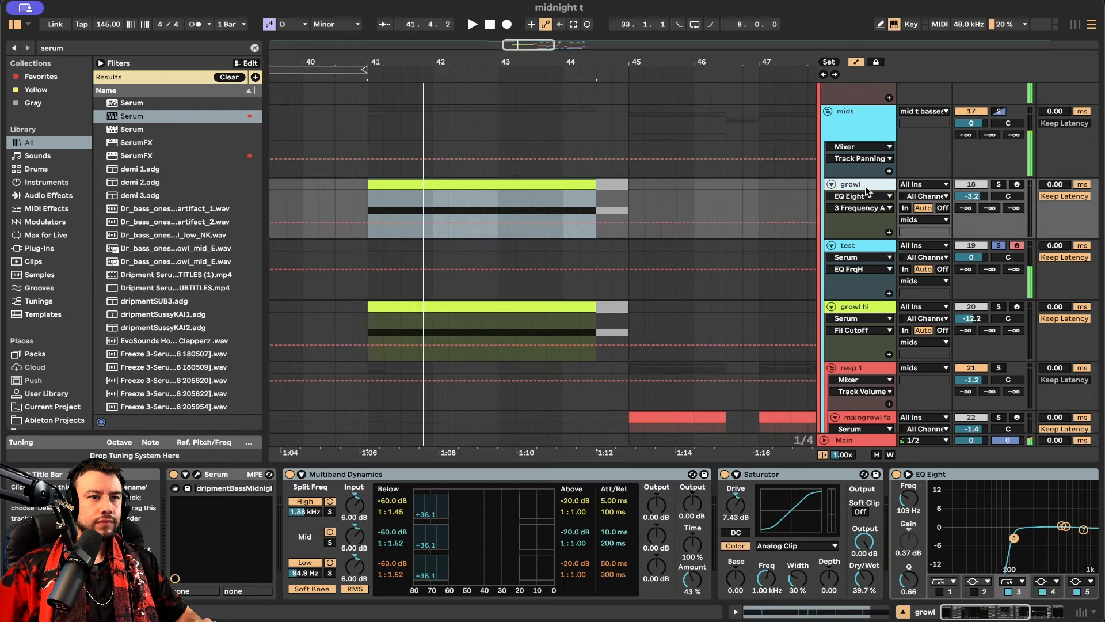
pyautogui.click(197, 475)
pyautogui.click(347, 39)
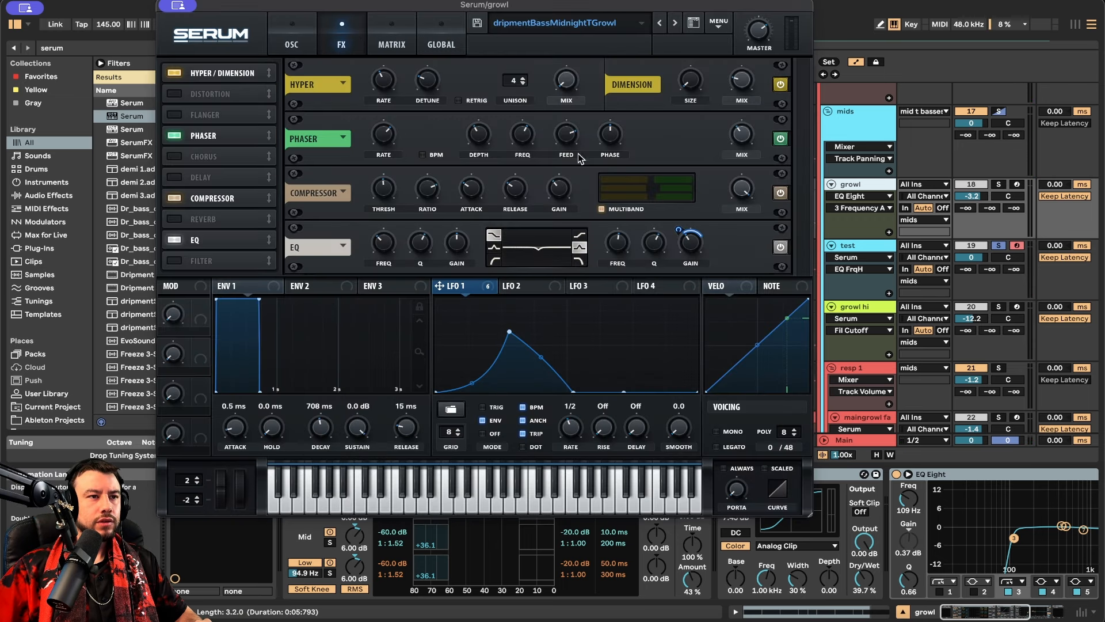
pyautogui.click(302, 25)
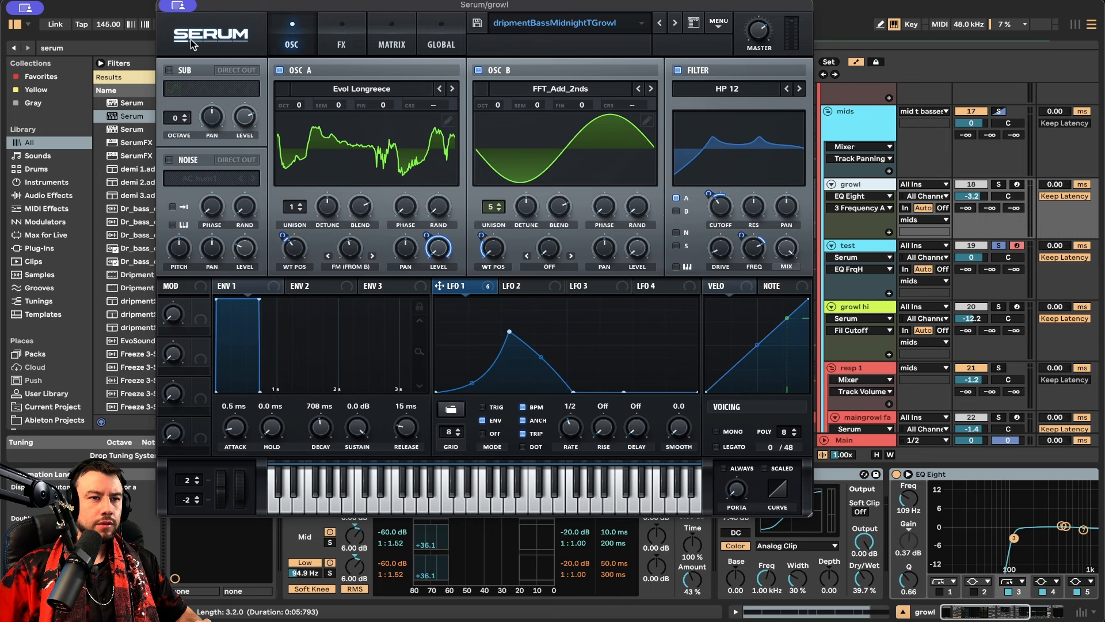
pyautogui.click(341, 42)
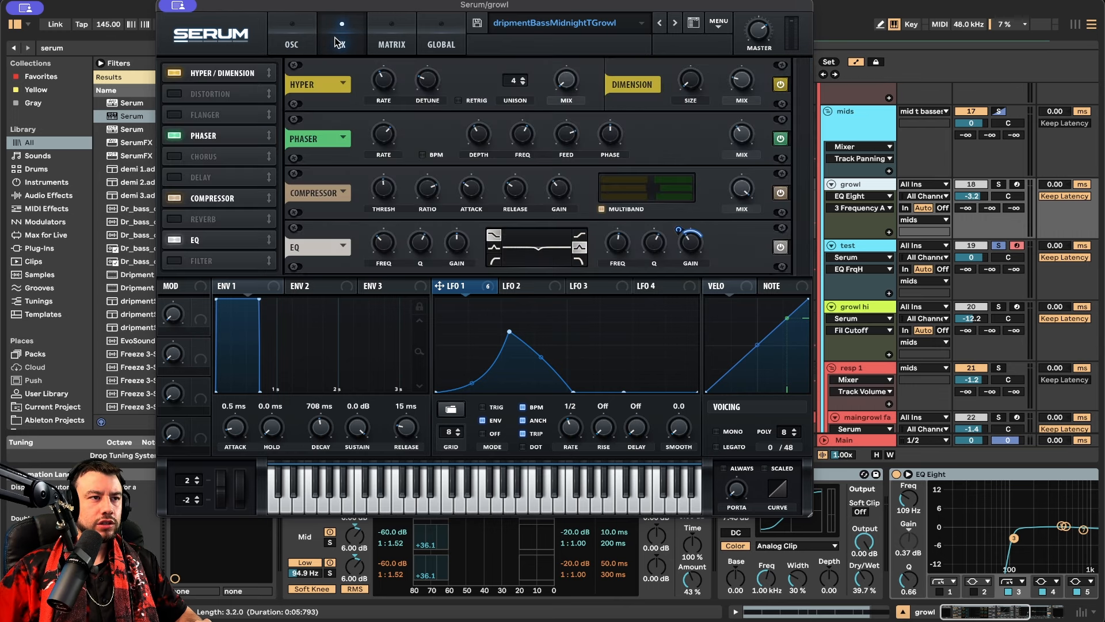
pyautogui.click(305, 39)
pyautogui.click(174, 9)
pyautogui.click(202, 32)
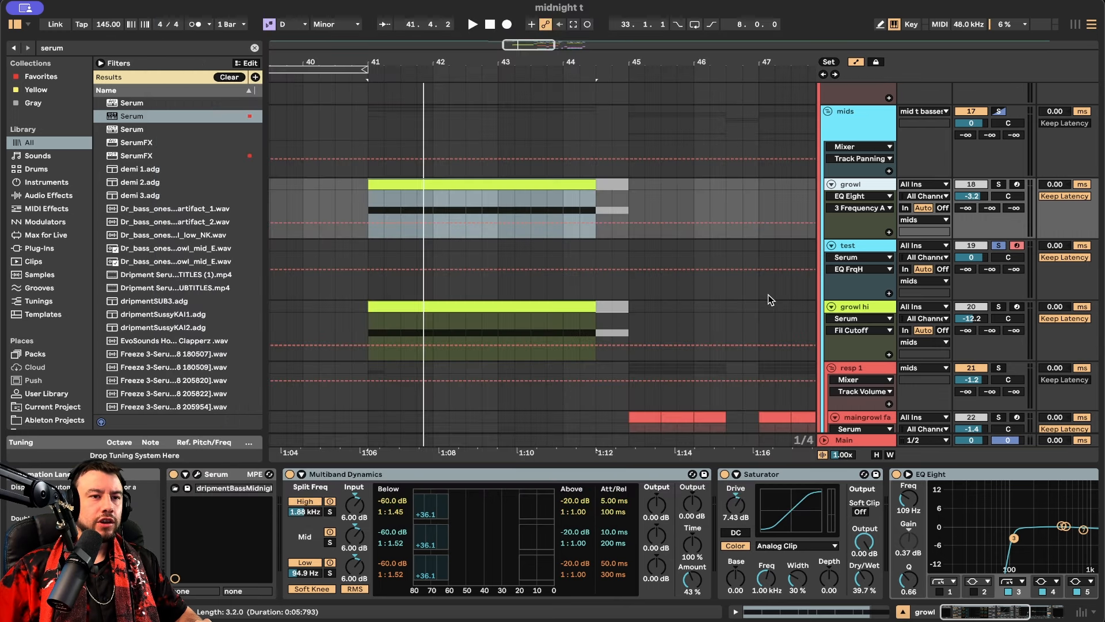
# Turn the phase and random phase fully down on OSC A and OSC B of the test track's Serum
pyautogui.click(881, 248)
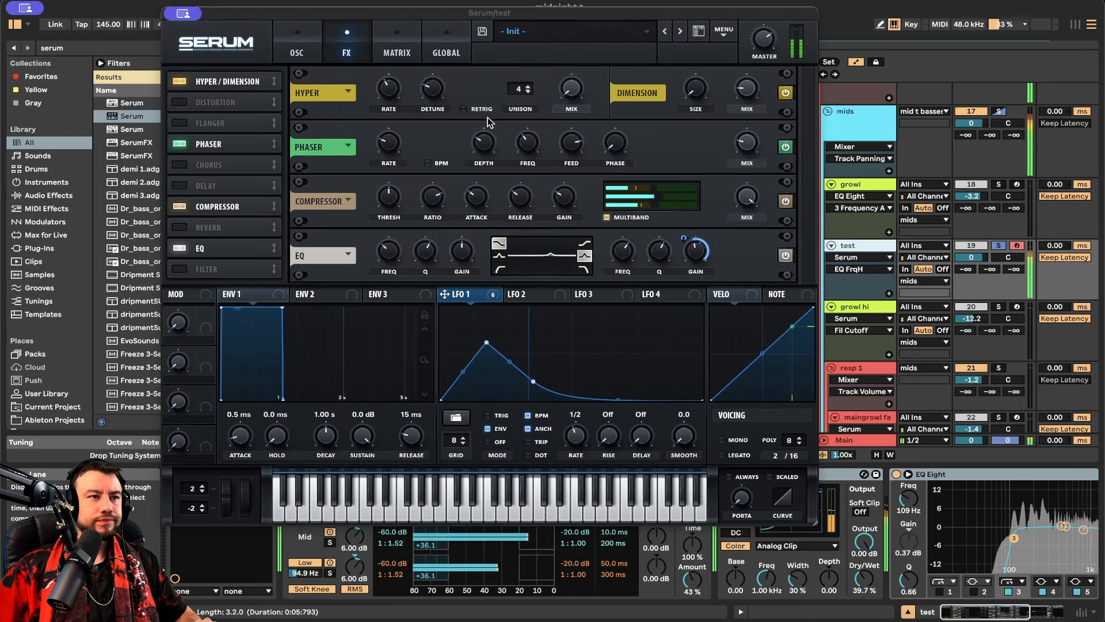
pyautogui.moveTo(411, 216); pyautogui.dragTo(384, 384)
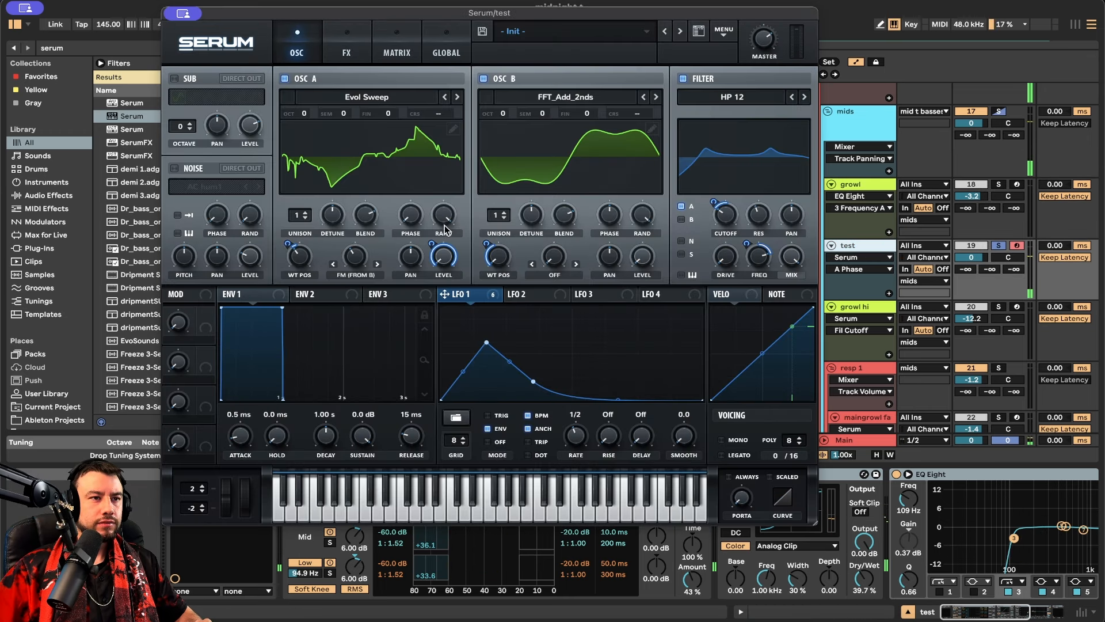
pyautogui.moveTo(444, 224); pyautogui.dragTo(385, 616)
pyautogui.moveTo(608, 223); pyautogui.dragTo(532, 479)
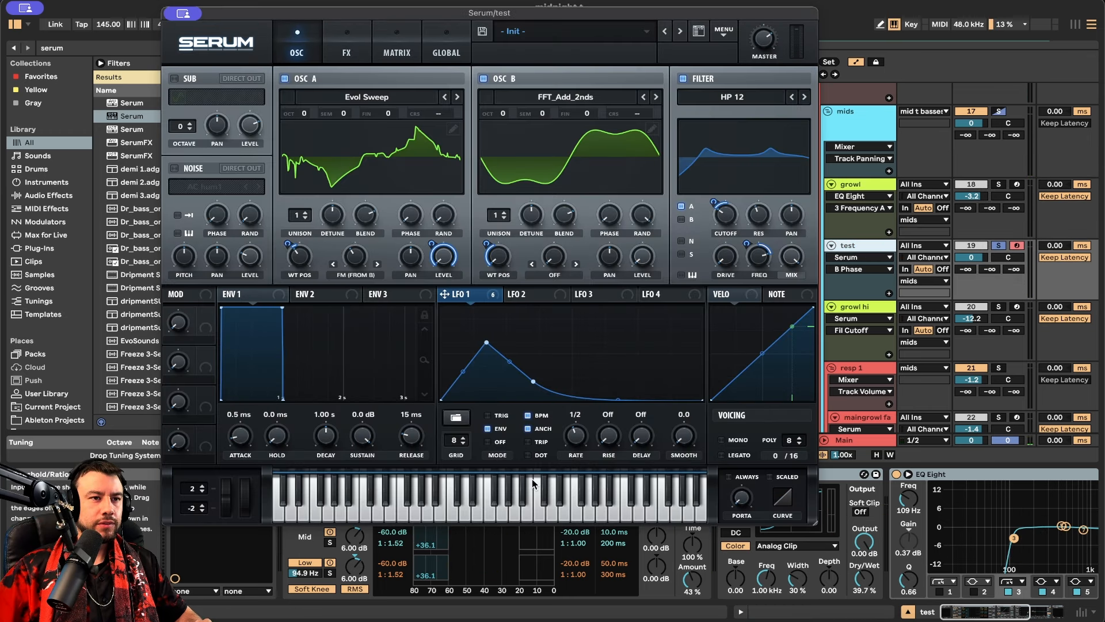
pyautogui.click(643, 220)
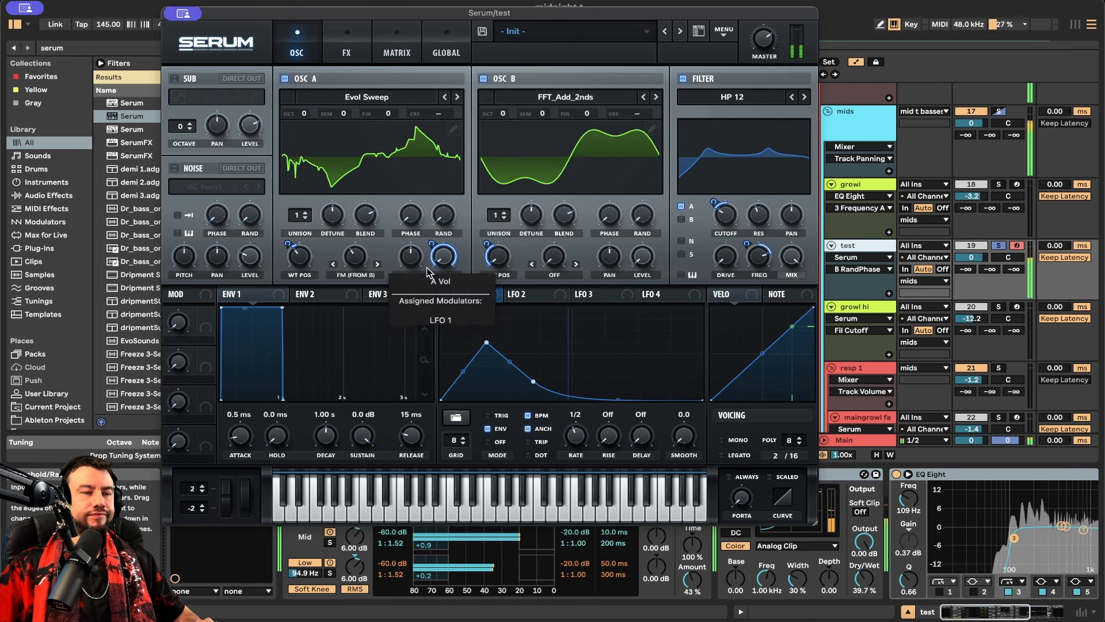
# Set OSC B's unison to 5 voices and adjust OSC A's FM (from B) amount
pyautogui.moveTo(499, 214); pyautogui.dragTo(502, 157)
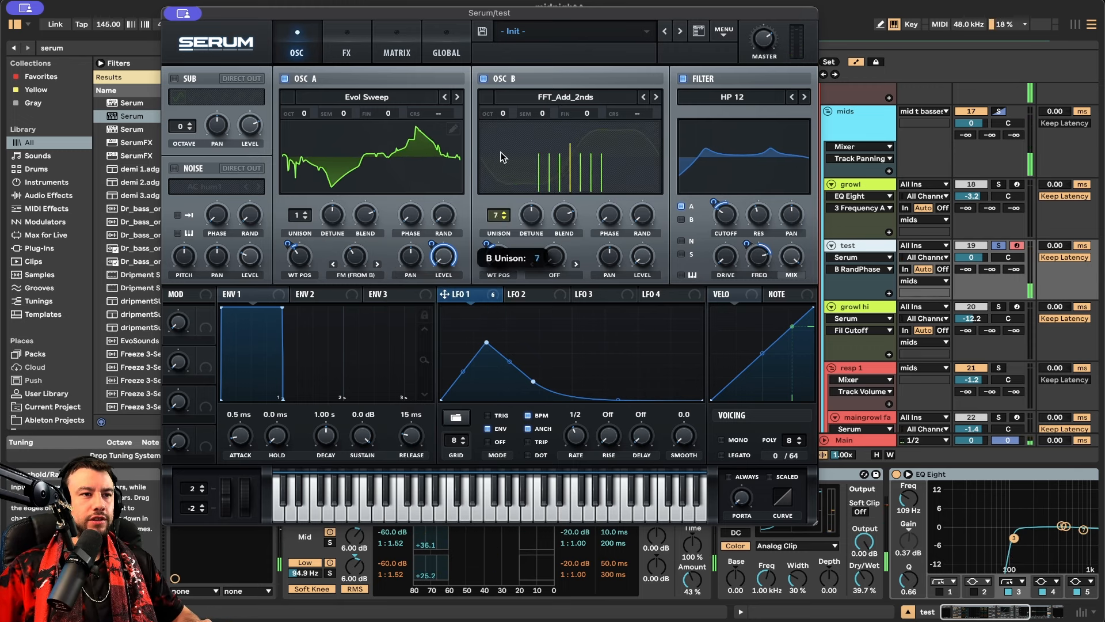
pyautogui.moveTo(498, 215); pyautogui.dragTo(486, 237)
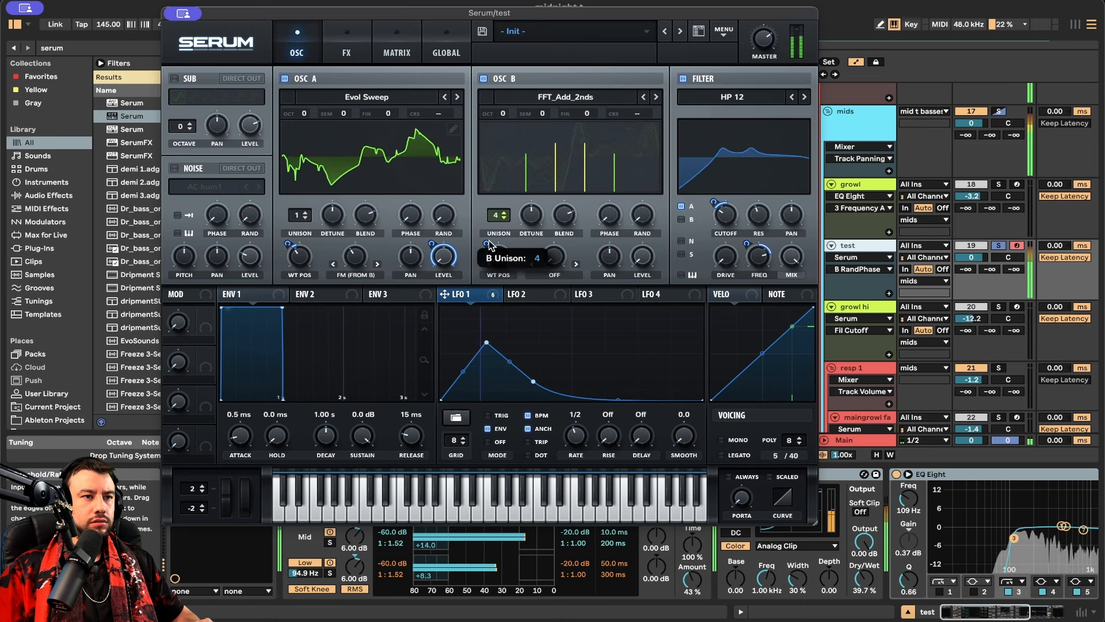
pyautogui.click(364, 263)
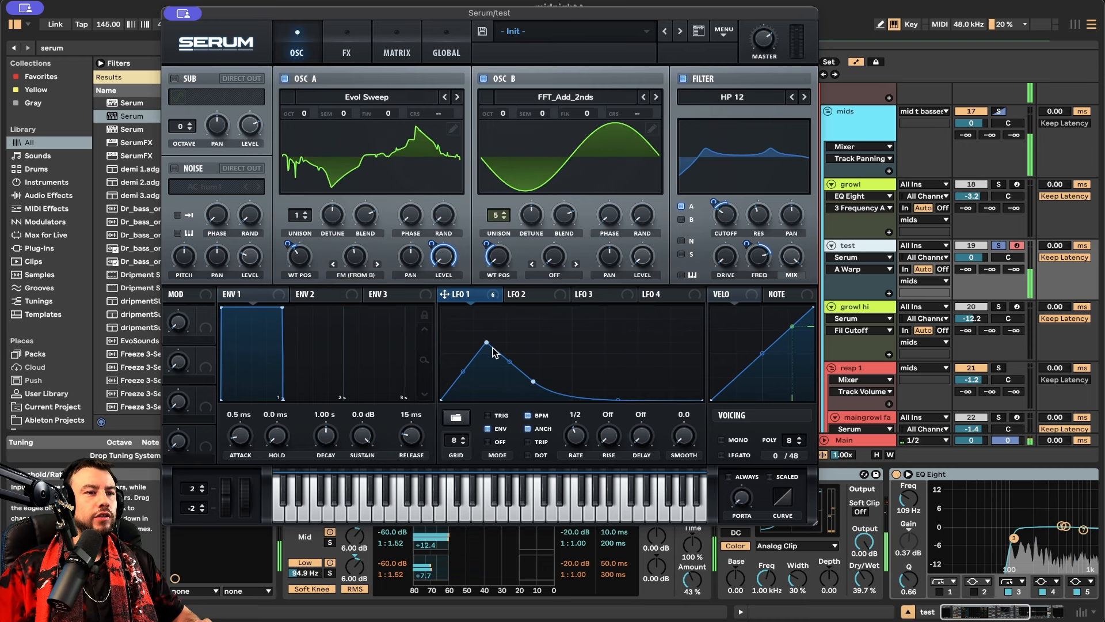
# Extend LFO 1's upper section into a gently falling plateau, and set its modulation of the filter cutoff to 25
pyautogui.moveTo(487, 344); pyautogui.dragTo(487, 338)
pyautogui.moveTo(526, 381); pyautogui.dragTo(576, 343)
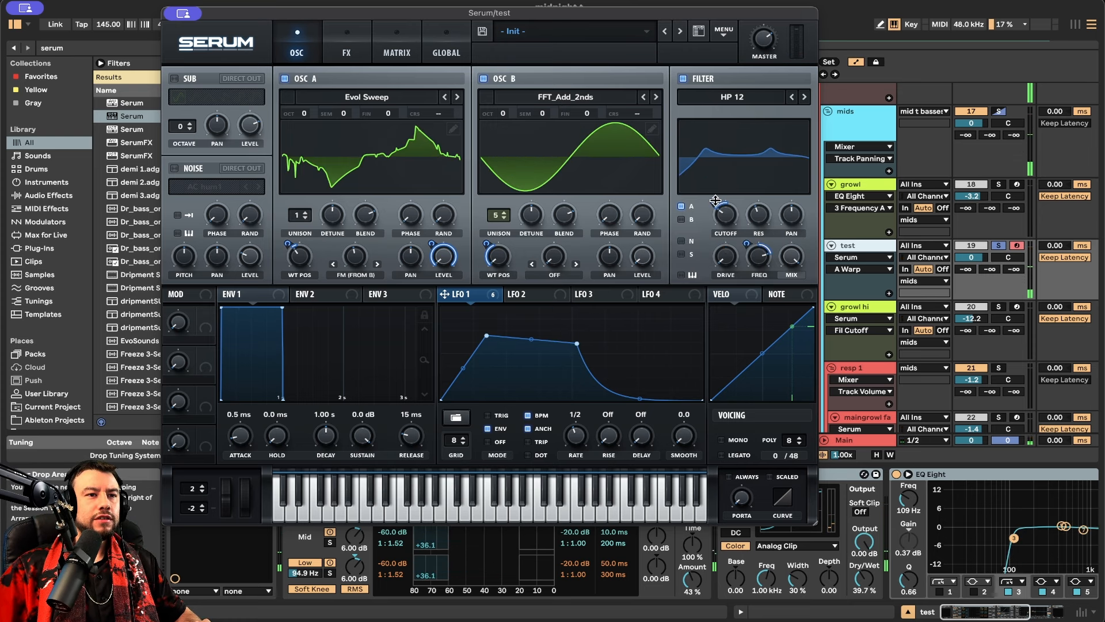
pyautogui.moveTo(713, 202)
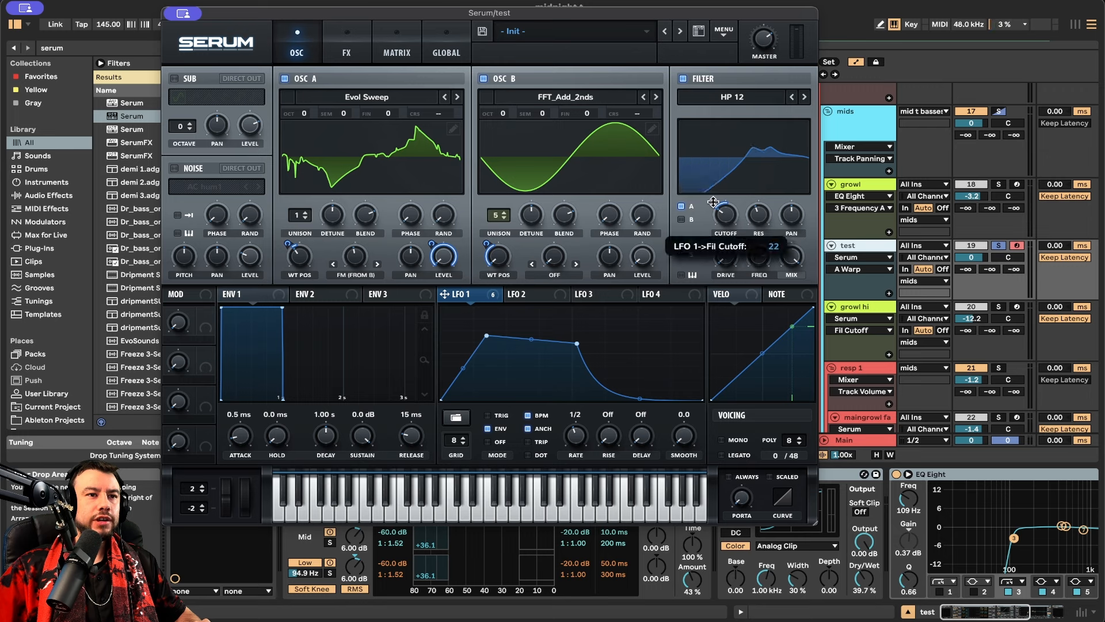
pyautogui.moveTo(713, 206); pyautogui.dragTo(712, 198)
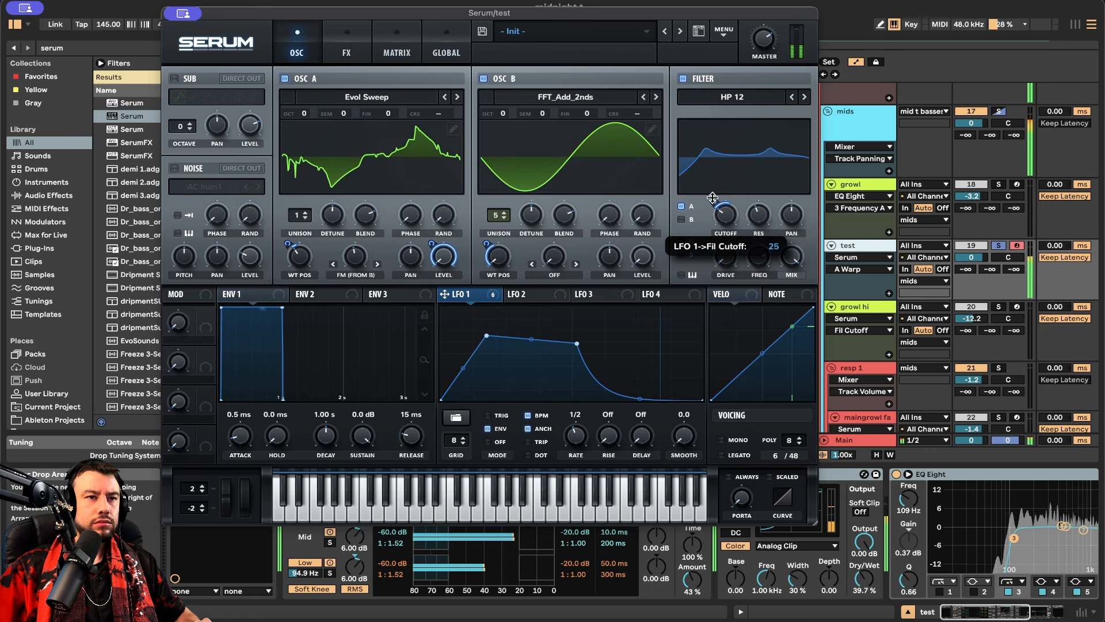
# Adjust the HP 12 filter's Freq control and try different negative LFO 1 modulation amounts on it
pyautogui.click(758, 264)
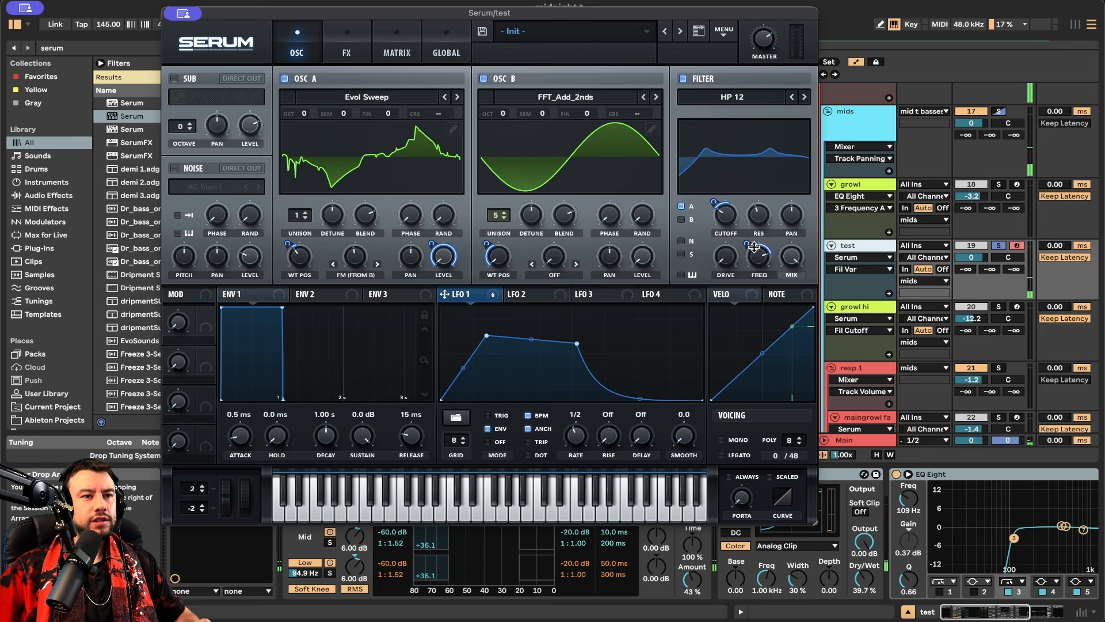
pyautogui.moveTo(751, 243)
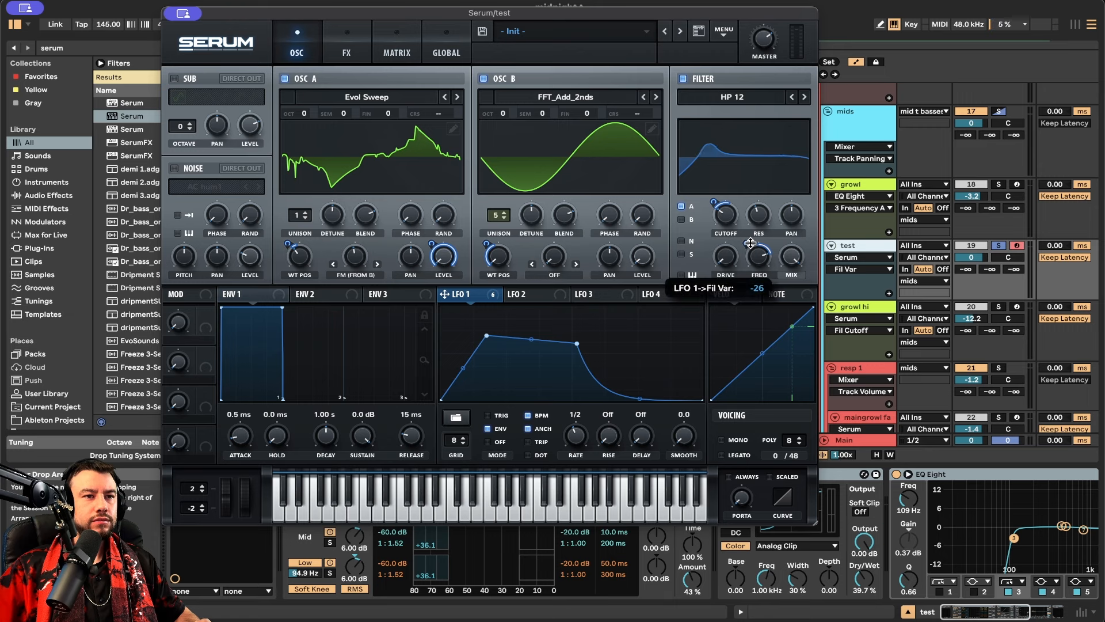
pyautogui.moveTo(750, 243)
pyautogui.mouseDown()
pyautogui.moveTo(758, 225)
pyautogui.moveTo(747, 261)
pyautogui.mouseUp()
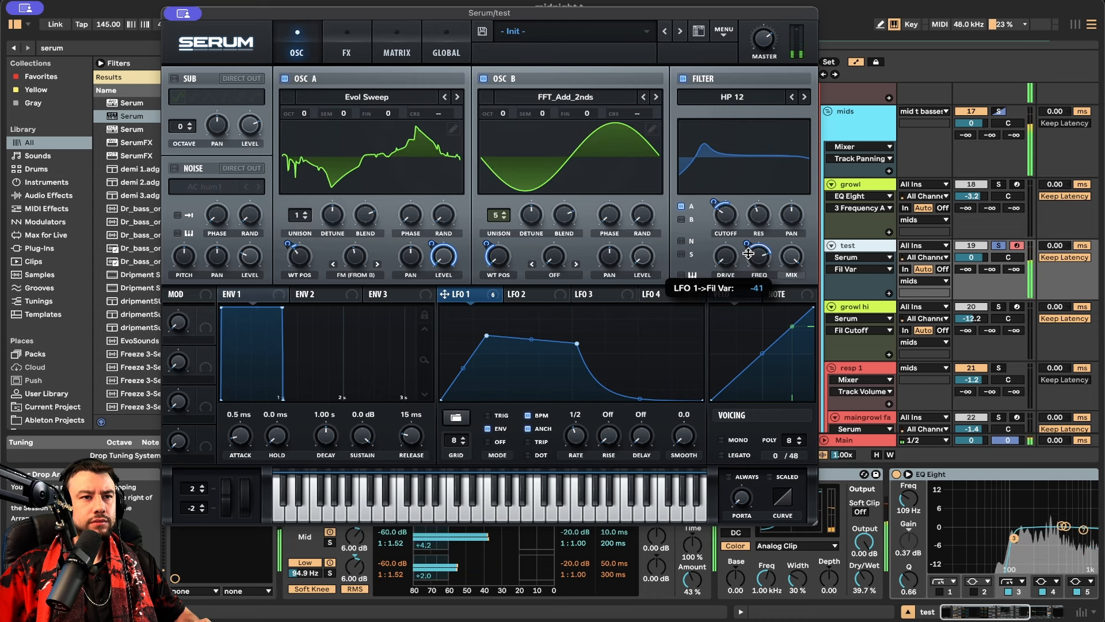
pyautogui.moveTo(755, 249); pyautogui.dragTo(752, 246)
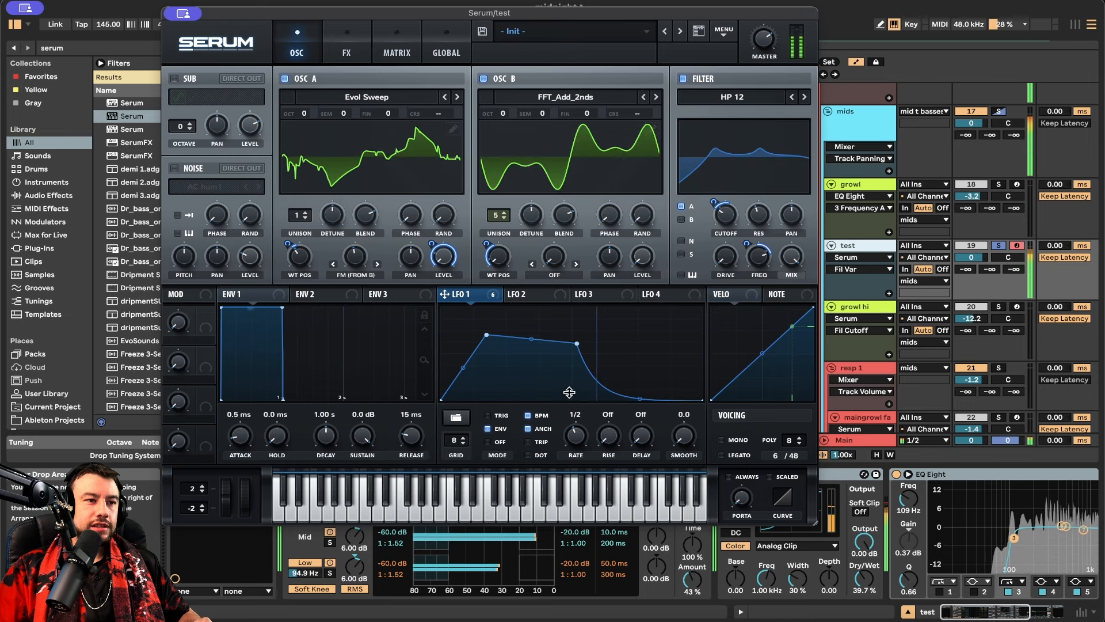
# Save LFO 1's current shape as "trucker" in the User folder
pyautogui.click(456, 417)
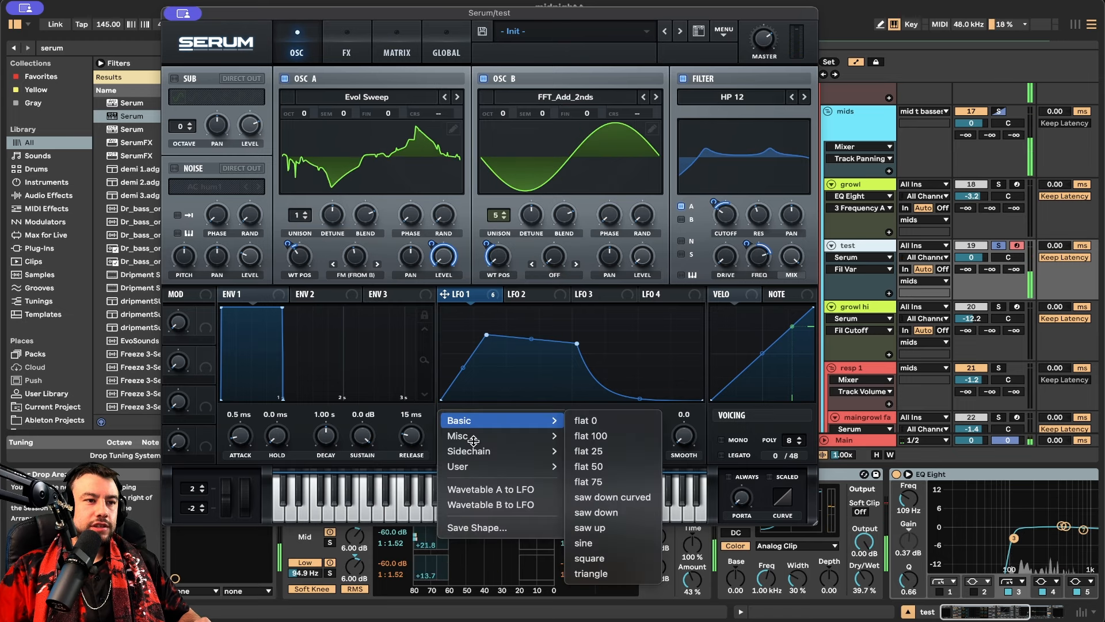
pyautogui.click(468, 527)
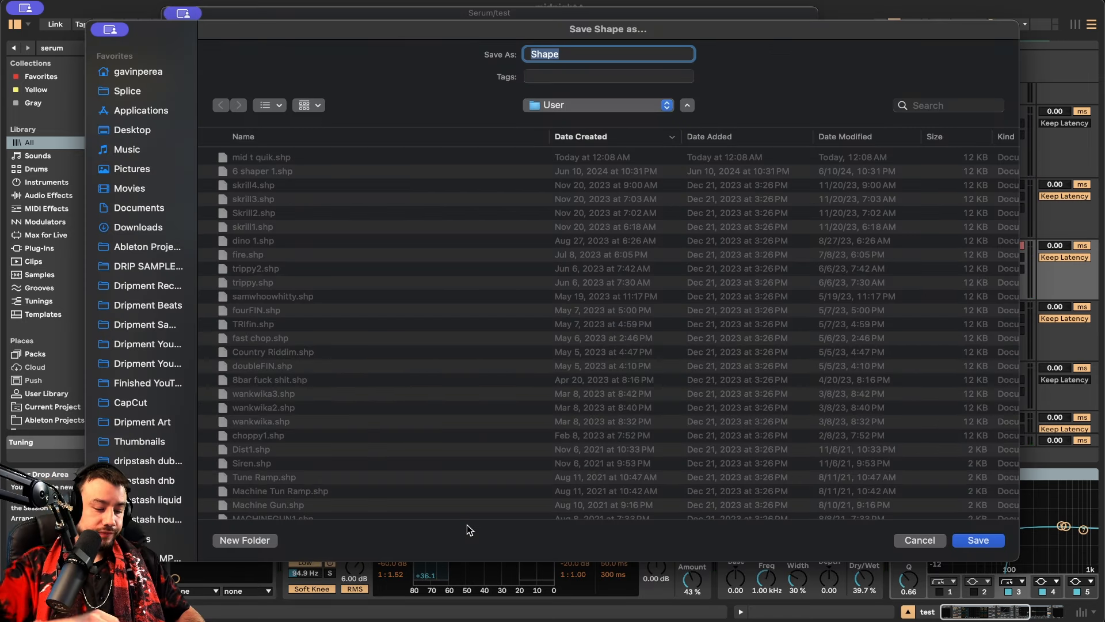
pyautogui.write('trucker')
pyautogui.press('Return')
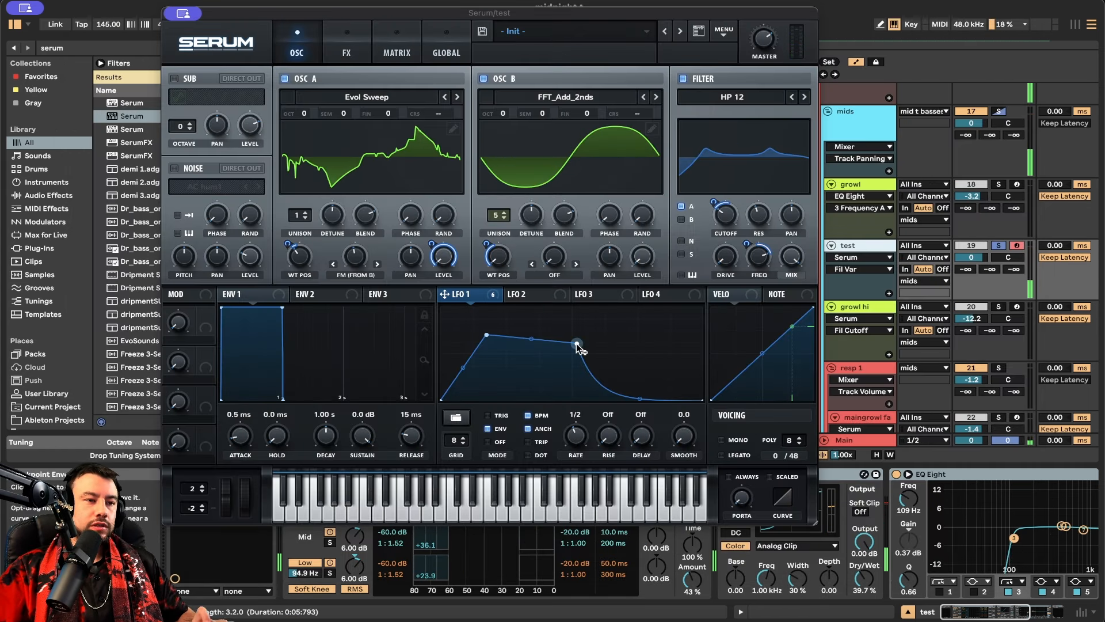
# Reshape LFO 1 by testing different point positions, ending with an early full-height peak and a curved decay from a lower second point
pyautogui.moveTo(577, 344); pyautogui.dragTo(521, 401)
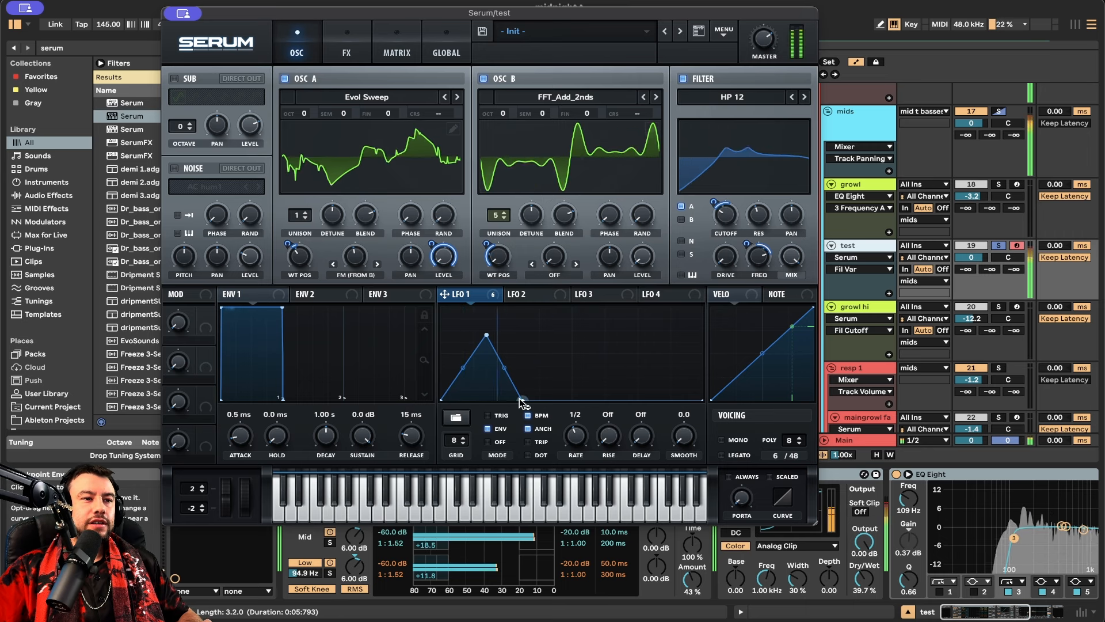
pyautogui.moveTo(521, 401); pyautogui.dragTo(723, 308)
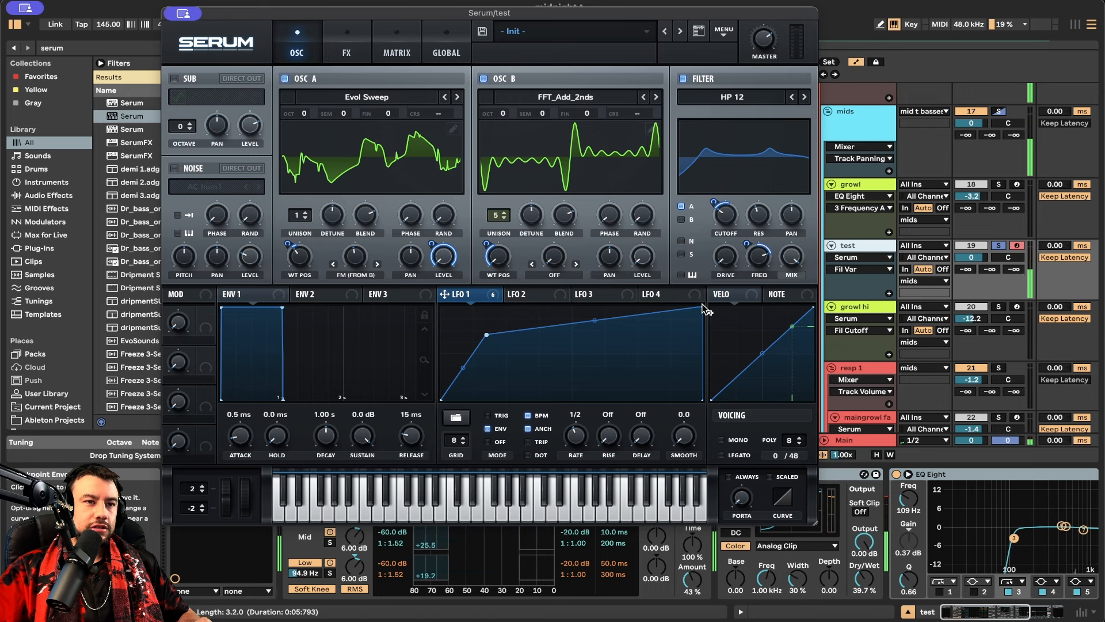
pyautogui.moveTo(700, 308); pyautogui.dragTo(655, 356)
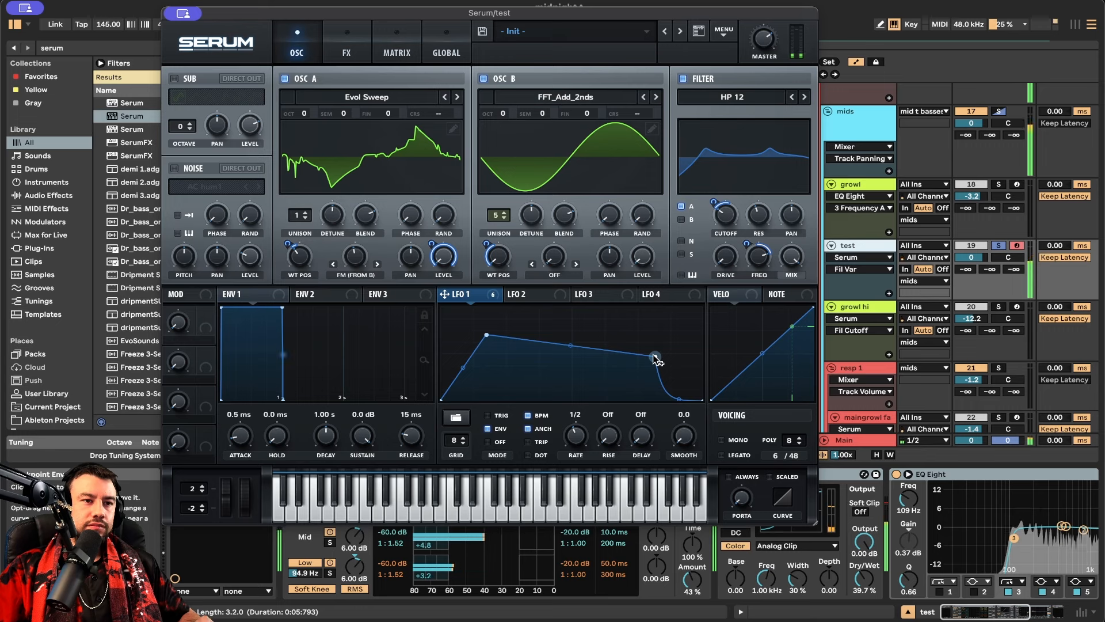
pyautogui.moveTo(487, 337); pyautogui.dragTo(474, 297)
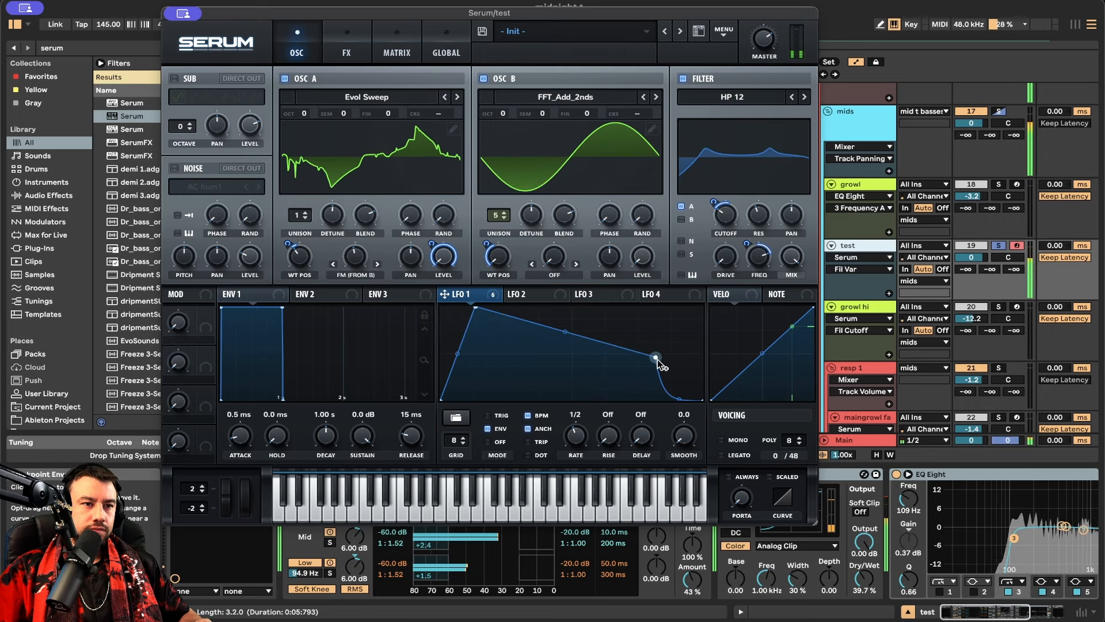
pyautogui.moveTo(658, 359); pyautogui.dragTo(526, 310)
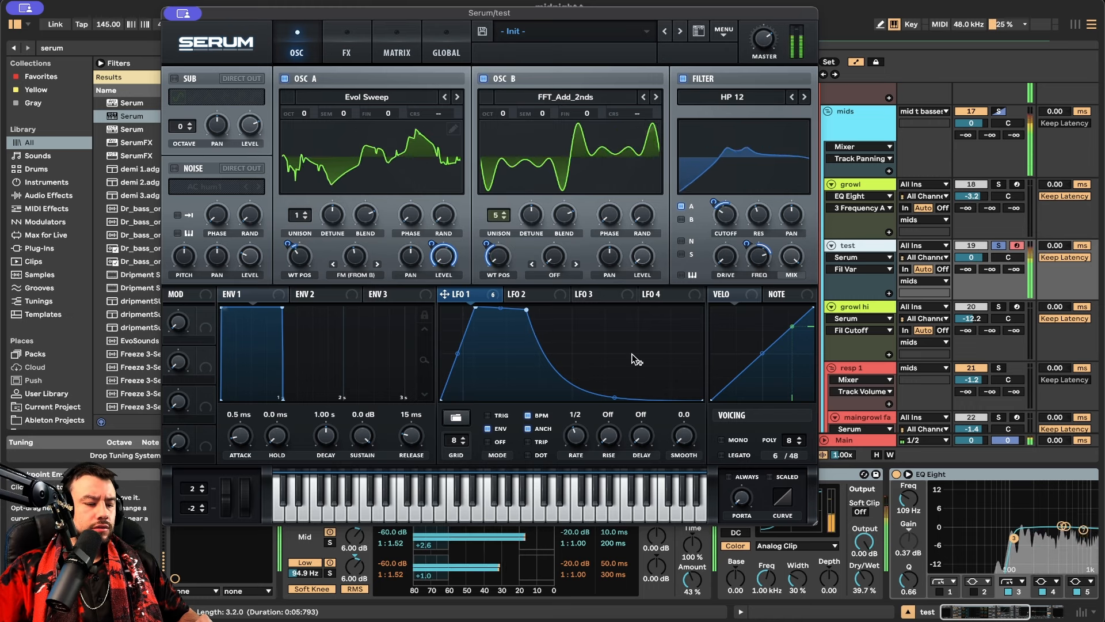
pyautogui.moveTo(473, 309); pyautogui.dragTo(511, 345)
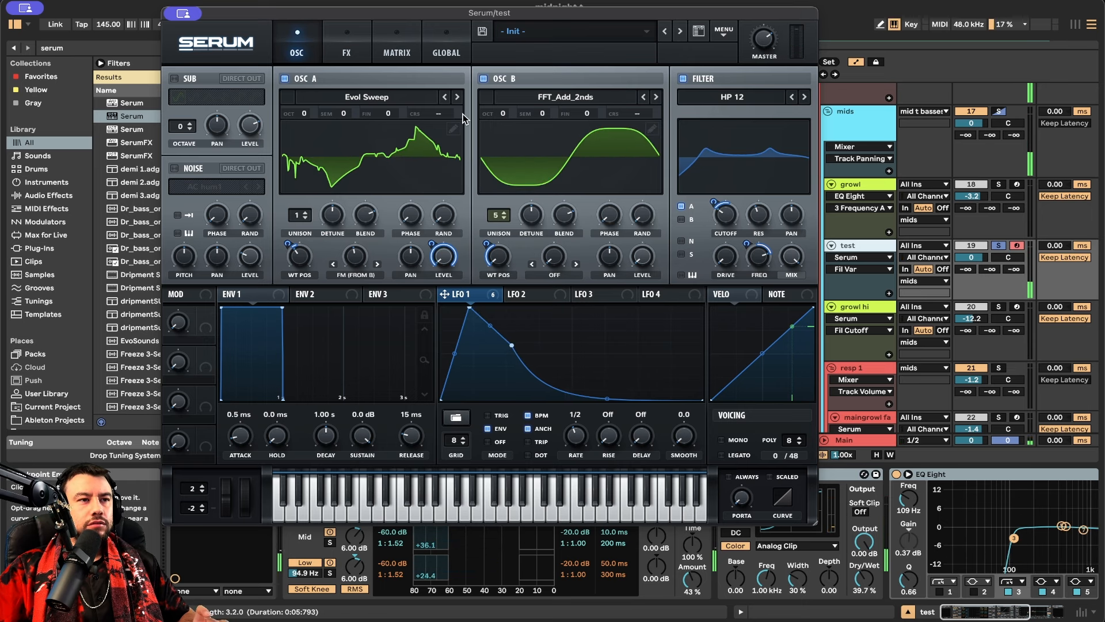
# Close the Serum window and the device view, and take the test track out of solo and mute it
pyautogui.click(171, 15)
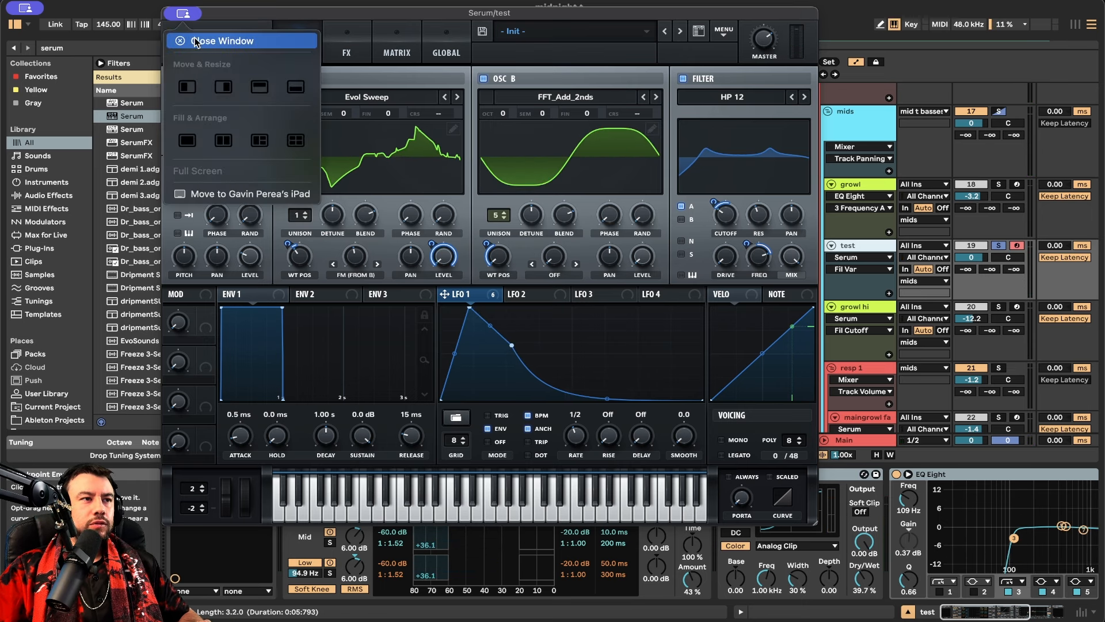
pyautogui.click(196, 40)
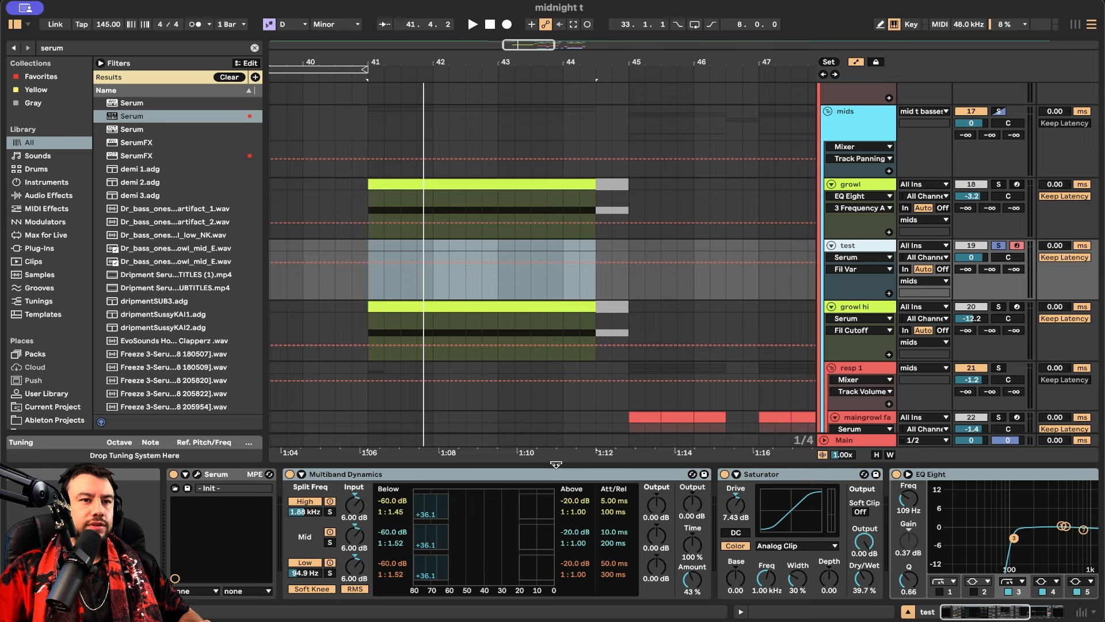
pyautogui.moveTo(556, 464); pyautogui.dragTo(555, 599)
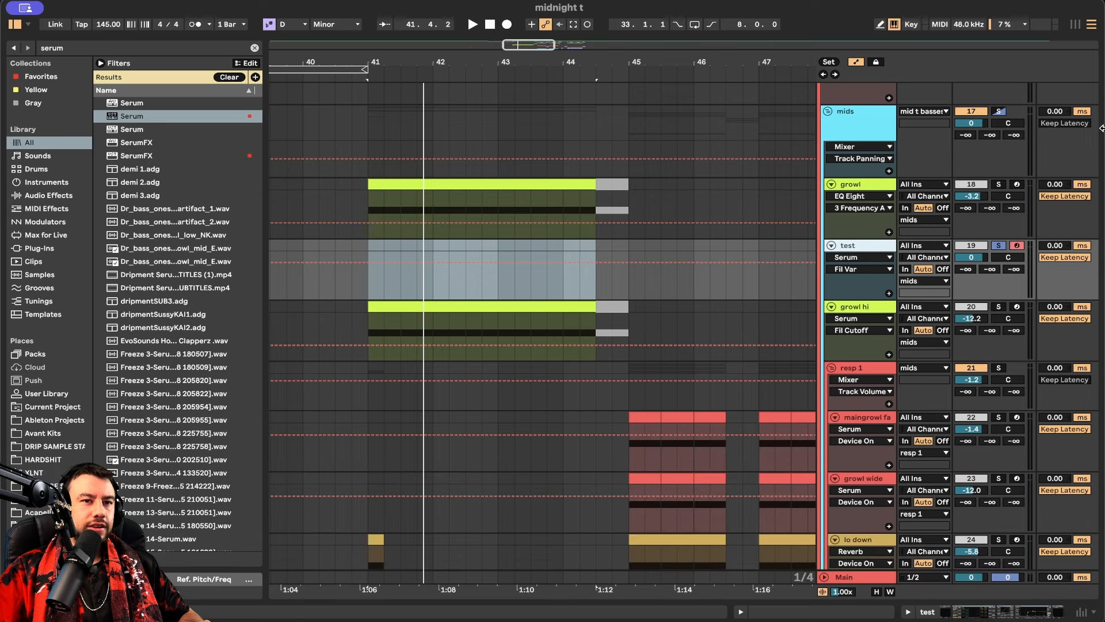
pyautogui.click(999, 245)
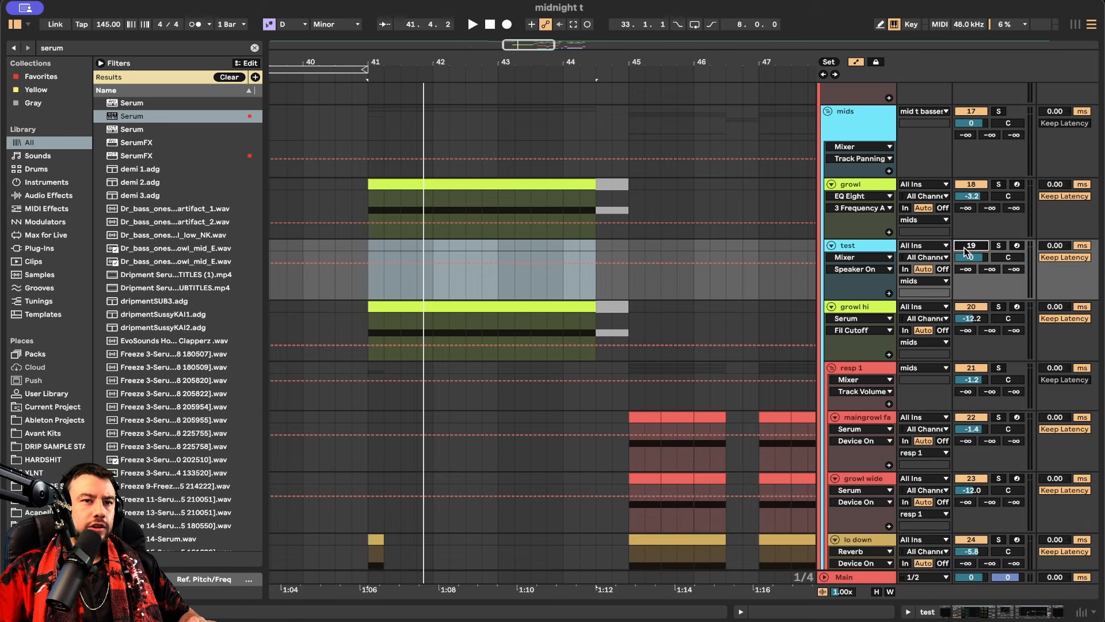
# Audition the response section of the mid bass layers from bar 45
pyautogui.scroll(3, 651, 264)
pyautogui.hscroll(-3, 509, 326)
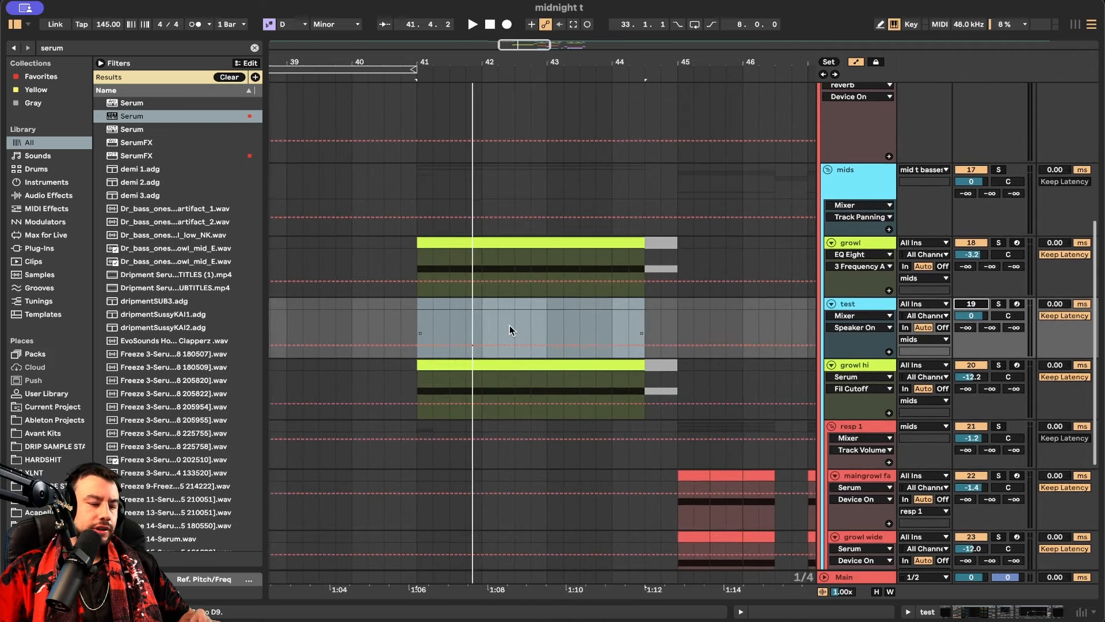
pyautogui.click(416, 305)
pyautogui.scroll(-4, 545, 339)
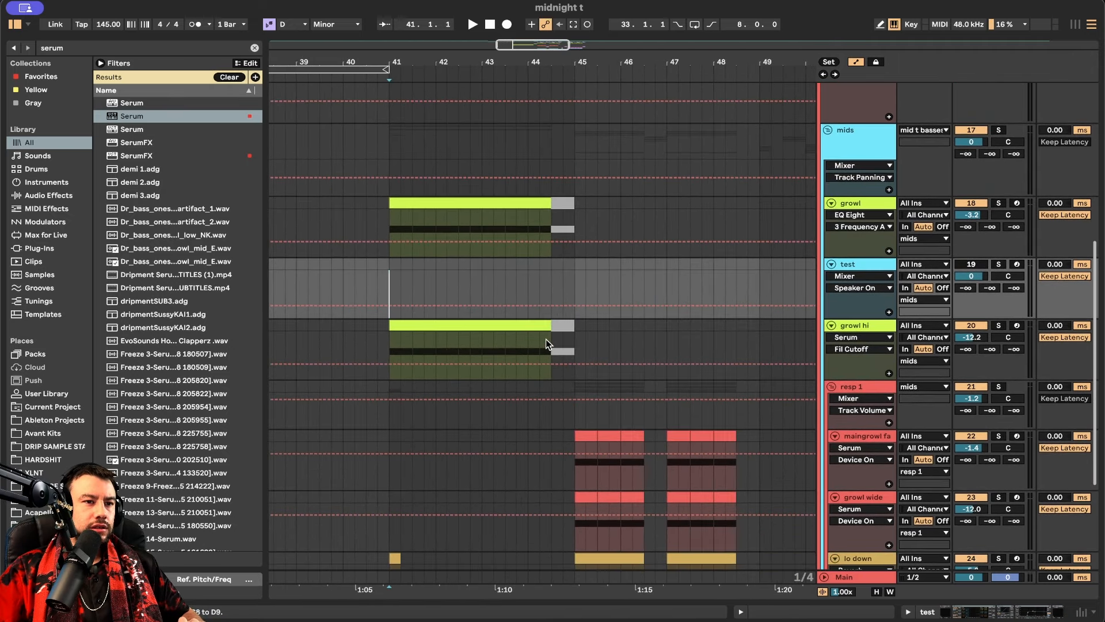
pyautogui.click(486, 345)
pyautogui.scroll(-4, 481, 344)
pyautogui.press('space')
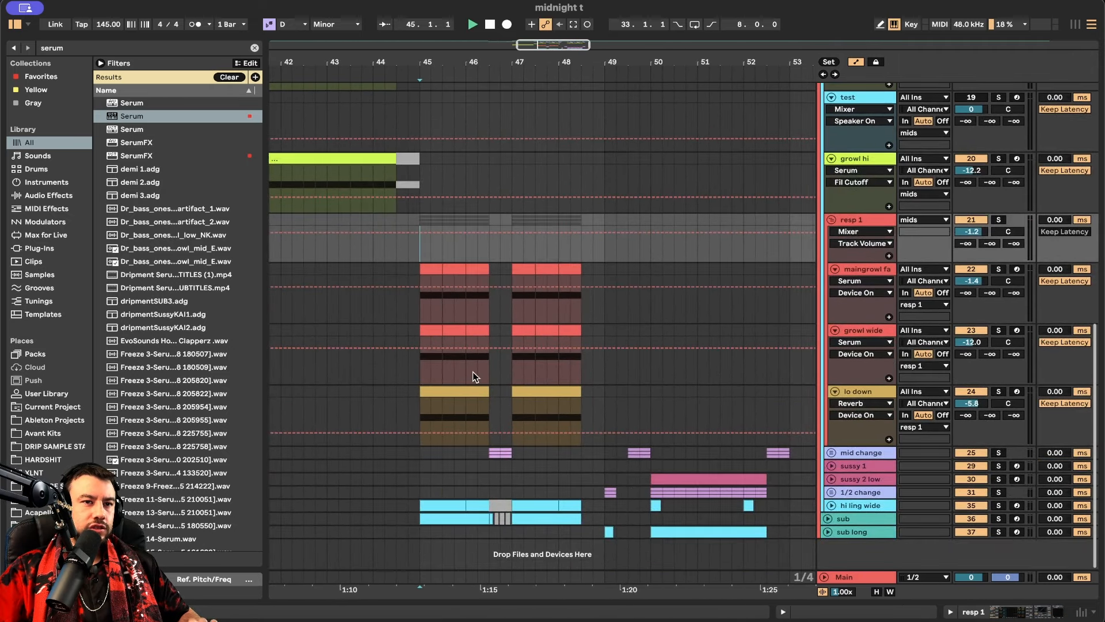
pyautogui.hscroll(-3, 552, 337)
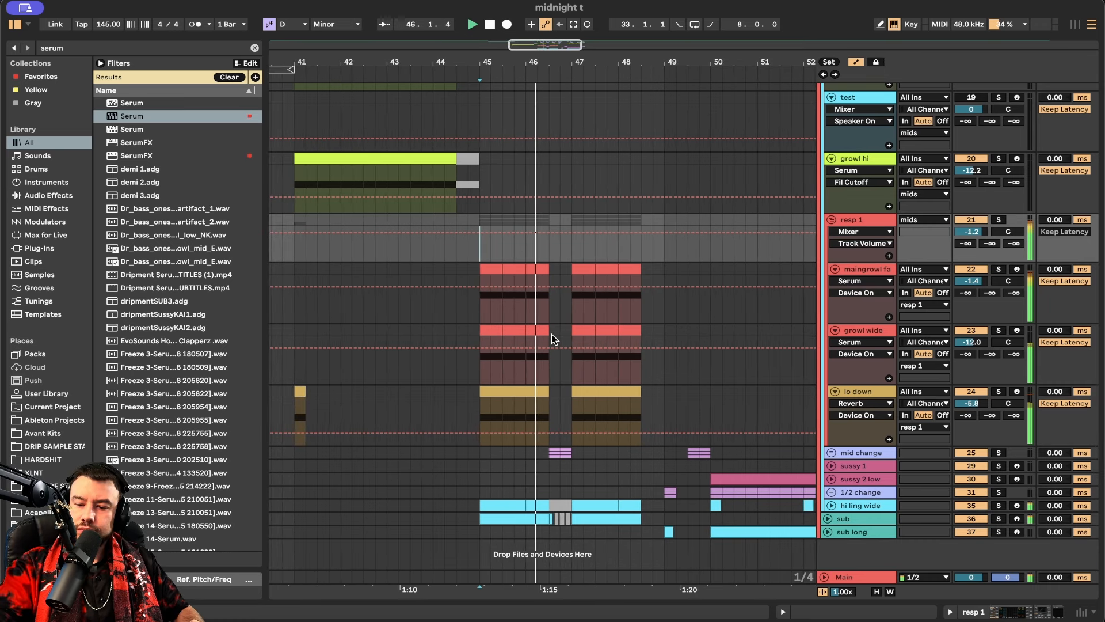
pyautogui.scroll(3, 551, 337)
pyautogui.scroll(-3, 551, 336)
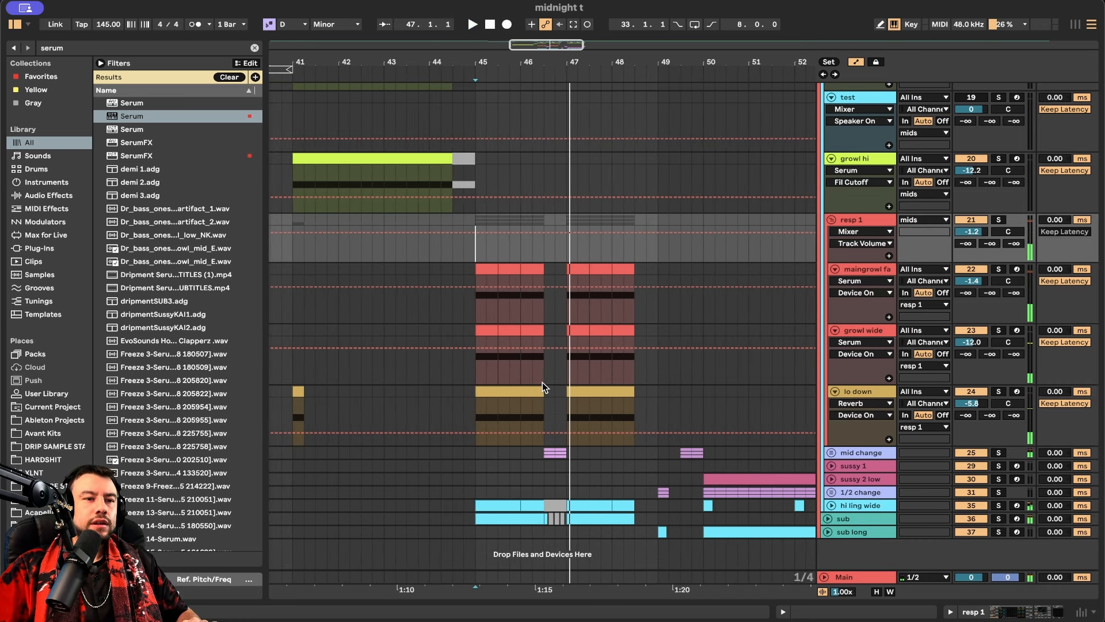
# Unfold the hi ling wide track, solo it and play it from bar 45
pyautogui.click(832, 502)
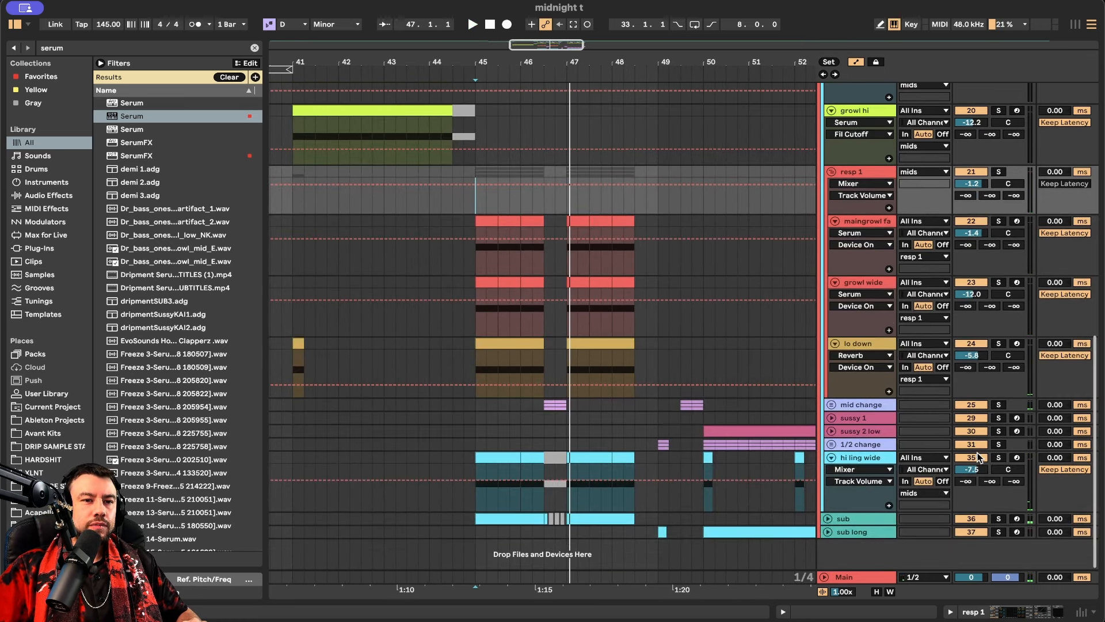
pyautogui.click(999, 457)
pyautogui.press('space')
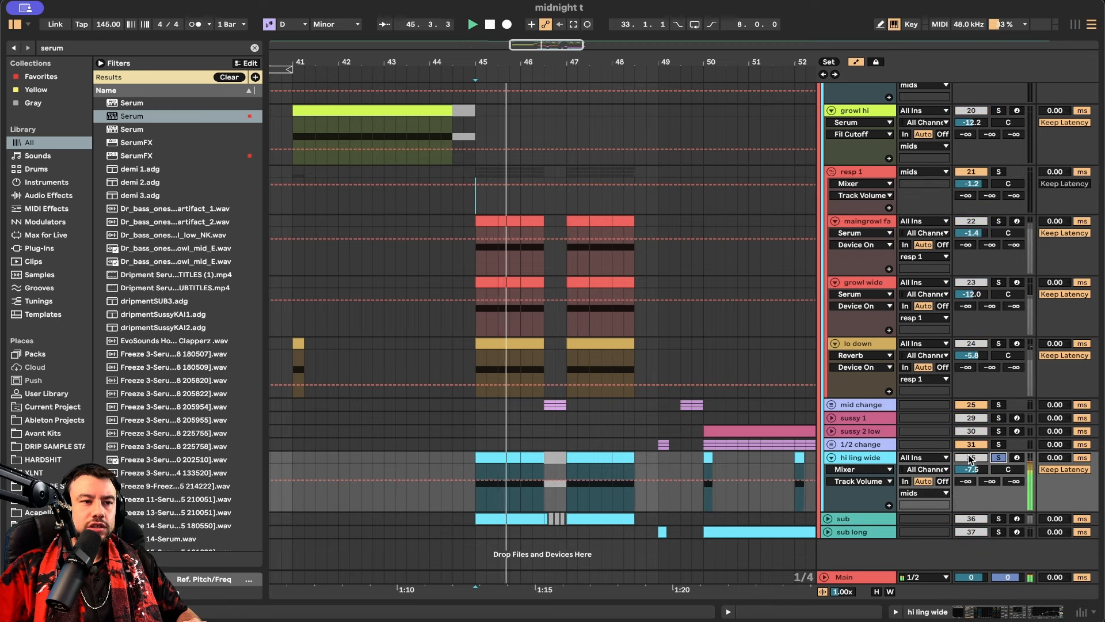
# Open the hi ling wide MIDI clip at bar 45 and inspect its pattern, selecting the first two D0 notes
pyautogui.scroll(5, 519, 470)
pyautogui.doubleClick(519, 471)
pyautogui.press('space')
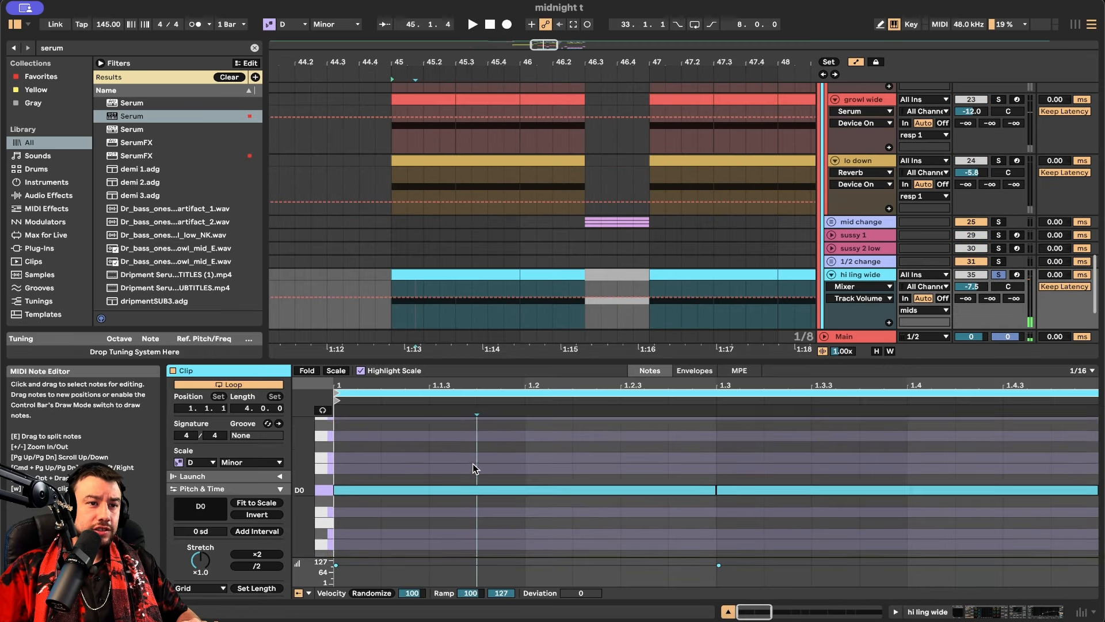
pyautogui.press('-')
pyautogui.press('-')
pyautogui.press('-')
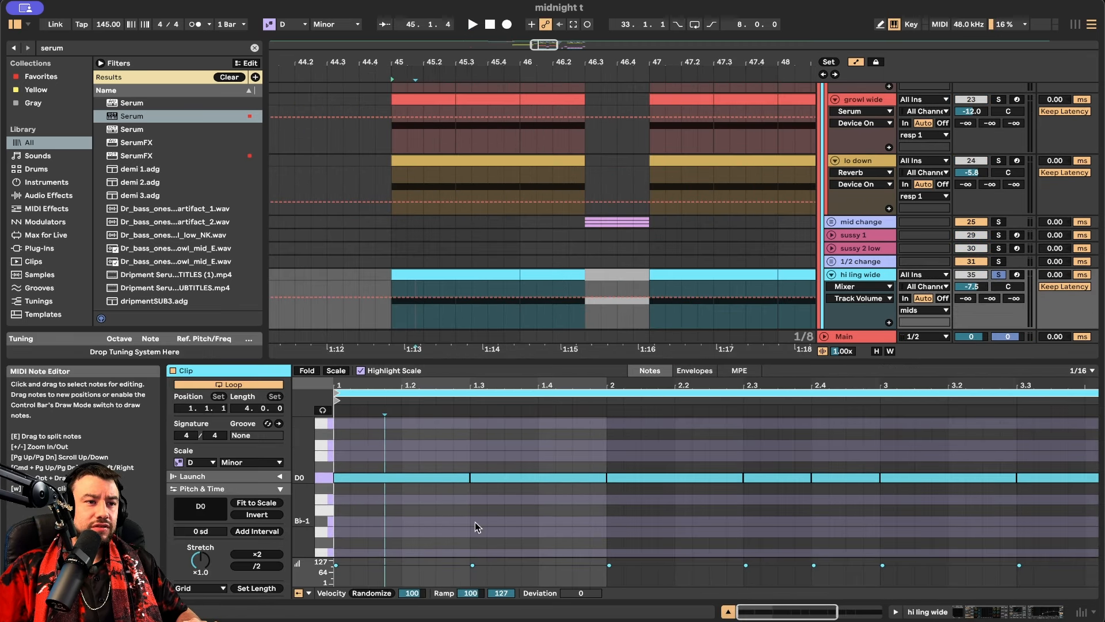
pyautogui.moveTo(444, 513); pyautogui.dragTo(308, 456)
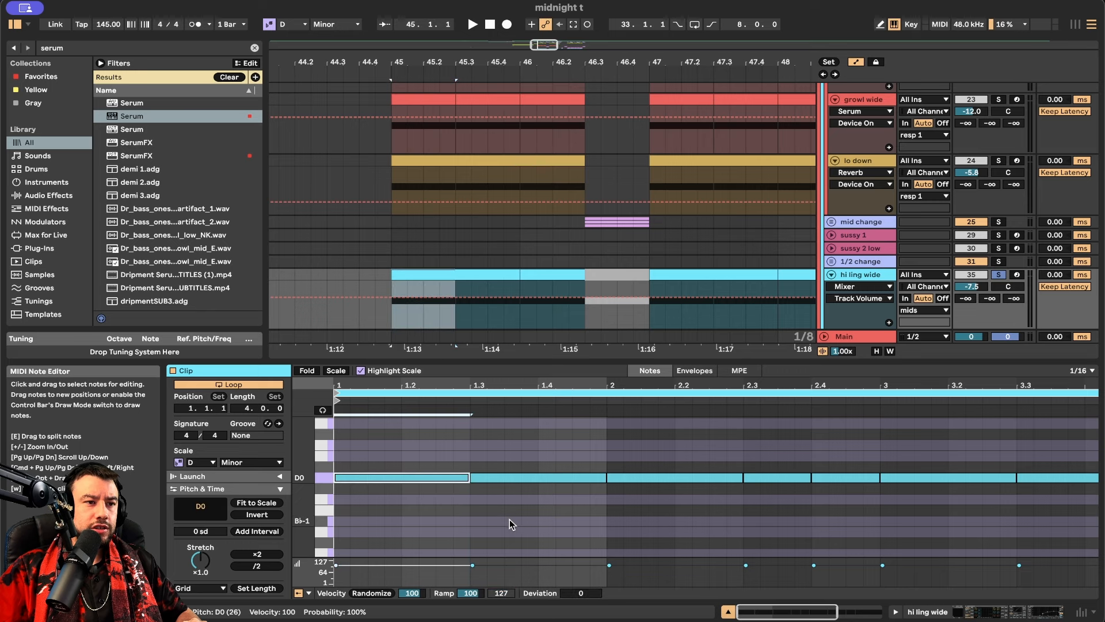
pyautogui.moveTo(510, 519); pyautogui.dragTo(322, 455)
pyautogui.doubleClick(419, 361)
pyautogui.press('space')
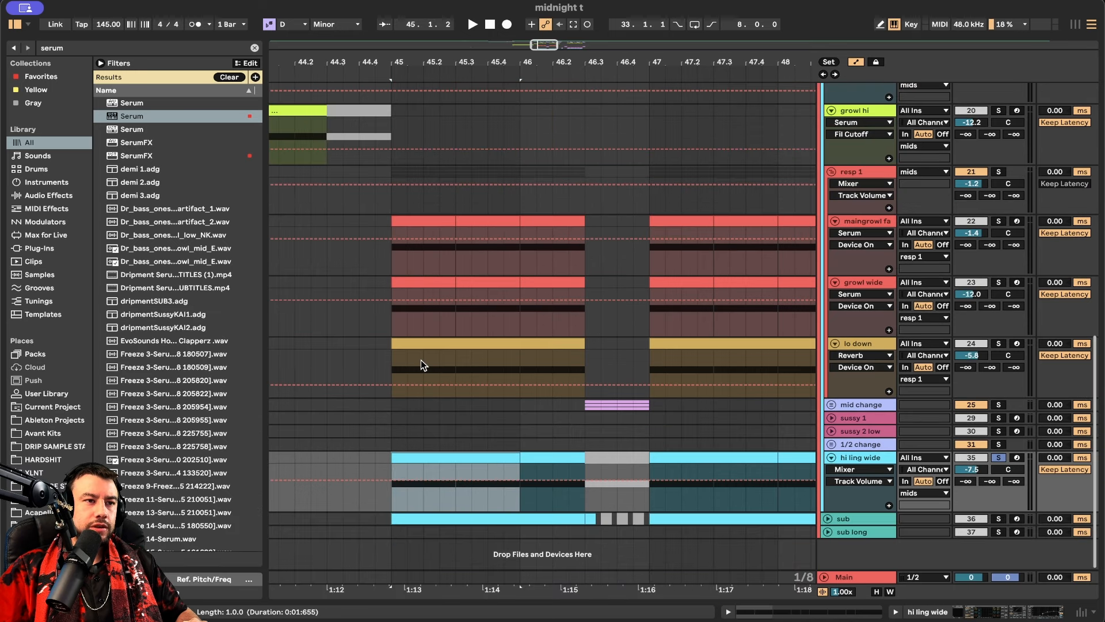
# Play the soloed hi ling wide track and review its device chain from Serum through to EQ Eight
pyautogui.click(999, 457)
pyautogui.press('space')
pyautogui.doubleClick(841, 458)
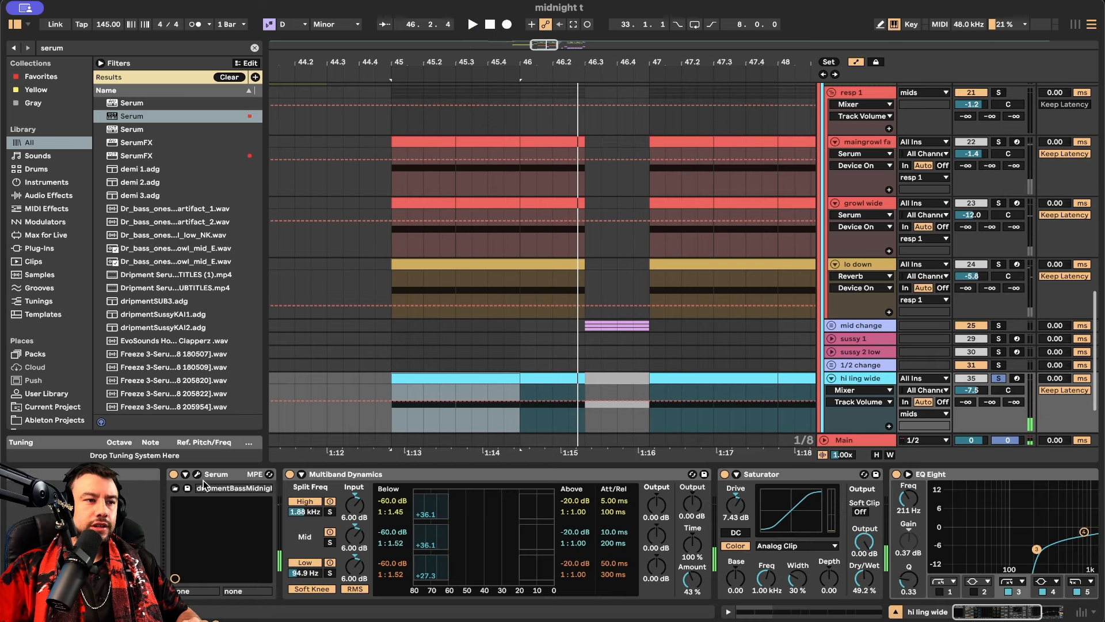
pyautogui.hscroll(3, 425, 477)
pyautogui.hscroll(5, 440, 495)
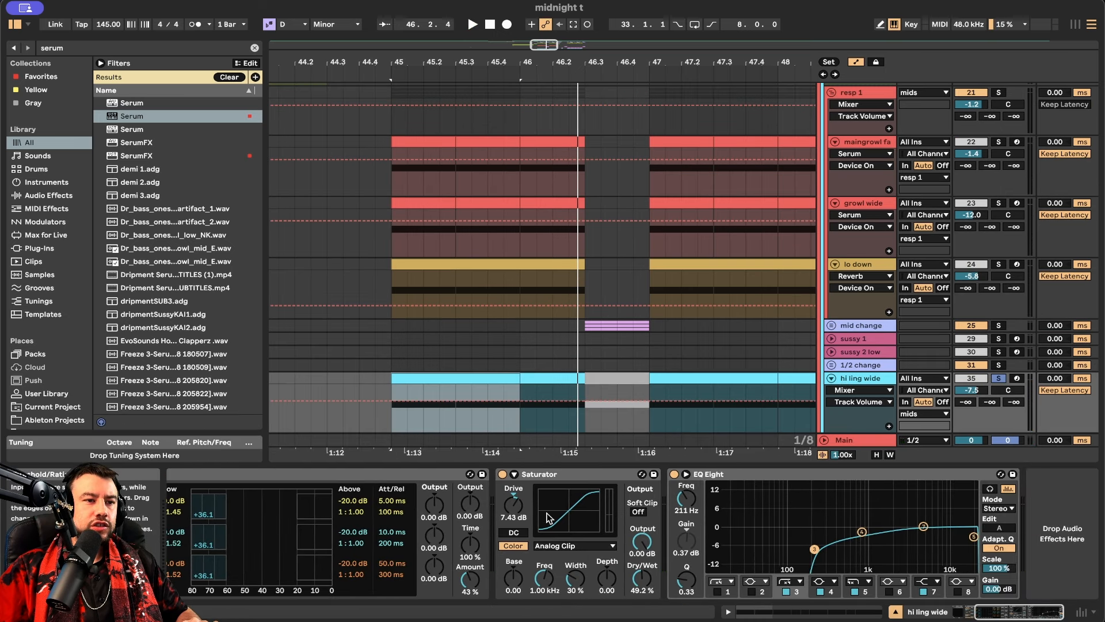
# Bypass the hi ling wide track's EQ Eight during playback to compare the sound, and switch it back on
pyautogui.click(788, 475)
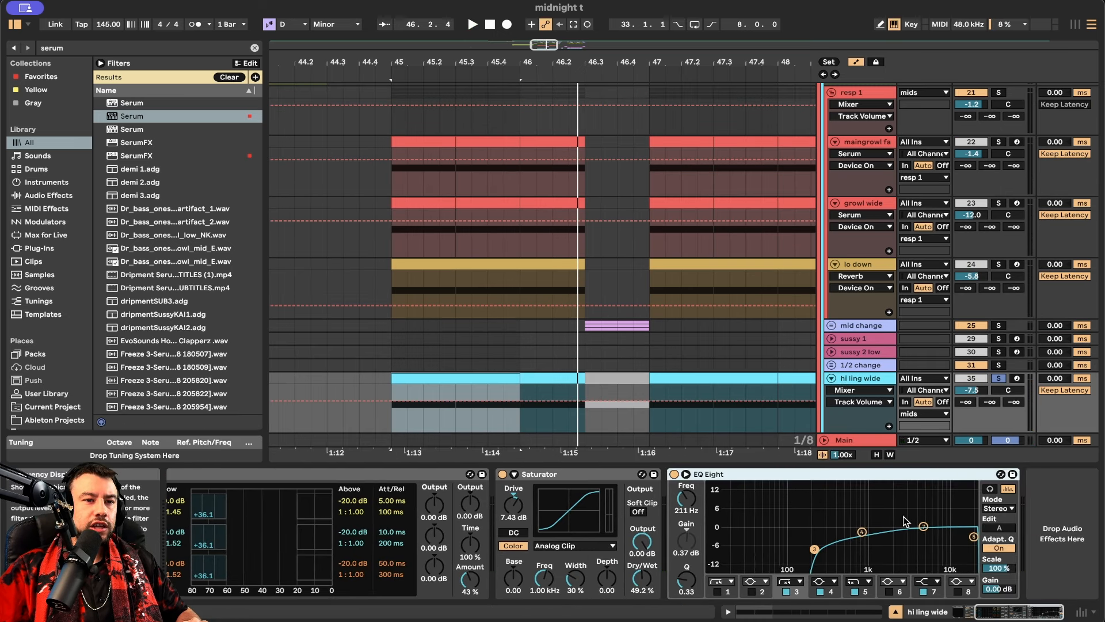
pyautogui.press('space')
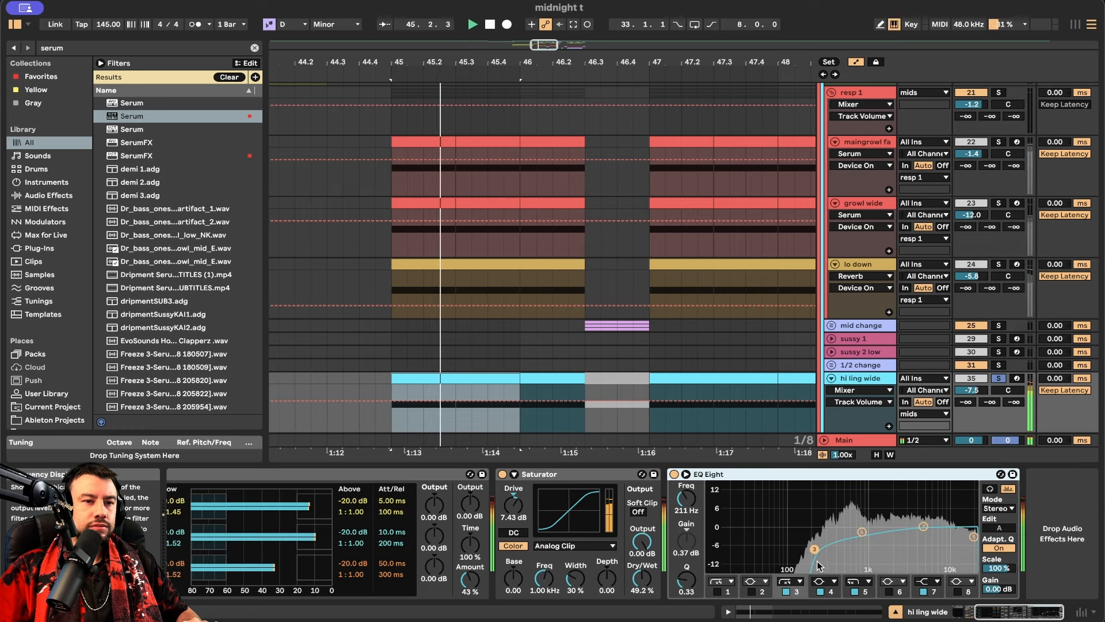
pyautogui.click(674, 474)
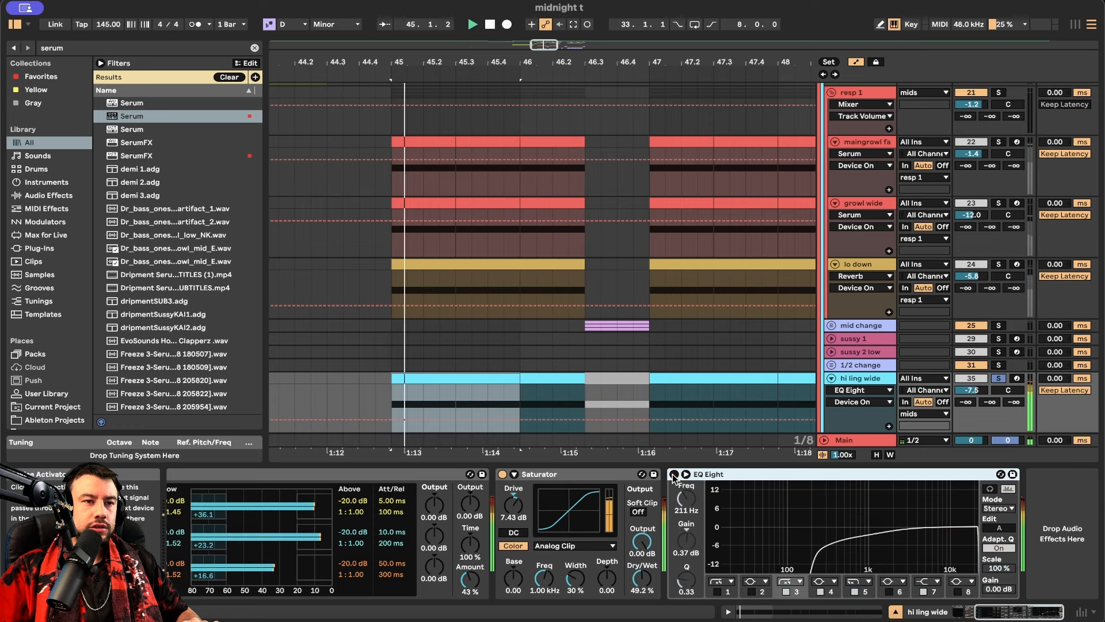
pyautogui.press('space')
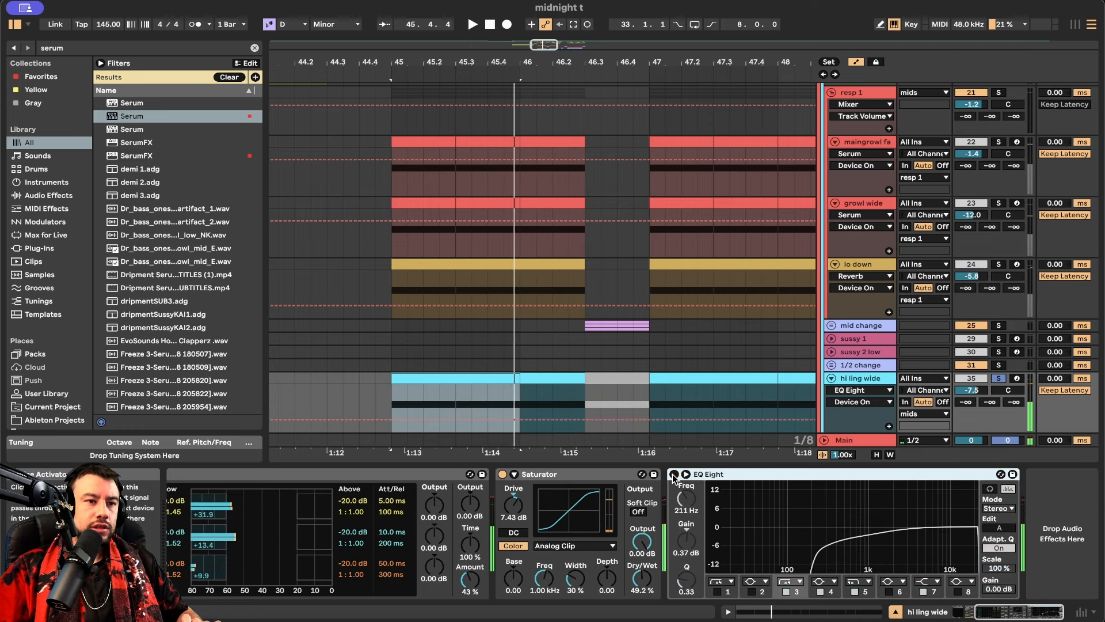
pyautogui.click(673, 475)
pyautogui.hscroll(-5, 746, 554)
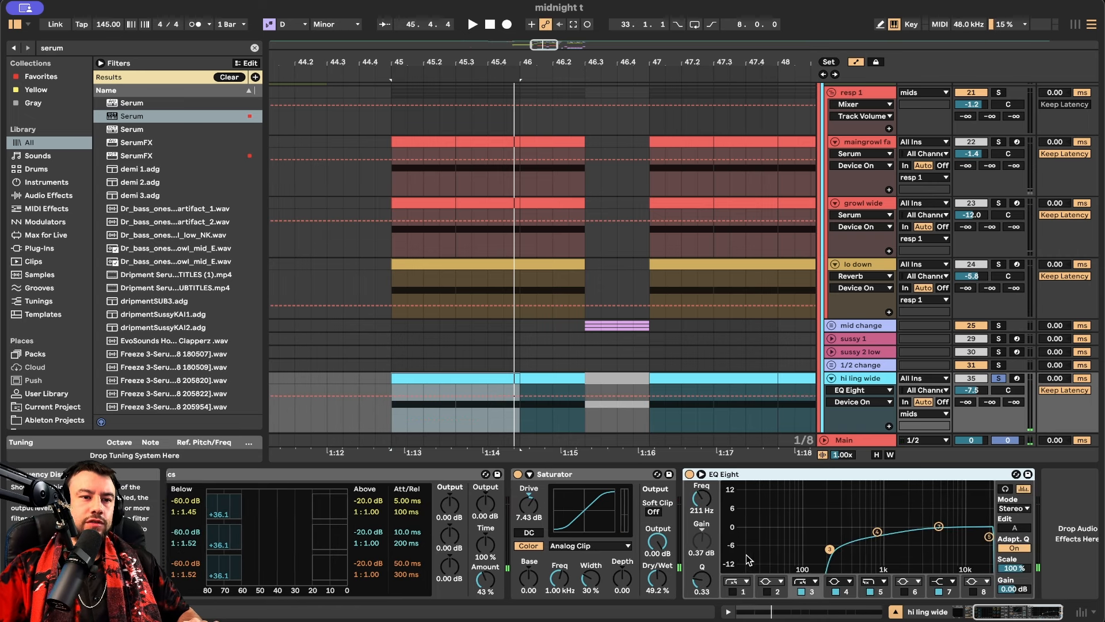
# Open Serum on the hi ling wide track and examine its oscillator, filter and LFO 1 modulation settings during playback
pyautogui.press('space')
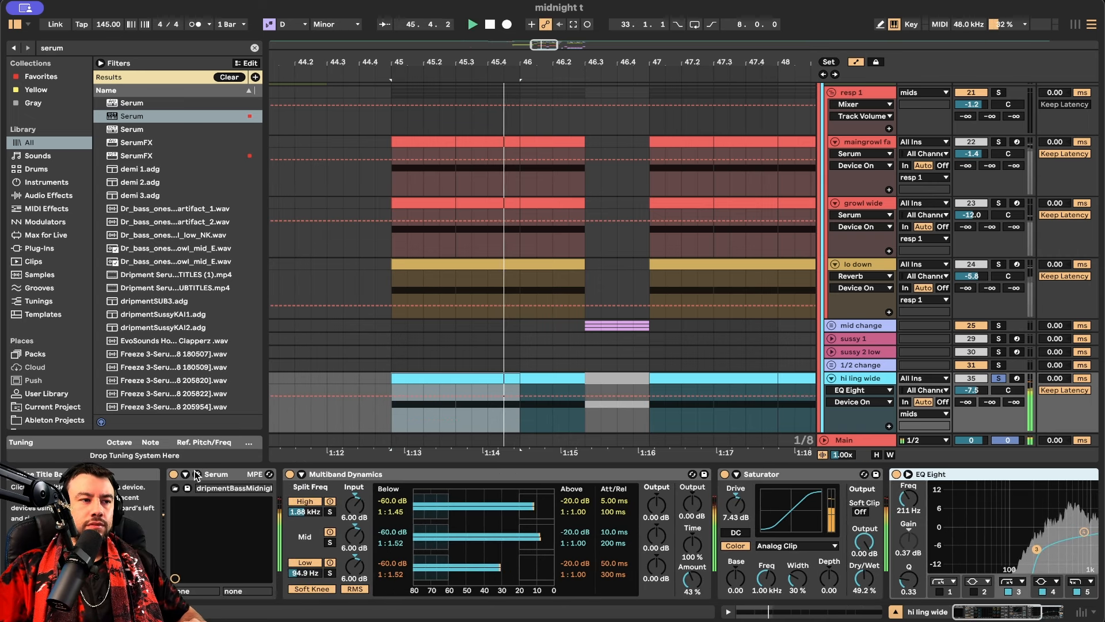
pyautogui.press('space')
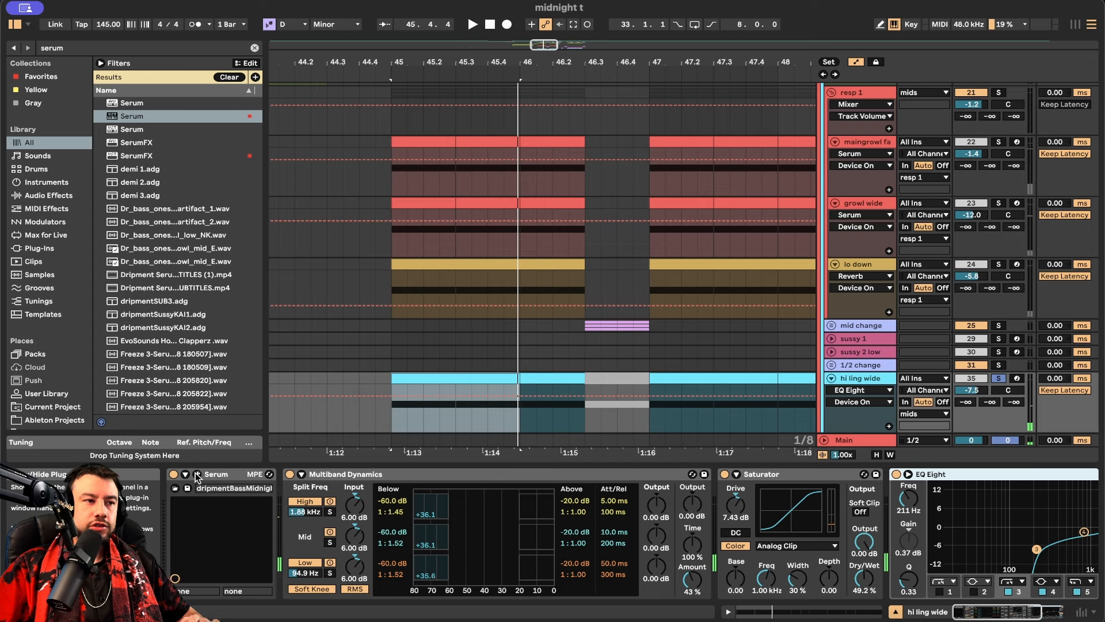
pyautogui.click(197, 474)
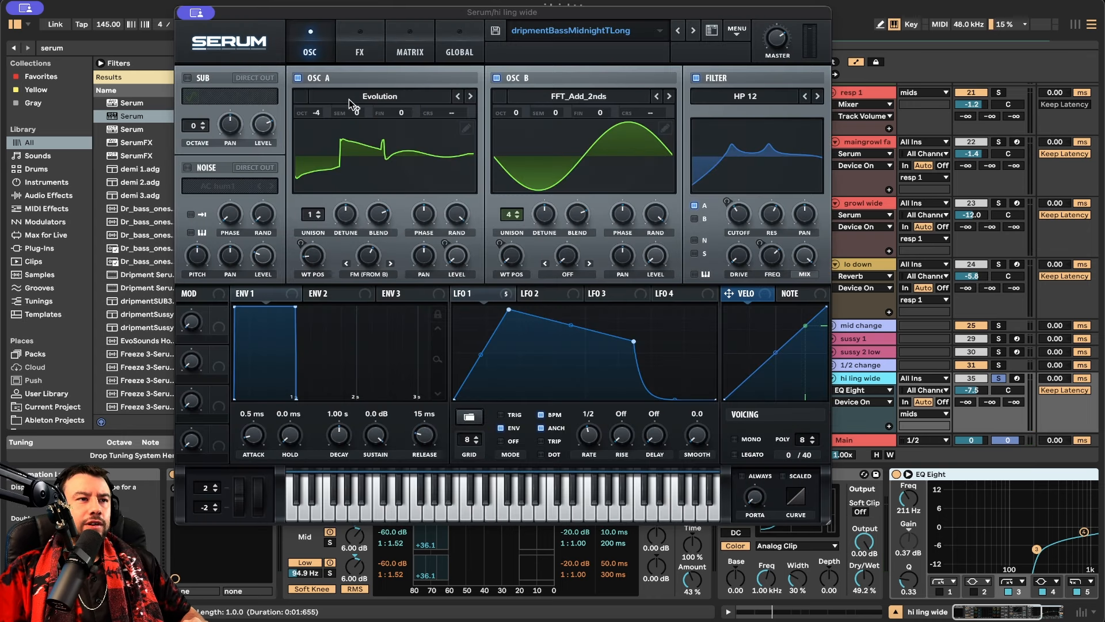
pyautogui.press('space')
pyautogui.press('space')
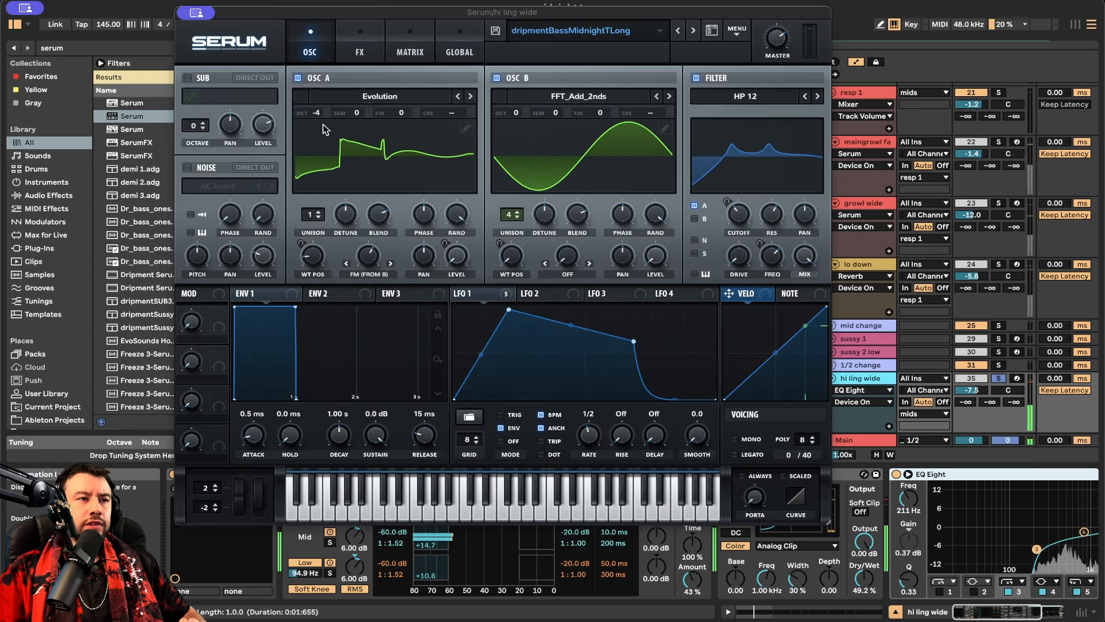
pyautogui.click(373, 75)
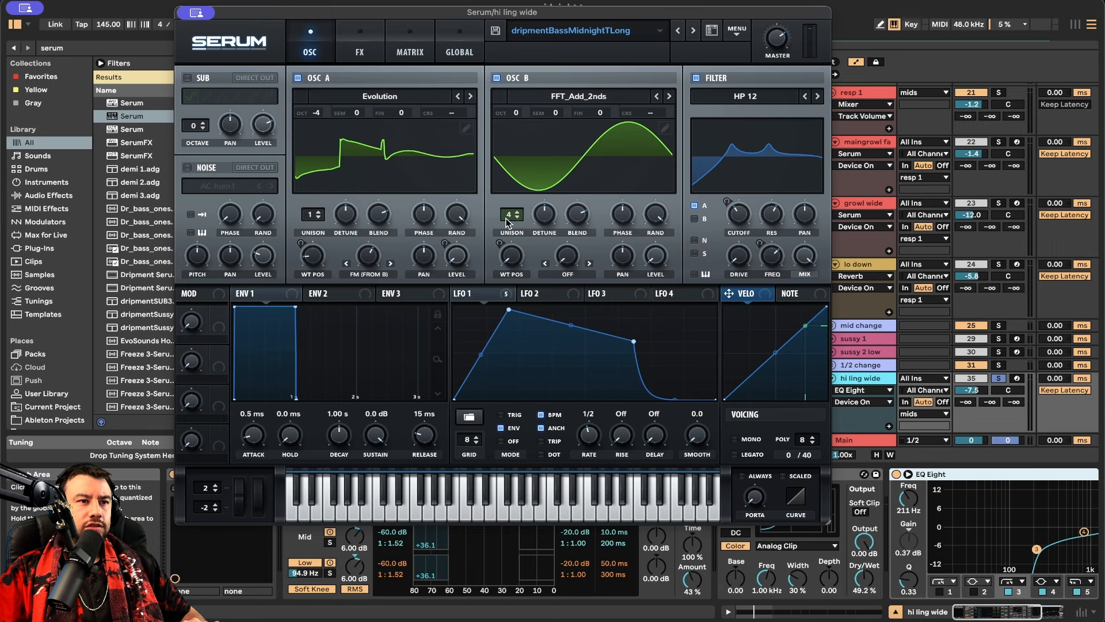
pyautogui.press('space')
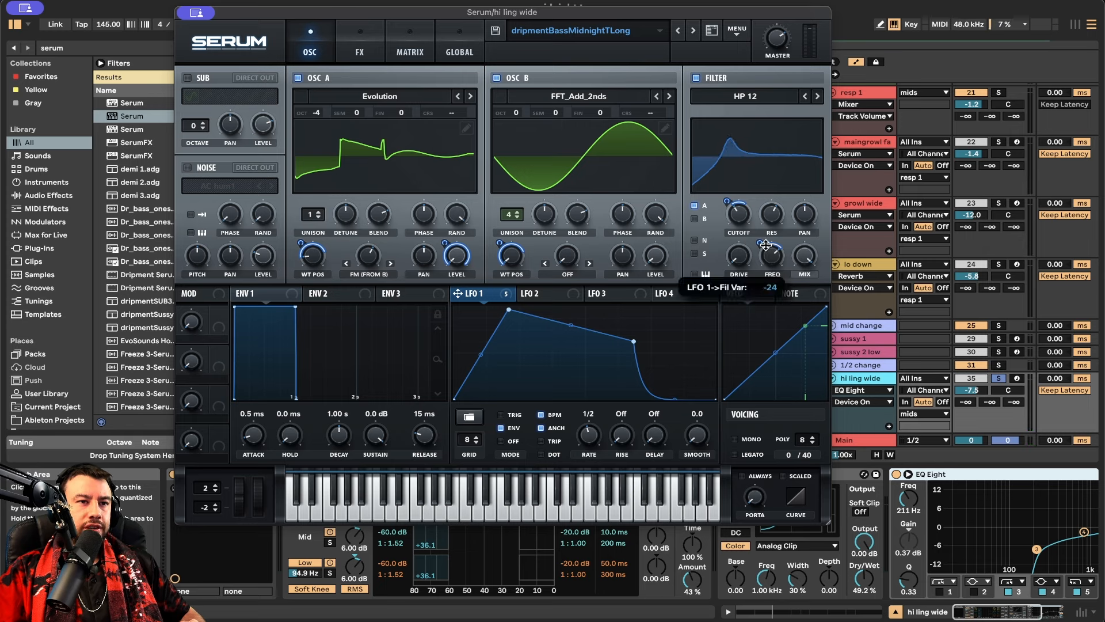
pyautogui.press('space')
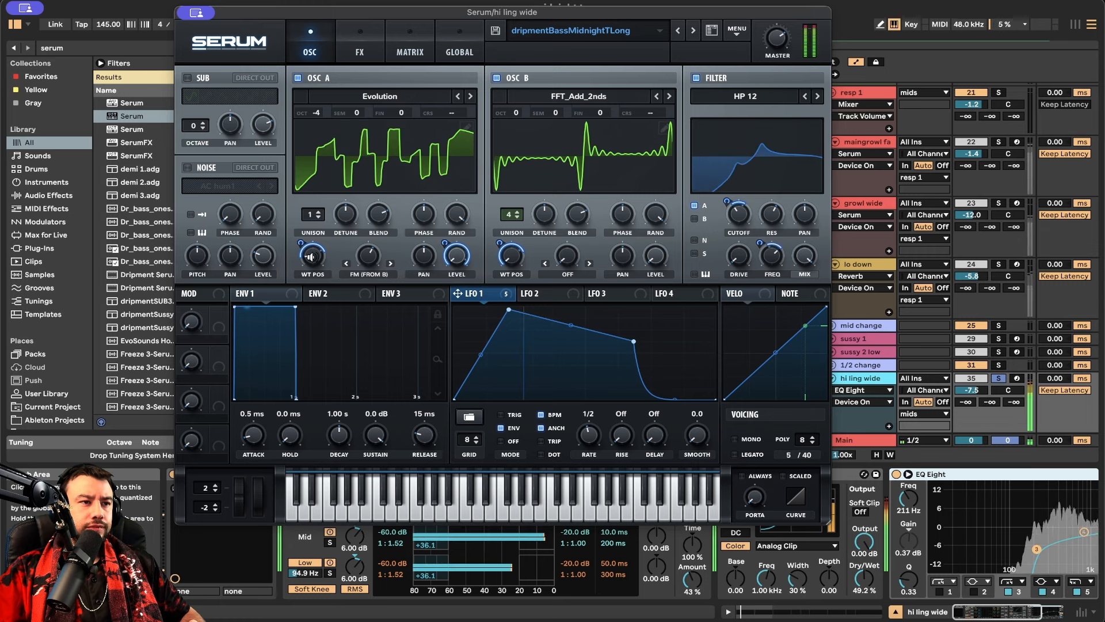
pyautogui.moveTo(299, 244)
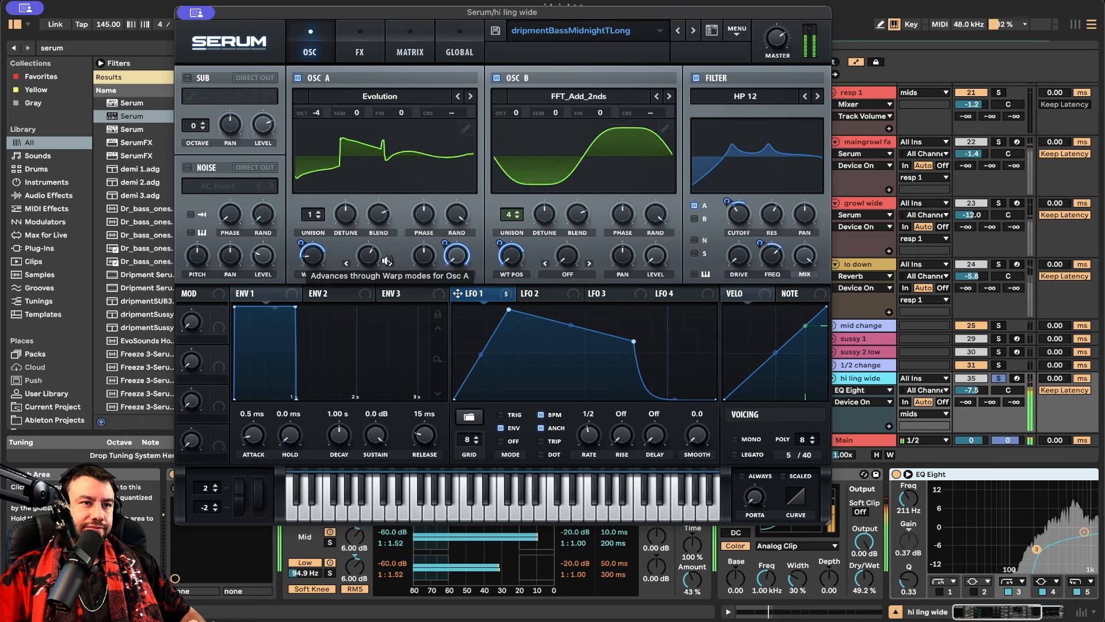
# Review Serum's Hyper/Dimension, Phaser and Compressor effects during playback, return to the oscillator page and close the plugin window
pyautogui.click(360, 50)
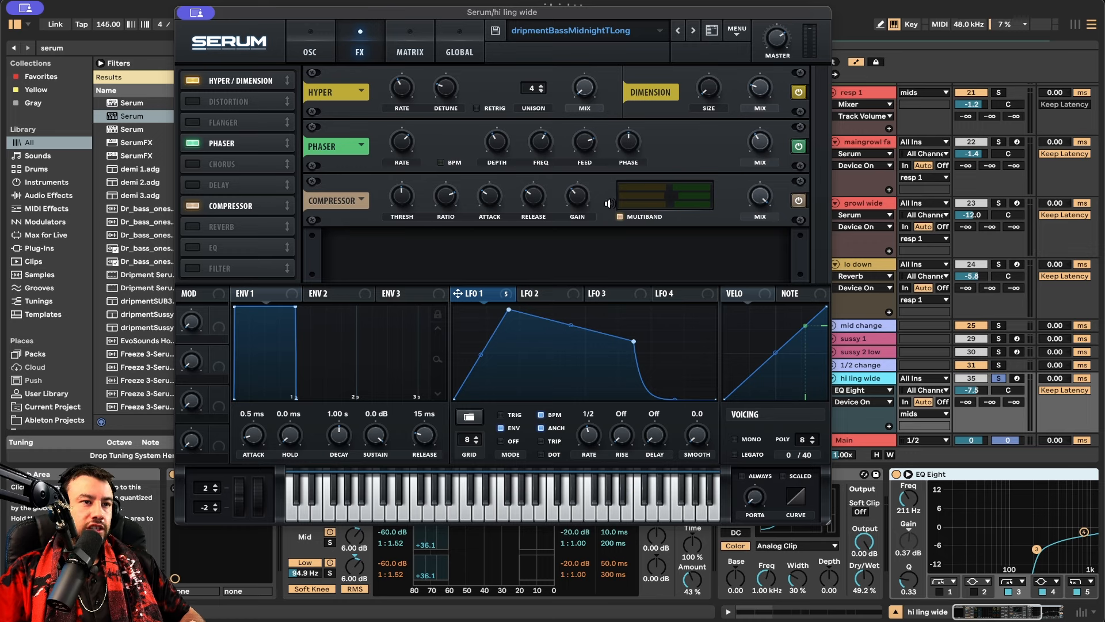
pyautogui.press('space')
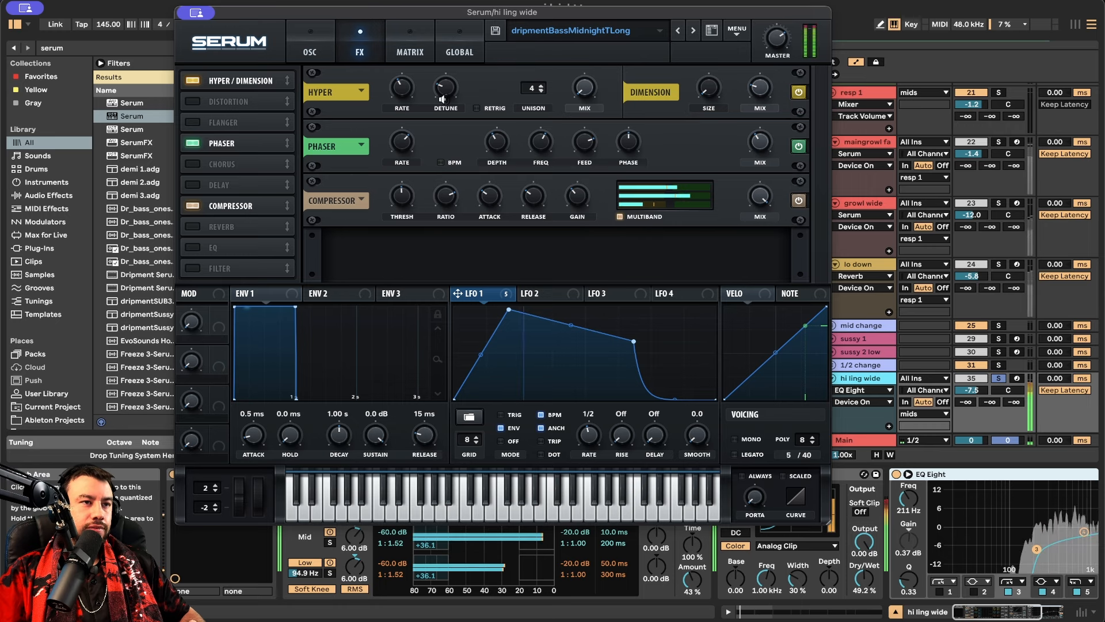
pyautogui.click(322, 53)
pyautogui.moveTo(201, 16)
pyautogui.click(223, 44)
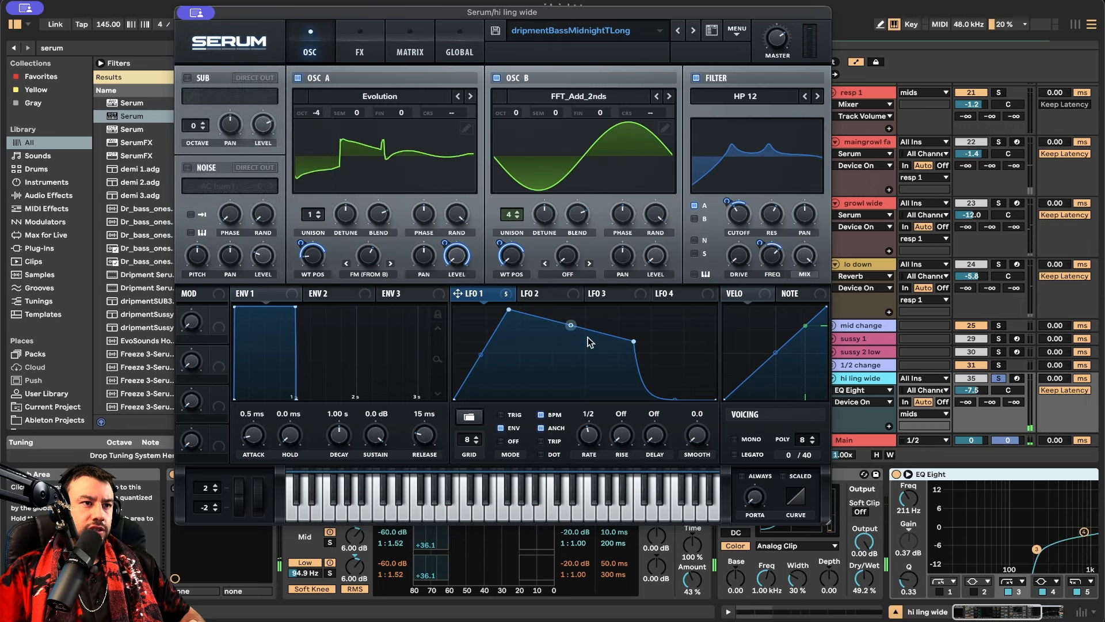
# Set the playback start to bar 45 and reopen Serum from the hi ling wide track's device chain
pyautogui.doubleClick(440, 382)
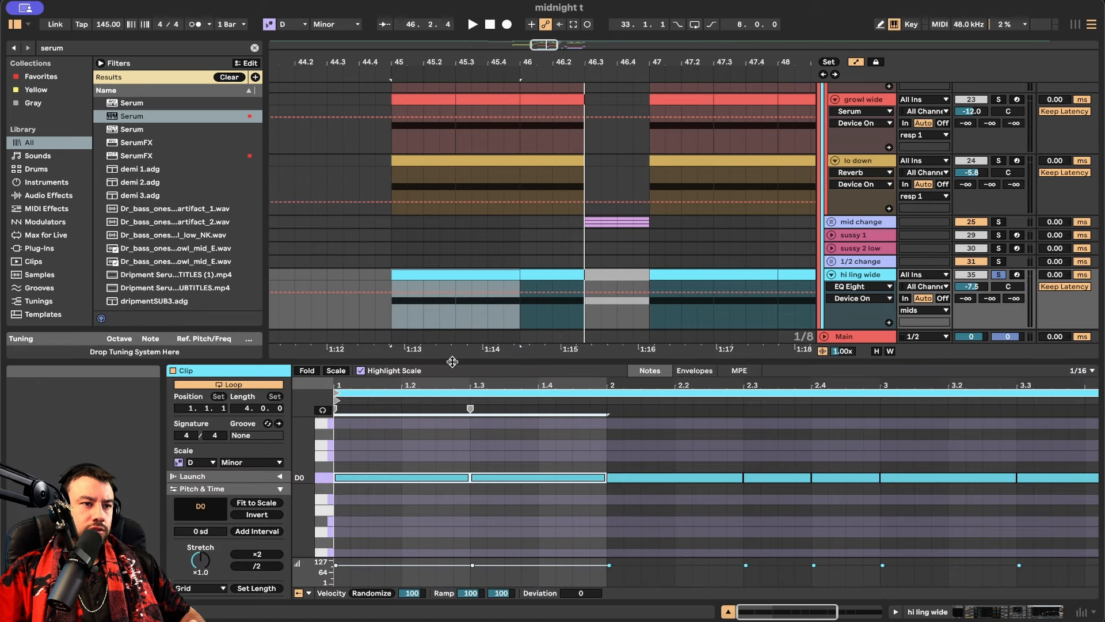
pyautogui.press('super+alt+l')
pyautogui.click(396, 417)
pyautogui.click(880, 481)
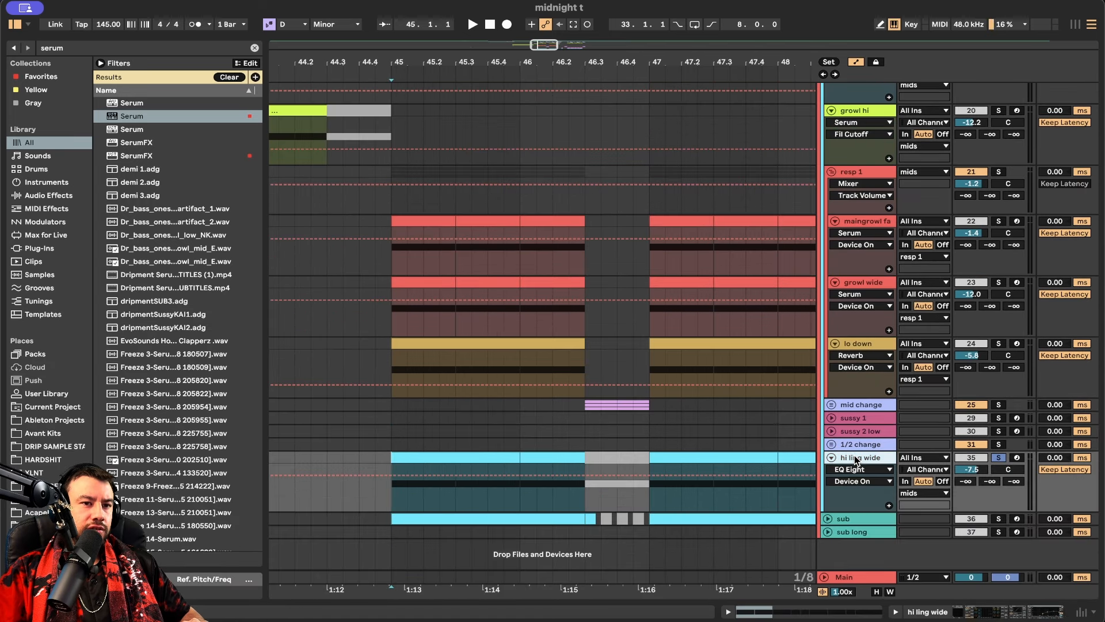
pyautogui.press('super+alt+l')
pyautogui.click(198, 474)
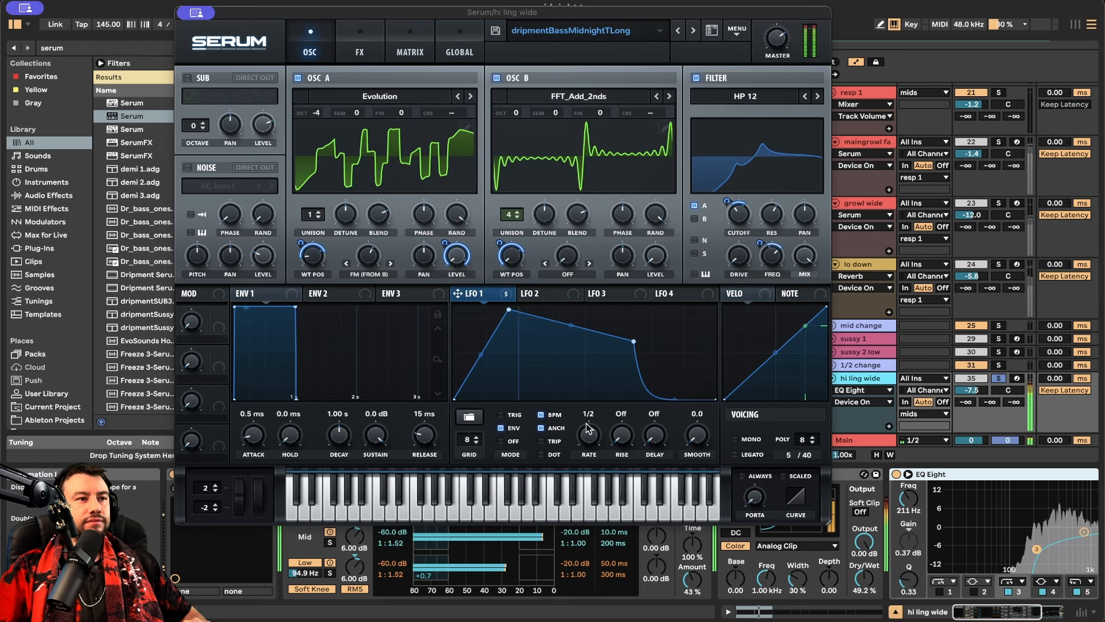
# Try a higher octave on oscillator A during playback, return it to -4, and check LFO 1's wavetable position modulation on oscillator B
pyautogui.click(321, 114)
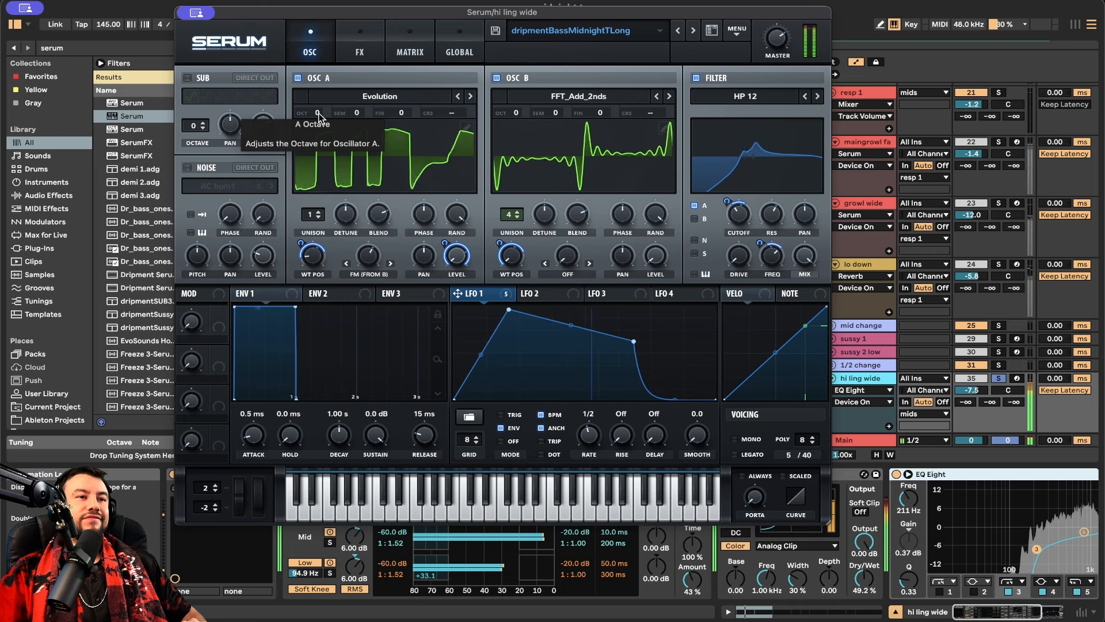
pyautogui.moveTo(319, 113); pyautogui.dragTo(314, 216)
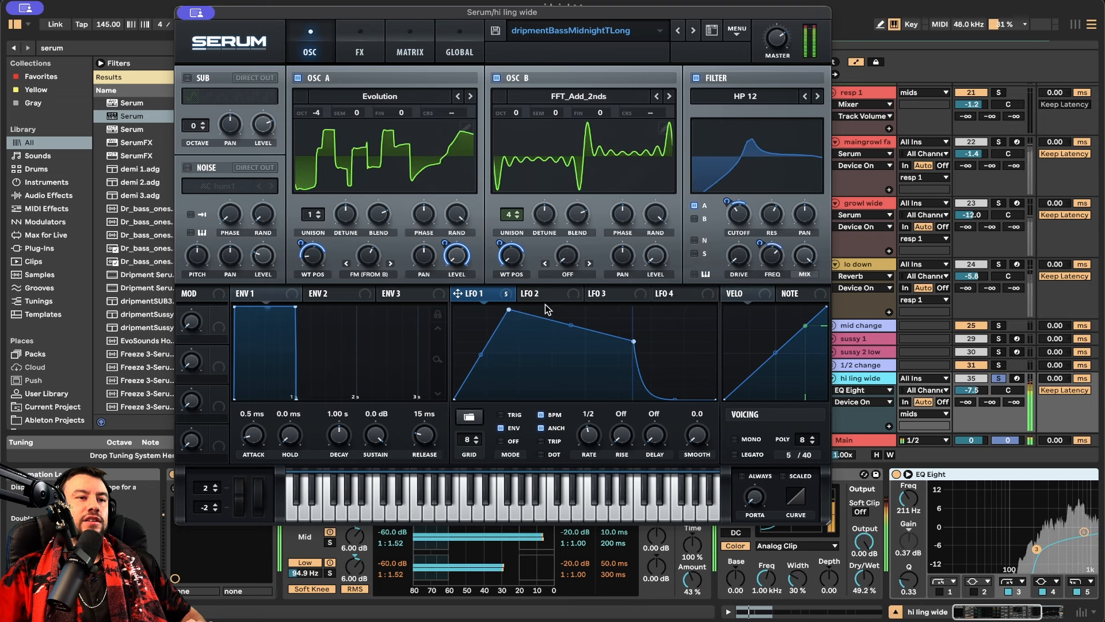
pyautogui.moveTo(497, 291); pyautogui.dragTo(501, 255)
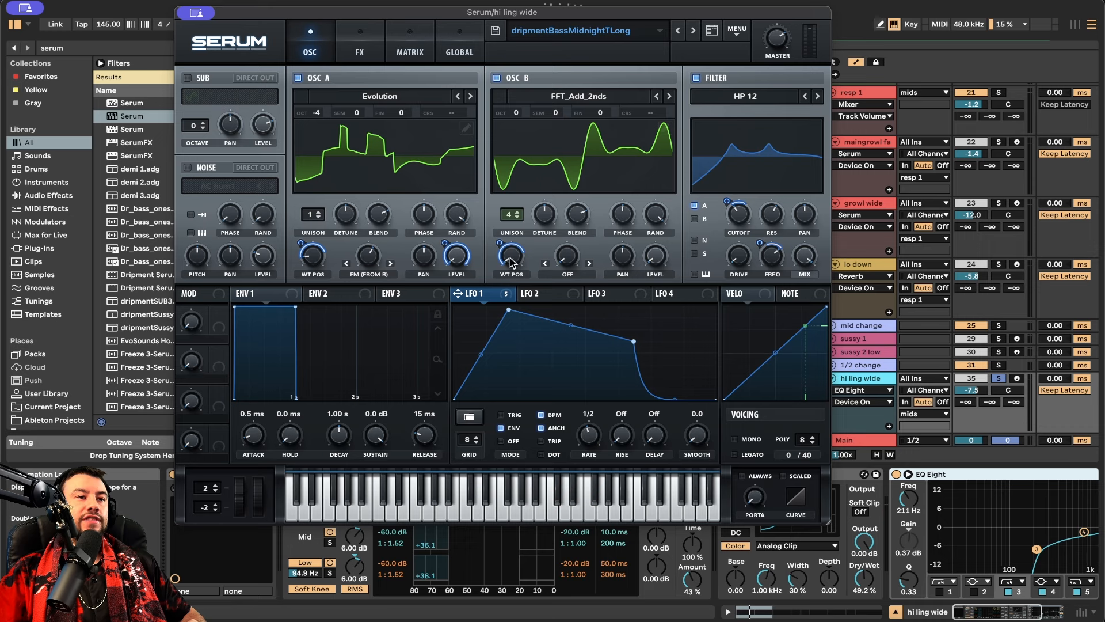
# Close hi ling wide's Serum window and play the maingrowl fast track soloed from bar 45
pyautogui.click(196, 14)
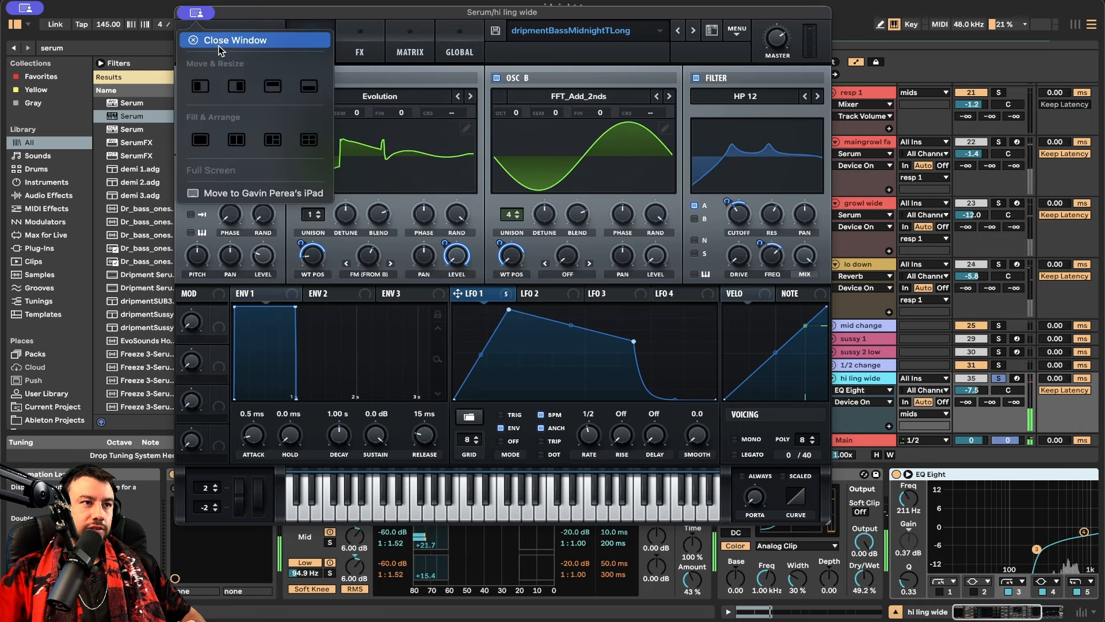
pyautogui.click(254, 41)
pyautogui.scroll(2, 971, 313)
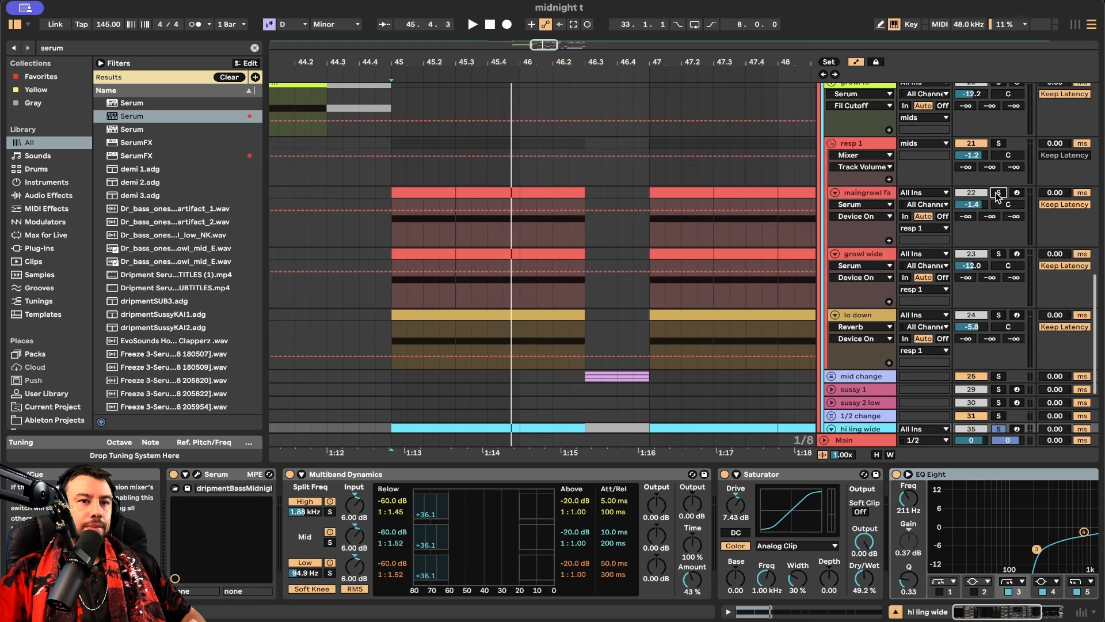
pyautogui.click(423, 192)
pyautogui.press('space')
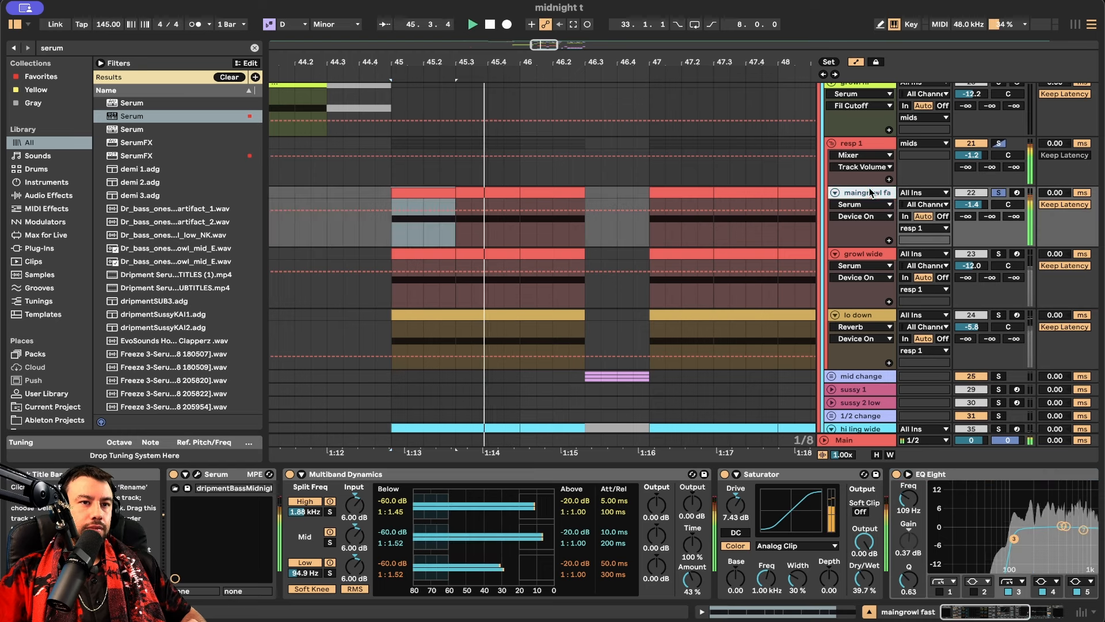
# Open Serum on the maingrowl fast track and examine LFO 1's modulation of oscillator wavetable positions and filter cutoff
pyautogui.click(198, 475)
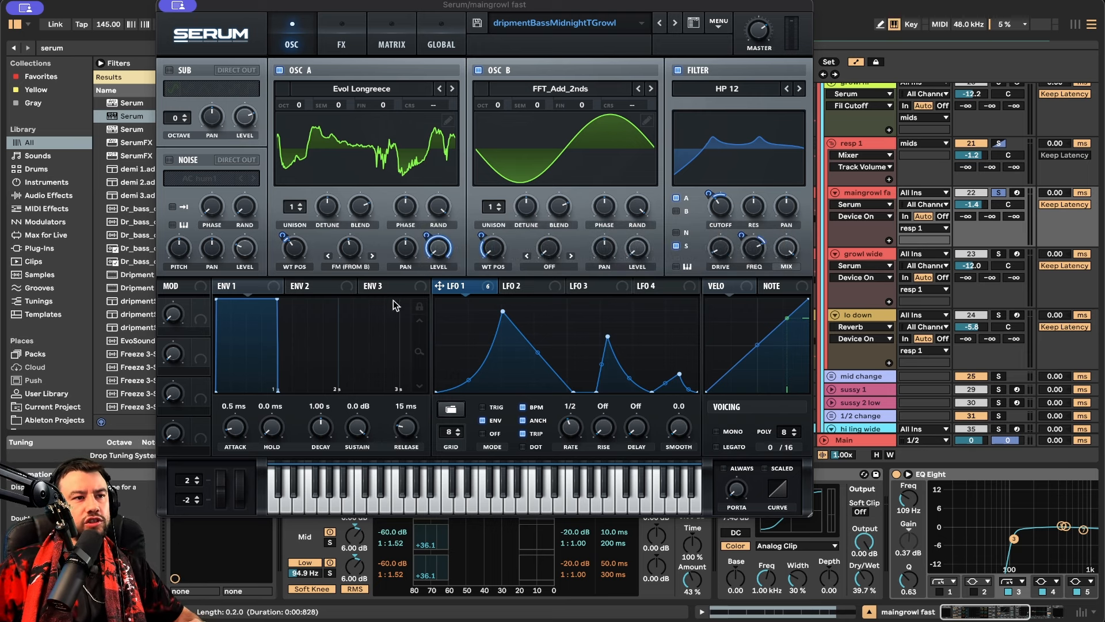
pyautogui.click(483, 233)
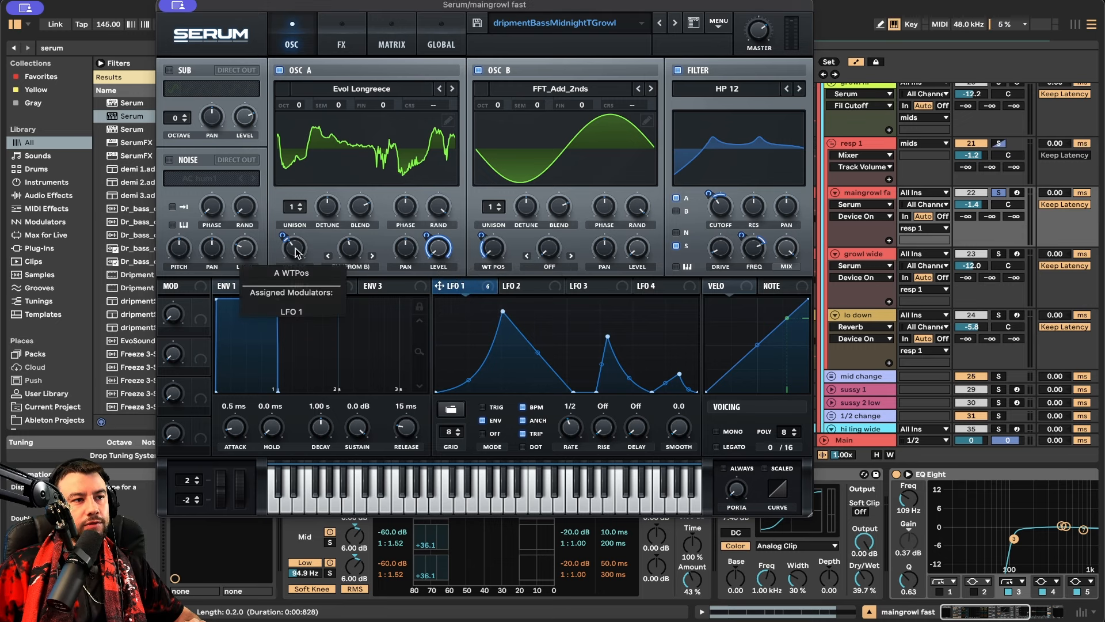
pyautogui.click(280, 234)
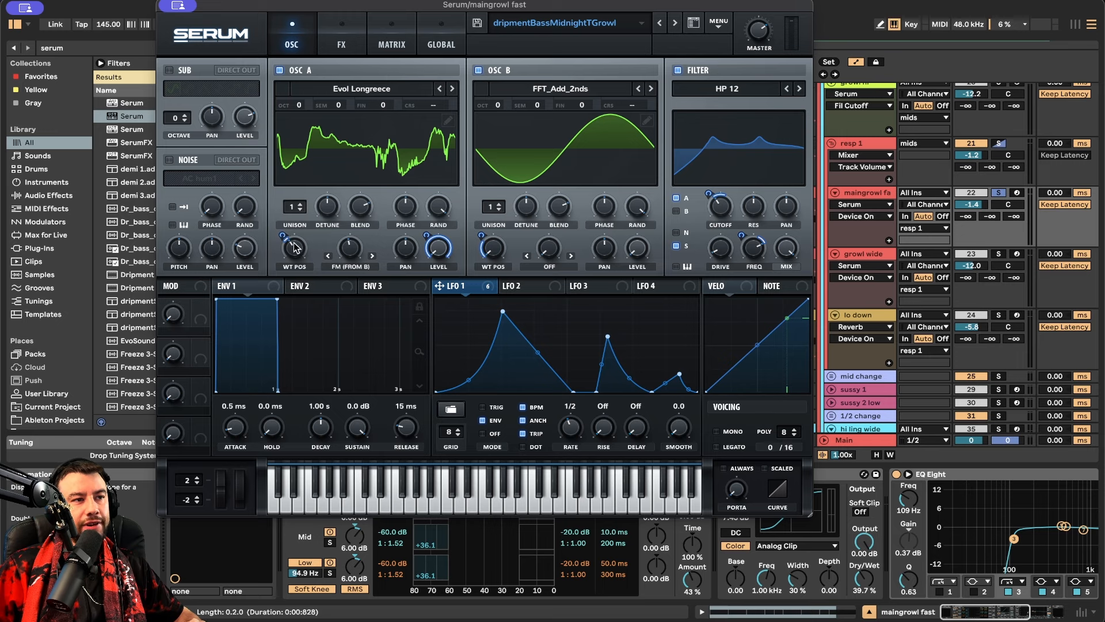
pyautogui.moveTo(294, 250)
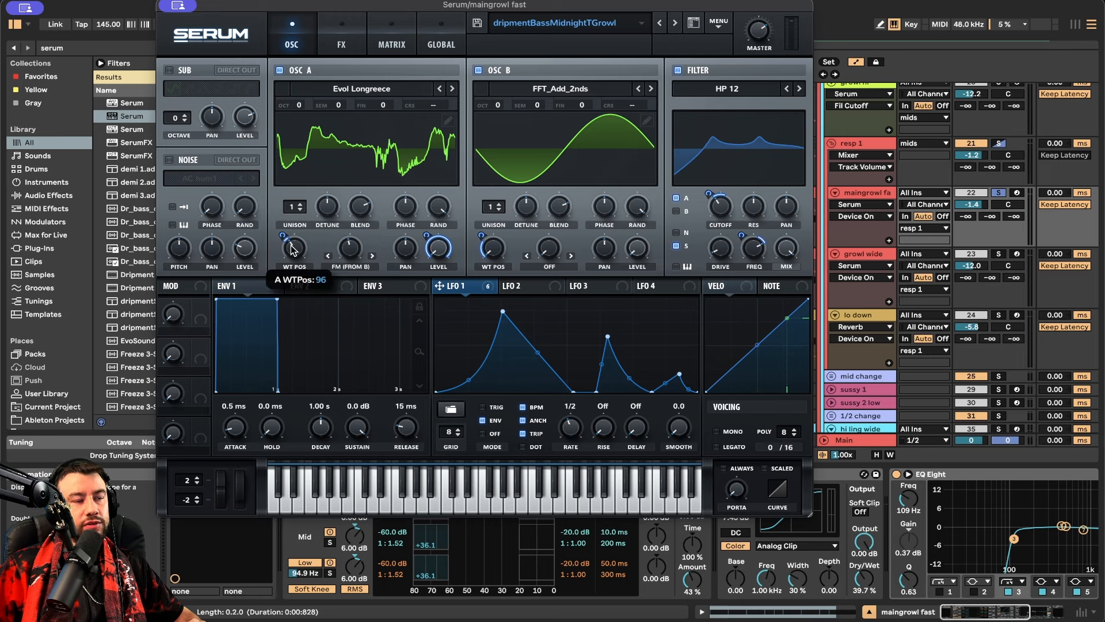
pyautogui.click(720, 214)
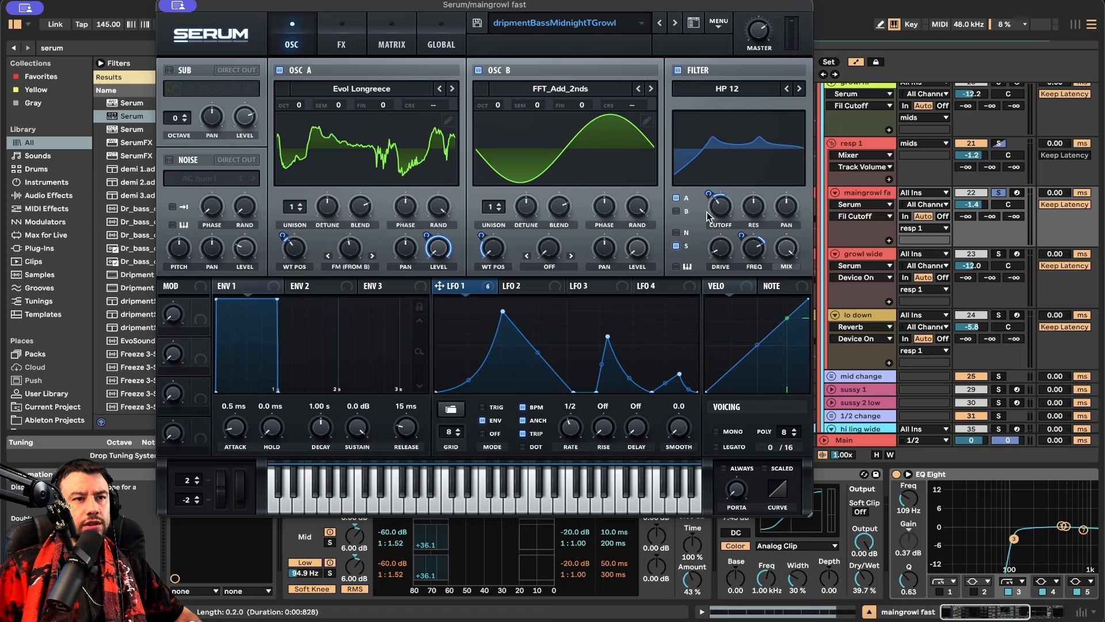
pyautogui.moveTo(709, 193)
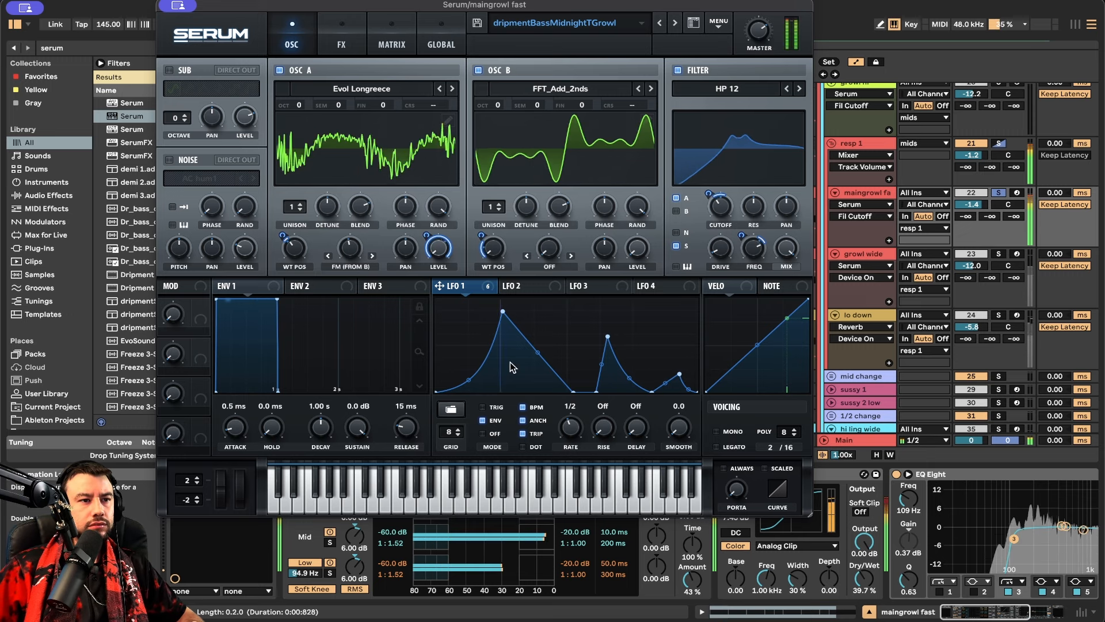
# Review maingrowl fast's Hyper/Dimension, Phaser, Compressor and EQ effects during playback, comparing them with the oscillator page
pyautogui.click(345, 40)
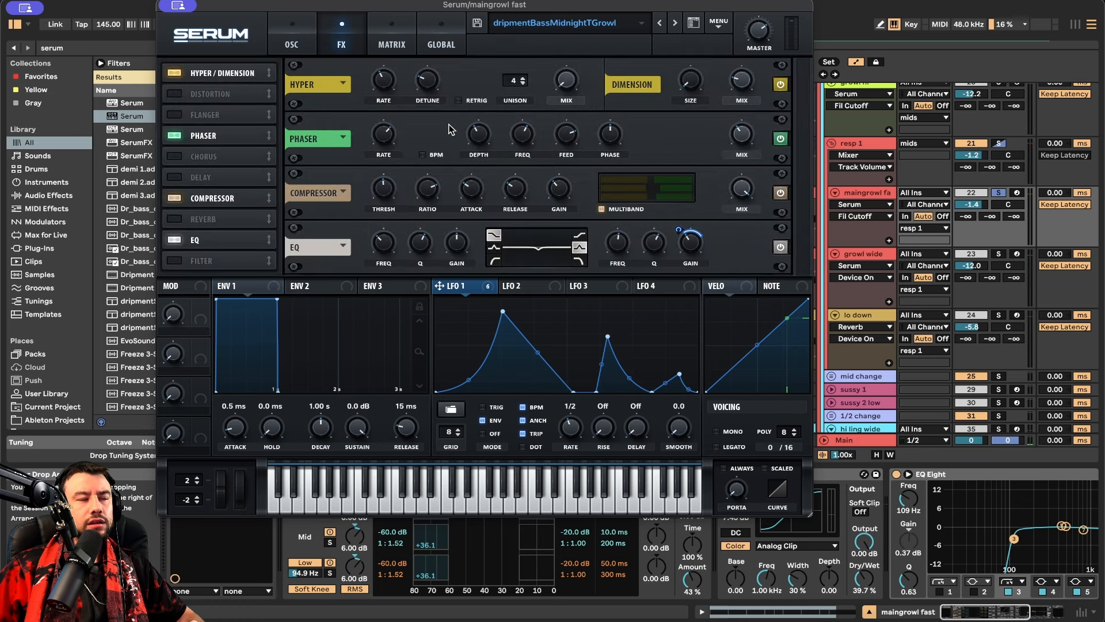
pyautogui.click(292, 28)
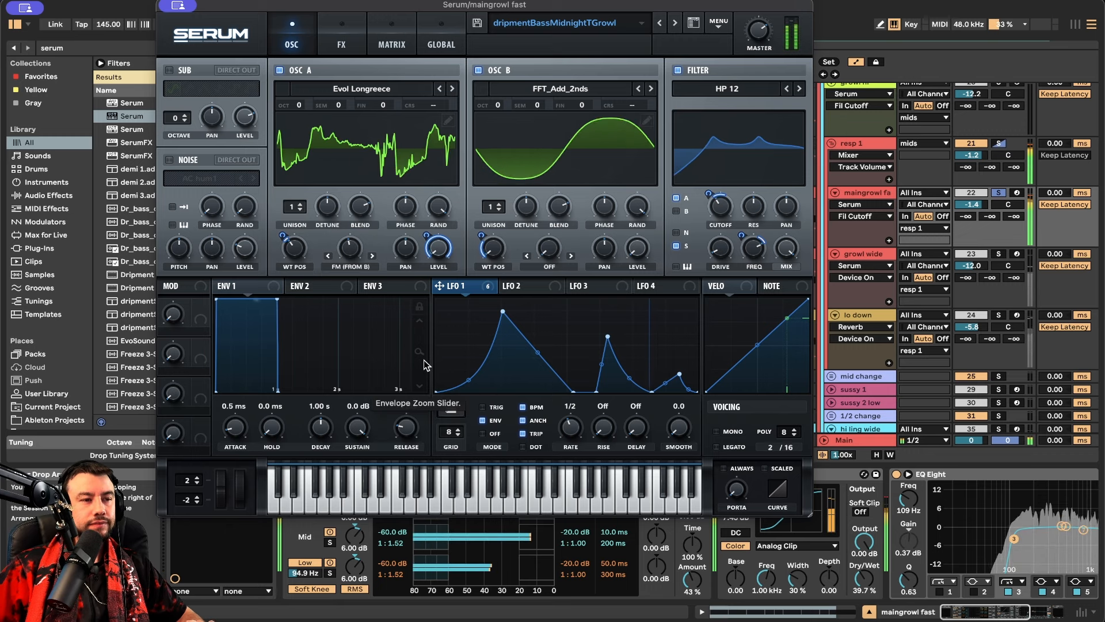
pyautogui.click(339, 46)
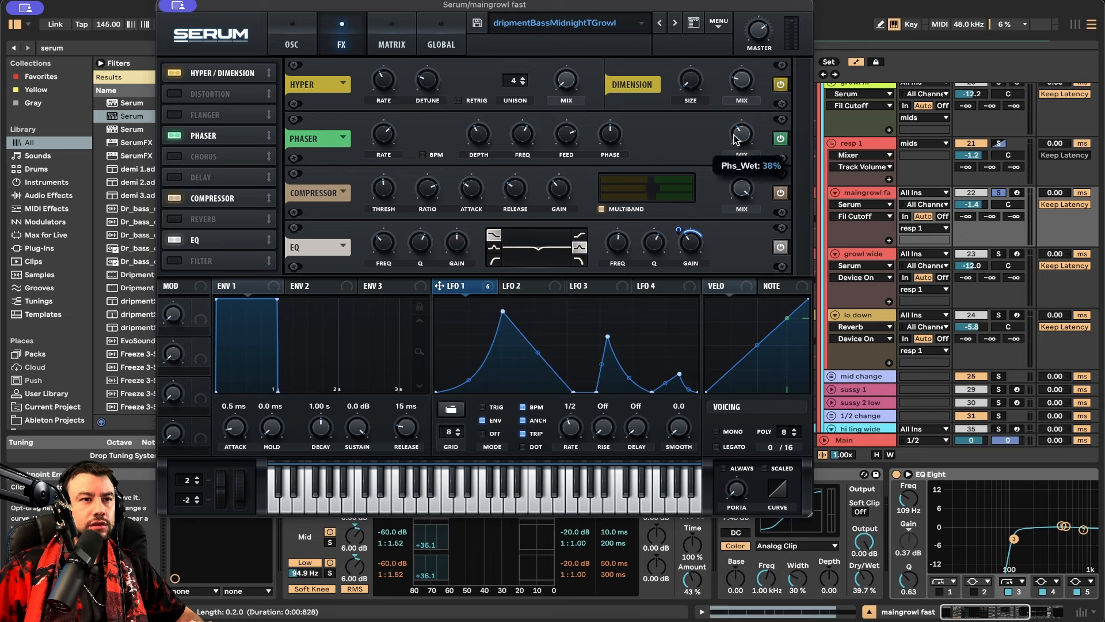
pyautogui.click(569, 202)
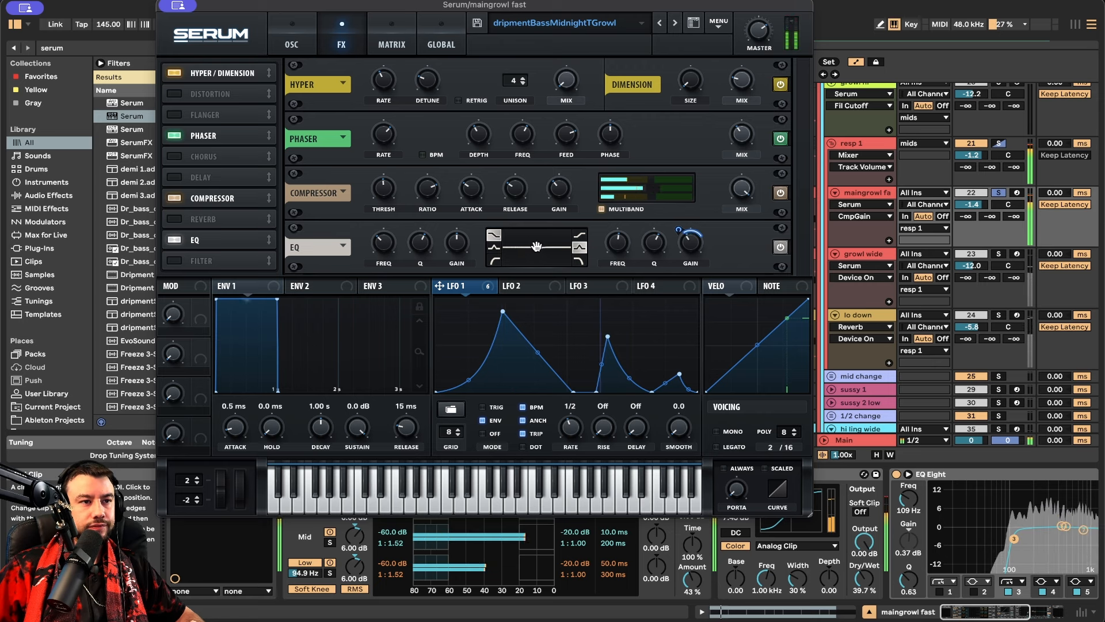
# Solo the growl wide track and examine its Serum oscillator unison and filter cutoff settings during playback
pyautogui.click(1020, 259)
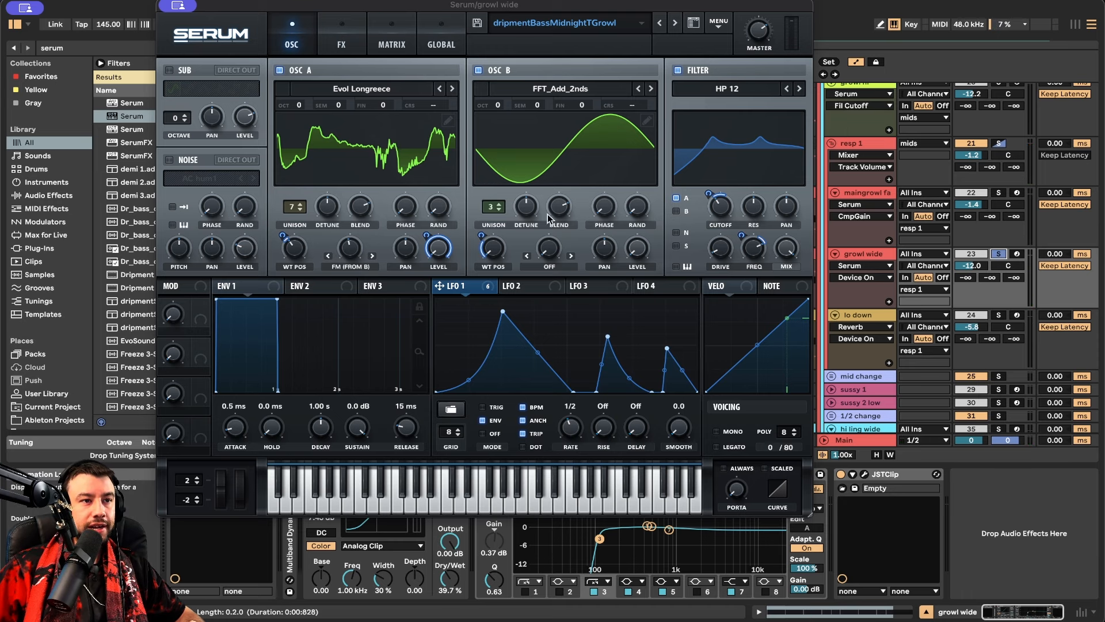
pyautogui.press('space')
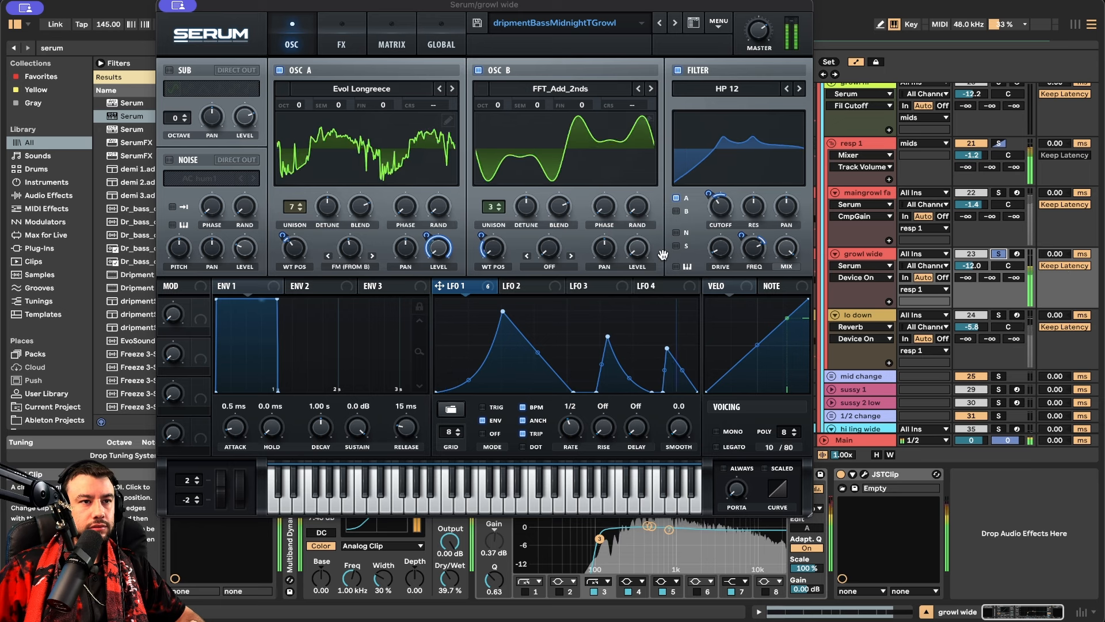
pyautogui.click(722, 213)
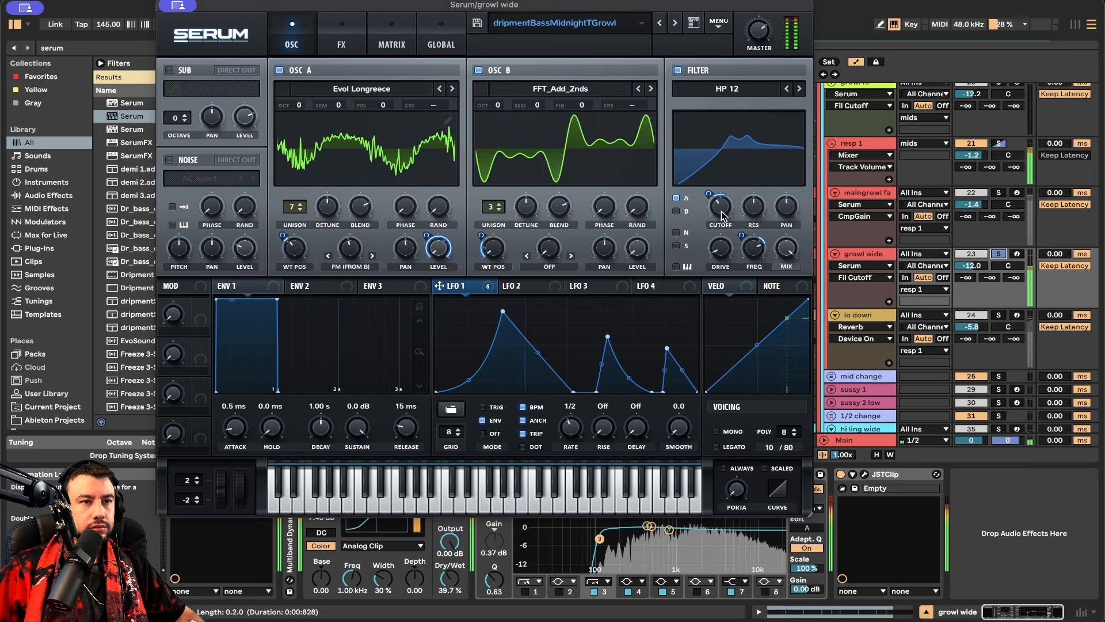
# Review growl wide's Serum effects during playback, focusing on the EQ's low cut, and close the plugin window
pyautogui.click(340, 41)
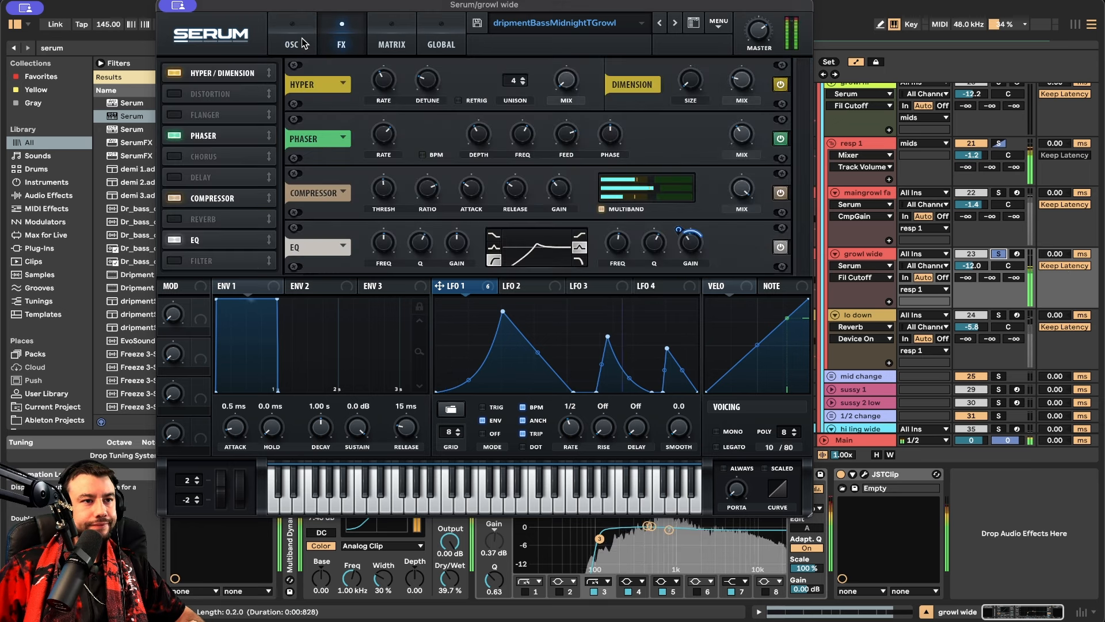
pyautogui.click(301, 38)
pyautogui.click(341, 40)
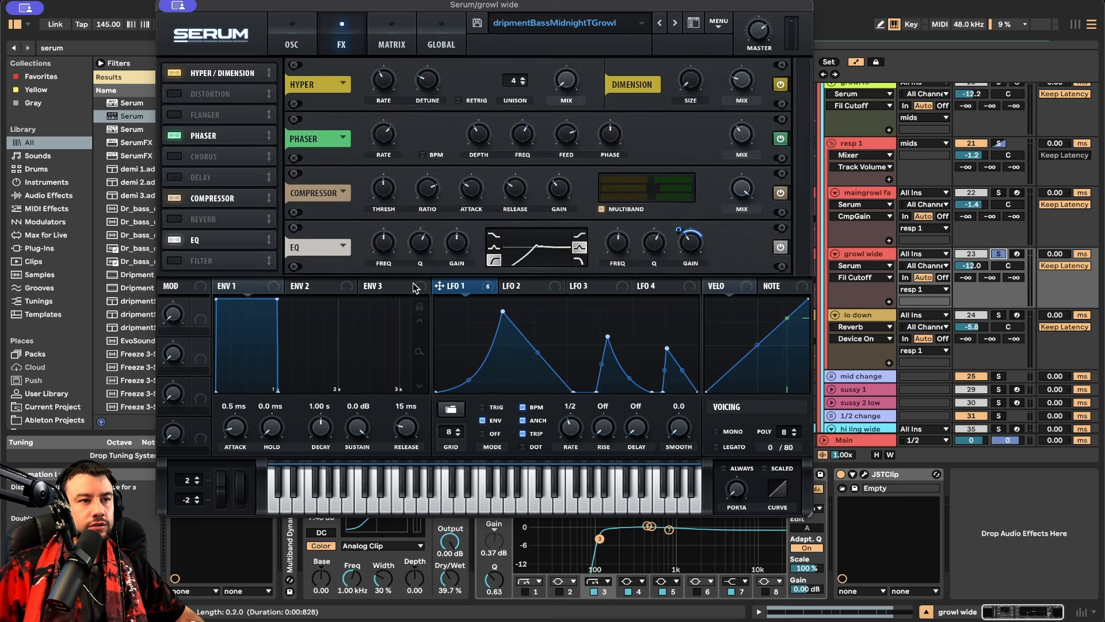
pyautogui.moveTo(387, 236)
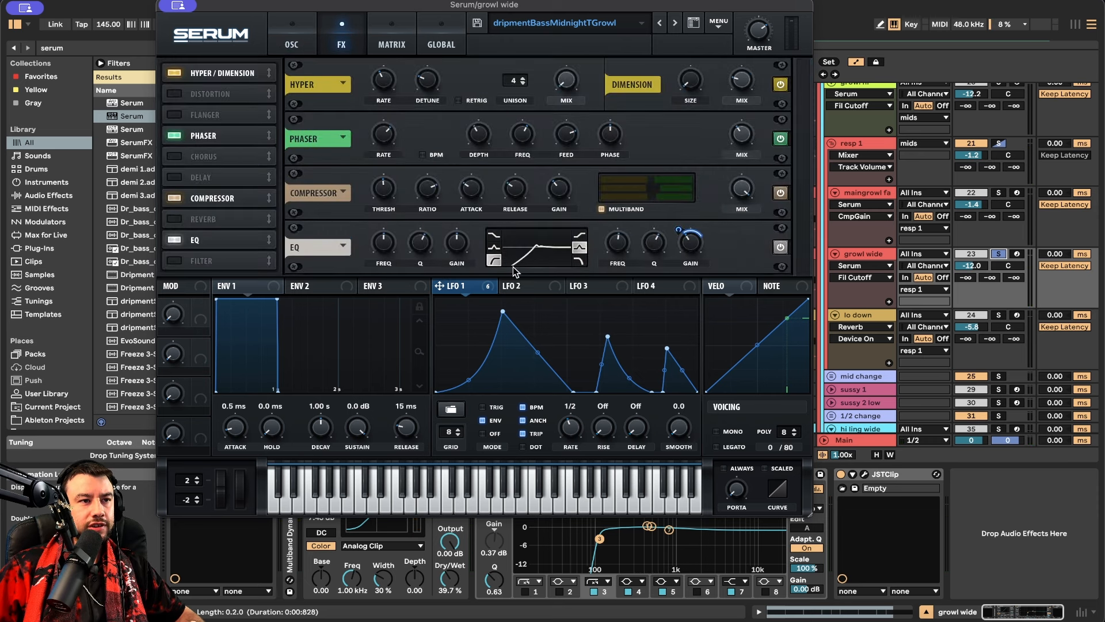
pyautogui.press('space')
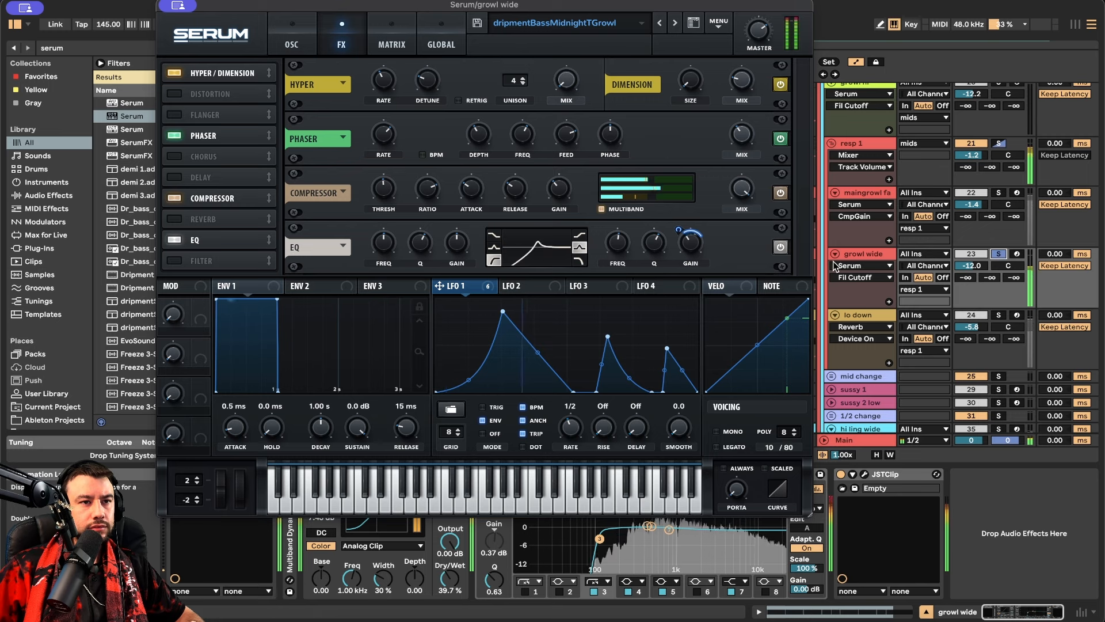
pyautogui.click(776, 248)
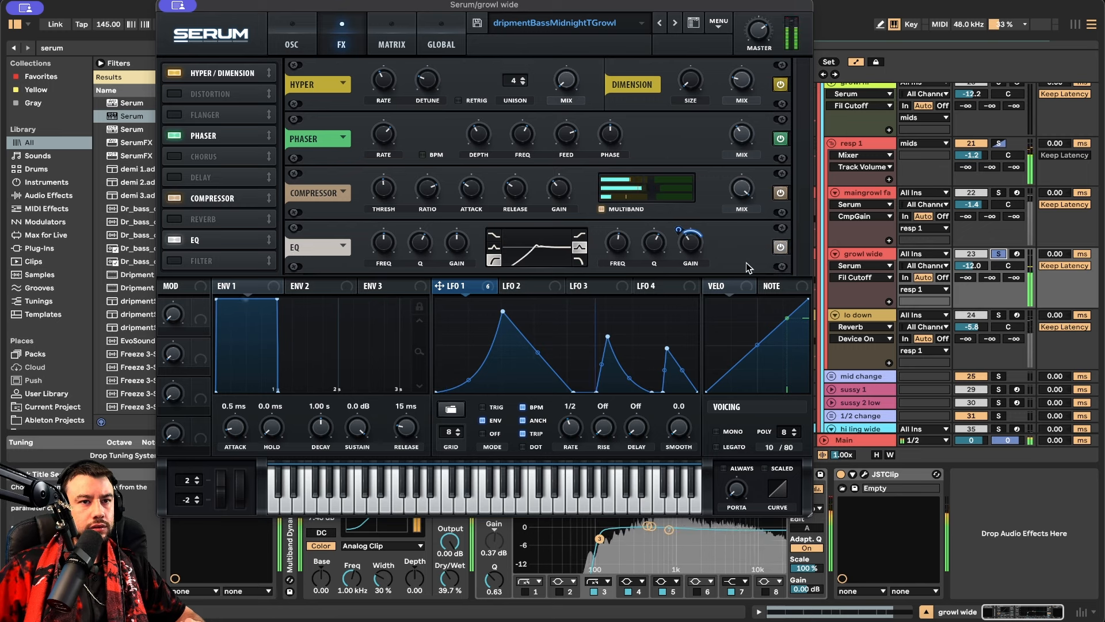
pyautogui.press('space')
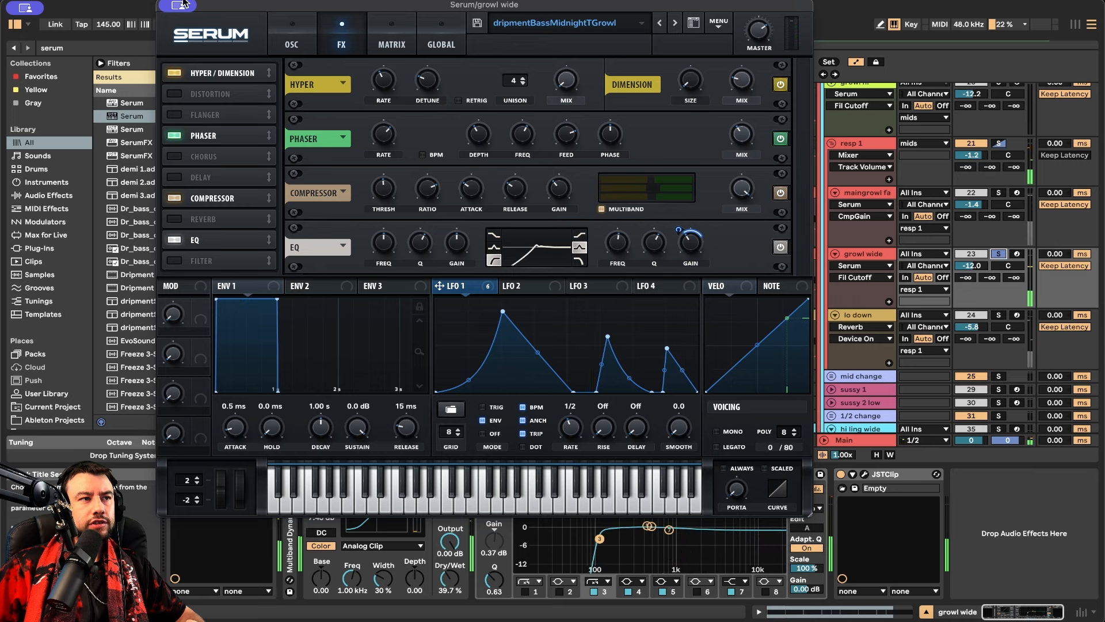
pyautogui.click(165, 4)
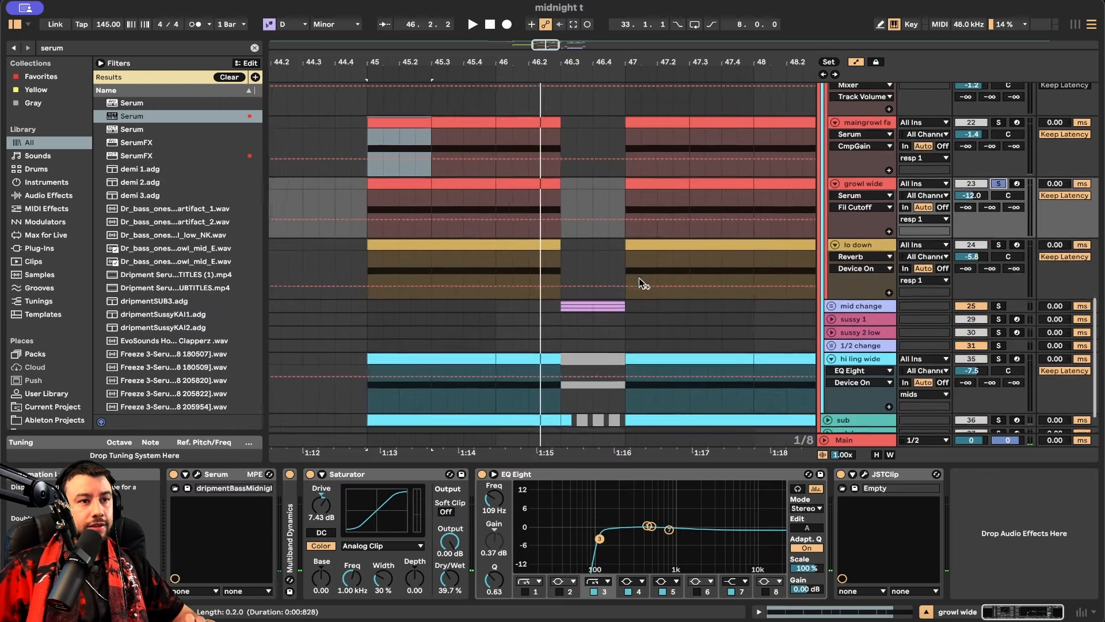
# Solo and play the lo down track and open its Serum instance
pyautogui.scroll(-1, 639, 282)
pyautogui.click(859, 244)
pyautogui.click(999, 235)
pyautogui.press('space')
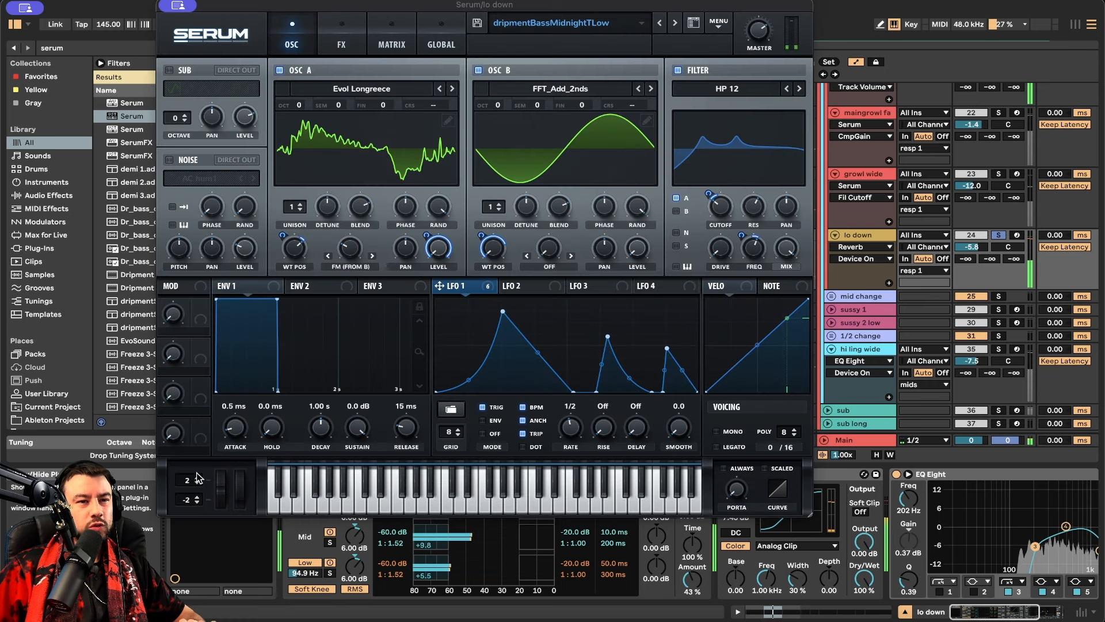
pyautogui.click(197, 473)
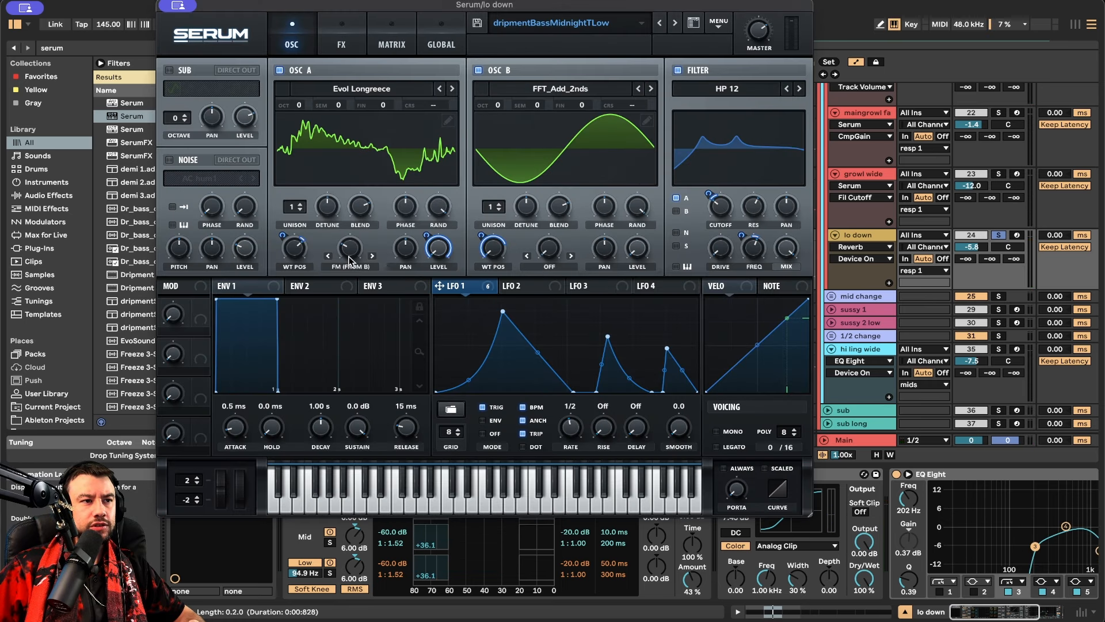
# Examine lo down's oscillator A wavetable position, its LFO 1 modulation amount and the filter cutoff
pyautogui.moveTo(291, 257)
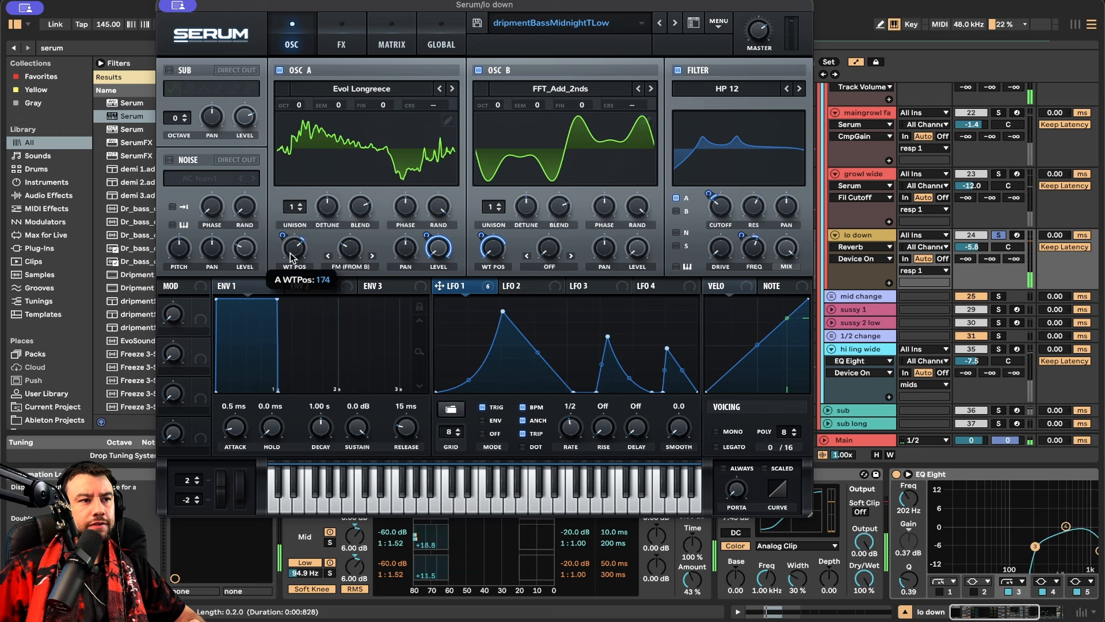
pyautogui.moveTo(282, 238); pyautogui.dragTo(283, 238)
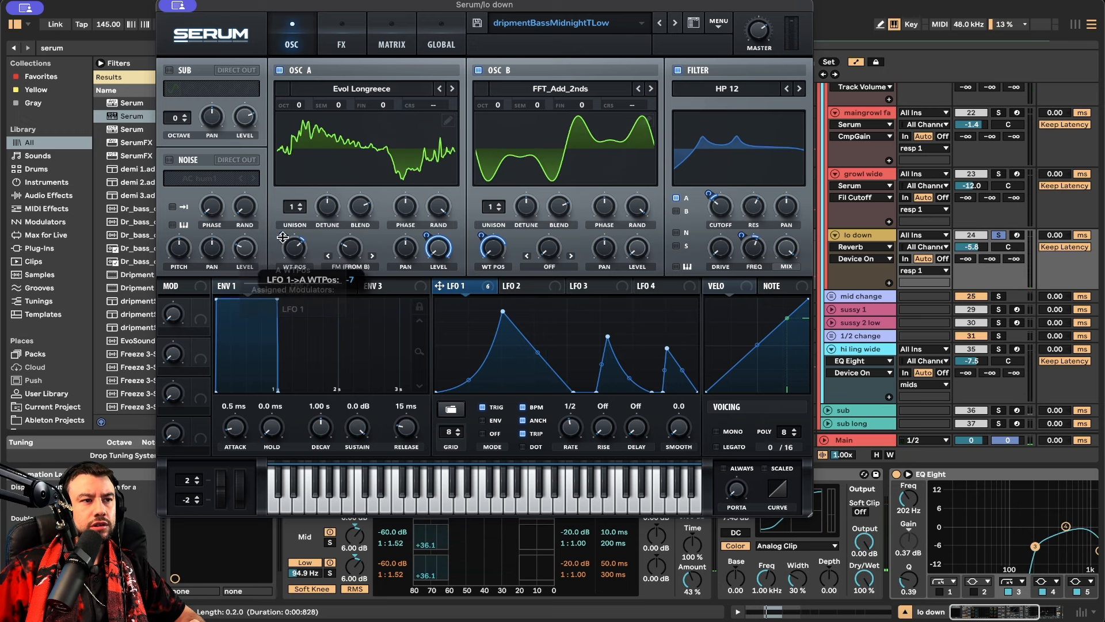
pyautogui.moveTo(724, 215)
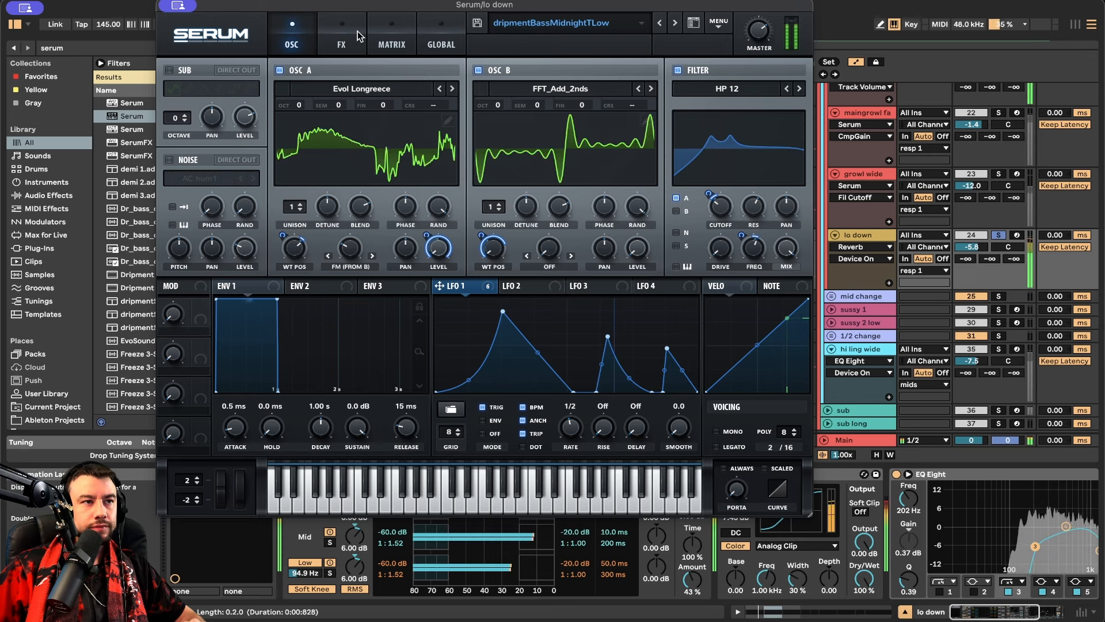
# Review lo down's Serum effects and EQ high-band frequency, return to the oscillator page during playback, and close the window
pyautogui.click(350, 41)
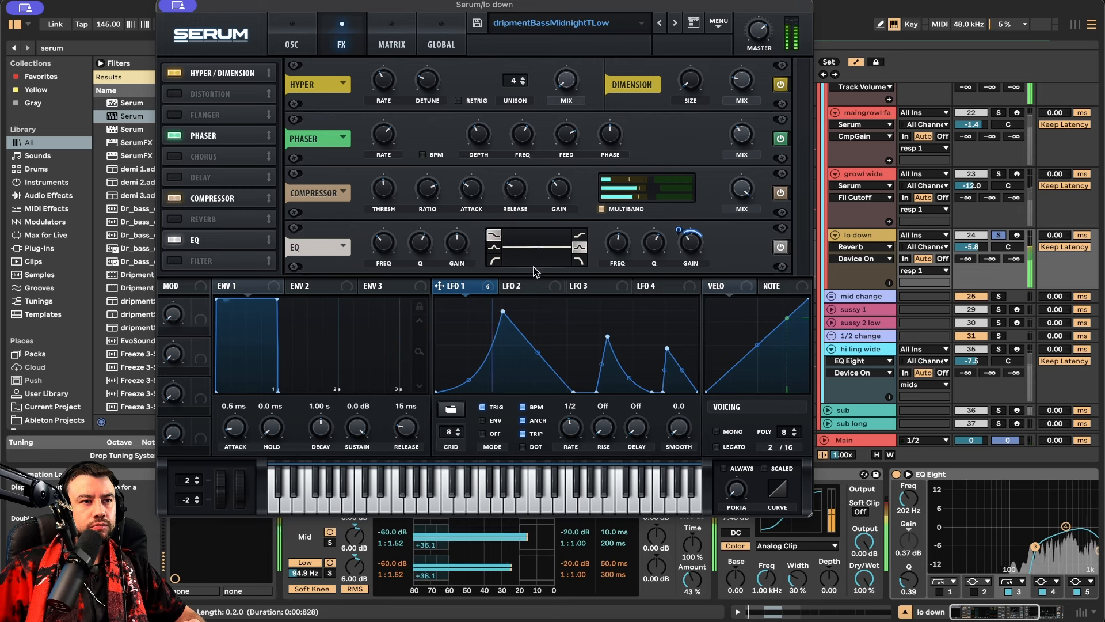
pyautogui.click(619, 242)
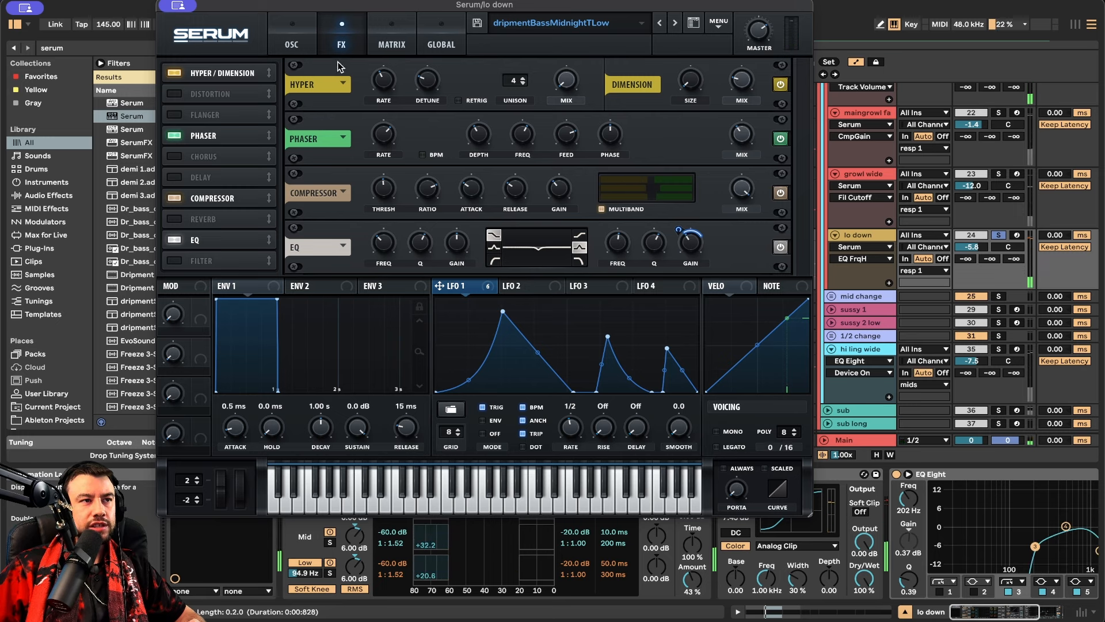
pyautogui.click(294, 41)
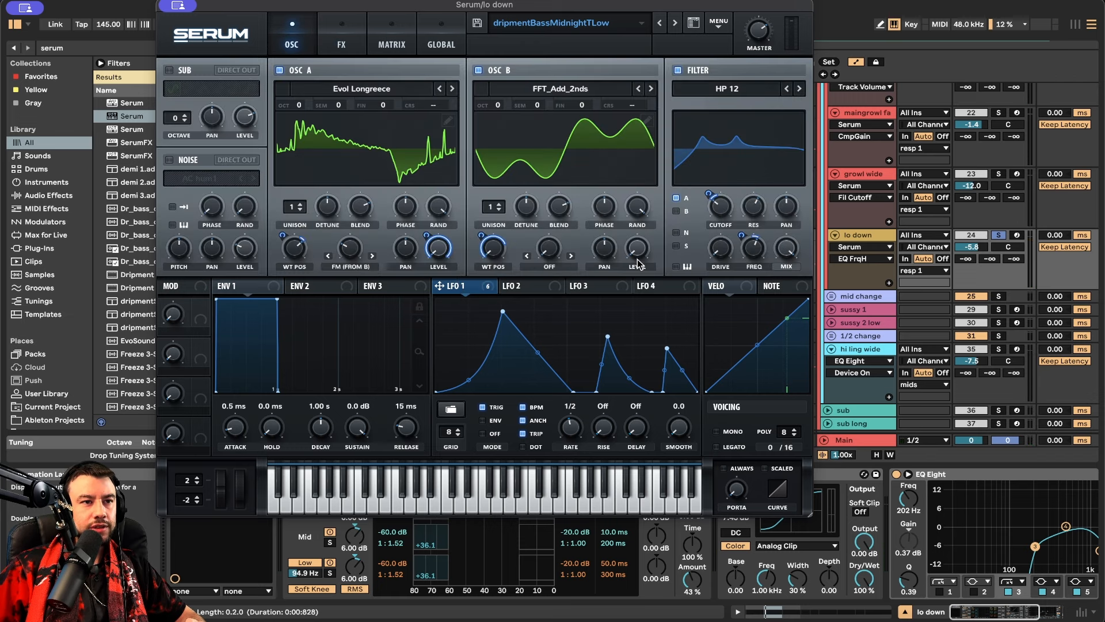
pyautogui.press('space')
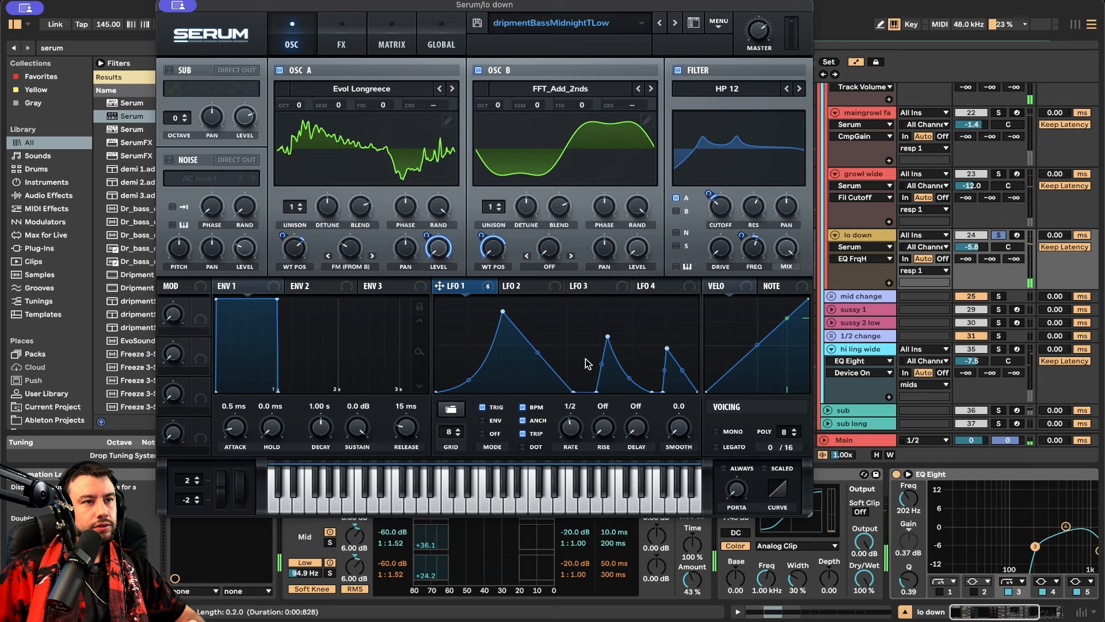
pyautogui.click(179, 6)
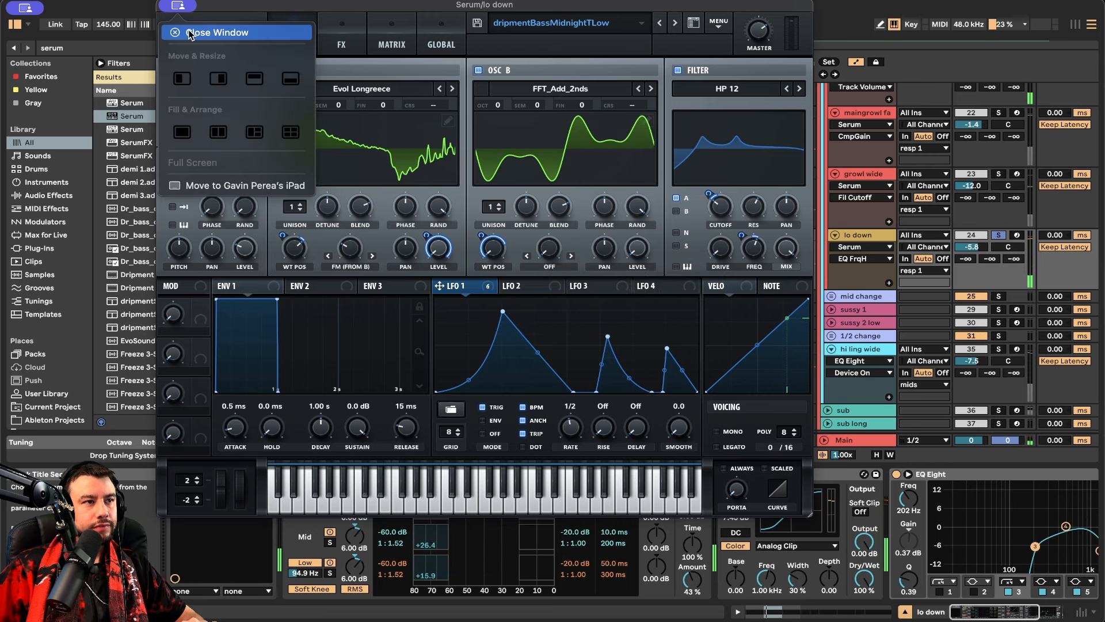
pyautogui.click(189, 32)
# Play the resp 1 group soloed, and solo the maingrowl fast track with its Serum open
pyautogui.click(999, 121)
pyautogui.press('space')
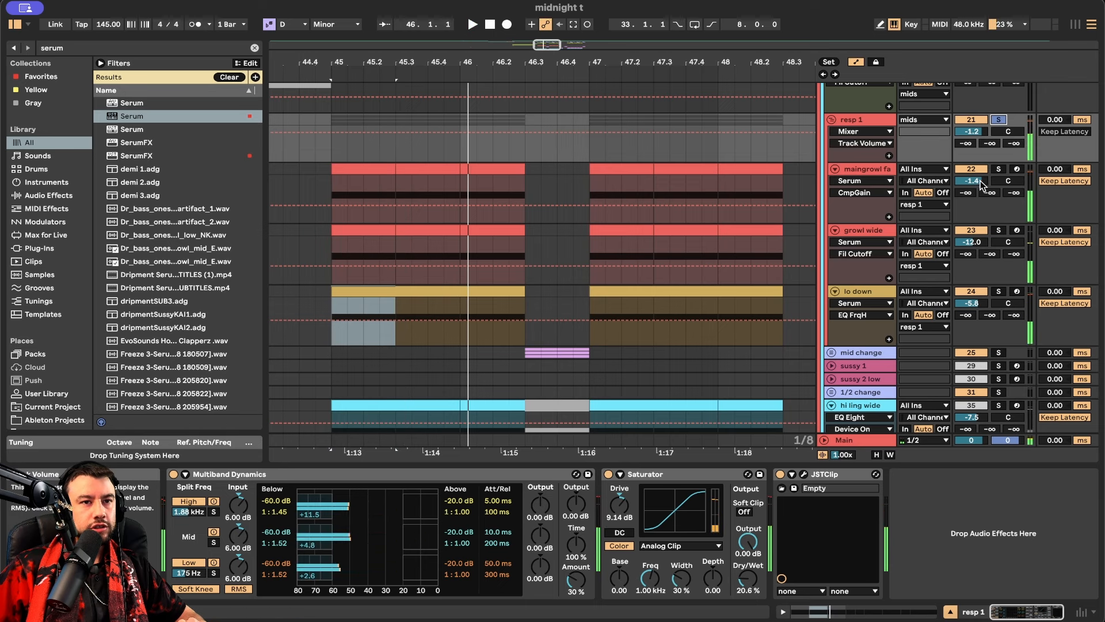
pyautogui.click(873, 161)
pyautogui.click(999, 170)
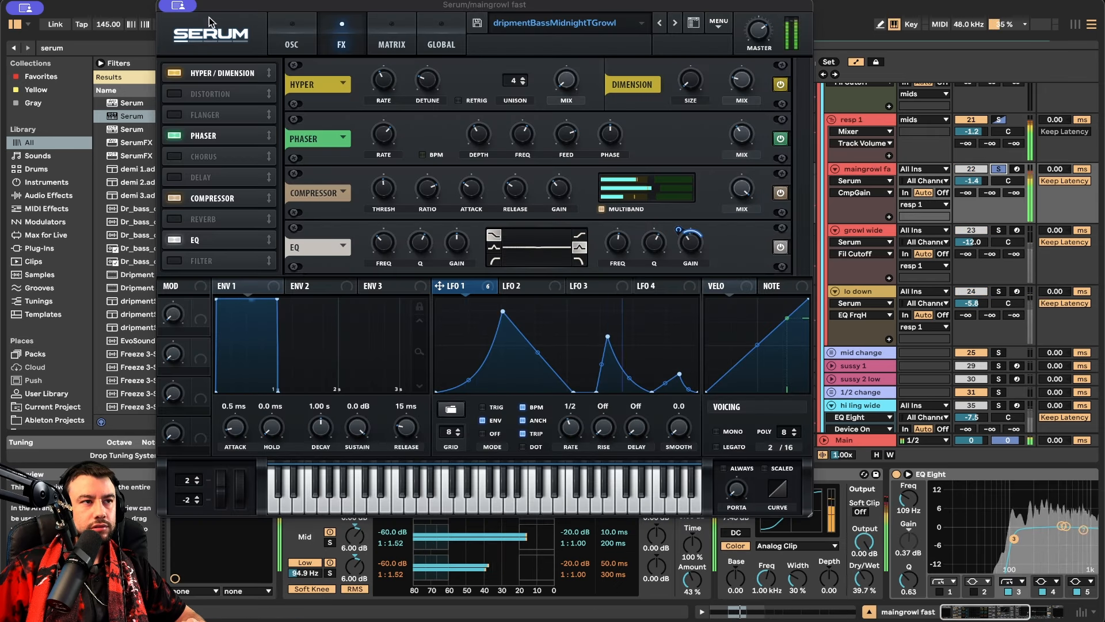
# Close maingrowl fast's Serum window and play the growl wide and lo down tracks soloed in turn from bar 45
pyautogui.click(165, 5)
pyautogui.click(998, 231)
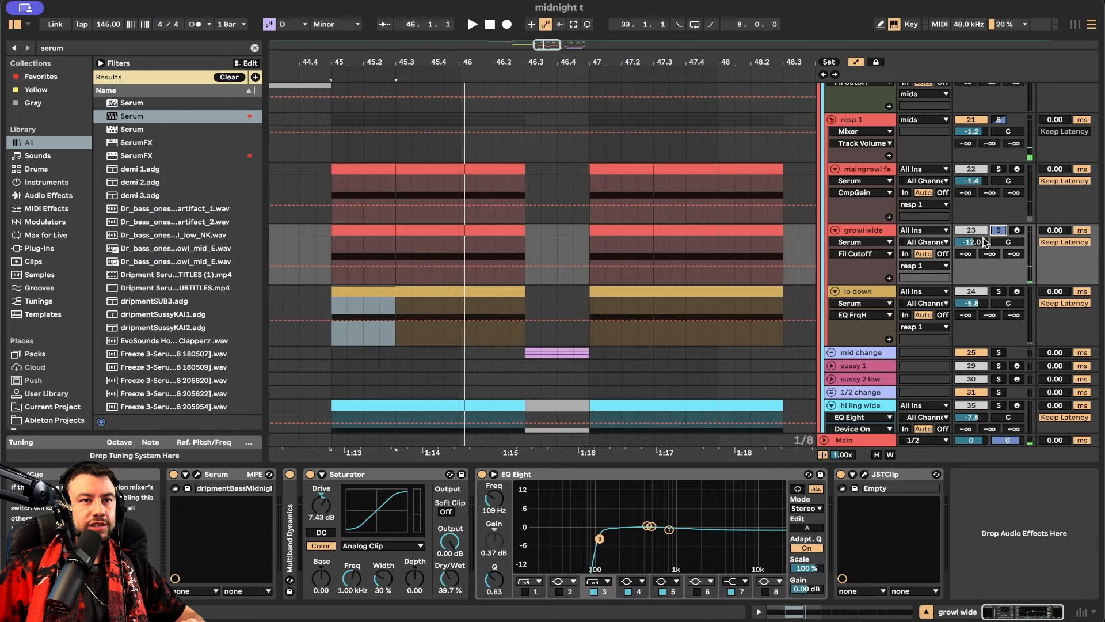
pyautogui.click(385, 228)
pyautogui.press('space')
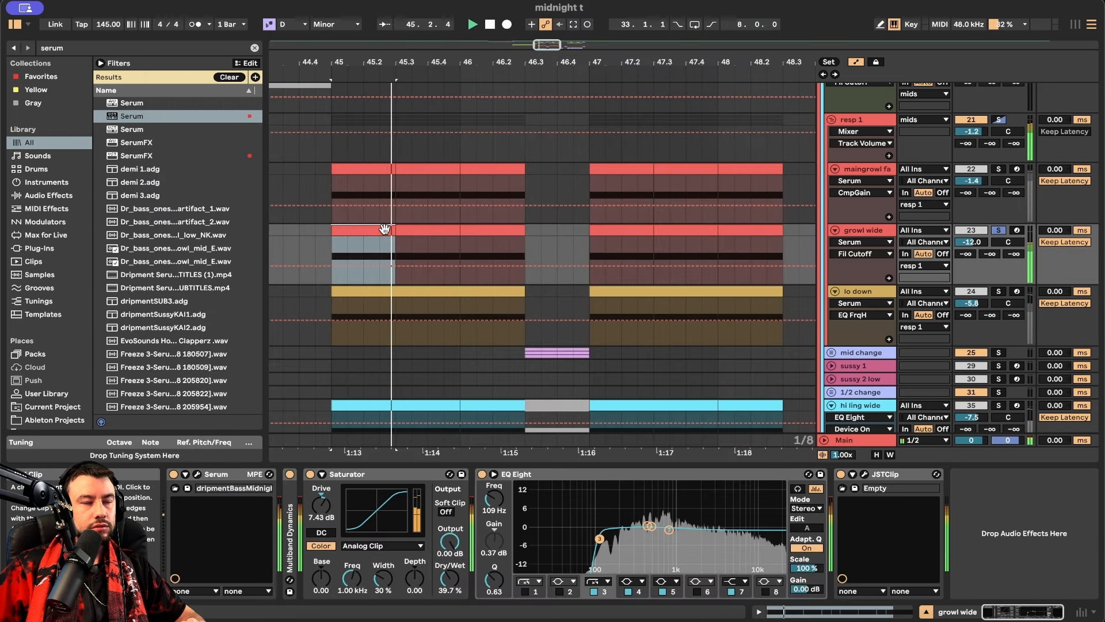
pyautogui.click(999, 291)
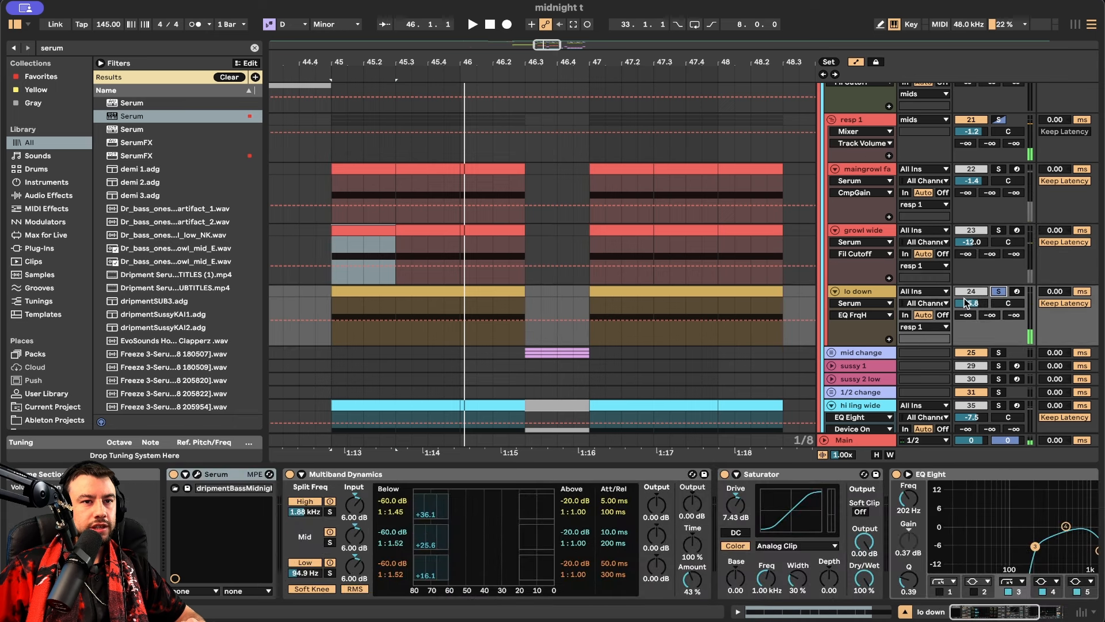
pyautogui.click(410, 291)
pyautogui.press('space')
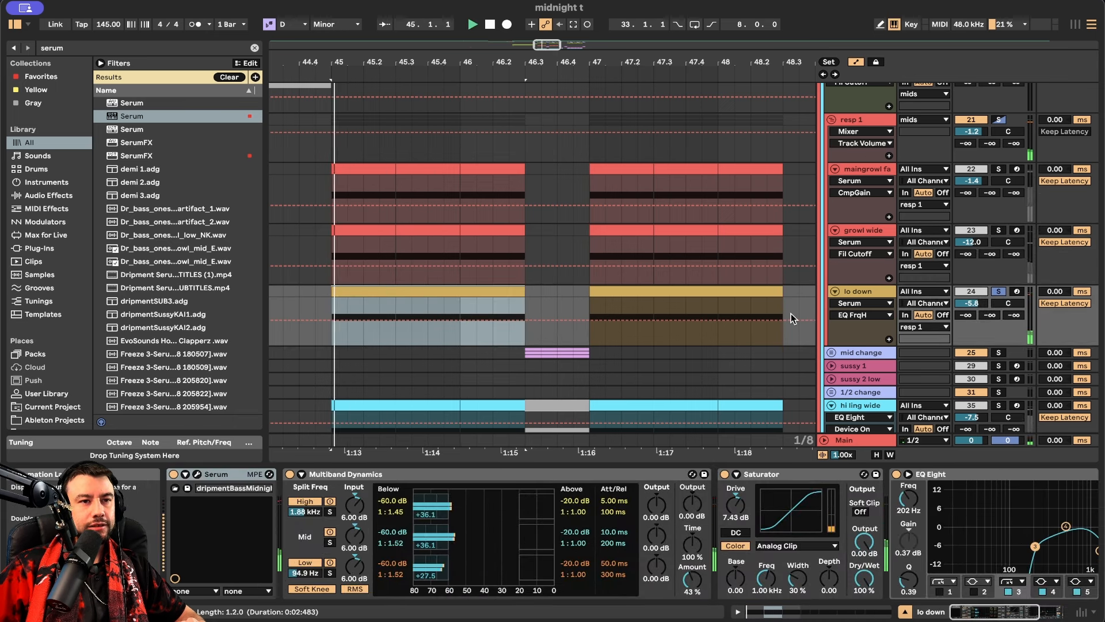
# Review the resp 1 group's Multiband Dynamics, Saturator dry/wet and JSTClip, closing the JSTClip window when done
pyautogui.scroll(2, 856, 178)
pyautogui.click(890, 159)
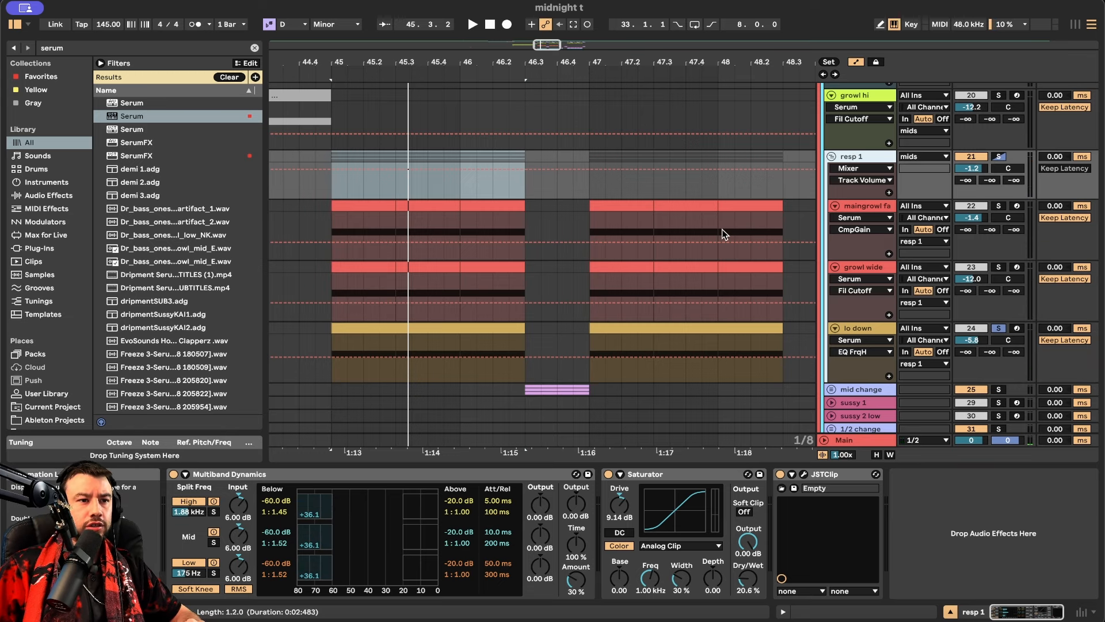
pyautogui.click(336, 474)
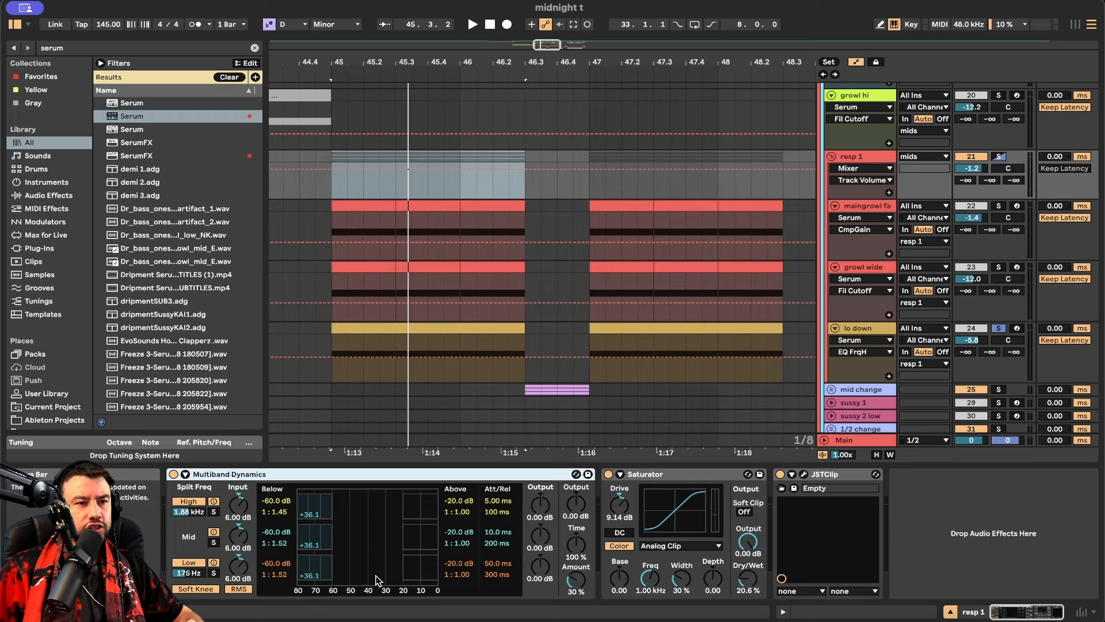
pyautogui.click(647, 477)
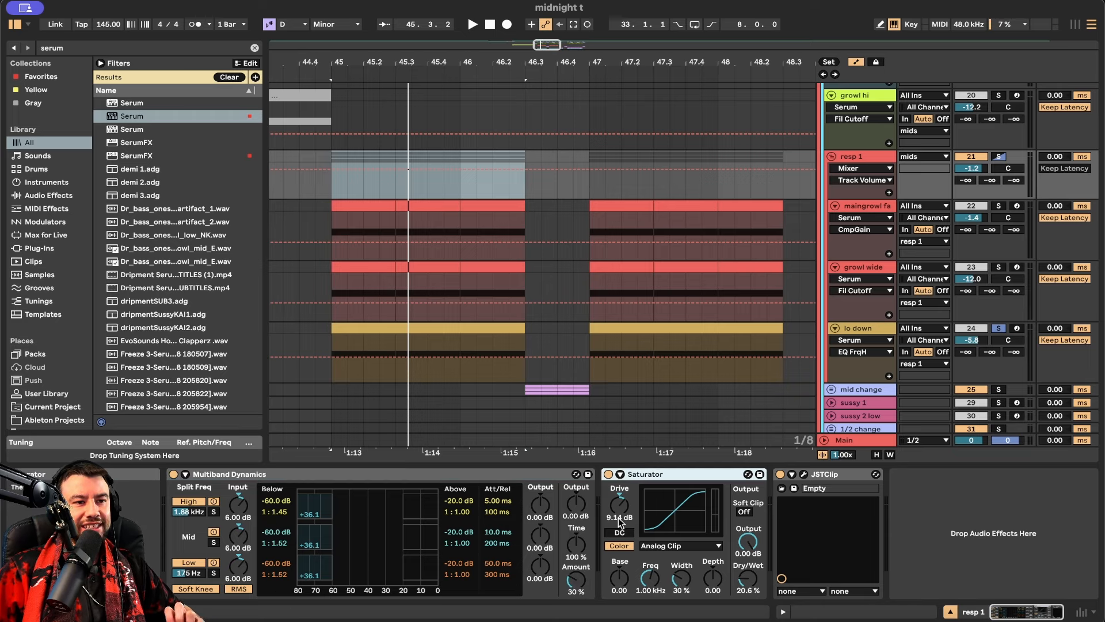
pyautogui.click(749, 579)
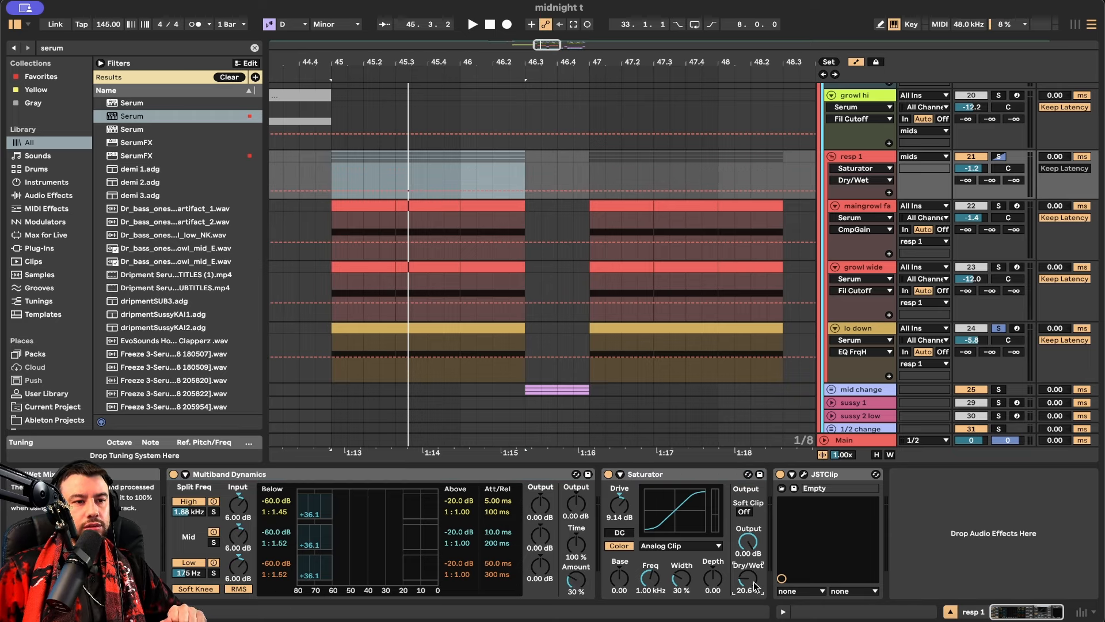
pyautogui.click(805, 476)
pyautogui.click(181, 16)
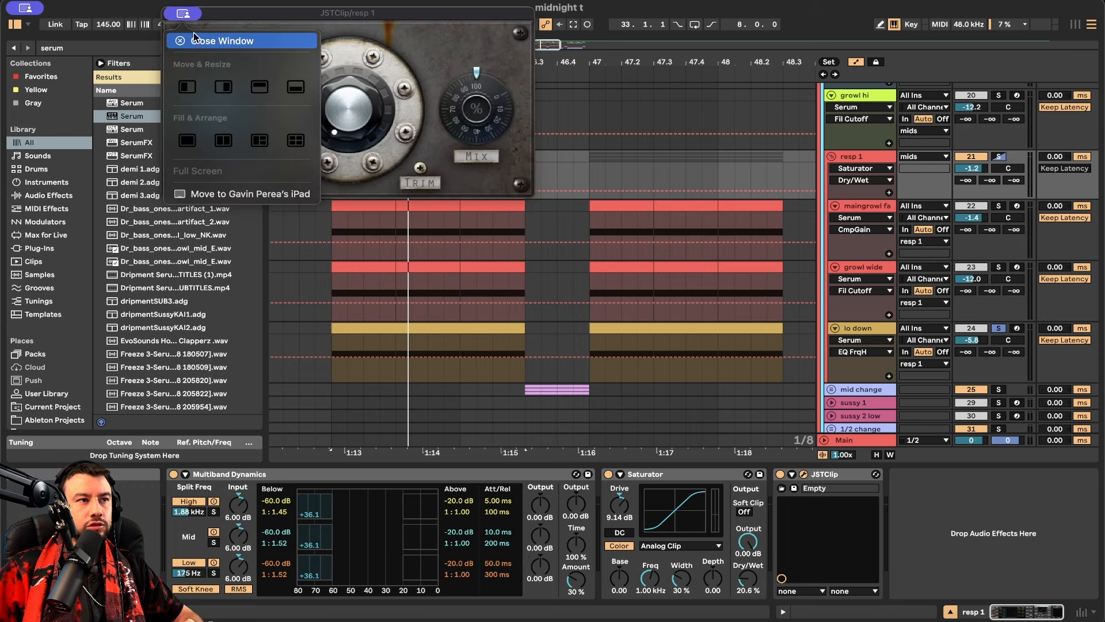
pyautogui.click(194, 38)
# Unfold the sussy 2 low track and play its clip at bar 50 soloed
pyautogui.scroll(-3, 495, 184)
pyautogui.scroll(-3, 576, 231)
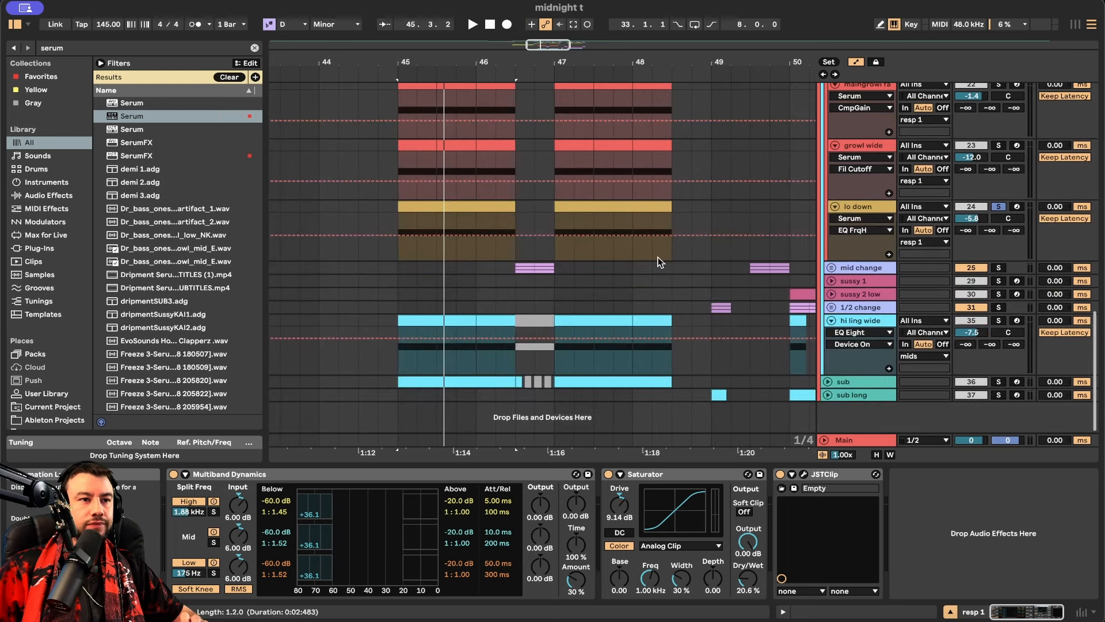
pyautogui.hscroll(3, 691, 277)
pyautogui.click(831, 294)
pyautogui.hscroll(2, 530, 290)
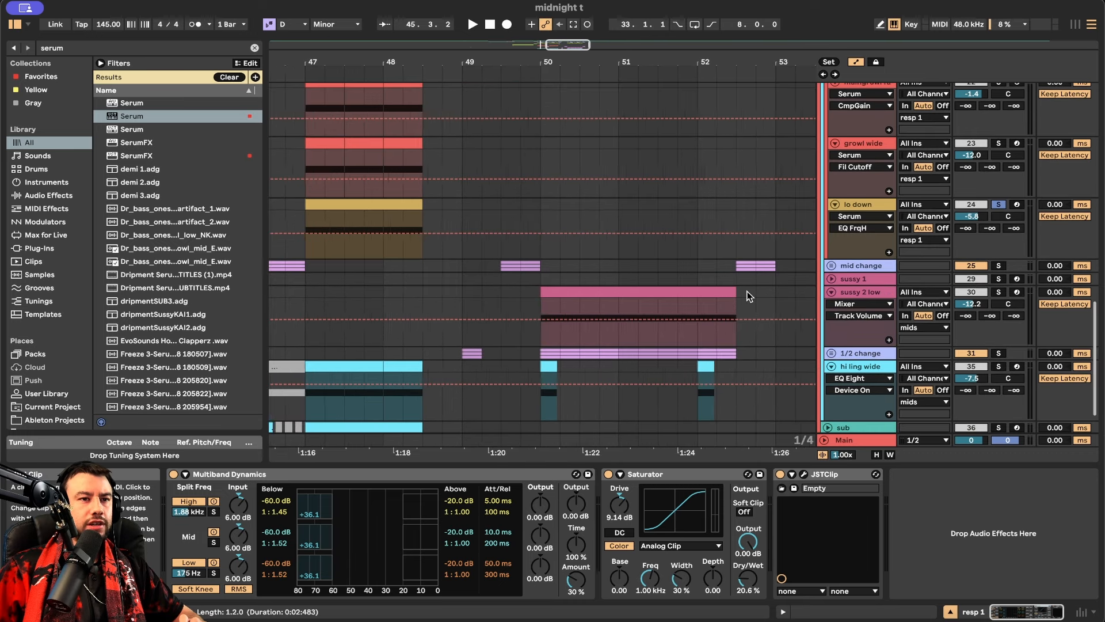
pyautogui.click(623, 293)
pyautogui.hscroll(2, 472, 270)
pyautogui.scroll(-2, 472, 270)
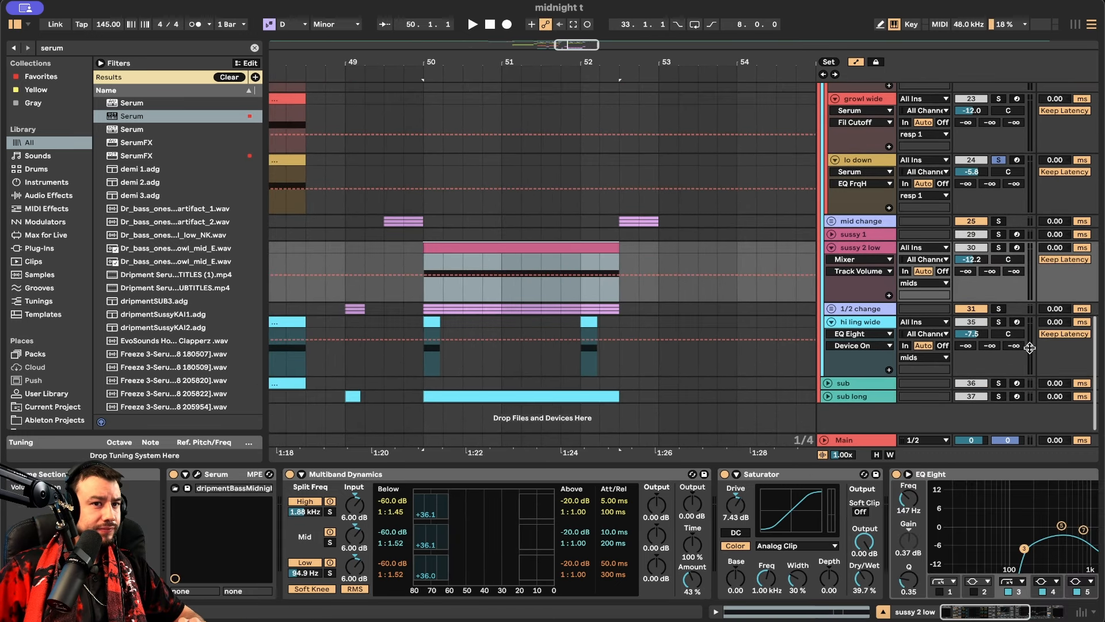
pyautogui.click(999, 247)
pyautogui.press('space')
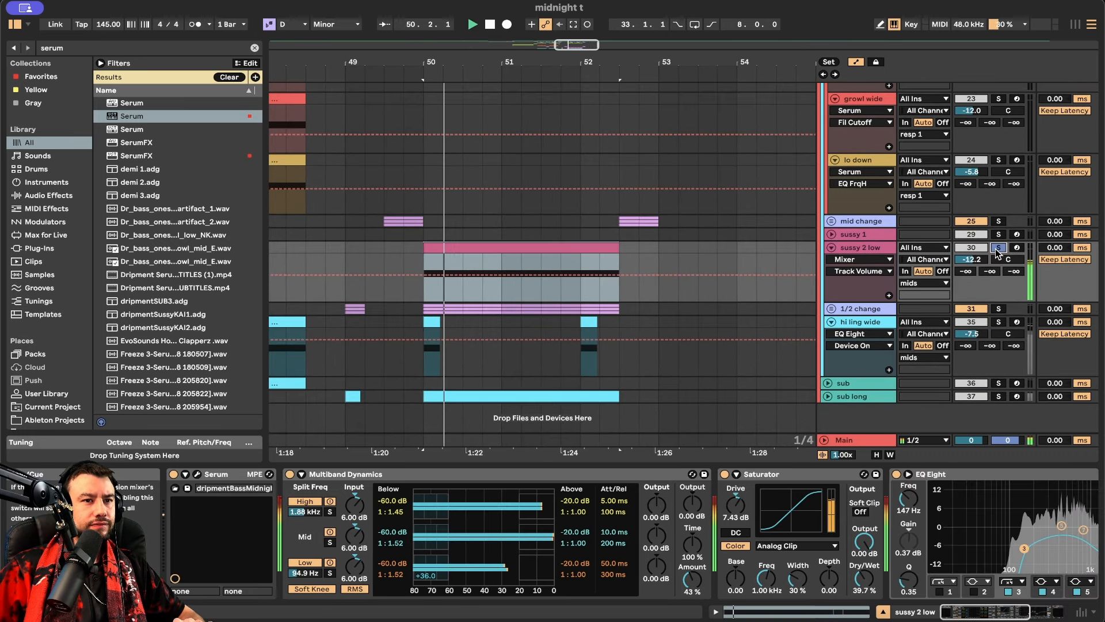
# Expand the 1/2 change group to show its layers, solo the group and play it
pyautogui.click(831, 309)
pyautogui.scroll(-3, 830, 314)
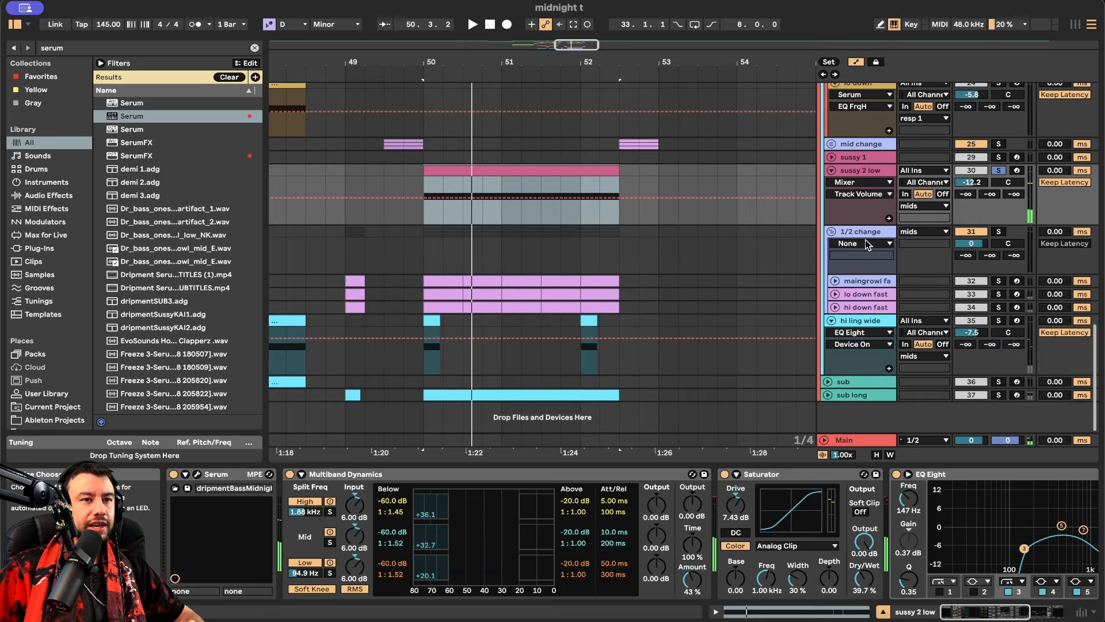
pyautogui.click(864, 231)
pyautogui.click(998, 231)
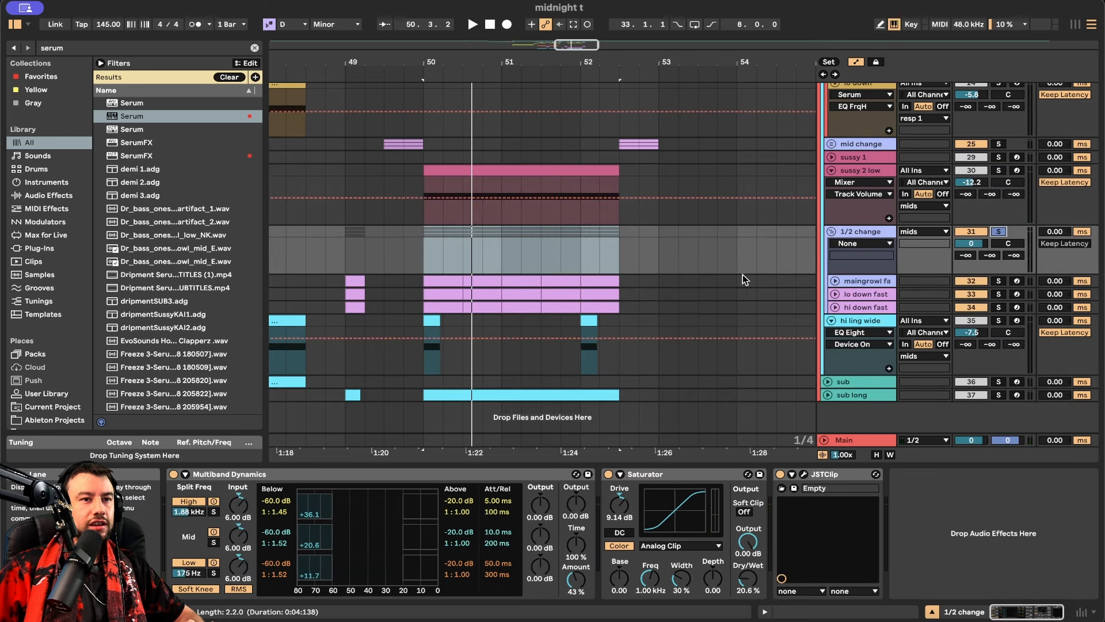
pyautogui.hscroll(-3, 650, 270)
pyautogui.scroll(2, 494, 285)
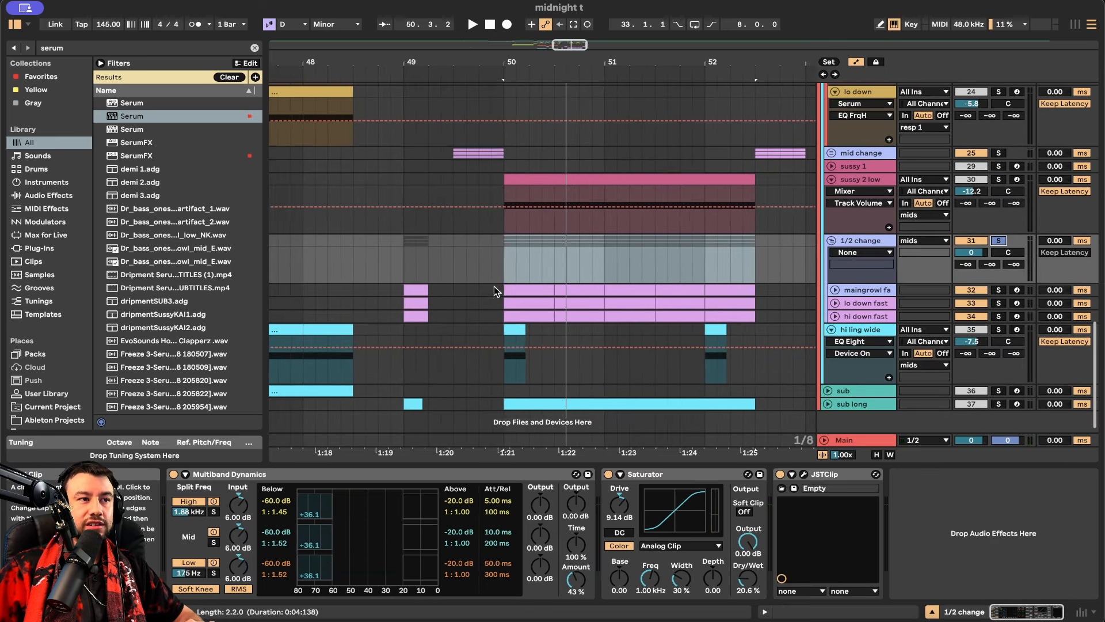
pyautogui.hscroll(-3, 494, 285)
pyautogui.hscroll(2, 624, 263)
pyautogui.scroll(1, 624, 264)
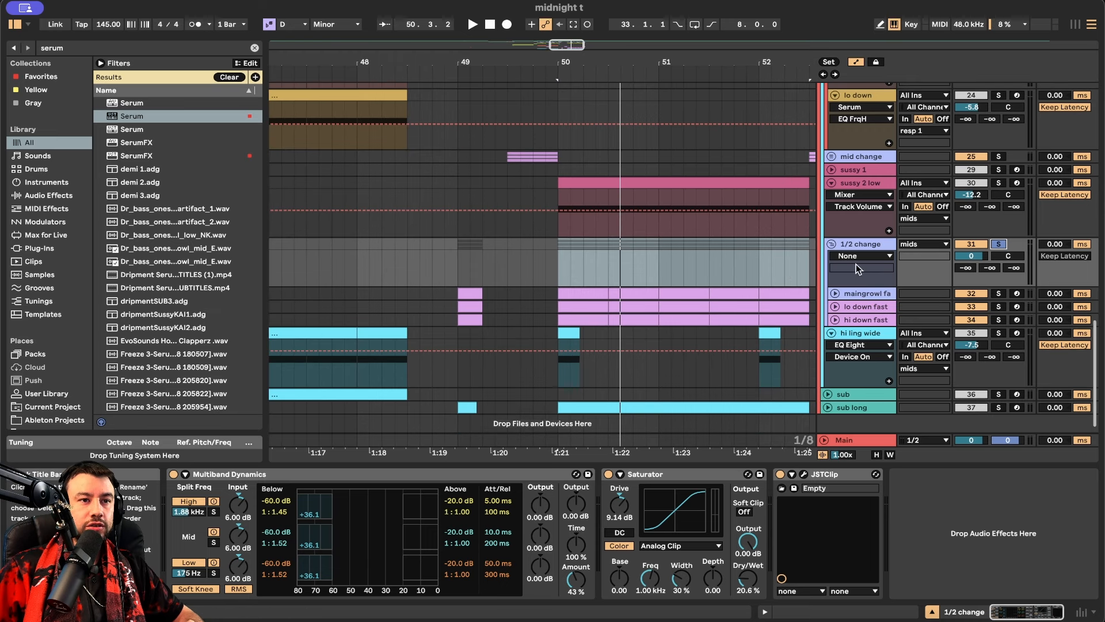
pyautogui.press('space')
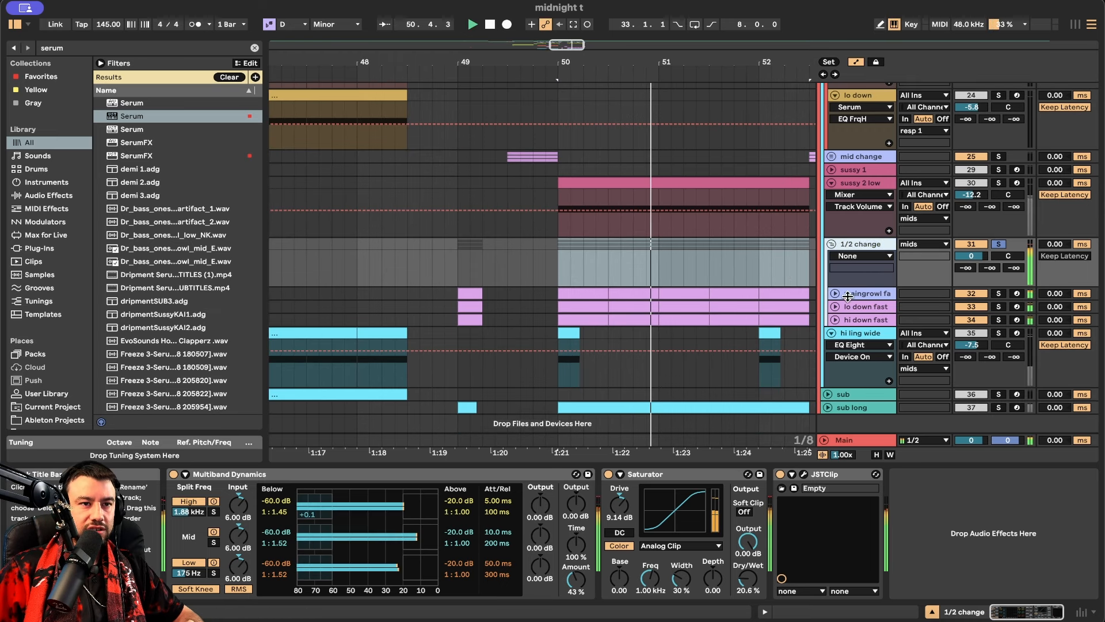
# Open Serum on the maingrowl faster track and examine its LFO 1 shape during repeated playback
pyautogui.click(848, 296)
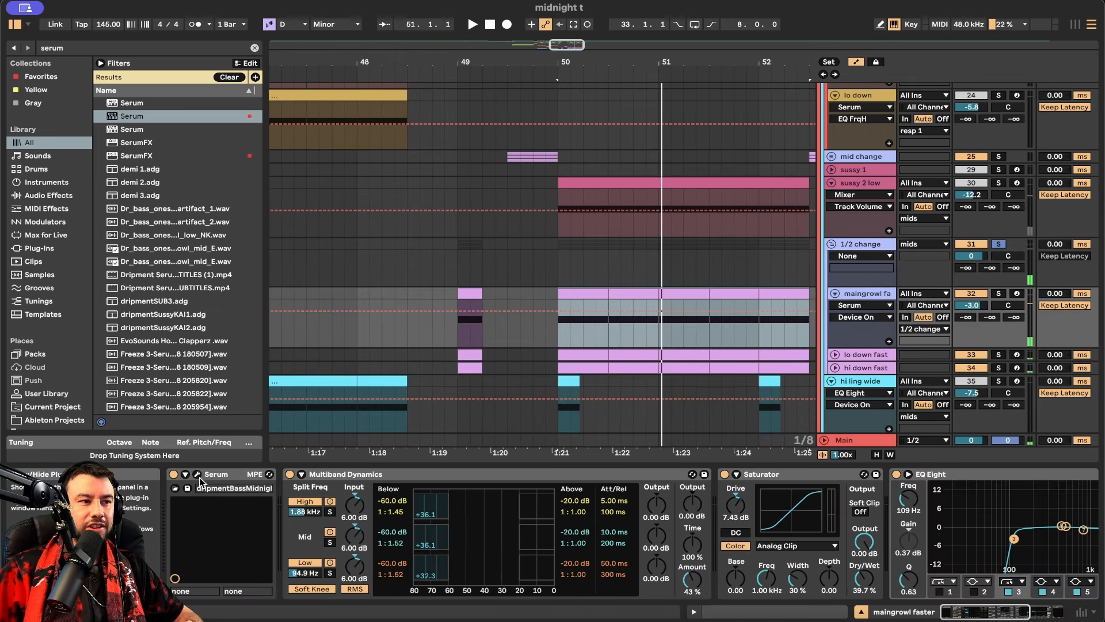
pyautogui.click(206, 480)
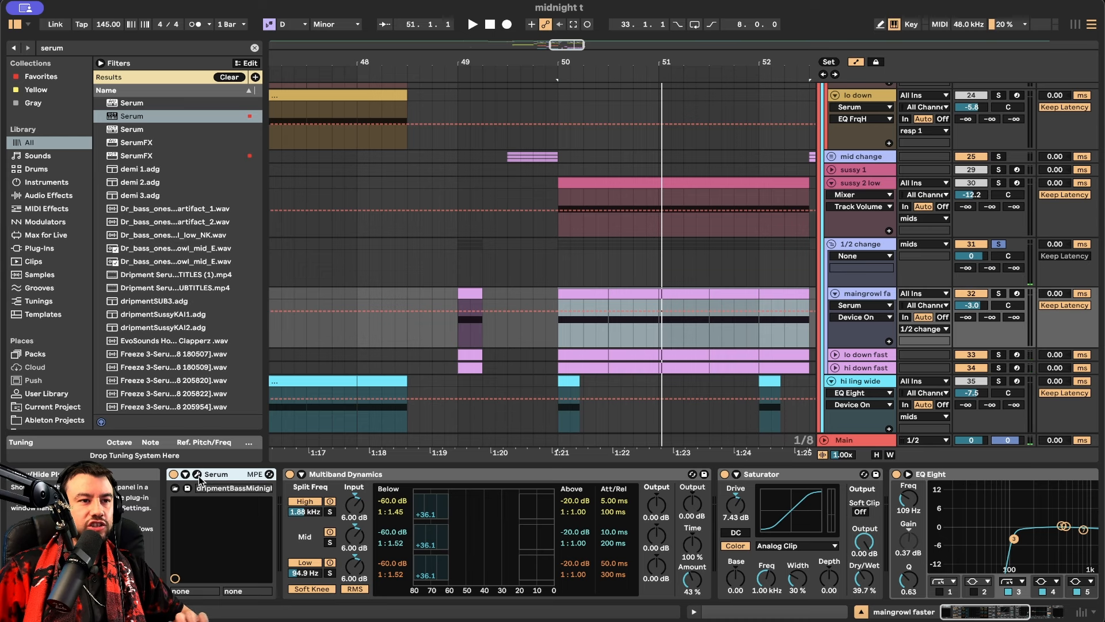
pyautogui.click(197, 474)
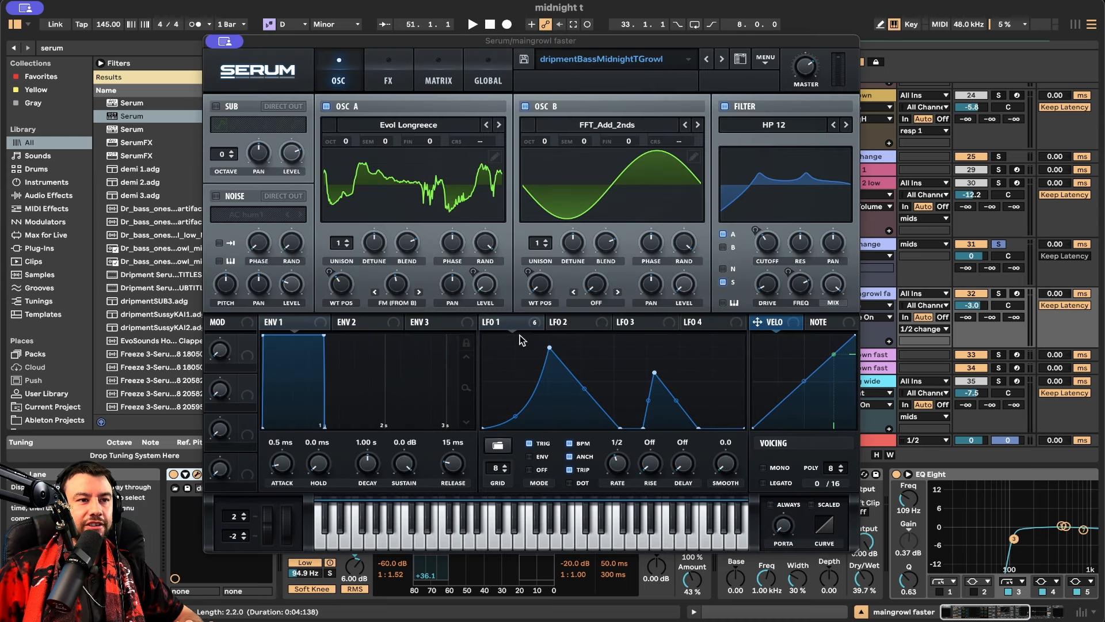
pyautogui.press('space')
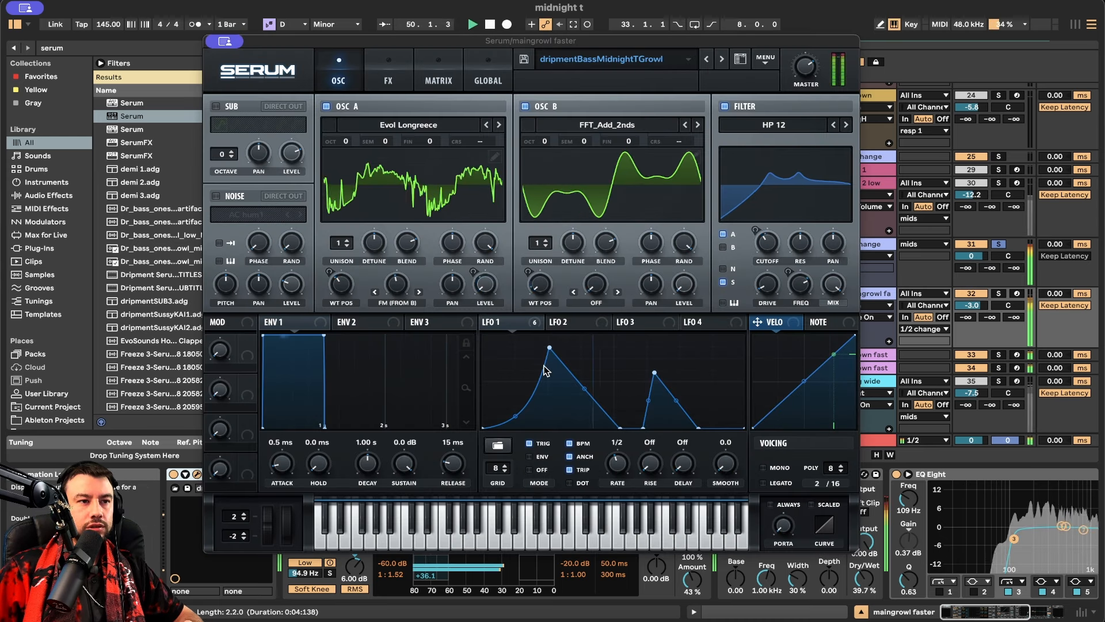
pyautogui.press('space')
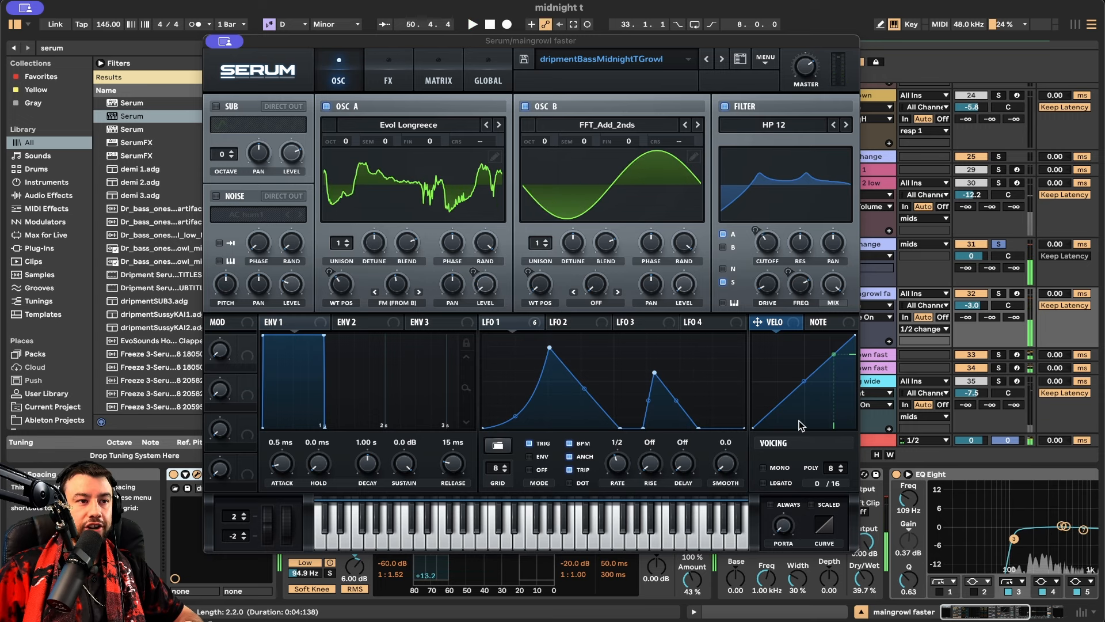
pyautogui.press('space')
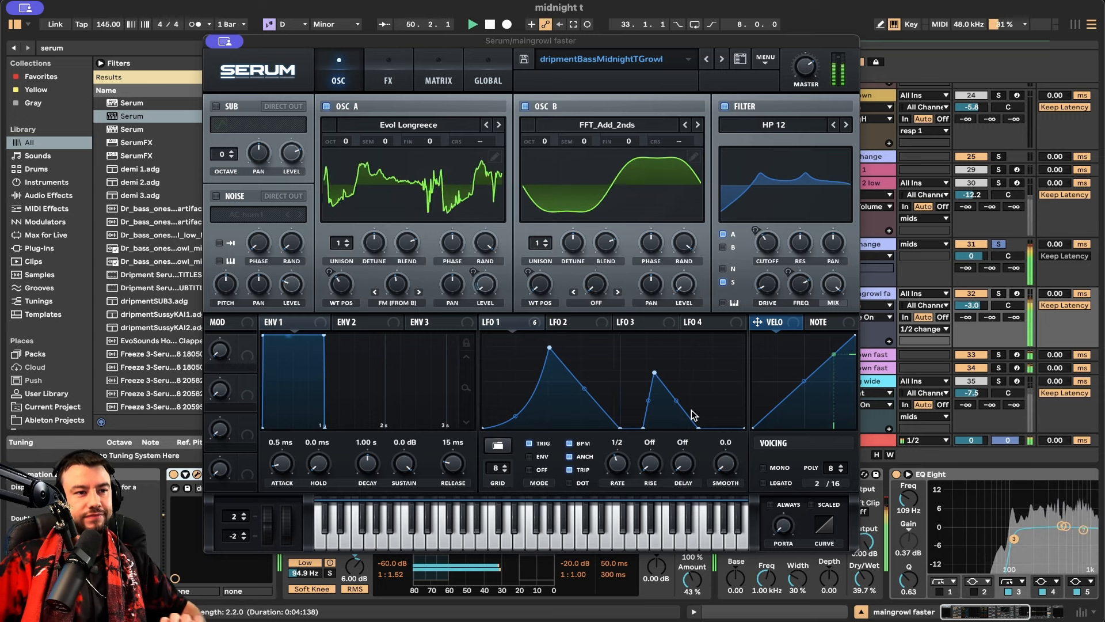
pyautogui.press('space')
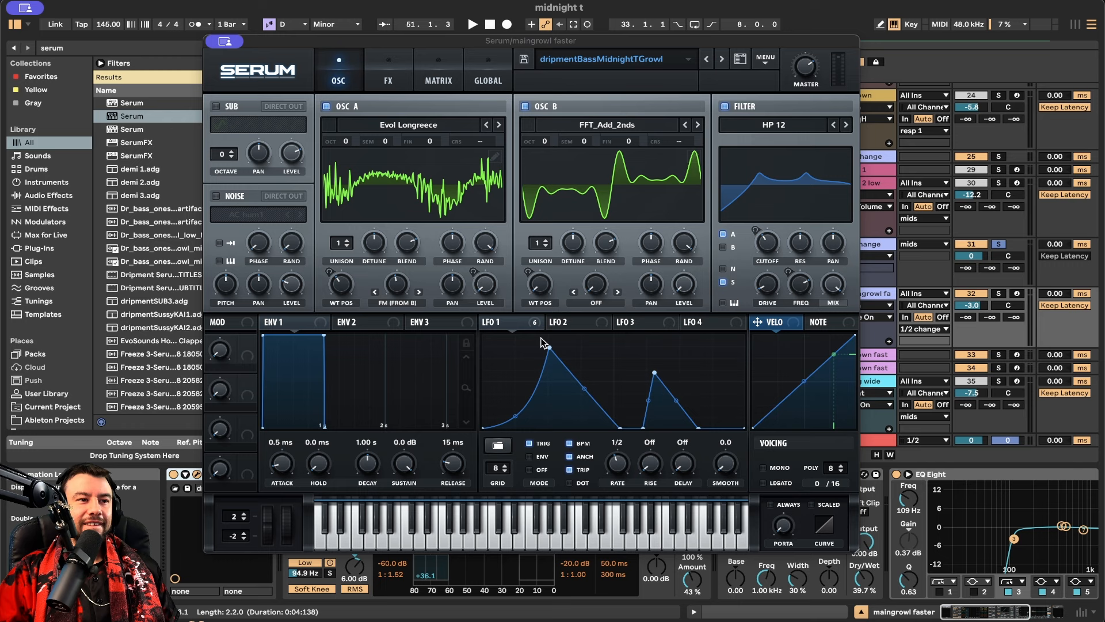
pyautogui.press('space')
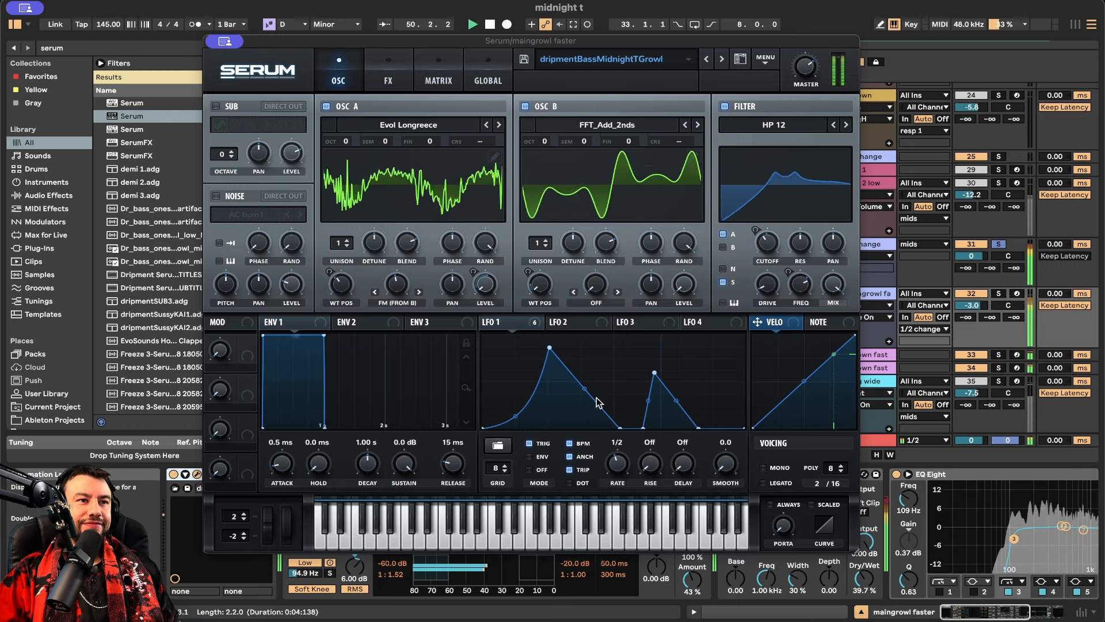
pyautogui.press('space')
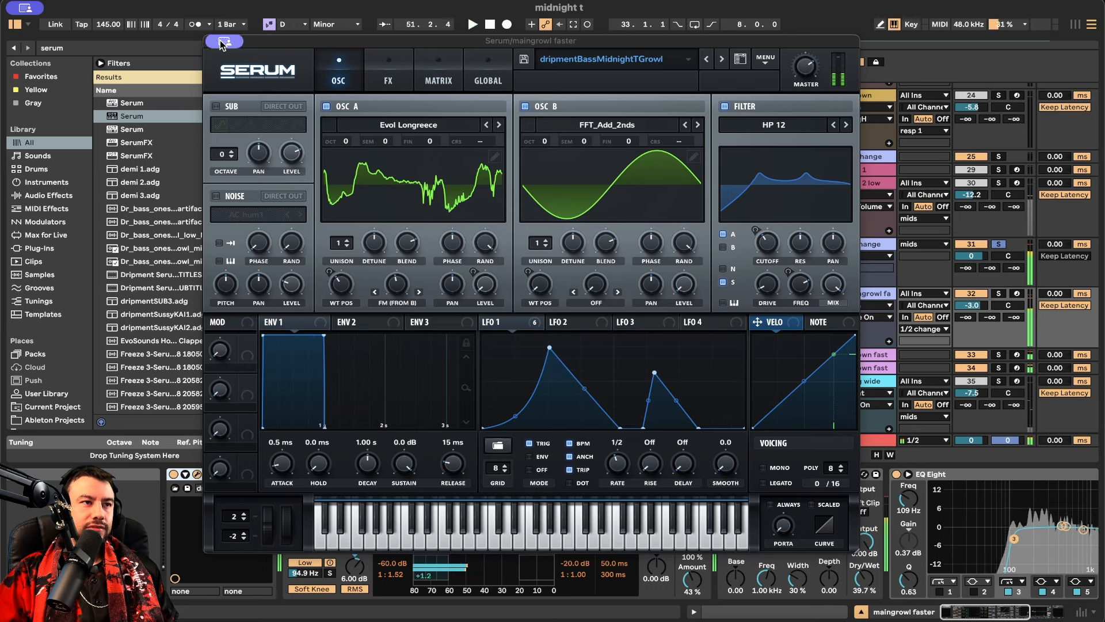
# Close maingrowl faster's Serum window, solo the track and play it
pyautogui.click(223, 44)
pyautogui.click(267, 68)
pyautogui.click(999, 294)
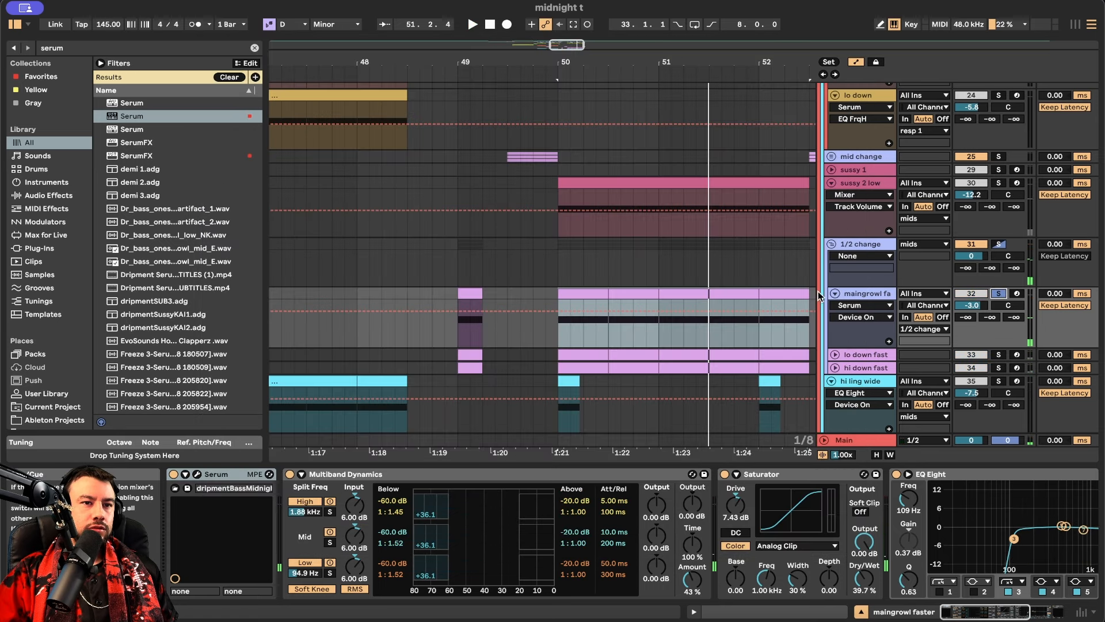
pyautogui.hscroll(2, 821, 313)
pyautogui.scroll(-2, 821, 313)
pyautogui.press('space')
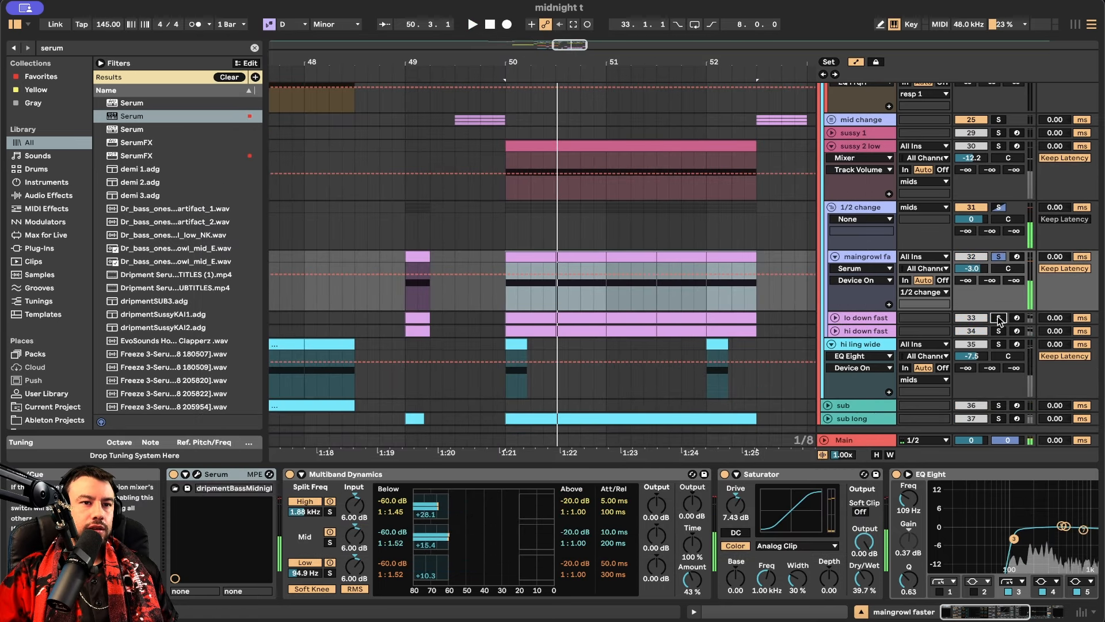
# Solo lo down fast and hi down fast in turn, and unfold both tracks
pyautogui.click(999, 317)
pyautogui.click(998, 330)
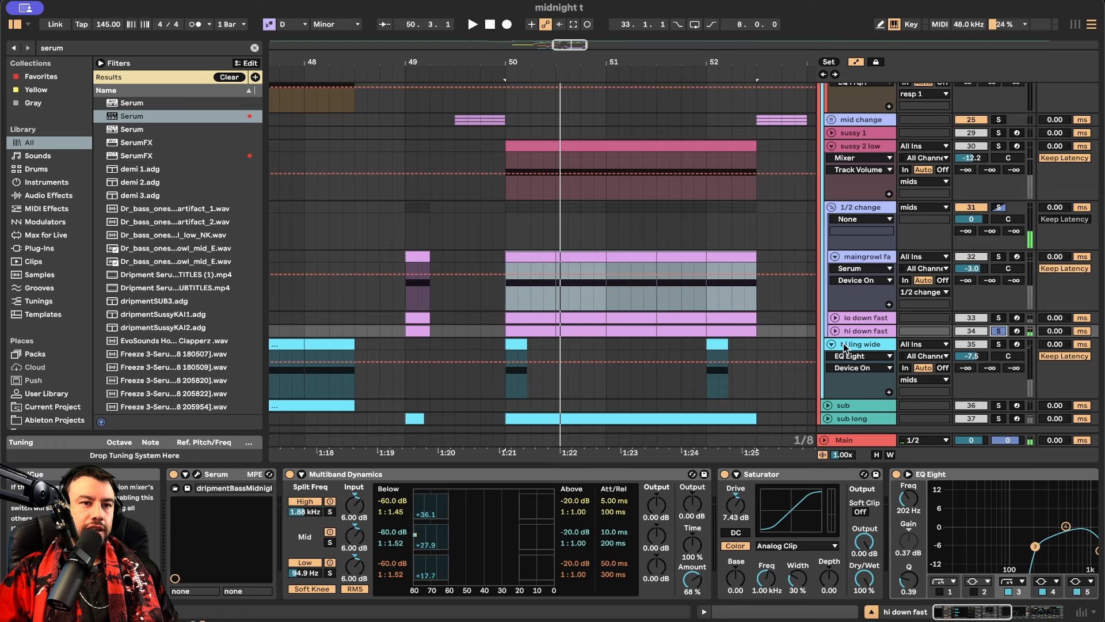
pyautogui.click(834, 330)
pyautogui.click(835, 318)
pyautogui.scroll(-3, 892, 277)
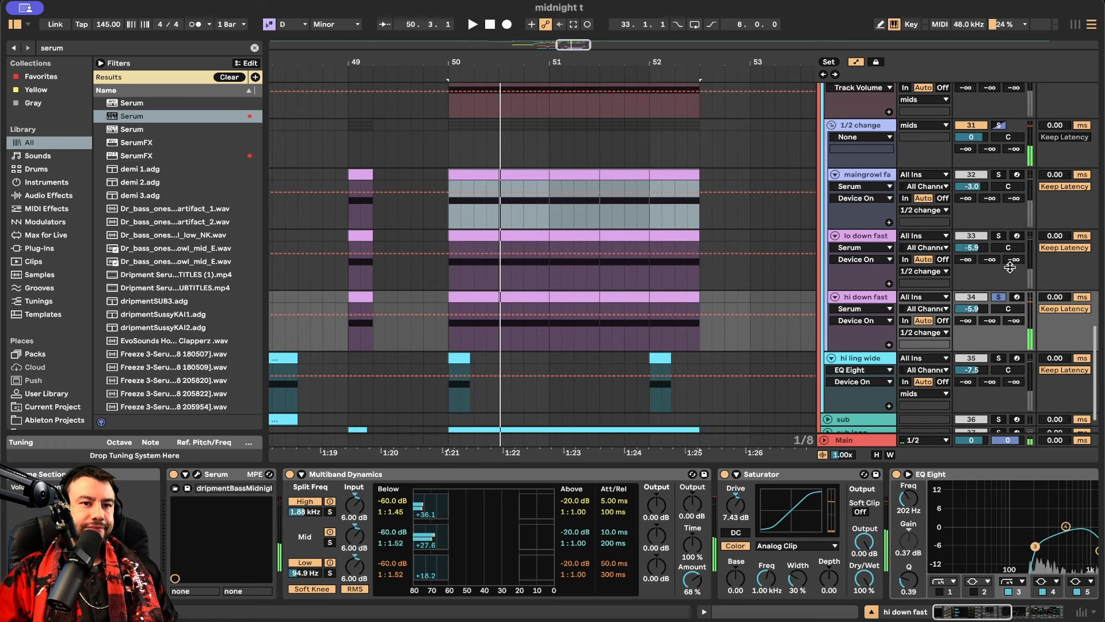
# Solo the whole 1/2 change group, look over its layers, and show the Main track's device chain
pyautogui.scroll(2, 866, 254)
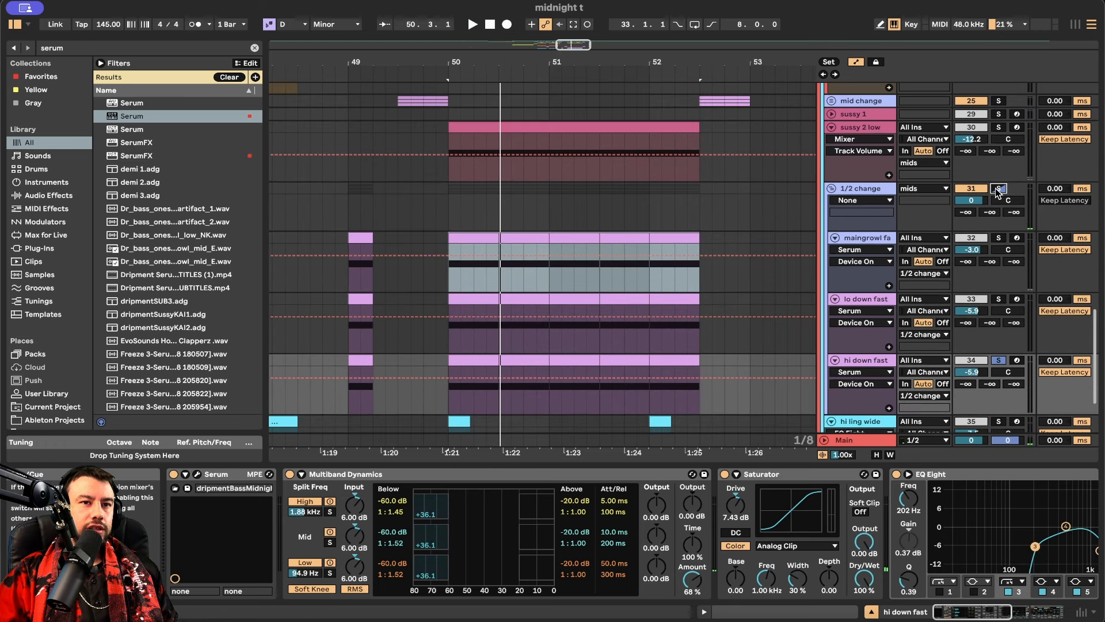
pyautogui.click(870, 189)
pyautogui.scroll(-5, 489, 331)
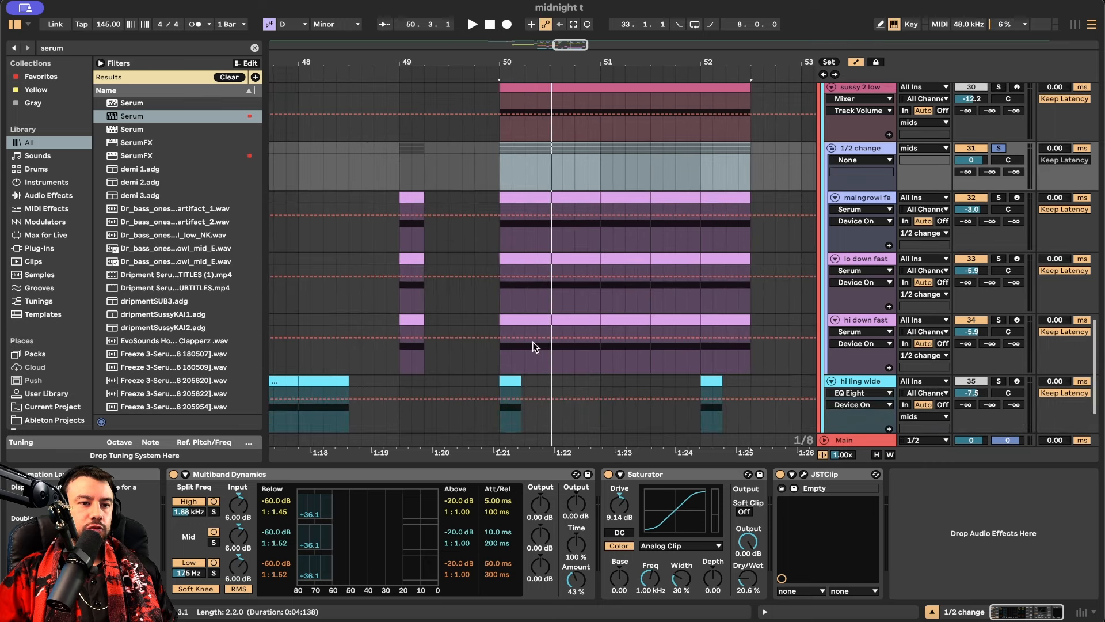
pyautogui.scroll(1, 490, 331)
pyautogui.hscroll(-2, 490, 332)
pyautogui.scroll(1, 489, 332)
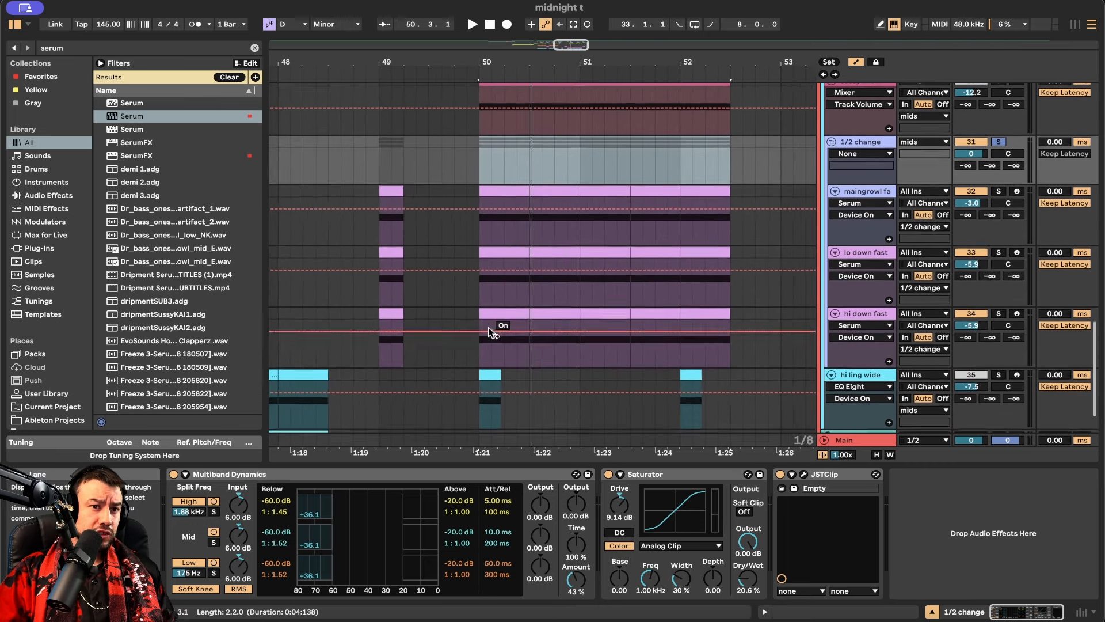
pyautogui.click(855, 440)
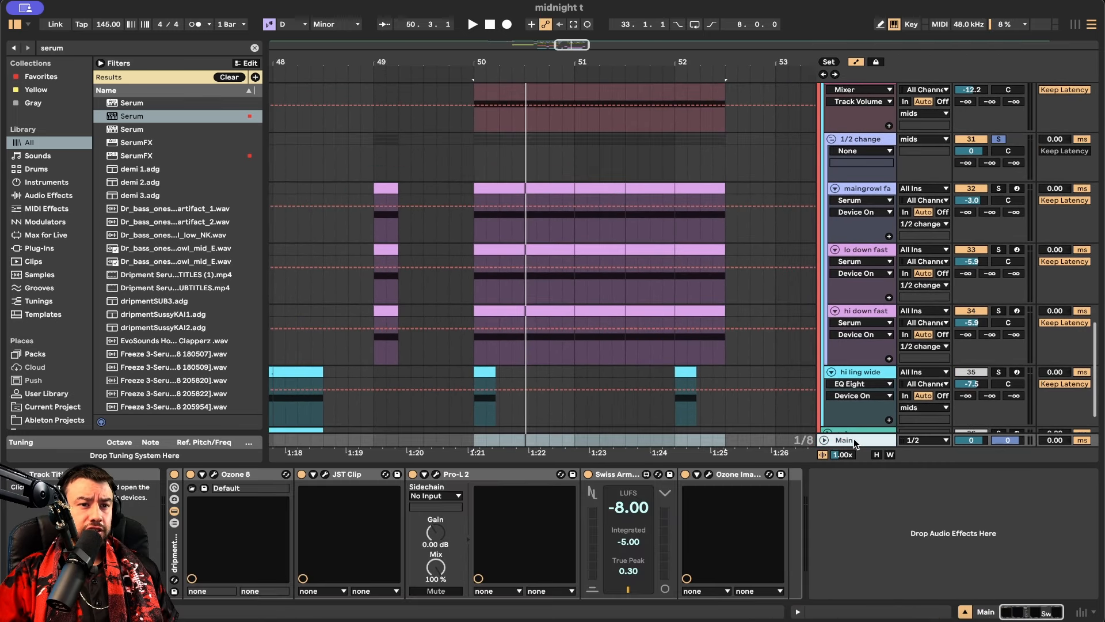
# Hide the Main track's device chain, and select and solo the sussy 2 low track
pyautogui.click(493, 464)
pyautogui.scroll(-2, 493, 464)
pyautogui.scroll(3, 493, 489)
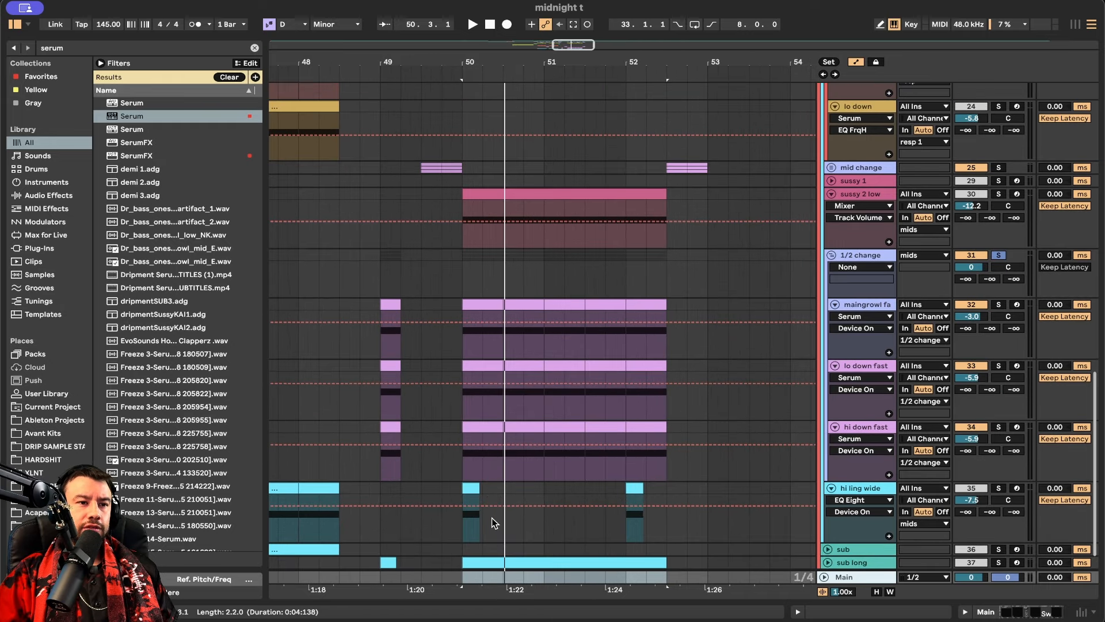
pyautogui.scroll(3, 492, 517)
pyautogui.click(623, 351)
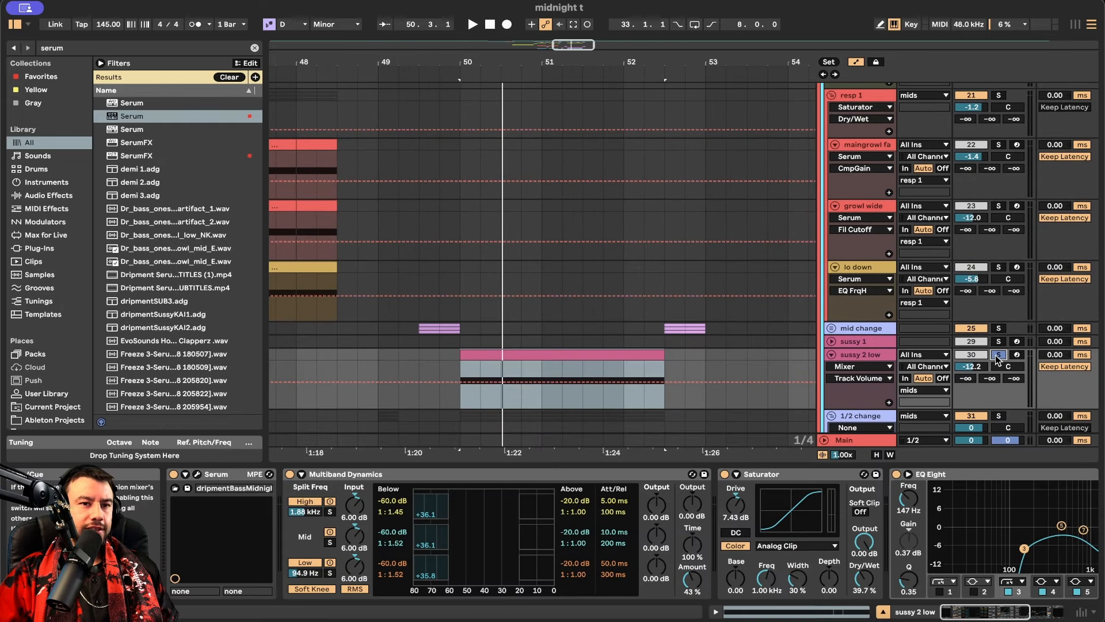
pyautogui.scroll(-2, 585, 347)
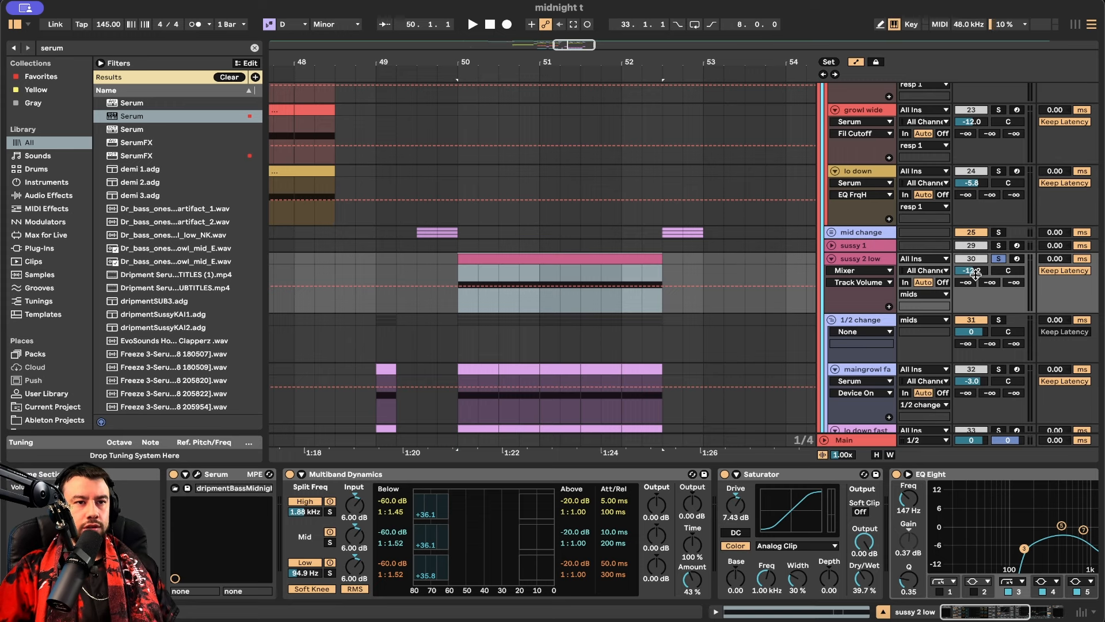
# Solo the 1/2 change group and play it from bar 50
pyautogui.click(972, 324)
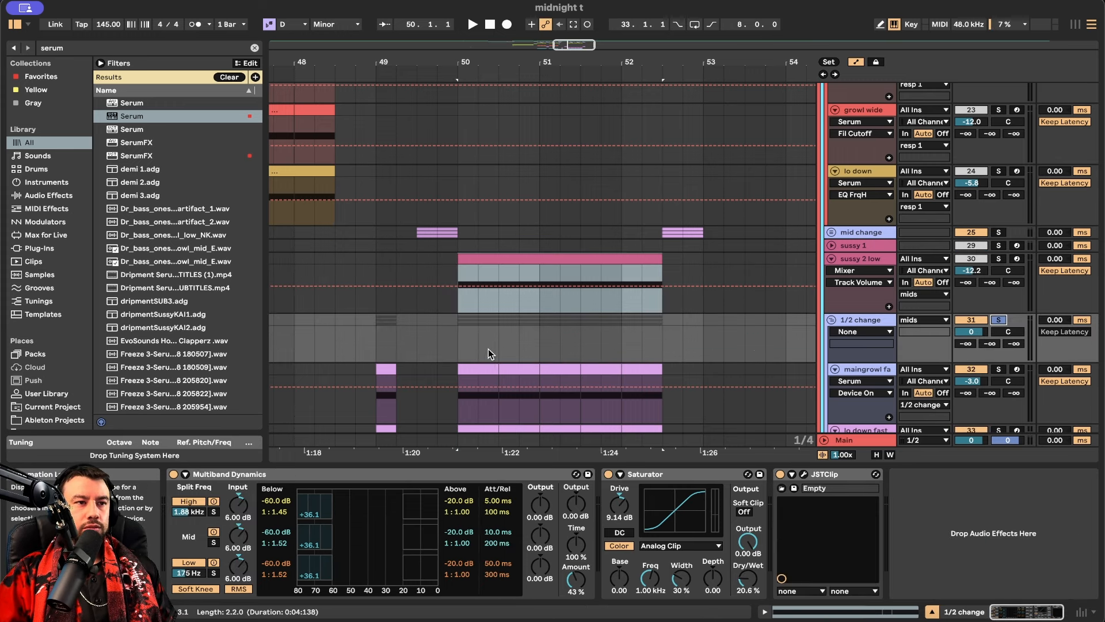
pyautogui.click(467, 332)
pyautogui.press('space')
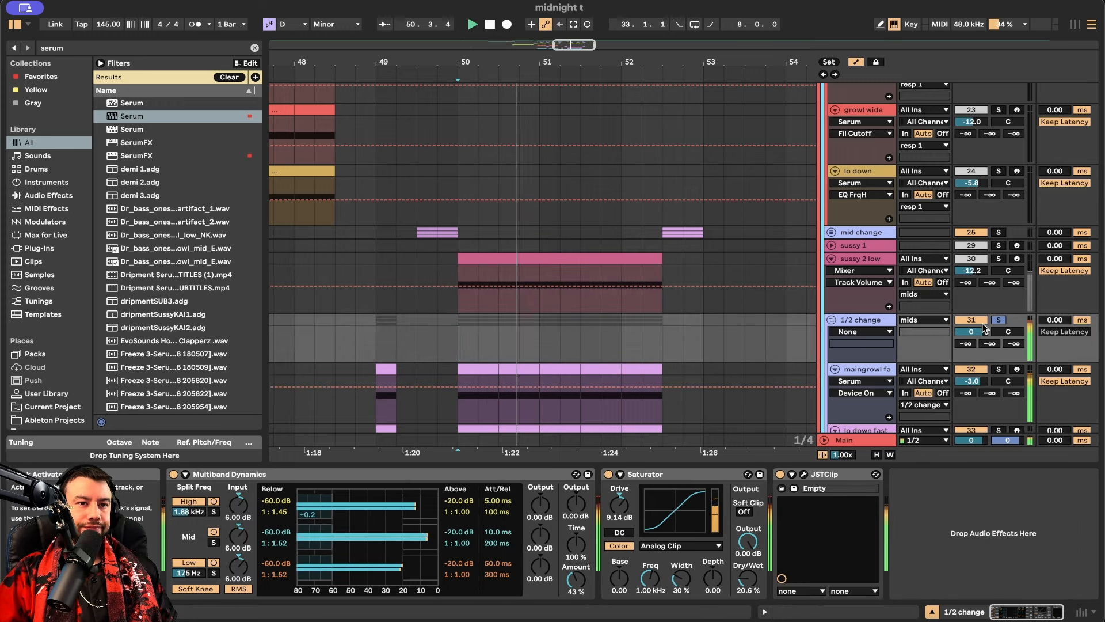
pyautogui.press('space')
# Add sussy 2 low to the soloed tracks and play it together with the 1/2 change group from bar 50
pyautogui.keyDown('super'); pyautogui.click(998, 259); pyautogui.keyUp('super')
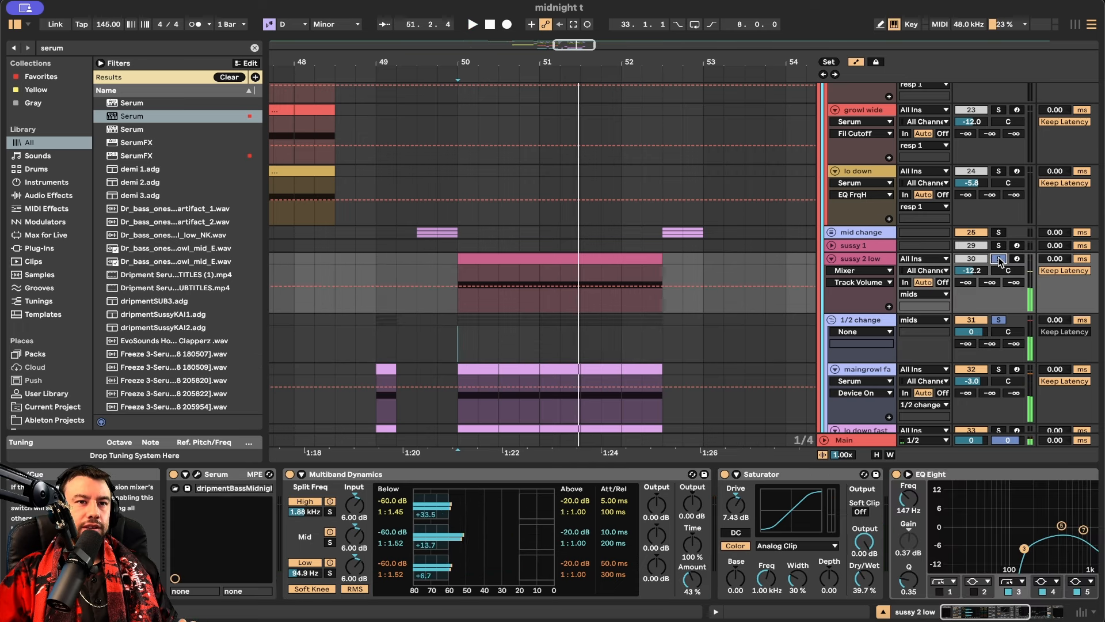
pyautogui.press('space')
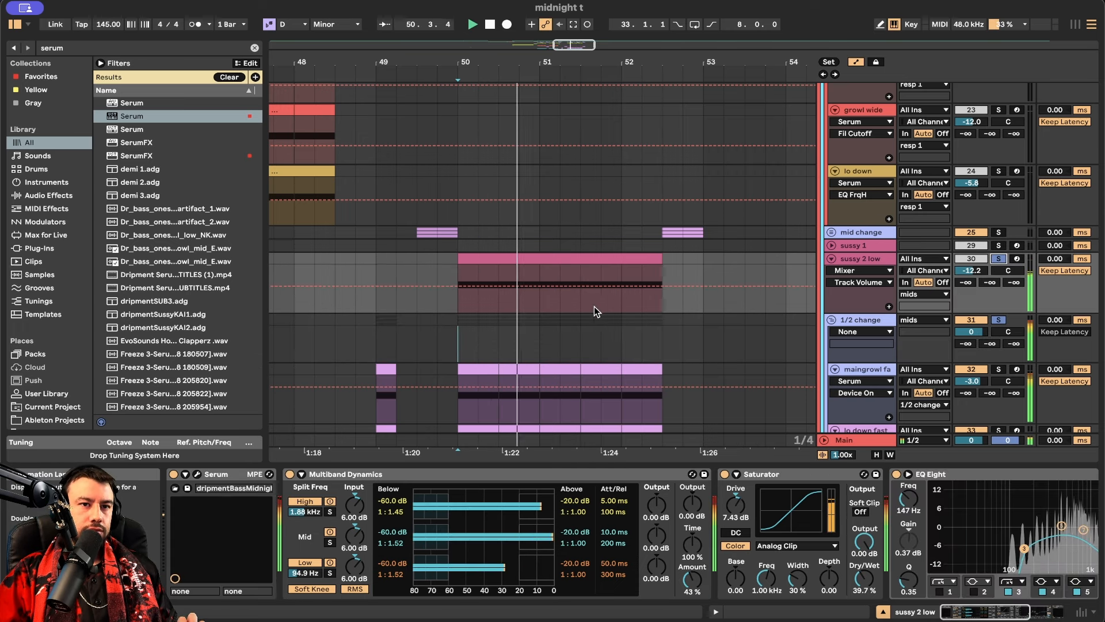
pyautogui.press('space')
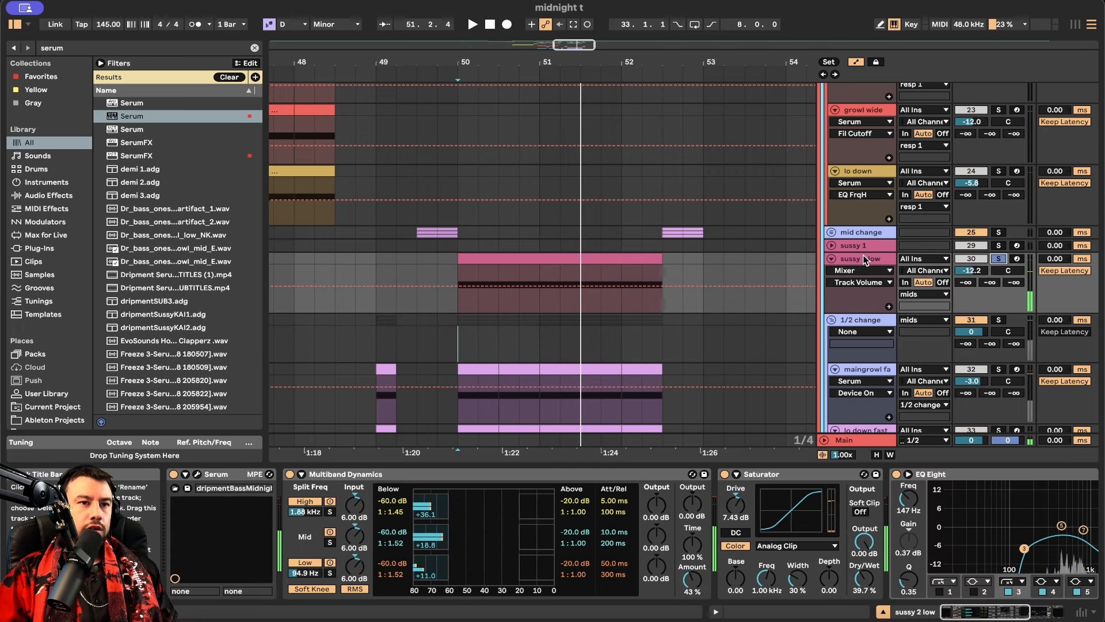
# Look over sussy 2 low's effect chain, and open its Serum to examine the oscillator, filter and LFO 1 settings
pyautogui.hscroll(3, 906, 483)
pyautogui.hscroll(5, 905, 482)
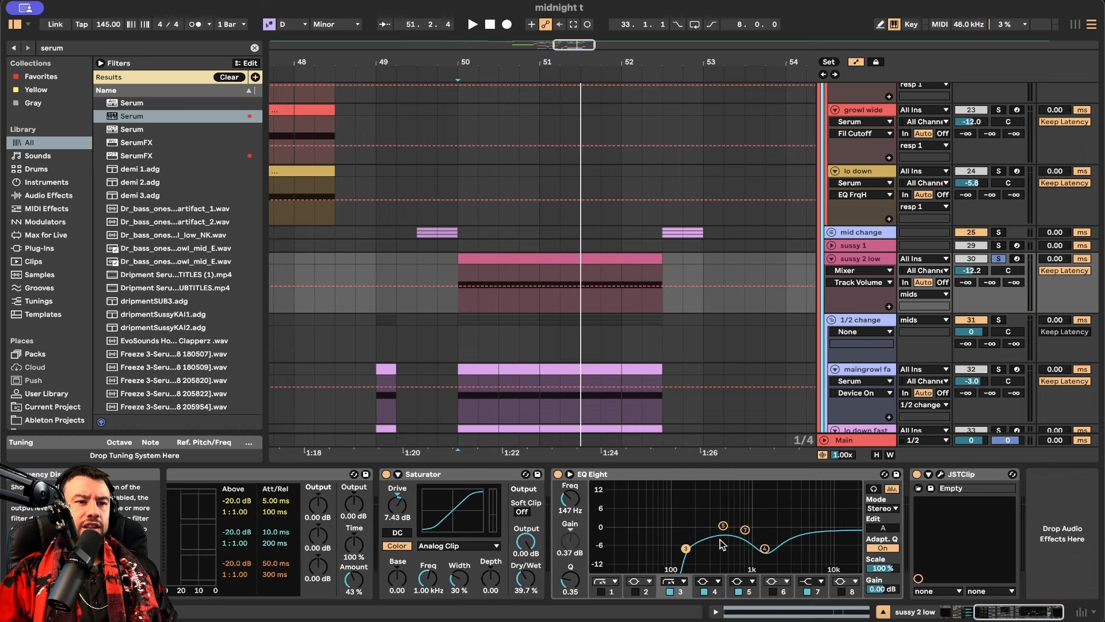
pyautogui.hscroll(-6, 702, 547)
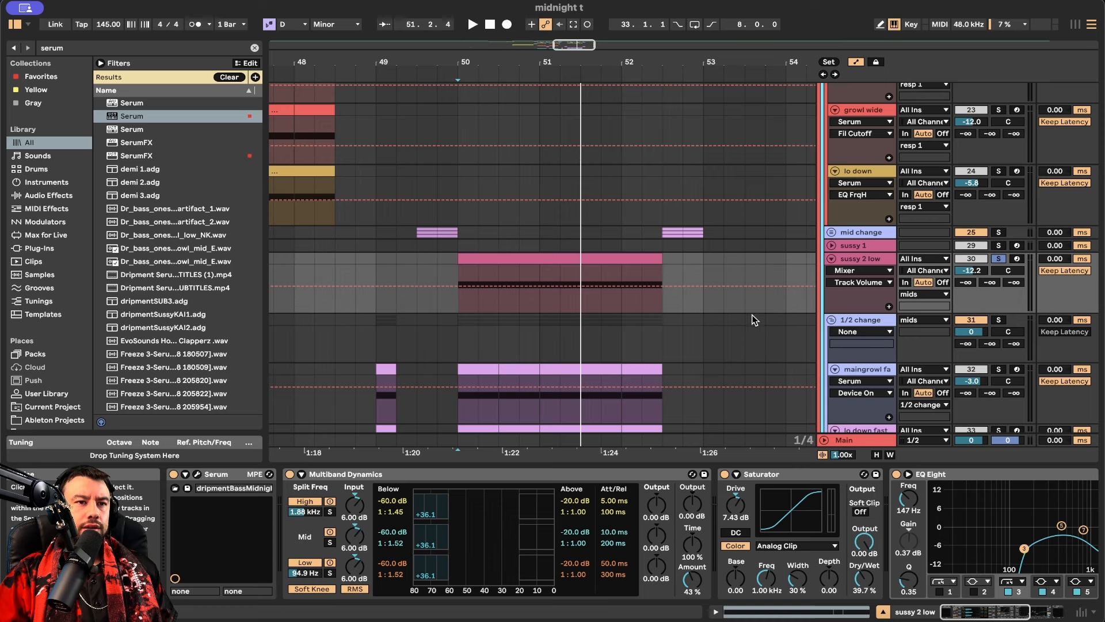
pyautogui.click(197, 475)
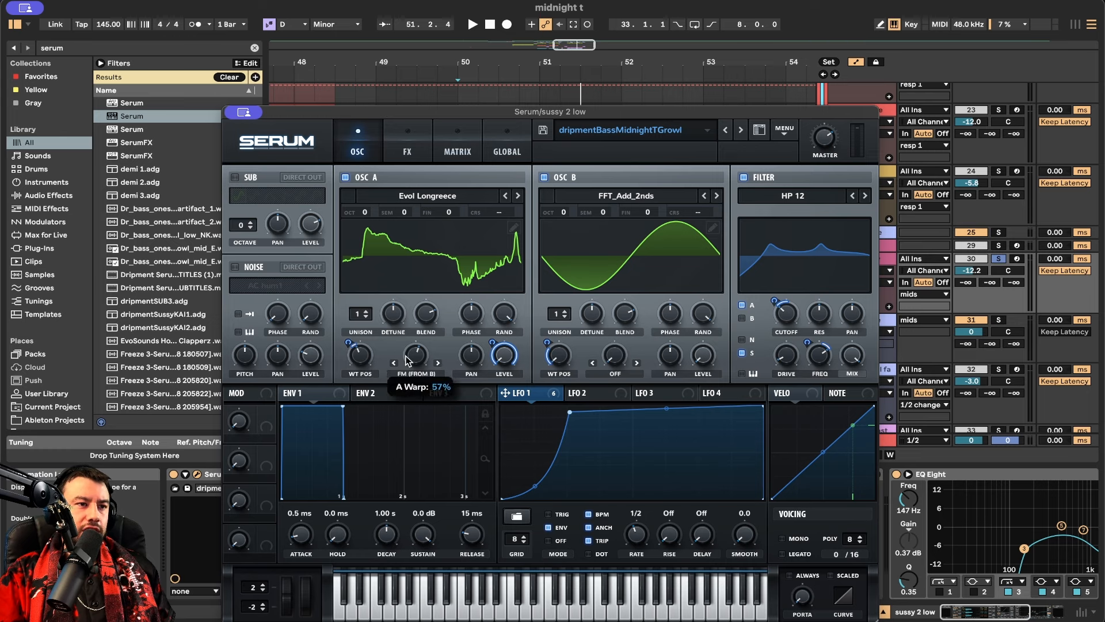
pyautogui.moveTo(547, 343)
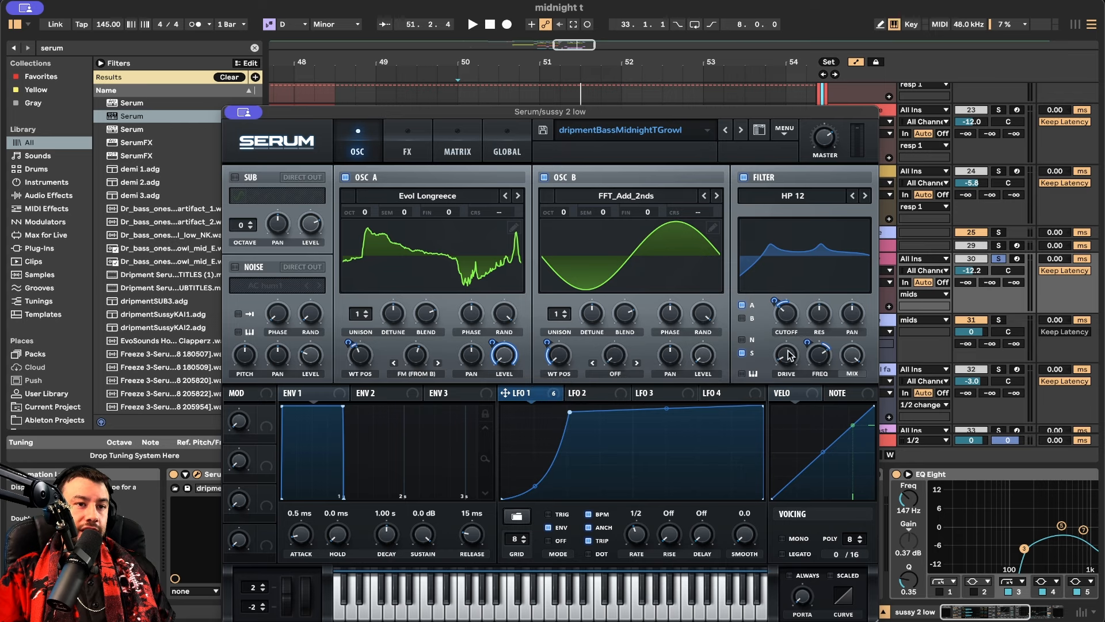
pyautogui.moveTo(773, 305)
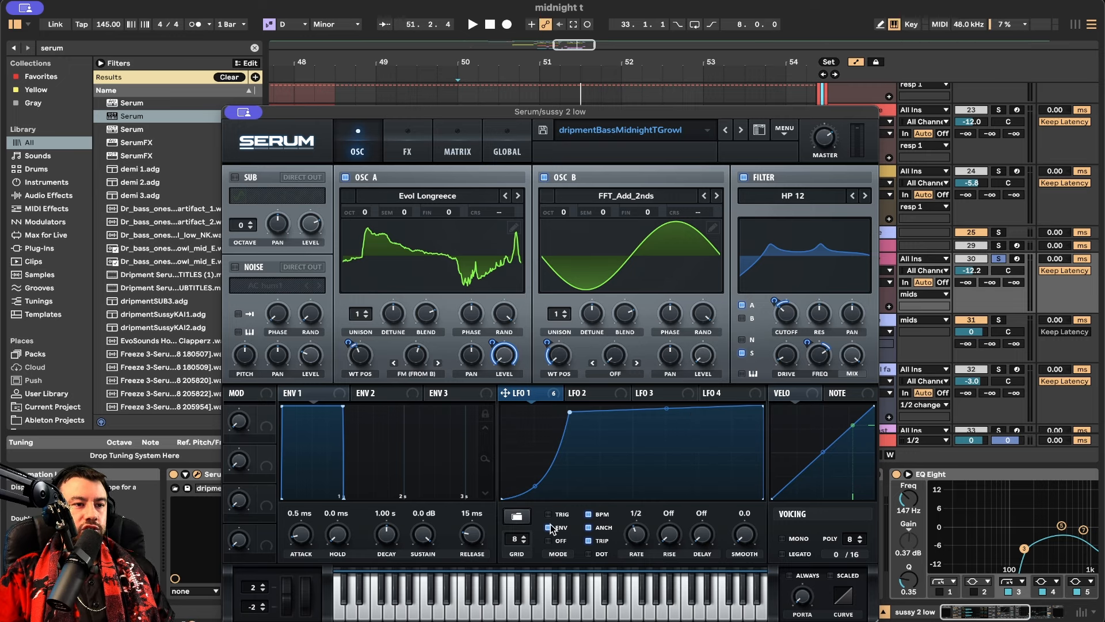
# Vary oscillator A's FM (from B) warp amount during repeated playback of sussy 2 low, and close its Serum window
pyautogui.press('space')
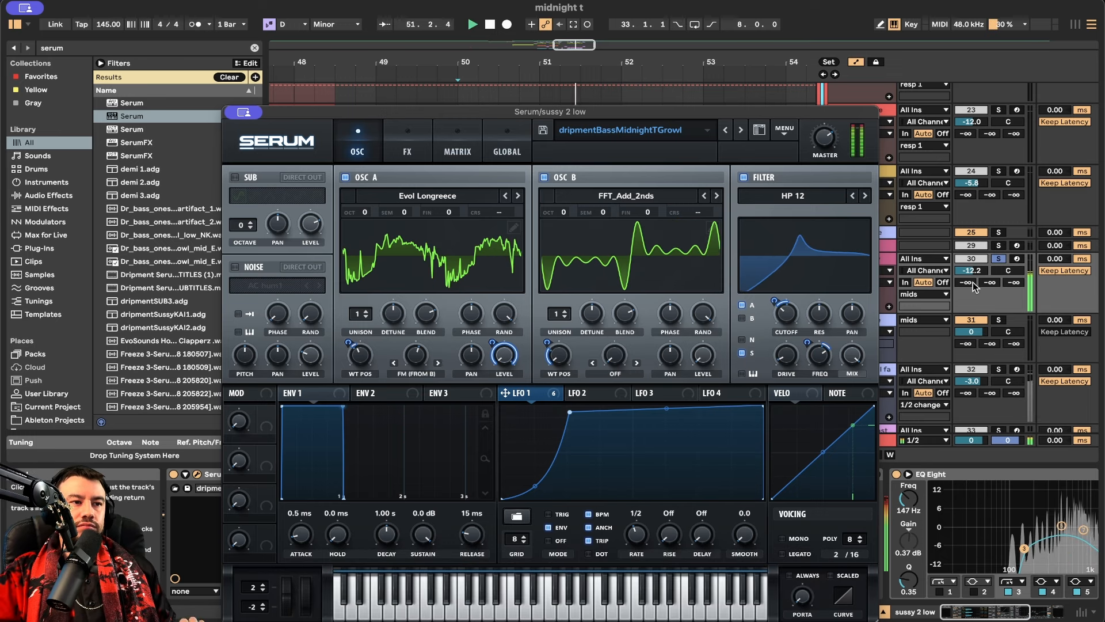
pyautogui.press('space')
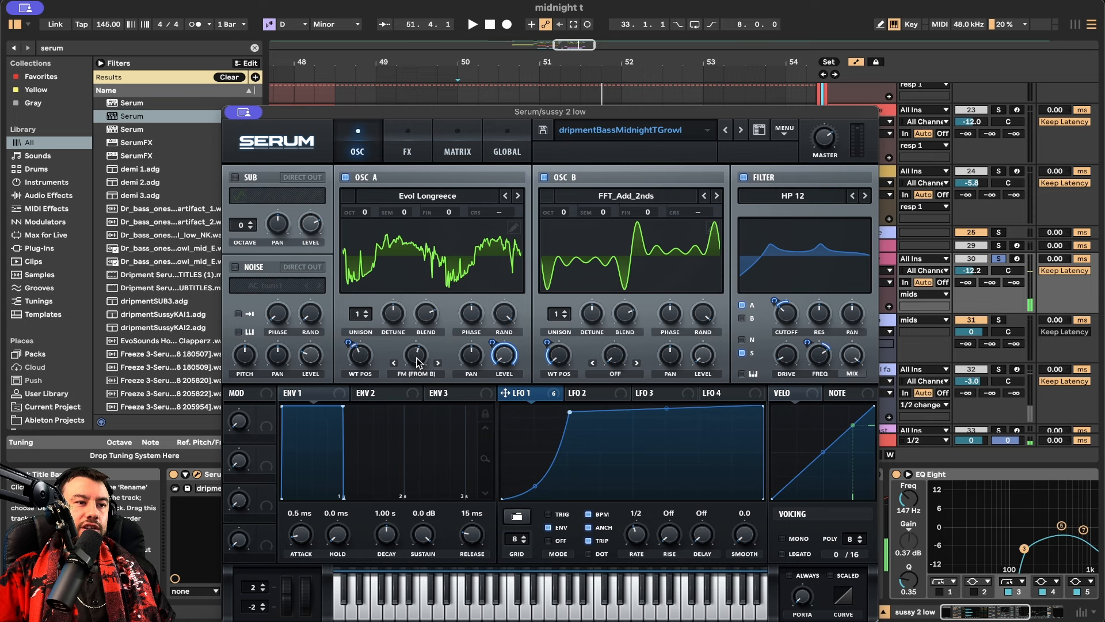
pyautogui.press('space')
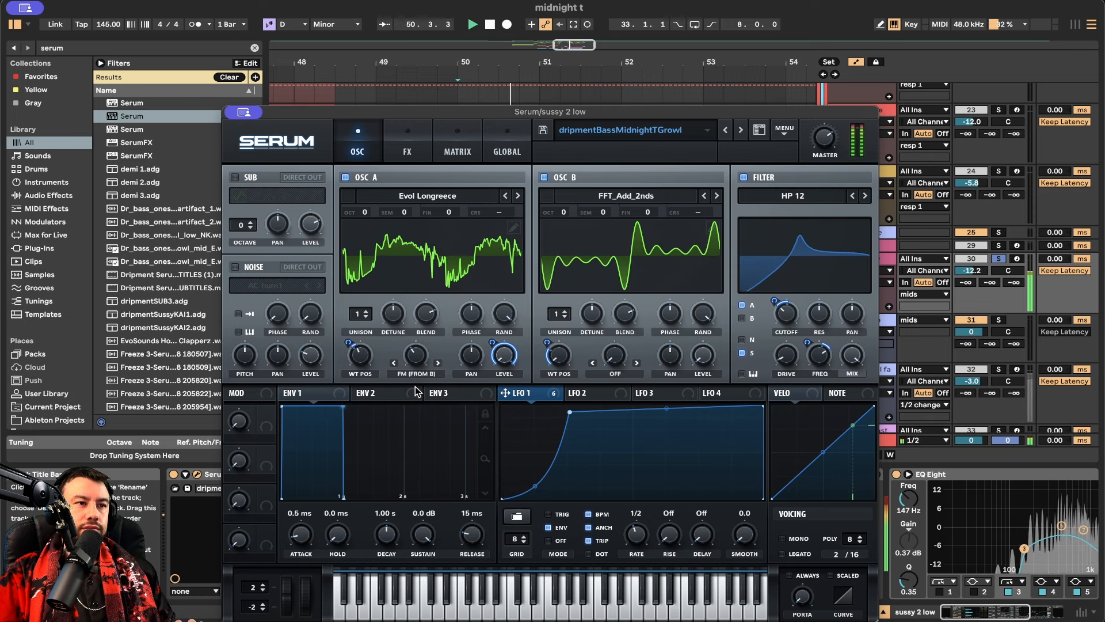
pyautogui.moveTo(419, 344)
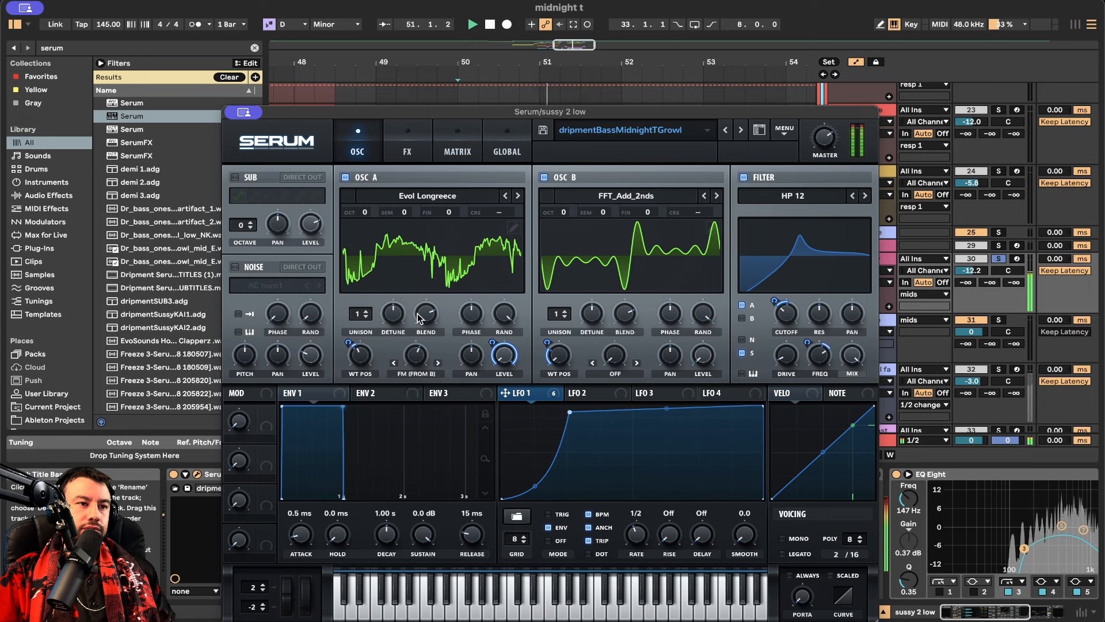
pyautogui.moveTo(423, 354)
pyautogui.mouseDown()
pyautogui.moveTo(424, 333)
pyautogui.moveTo(428, 349)
pyautogui.mouseUp()
pyautogui.press('space')
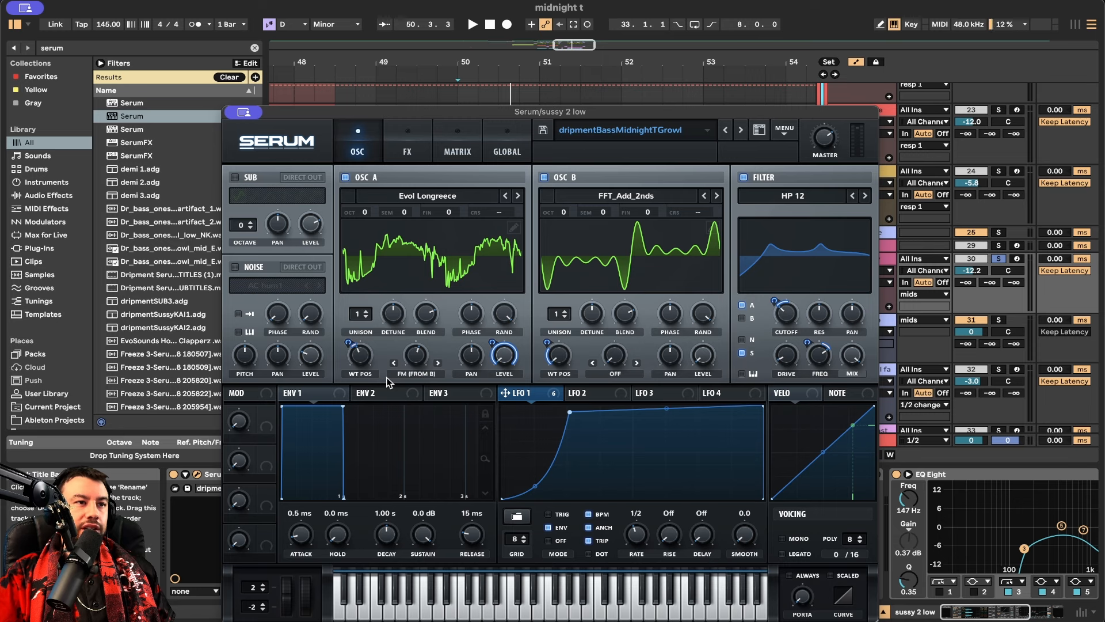
pyautogui.press('space')
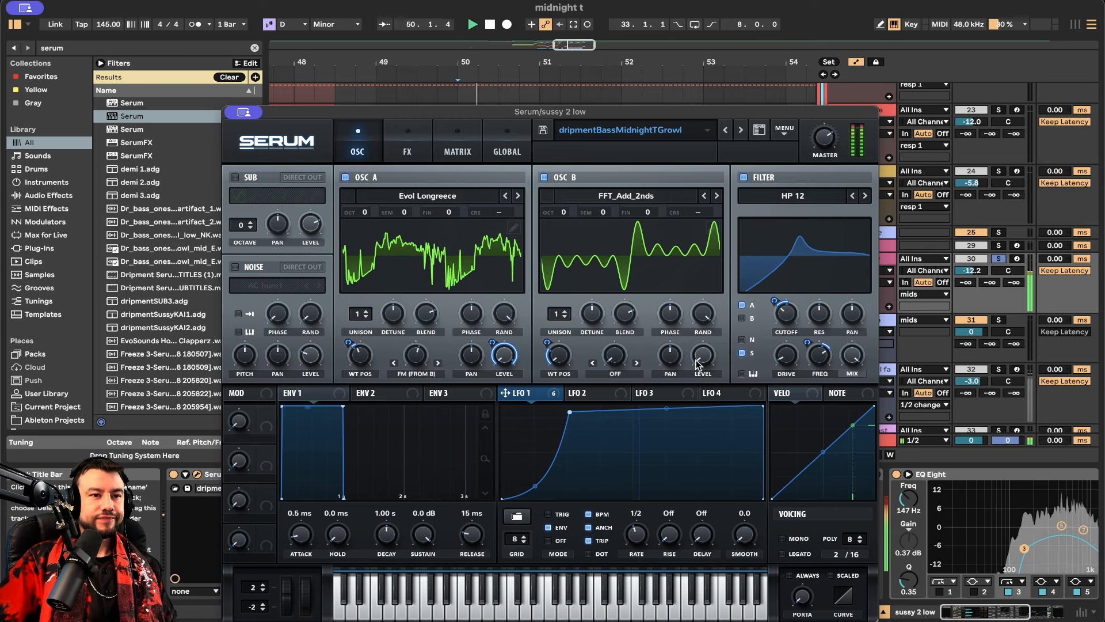
pyautogui.click(244, 113)
pyautogui.press('space')
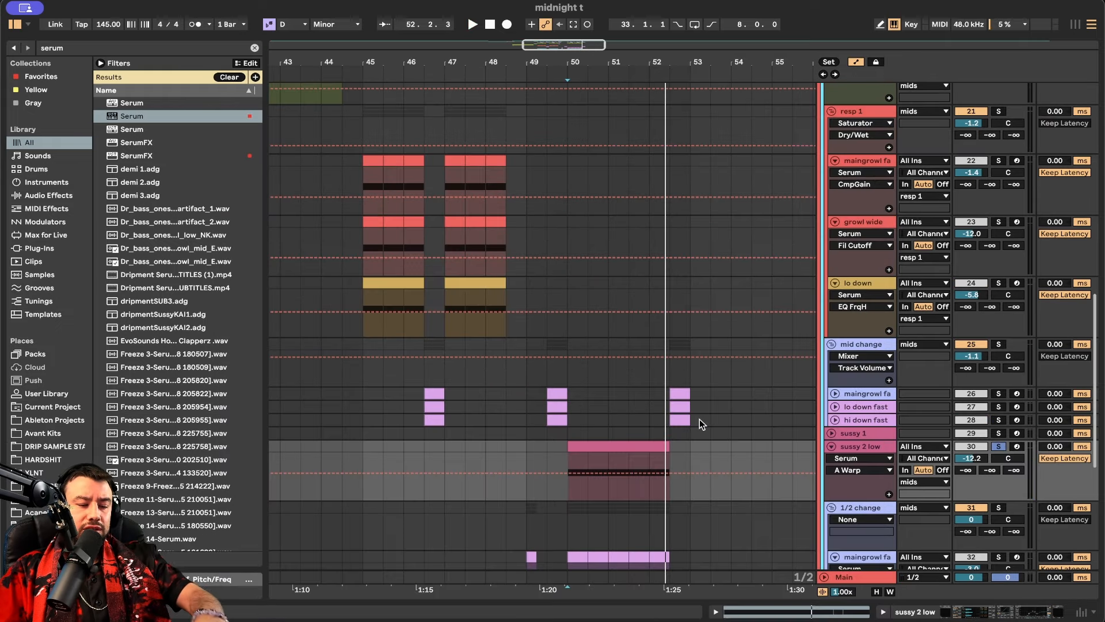